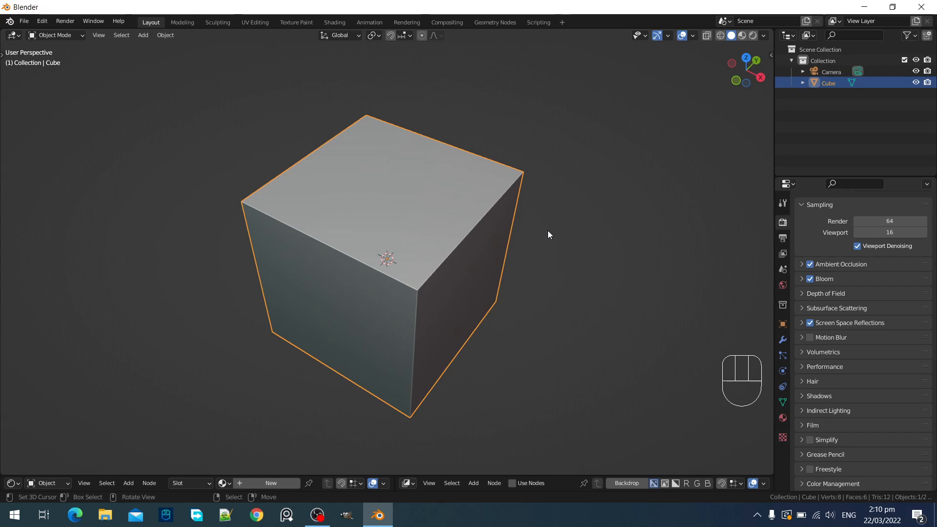
Delete the bottom face of the cube in Edit Mode
{"action": "scroll", "coordinate": [537, 278], "scroll_direction": "down", "scroll_amount": 3}
{"action": "key", "text": "Tab"}
{"action": "middle_click_drag", "start_coordinate": [496, 307], "coordinate": [387, 257]}
{"action": "key", "text": "3"}
{"action": "left_click", "coordinate": [398, 304]}
{"action": "key", "text": "x"}
{"action": "left_click", "coordinate": [427, 302]}
Raise the cube's top face along its normal and scale it down to form a tall tapered tower
{"action": "key", "text": "3"}
{"action": "left_click", "coordinate": [383, 257]}
{"action": "middle_click_drag", "start_coordinate": [460, 304], "coordinate": [473, 272]}
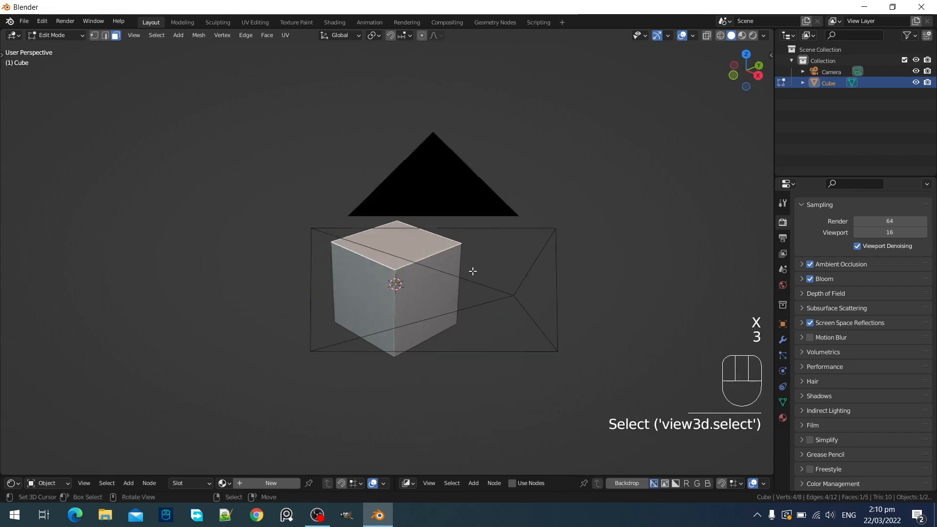
{"action": "key", "text": "alt+s"}
{"action": "left_click", "coordinate": [480, 164]}
{"action": "middle_click_drag", "start_coordinate": [480, 164], "coordinate": [533, 217]}
{"action": "key", "text": "s"}
{"action": "left_click", "coordinate": [483, 203]}
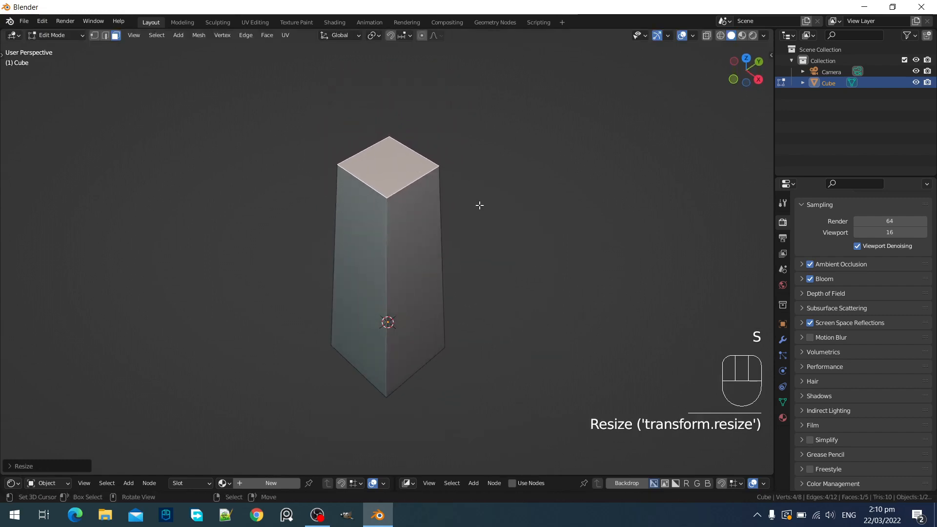
Scale the tower's top face slightly smaller and slide it down a little along the side edges
{"action": "scroll", "coordinate": [444, 266], "scroll_direction": "down", "scroll_amount": 2}
{"action": "scroll", "coordinate": [444, 266], "scroll_direction": "down", "scroll_amount": 1, "text": "shift"}
{"action": "scroll", "coordinate": [445, 267], "scroll_direction": "up", "scroll_amount": 3}
{"action": "scroll", "coordinate": [445, 266], "scroll_direction": "up", "scroll_amount": 1}
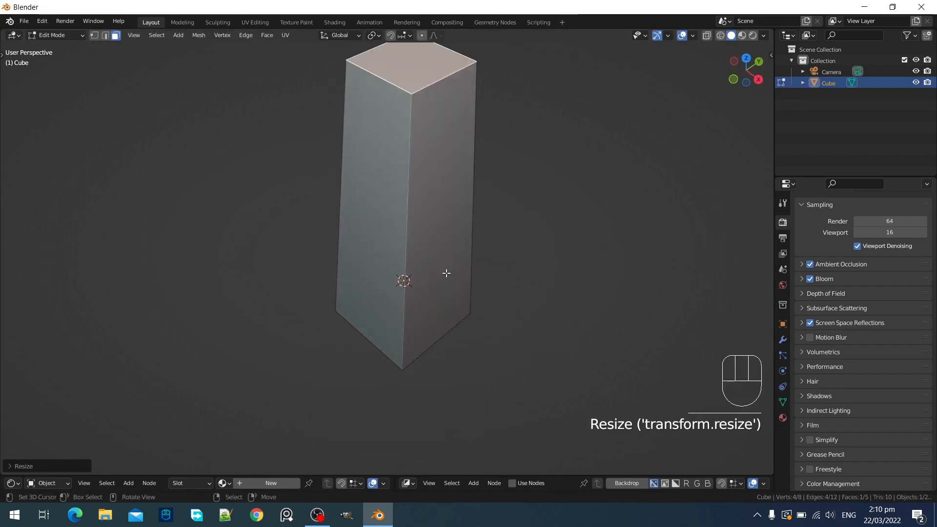
{"action": "key", "text": "s"}
{"action": "left_click", "coordinate": [518, 209]}
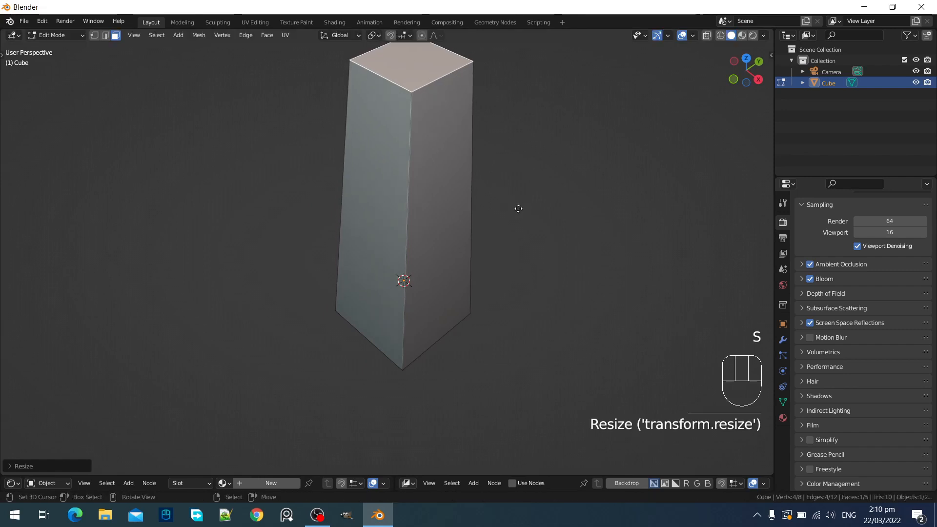
{"action": "key", "text": "g"}
{"action": "key", "text": "g"}
{"action": "left_click", "coordinate": [519, 214]}
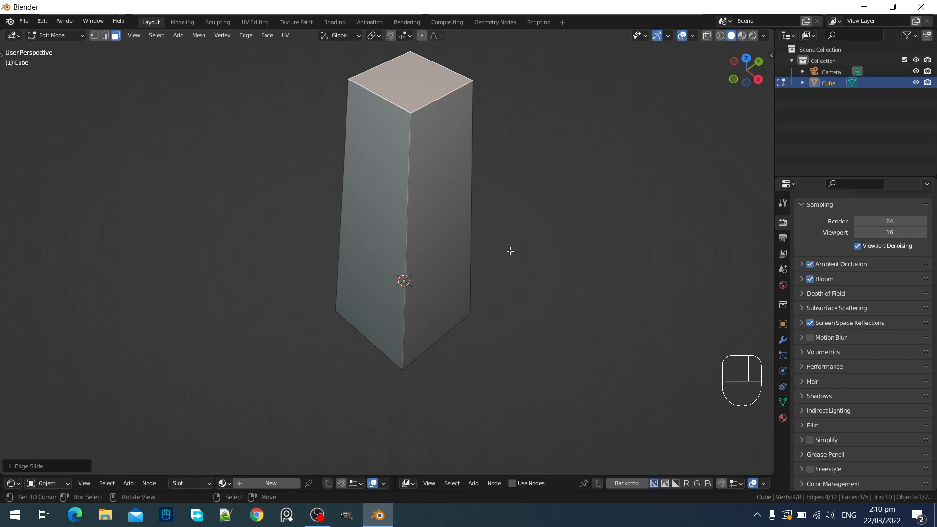
Extrude the tower's open bottom edge loop outward to about twice its size, forming a flat square flange
{"action": "mouse_move", "coordinate": [516, 270]}
{"action": "middle_mouse_down"}
{"action": "mouse_move", "coordinate": [521, 309]}
{"action": "mouse_move", "coordinate": [511, 270]}
{"action": "middle_mouse_up"}
{"action": "key", "text": "alt+a"}
{"action": "key", "text": "2"}
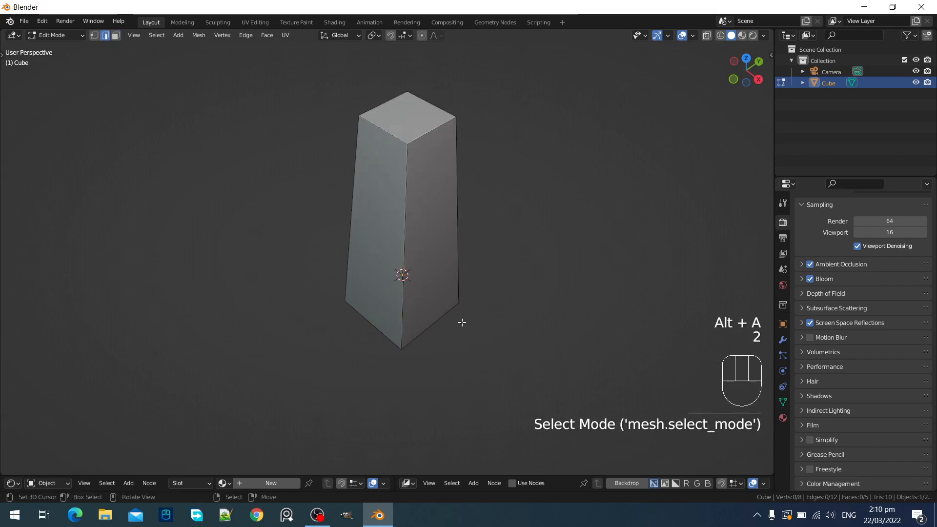
{"action": "right_click", "coordinate": [451, 321], "text": "alt+shift"}
{"action": "key", "text": "e"}
{"action": "key", "text": "s"}
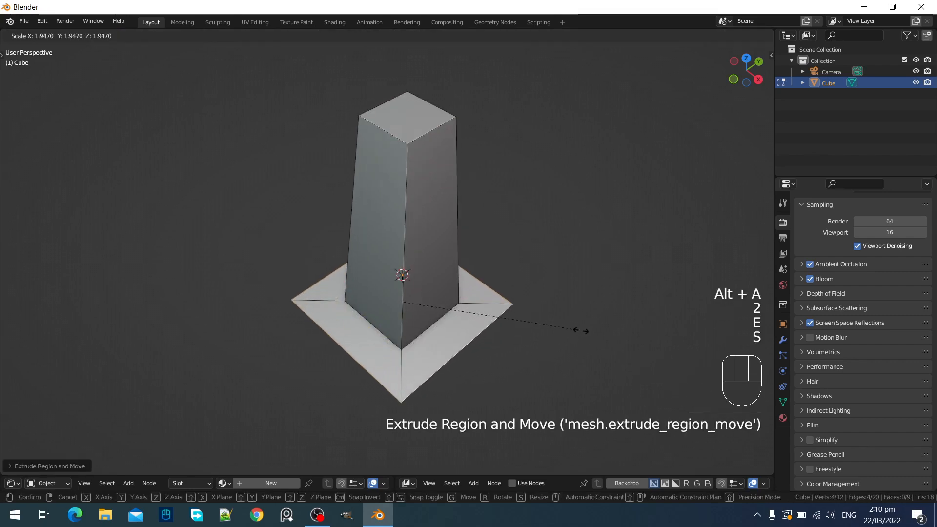
{"action": "left_click", "coordinate": [580, 328]}
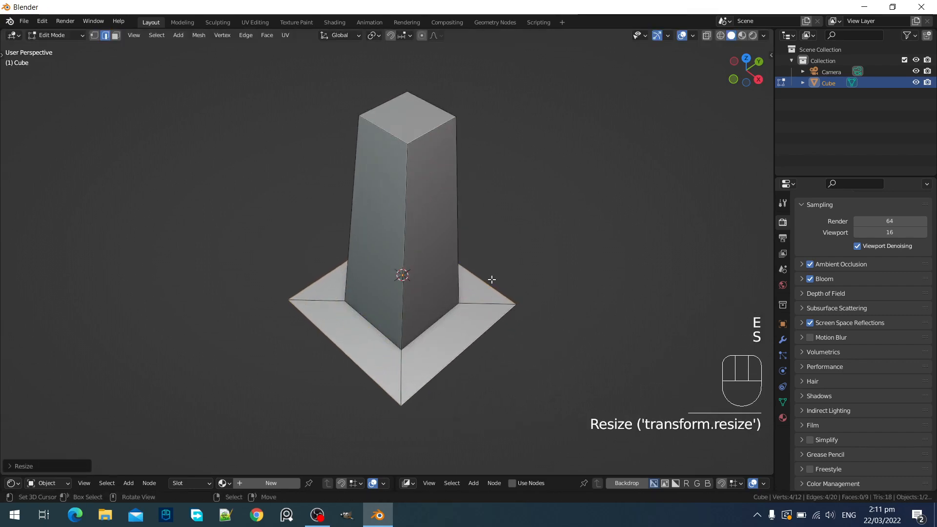
Add one centred loop cut around the flat flange at the tower's base
{"action": "key", "text": "ctrl+r"}
{"action": "left_click", "coordinate": [487, 305]}
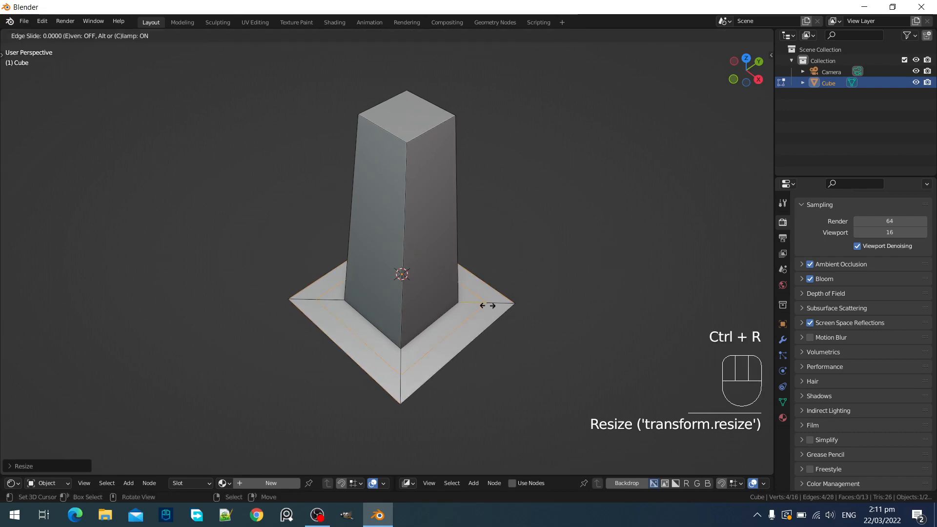
{"action": "left_click", "coordinate": [487, 305]}
Cut the tower with one centred vertical loop in each direction and four evenly spaced horizontal loops
{"action": "key", "text": "ctrl+r"}
{"action": "left_click", "coordinate": [398, 134]}
{"action": "left_click", "coordinate": [412, 135]}
{"action": "key", "text": "ctrl+r"}
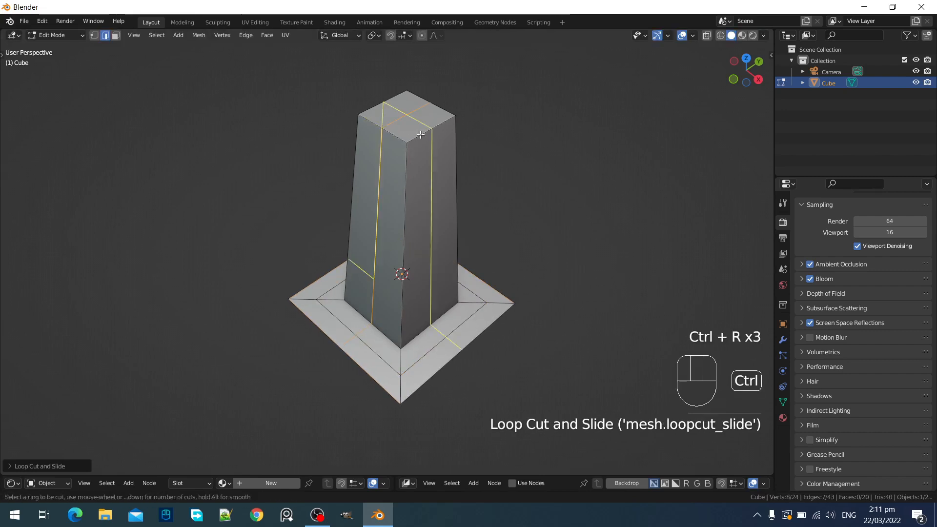
{"action": "double_click", "coordinate": [421, 135]}
{"action": "key", "text": "ctrl+r"}
{"action": "scroll", "coordinate": [409, 175], "scroll_direction": "up", "scroll_amount": 2}
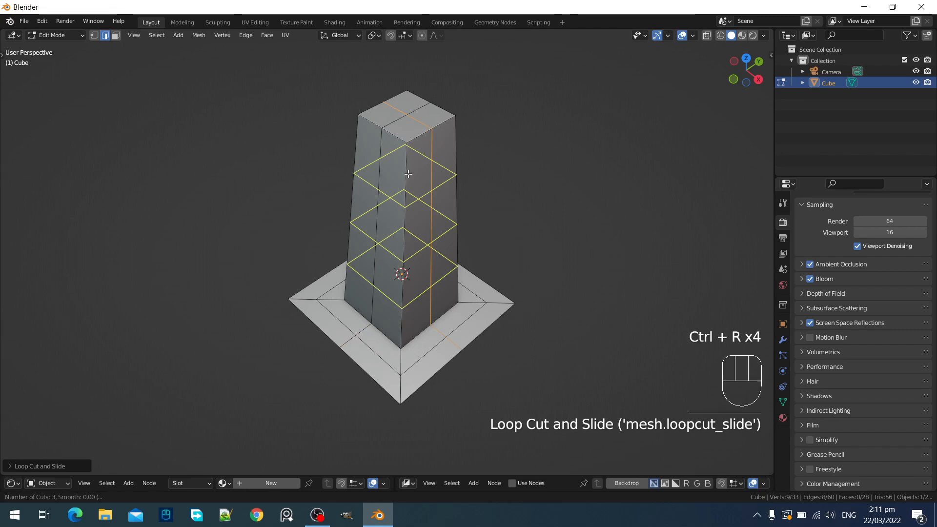
{"action": "scroll", "coordinate": [409, 174], "scroll_direction": "up", "scroll_amount": 1}
{"action": "double_click", "coordinate": [408, 174]}
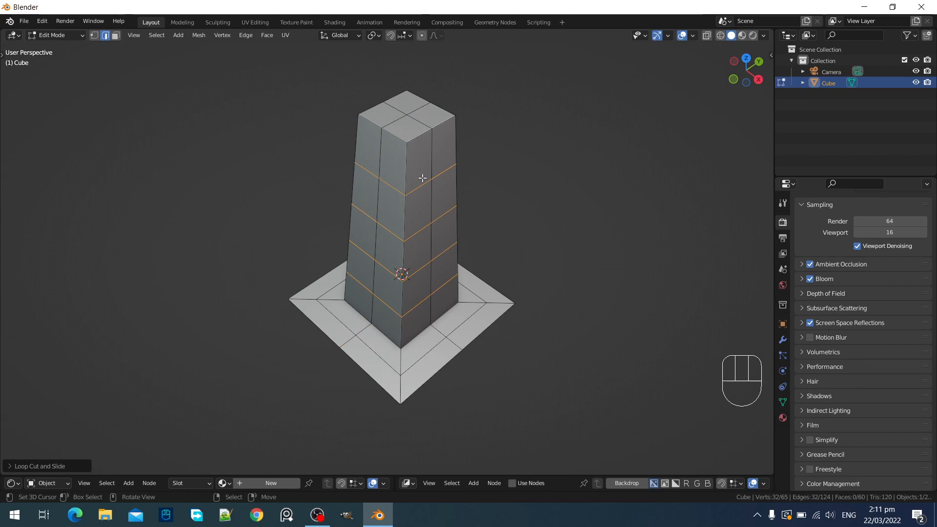
Undo the horizontal loop cuts and both vertical loop cuts on the tower
{"action": "scroll", "coordinate": [498, 184], "scroll_direction": "up", "scroll_amount": 3}
{"action": "scroll", "coordinate": [496, 184], "scroll_direction": "down", "scroll_amount": 3}
{"action": "mouse_move", "coordinate": [496, 184]}
{"action": "middle_mouse_down"}
{"action": "mouse_move", "coordinate": [469, 159]}
{"action": "mouse_move", "coordinate": [507, 182]}
{"action": "mouse_move", "coordinate": [499, 183]}
{"action": "middle_mouse_up"}
{"action": "key", "text": "ctrl+z"}
{"action": "key", "text": "ctrl+z"}
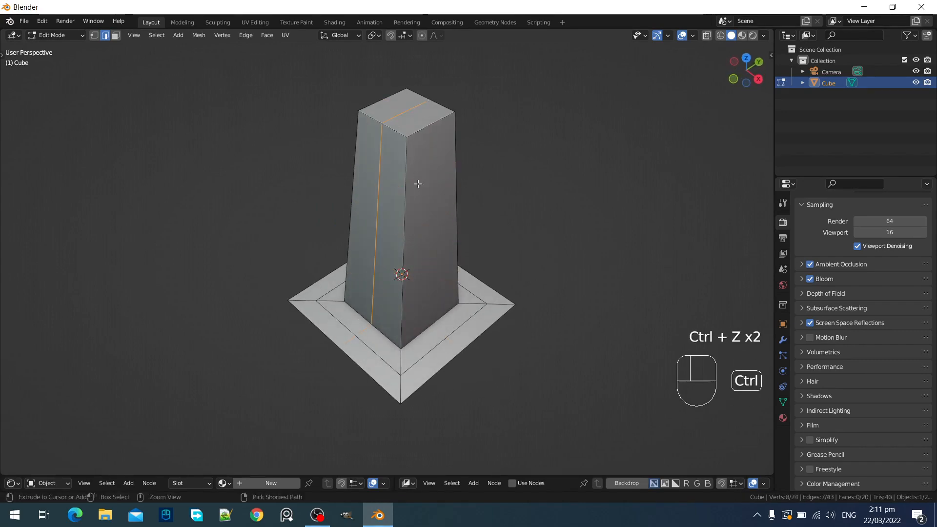
{"action": "middle_click_drag", "start_coordinate": [476, 249], "coordinate": [398, 98], "text": "alt"}
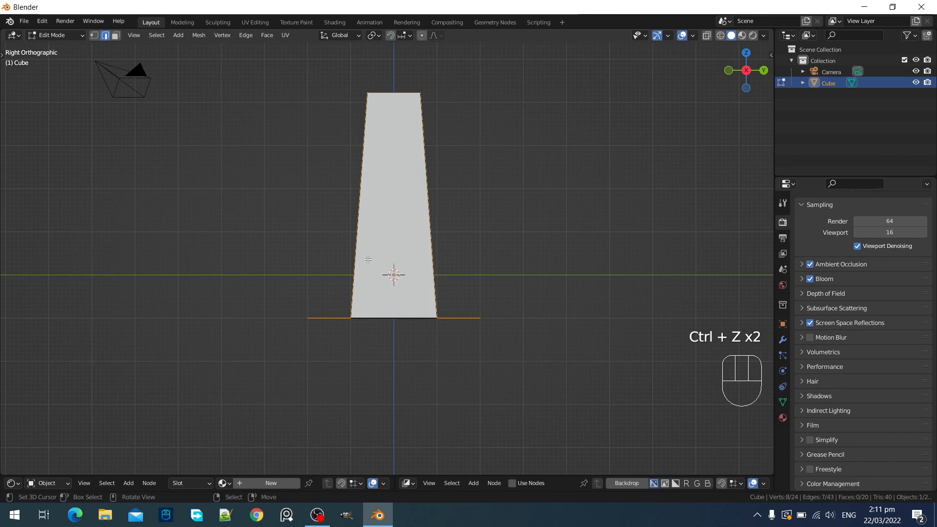
{"action": "middle_click_drag", "start_coordinate": [368, 259], "coordinate": [460, 209]}
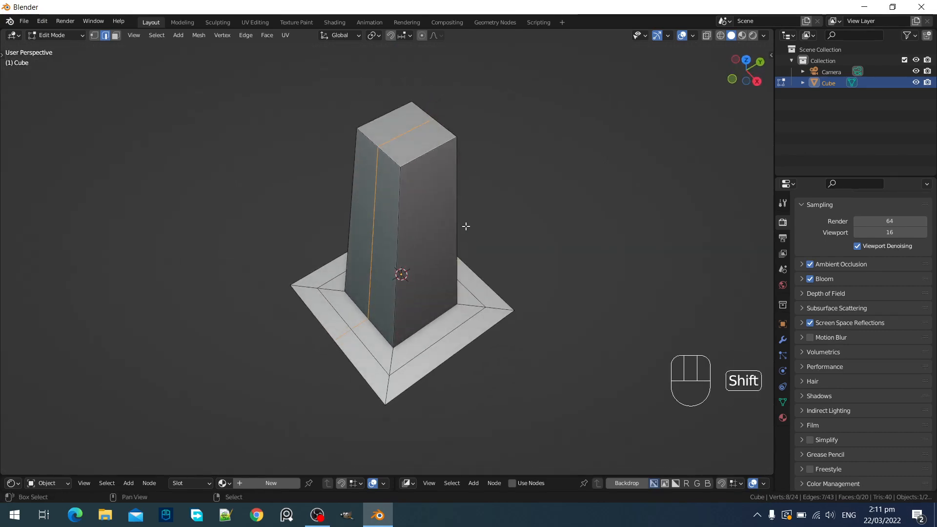
{"action": "key", "text": "ctrl+z"}
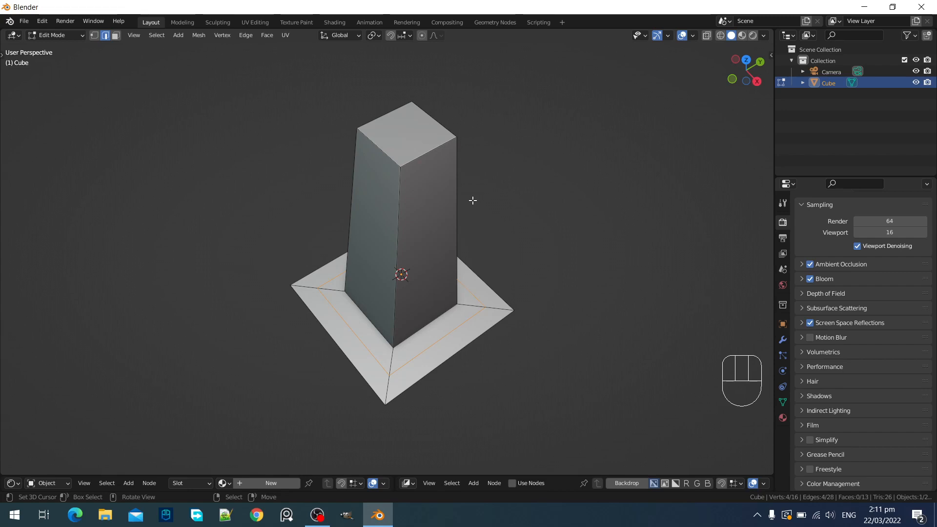
Add four evenly spaced horizontal loop cuts around the tower without sliding them
{"action": "scroll", "coordinate": [469, 206], "scroll_direction": "up", "scroll_amount": 2}
{"action": "middle_click_drag", "start_coordinate": [465, 211], "coordinate": [452, 201]}
{"action": "scroll", "coordinate": [447, 201], "scroll_direction": "down", "scroll_amount": 1}
{"action": "key", "text": "ctrl+r"}
{"action": "scroll", "coordinate": [396, 205], "scroll_direction": "up", "scroll_amount": 3}
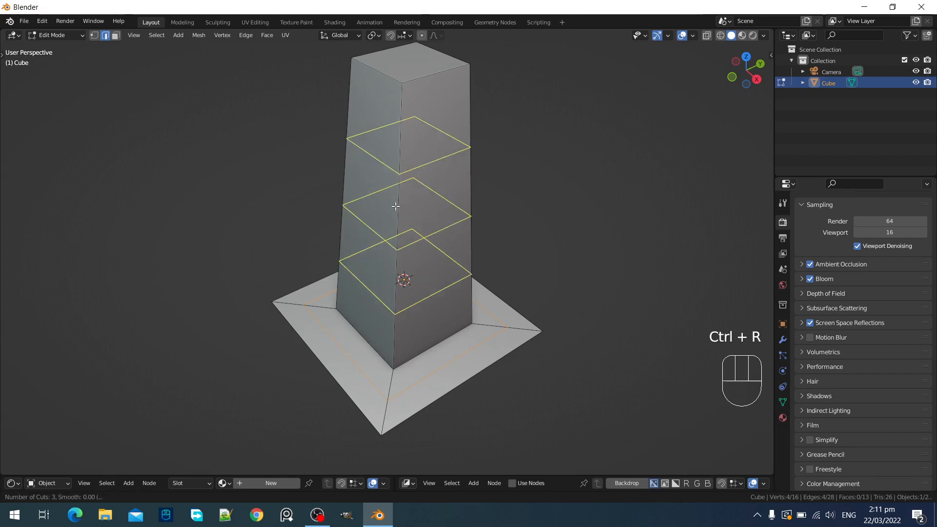
{"action": "left_click", "coordinate": [403, 205]}
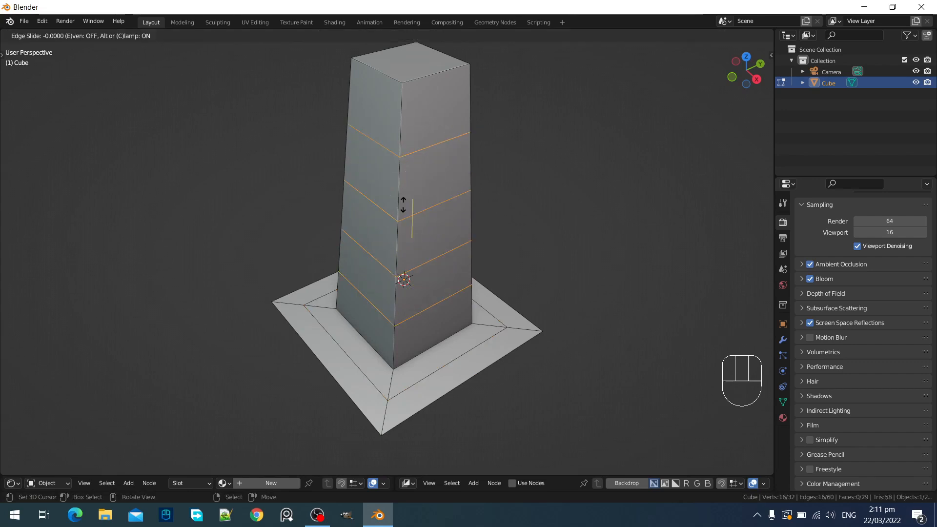
{"action": "right_click", "coordinate": [432, 178]}
Add a centred vertical loop cut through the tower and flange in each of the two directions
{"action": "key", "text": "ctrl+r"}
{"action": "left_click", "coordinate": [435, 150]}
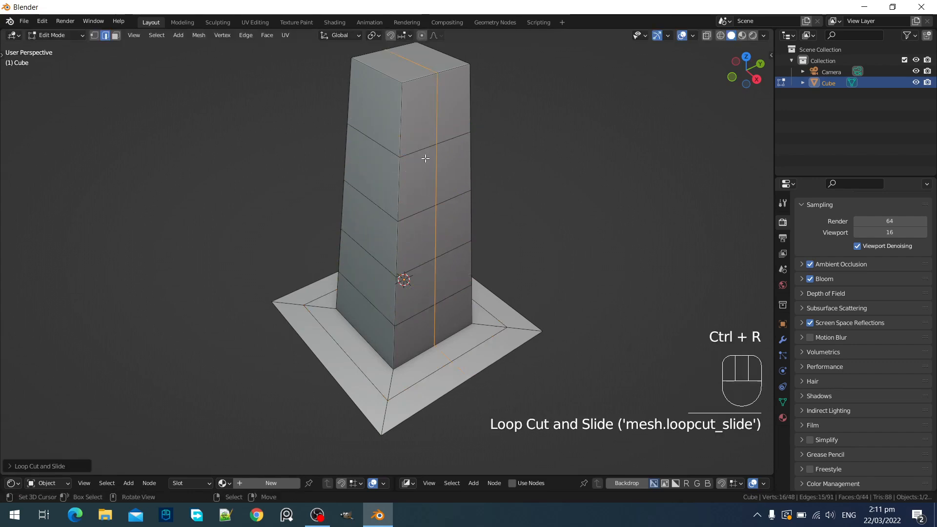
{"action": "right_click", "coordinate": [429, 152]}
{"action": "key", "text": "ctrl+r"}
{"action": "left_click", "coordinate": [371, 76]}
{"action": "right_click", "coordinate": [371, 76]}
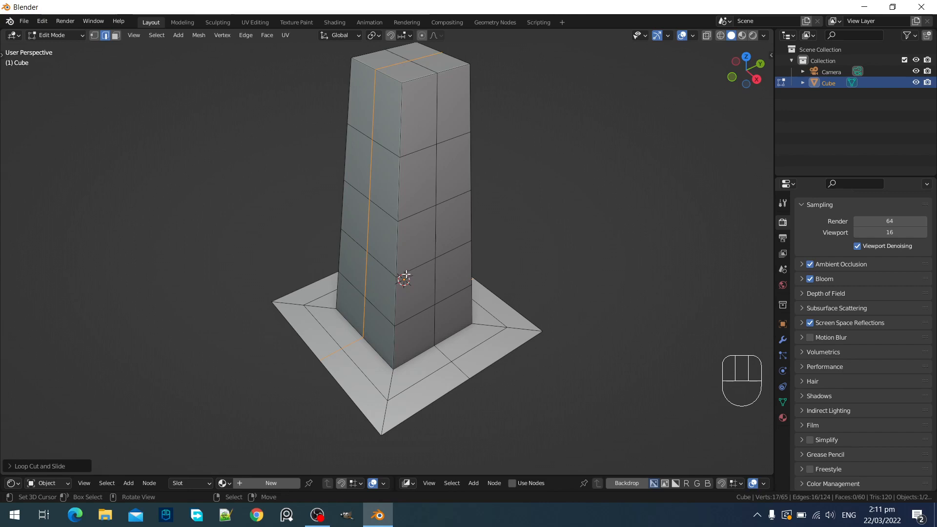
Dismiss the Windows Update notification
{"action": "scroll", "coordinate": [427, 245], "scroll_direction": "down", "scroll_amount": 3}
{"action": "middle_click_drag", "start_coordinate": [444, 235], "coordinate": [457, 248]}
{"action": "scroll", "coordinate": [457, 238], "scroll_direction": "up", "scroll_amount": 1}
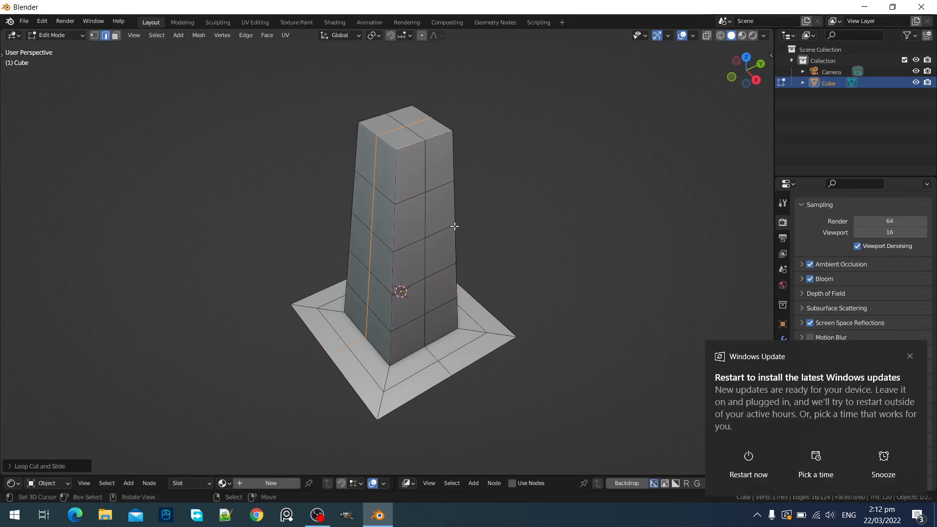
{"action": "left_click", "coordinate": [909, 355]}
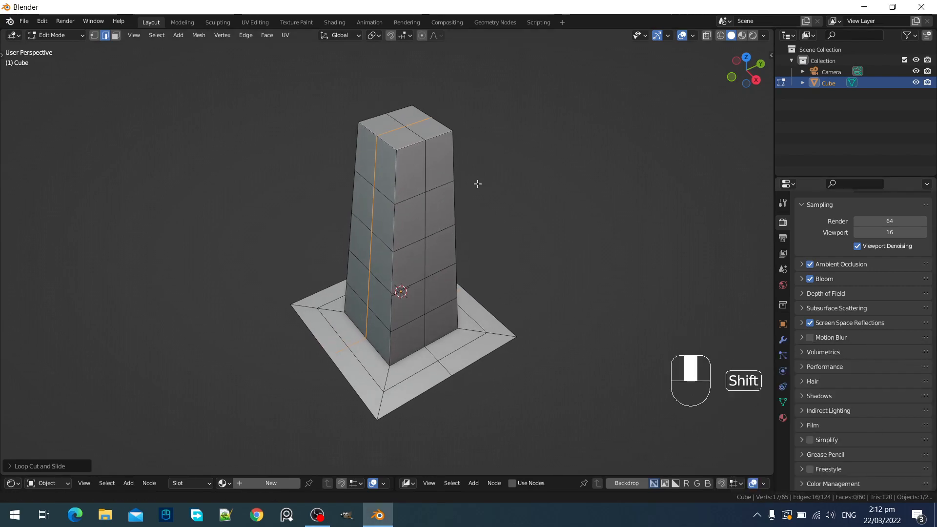
Apply Random Flow's Auto Mirror to the tower on the X and Y axes in Object Mode
{"action": "middle_click_drag", "start_coordinate": [477, 182], "coordinate": [502, 188], "text": "shift"}
{"action": "key", "text": "Tab"}
{"action": "key", "text": "shift+q"}
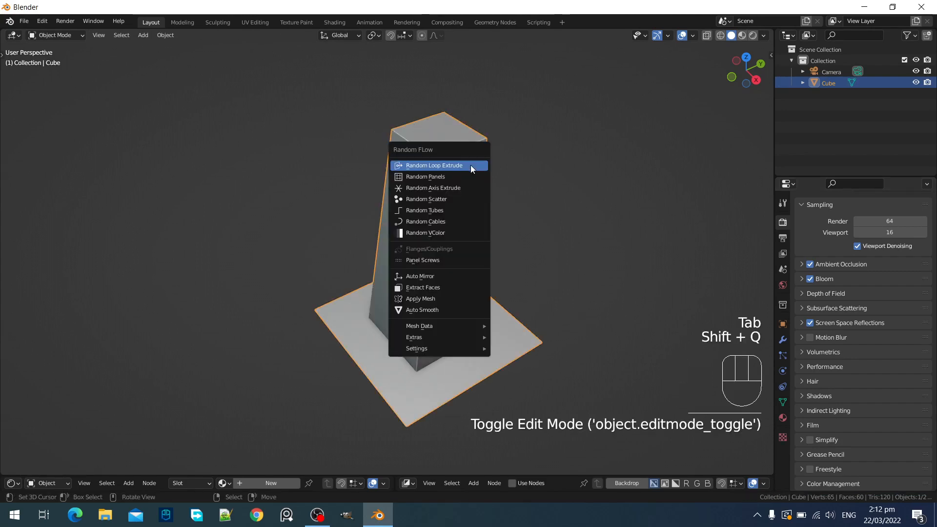
{"action": "left_click", "coordinate": [446, 279]}
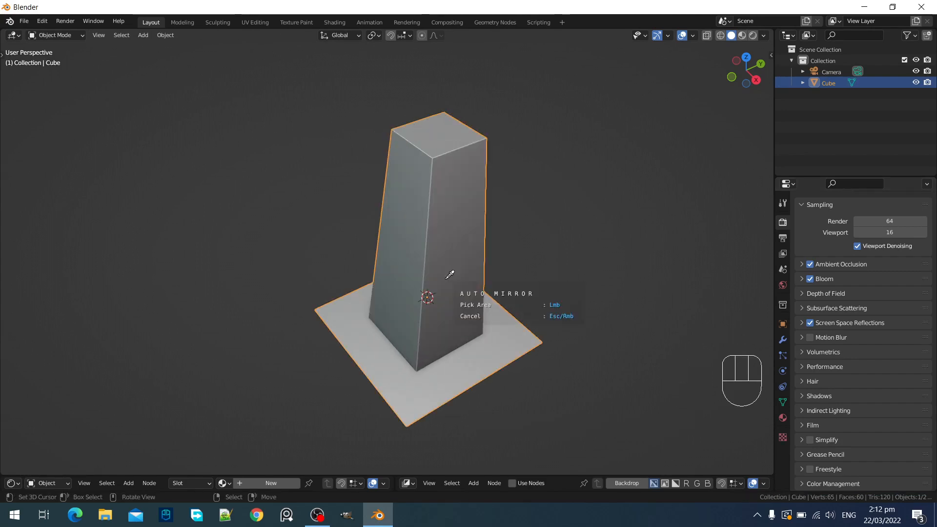
{"action": "left_click", "coordinate": [445, 200]}
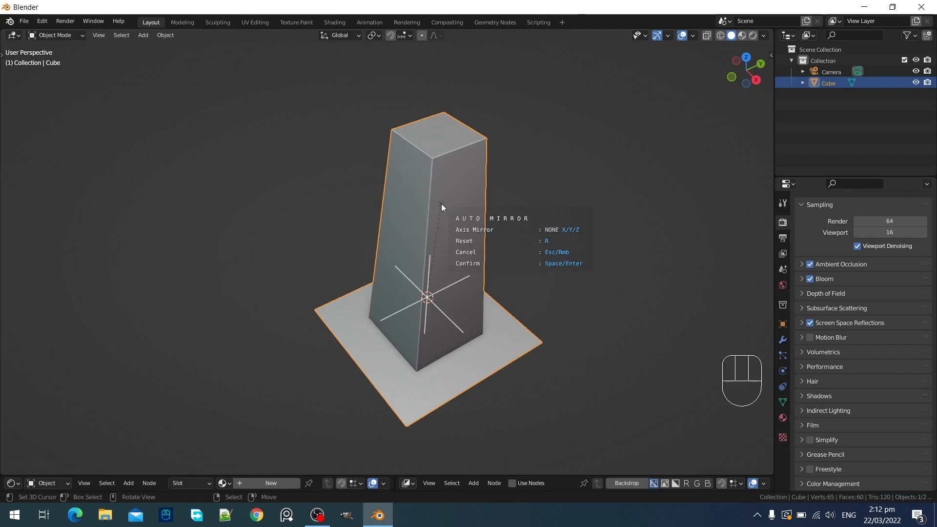
{"action": "key", "text": "x"}
{"action": "key", "text": "y"}
{"action": "key", "text": "space"}
Select all of the remaining quarter mesh in Edit Mode, maximize the 3D viewport and return to Object Mode
{"action": "key", "text": "shift+q"}
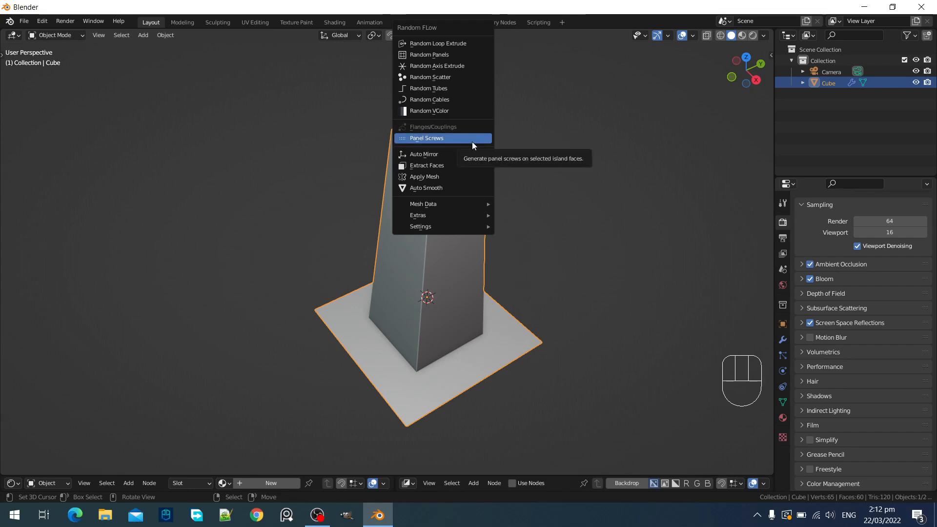
{"action": "key", "text": "Tab"}
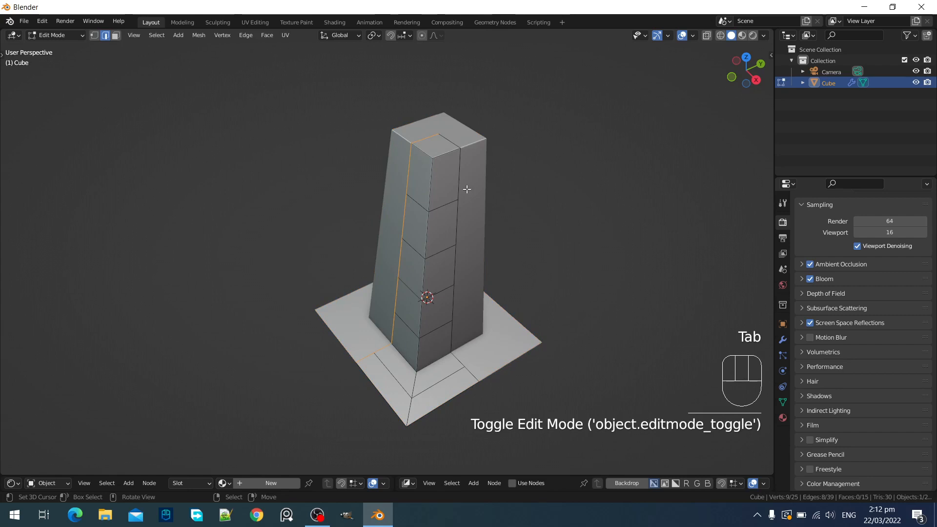
{"action": "mouse_move", "coordinate": [467, 189]}
{"action": "middle_mouse_down"}
{"action": "mouse_move", "coordinate": [485, 159]}
{"action": "mouse_move", "coordinate": [485, 184]}
{"action": "mouse_move", "coordinate": [458, 201]}
{"action": "middle_mouse_up"}
{"action": "key", "text": "a"}
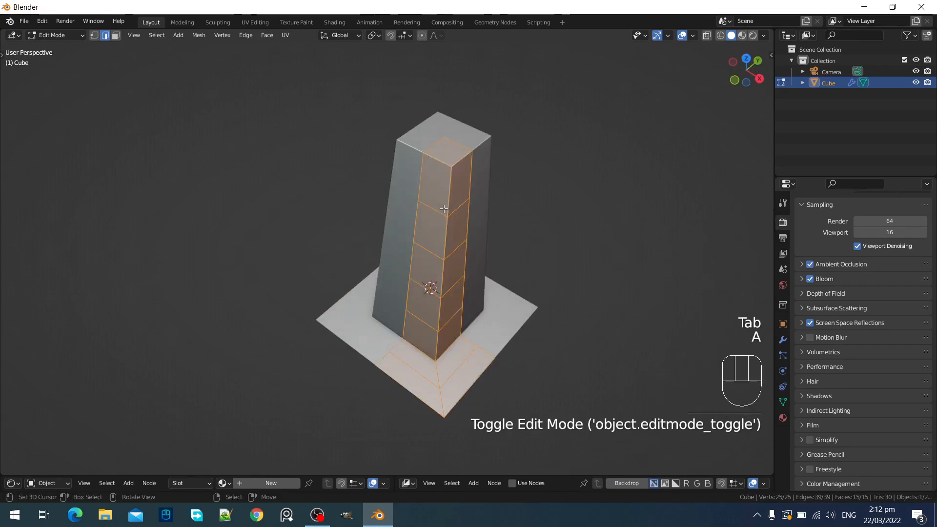
{"action": "middle_click_drag", "start_coordinate": [513, 180], "coordinate": [473, 159]}
{"action": "scroll", "coordinate": [489, 165], "scroll_direction": "up", "scroll_amount": 1}
{"action": "key", "text": "ctrl+space"}
{"action": "key", "text": "Tab"}
{"action": "key", "text": "shift+q"}
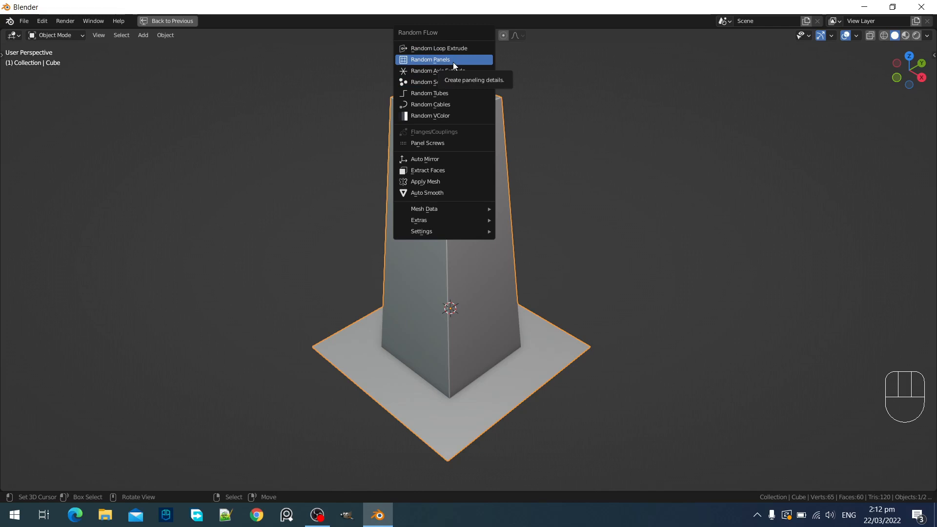
{"action": "key", "text": "Tab"}
{"action": "key", "text": "Tab"}
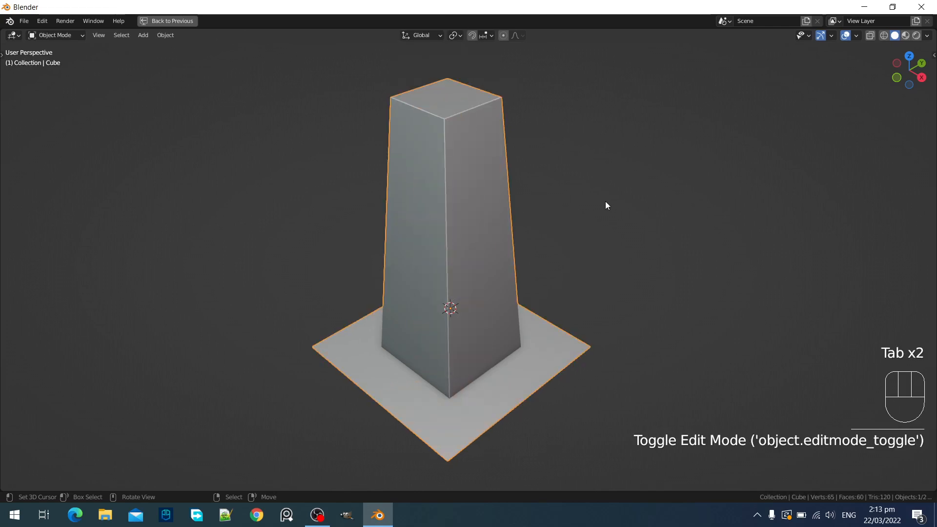
{"action": "key", "text": "shift+q"}
{"action": "key", "text": "Tab"}
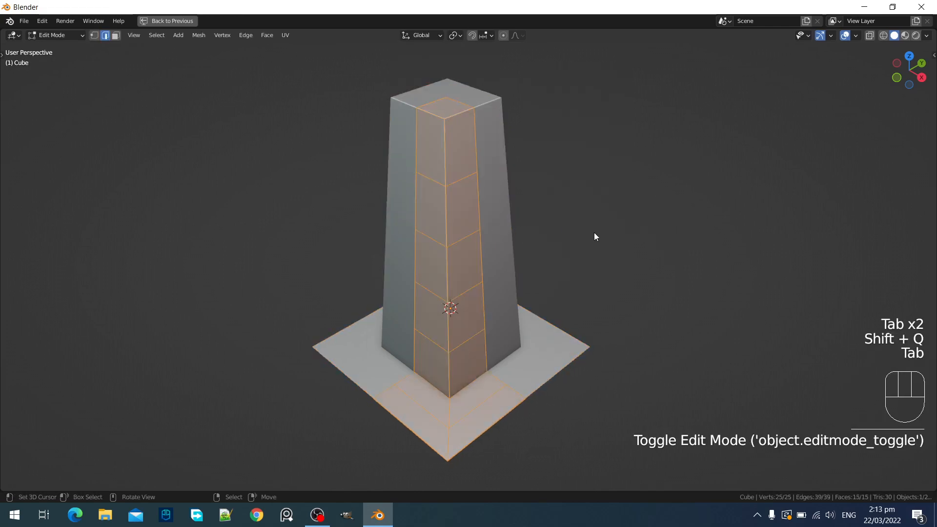
{"action": "key", "text": "Tab"}
{"action": "key", "text": "shift+q"}
{"action": "left_click", "coordinate": [568, 134]}
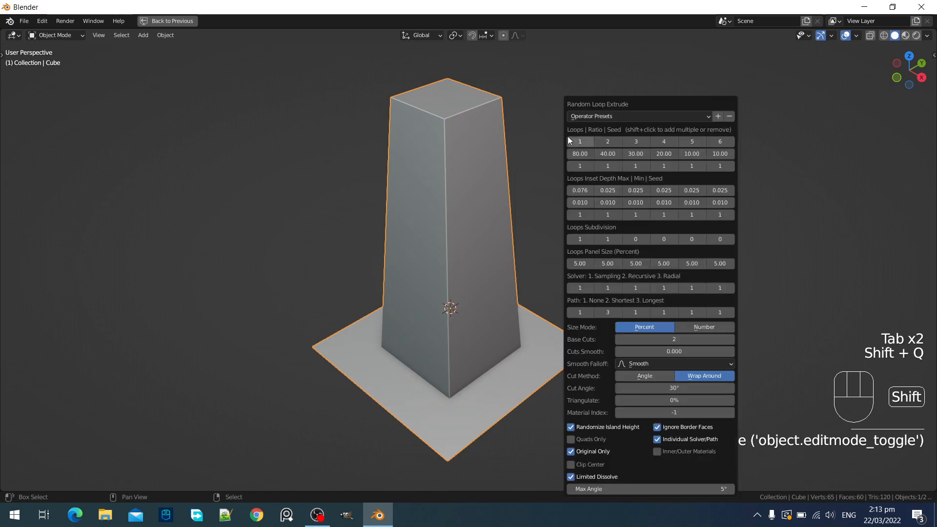
{"action": "left_click", "coordinate": [585, 118]}
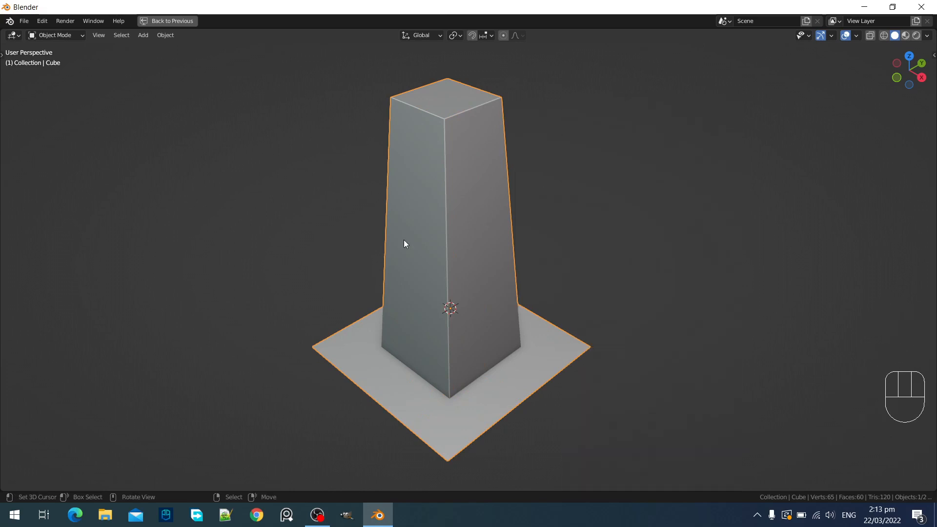
Run Random Loop Extrude on the mirrored tower with loops 1, 2 and 3 enabled
{"action": "key", "text": "shift+q"}
{"action": "left_click", "coordinate": [531, 201]}
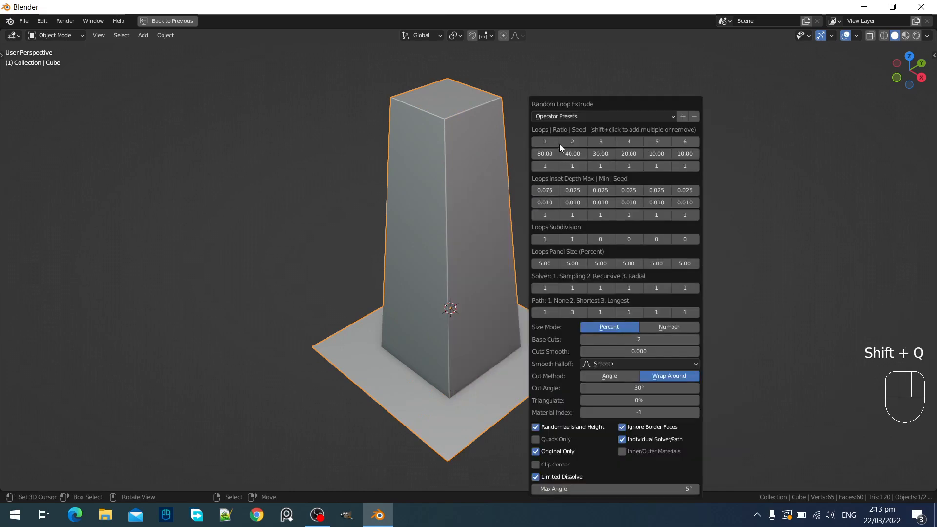
{"action": "mouse_move", "coordinate": [562, 105]}
{"action": "left_mouse_down"}
{"action": "mouse_move", "coordinate": [565, 87]}
{"action": "mouse_move", "coordinate": [571, 93]}
{"action": "left_mouse_up"}
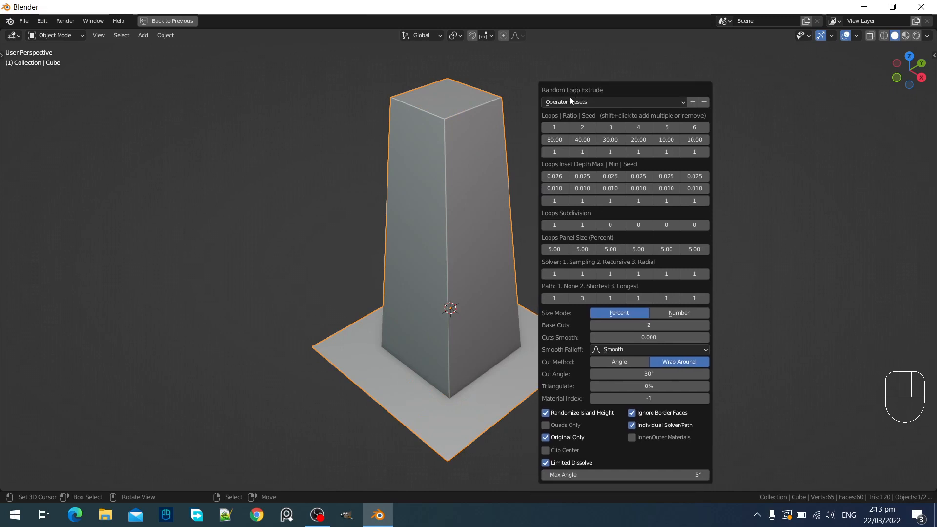
{"action": "left_click", "coordinate": [562, 128], "text": "shift"}
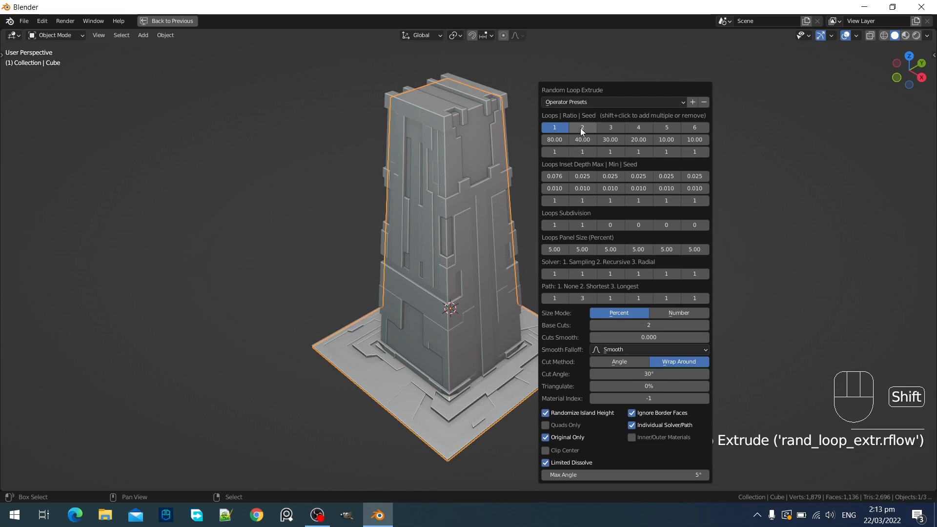
{"action": "left_click", "coordinate": [581, 128], "text": "shift"}
{"action": "left_click", "coordinate": [610, 128], "text": "shift"}
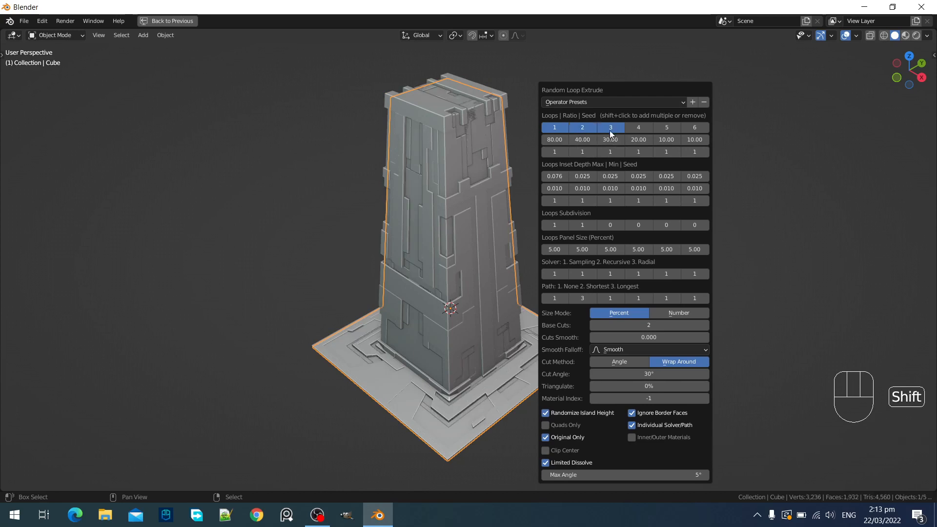
Disable Original Only and Individual Solver/Path, and set the base cuts and the subdivisions of loops 1 and 2 to 0
{"action": "left_click", "coordinate": [561, 437]}
{"action": "left_click", "coordinate": [639, 427]}
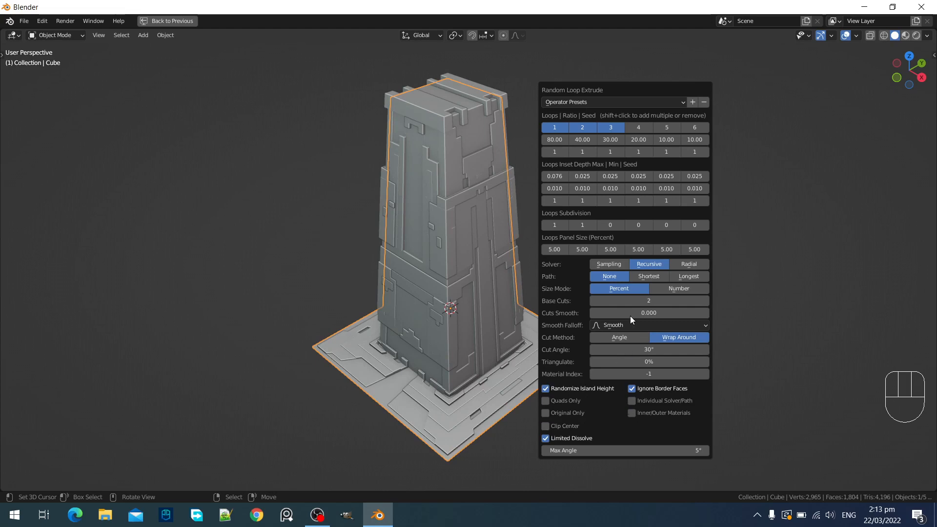
{"action": "scroll", "coordinate": [644, 300], "scroll_direction": "down", "scroll_amount": 2, "text": "ctrl"}
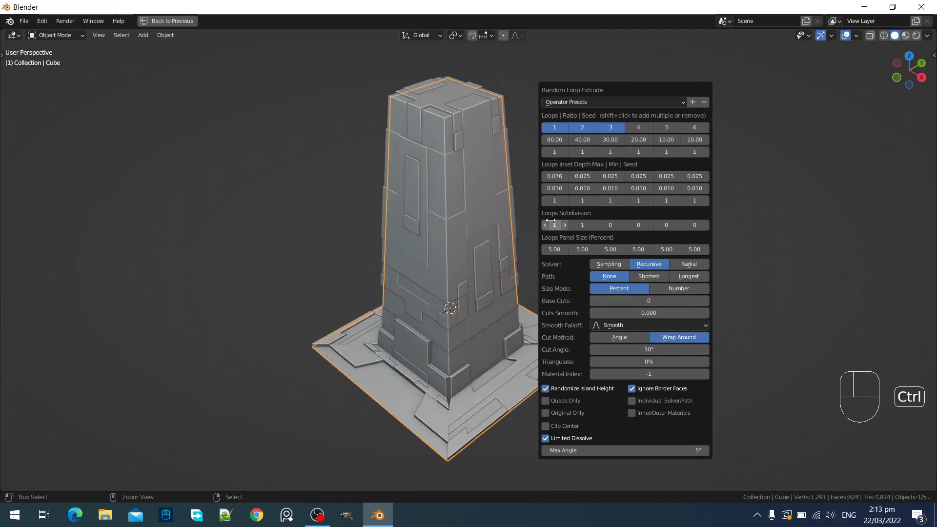
{"action": "scroll", "coordinate": [550, 220], "scroll_direction": "down", "scroll_amount": 1, "text": "ctrl"}
{"action": "scroll", "coordinate": [583, 225], "scroll_direction": "down", "scroll_amount": 1, "text": "ctrl"}
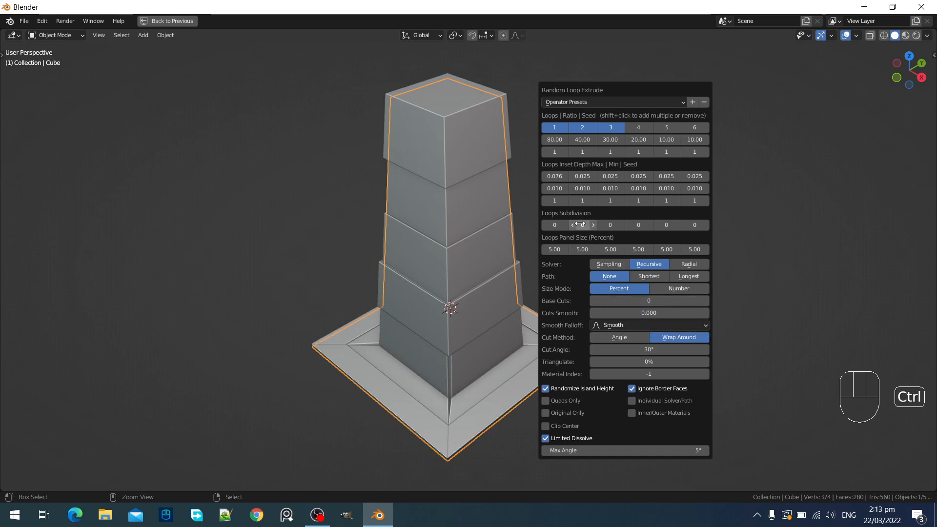
Turn extrusion loops 1, 2 and 3 off, and re-enable them one at a time
{"action": "left_click", "coordinate": [555, 128], "text": "shift"}
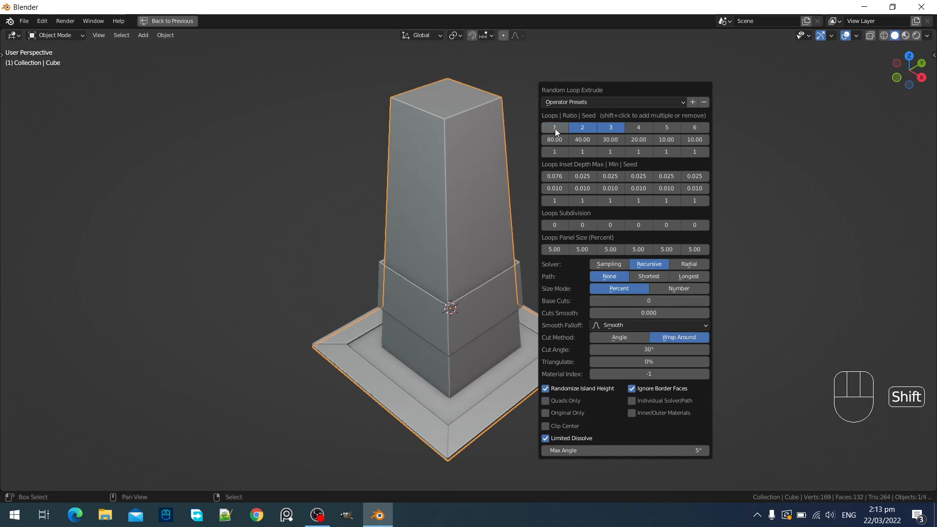
{"action": "left_click", "coordinate": [575, 127], "text": "shift"}
{"action": "left_click", "coordinate": [610, 129], "text": "shift"}
{"action": "left_click", "coordinate": [555, 128], "text": "shift"}
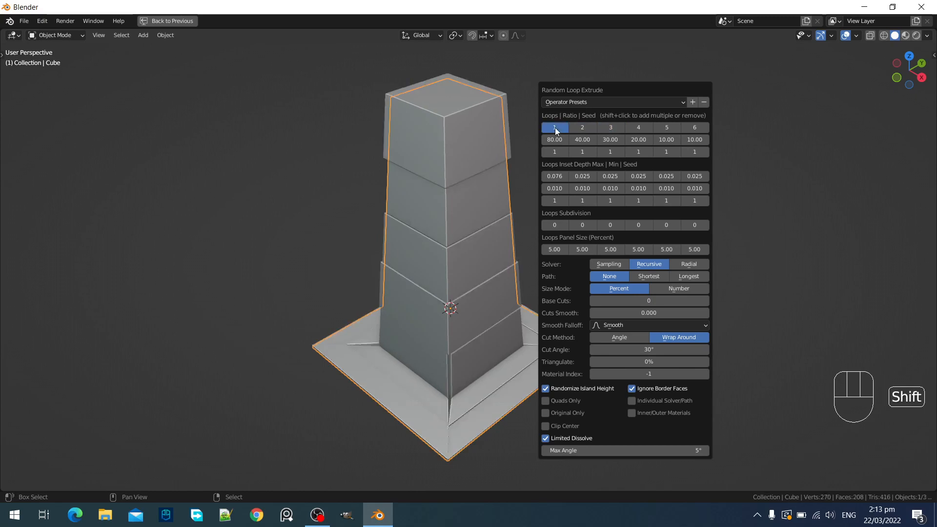
{"action": "left_click", "coordinate": [572, 127], "text": "shift"}
{"action": "left_click", "coordinate": [610, 133], "text": "shift"}
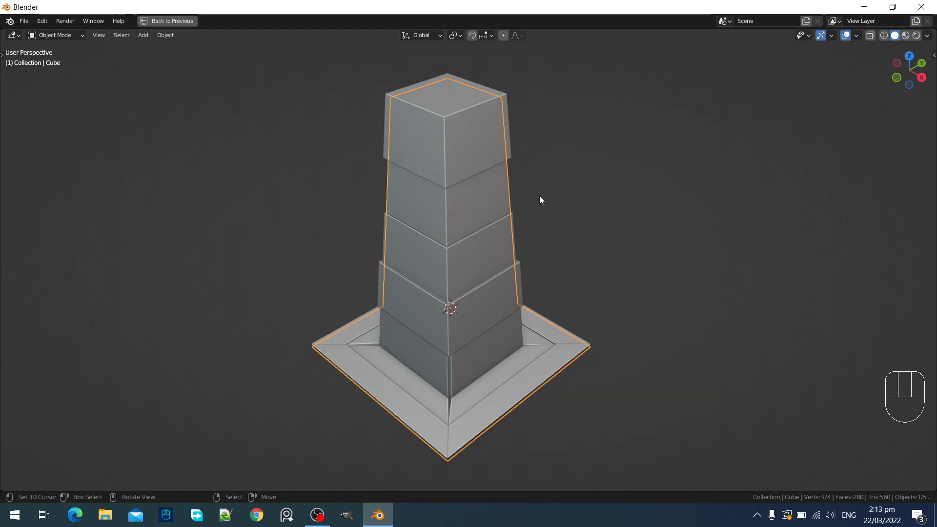
Undo the loop extrusion and run Random Loop Extrude on the tower again with only loop 1 enabled
{"action": "key", "text": "ctrl+z"}
{"action": "key", "text": "Tab"}
{"action": "key", "text": "Tab"}
{"action": "key", "text": "shift+q"}
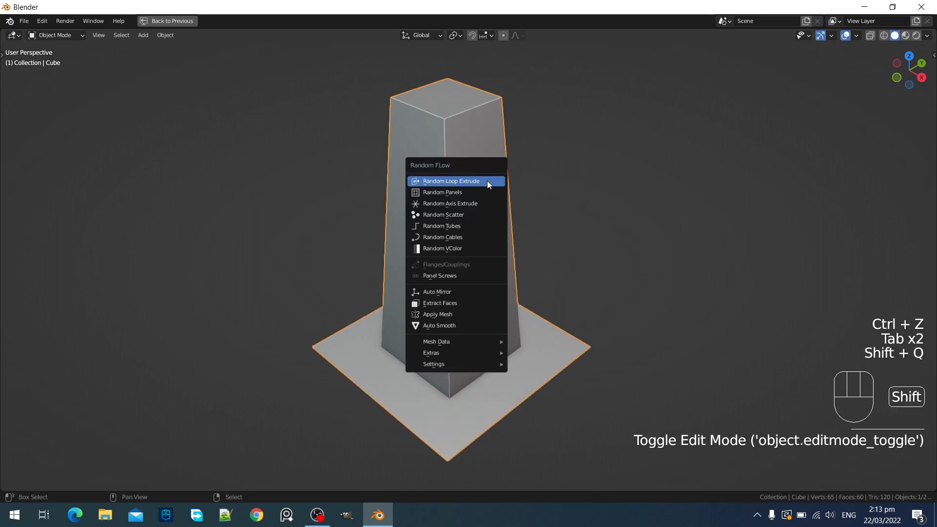
{"action": "left_click", "coordinate": [487, 181]}
{"action": "left_click", "coordinate": [508, 165]}
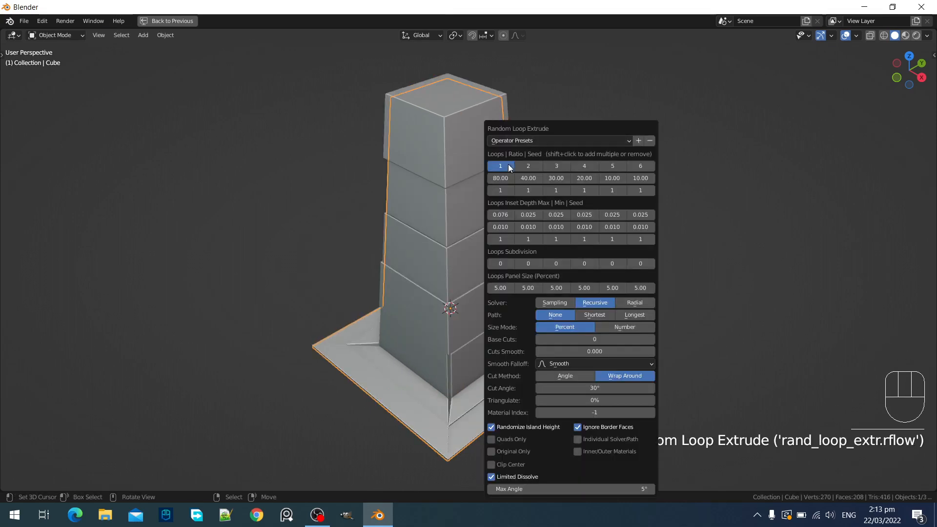
Add loop 2 with a subdivision of 2 and loop 3 with a subdivision of 1
{"action": "left_click", "coordinate": [534, 165], "text": "shift"}
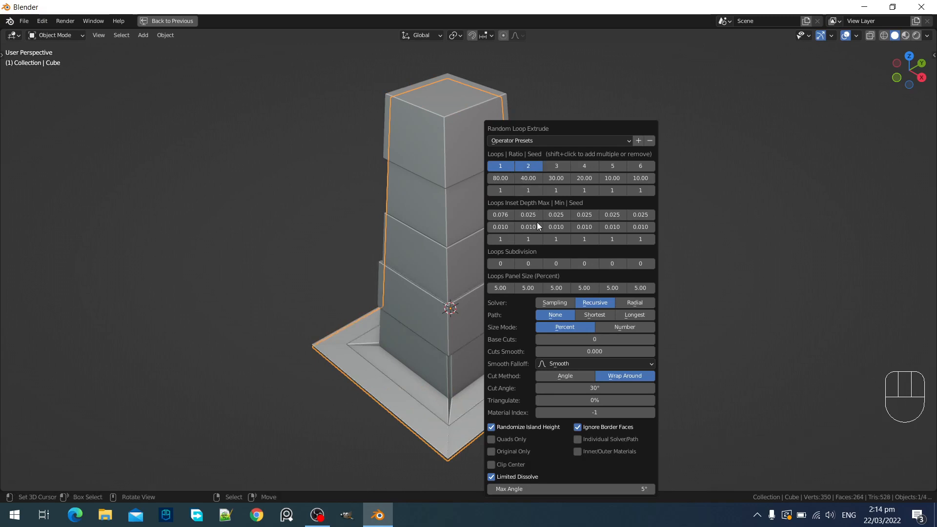
{"action": "scroll", "coordinate": [531, 263], "scroll_direction": "up", "scroll_amount": 2, "text": "ctrl"}
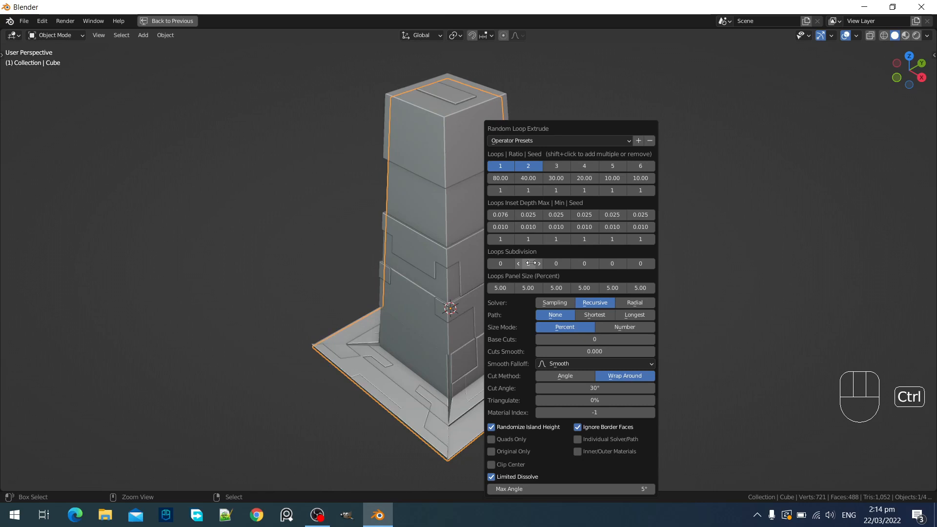
{"action": "left_click", "coordinate": [557, 165], "text": "shift"}
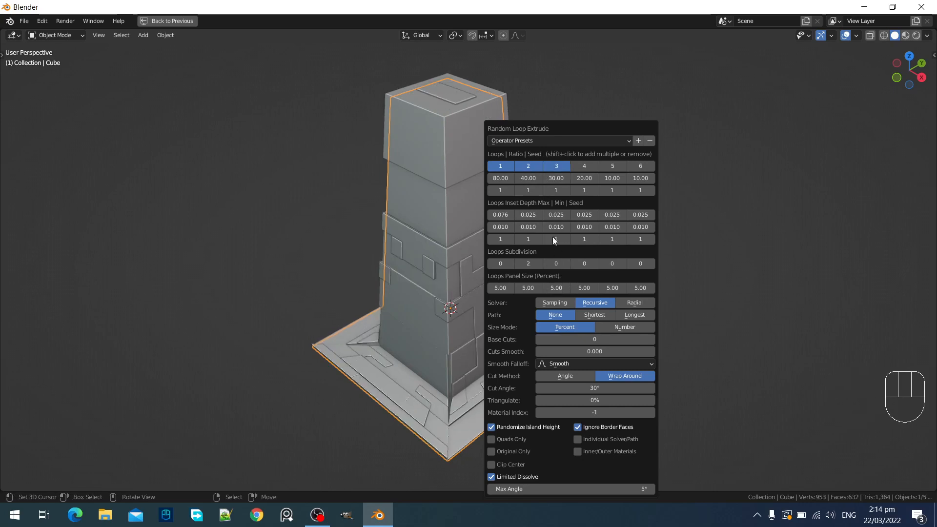
{"action": "scroll", "coordinate": [554, 239], "scroll_direction": "up", "scroll_amount": 1, "text": "ctrl"}
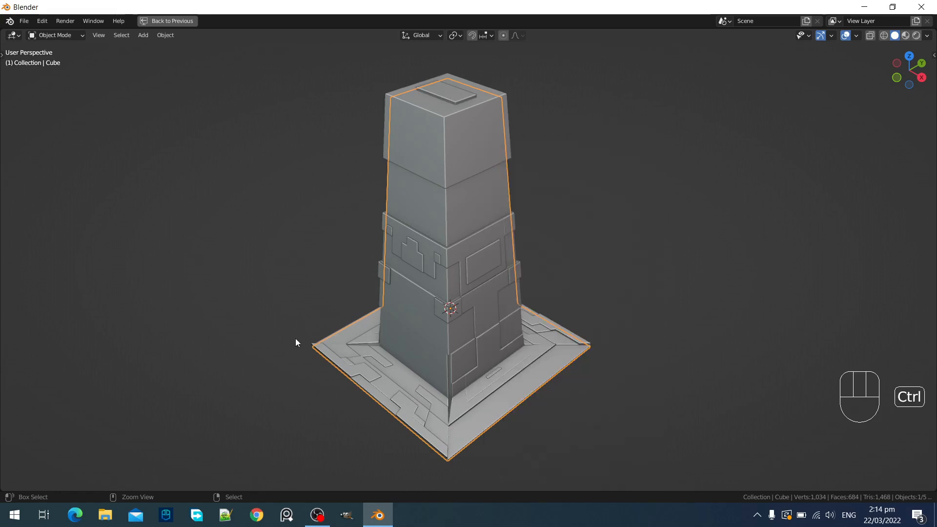
Turn off loops 2 and 1 and inspect loop 3's isolated extrusion above the tower's top in the right orthographic view
{"action": "middle_click_drag", "start_coordinate": [538, 295], "coordinate": [537, 267]}
{"action": "scroll", "coordinate": [537, 268], "scroll_direction": "up", "scroll_amount": 2}
{"action": "middle_click_drag", "start_coordinate": [576, 182], "coordinate": [581, 245]}
{"action": "key", "text": "F9"}
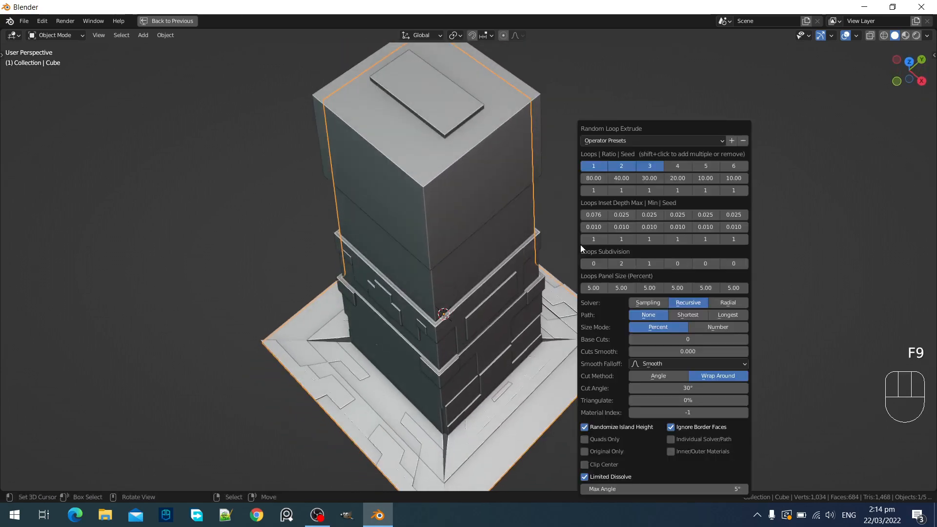
{"action": "left_click", "coordinate": [621, 168], "text": "shift"}
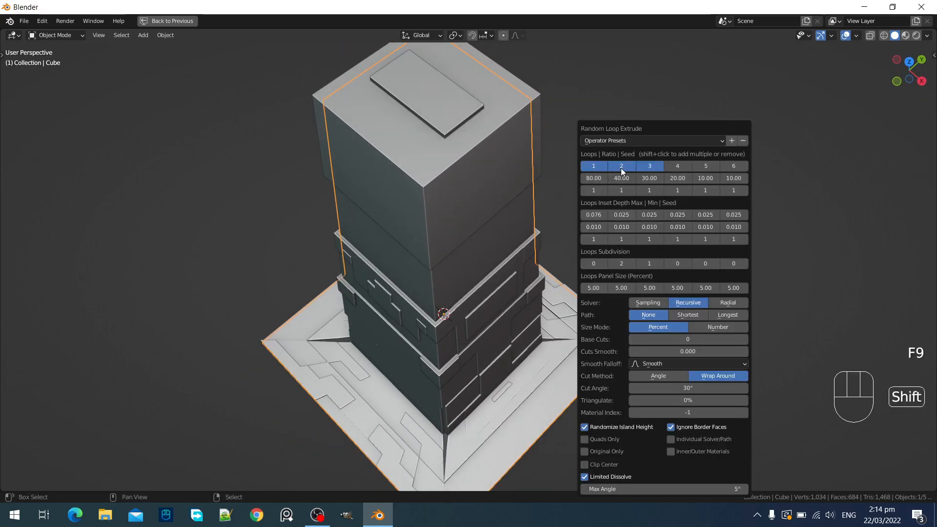
{"action": "left_click", "coordinate": [594, 168], "text": "shift"}
{"action": "middle_click_drag", "start_coordinate": [488, 246], "coordinate": [429, 166]}
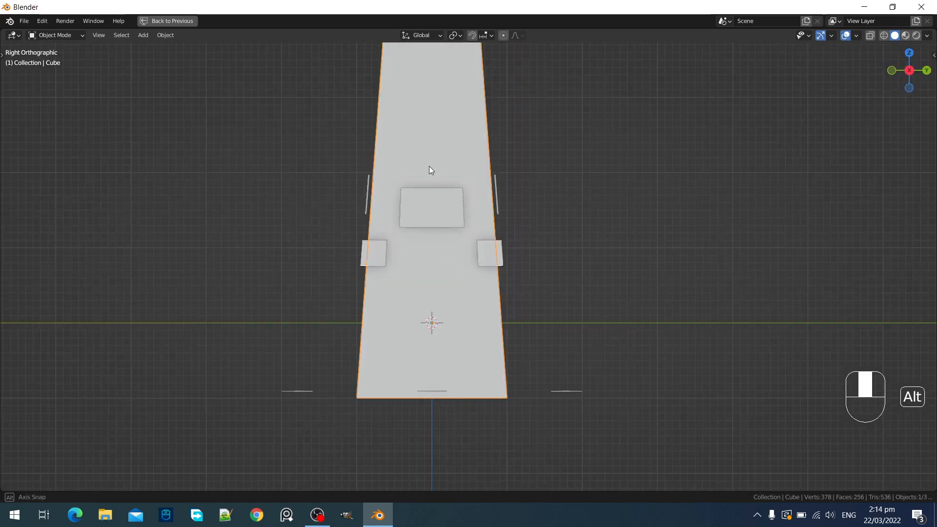
{"action": "middle_click_drag", "start_coordinate": [510, 146], "coordinate": [584, 394], "text": "shift"}
{"action": "scroll", "coordinate": [547, 264], "scroll_direction": "up", "scroll_amount": 2}
{"action": "scroll", "coordinate": [548, 265], "scroll_direction": "up", "scroll_amount": 5}
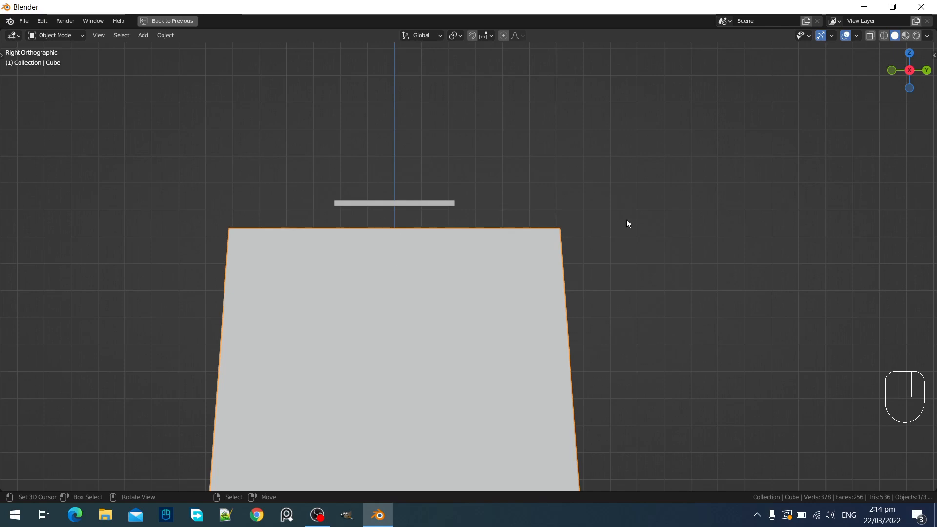
Re-enable loops 2 and 1 in the Random Loop Extrude settings
{"action": "key", "text": "F9"}
{"action": "left_click", "coordinate": [687, 169], "text": "shift"}
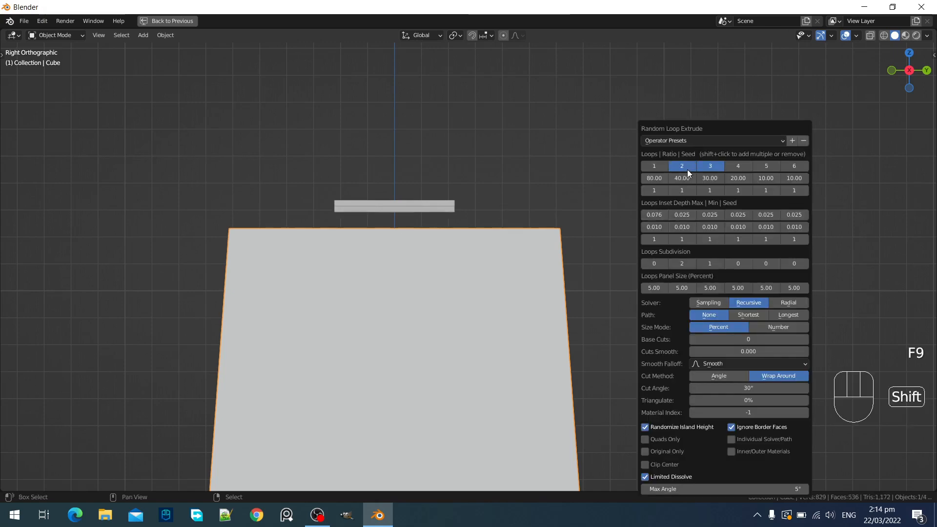
{"action": "left_click", "coordinate": [658, 163], "text": "shift"}
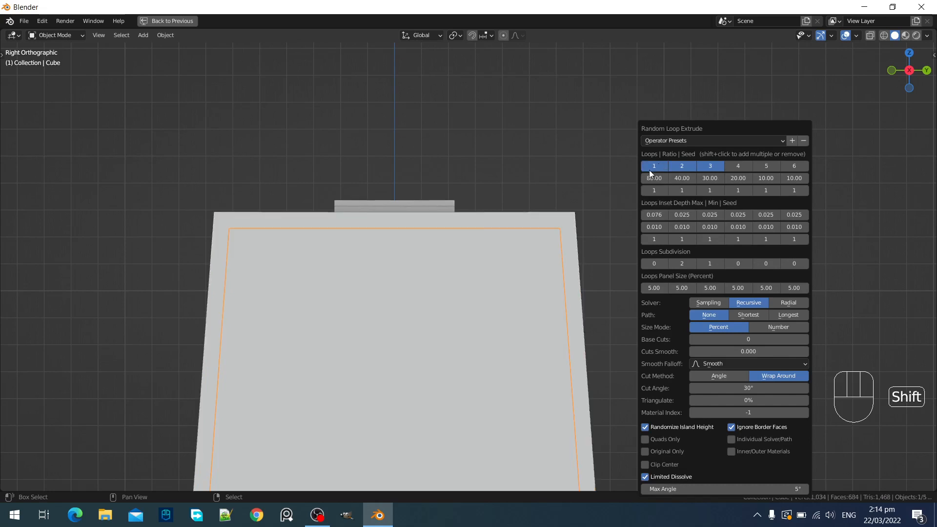
Enable Original Only for the loop extrusion and inspect the tower's upper section in perspective
{"action": "middle_click_drag", "start_coordinate": [418, 232], "coordinate": [551, 281]}
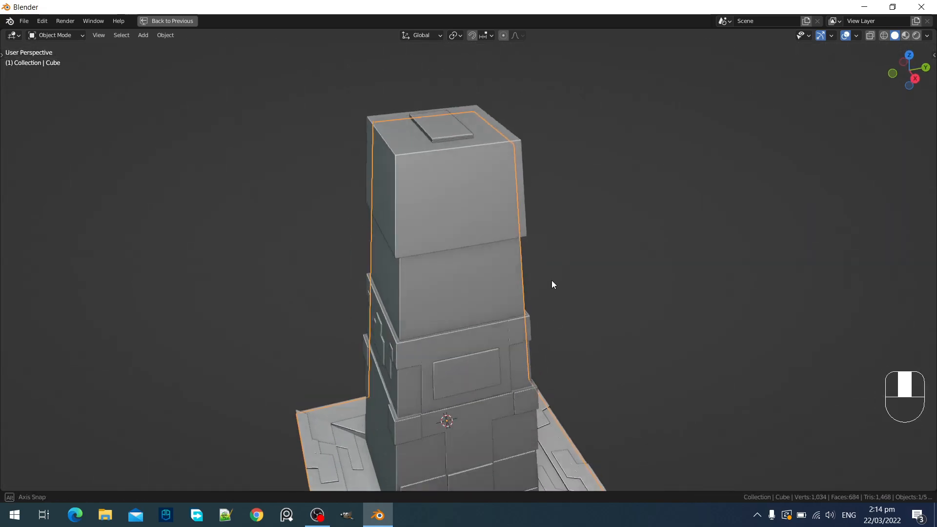
{"action": "scroll", "coordinate": [551, 267], "scroll_direction": "up", "scroll_amount": 3}
{"action": "key", "text": "F9"}
{"action": "left_click", "coordinate": [584, 453], "text": "shift"}
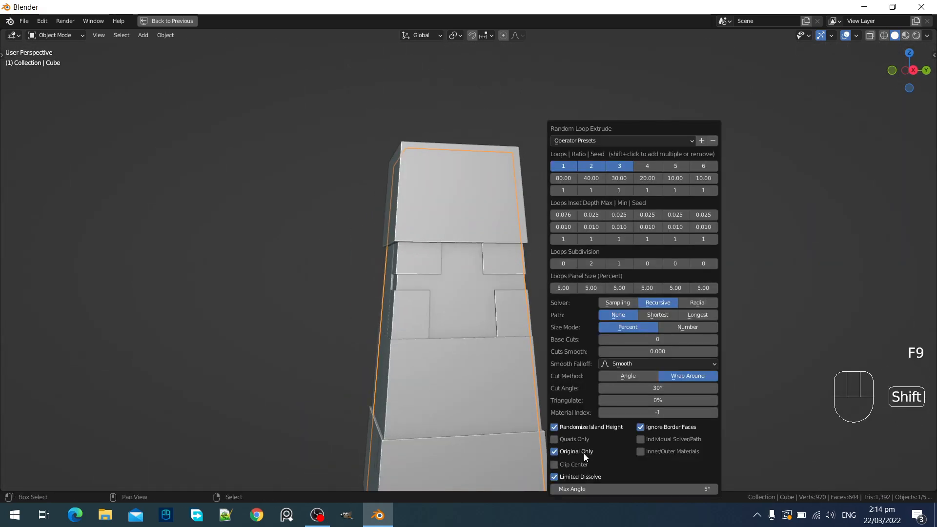
{"action": "middle_click_drag", "start_coordinate": [405, 309], "coordinate": [432, 353]}
{"action": "middle_click_drag", "start_coordinate": [540, 281], "coordinate": [544, 269], "text": "shift"}
{"action": "key", "text": "F9"}
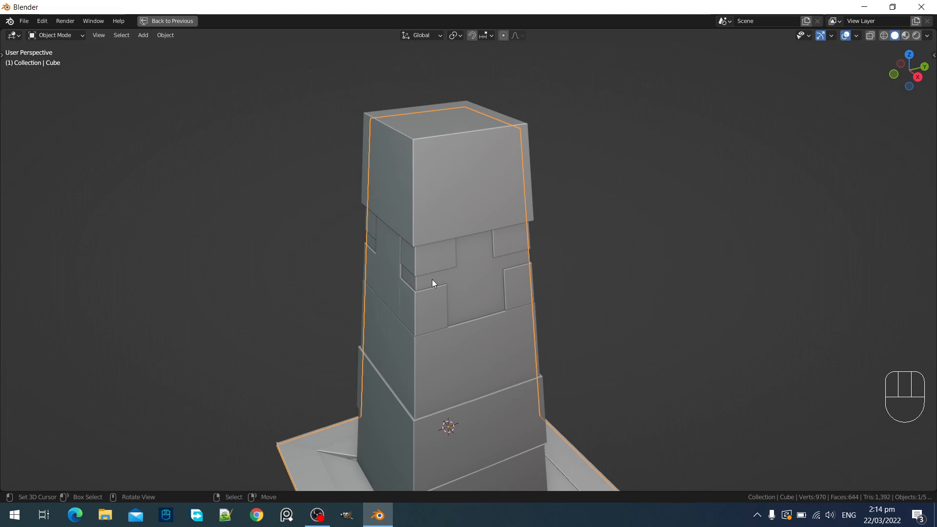
Set loop 1's subdivision to 2 and its seed to 8
{"action": "key", "text": "F9"}
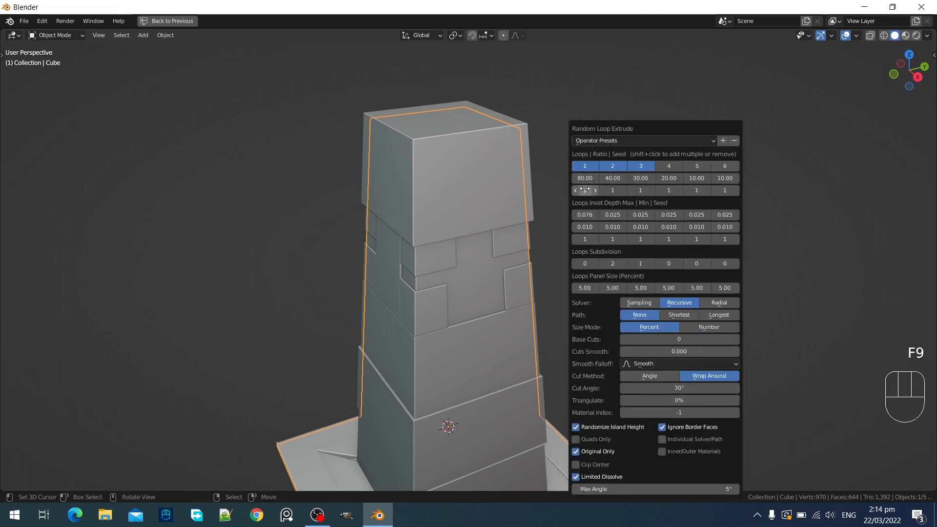
{"action": "scroll", "coordinate": [585, 190], "scroll_direction": "up", "scroll_amount": 4, "text": "ctrl"}
{"action": "scroll", "coordinate": [584, 190], "scroll_direction": "down", "scroll_amount": 1, "text": "ctrl"}
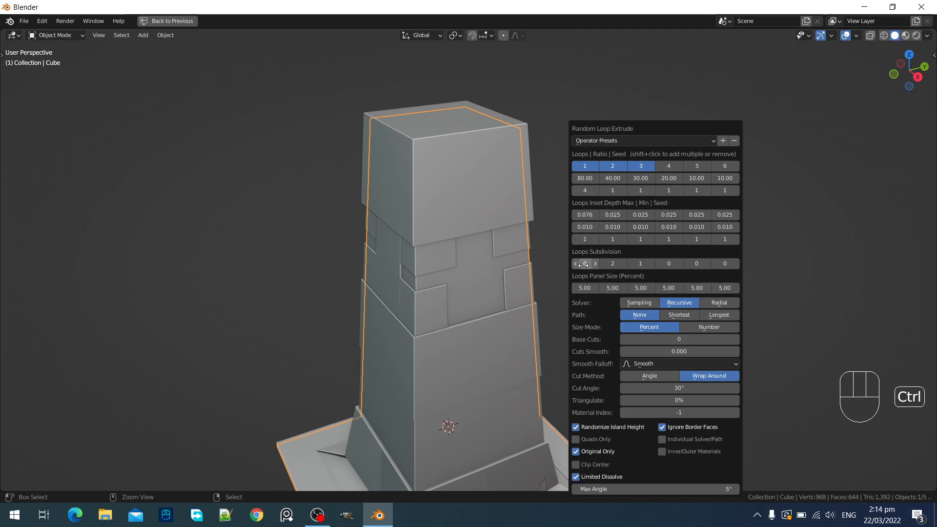
{"action": "scroll", "coordinate": [583, 264], "scroll_direction": "up", "scroll_amount": 1, "text": "ctrl"}
{"action": "scroll", "coordinate": [584, 264], "scroll_direction": "up", "scroll_amount": 1, "text": "ctrl"}
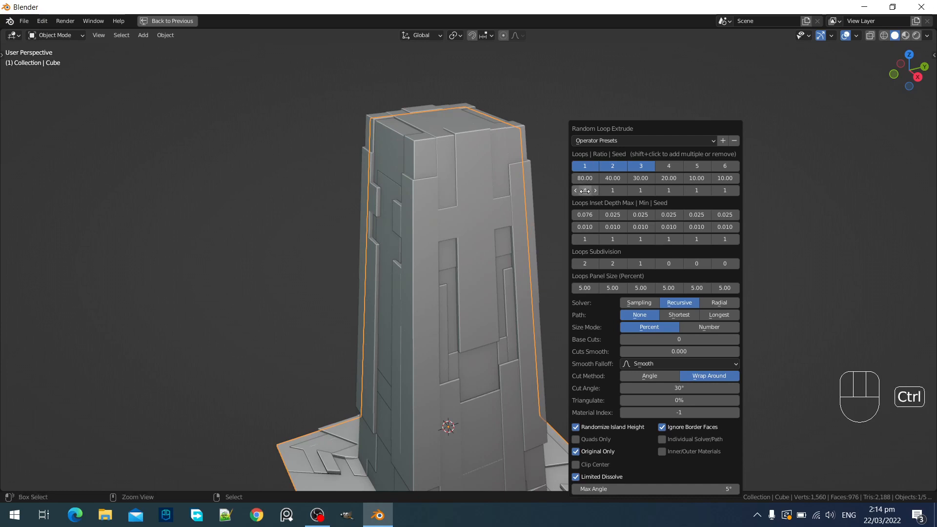
{"action": "scroll", "coordinate": [586, 191], "scroll_direction": "up", "scroll_amount": 4, "text": "ctrl"}
{"action": "scroll", "coordinate": [585, 191], "scroll_direction": "up", "scroll_amount": 2, "text": "ctrl"}
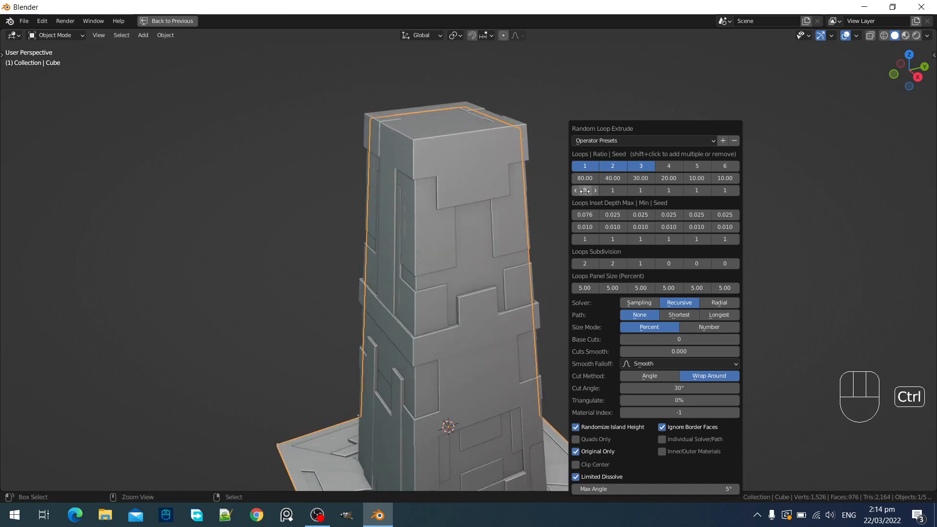
Set loop 1's ratio to 40 and disable loop 3
{"action": "left_click", "coordinate": [583, 176]}
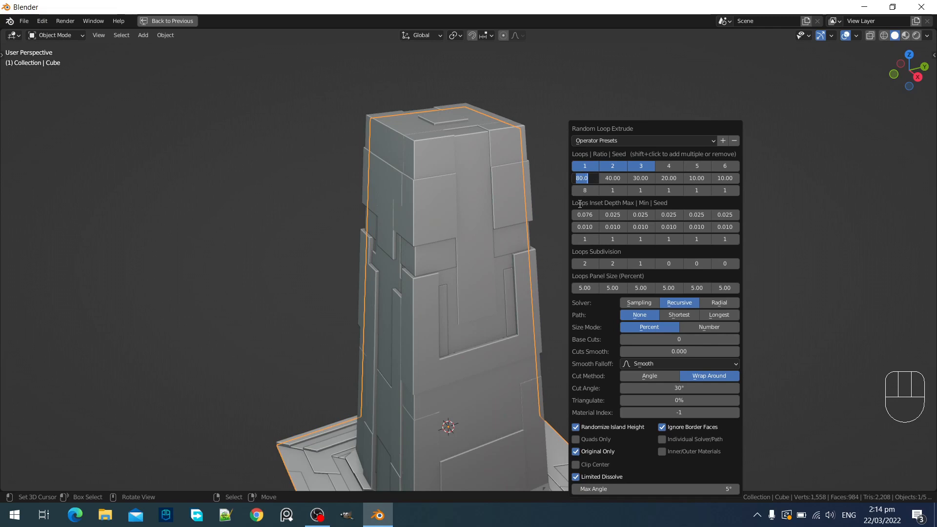
{"action": "type", "text": "40"}
{"action": "key", "text": "Return"}
{"action": "left_click", "coordinate": [637, 167], "text": "shift"}
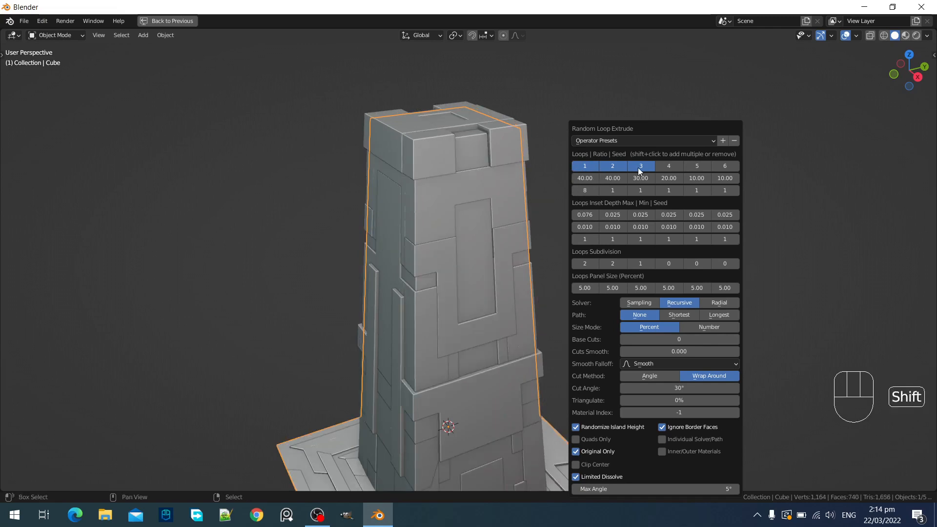
Try different seeds for loop 1 of the loop extrusion, ending at seed 12
{"action": "scroll", "coordinate": [587, 191], "scroll_direction": "up", "scroll_amount": 1, "text": "ctrl"}
{"action": "scroll", "coordinate": [586, 190], "scroll_direction": "up", "scroll_amount": 3, "text": "ctrl"}
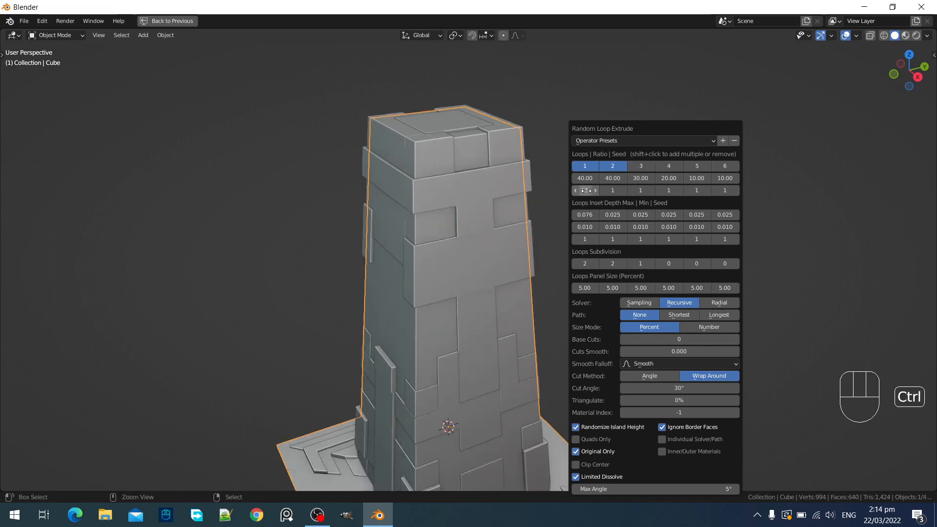
{"action": "scroll", "coordinate": [586, 190], "scroll_direction": "down", "scroll_amount": 3, "text": "ctrl"}
{"action": "scroll", "coordinate": [415, 250], "scroll_direction": "down", "scroll_amount": 1}
{"action": "scroll", "coordinate": [414, 250], "scroll_direction": "down", "scroll_amount": 2}
{"action": "middle_click_drag", "start_coordinate": [513, 250], "coordinate": [556, 205], "text": "shift"}
{"action": "key", "text": "F9"}
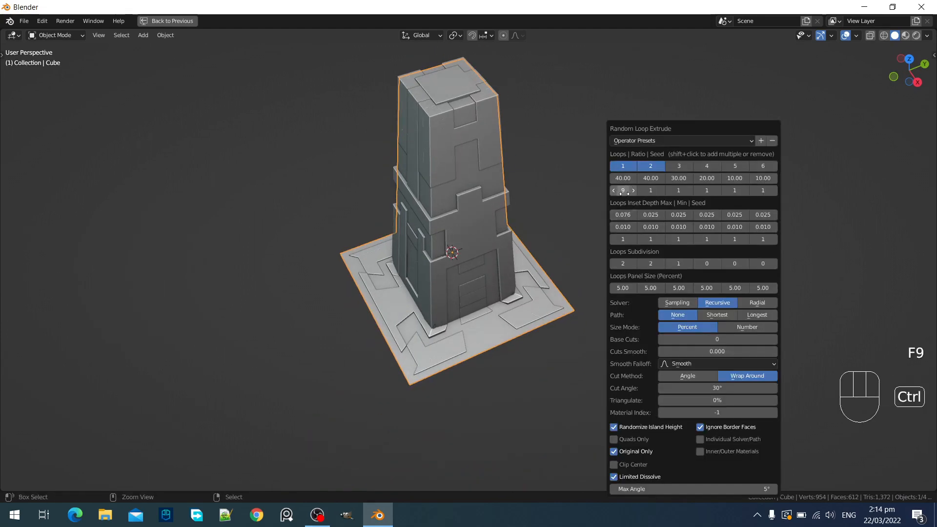
{"action": "scroll", "coordinate": [626, 191], "scroll_direction": "up", "scroll_amount": 3, "text": "ctrl"}
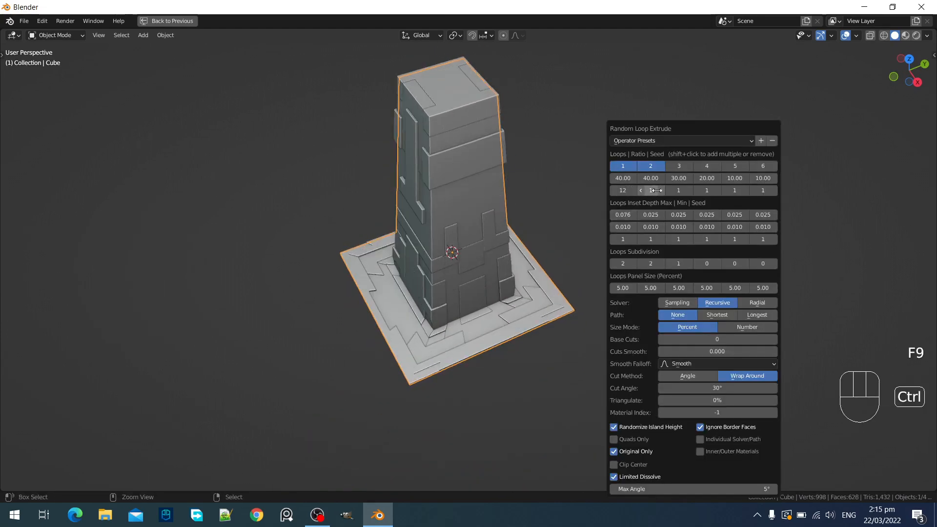
Set loop 2's seed to 7 and check the panel pattern on the tower
{"action": "scroll", "coordinate": [655, 191], "scroll_direction": "up", "scroll_amount": 4, "text": "ctrl"}
{"action": "scroll", "coordinate": [655, 191], "scroll_direction": "up", "scroll_amount": 4, "text": "ctrl"}
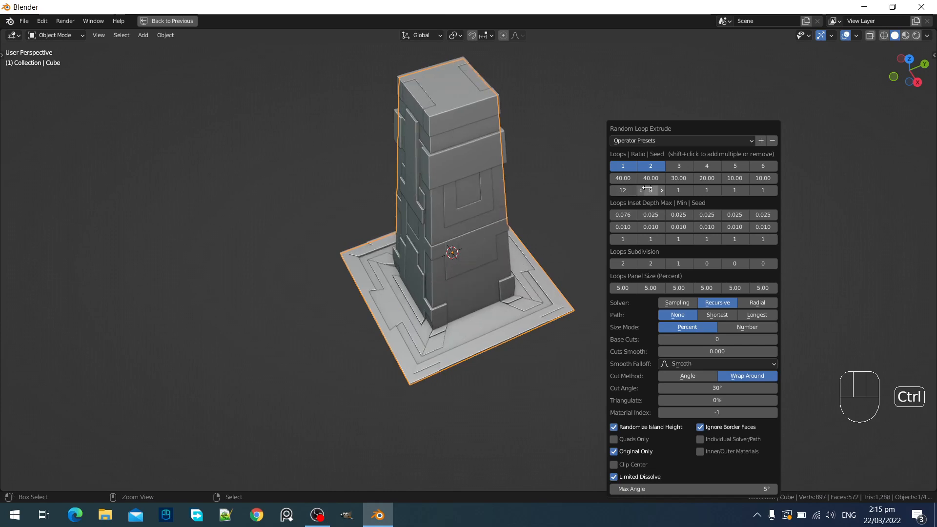
{"action": "scroll", "coordinate": [647, 189], "scroll_direction": "down", "scroll_amount": 1, "text": "ctrl"}
{"action": "middle_click_drag", "start_coordinate": [425, 257], "coordinate": [412, 237]}
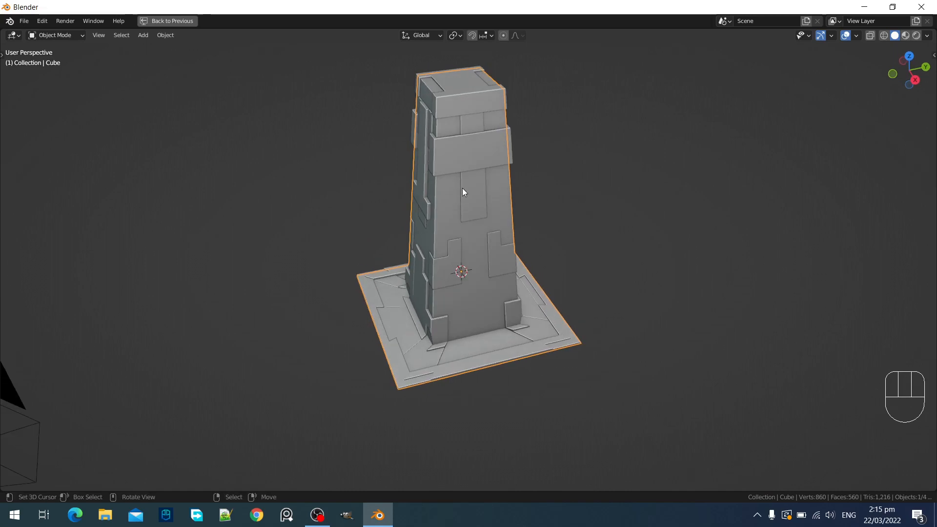
Try further loop 1 seeds up to 22, and enable loop 3 for the extrusion
{"action": "key", "text": "F9"}
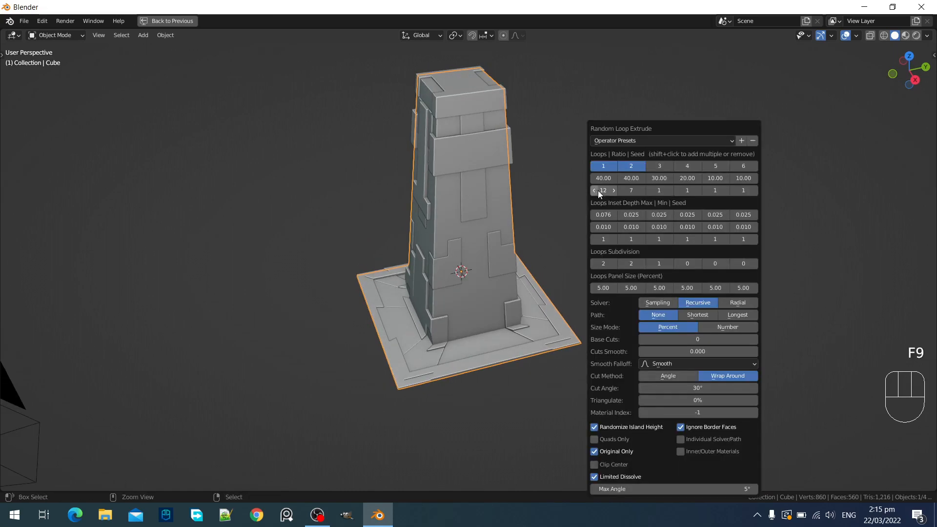
{"action": "scroll", "coordinate": [598, 189], "scroll_direction": "up", "scroll_amount": 1, "text": "ctrl"}
{"action": "scroll", "coordinate": [598, 189], "scroll_direction": "up", "scroll_amount": 5, "text": "ctrl"}
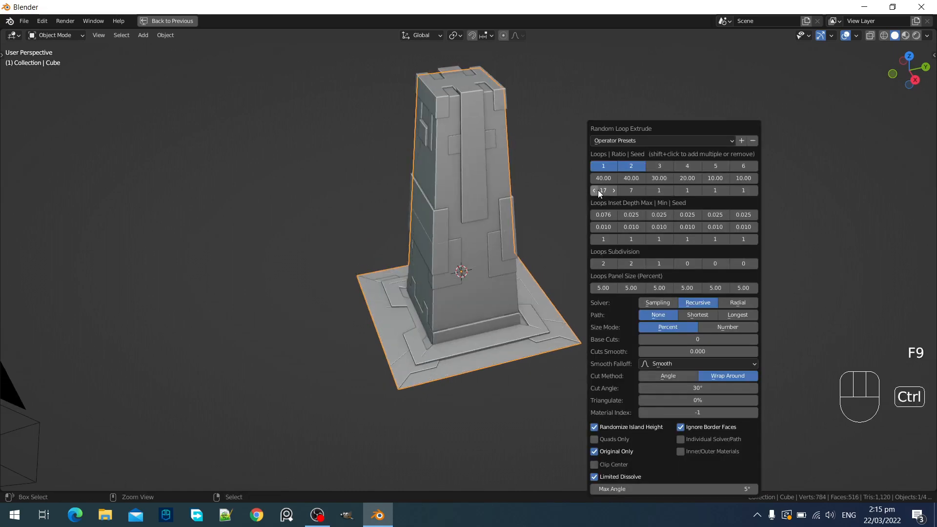
{"action": "scroll", "coordinate": [598, 189], "scroll_direction": "up", "scroll_amount": 2, "text": "ctrl"}
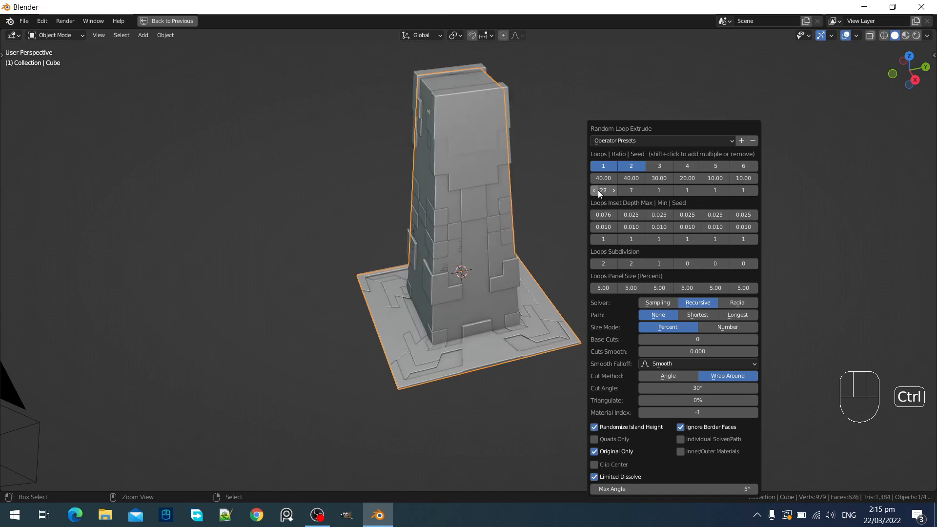
{"action": "scroll", "coordinate": [598, 190], "scroll_direction": "down", "scroll_amount": 2, "text": "ctrl"}
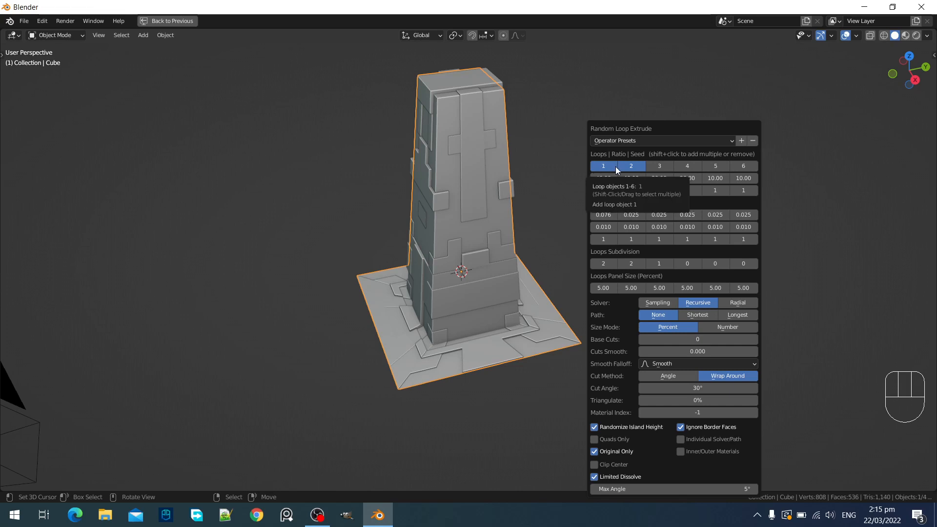
{"action": "left_click", "coordinate": [652, 169], "text": "shift"}
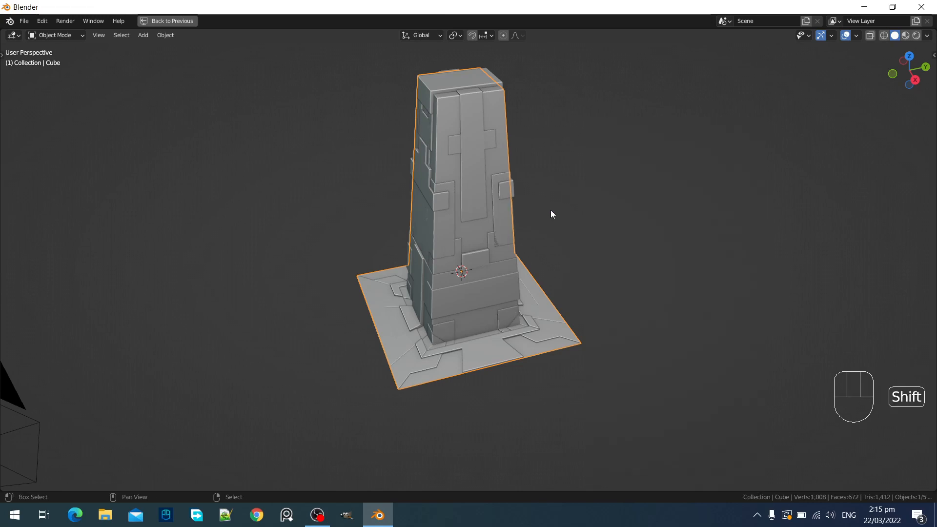
Undo the loop extrusion and check the tower's base mesh in Edit Mode before returning to Object Mode
{"action": "scroll", "coordinate": [480, 239], "scroll_direction": "up", "scroll_amount": 2}
{"action": "key", "text": "ctrl+z"}
{"action": "scroll", "coordinate": [476, 181], "scroll_direction": "down", "scroll_amount": 2}
{"action": "key", "text": "Tab"}
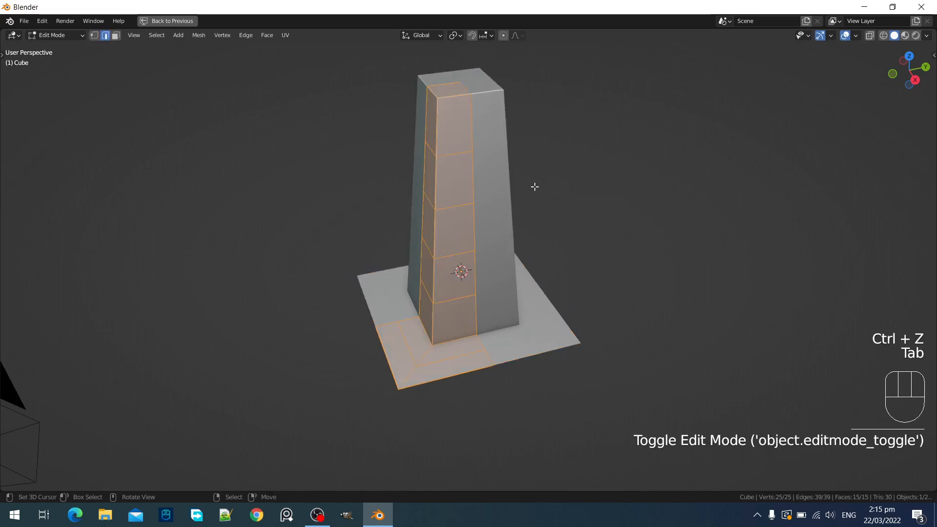
{"action": "middle_click_drag", "start_coordinate": [535, 186], "coordinate": [529, 212], "text": "shift"}
{"action": "key", "text": "Tab"}
Run Random Loop Extrude on the plain tower again with loops 1, 2 and 3 enabled
{"action": "key", "text": "shift+q"}
{"action": "left_click", "coordinate": [529, 210]}
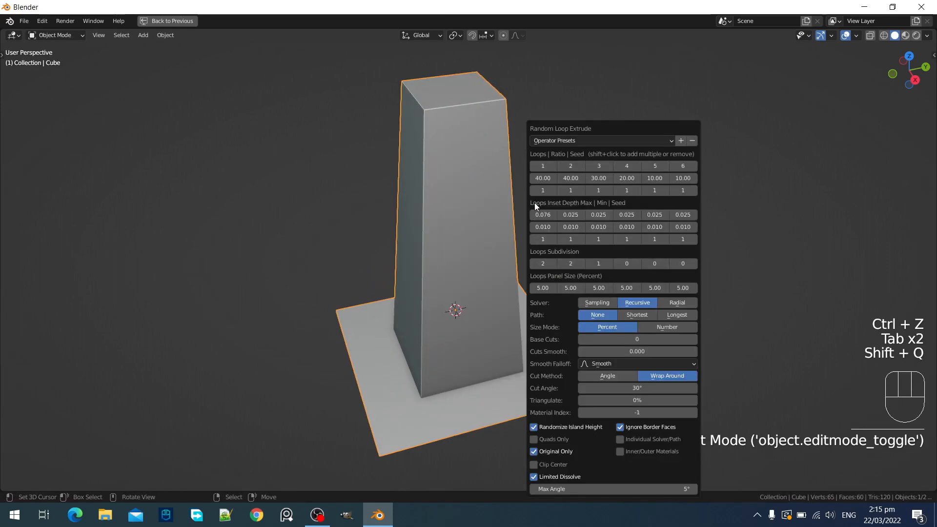
{"action": "left_click", "coordinate": [542, 166], "text": "shift"}
{"action": "left_click", "coordinate": [573, 168], "text": "shift"}
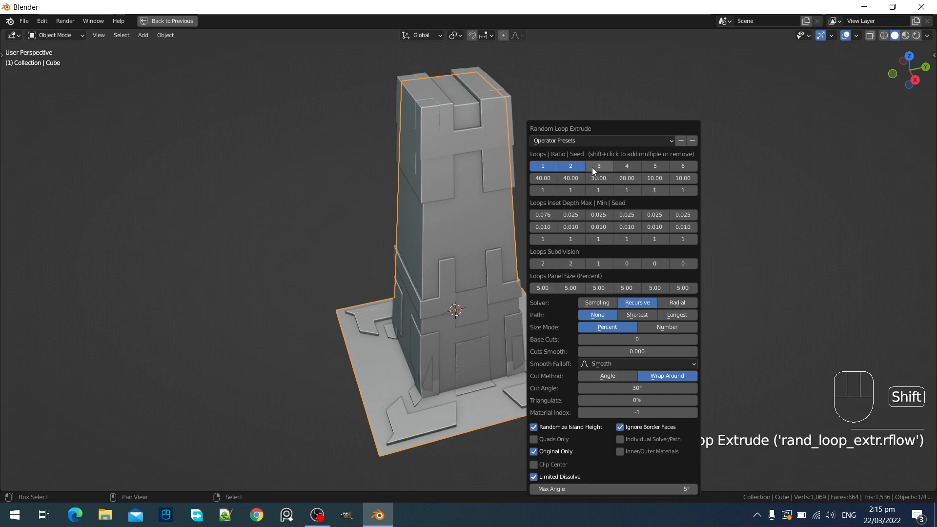
{"action": "left_click", "coordinate": [595, 168], "text": "shift"}
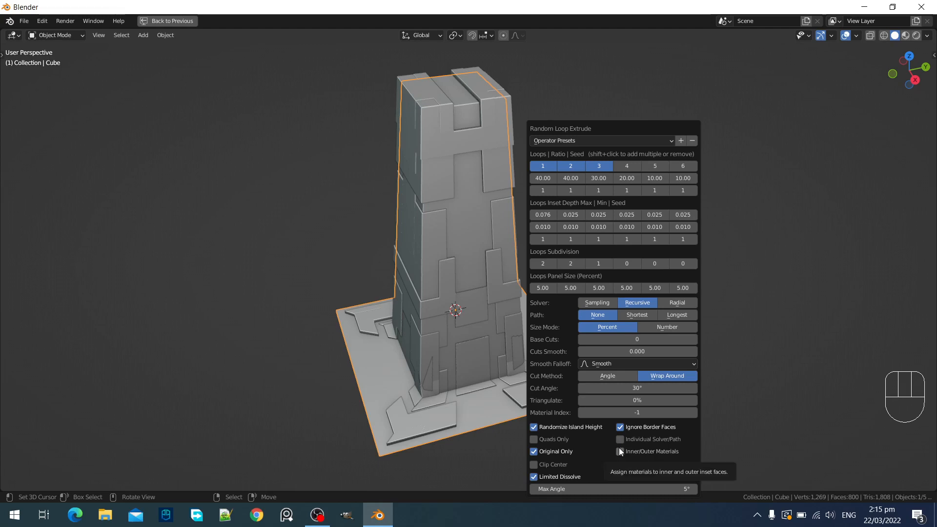
Compare the extrusion with and without Individual Solver/Path, and leave the option enabled
{"action": "left_click", "coordinate": [623, 441]}
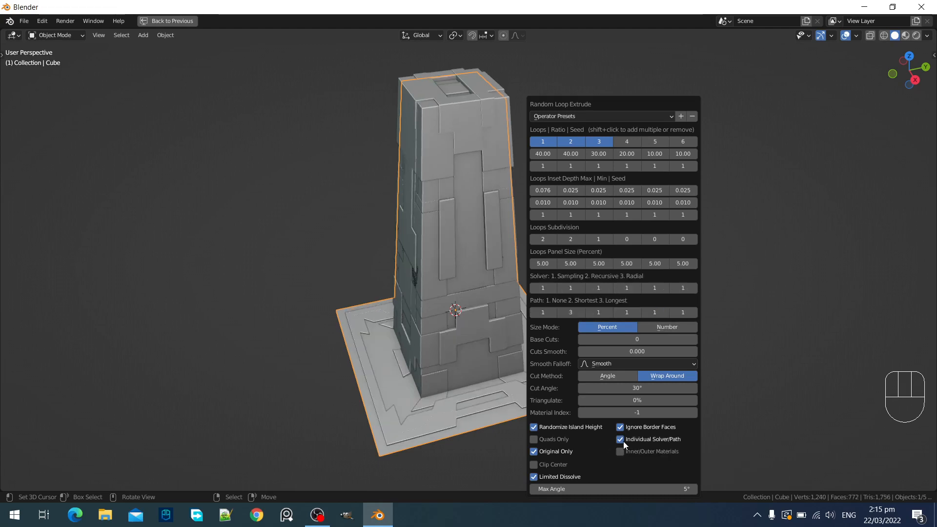
{"action": "left_click", "coordinate": [622, 441]}
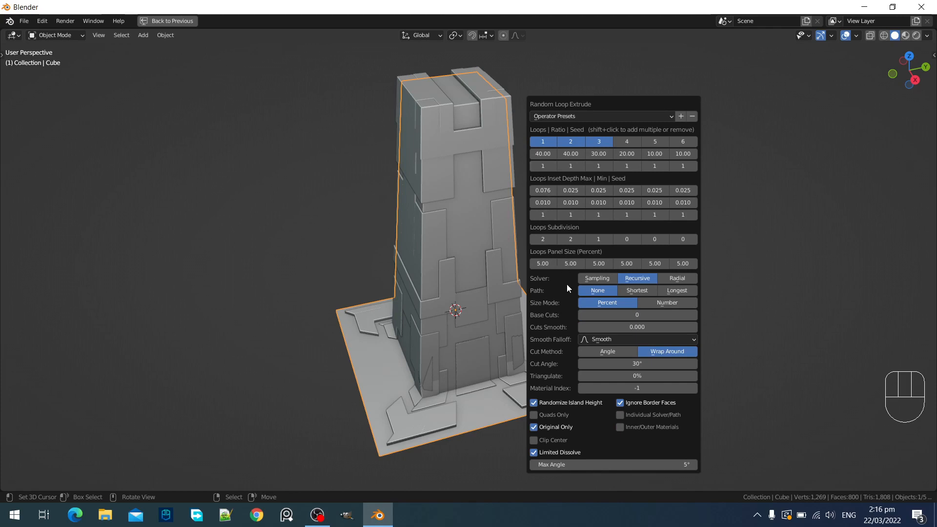
{"action": "left_click", "coordinate": [620, 415]}
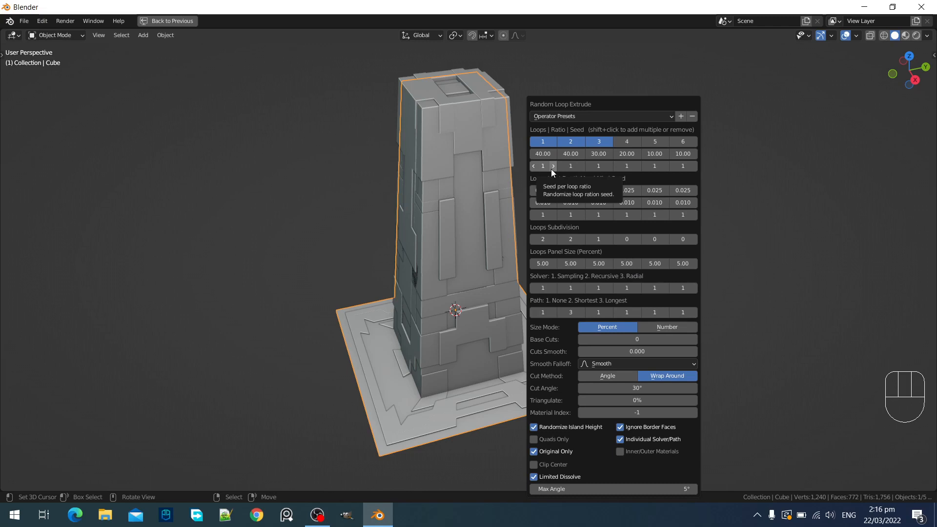
Set the loop ratios to 80 for loop 1 and 60 for loops 2 and 3
{"action": "key", "text": "F9"}
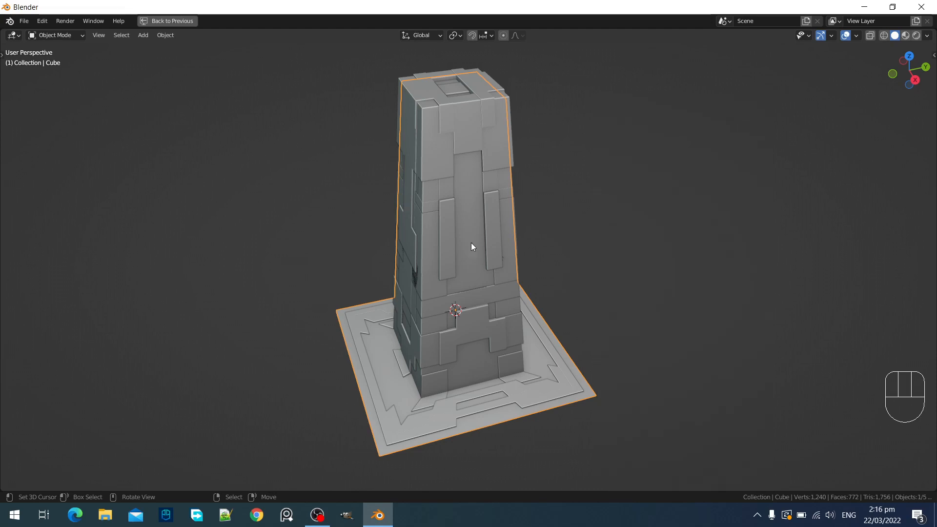
{"action": "middle_click_drag", "start_coordinate": [471, 242], "coordinate": [499, 243]}
{"action": "key", "text": "F9"}
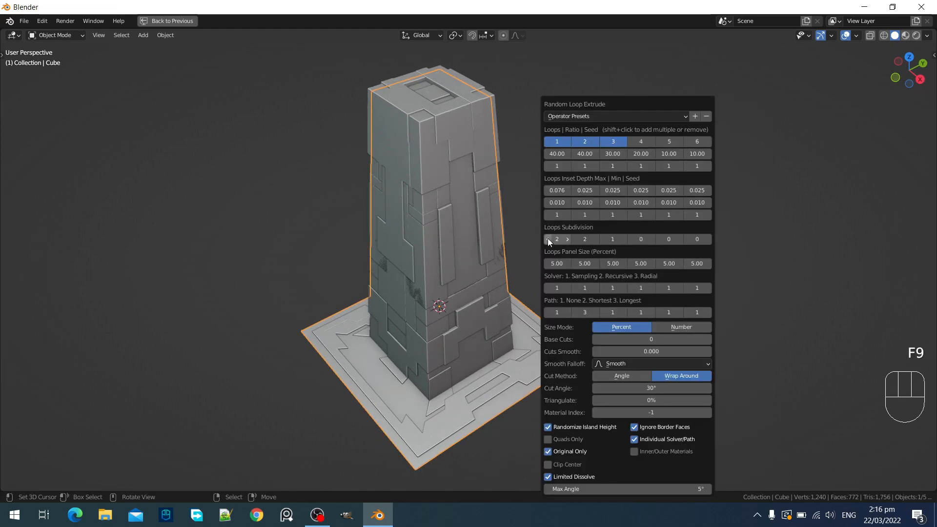
{"action": "left_click", "coordinate": [555, 153]}
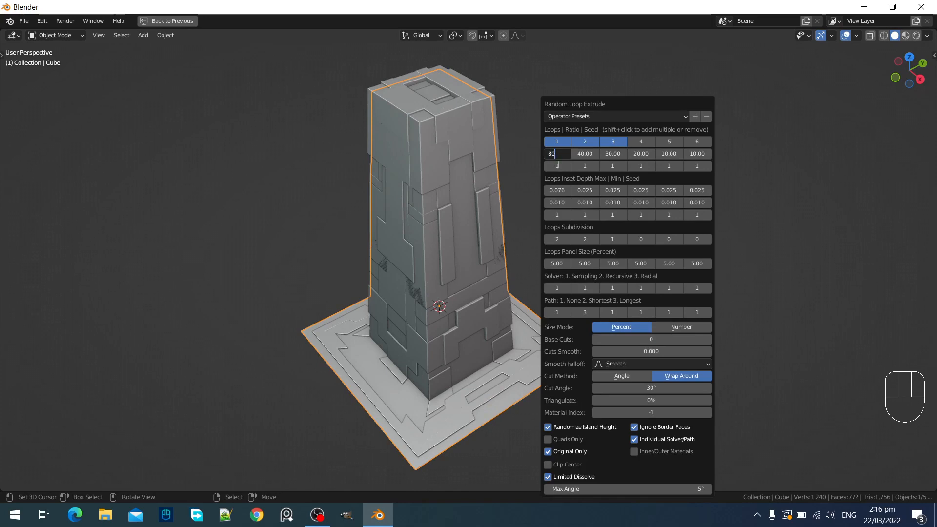
{"action": "key", "text": "Return"}
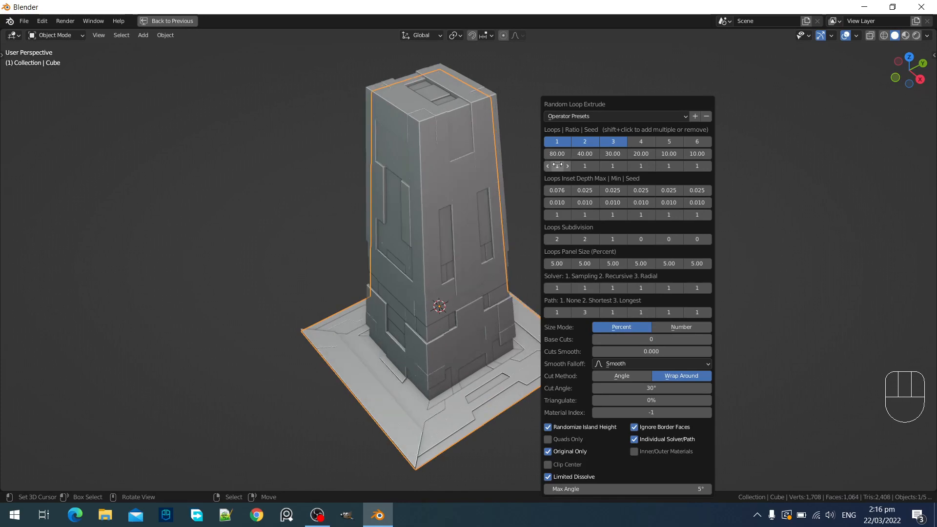
{"action": "left_click", "coordinate": [584, 153]}
{"action": "type", "text": "65"}
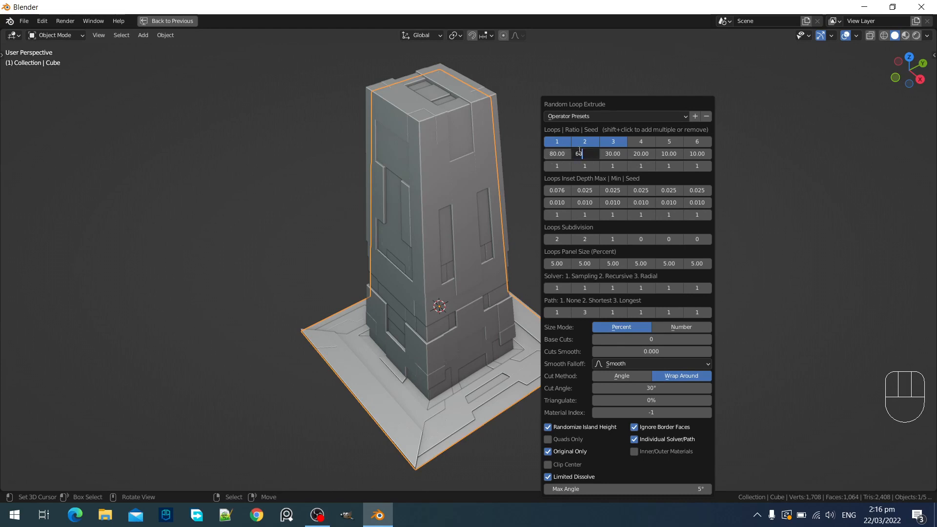
{"action": "key", "text": "Return"}
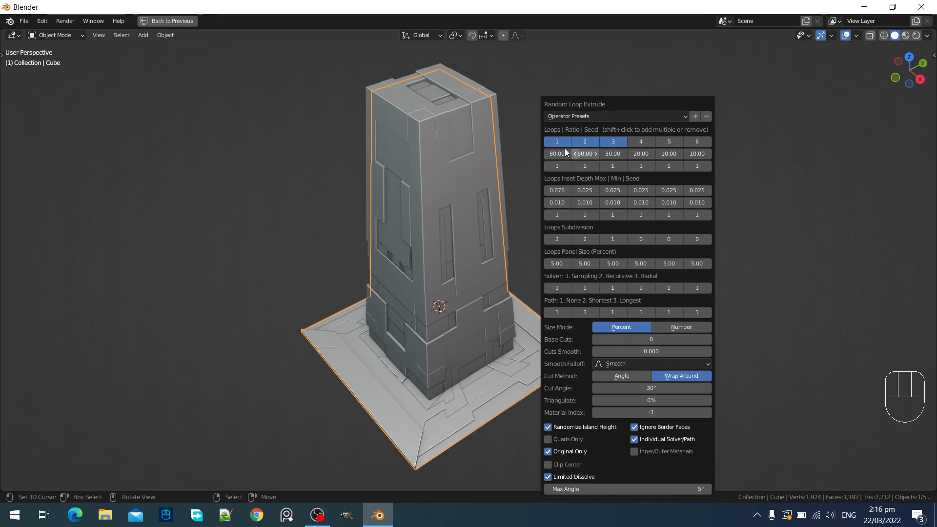
{"action": "left_click", "coordinate": [616, 154]}
{"action": "type", "text": "6"}
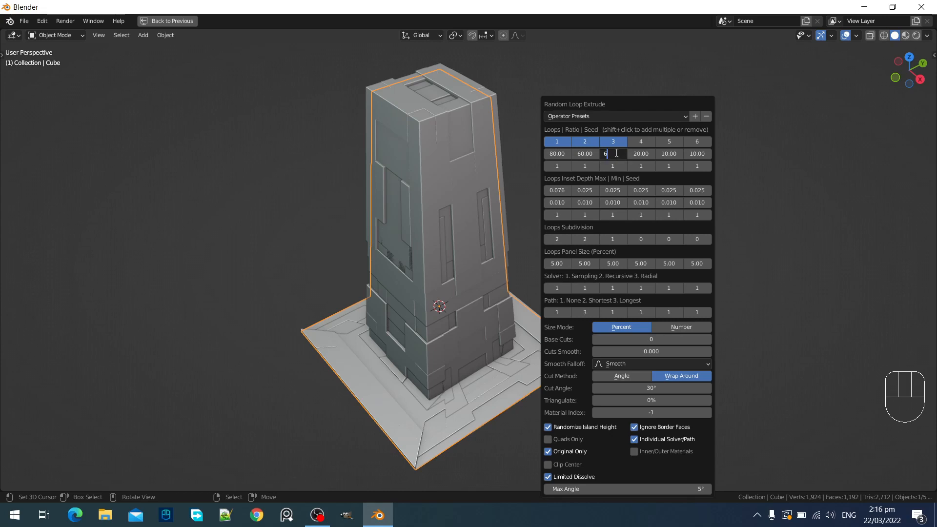
{"action": "type", "text": "0"}
{"action": "key", "text": "Return"}
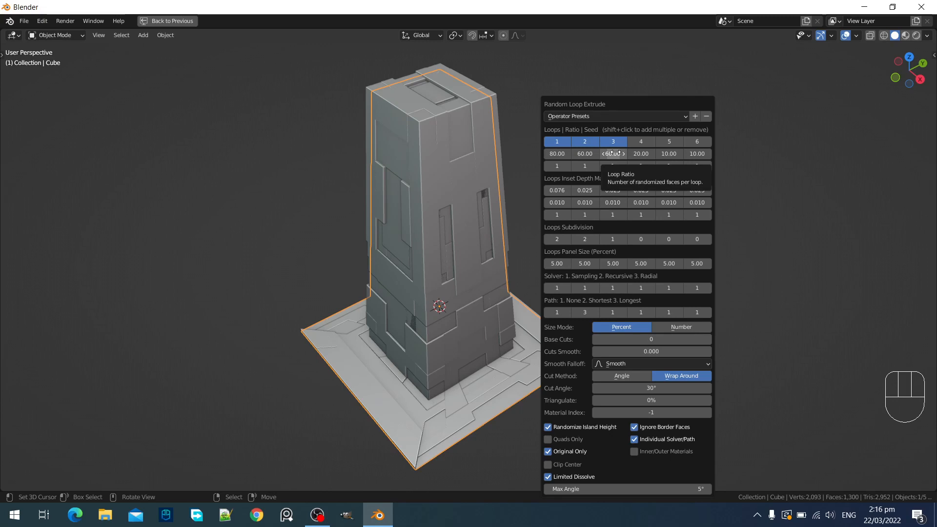
Set loop 1's maximum inset depth to 0.025 and inspect the tower's panels up close
{"action": "left_click", "coordinate": [565, 194]}
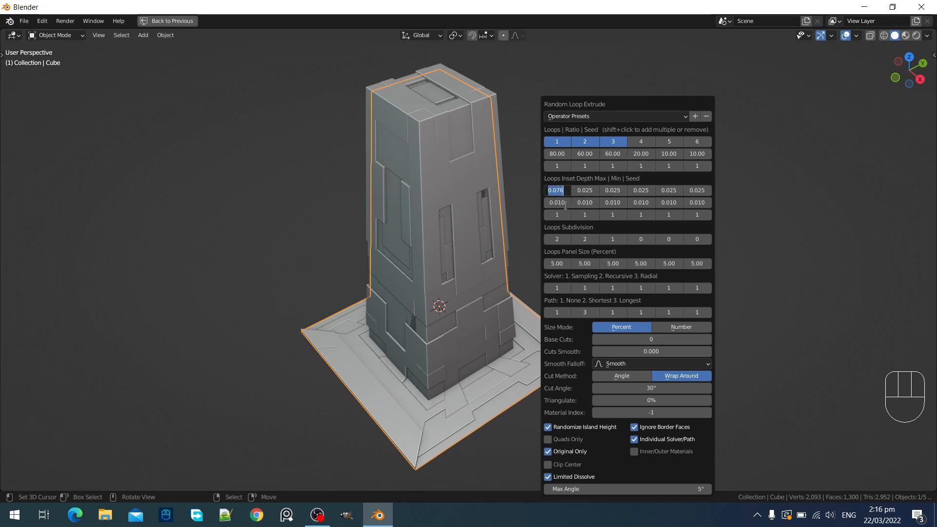
{"action": "key", "text": "BackSpace"}
{"action": "type", "text": "5"}
{"action": "key", "text": "Return"}
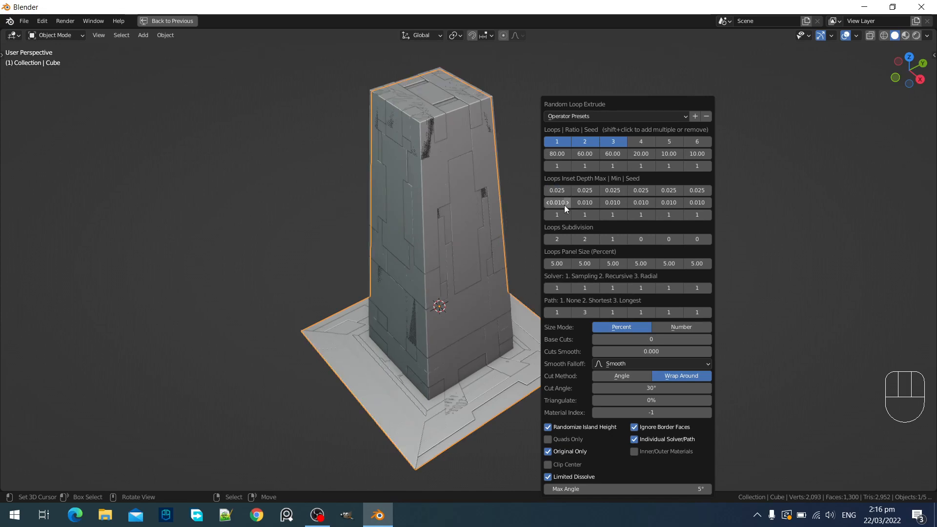
{"action": "scroll", "coordinate": [592, 172], "scroll_direction": "up", "scroll_amount": 2}
{"action": "middle_click_drag", "start_coordinate": [590, 172], "coordinate": [614, 194]}
{"action": "scroll", "coordinate": [599, 192], "scroll_direction": "down", "scroll_amount": 2}
{"action": "scroll", "coordinate": [599, 192], "scroll_direction": "up", "scroll_amount": 2}
{"action": "key", "text": "F9"}
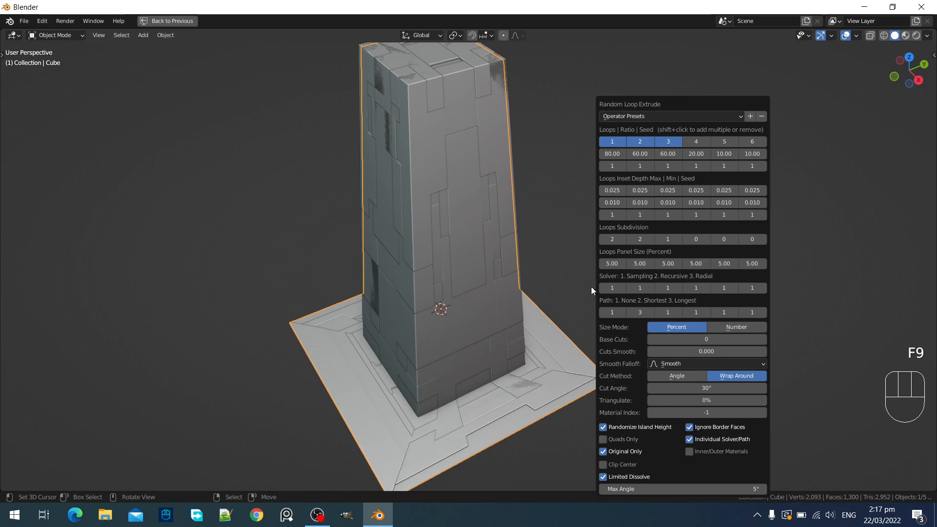
Set the maximum inset depth to 0.05 for loop 1 and 0.04 for loop 2
{"action": "left_click", "coordinate": [610, 190]}
{"action": "type", "text": "0.05"}
{"action": "key", "text": "Return"}
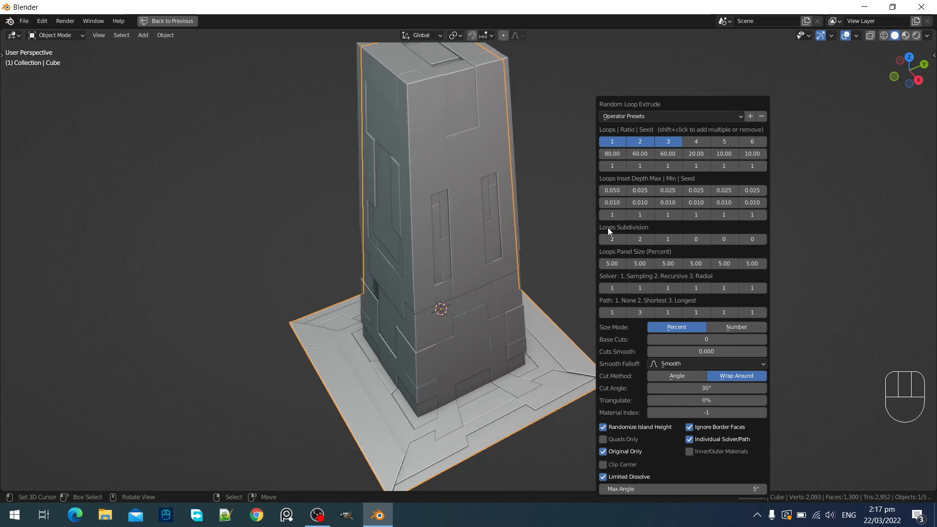
{"action": "left_click", "coordinate": [636, 192]}
{"action": "type", "text": "0.04"}
{"action": "key", "text": "Return"}
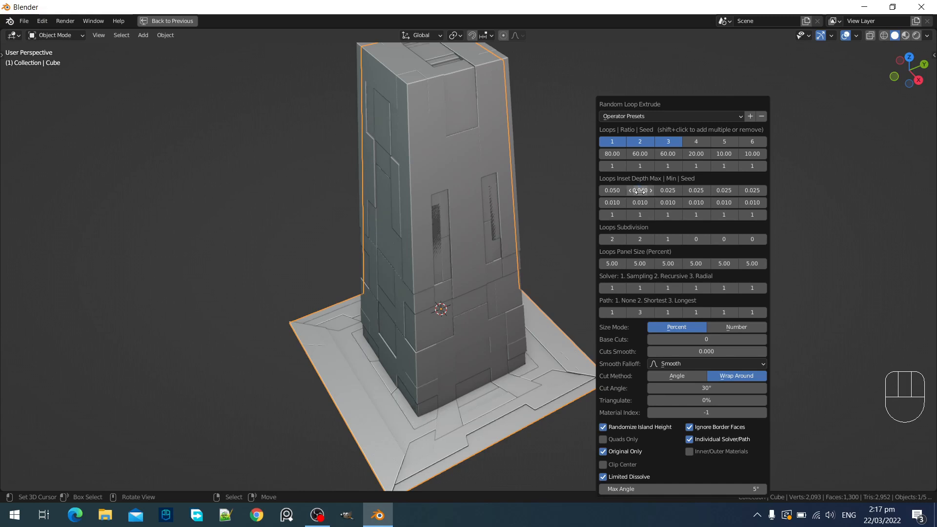
Set the maximum inset depth to 0.06 for loop 1 and 0.03 for loop 3
{"action": "left_click", "coordinate": [609, 191]}
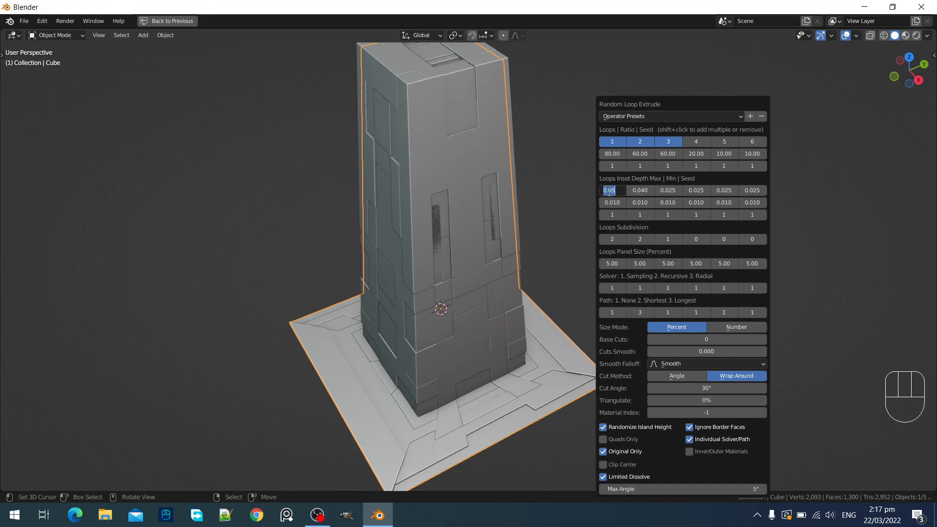
{"action": "type", "text": "0.06"}
{"action": "key", "text": "Return"}
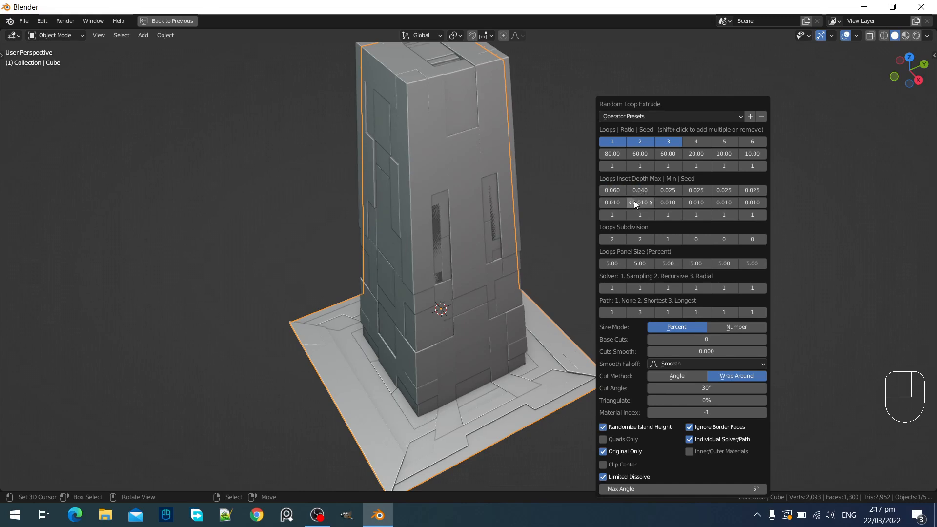
{"action": "left_click", "coordinate": [667, 191]}
{"action": "type", "text": "0.03"}
{"action": "key", "text": "Return"}
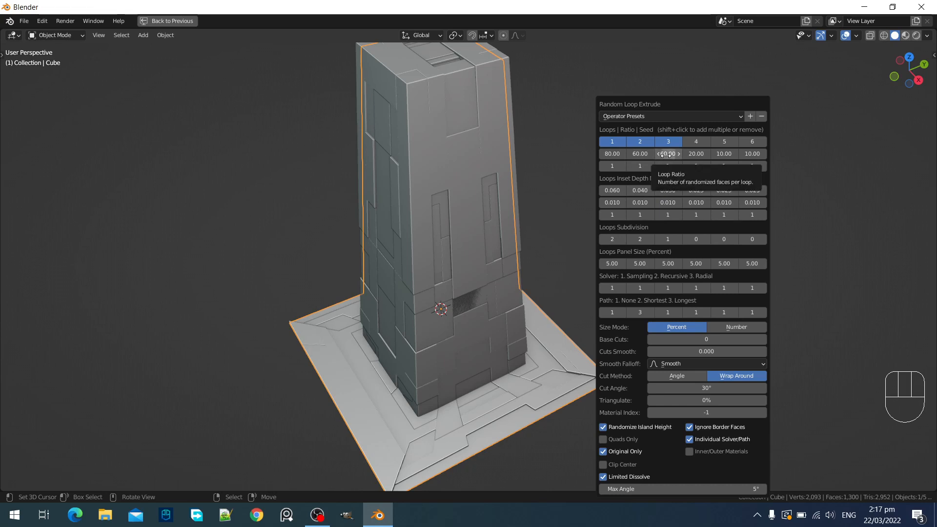
Reduce the subdivision of loops 1 and 2 to 1 each
{"action": "scroll", "coordinate": [640, 240], "scroll_direction": "down", "scroll_amount": 1, "text": "ctrl"}
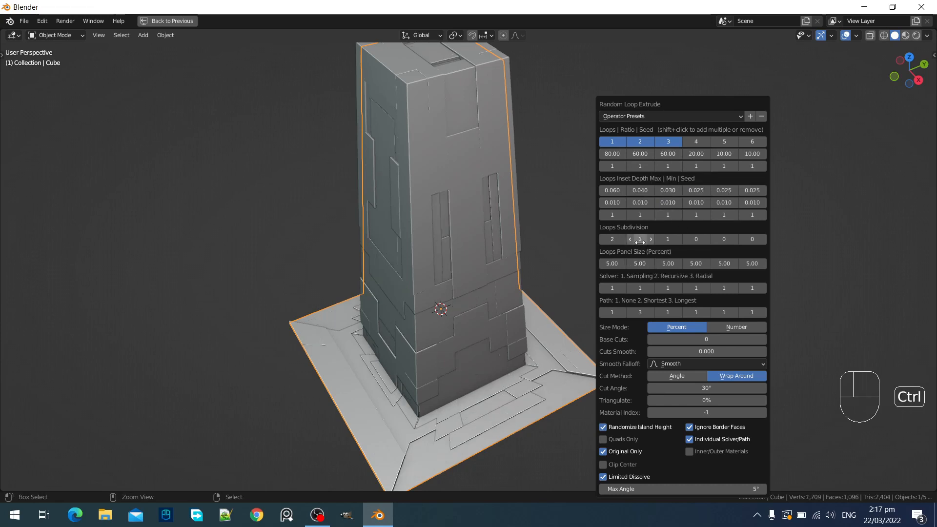
{"action": "scroll", "coordinate": [640, 240], "scroll_direction": "down", "scroll_amount": 1, "text": "ctrl"}
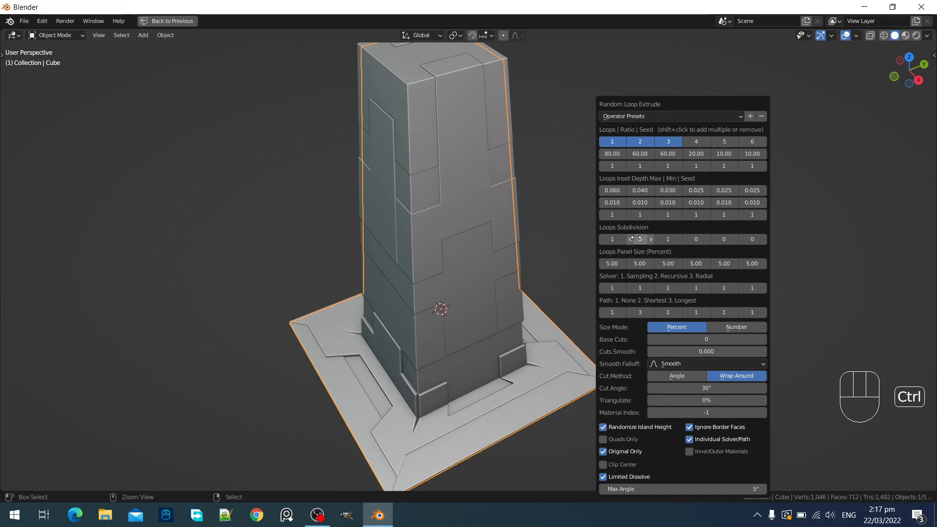
Set loop 2's subdivision to 1 and the base cuts to 2
{"action": "scroll", "coordinate": [635, 238], "scroll_direction": "up", "scroll_amount": 1, "text": "ctrl"}
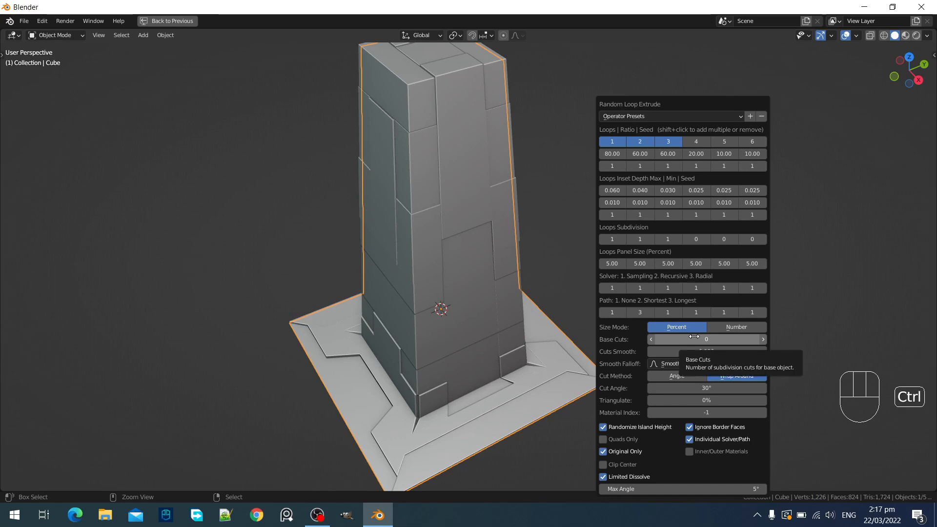
{"action": "scroll", "coordinate": [693, 337], "scroll_direction": "up", "scroll_amount": 1, "text": "ctrl"}
{"action": "scroll", "coordinate": [694, 336], "scroll_direction": "up", "scroll_amount": 1, "text": "ctrl"}
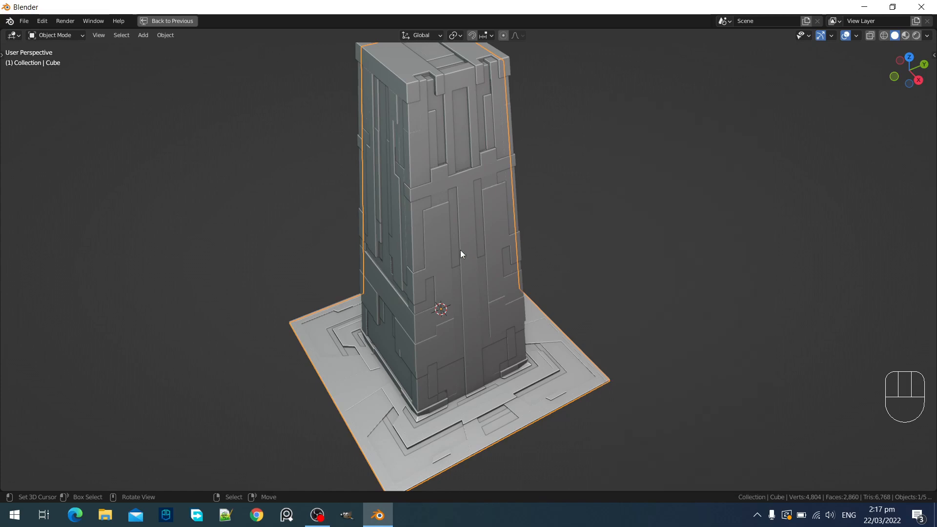
Turn off loops 2 and 3 so that only loop 1 generates panels
{"action": "middle_click_drag", "start_coordinate": [461, 250], "coordinate": [646, 212]}
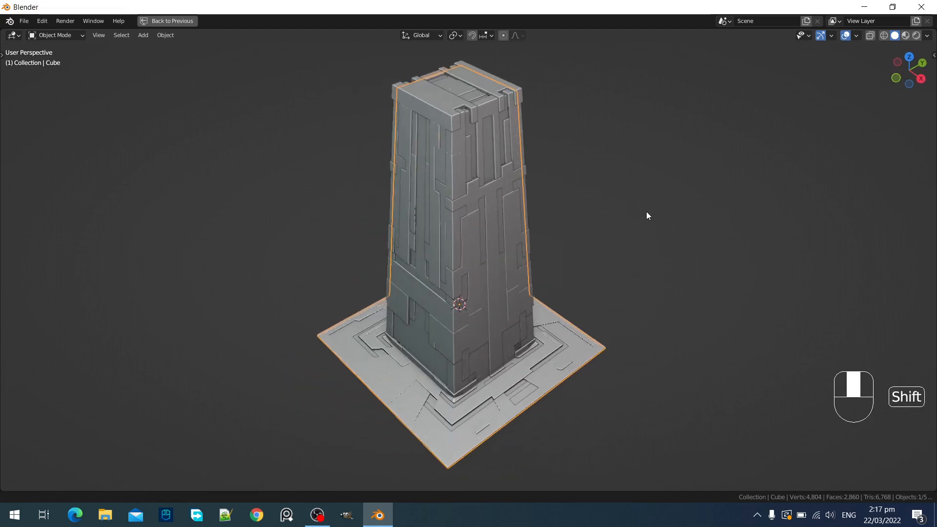
{"action": "key", "text": "F9"}
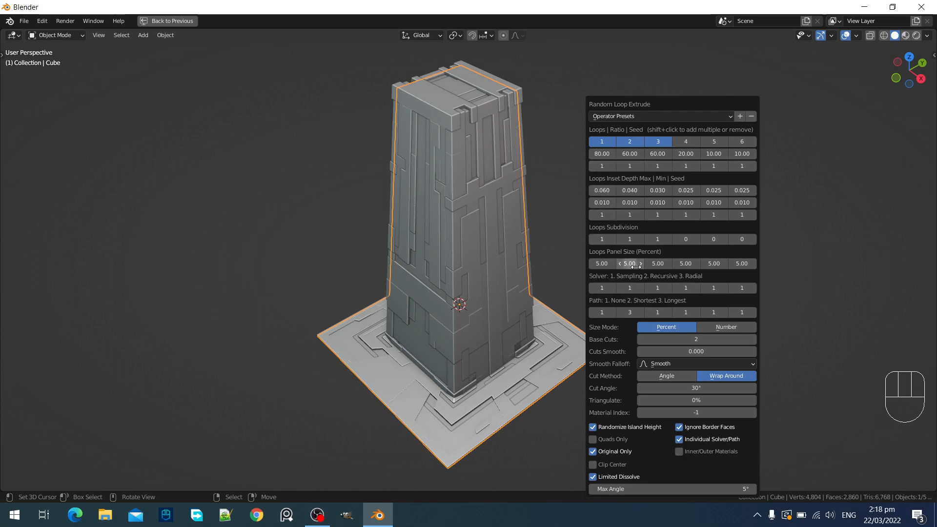
{"action": "left_click", "coordinate": [624, 142], "text": "shift"}
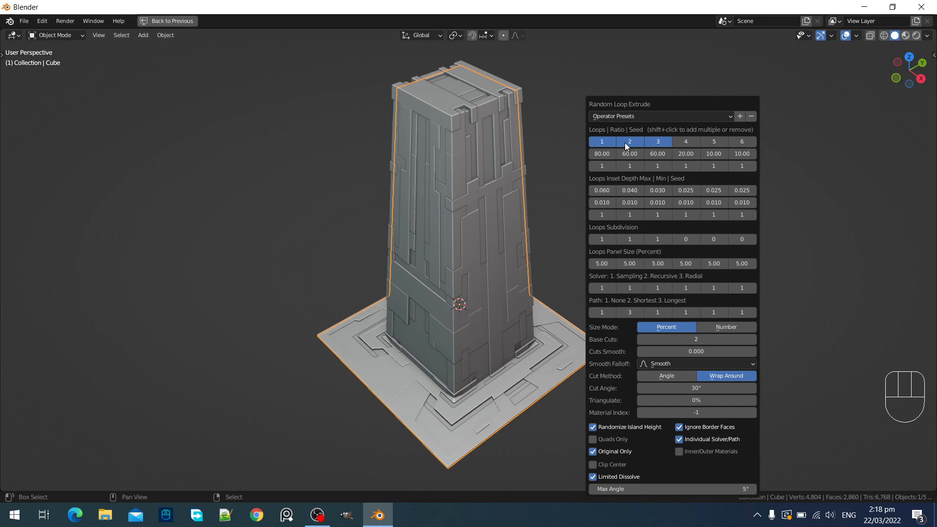
{"action": "left_click", "coordinate": [657, 141], "text": "shift"}
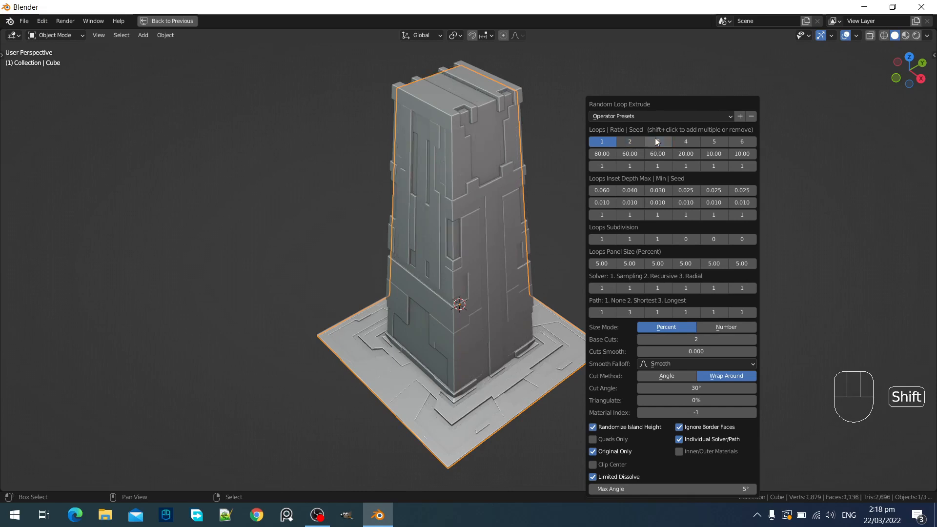
Try panel sizes of 1 and 0 percent for loop 1
{"action": "left_click", "coordinate": [605, 267]}
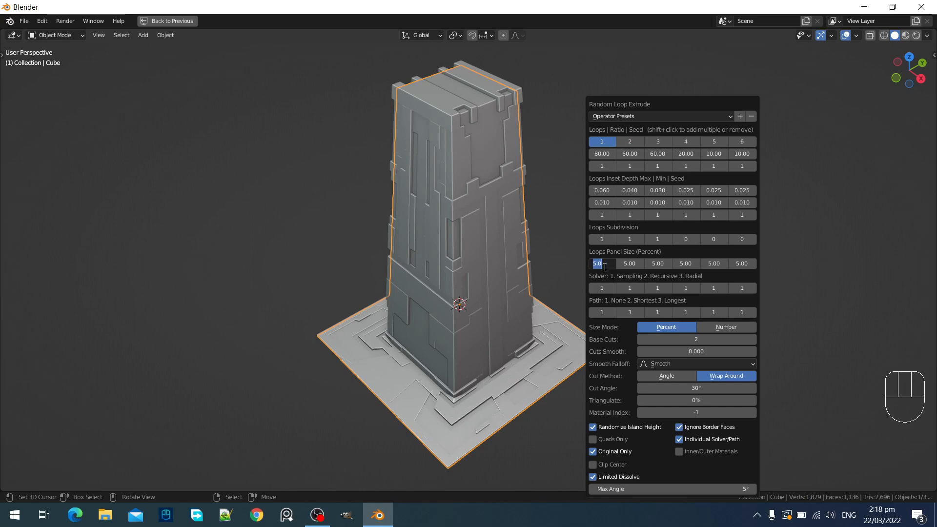
{"action": "type", "text": "1"}
{"action": "key", "text": "Return"}
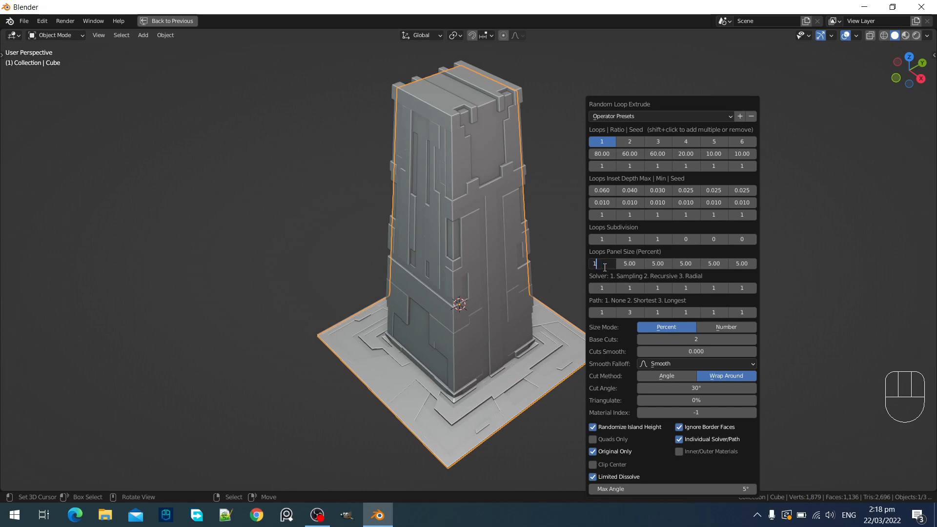
{"action": "left_click", "coordinate": [604, 267]}
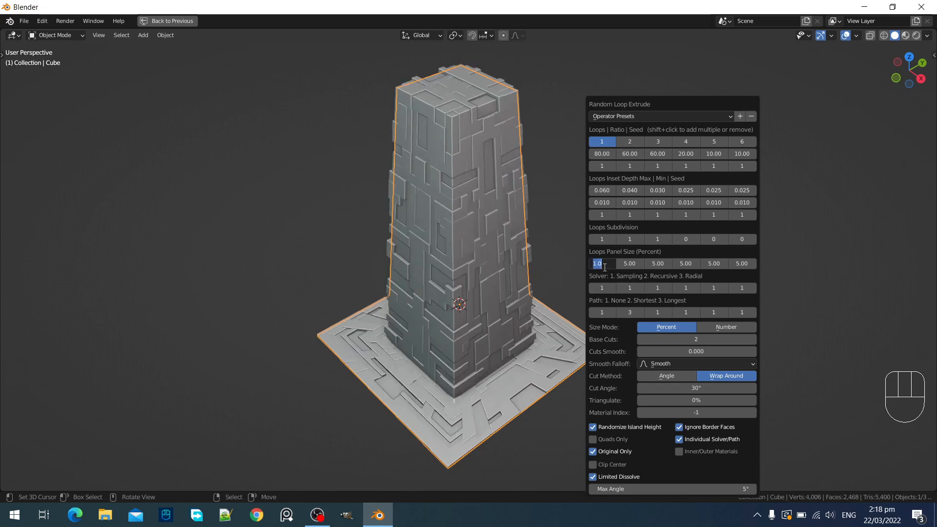
{"action": "type", "text": "0"}
{"action": "key", "text": "Return"}
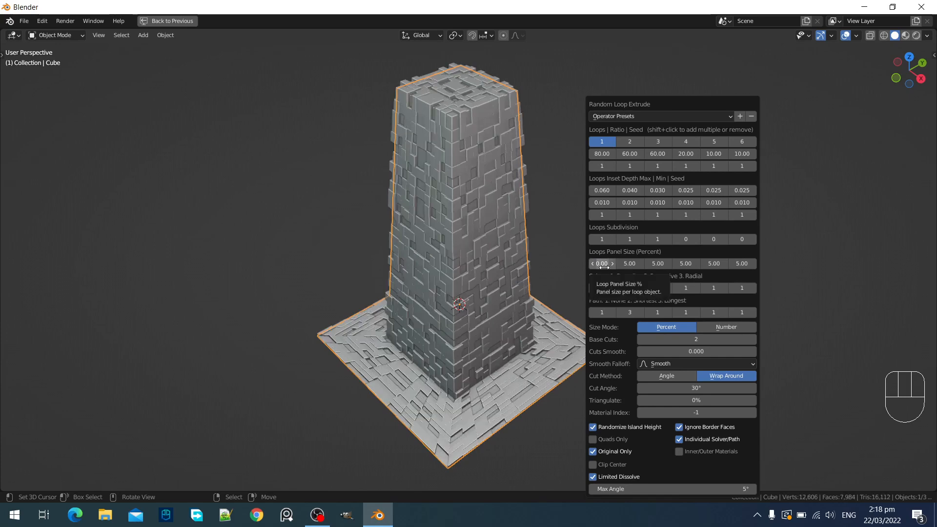
Inspect the dense panels up close and try loop 1 panel sizes of 10 and 50 percent
{"action": "middle_click_drag", "start_coordinate": [593, 326], "coordinate": [580, 240]}
{"action": "scroll", "coordinate": [520, 212], "scroll_direction": "up", "scroll_amount": 4}
{"action": "scroll", "coordinate": [515, 220], "scroll_direction": "down", "scroll_amount": 4}
{"action": "scroll", "coordinate": [580, 241], "scroll_direction": "up", "scroll_amount": 2}
{"action": "key", "text": "F9"}
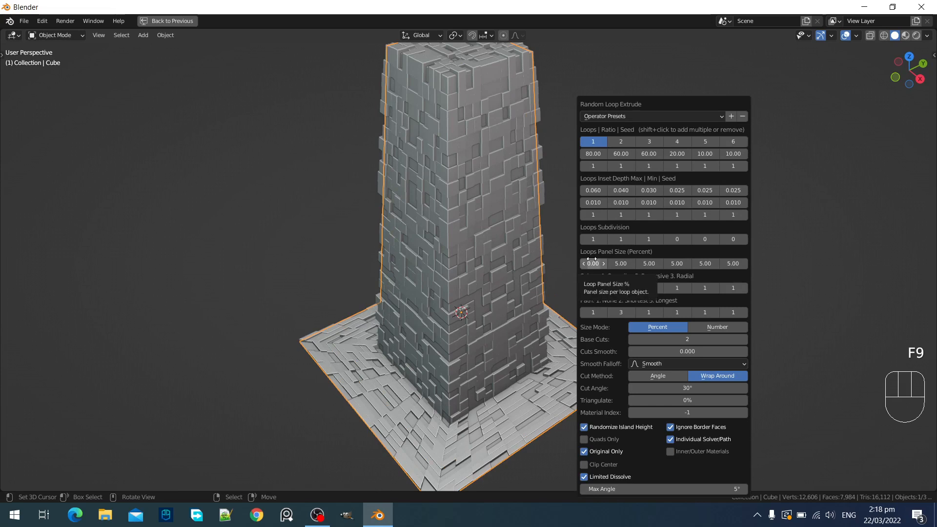
{"action": "left_click", "coordinate": [591, 263]}
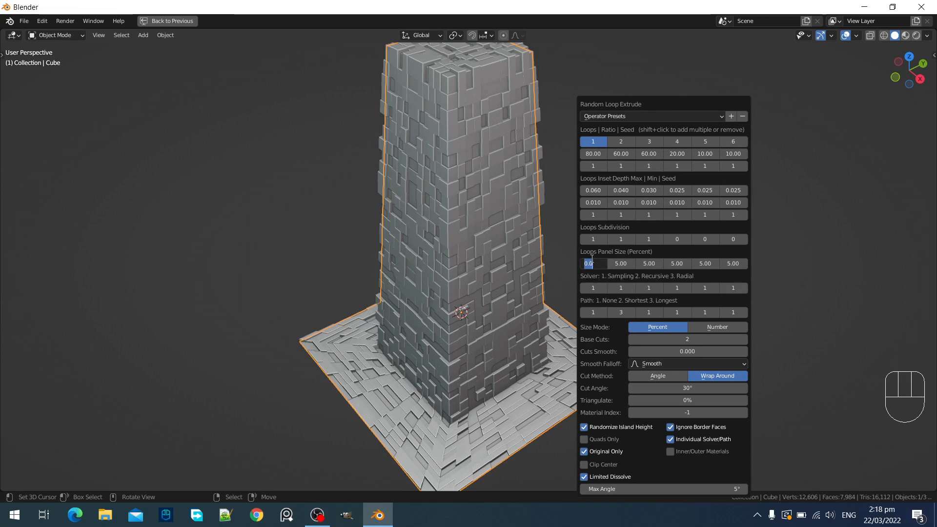
{"action": "type", "text": "10"}
{"action": "key", "text": "Return"}
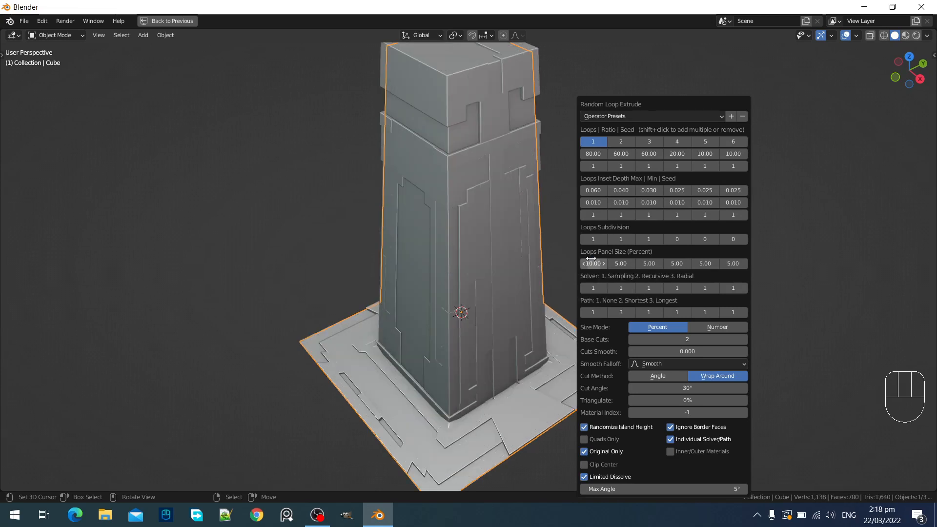
{"action": "left_click", "coordinate": [591, 263]}
{"action": "type", "text": "50"}
{"action": "key", "text": "Return"}
Set loop 1's panel size to 10 percent and turn loops 2 and 3 back on
{"action": "left_click", "coordinate": [591, 263]}
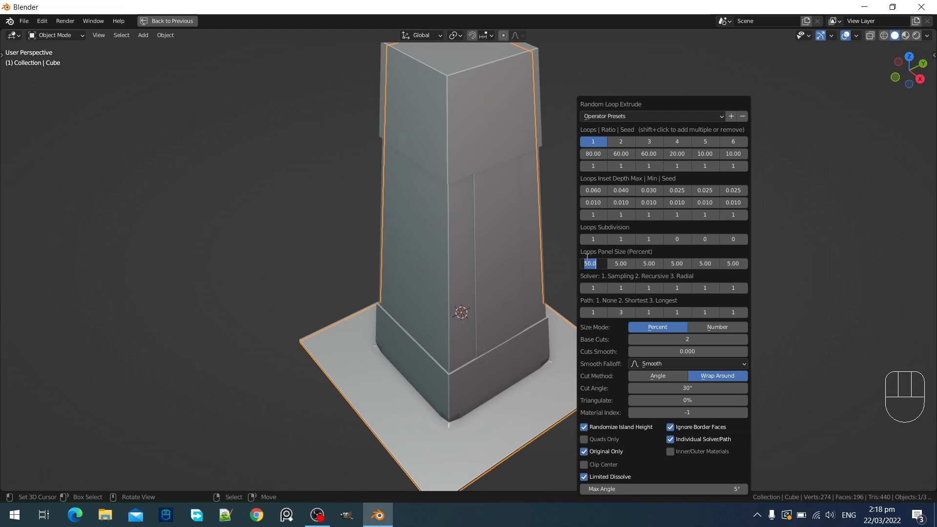
{"action": "type", "text": "5"}
{"action": "key", "text": "Return"}
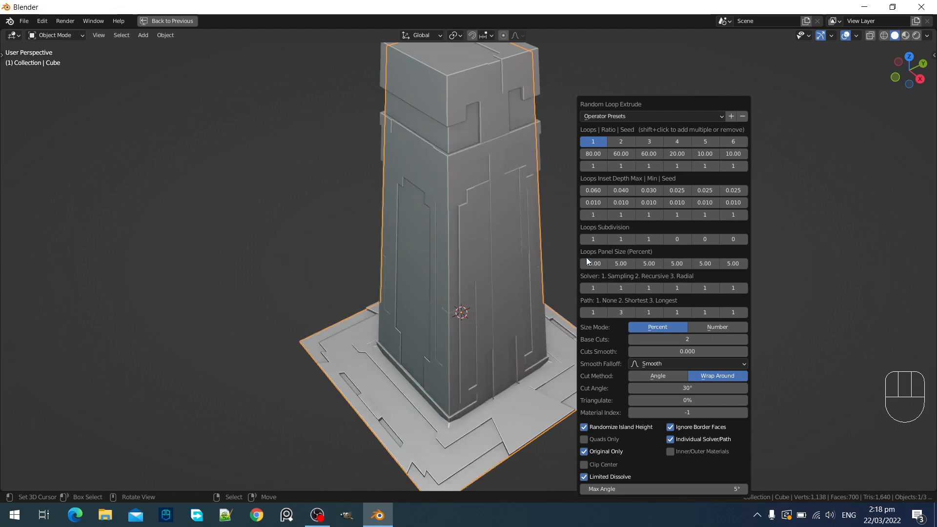
{"action": "left_click", "coordinate": [621, 143], "text": "shift"}
{"action": "left_click", "coordinate": [644, 144], "text": "shift"}
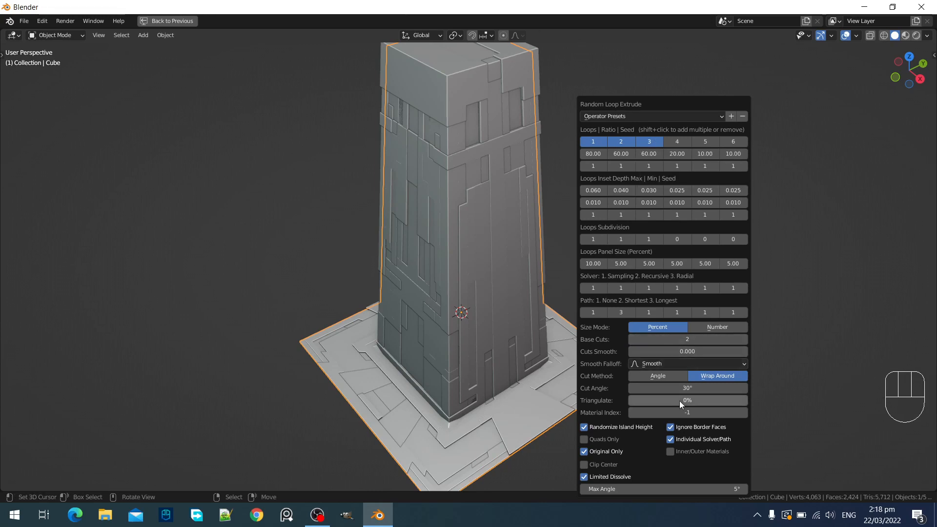
Switch the cut method to Angle and inspect the tower's lower panels up close
{"action": "left_click", "coordinate": [681, 374]}
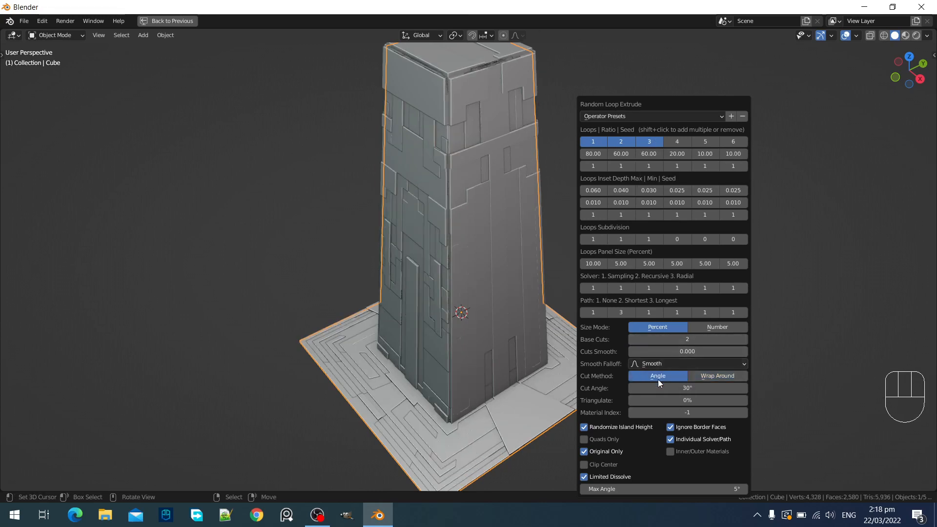
{"action": "middle_click_drag", "start_coordinate": [530, 317], "coordinate": [553, 367]}
{"action": "scroll", "coordinate": [553, 367], "scroll_direction": "up", "scroll_amount": 3}
{"action": "key", "text": "F9"}
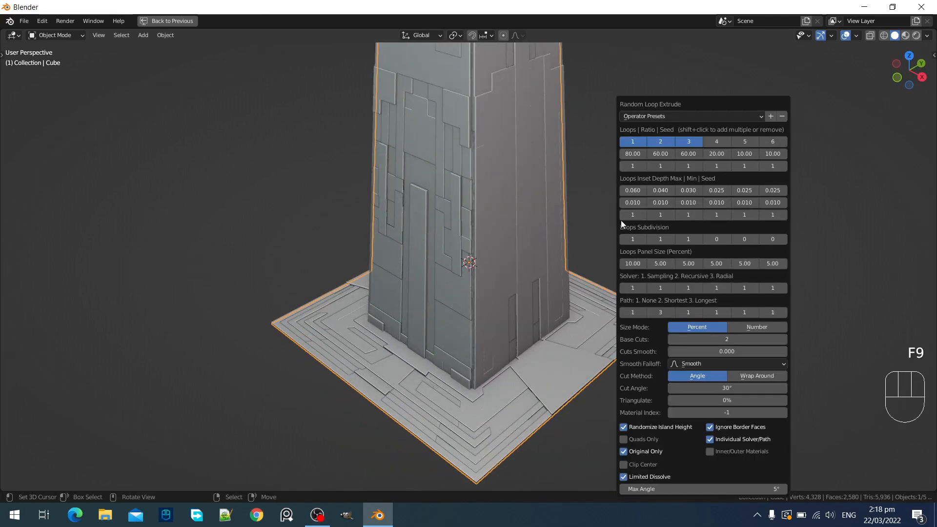
Try paths 1 and 2 for loop 2 and path 2 for loop 1, returning them to 3 and 1
{"action": "left_click_drag", "start_coordinate": [659, 190], "coordinate": [693, 191], "text": "shift"}
{"action": "right_click", "coordinate": [662, 191]}
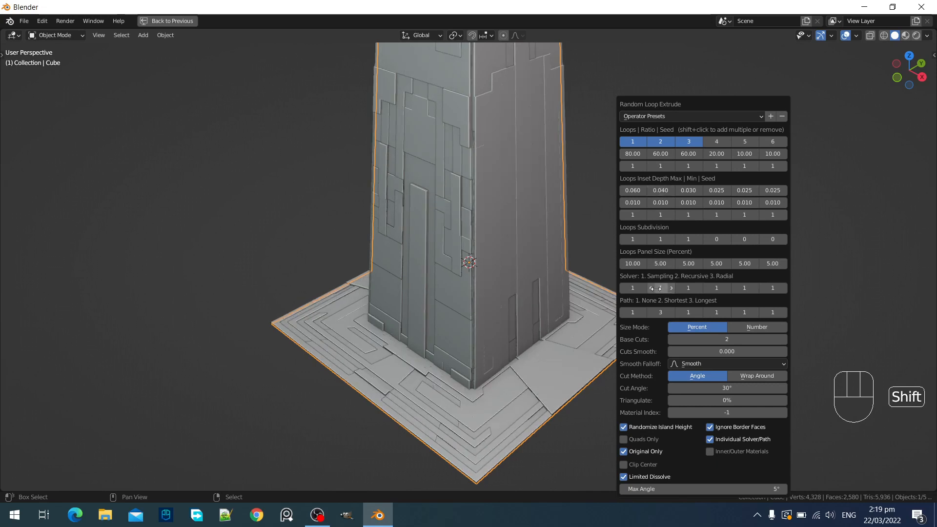
{"action": "scroll", "coordinate": [658, 312], "scroll_direction": "down", "scroll_amount": 2, "text": "ctrl"}
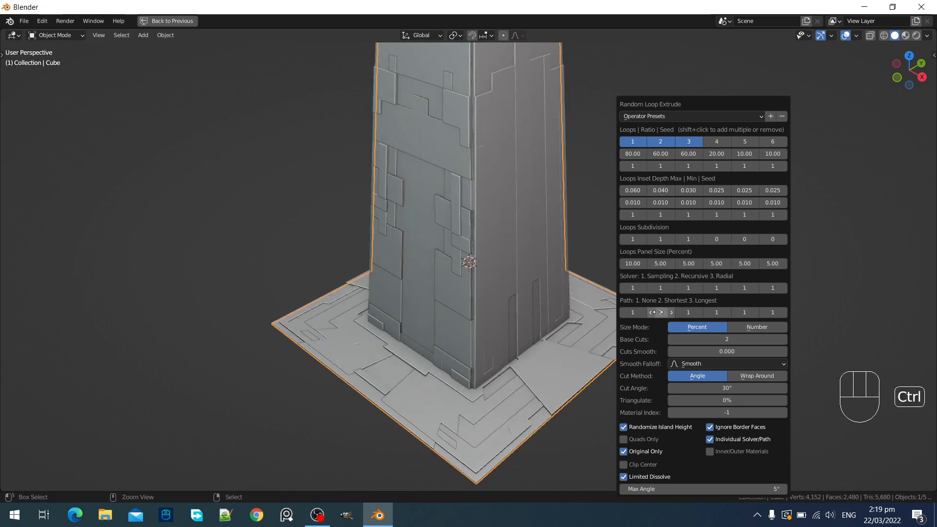
{"action": "scroll", "coordinate": [658, 312], "scroll_direction": "up", "scroll_amount": 1, "text": "ctrl"}
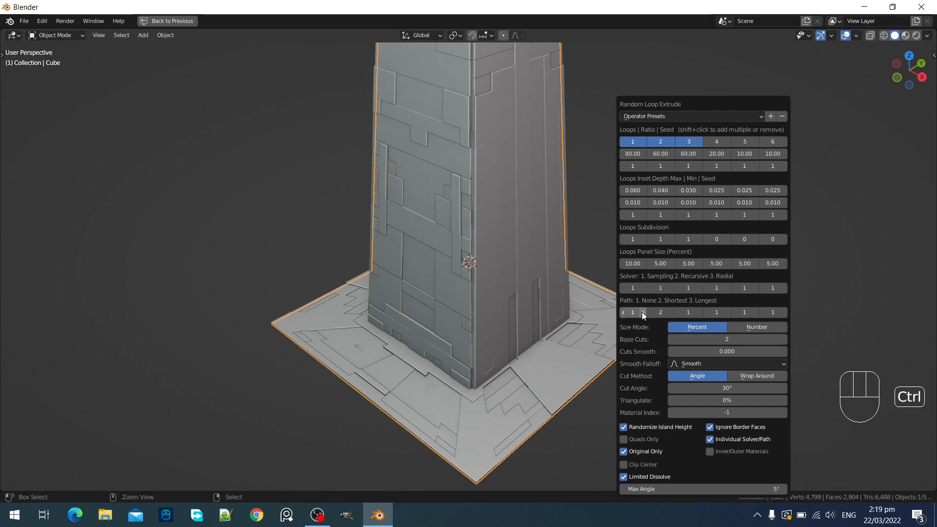
{"action": "scroll", "coordinate": [638, 311], "scroll_direction": "up", "scroll_amount": 1, "text": "ctrl"}
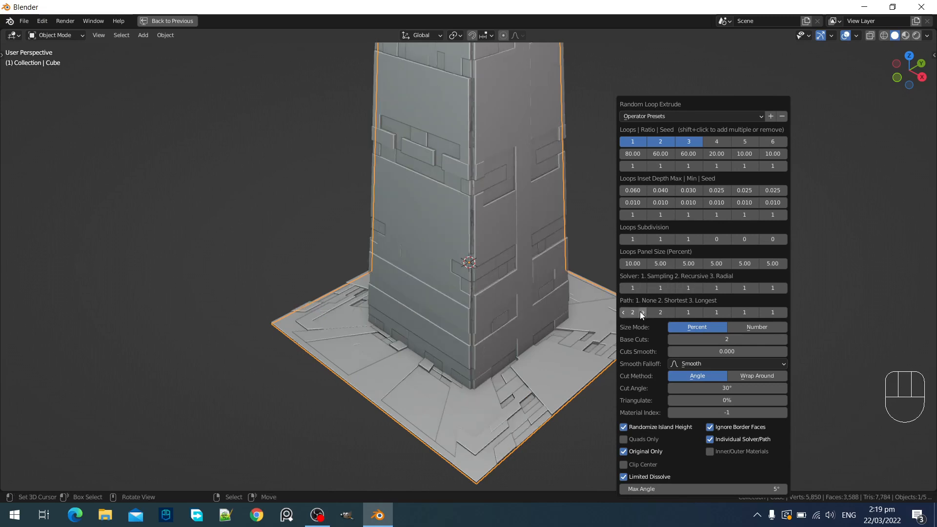
{"action": "scroll", "coordinate": [640, 312], "scroll_direction": "down", "scroll_amount": 1, "text": "ctrl"}
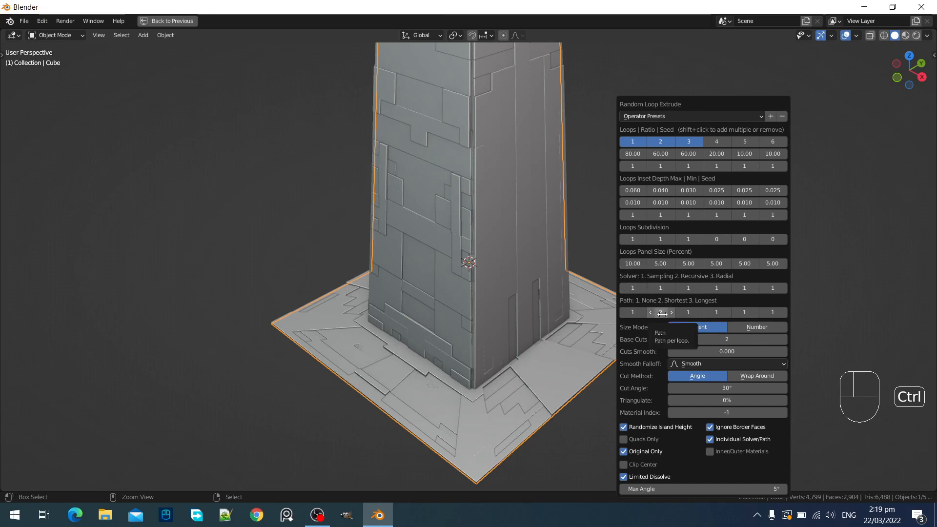
{"action": "scroll", "coordinate": [660, 312], "scroll_direction": "up", "scroll_amount": 1, "text": "ctrl"}
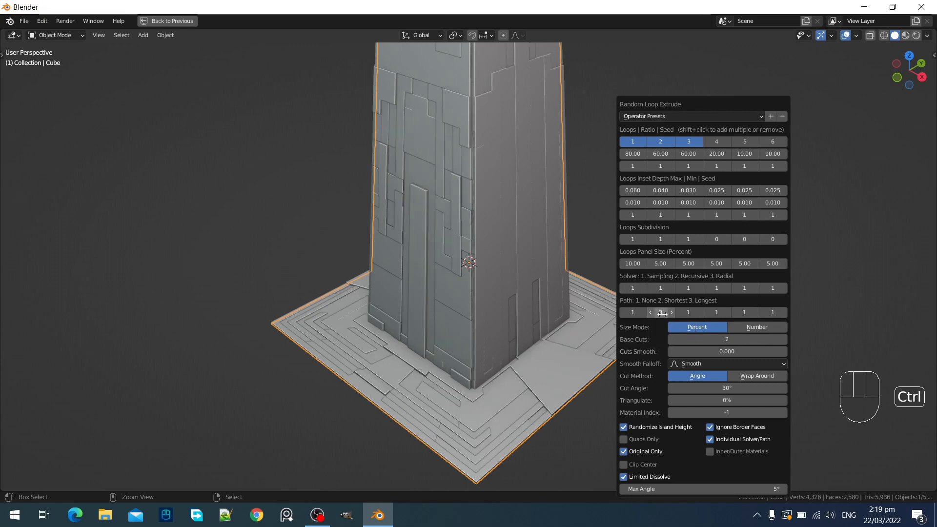
Raise the maximum inset depths of loops 1, 2 and 3 to 0.082, 0.058 and 0.043, and set loop 3's path to 2
{"action": "scroll", "coordinate": [463, 201], "scroll_direction": "down", "scroll_amount": 3}
{"action": "middle_click_drag", "start_coordinate": [498, 205], "coordinate": [497, 207], "text": "shift"}
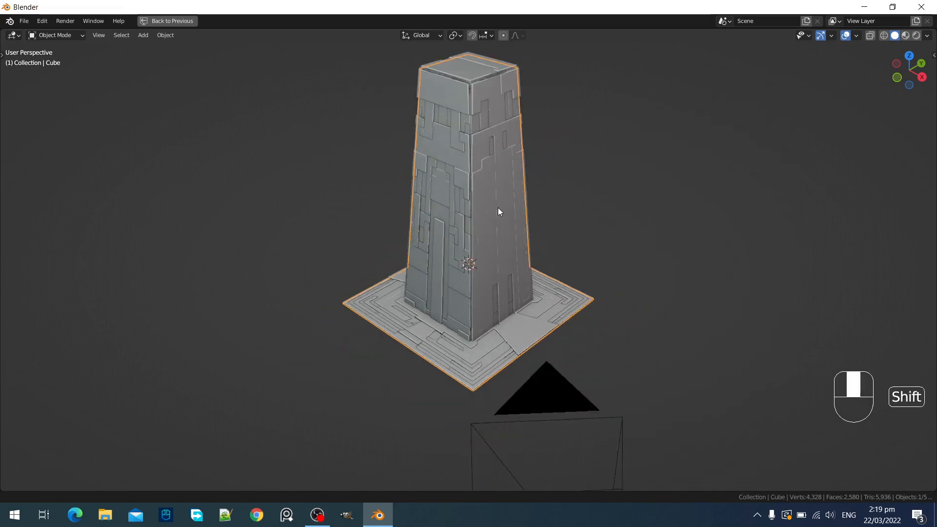
{"action": "scroll", "coordinate": [527, 209], "scroll_direction": "up", "scroll_amount": 2}
{"action": "key", "text": "F9"}
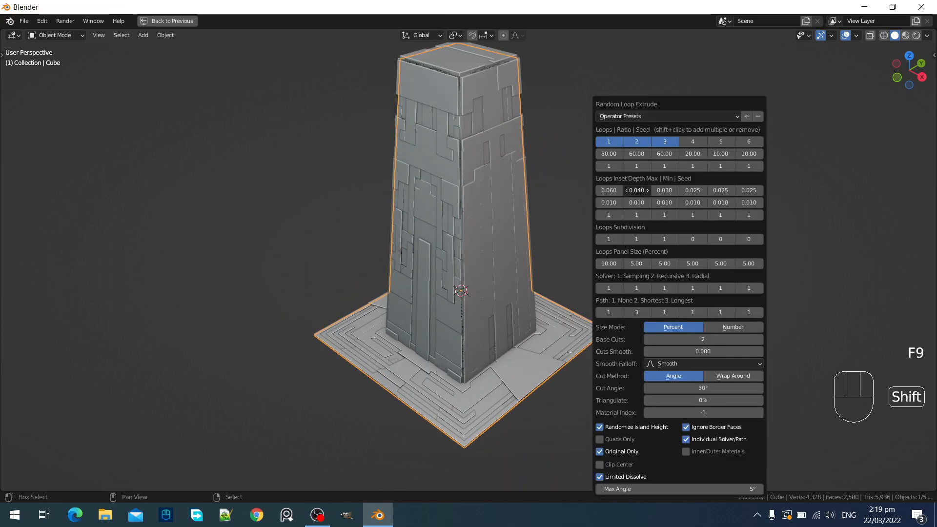
{"action": "left_click_drag", "start_coordinate": [637, 190], "coordinate": [679, 186], "text": "shift"}
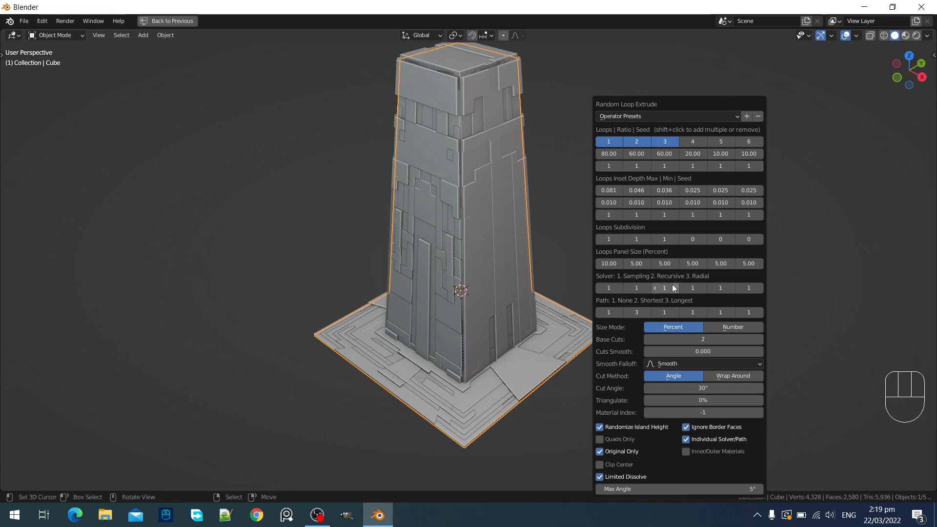
{"action": "scroll", "coordinate": [663, 312], "scroll_direction": "up", "scroll_amount": 1, "text": "ctrl"}
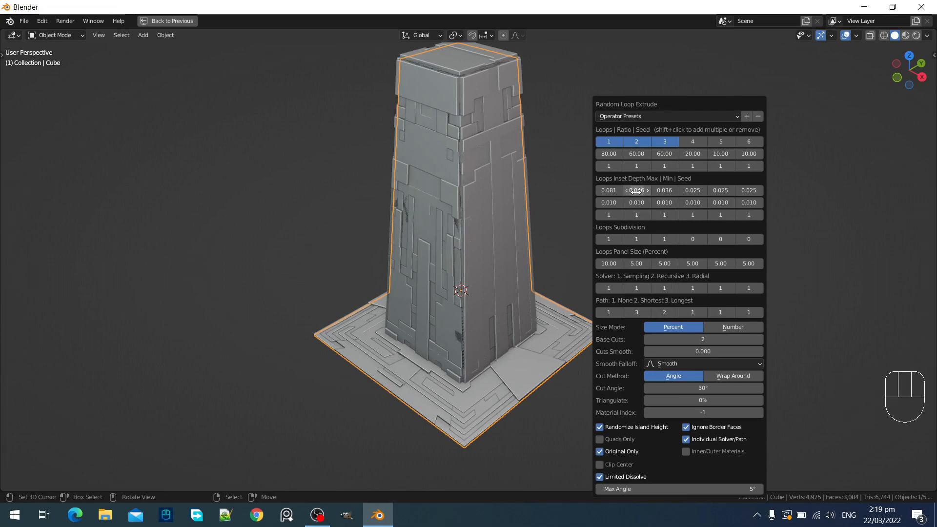
{"action": "left_click_drag", "start_coordinate": [637, 191], "coordinate": [669, 191], "text": "shift"}
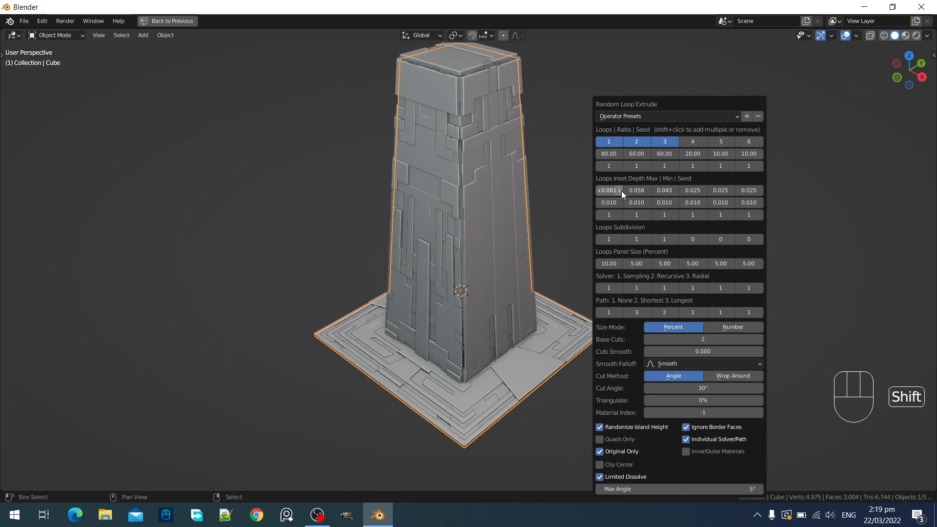
{"action": "left_click_drag", "start_coordinate": [609, 191], "coordinate": [610, 191], "text": "shift"}
Set the loop selection seeds to 3 for loop 1 and 2 for loops 2 and 3
{"action": "scroll", "coordinate": [610, 166], "scroll_direction": "up", "scroll_amount": 1, "text": "ctrl"}
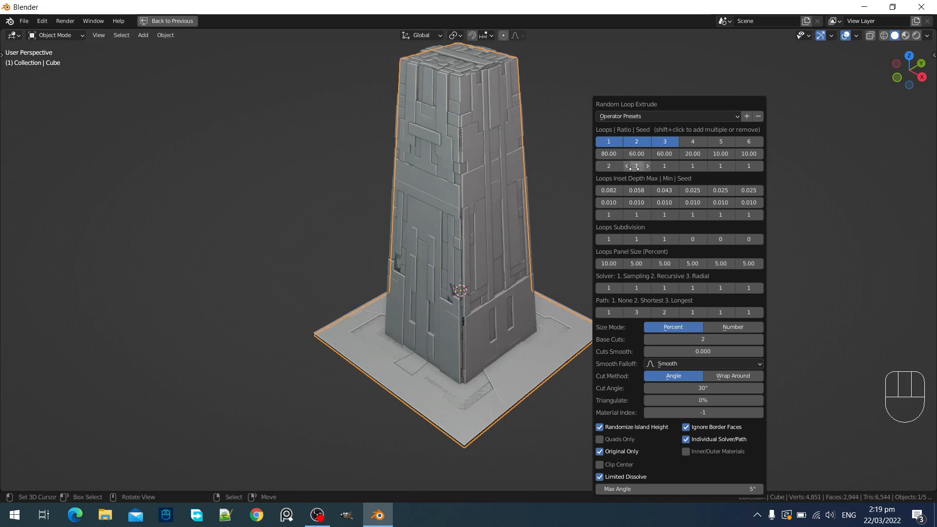
{"action": "scroll", "coordinate": [665, 166], "scroll_direction": "up", "scroll_amount": 1, "text": "ctrl"}
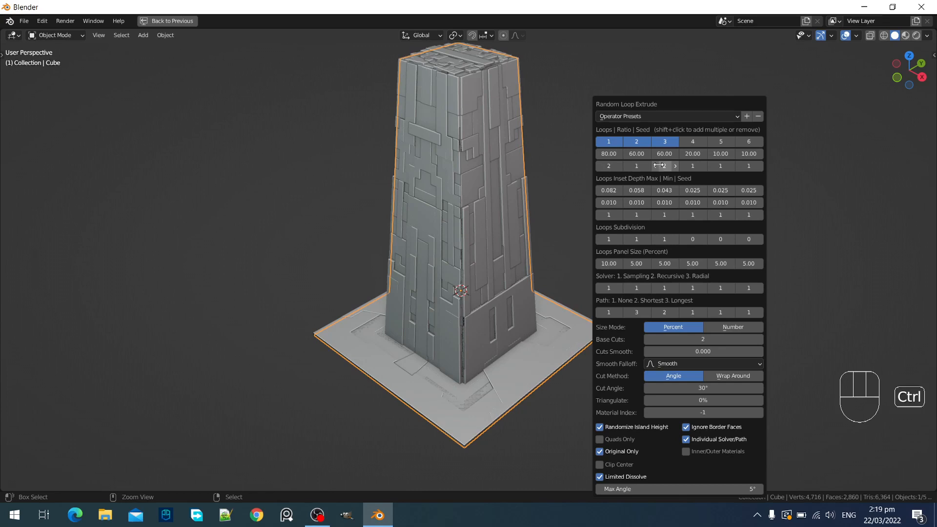
{"action": "scroll", "coordinate": [638, 165], "scroll_direction": "up", "scroll_amount": 1, "text": "ctrl"}
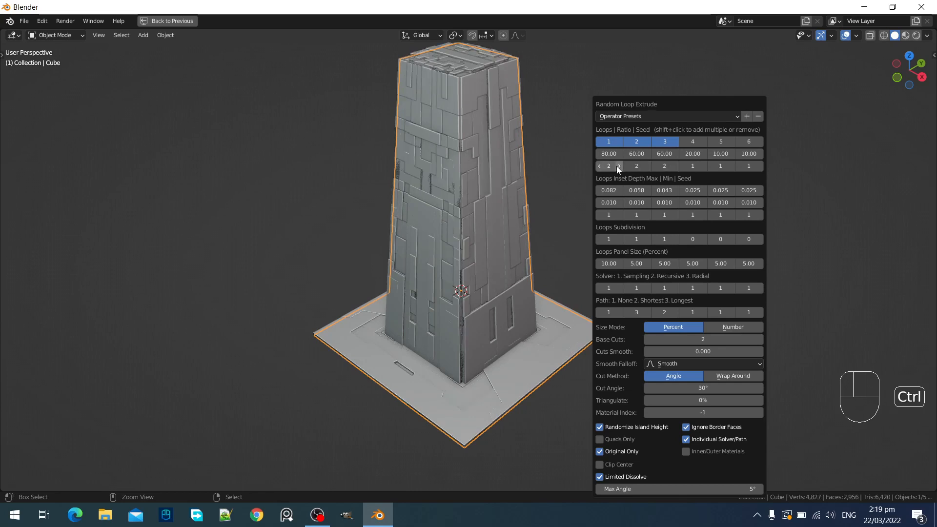
{"action": "scroll", "coordinate": [610, 167], "scroll_direction": "up", "scroll_amount": 1, "text": "ctrl"}
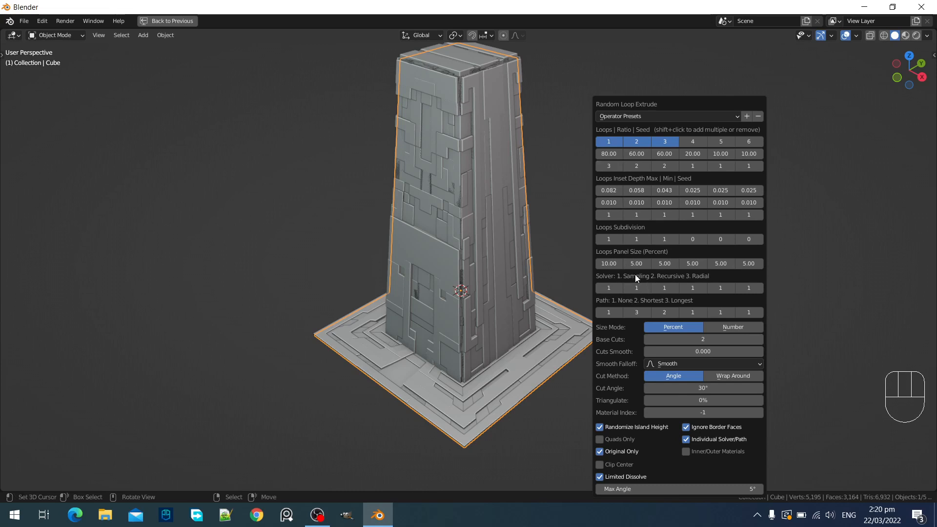
Set the minimum inset depths of loops 1, 2 and 3 to 0.005
{"action": "left_click", "coordinate": [610, 203]}
{"action": "type", "text": "0.005"}
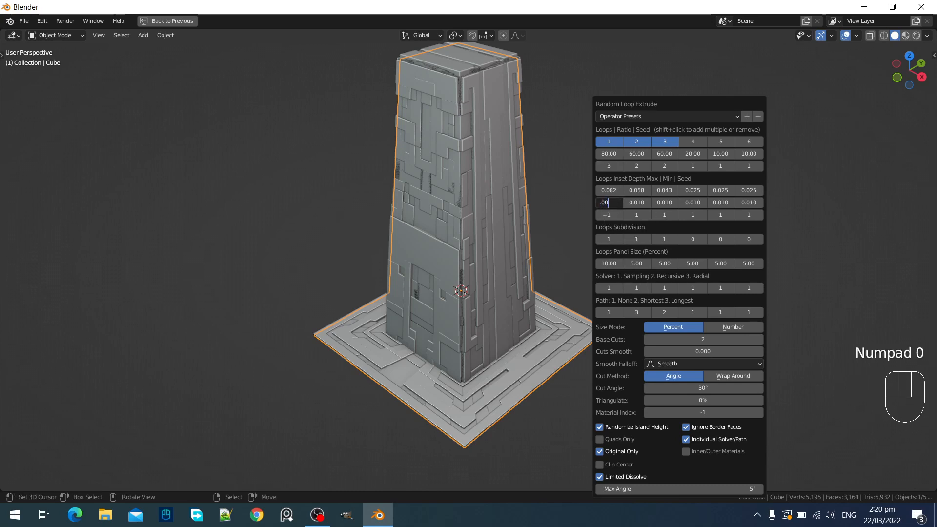
{"action": "key", "text": "Tab"}
{"action": "type", "text": "0.005"}
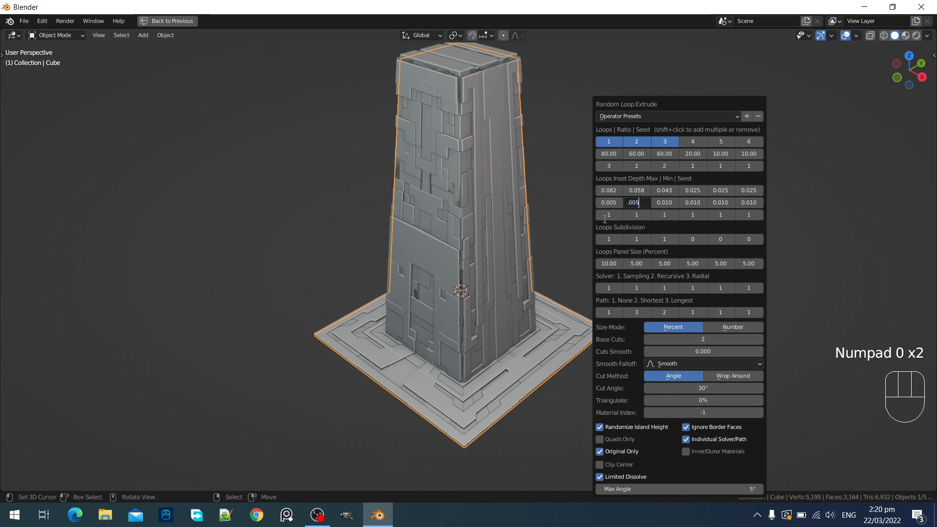
{"action": "key", "text": "Tab"}
{"action": "type", "text": ".005"}
{"action": "key", "text": "Return"}
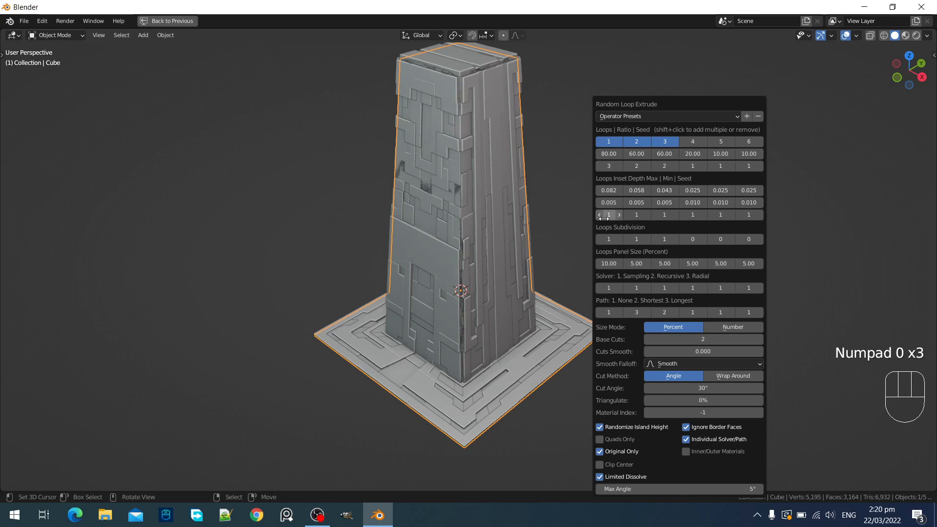
Set loop 3's minimum inset depth to 0.01 and look over the whole tower
{"action": "left_click", "coordinate": [663, 203]}
{"action": "type", "text": ".01"}
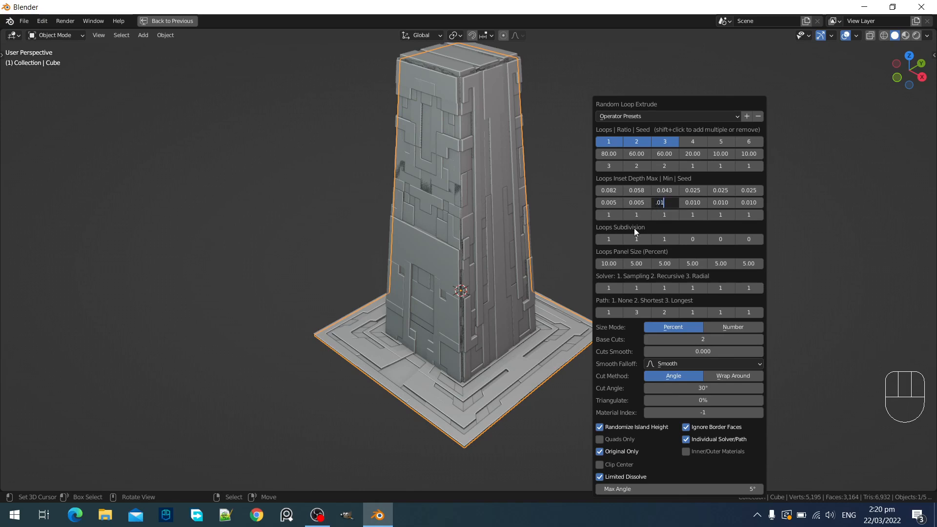
{"action": "key", "text": "Return"}
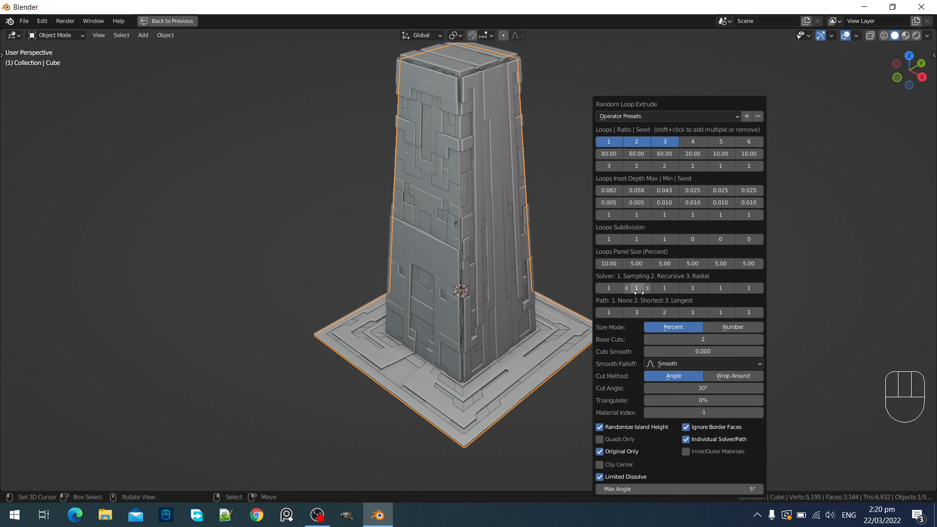
{"action": "mouse_move", "coordinate": [485, 303]}
{"action": "middle_mouse_down"}
{"action": "mouse_move", "coordinate": [487, 313]}
{"action": "mouse_move", "coordinate": [490, 302]}
{"action": "middle_mouse_up"}
{"action": "middle_click_drag", "start_coordinate": [515, 274], "coordinate": [562, 314], "text": "shift"}
{"action": "scroll", "coordinate": [518, 294], "scroll_direction": "up", "scroll_amount": 1}
{"action": "scroll", "coordinate": [557, 293], "scroll_direction": "down", "scroll_amount": 1}
{"action": "key", "text": "F9"}
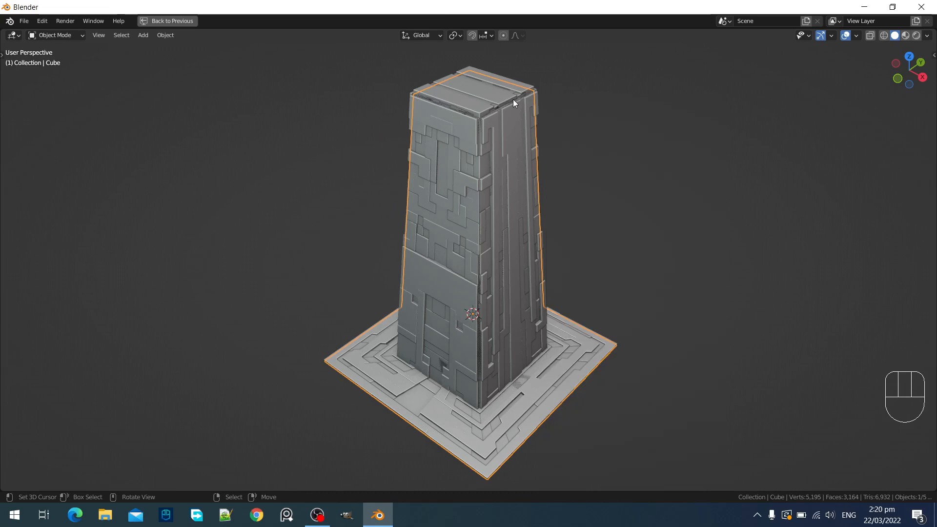
Compare the Wrap Around and Angle cut methods on the tower, returning the cut method to Angle
{"action": "key", "text": "F9"}
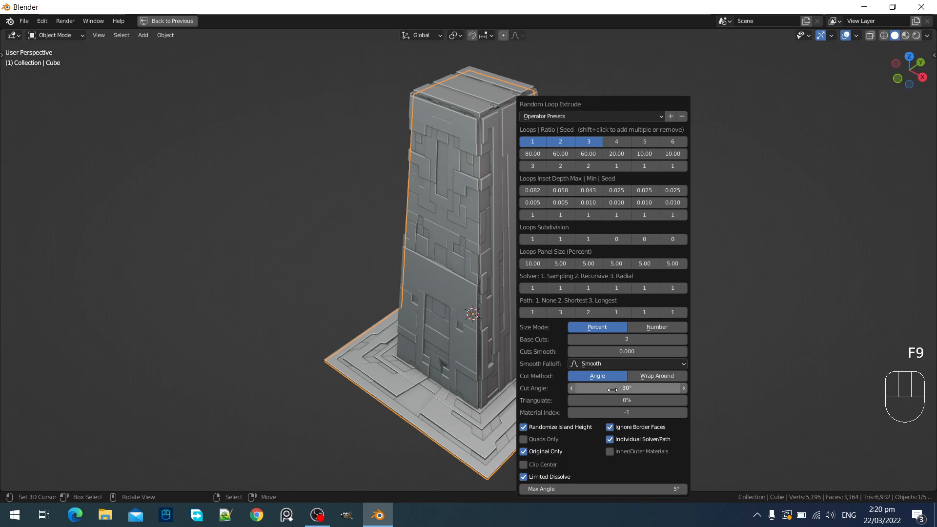
{"action": "left_click", "coordinate": [653, 377]}
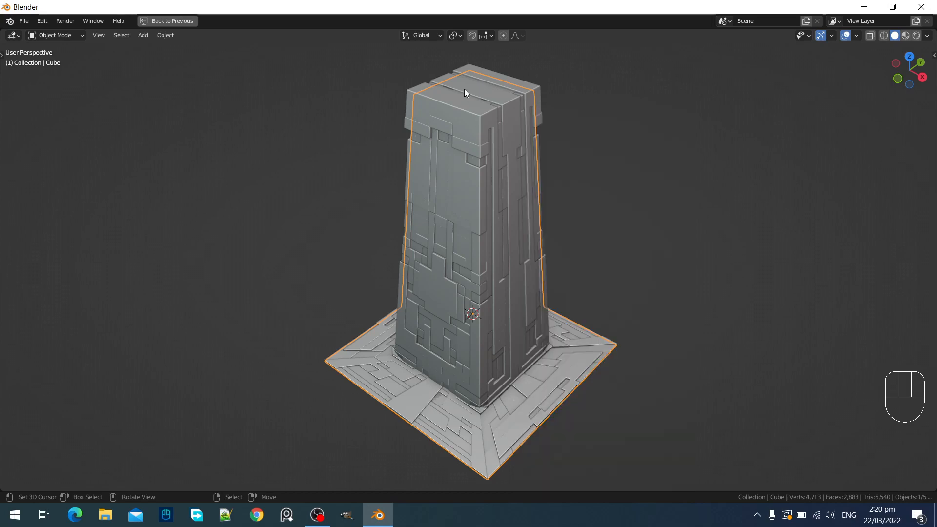
{"action": "middle_click_drag", "start_coordinate": [518, 157], "coordinate": [479, 207]}
{"action": "middle_click_drag", "start_coordinate": [545, 142], "coordinate": [561, 213]}
{"action": "key", "text": "F9"}
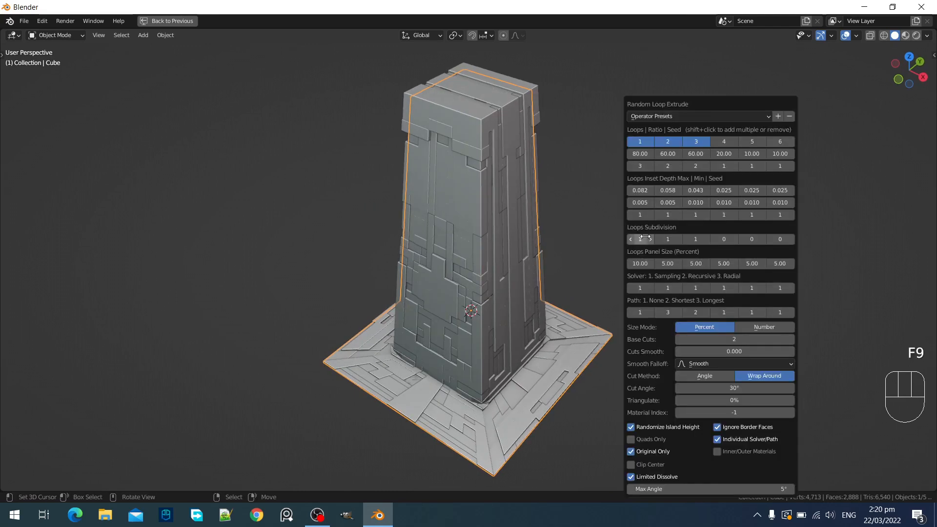
{"action": "left_click", "coordinate": [721, 379]}
{"action": "left_click", "coordinate": [748, 376]}
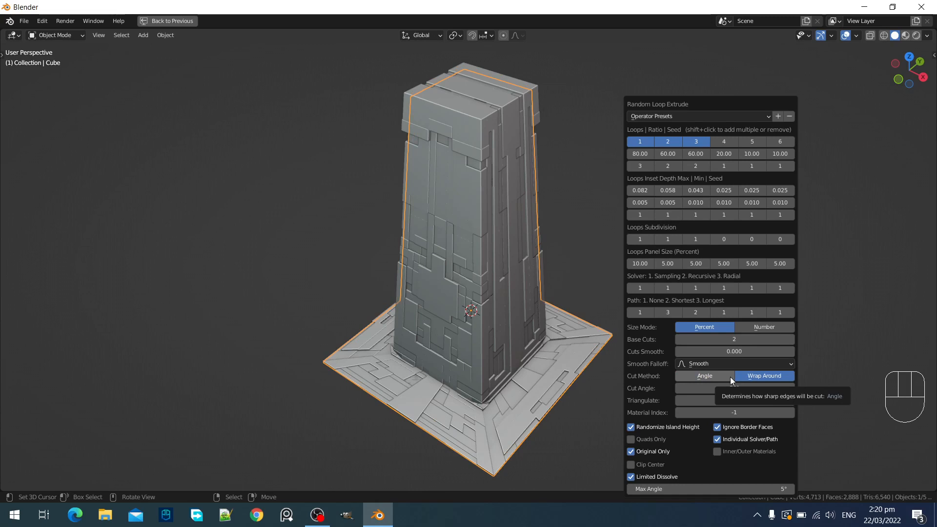
{"action": "left_click", "coordinate": [730, 377]}
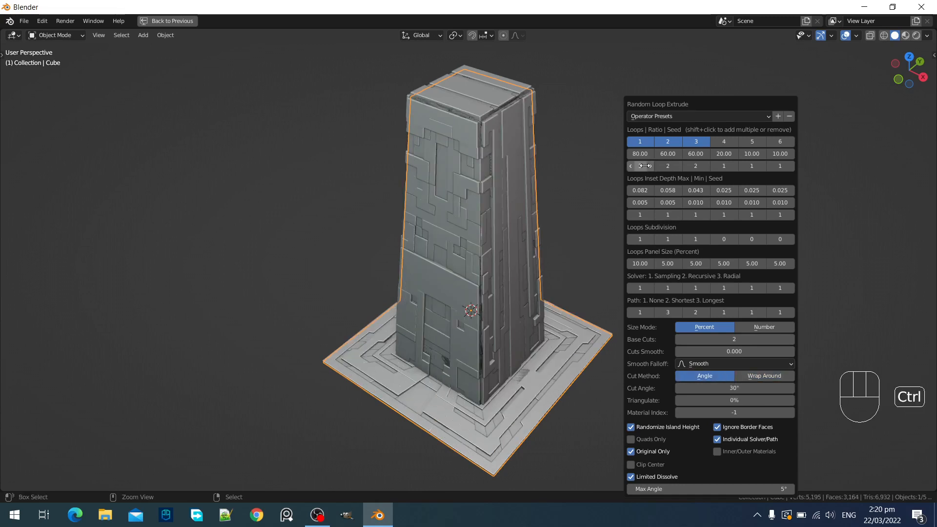
Try other loop selection seeds for loop 1 and return it to 3
{"action": "scroll", "coordinate": [644, 166], "scroll_direction": "up", "scroll_amount": 1, "text": "ctrl"}
{"action": "scroll", "coordinate": [645, 166], "scroll_direction": "up", "scroll_amount": 2, "text": "ctrl"}
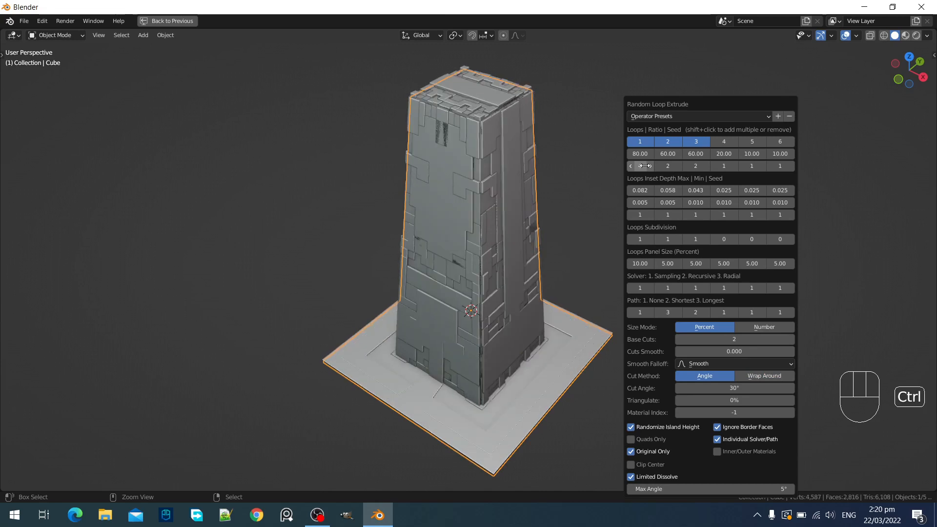
{"action": "scroll", "coordinate": [645, 166], "scroll_direction": "down", "scroll_amount": 1, "text": "ctrl"}
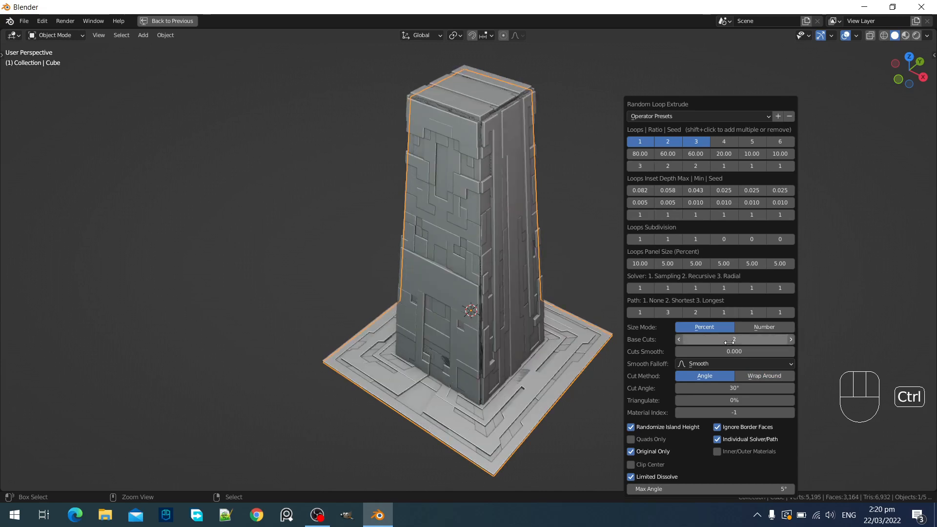
Set the cut angle to 90° and hide the viewport overlays
{"action": "left_click", "coordinate": [725, 385]}
{"action": "type", "text": "90"}
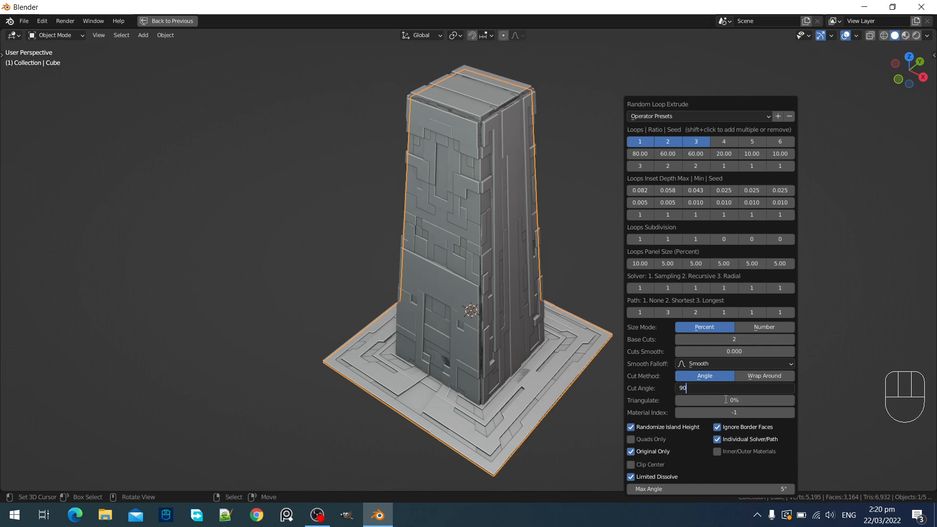
{"action": "key", "text": "Return"}
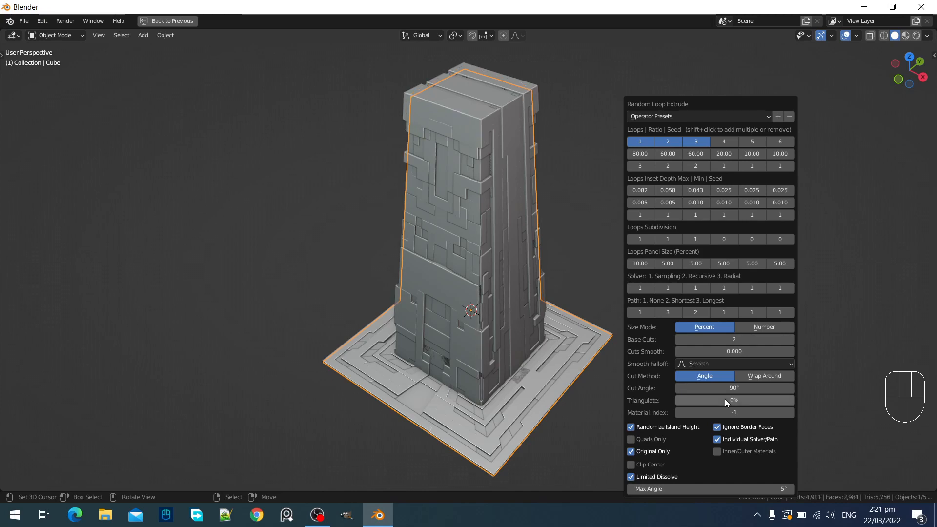
{"action": "middle_click_drag", "start_coordinate": [611, 356], "coordinate": [566, 325]}
{"action": "key", "text": "shift+alt+z"}
Try other loop selection seeds for loop 1 and inspect the resulting panels on the tower up close
{"action": "key", "text": "F9"}
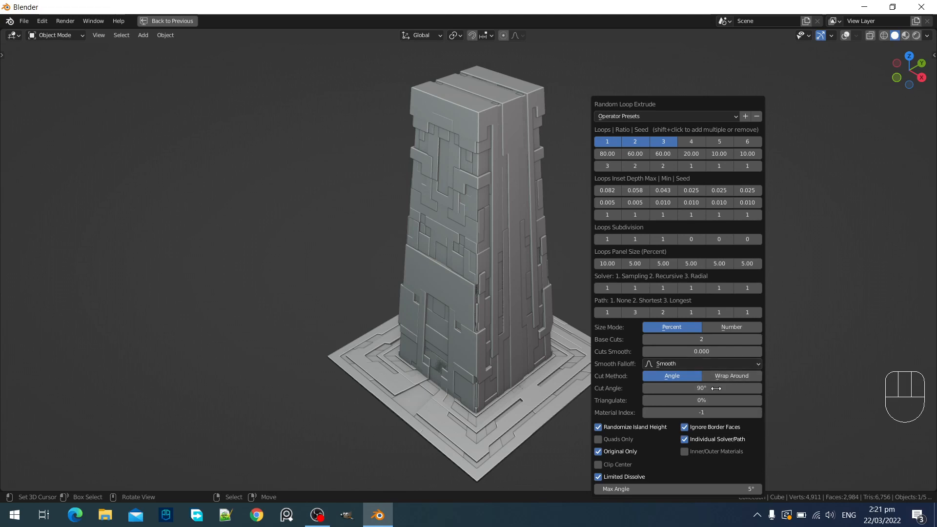
{"action": "scroll", "coordinate": [610, 167], "scroll_direction": "down", "scroll_amount": 1, "text": "ctrl"}
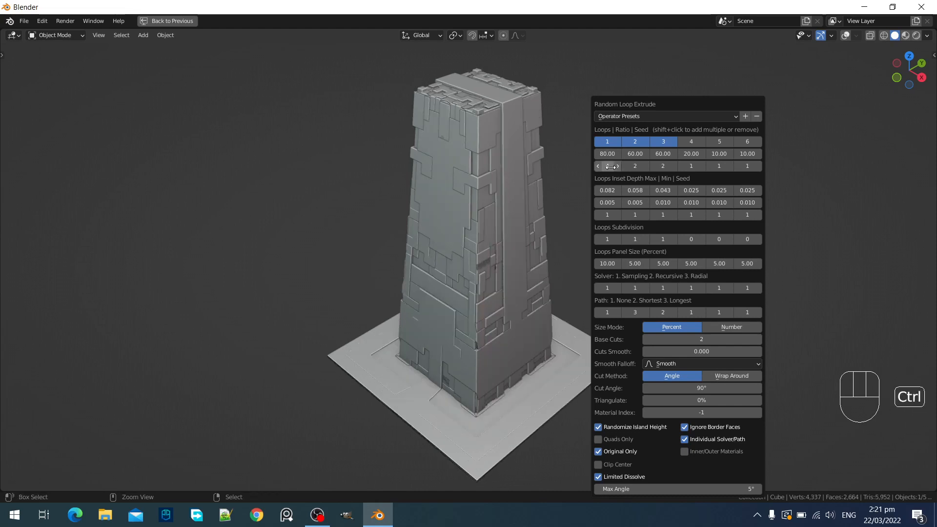
{"action": "scroll", "coordinate": [611, 167], "scroll_direction": "down", "scroll_amount": 3, "text": "ctrl"}
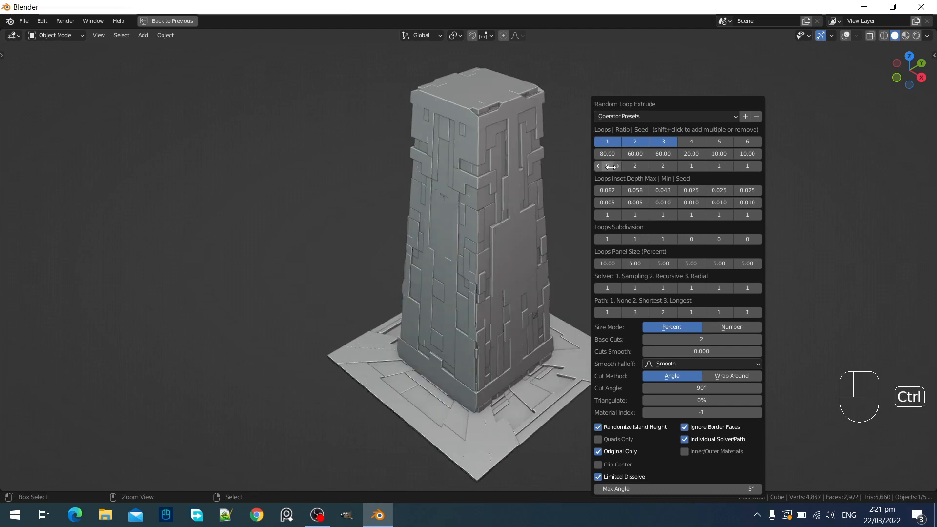
{"action": "scroll", "coordinate": [610, 167], "scroll_direction": "up", "scroll_amount": 1, "text": "ctrl"}
{"action": "middle_click_drag", "start_coordinate": [507, 146], "coordinate": [517, 233], "text": "shift"}
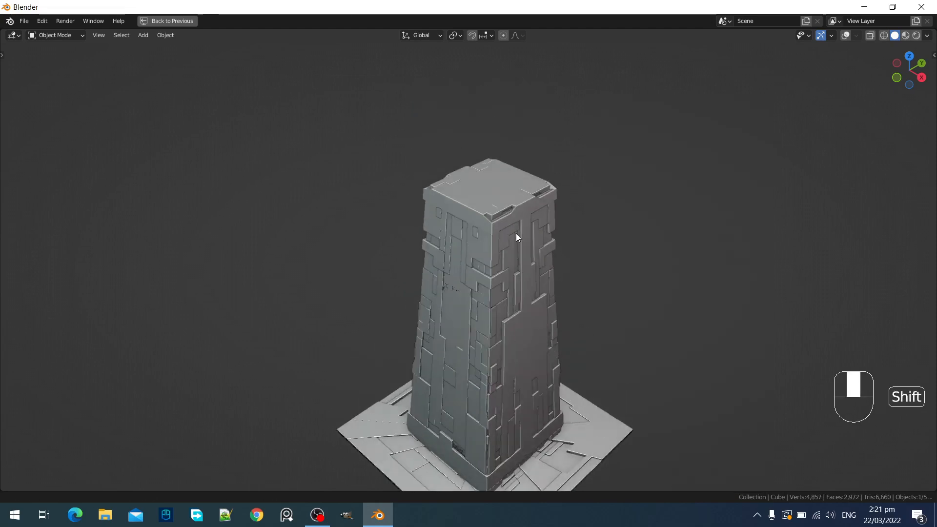
{"action": "scroll", "coordinate": [517, 233], "scroll_direction": "up", "scroll_amount": 4}
{"action": "scroll", "coordinate": [564, 259], "scroll_direction": "down", "scroll_amount": 4}
{"action": "middle_click_drag", "start_coordinate": [564, 259], "coordinate": [547, 174], "text": "shift"}
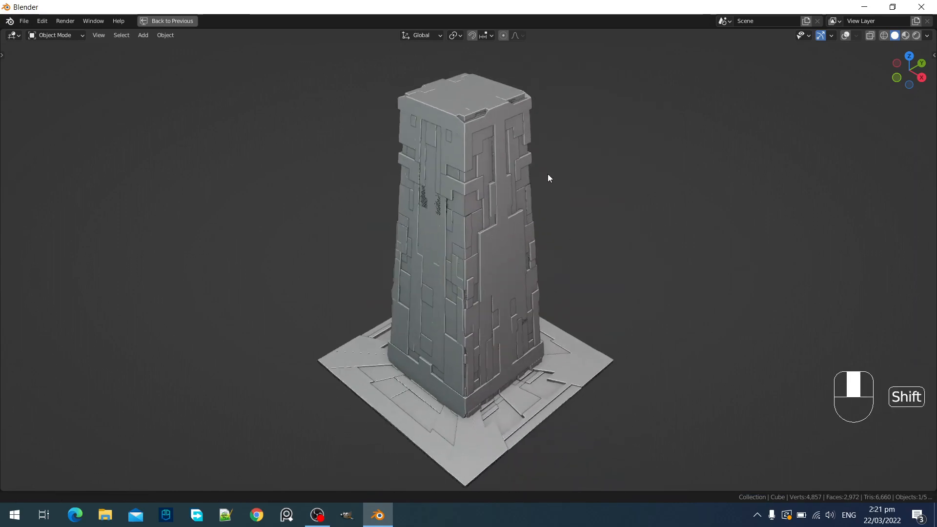
{"action": "key", "text": "F9"}
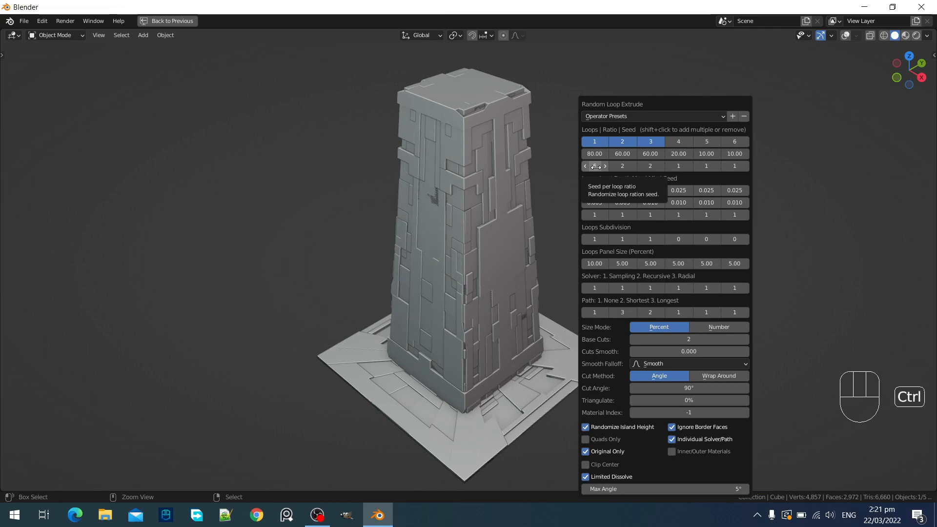
Set loop 1's selection seed to 5
{"action": "scroll", "coordinate": [596, 167], "scroll_direction": "up", "scroll_amount": 1, "text": "ctrl"}
{"action": "scroll", "coordinate": [596, 166], "scroll_direction": "down", "scroll_amount": 1, "text": "ctrl"}
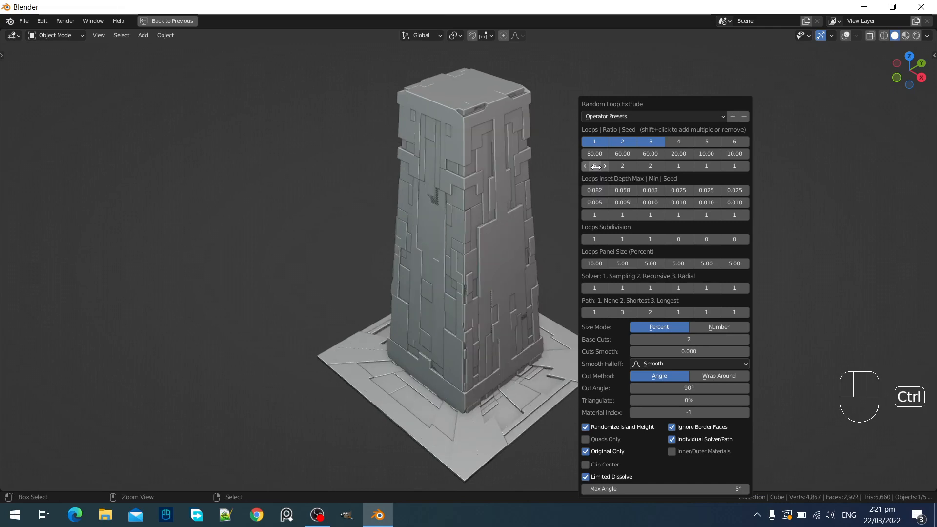
{"action": "scroll", "coordinate": [596, 167], "scroll_direction": "up", "scroll_amount": 1, "text": "ctrl"}
{"action": "left_click", "coordinate": [596, 167]}
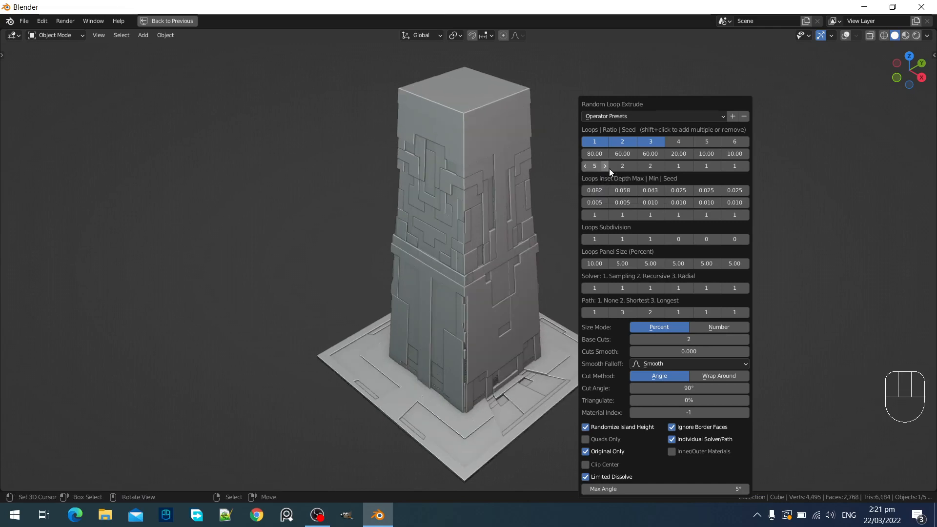
{"action": "scroll", "coordinate": [613, 165], "scroll_direction": "up", "scroll_amount": 1, "text": "ctrl"}
{"action": "scroll", "coordinate": [613, 165], "scroll_direction": "down", "scroll_amount": 1, "text": "ctrl"}
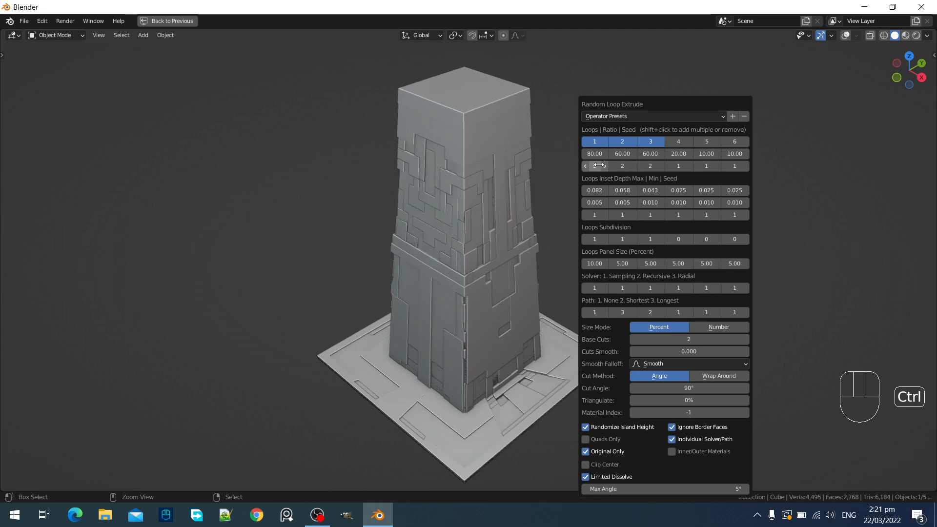
Set the loop selection seeds to 9 for loop 1, 6 for loop 2 and 4 for loop 3
{"action": "scroll", "coordinate": [599, 166], "scroll_direction": "down", "scroll_amount": 1, "text": "ctrl"}
{"action": "scroll", "coordinate": [599, 166], "scroll_direction": "down", "scroll_amount": 1, "text": "ctrl"}
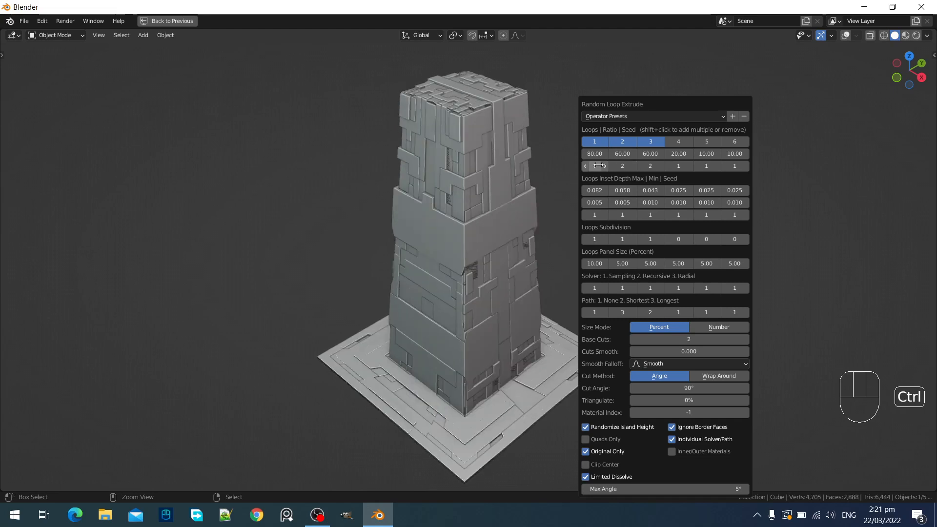
{"action": "scroll", "coordinate": [599, 166], "scroll_direction": "down", "scroll_amount": 1, "text": "ctrl"}
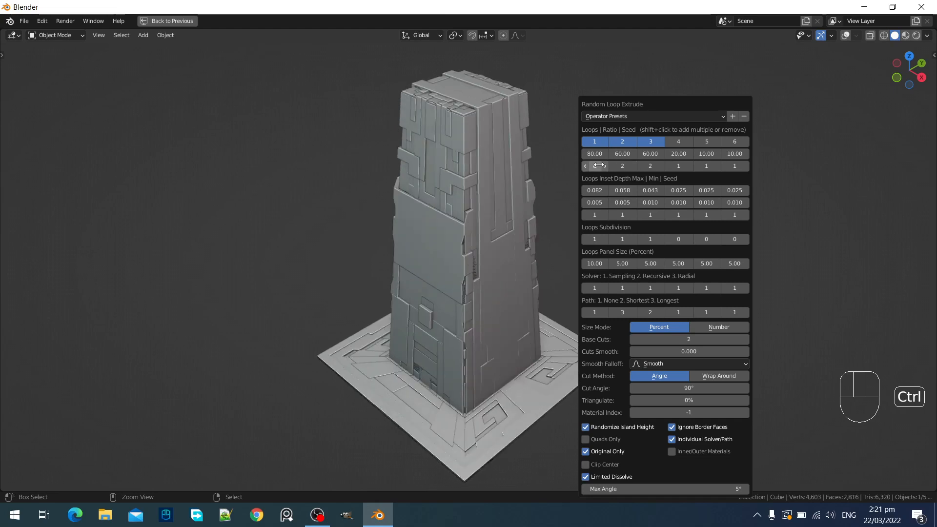
{"action": "scroll", "coordinate": [655, 167], "scroll_direction": "down", "scroll_amount": 2, "text": "ctrl"}
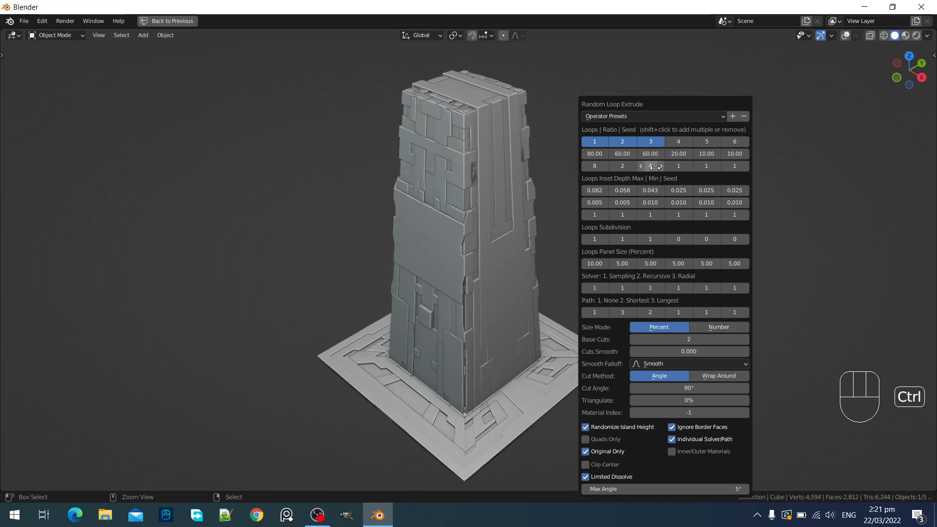
{"action": "scroll", "coordinate": [603, 167], "scroll_direction": "up", "scroll_amount": 1, "text": "ctrl"}
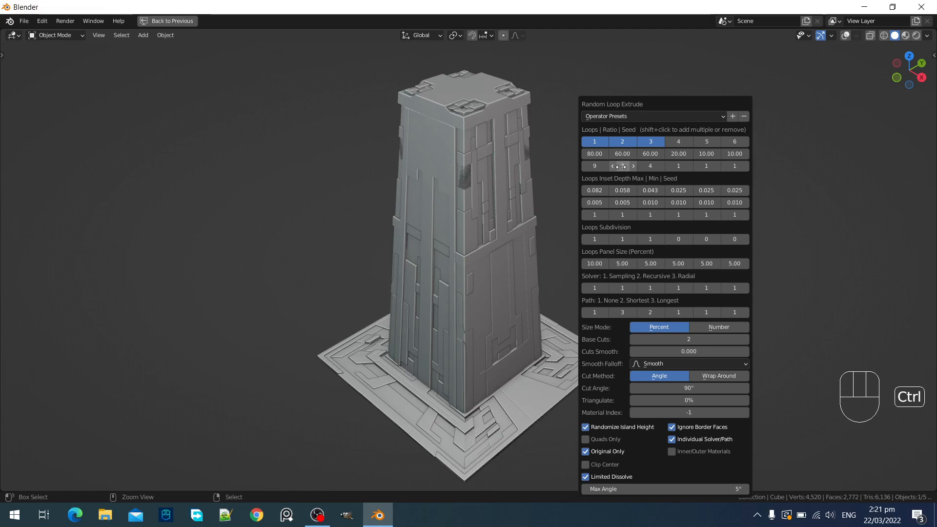
{"action": "scroll", "coordinate": [621, 167], "scroll_direction": "up", "scroll_amount": 2, "text": "ctrl"}
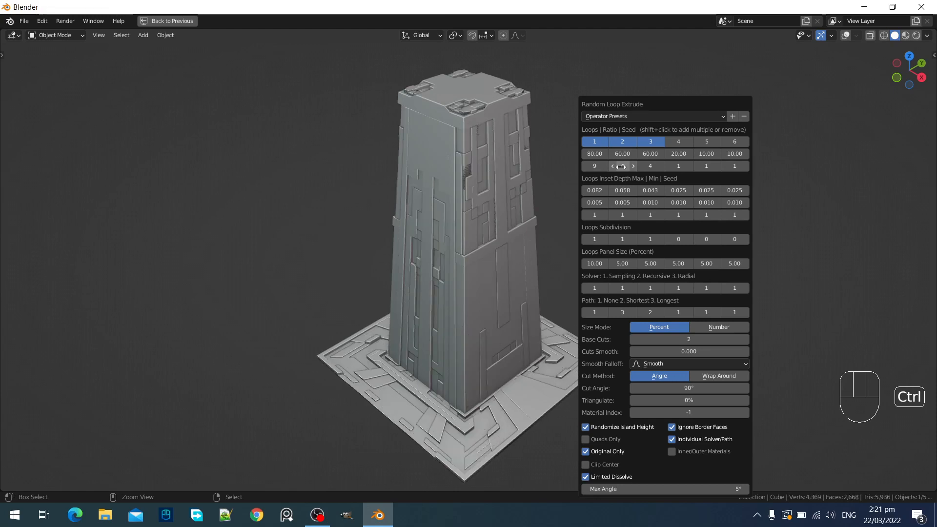
{"action": "scroll", "coordinate": [621, 167], "scroll_direction": "up", "scroll_amount": 1, "text": "ctrl"}
{"action": "scroll", "coordinate": [621, 167], "scroll_direction": "up", "scroll_amount": 1, "text": "ctrl"}
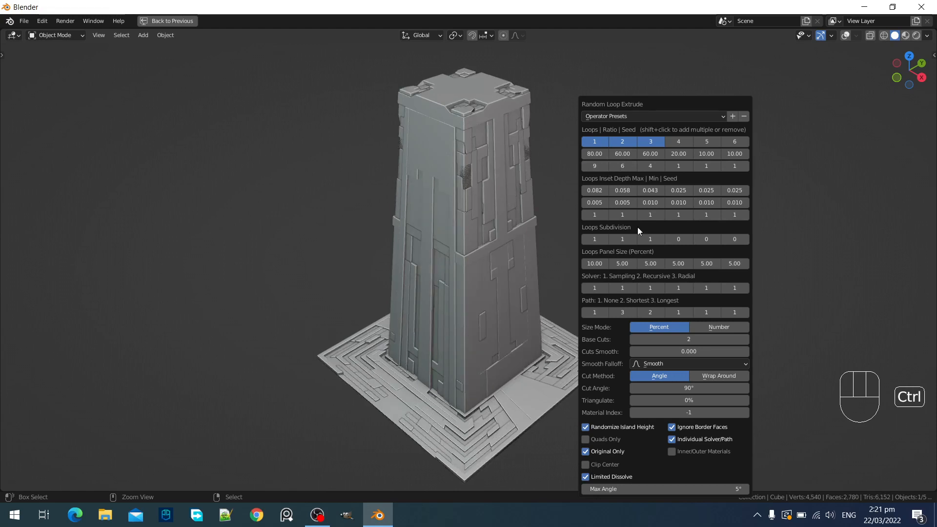
Apply the Wrap Around cut method with a 30° cut angle and inspect the panels around the tower's base
{"action": "left_click", "coordinate": [704, 377]}
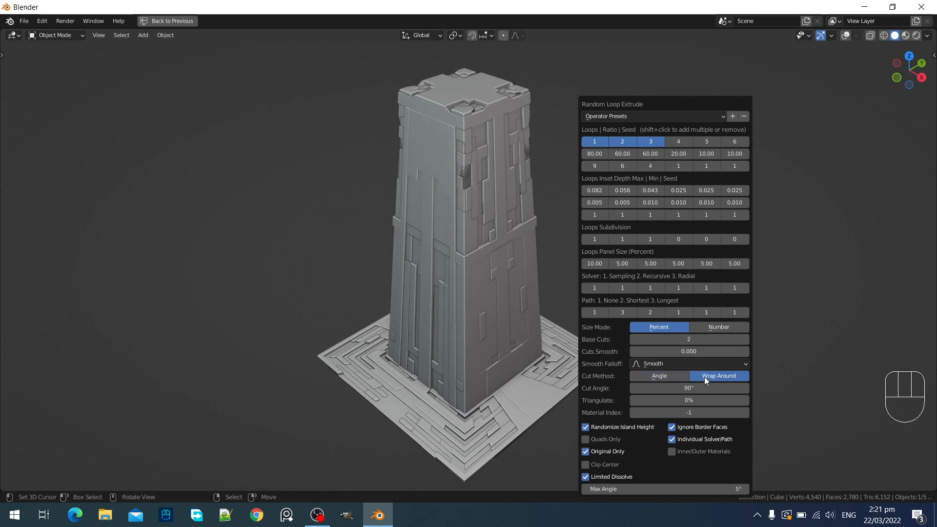
{"action": "left_click", "coordinate": [702, 377]}
{"action": "left_click", "coordinate": [663, 387]}
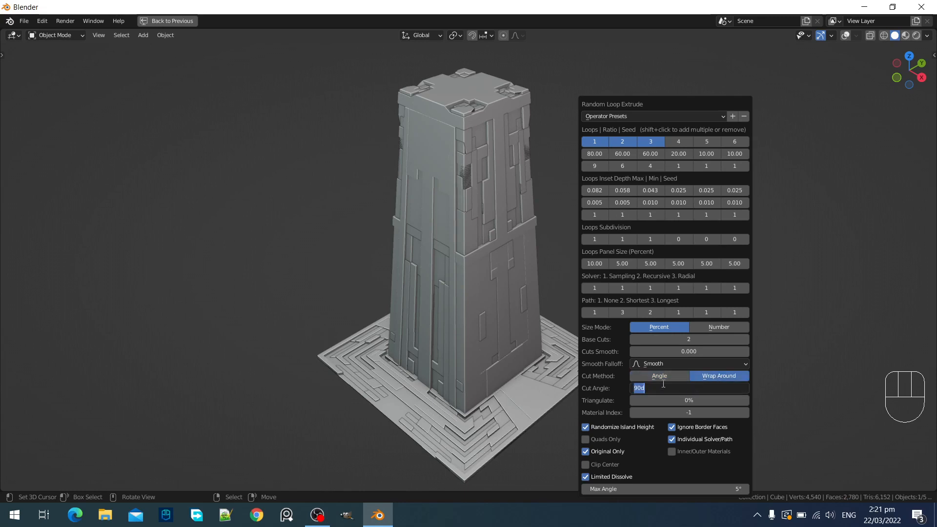
{"action": "type", "text": "30"}
{"action": "key", "text": "Return"}
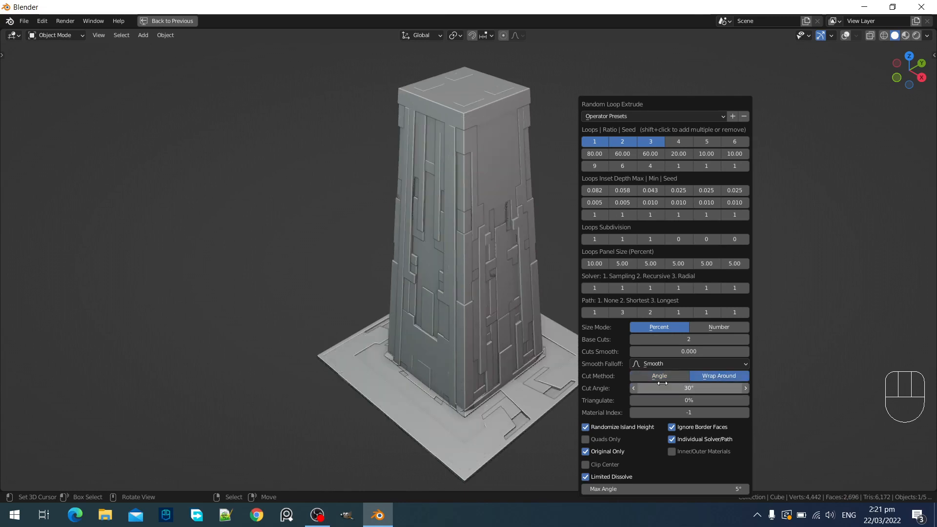
{"action": "middle_click_drag", "start_coordinate": [525, 419], "coordinate": [516, 385]}
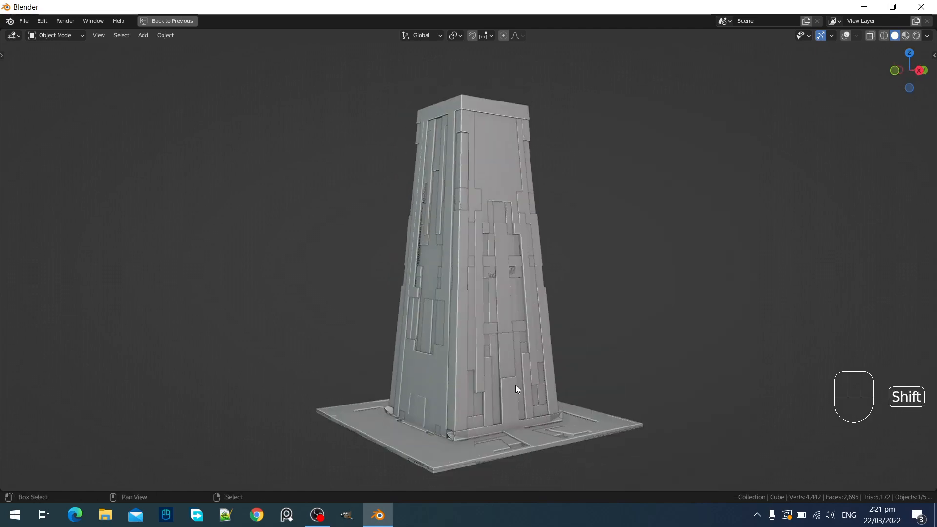
{"action": "scroll", "coordinate": [516, 385], "scroll_direction": "up", "scroll_amount": 4}
{"action": "middle_click_drag", "start_coordinate": [535, 299], "coordinate": [447, 353]}
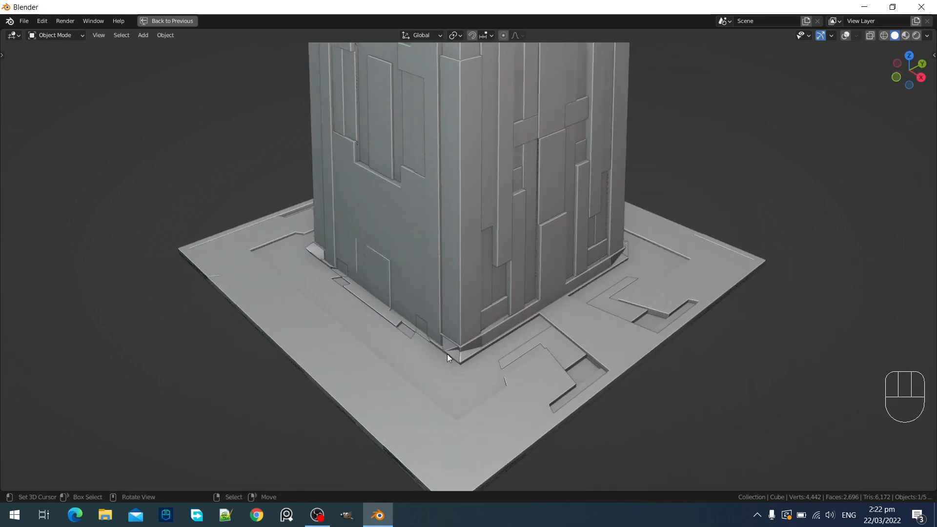
Set the loop selection seeds of both loop 1 and loop 2 to 7 in Random Loop Extrude
{"action": "key", "text": "F9"}
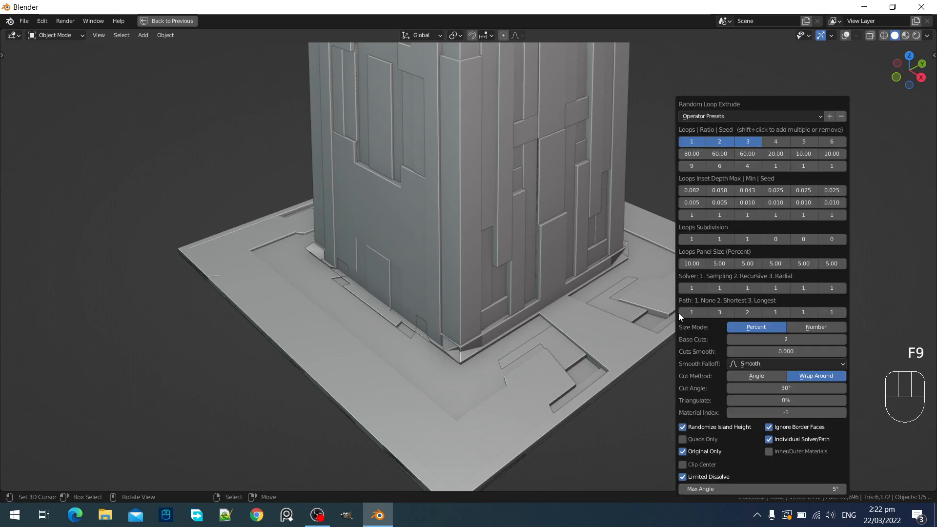
{"action": "scroll", "coordinate": [710, 168], "scroll_direction": "up", "scroll_amount": 1, "text": "ctrl"}
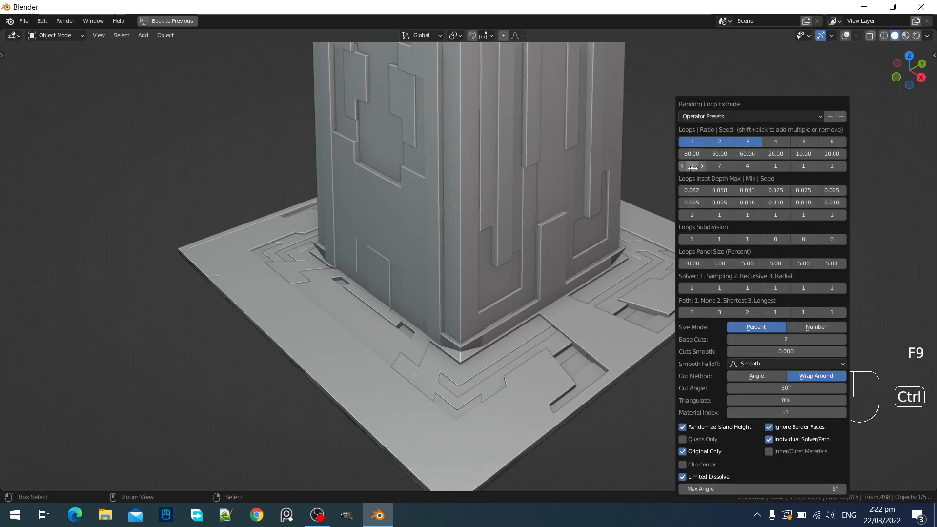
{"action": "scroll", "coordinate": [692, 168], "scroll_direction": "up", "scroll_amount": 1, "text": "ctrl"}
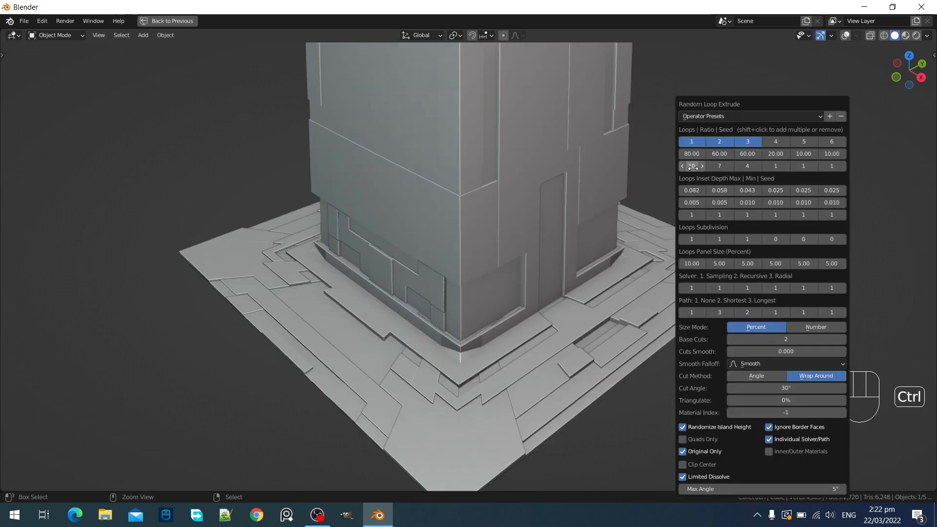
{"action": "scroll", "coordinate": [692, 167], "scroll_direction": "down", "scroll_amount": 1, "text": "ctrl"}
{"action": "scroll", "coordinate": [693, 167], "scroll_direction": "down", "scroll_amount": 1, "text": "ctrl"}
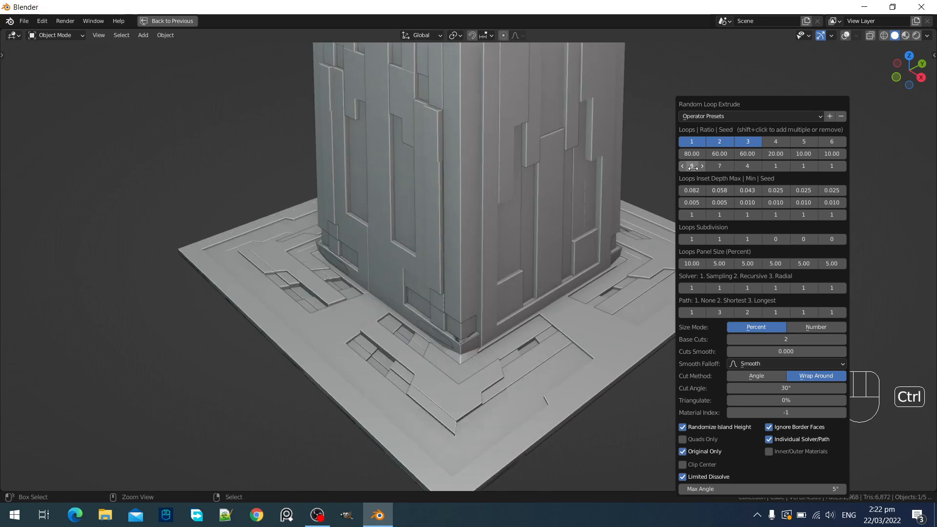
{"action": "scroll", "coordinate": [693, 167], "scroll_direction": "down", "scroll_amount": 1, "text": "ctrl"}
{"action": "scroll", "coordinate": [592, 188], "scroll_direction": "down", "scroll_amount": 4}
{"action": "middle_click_drag", "start_coordinate": [591, 187], "coordinate": [607, 299], "text": "shift"}
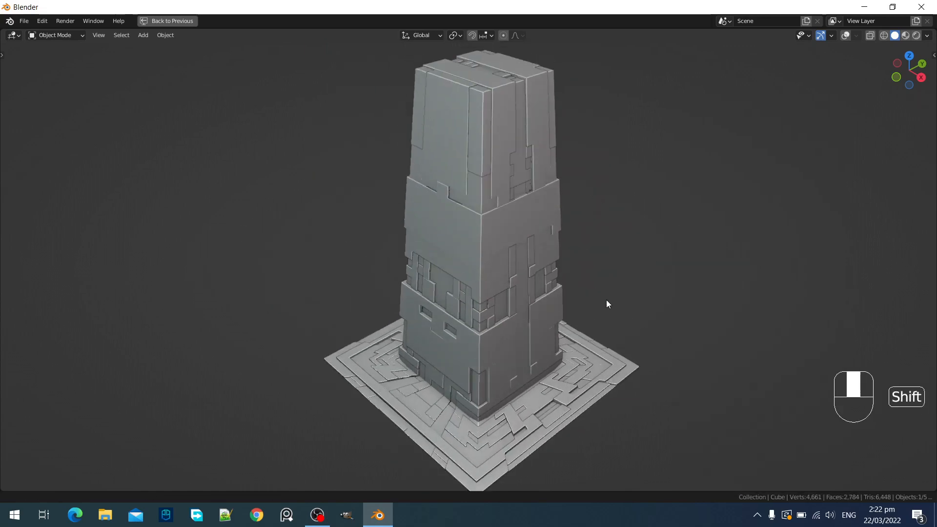
{"action": "scroll", "coordinate": [610, 244], "scroll_direction": "down", "scroll_amount": 1}
Change the cut method to Angle and set loop 3's selection seed to 3
{"action": "key", "text": "F9"}
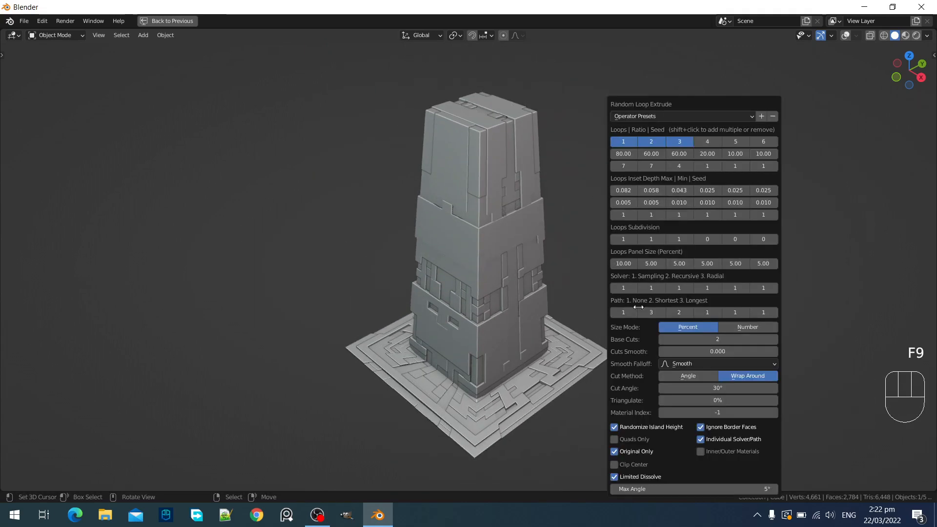
{"action": "left_click", "coordinate": [711, 376]}
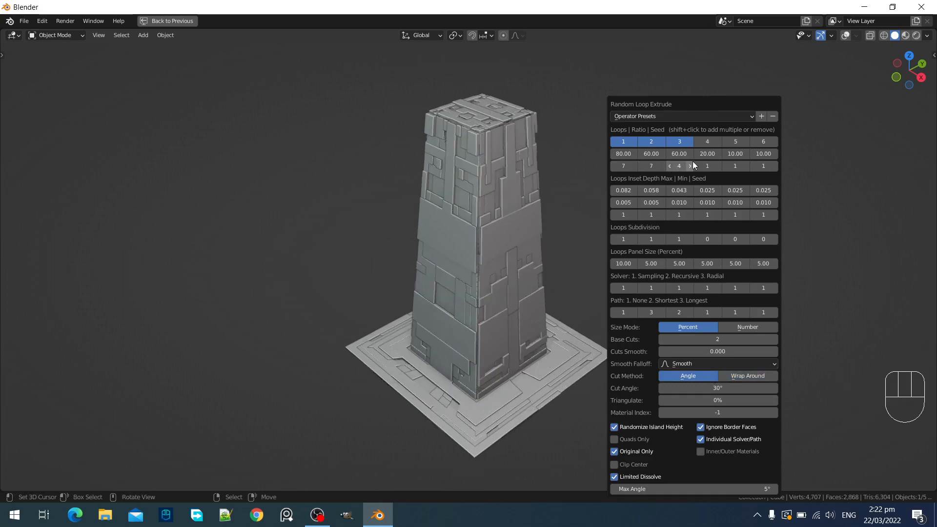
{"action": "key", "text": "ctrl"}
{"action": "scroll", "coordinate": [693, 161], "scroll_direction": "up", "scroll_amount": 1, "text": "ctrl"}
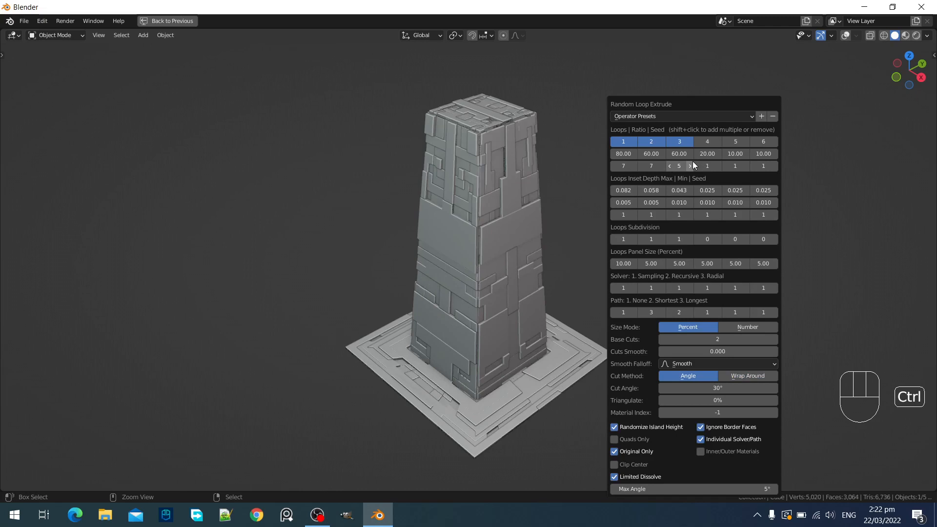
{"action": "scroll", "coordinate": [693, 161], "scroll_direction": "down", "scroll_amount": 2, "text": "ctrl"}
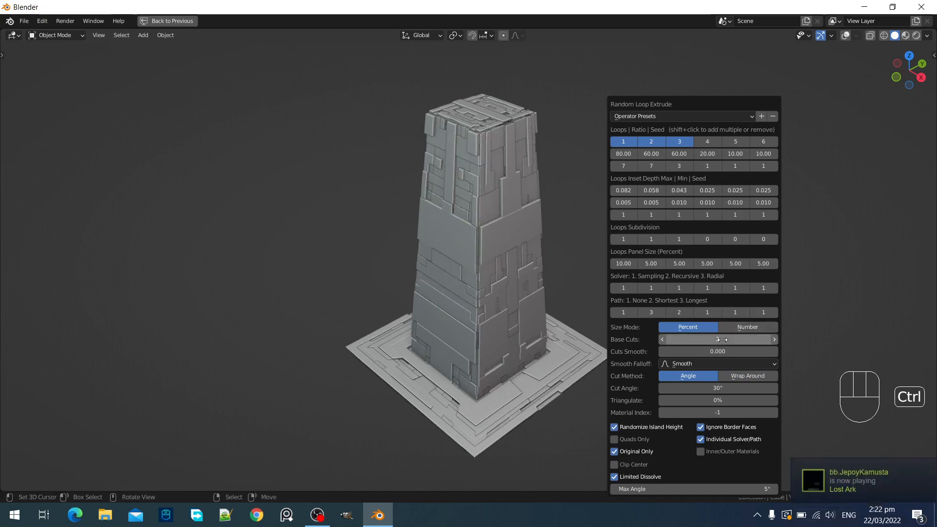
Set the base cuts to 4 and inspect the panels on the tower's lower part
{"action": "scroll", "coordinate": [720, 340], "scroll_direction": "up", "scroll_amount": 1, "text": "ctrl"}
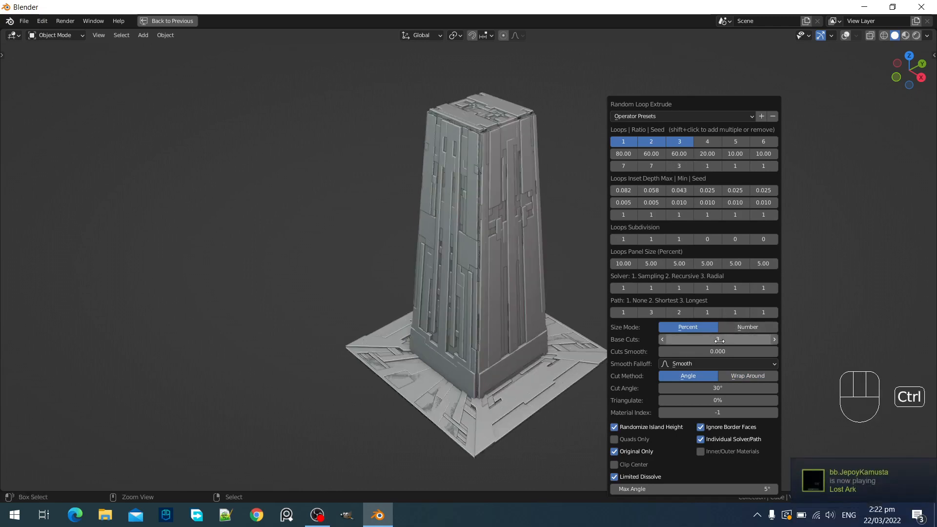
{"action": "scroll", "coordinate": [719, 340], "scroll_direction": "down", "scroll_amount": 1, "text": "ctrl"}
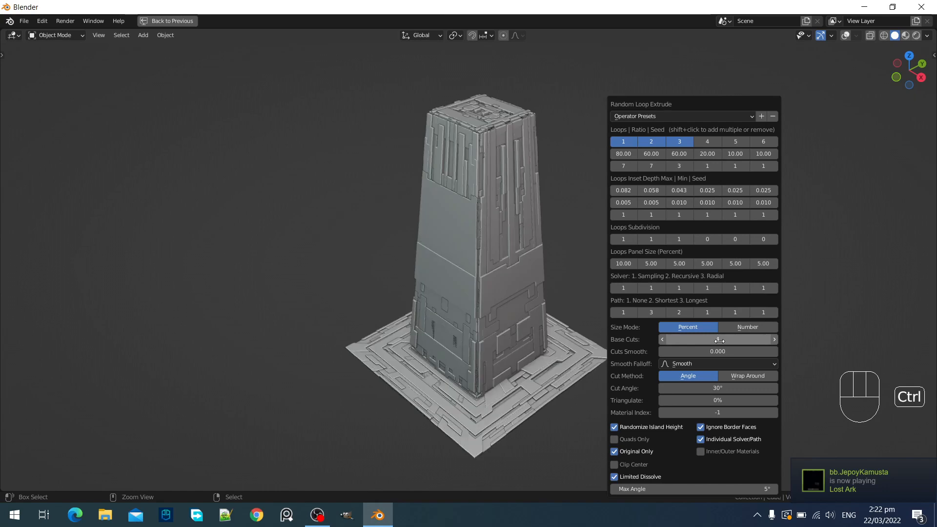
{"action": "middle_click_drag", "start_coordinate": [607, 286], "coordinate": [607, 227]}
{"action": "scroll", "coordinate": [545, 215], "scroll_direction": "up", "scroll_amount": 3}
{"action": "scroll", "coordinate": [517, 199], "scroll_direction": "down", "scroll_amount": 2}
{"action": "middle_click_drag", "start_coordinate": [570, 243], "coordinate": [617, 225], "text": "shift"}
{"action": "scroll", "coordinate": [617, 234], "scroll_direction": "up", "scroll_amount": 1}
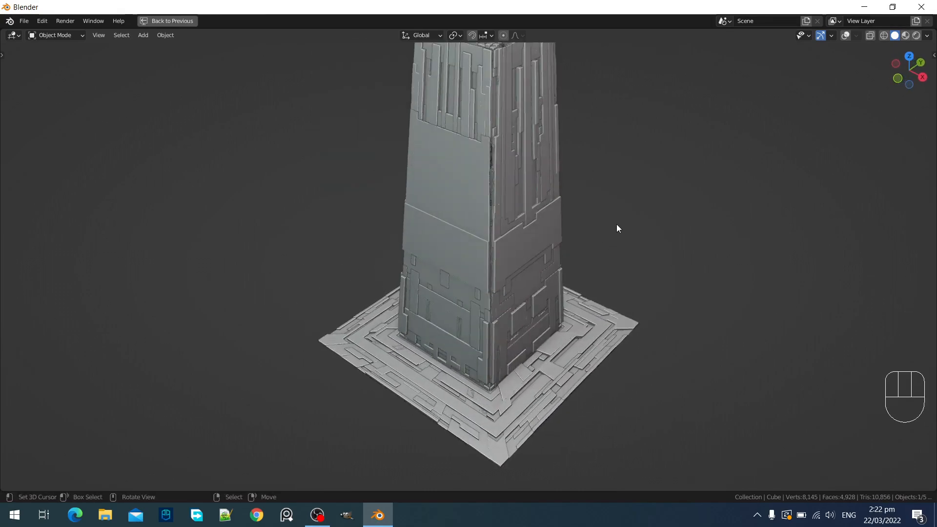
Set loop 3's maximum inset depth to 0.03
{"action": "key", "text": "F9"}
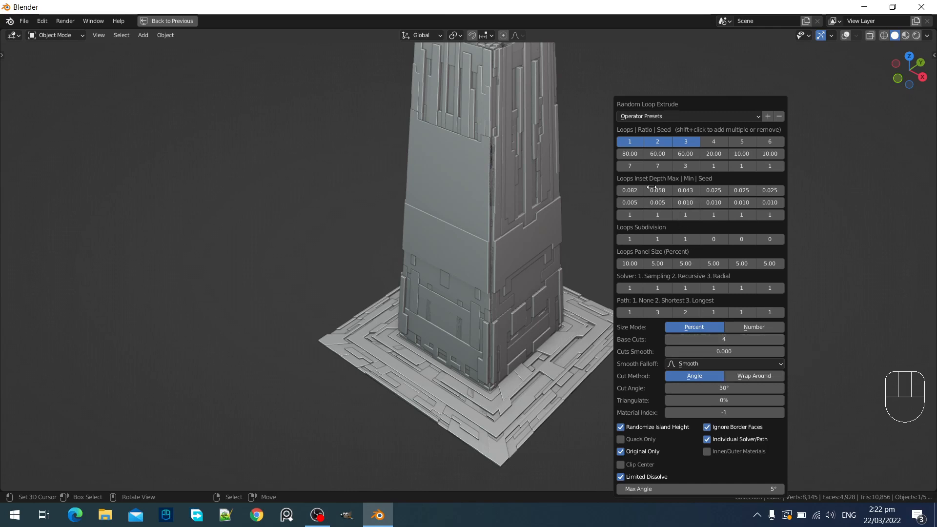
{"action": "key", "text": "ctrl"}
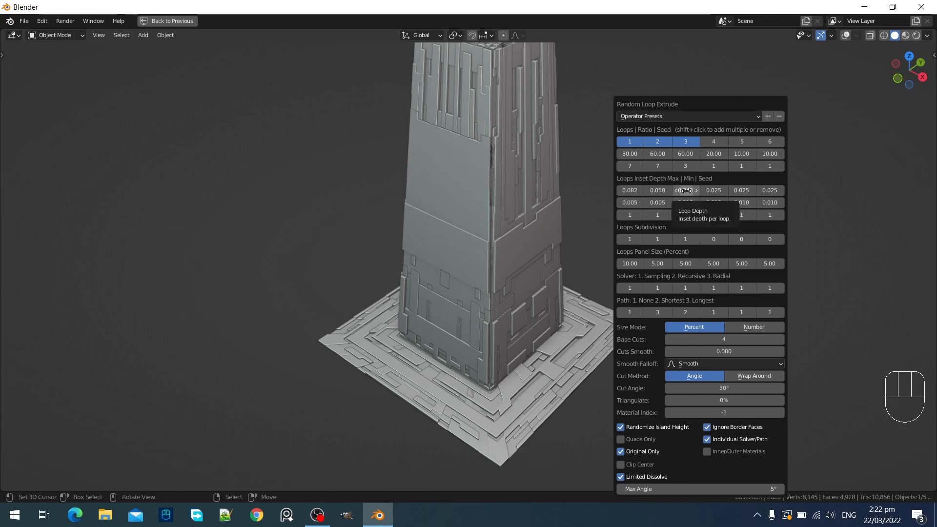
{"action": "middle_click_drag", "start_coordinate": [489, 306], "coordinate": [519, 276]}
{"action": "scroll", "coordinate": [516, 271], "scroll_direction": "up", "scroll_amount": 3}
{"action": "scroll", "coordinate": [537, 317], "scroll_direction": "down", "scroll_amount": 4}
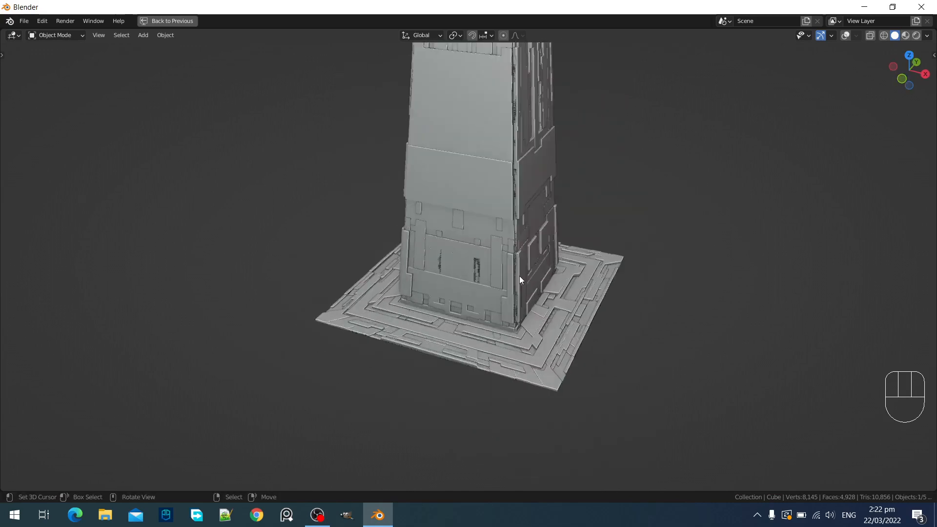
{"action": "scroll", "coordinate": [519, 276], "scroll_direction": "up", "scroll_amount": 2}
{"action": "key", "text": "F9"}
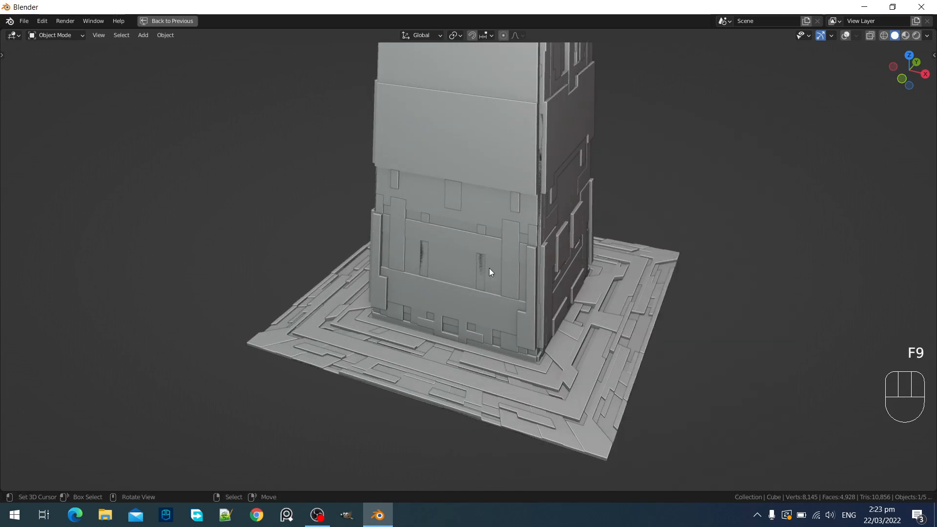
{"action": "key", "text": "F9"}
{"action": "left_click_drag", "start_coordinate": [729, 191], "coordinate": [725, 190], "text": "shift"}
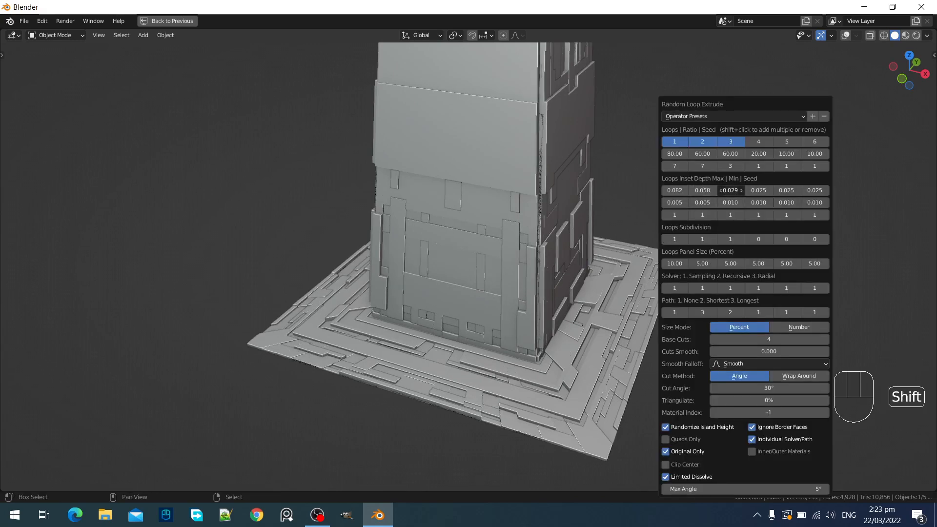
{"action": "left_click", "coordinate": [727, 191]}
{"action": "type", "text": ".03"}
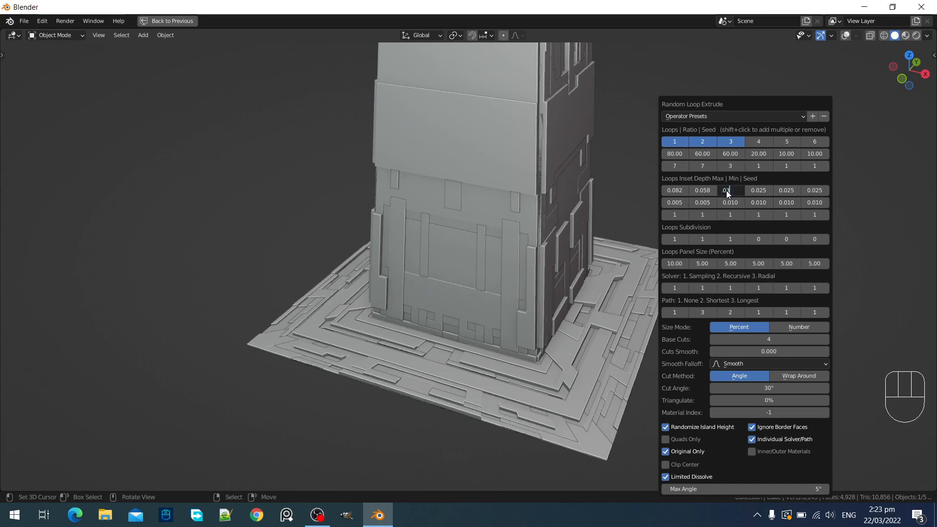
{"action": "key", "text": "Return"}
Try different inset depth seeds for loop 3 and settle on 3
{"action": "scroll", "coordinate": [619, 173], "scroll_direction": "down", "scroll_amount": 2}
{"action": "scroll", "coordinate": [593, 143], "scroll_direction": "down", "scroll_amount": 2}
{"action": "middle_click_drag", "start_coordinate": [620, 173], "coordinate": [569, 193]}
{"action": "scroll", "coordinate": [569, 194], "scroll_direction": "up", "scroll_amount": 1}
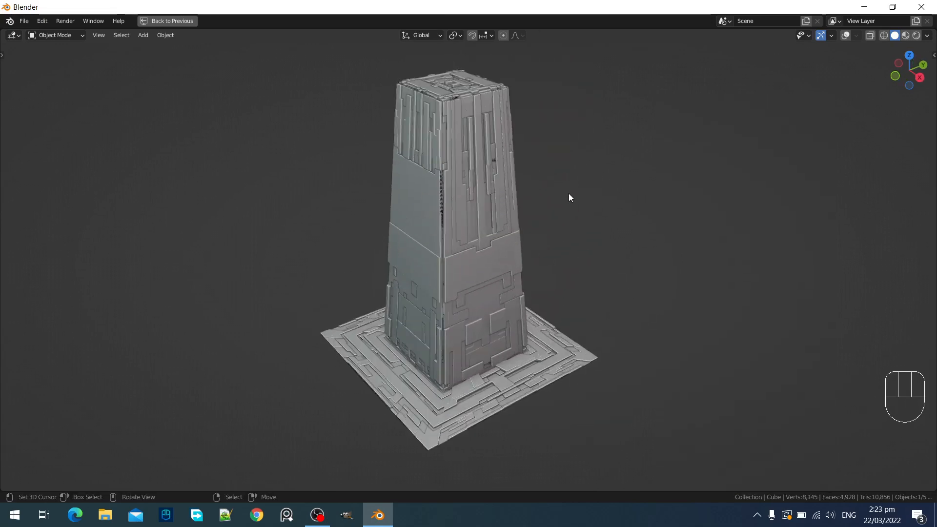
{"action": "key", "text": "F9"}
{"action": "key", "text": "ctrl"}
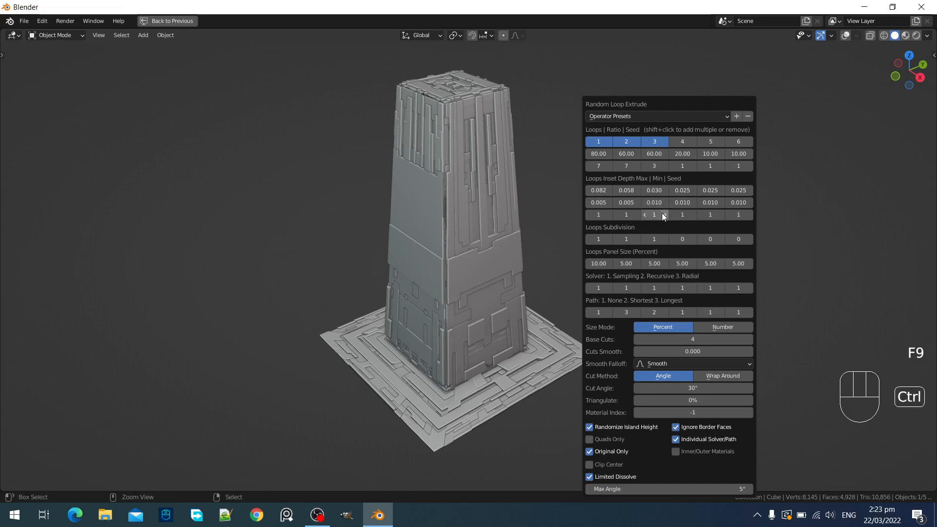
{"action": "left_click", "coordinate": [664, 215]}
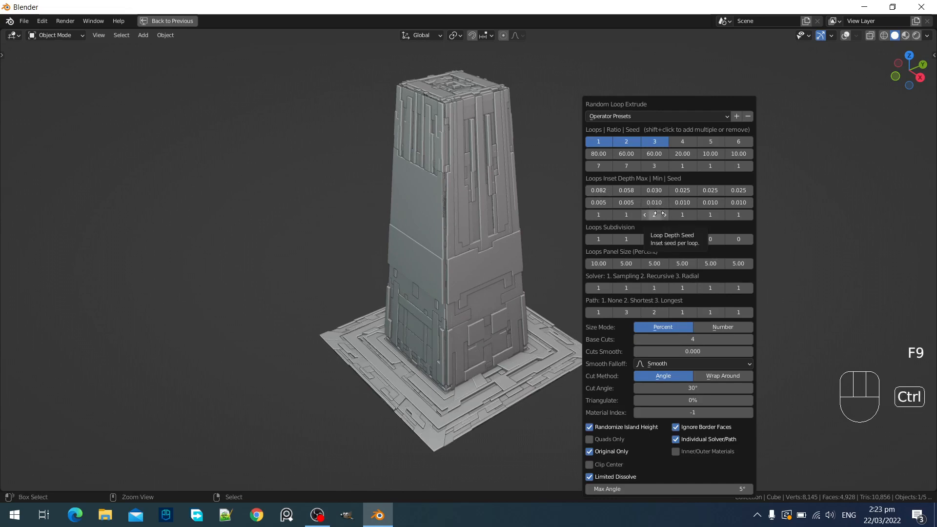
{"action": "scroll", "coordinate": [659, 214], "scroll_direction": "up", "scroll_amount": 1, "text": "ctrl"}
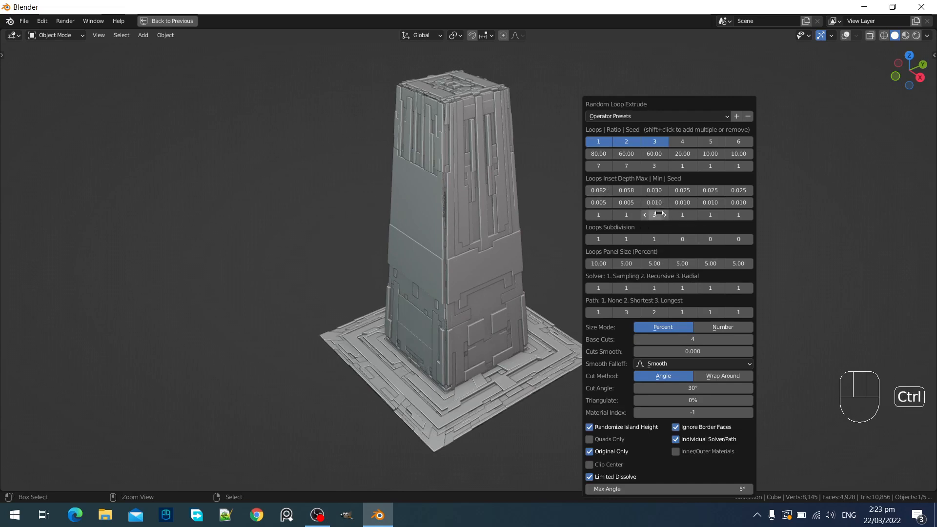
{"action": "scroll", "coordinate": [659, 214], "scroll_direction": "up", "scroll_amount": 1, "text": "ctrl"}
{"action": "scroll", "coordinate": [659, 213], "scroll_direction": "down", "scroll_amount": 1, "text": "ctrl"}
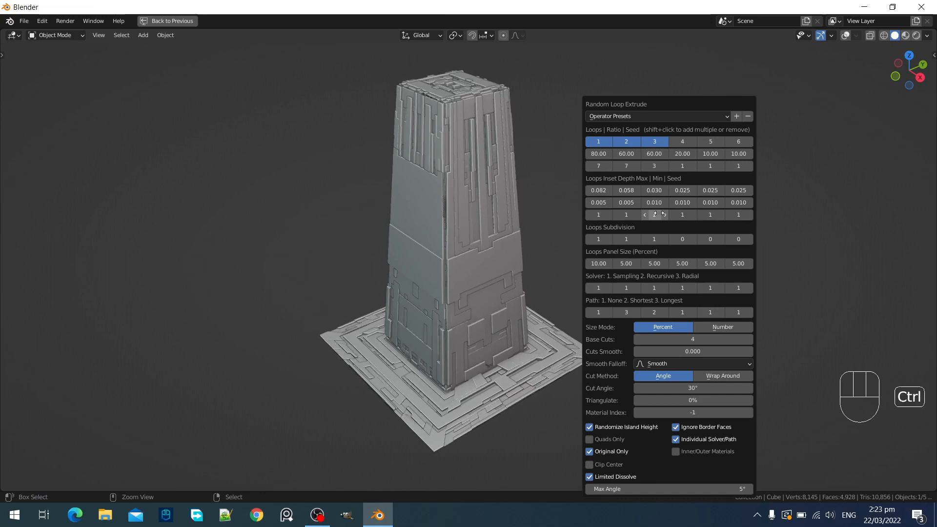
{"action": "scroll", "coordinate": [659, 214], "scroll_direction": "up", "scroll_amount": 1, "text": "ctrl"}
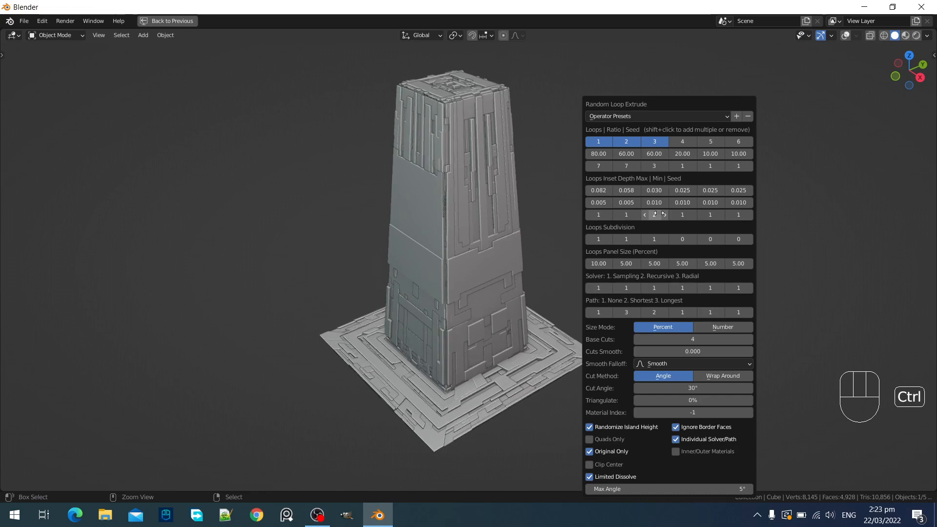
{"action": "scroll", "coordinate": [659, 214], "scroll_direction": "up", "scroll_amount": 1, "text": "ctrl"}
Set loop 3's maximum inset depth to 0.1 and its panel size to 10 percent
{"action": "left_click", "coordinate": [659, 190]}
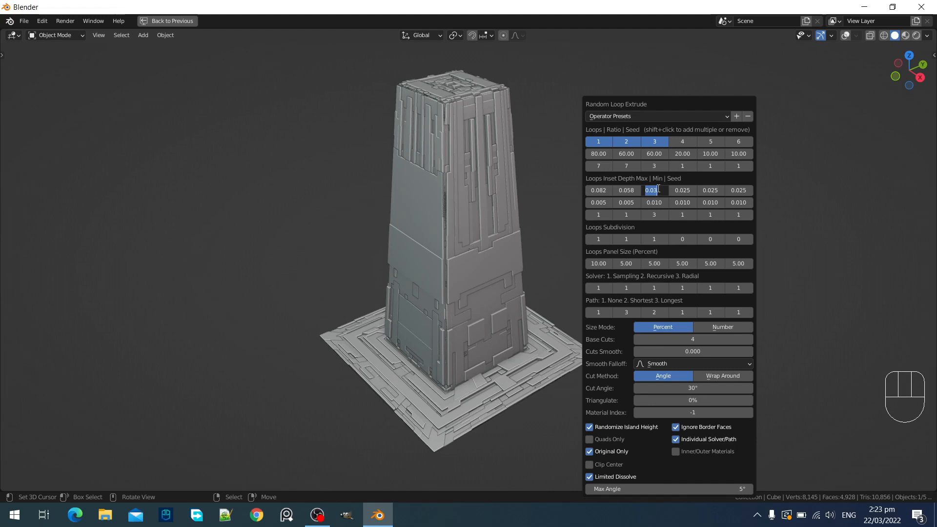
{"action": "type", "text": "0.1"}
{"action": "key", "text": "Return"}
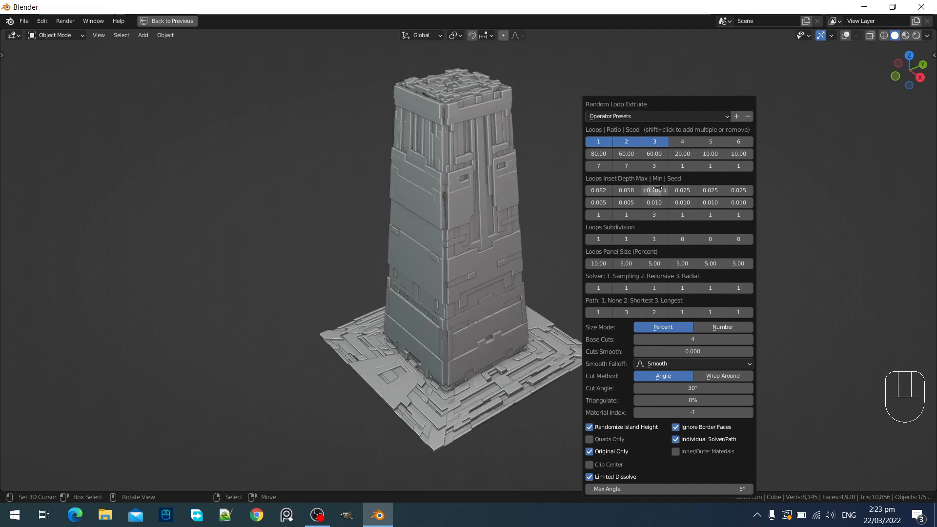
{"action": "left_click", "coordinate": [656, 265]}
{"action": "type", "text": "10"}
{"action": "key", "text": "Return"}
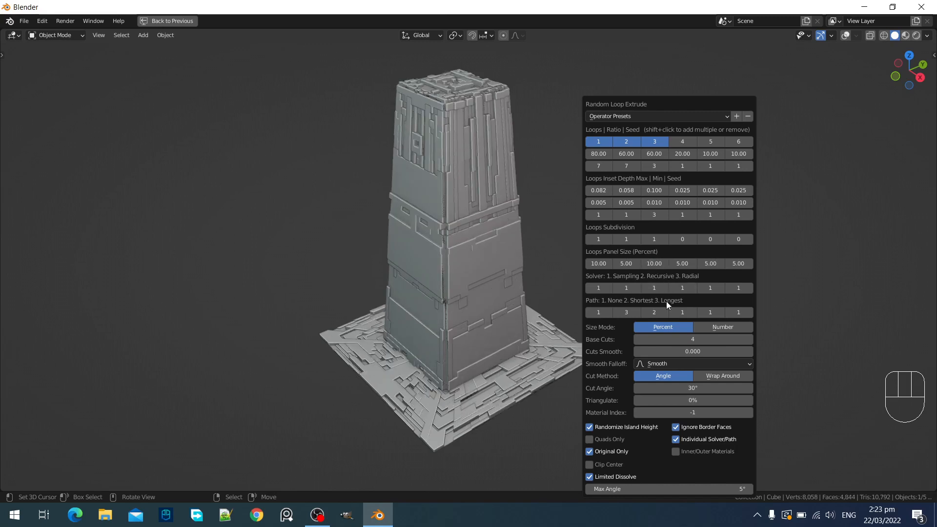
Compare the path options for loop 3 and set its path to 1 (None)
{"action": "scroll", "coordinate": [650, 313], "scroll_direction": "up", "scroll_amount": 1, "text": "ctrl"}
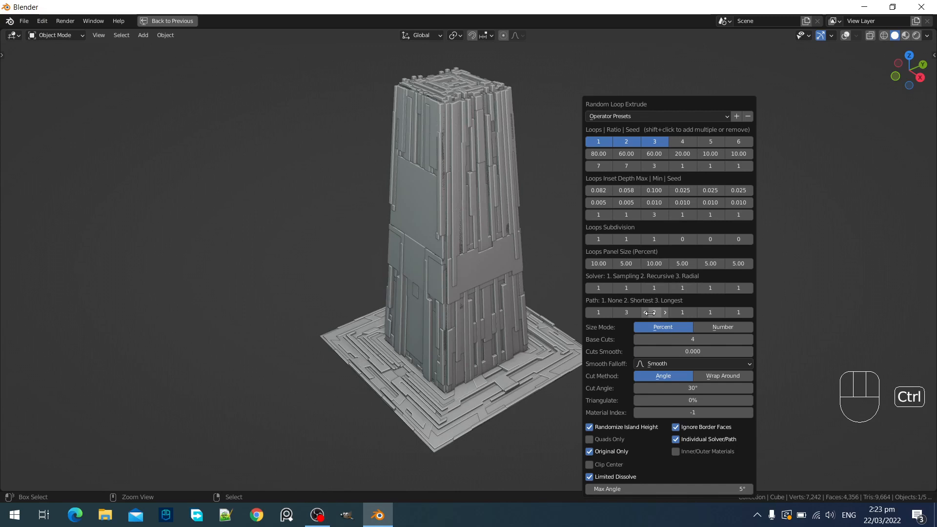
{"action": "scroll", "coordinate": [650, 313], "scroll_direction": "down", "scroll_amount": 1, "text": "ctrl"}
{"action": "scroll", "coordinate": [650, 313], "scroll_direction": "up", "scroll_amount": 1, "text": "ctrl"}
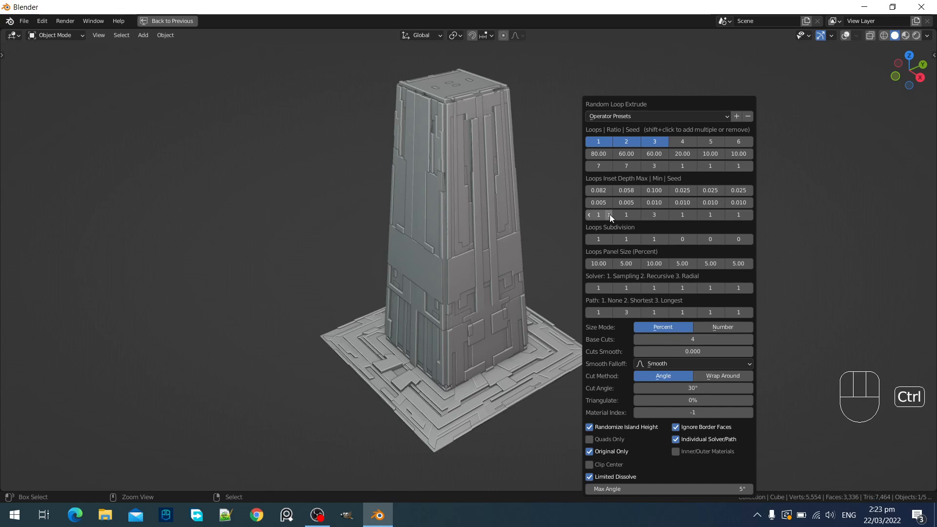
Examine the panels around the tower's top, corners and upper sides up close
{"action": "middle_click_drag", "start_coordinate": [455, 220], "coordinate": [508, 288]}
{"action": "scroll", "coordinate": [482, 195], "scroll_direction": "up", "scroll_amount": 6}
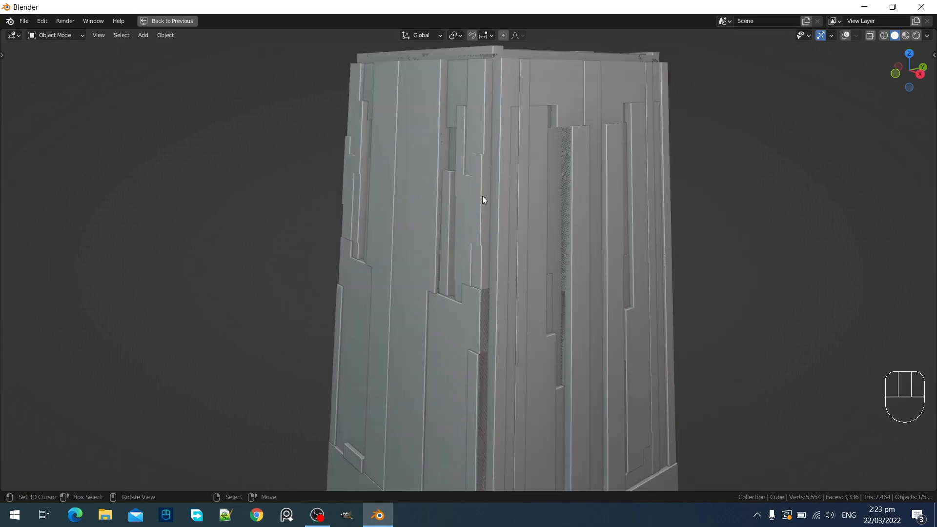
{"action": "middle_click_drag", "start_coordinate": [482, 196], "coordinate": [476, 226]}
{"action": "scroll", "coordinate": [476, 226], "scroll_direction": "up", "scroll_amount": 2}
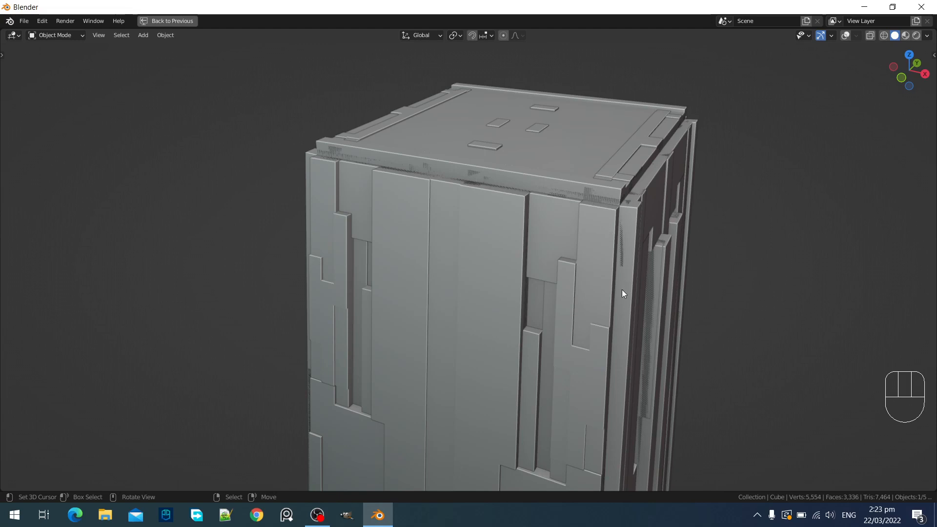
{"action": "scroll", "coordinate": [621, 289], "scroll_direction": "down", "scroll_amount": 10}
{"action": "middle_click_drag", "start_coordinate": [578, 259], "coordinate": [566, 289], "text": "shift"}
{"action": "scroll", "coordinate": [550, 166], "scroll_direction": "up", "scroll_amount": 4}
{"action": "scroll", "coordinate": [509, 209], "scroll_direction": "up", "scroll_amount": 4}
{"action": "scroll", "coordinate": [518, 215], "scroll_direction": "down", "scroll_amount": 1}
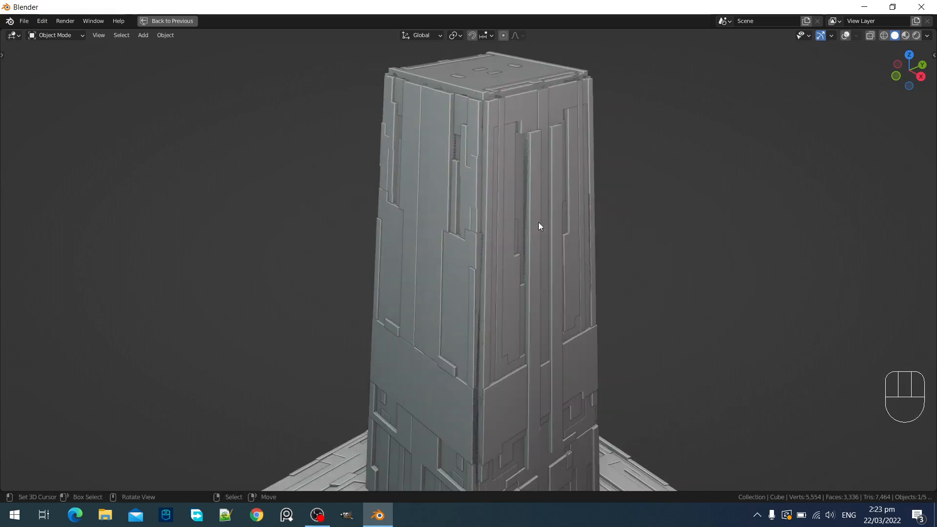
Set the cut angle to 90° for the Angle cut method
{"action": "scroll", "coordinate": [541, 224], "scroll_direction": "down", "scroll_amount": 4}
{"action": "key", "text": "F9"}
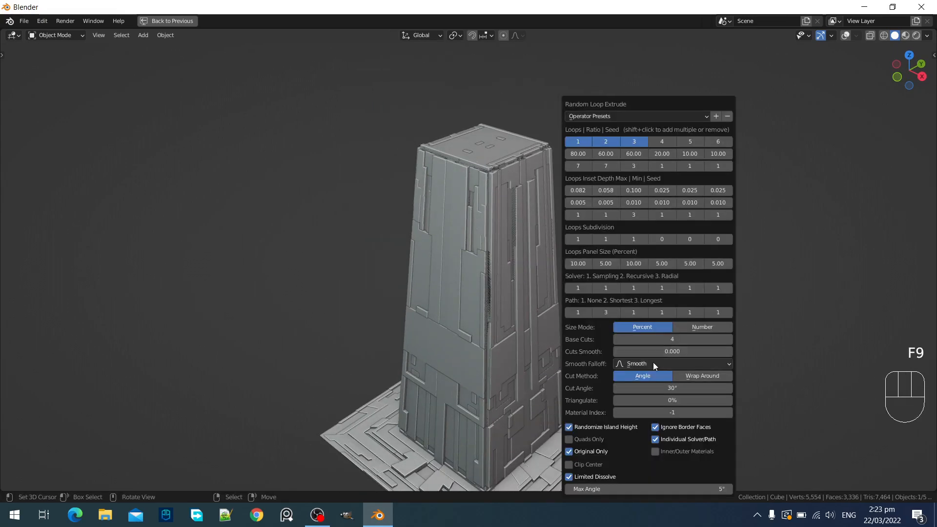
{"action": "left_click", "coordinate": [680, 389]}
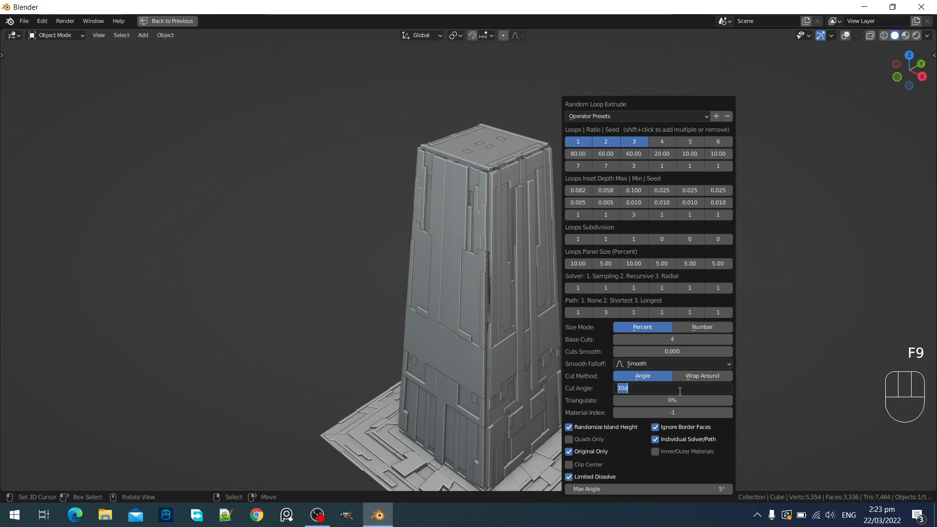
{"action": "type", "text": "90"}
{"action": "key", "text": "Return"}
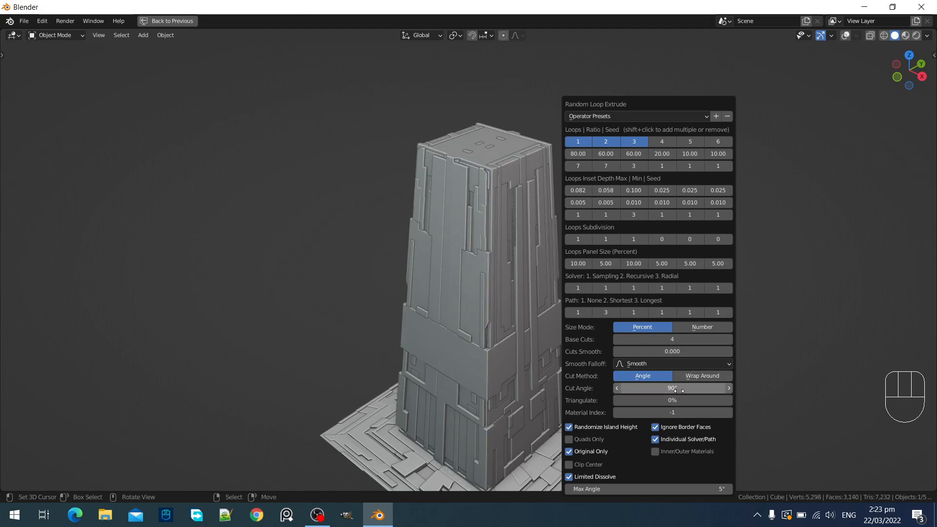
Examine the panelling on the tower's lower sides and flat base up close and from several directions
{"action": "middle_click_drag", "start_coordinate": [479, 344], "coordinate": [497, 189], "text": "shift"}
{"action": "scroll", "coordinate": [503, 190], "scroll_direction": "up", "scroll_amount": 3}
{"action": "middle_click_drag", "start_coordinate": [599, 200], "coordinate": [518, 197]}
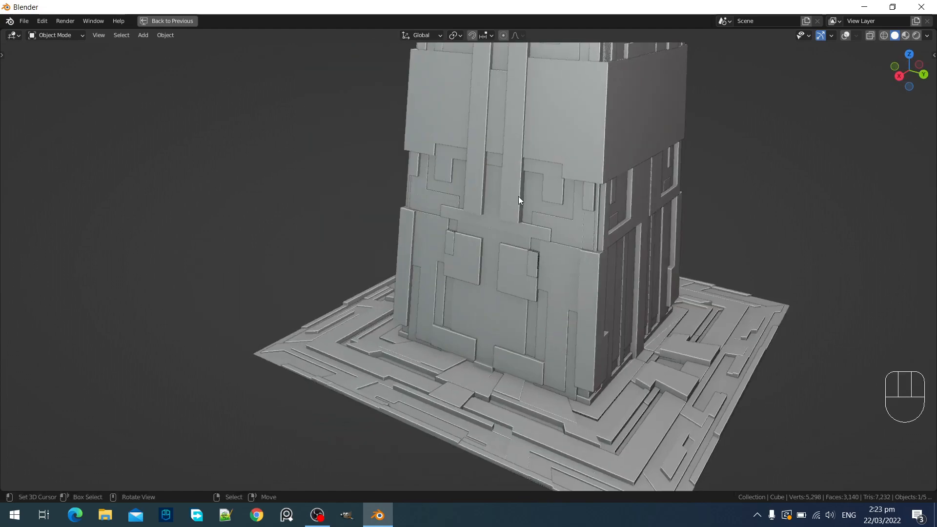
{"action": "scroll", "coordinate": [518, 197], "scroll_direction": "down", "scroll_amount": 2}
{"action": "middle_click_drag", "start_coordinate": [718, 198], "coordinate": [659, 388], "text": "shift"}
{"action": "middle_click_drag", "start_coordinate": [671, 222], "coordinate": [570, 197]}
{"action": "scroll", "coordinate": [569, 197], "scroll_direction": "down", "scroll_amount": 2, "text": "shift"}
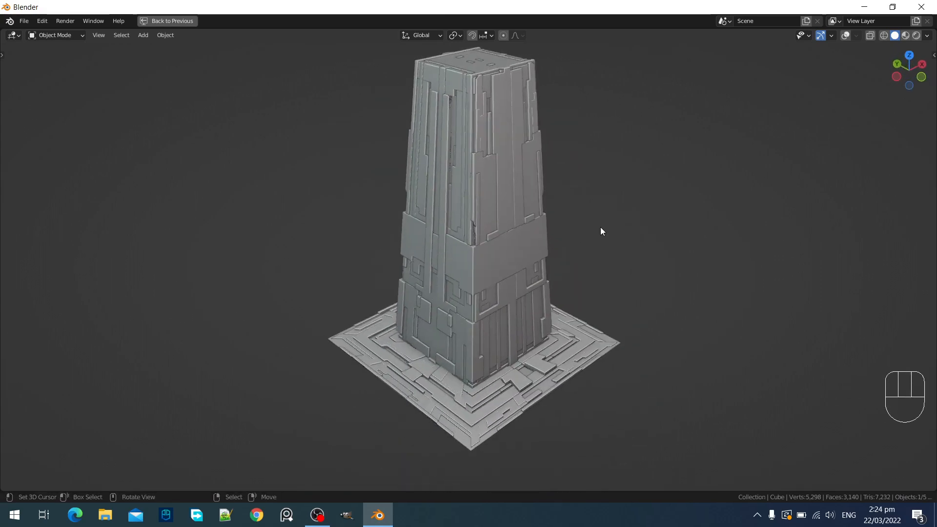
{"action": "middle_click_drag", "start_coordinate": [601, 231], "coordinate": [535, 259]}
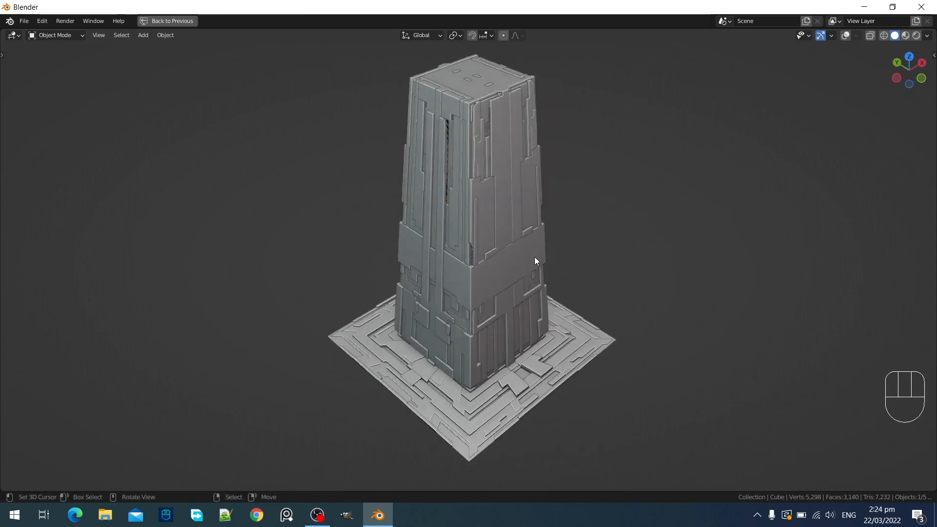
{"action": "scroll", "coordinate": [556, 249], "scroll_direction": "up", "scroll_amount": 2, "text": "shift"}
Set loop 1's ratio seed to 10 in the Random Loop Extrude settings
{"action": "key", "text": "F9"}
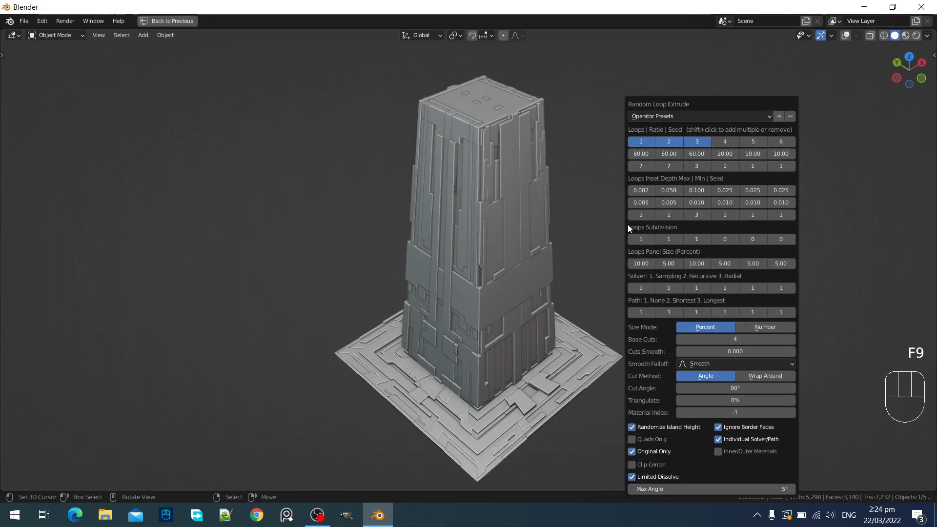
{"action": "key", "text": "ctrl"}
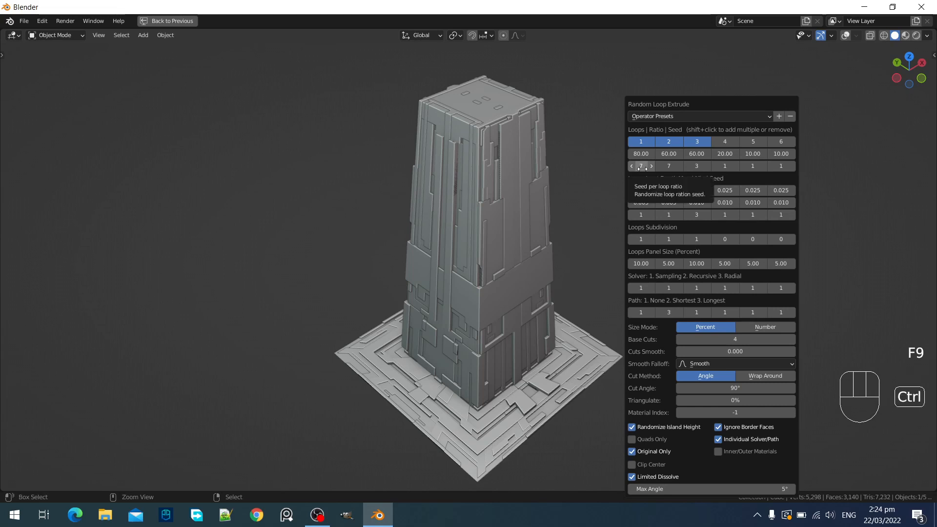
{"action": "scroll", "coordinate": [642, 168], "scroll_direction": "up", "scroll_amount": 1, "text": "ctrl"}
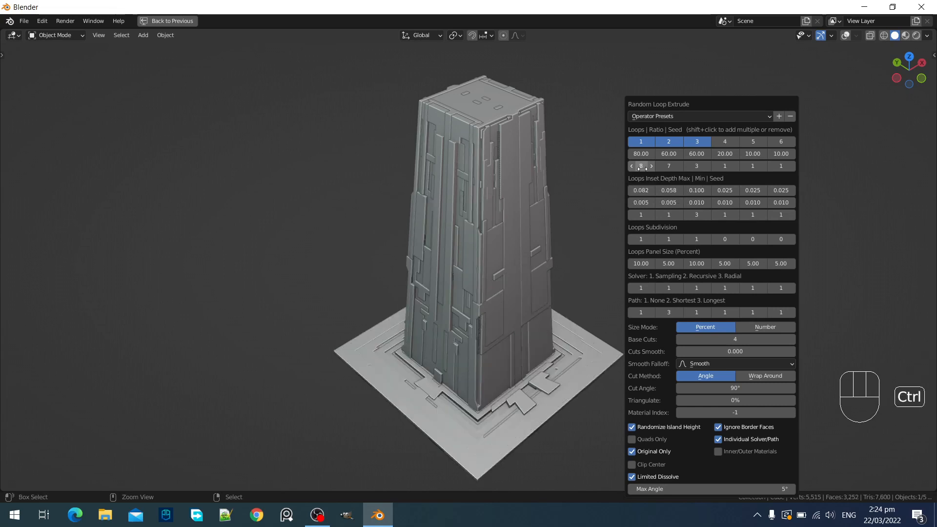
{"action": "scroll", "coordinate": [643, 167], "scroll_direction": "down", "scroll_amount": 1, "text": "ctrl"}
{"action": "scroll", "coordinate": [642, 168], "scroll_direction": "up", "scroll_amount": 1, "text": "ctrl"}
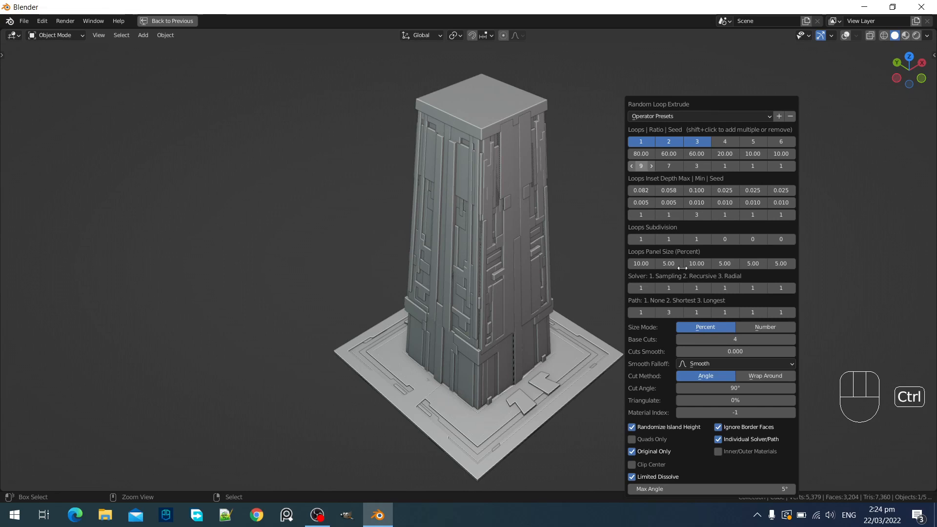
{"action": "scroll", "coordinate": [642, 168], "scroll_direction": "up", "scroll_amount": 2, "text": "ctrl"}
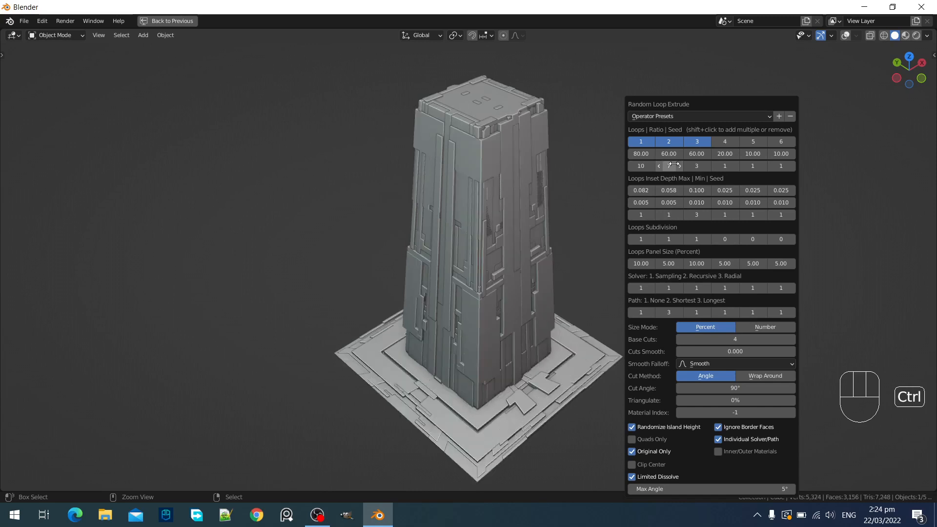
Try another ratio seed for loop 2, keep it at 7, and set loop 3's ratio seed to 5
{"action": "scroll", "coordinate": [674, 165], "scroll_direction": "up", "scroll_amount": 1, "text": "ctrl"}
{"action": "scroll", "coordinate": [674, 165], "scroll_direction": "down", "scroll_amount": 1, "text": "ctrl"}
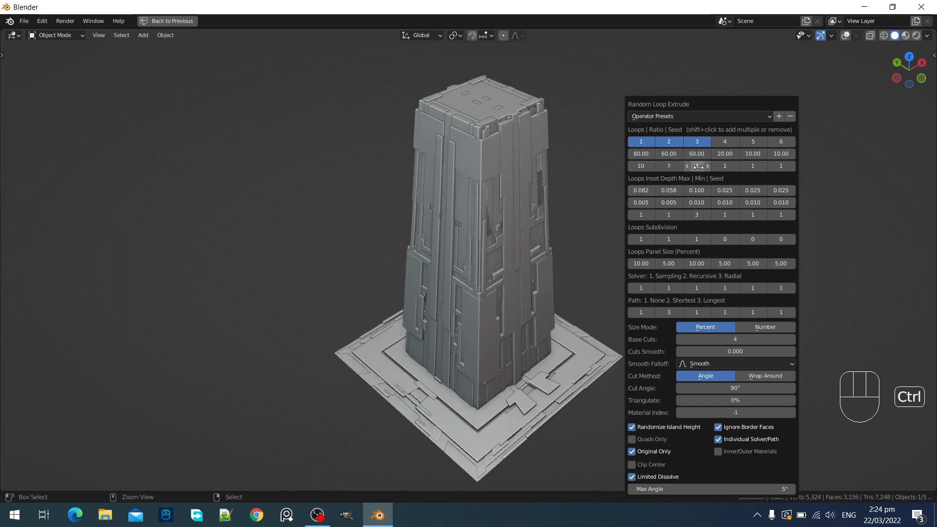
{"action": "scroll", "coordinate": [698, 167], "scroll_direction": "up", "scroll_amount": 1, "text": "ctrl"}
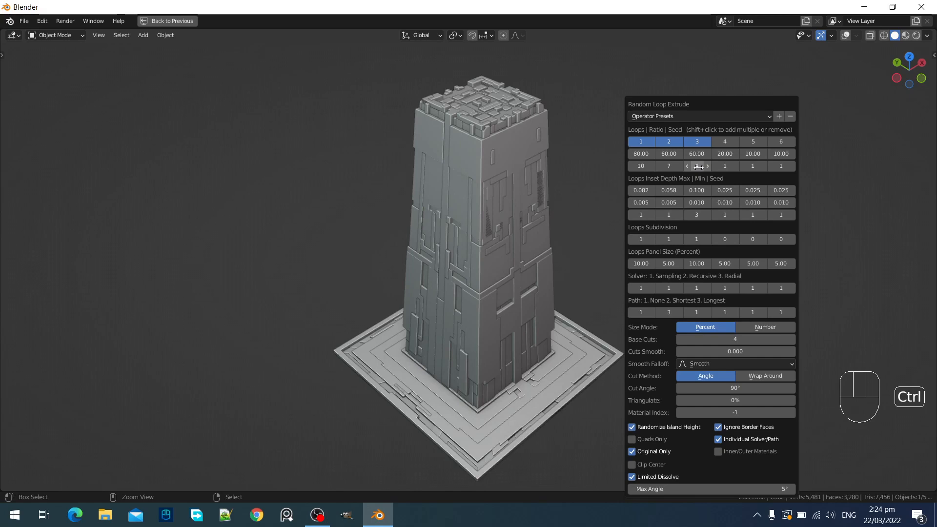
{"action": "scroll", "coordinate": [698, 167], "scroll_direction": "up", "scroll_amount": 1, "text": "ctrl"}
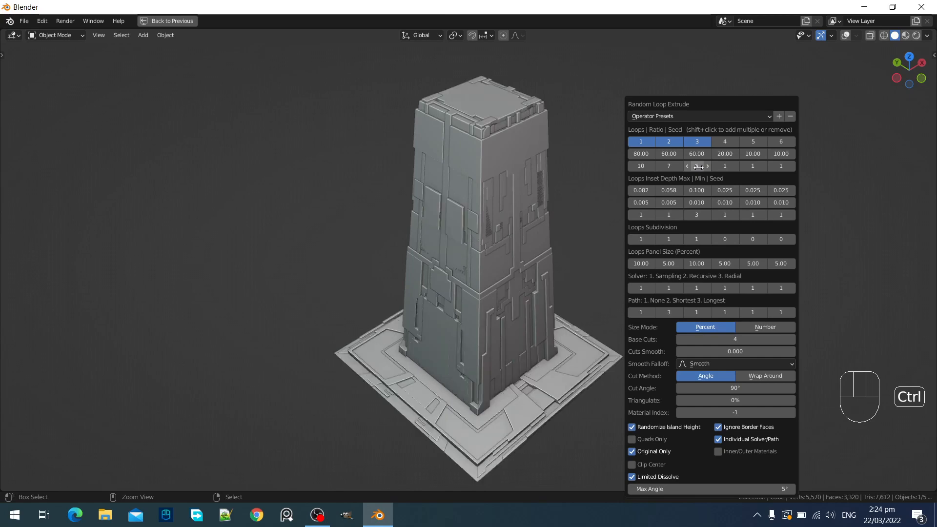
{"action": "middle_click_drag", "start_coordinate": [576, 211], "coordinate": [705, 234]}
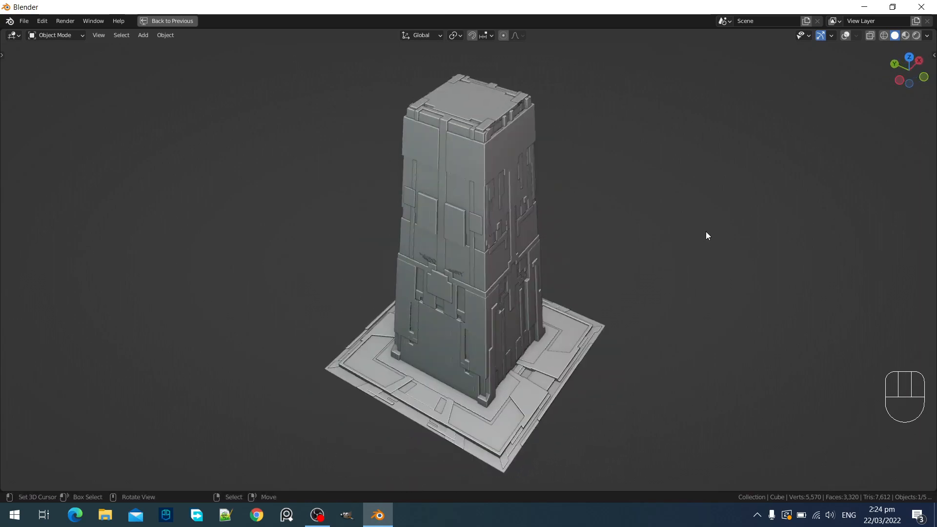
Set the inset depth seed to 3 for loop 2 and to 2 for loop 1
{"action": "key", "text": "F9"}
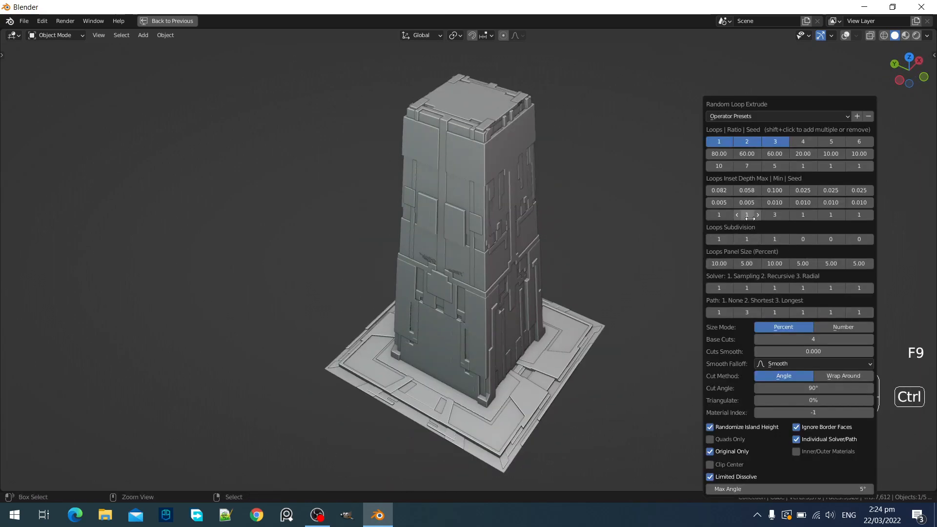
{"action": "scroll", "coordinate": [750, 218], "scroll_direction": "up", "scroll_amount": 2, "text": "ctrl"}
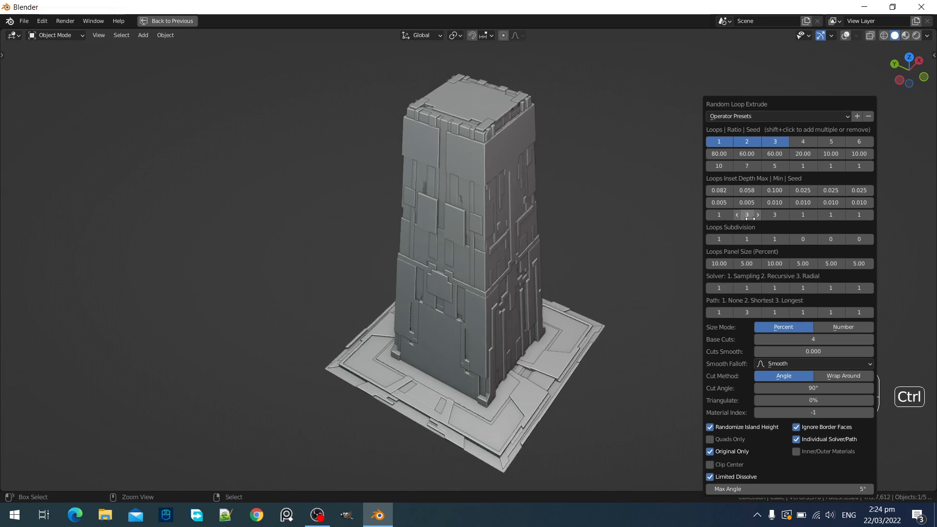
{"action": "scroll", "coordinate": [717, 214], "scroll_direction": "up", "scroll_amount": 1, "text": "ctrl"}
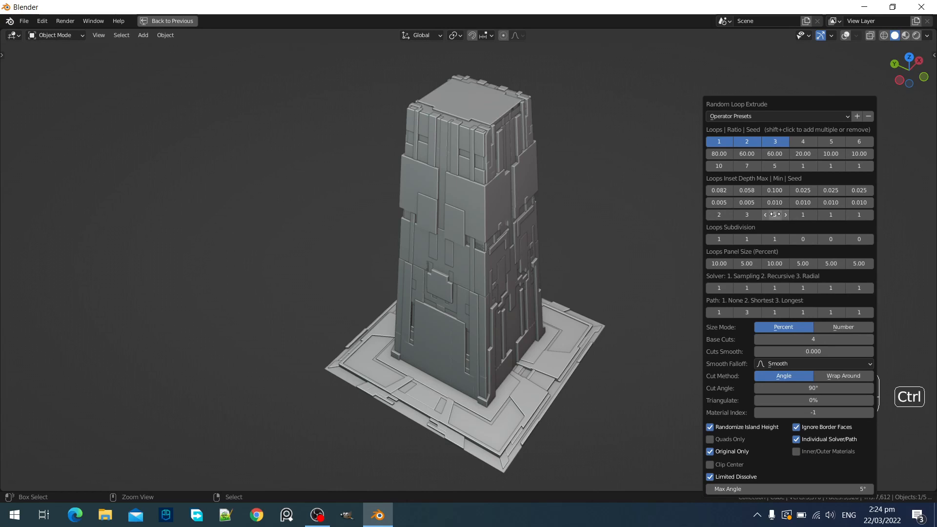
Step through inset depth seeds for loop 3 and set it to 10
{"action": "scroll", "coordinate": [775, 214], "scroll_direction": "up", "scroll_amount": 1, "text": "ctrl"}
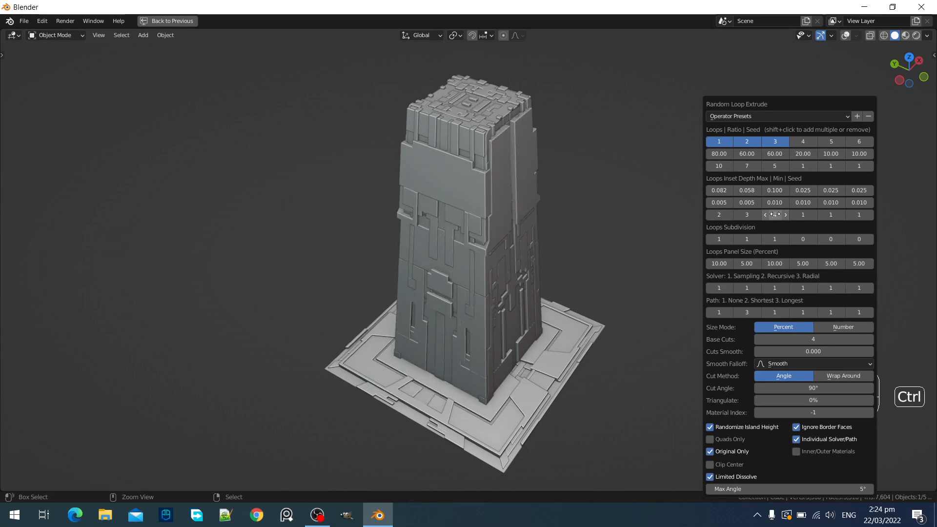
{"action": "scroll", "coordinate": [775, 215], "scroll_direction": "up", "scroll_amount": 1, "text": "ctrl"}
{"action": "scroll", "coordinate": [775, 214], "scroll_direction": "up", "scroll_amount": 1, "text": "ctrl"}
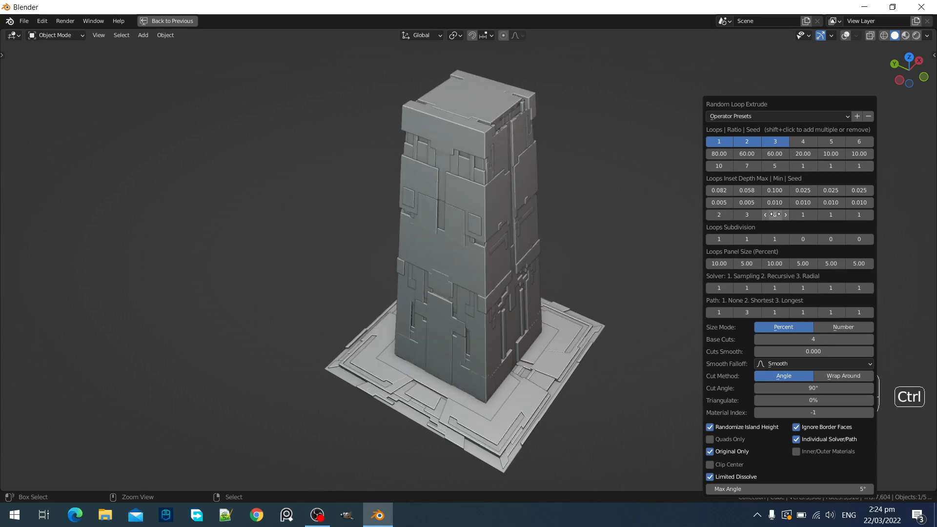
{"action": "scroll", "coordinate": [775, 214], "scroll_direction": "up", "scroll_amount": 1, "text": "ctrl"}
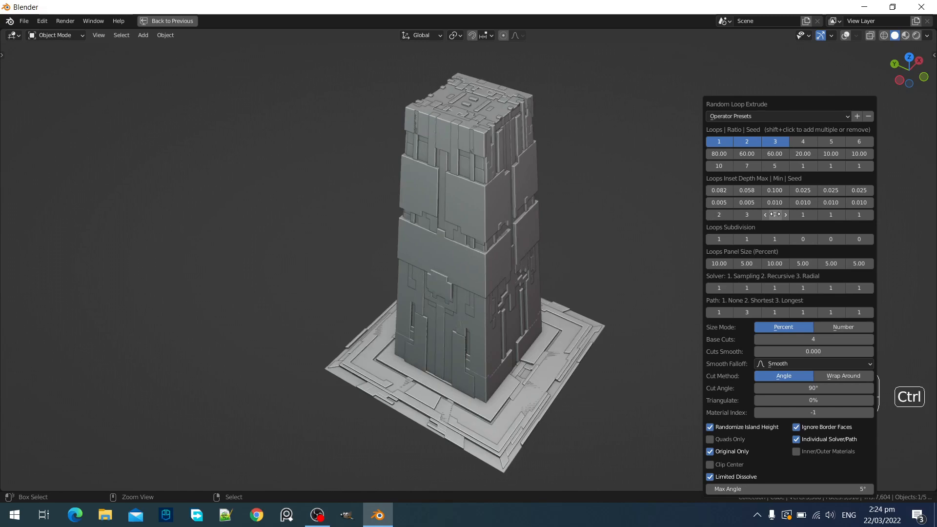
{"action": "scroll", "coordinate": [775, 215], "scroll_direction": "up", "scroll_amount": 1, "text": "ctrl"}
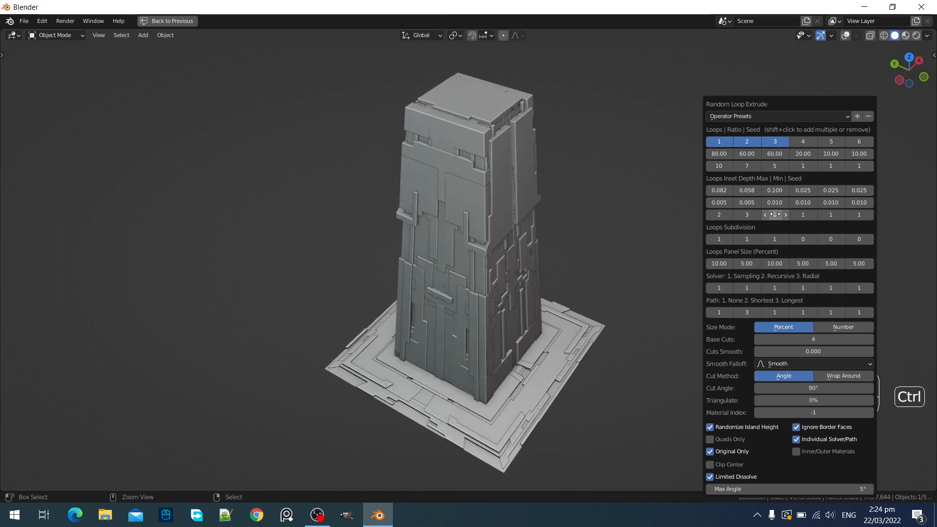
{"action": "scroll", "coordinate": [776, 214], "scroll_direction": "up", "scroll_amount": 1, "text": "ctrl"}
{"action": "scroll", "coordinate": [775, 214], "scroll_direction": "up", "scroll_amount": 1, "text": "ctrl"}
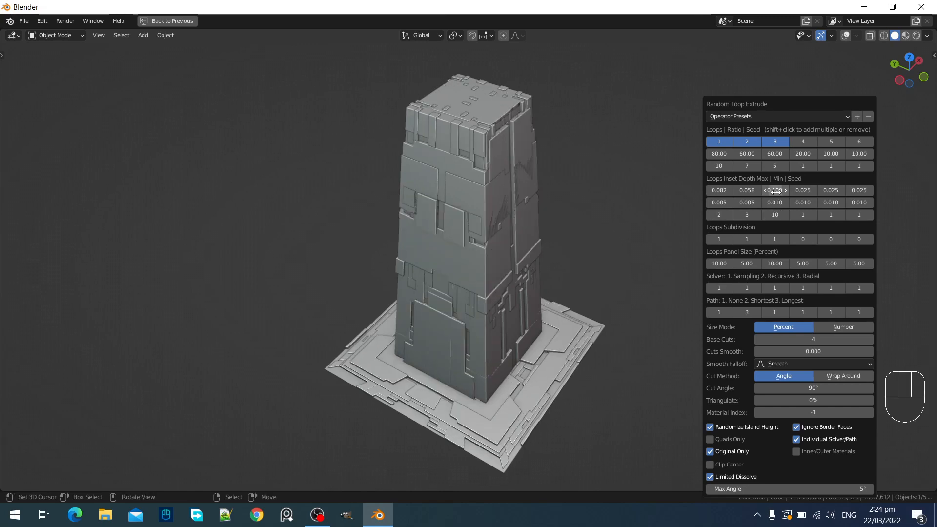
Set loop 3's maximum inset depth to 0.07
{"action": "left_click", "coordinate": [776, 191]}
{"action": "type", "text": "0.07"}
{"action": "key", "text": "Return"}
{"action": "middle_click_drag", "start_coordinate": [643, 215], "coordinate": [632, 260]}
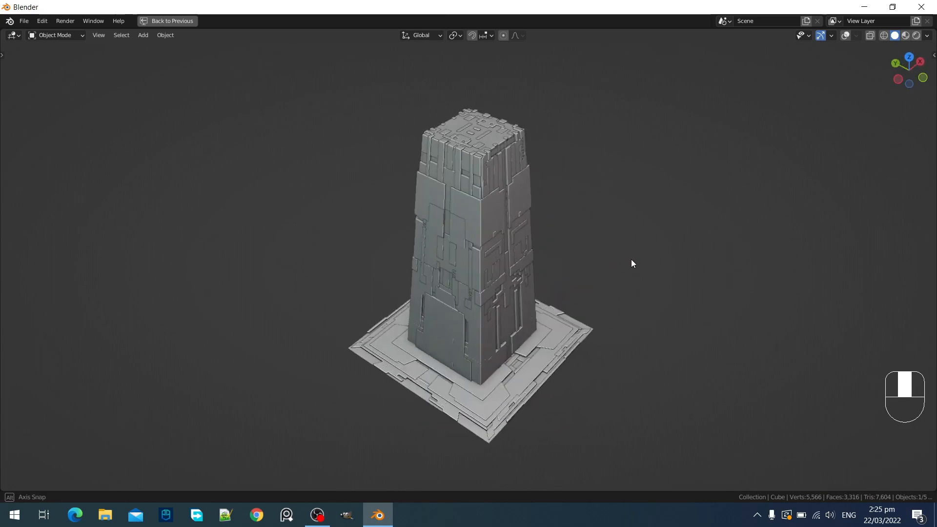
Try other inset depth seeds for loops 1 and 2
{"action": "key", "text": "F9"}
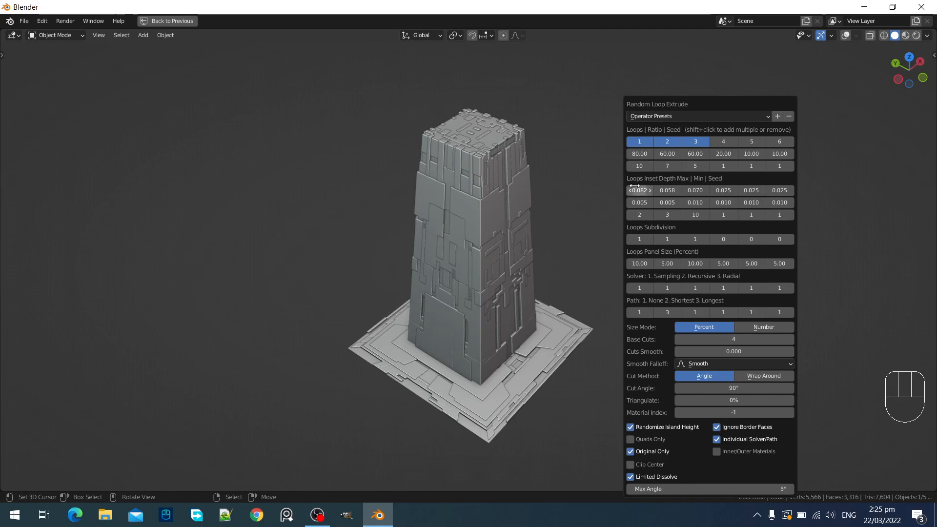
{"action": "key", "text": "ctrl"}
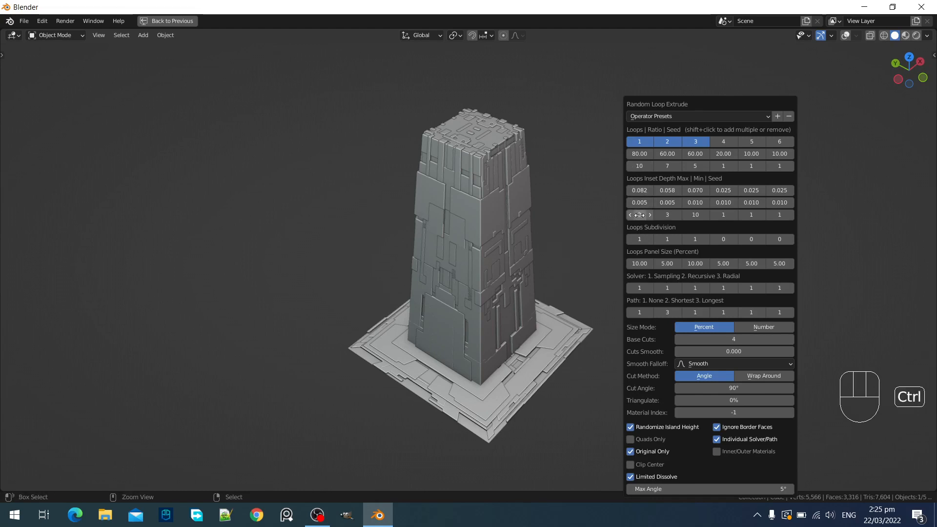
{"action": "scroll", "coordinate": [639, 215], "scroll_direction": "up", "scroll_amount": 1, "text": "ctrl"}
{"action": "scroll", "coordinate": [640, 214], "scroll_direction": "up", "scroll_amount": 1, "text": "ctrl"}
{"action": "scroll", "coordinate": [670, 215], "scroll_direction": "up", "scroll_amount": 1, "text": "ctrl"}
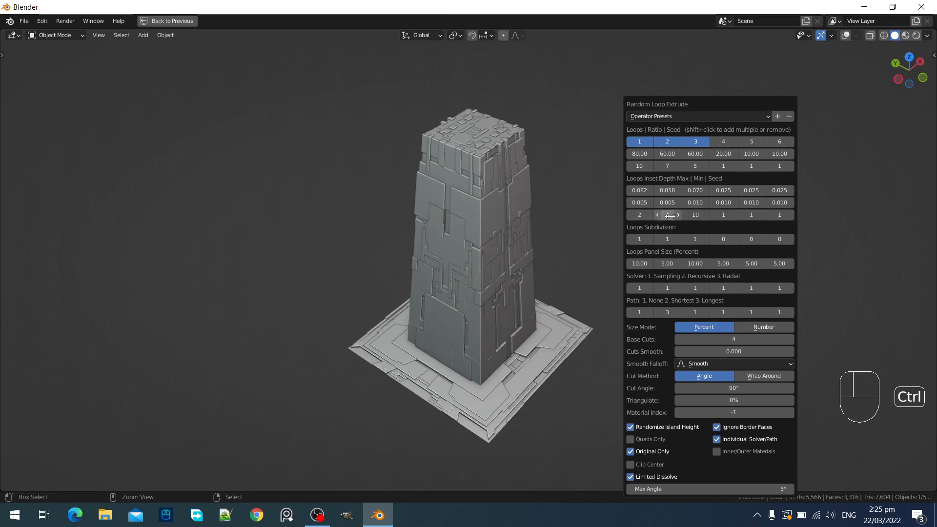
{"action": "scroll", "coordinate": [670, 215], "scroll_direction": "up", "scroll_amount": 1, "text": "ctrl"}
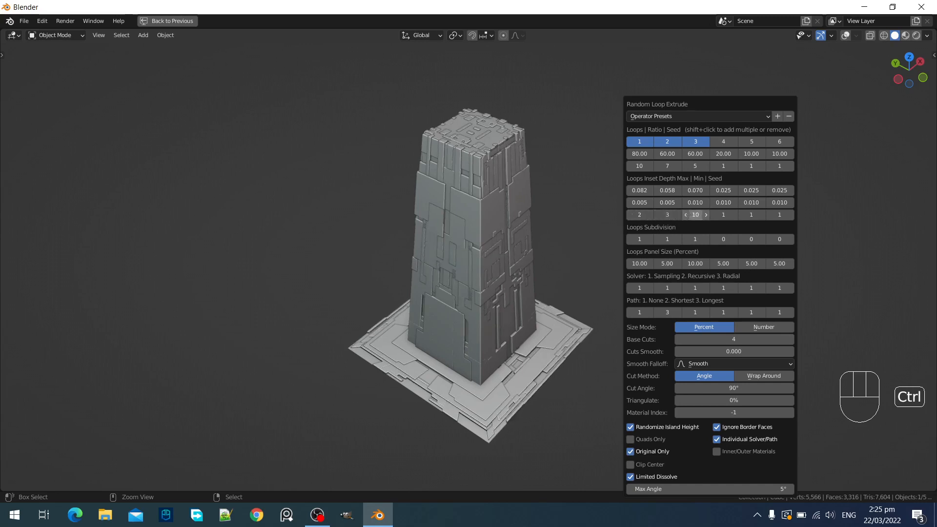
Set loop 3's inset depth seed to 11 and its panel size to 8 percent
{"action": "scroll", "coordinate": [694, 215], "scroll_direction": "up", "scroll_amount": 1, "text": "ctrl"}
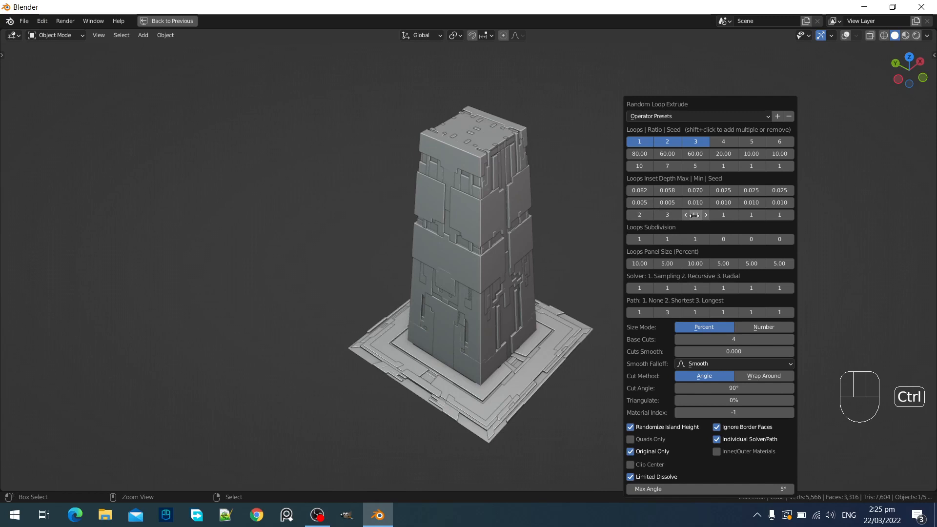
{"action": "scroll", "coordinate": [694, 215], "scroll_direction": "up", "scroll_amount": 1, "text": "ctrl"}
{"action": "scroll", "coordinate": [694, 215], "scroll_direction": "up", "scroll_amount": 1, "text": "ctrl"}
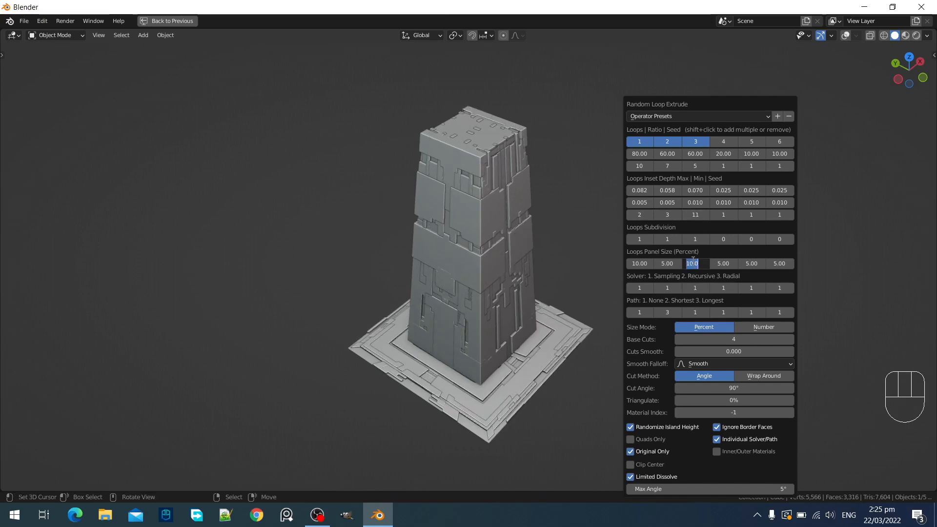
{"action": "scroll", "coordinate": [693, 261], "scroll_direction": "down", "scroll_amount": 2, "text": "ctrl"}
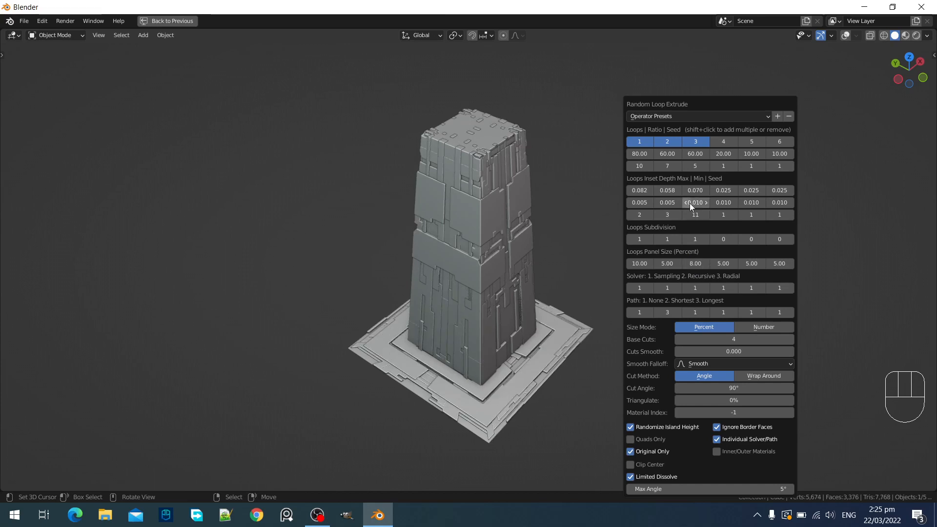
Compare further inset depth seeds for loop 3 and set it to 12
{"action": "scroll", "coordinate": [695, 214], "scroll_direction": "up", "scroll_amount": 1, "text": "ctrl"}
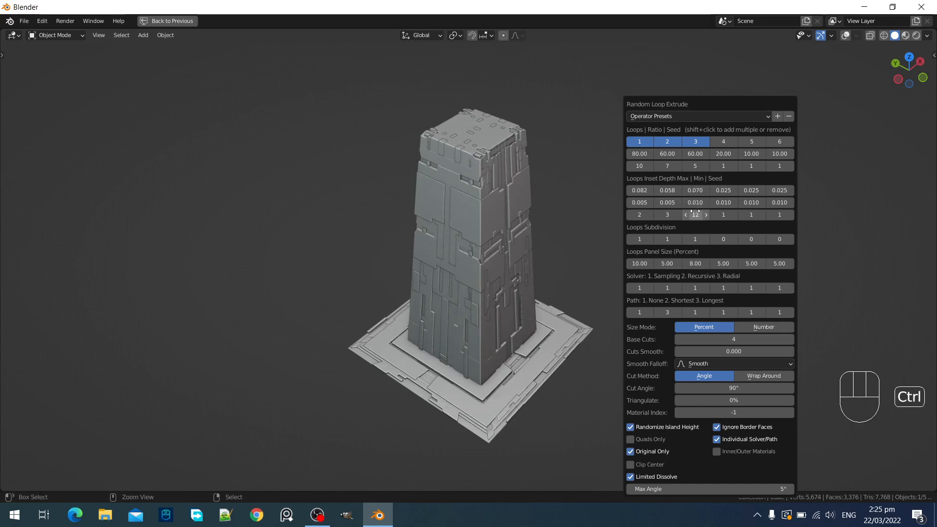
{"action": "scroll", "coordinate": [695, 215], "scroll_direction": "up", "scroll_amount": 1, "text": "ctrl"}
{"action": "scroll", "coordinate": [695, 215], "scroll_direction": "down", "scroll_amount": 1, "text": "ctrl"}
Examine the panels on the tower's top, upper corners and full height up close
{"action": "scroll", "coordinate": [490, 252], "scroll_direction": "down", "scroll_amount": 2}
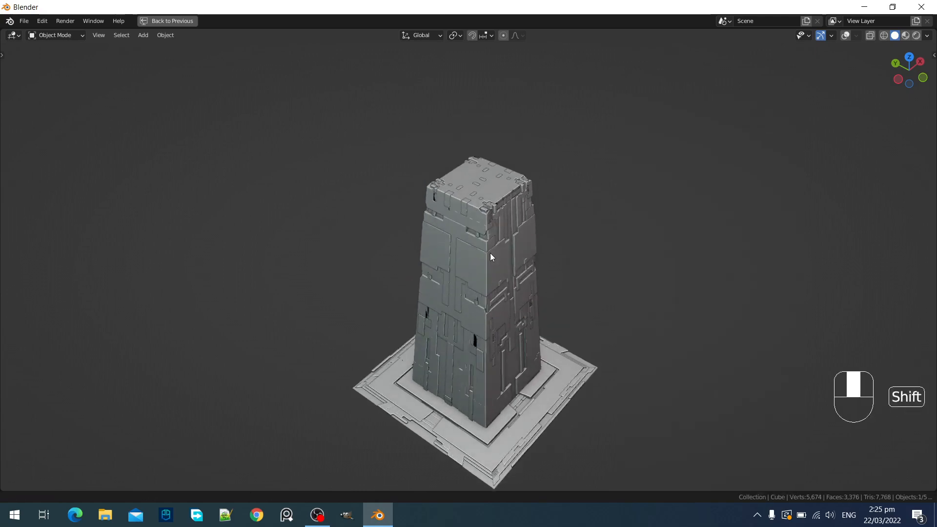
{"action": "scroll", "coordinate": [487, 251], "scroll_direction": "up", "scroll_amount": 6}
{"action": "middle_click_drag", "start_coordinate": [482, 241], "coordinate": [526, 324], "text": "shift"}
{"action": "scroll", "coordinate": [481, 259], "scroll_direction": "up", "scroll_amount": 2}
{"action": "middle_click_drag", "start_coordinate": [481, 259], "coordinate": [481, 254]}
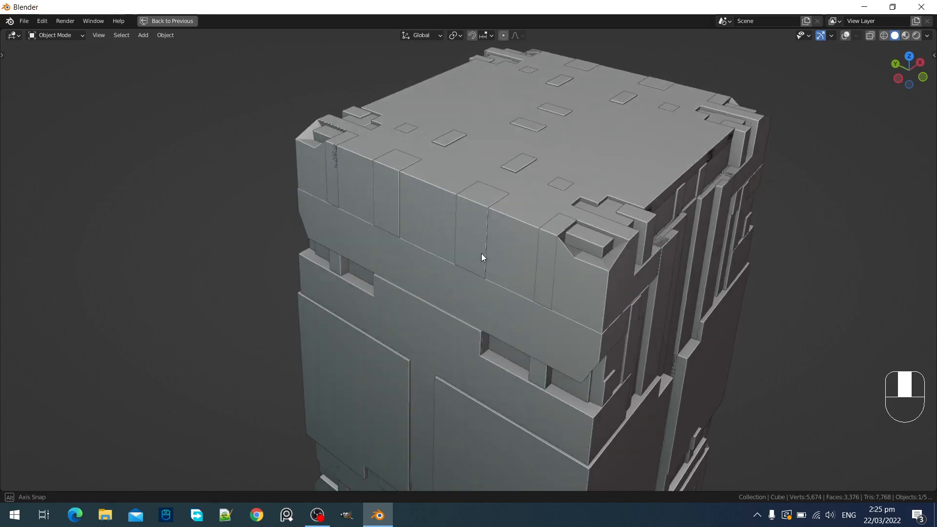
{"action": "scroll", "coordinate": [473, 221], "scroll_direction": "down", "scroll_amount": 6}
{"action": "middle_click_drag", "start_coordinate": [561, 336], "coordinate": [551, 264], "text": "shift"}
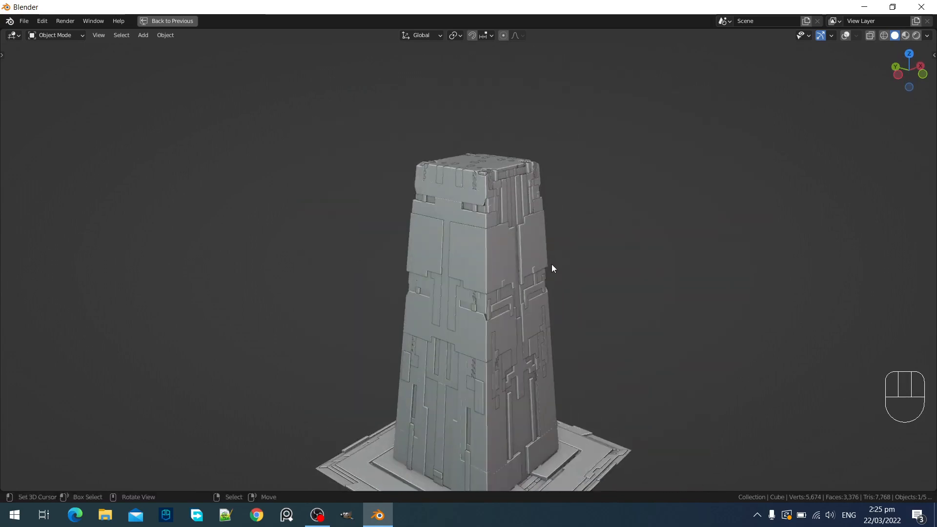
{"action": "scroll", "coordinate": [551, 265], "scroll_direction": "up", "scroll_amount": 1}
{"action": "middle_click_drag", "start_coordinate": [532, 383], "coordinate": [542, 256], "text": "shift"}
{"action": "scroll", "coordinate": [594, 274], "scroll_direction": "down", "scroll_amount": 1}
{"action": "middle_click_drag", "start_coordinate": [594, 274], "coordinate": [596, 278], "text": "shift"}
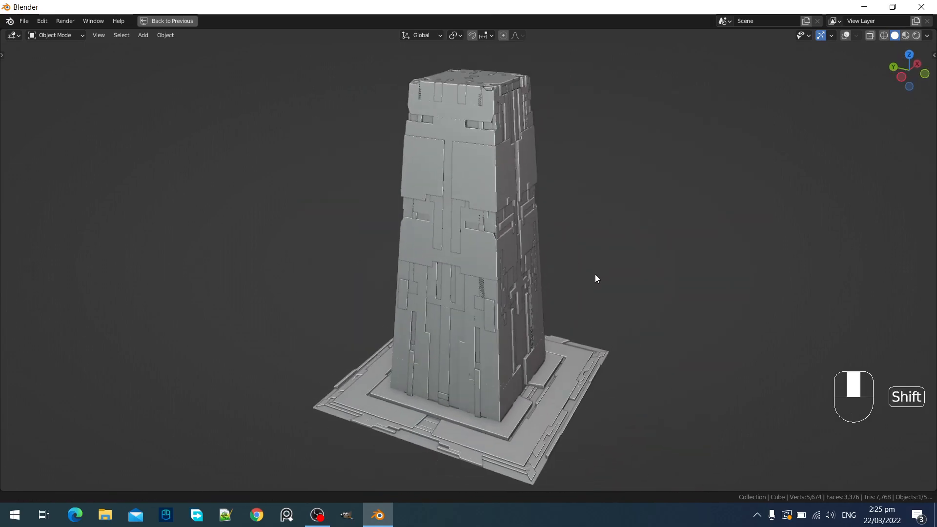
Set loop 3's inset depth seed to 13
{"action": "key", "text": "F9"}
{"action": "key", "text": "ctrl"}
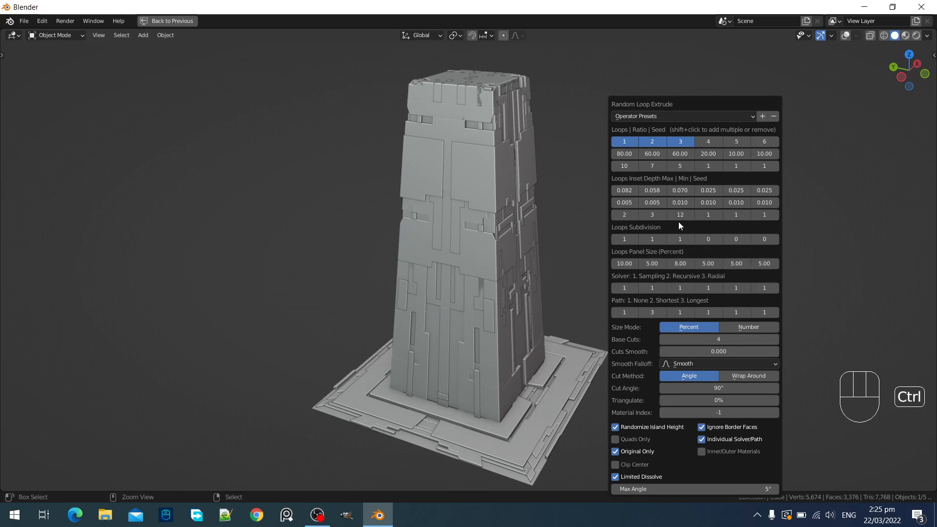
{"action": "scroll", "coordinate": [676, 214], "scroll_direction": "up", "scroll_amount": 1, "text": "ctrl"}
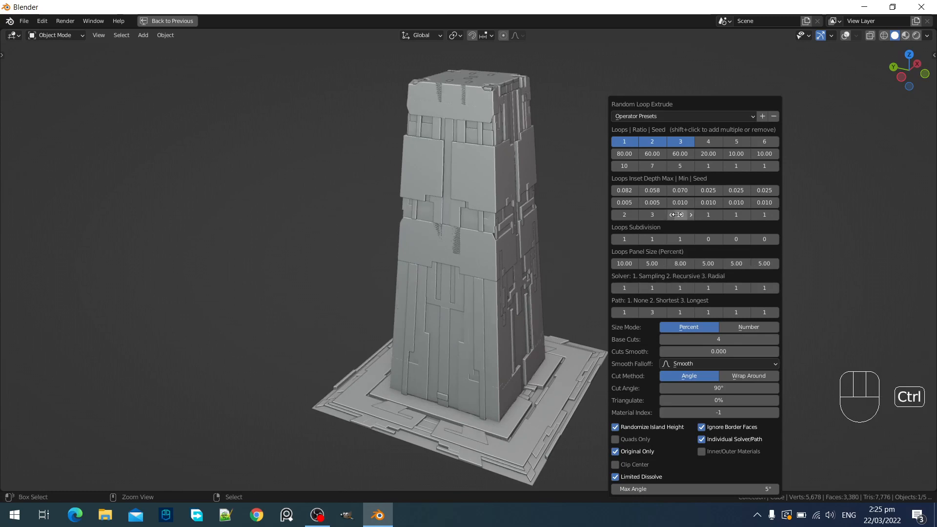
Set loop 3's inset depth seed to 14 and its maximum inset depth to 0.1
{"action": "scroll", "coordinate": [676, 215], "scroll_direction": "up", "scroll_amount": 1, "text": "ctrl"}
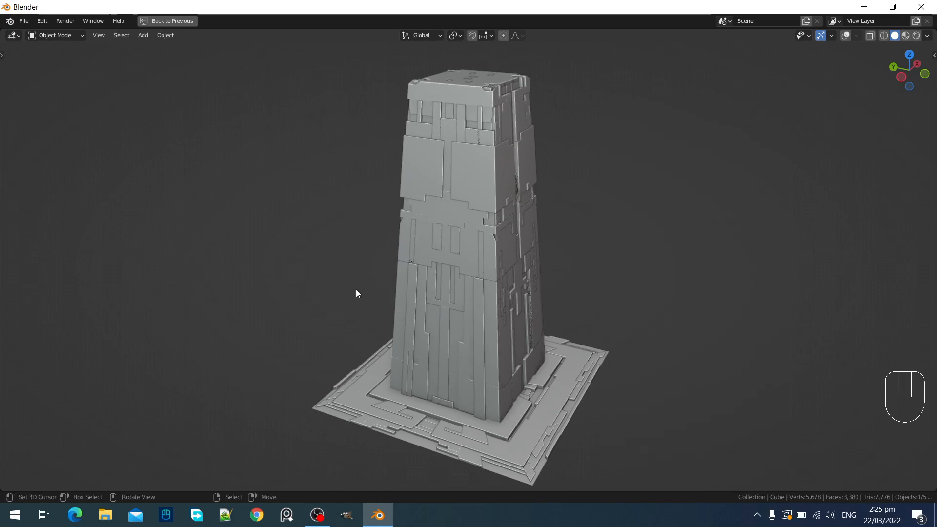
{"action": "middle_click_drag", "start_coordinate": [356, 292], "coordinate": [452, 266]}
{"action": "key", "text": "F9"}
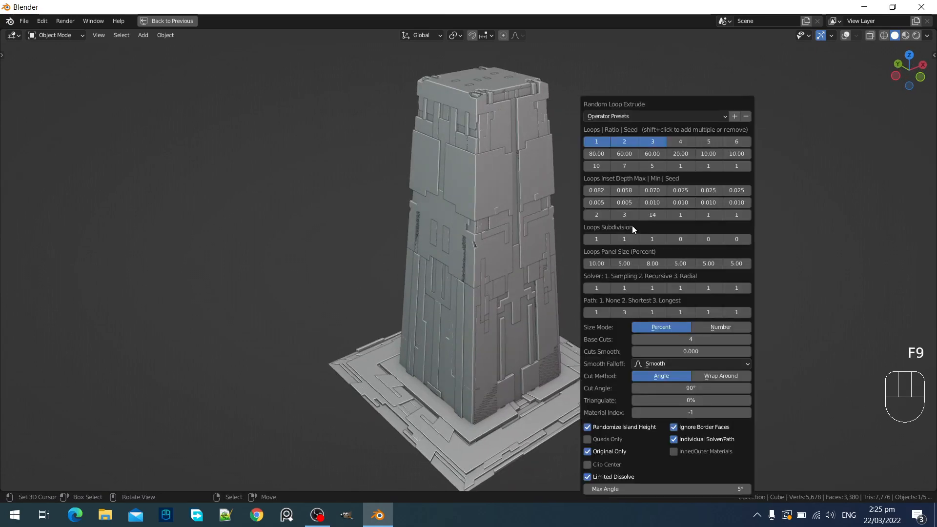
{"action": "left_click", "coordinate": [664, 195]}
{"action": "type", "text": "0.1"}
{"action": "key", "text": "Return"}
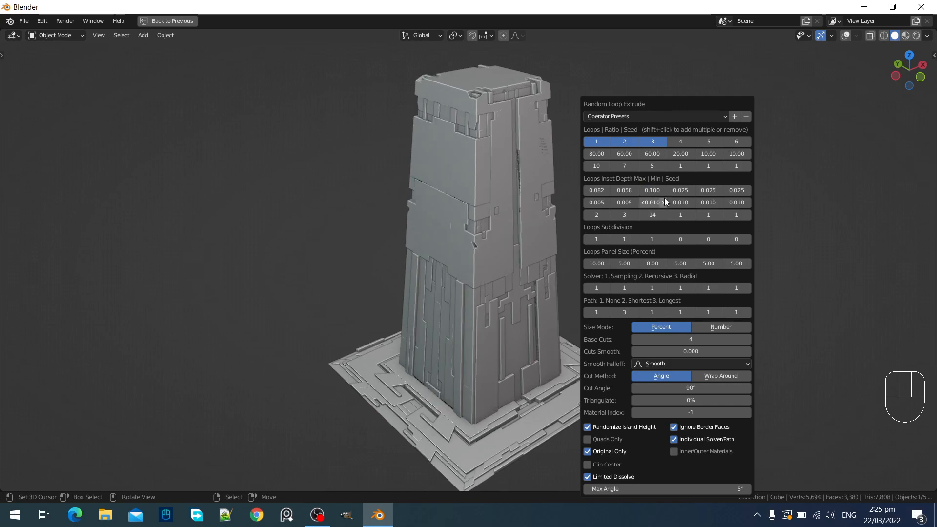
Set loop 3's panel size to 5 percent
{"action": "left_click", "coordinate": [653, 263]}
{"action": "type", "text": "5"}
{"action": "key", "text": "Return"}
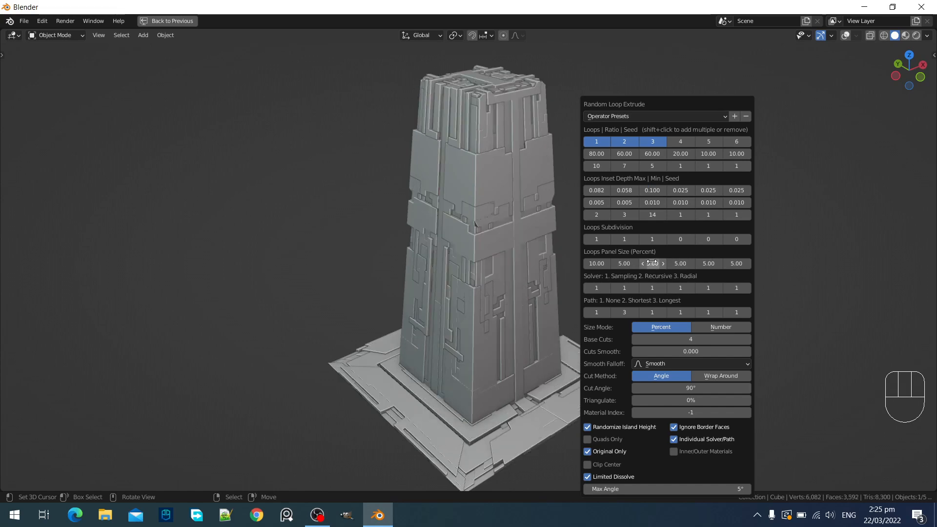
Compare further inset depth seeds for loop 3, set it to 17 and check the tower
{"action": "mouse_move", "coordinate": [525, 216]}
{"action": "middle_mouse_down"}
{"action": "mouse_move", "coordinate": [533, 252]}
{"action": "mouse_move", "coordinate": [522, 205]}
{"action": "middle_mouse_up"}
{"action": "key", "text": "F9"}
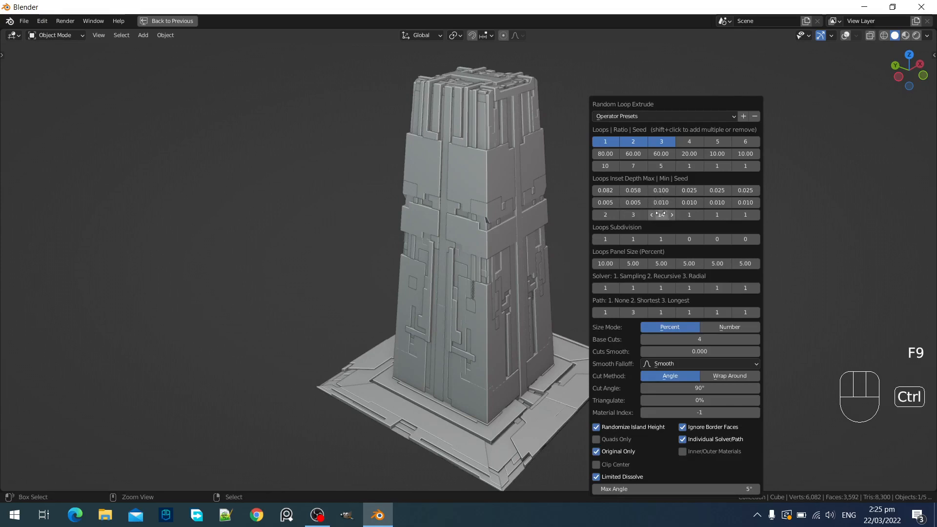
{"action": "scroll", "coordinate": [661, 214], "scroll_direction": "up", "scroll_amount": 1, "text": "ctrl"}
{"action": "scroll", "coordinate": [661, 214], "scroll_direction": "up", "scroll_amount": 1, "text": "ctrl"}
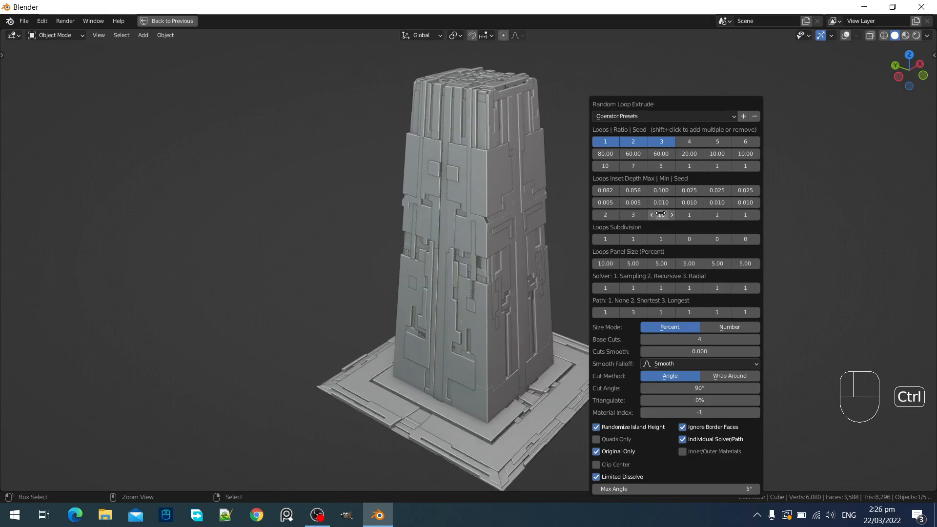
{"action": "scroll", "coordinate": [661, 214], "scroll_direction": "up", "scroll_amount": 1, "text": "ctrl"}
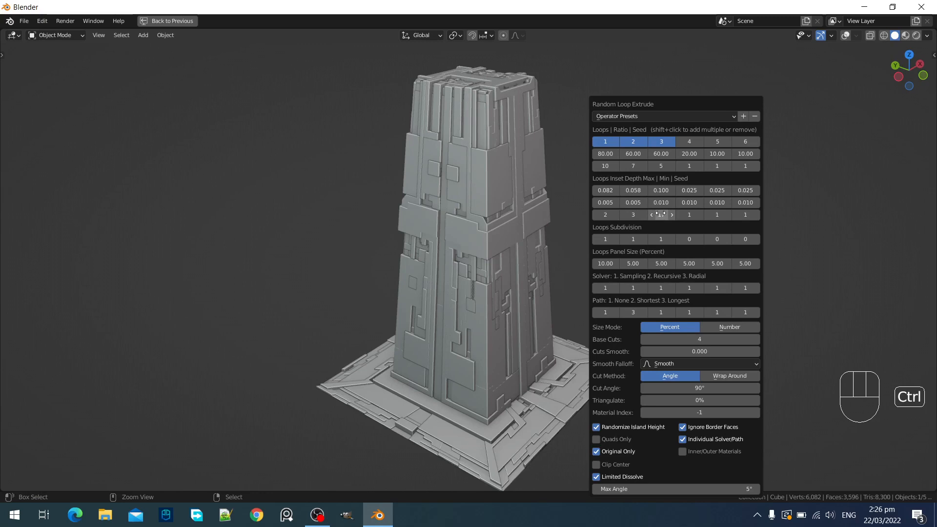
{"action": "scroll", "coordinate": [661, 214], "scroll_direction": "up", "scroll_amount": 1, "text": "ctrl"}
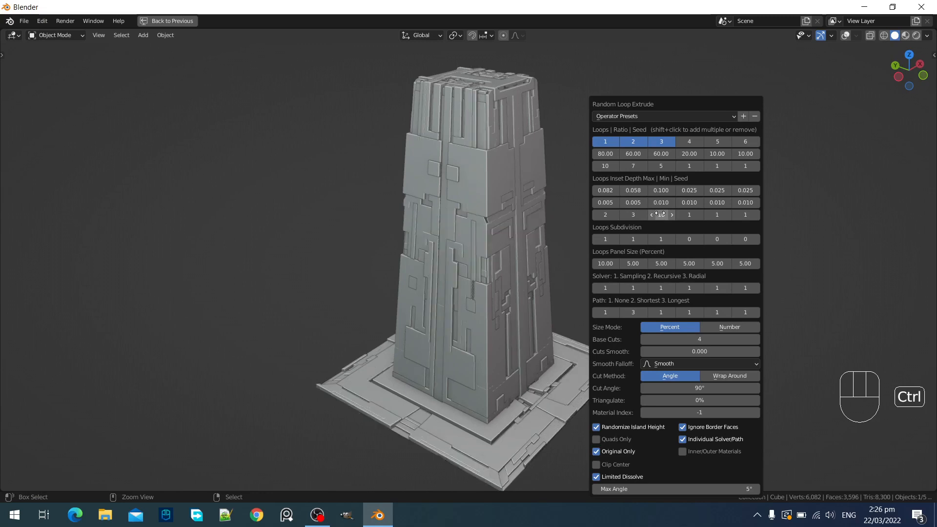
{"action": "scroll", "coordinate": [660, 214], "scroll_direction": "up", "scroll_amount": 1, "text": "ctrl"}
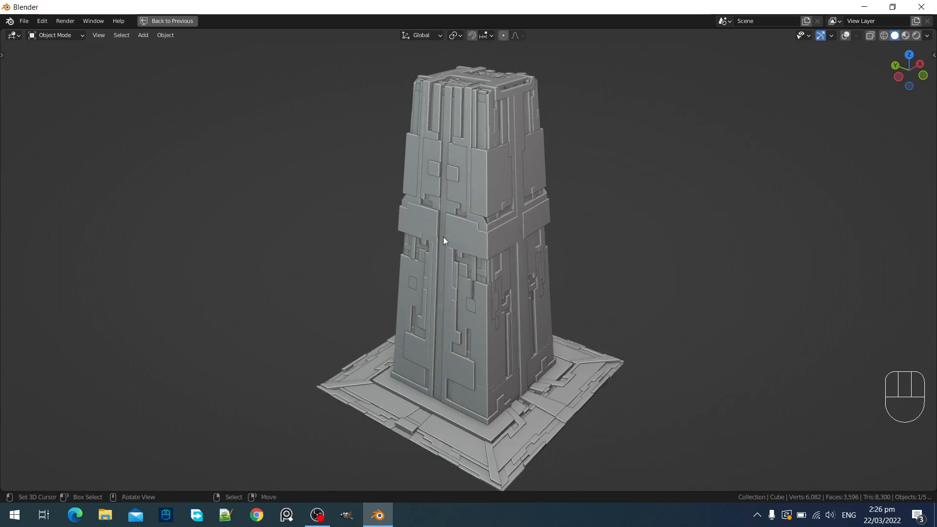
{"action": "middle_click_drag", "start_coordinate": [443, 236], "coordinate": [509, 244]}
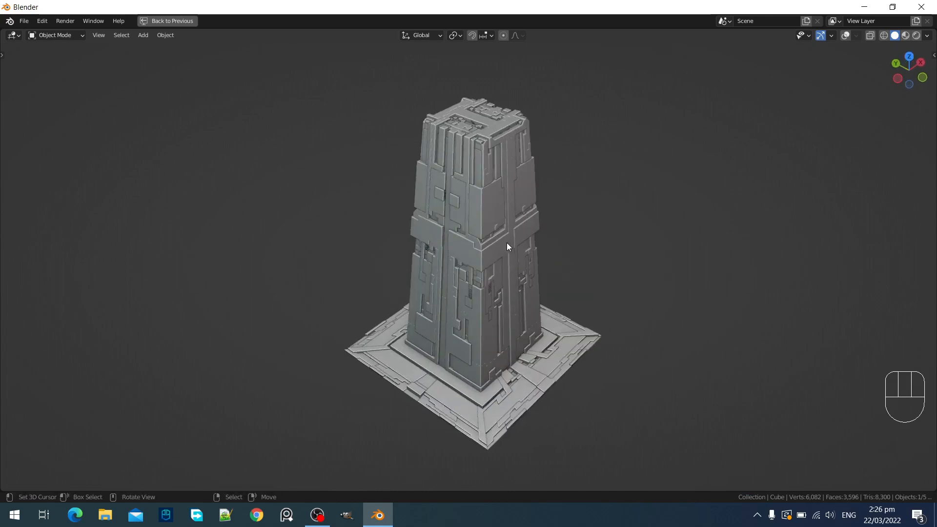
{"action": "middle_click_drag", "start_coordinate": [429, 293], "coordinate": [456, 274]}
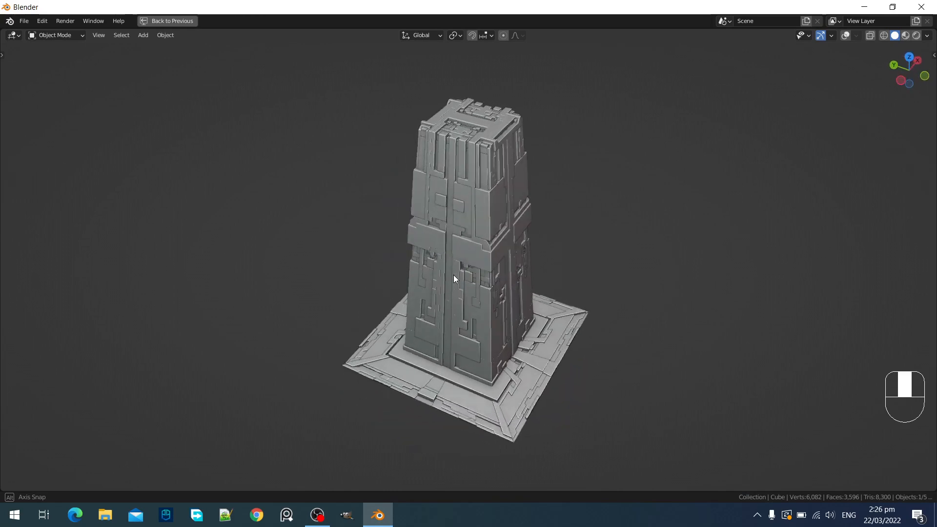
Save the current Random Loop Extrude settings as an operator preset named 3L4BC_ORIG
{"action": "key", "text": "F9"}
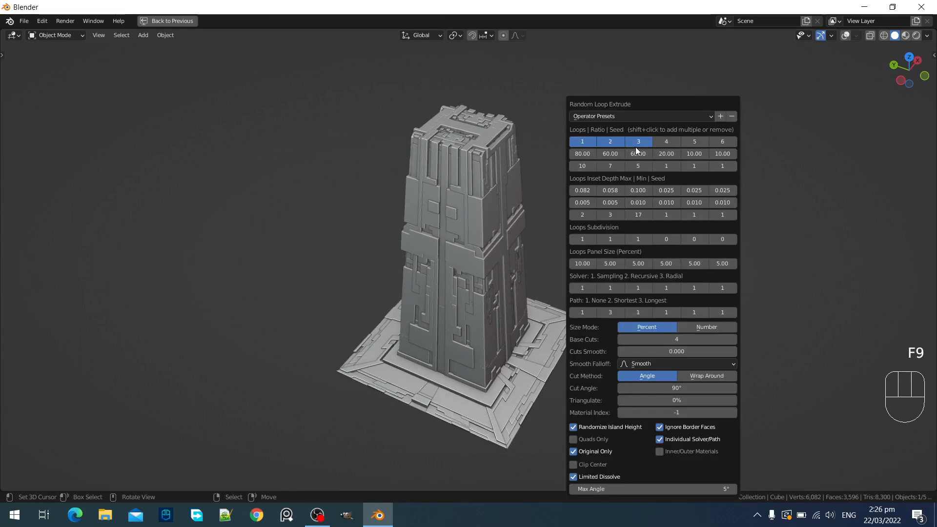
{"action": "left_click", "coordinate": [719, 117]}
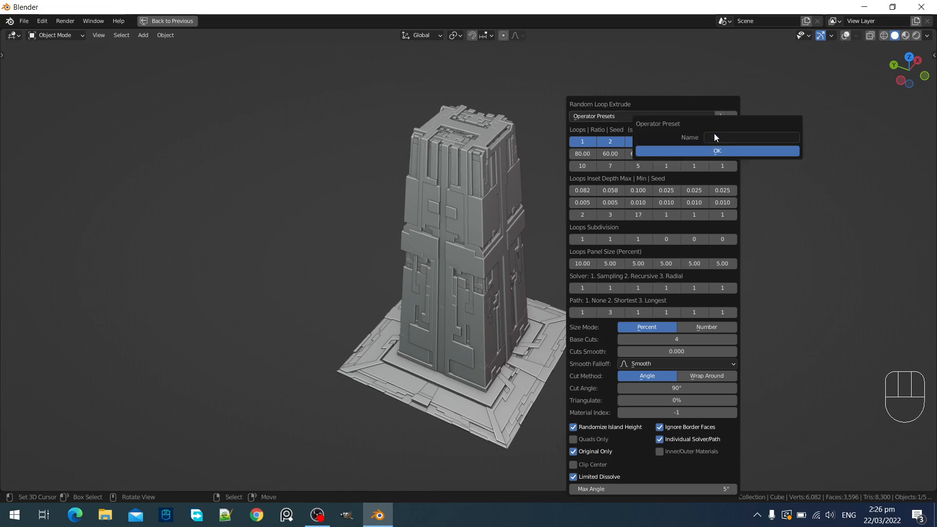
{"action": "left_click", "coordinate": [714, 138]}
{"action": "type", "text": "3"}
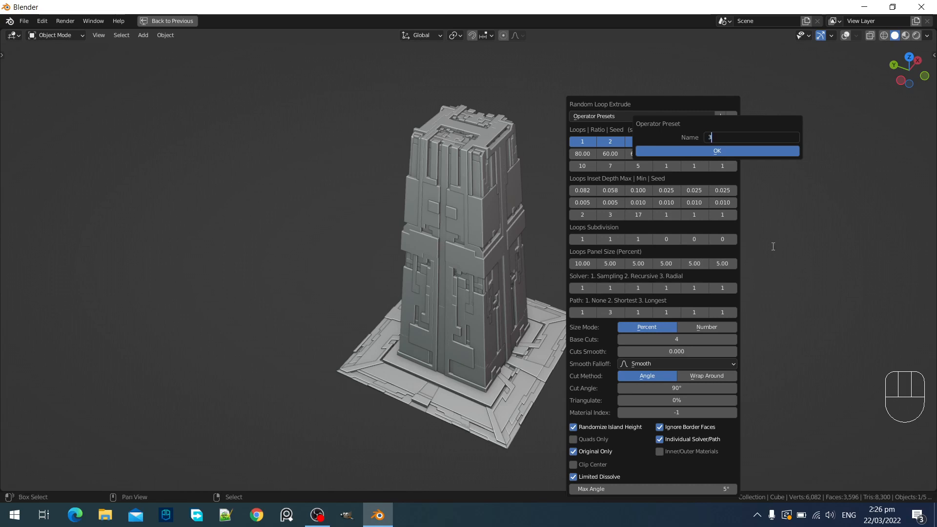
{"action": "type", "text": "L"}
{"action": "key", "text": "shift"}
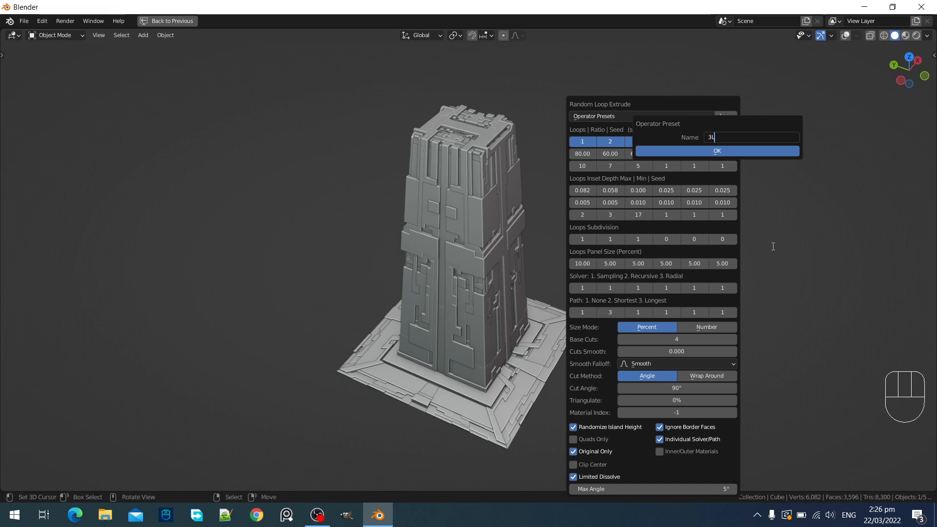
{"action": "type", "text": "4B"}
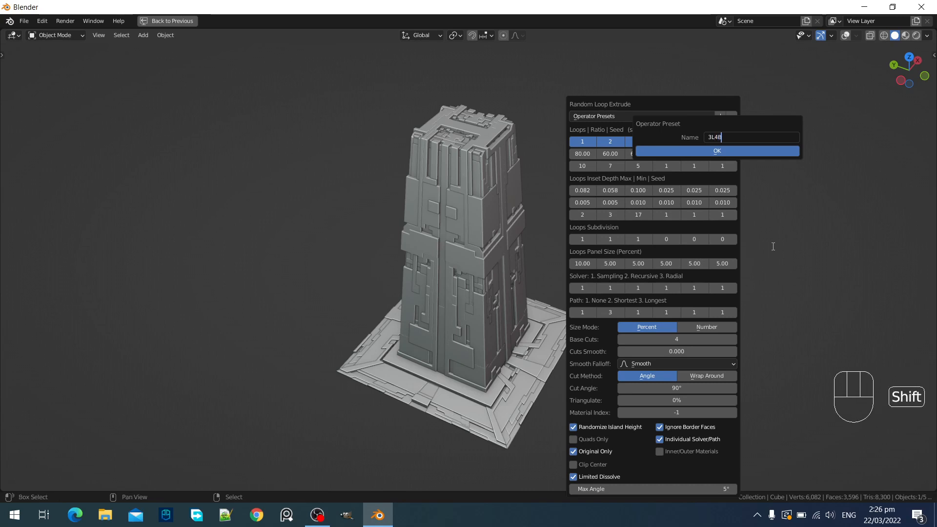
{"action": "type", "text": "C_ORIG"}
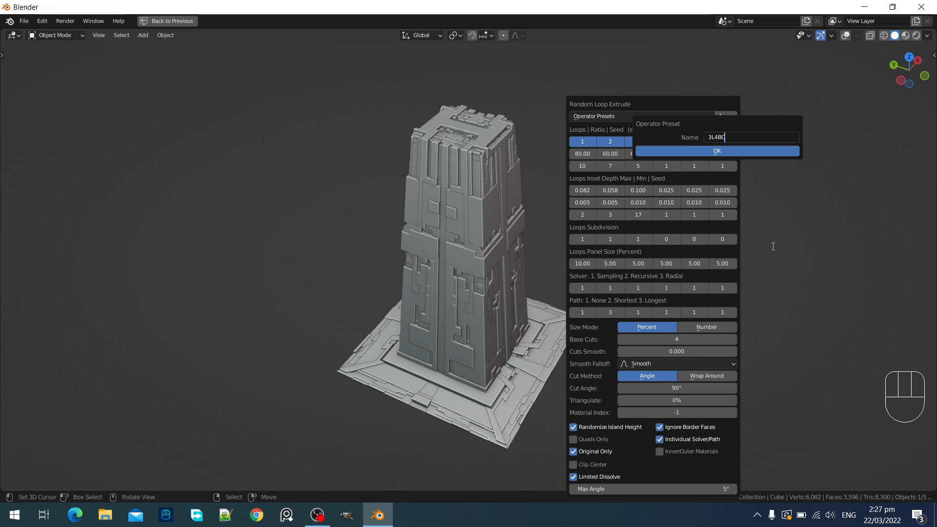
{"action": "type", "text": "_ORIG"}
{"action": "left_click", "coordinate": [713, 151]}
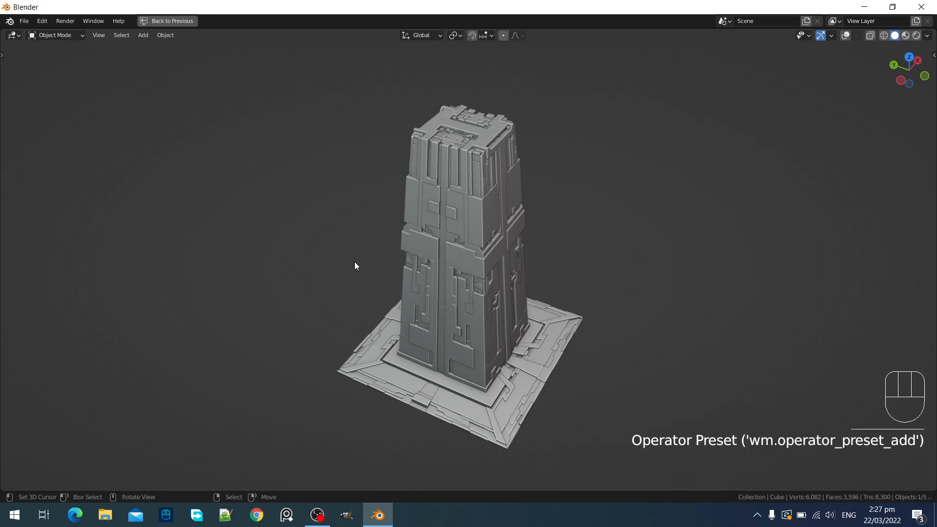
{"action": "scroll", "coordinate": [470, 235], "scroll_direction": "down", "scroll_amount": 2}
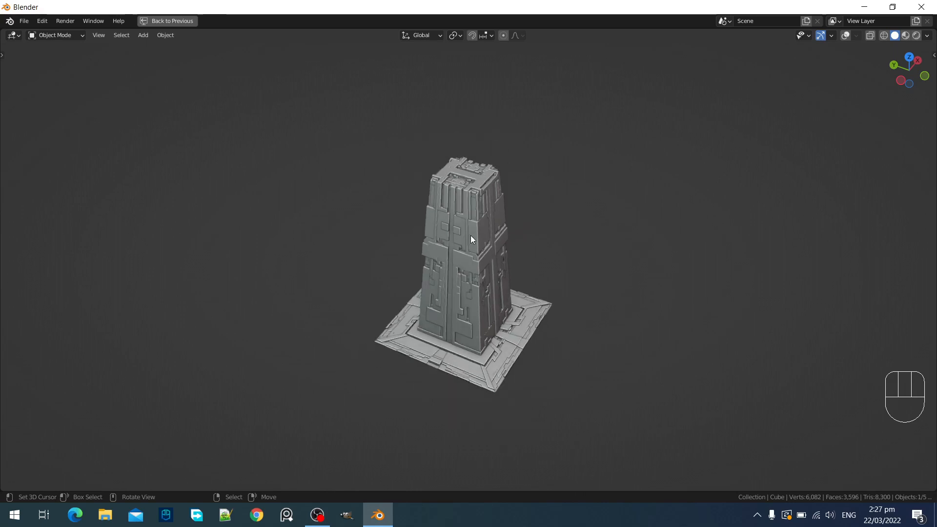
{"action": "scroll", "coordinate": [562, 293], "scroll_direction": "up", "scroll_amount": 2}
{"action": "middle_click_drag", "start_coordinate": [572, 328], "coordinate": [506, 209], "text": "shift"}
{"action": "scroll", "coordinate": [530, 289], "scroll_direction": "down", "scroll_amount": 2}
{"action": "left_click", "coordinate": [455, 332]}
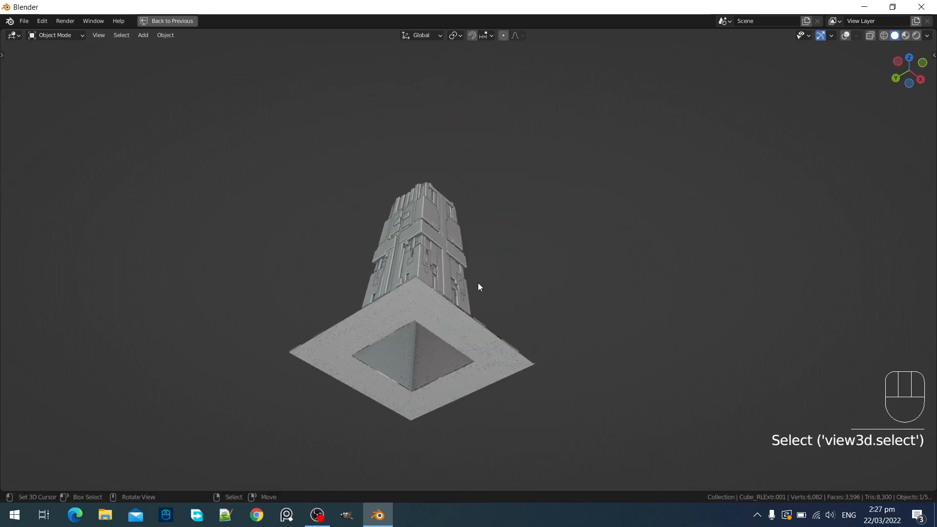
{"action": "key", "text": "g"}
{"action": "key", "text": "y"}
{"action": "right_click", "coordinate": [570, 242]}
Select the plain base tower beneath the panels and place a duplicate of it beside the panelled tower along the Y axis
{"action": "left_click", "coordinate": [442, 327]}
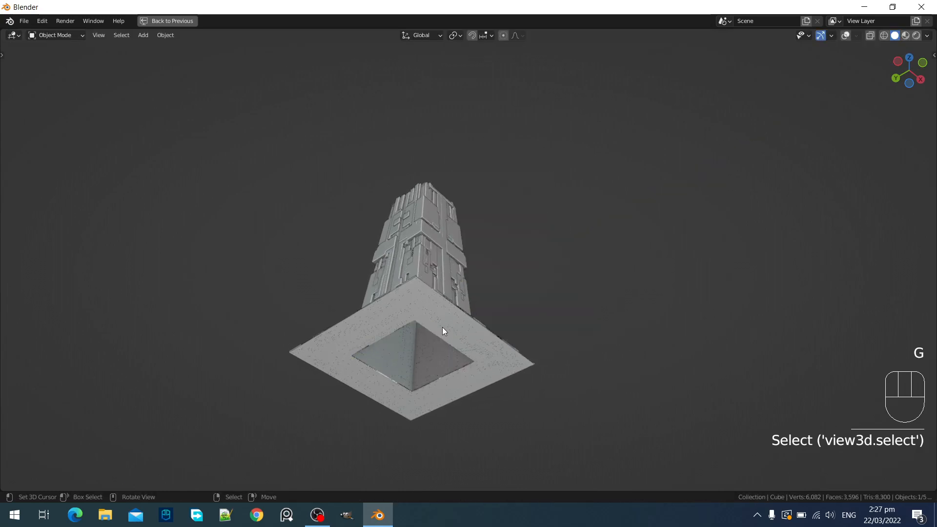
{"action": "key", "text": "g"}
{"action": "key", "text": "y"}
{"action": "left_click", "coordinate": [624, 236]}
{"action": "middle_click_drag", "start_coordinate": [623, 236], "coordinate": [541, 294]}
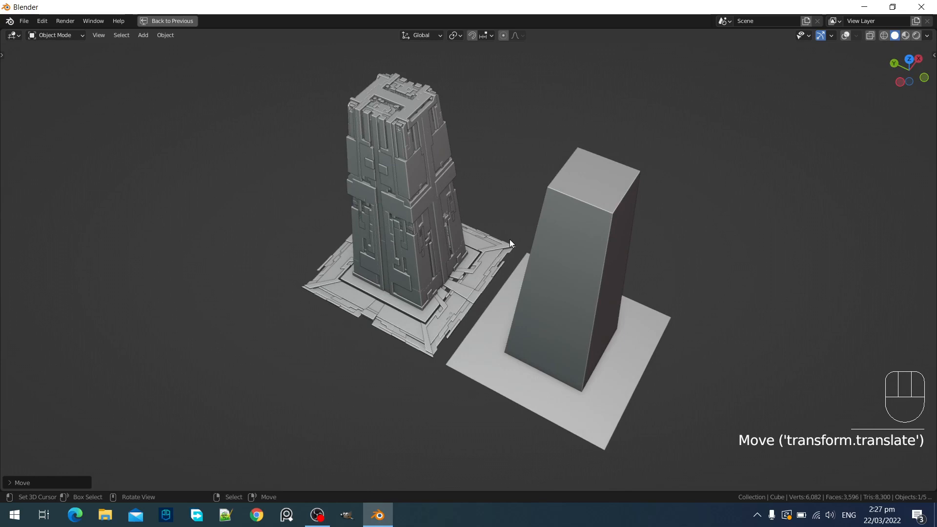
{"action": "key", "text": "ctrl+z"}
{"action": "key", "text": "shift+d"}
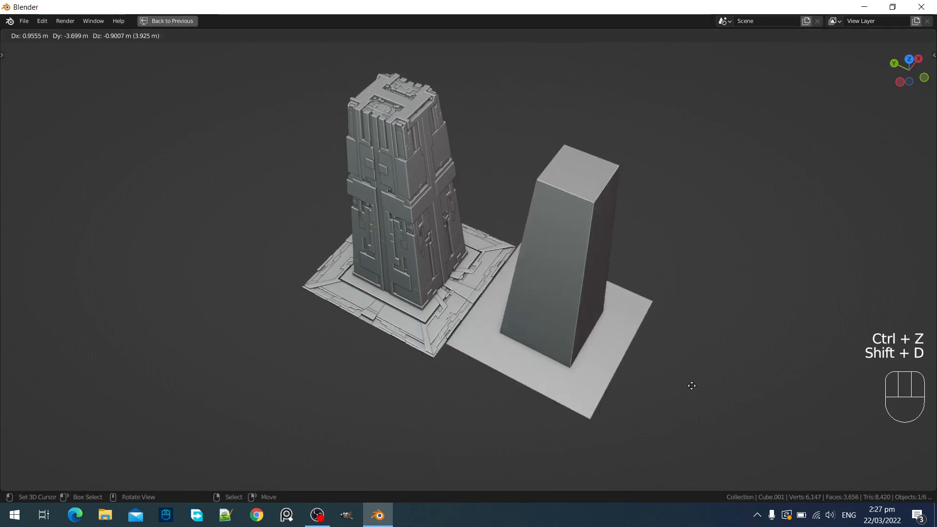
{"action": "key", "text": "y"}
{"action": "left_click", "coordinate": [726, 382]}
Box-select all parts of the panelled tower in wireframe, then restore solid shading and turn on the viewport overlays
{"action": "middle_click_drag", "start_coordinate": [462, 253], "coordinate": [299, 152]}
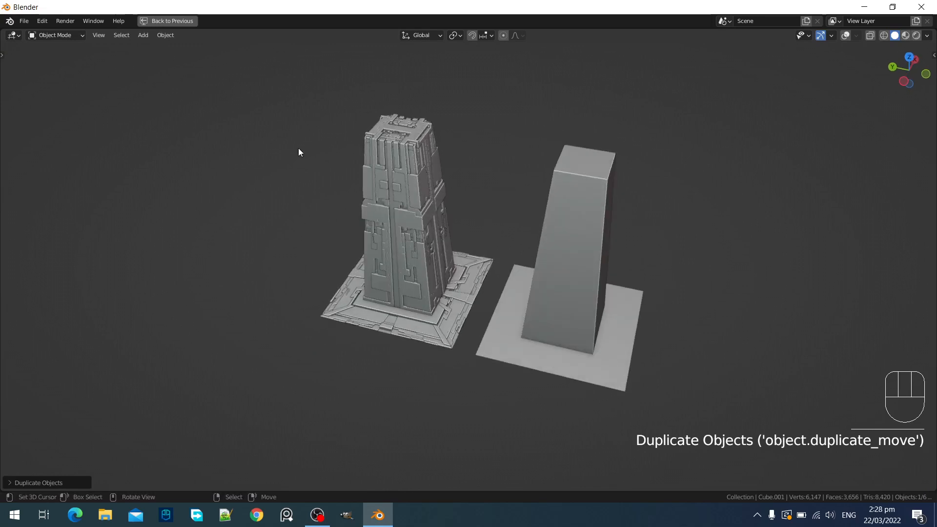
{"action": "left_click_drag", "start_coordinate": [300, 132], "coordinate": [437, 318]}
{"action": "key", "text": "alt+a"}
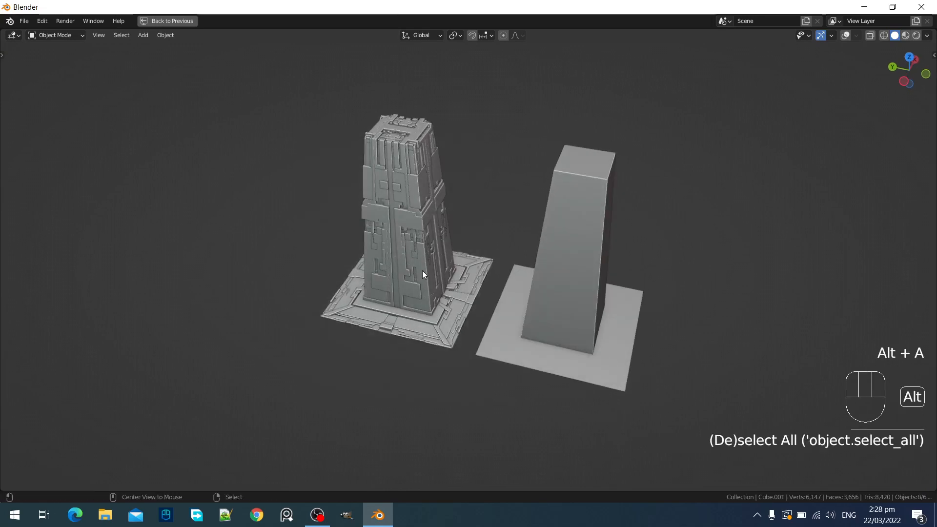
{"action": "middle_click_drag", "start_coordinate": [423, 275], "coordinate": [441, 180], "text": "alt"}
{"action": "key", "text": "shift+z"}
{"action": "left_click_drag", "start_coordinate": [345, 128], "coordinate": [458, 386]}
{"action": "middle_click_drag", "start_coordinate": [458, 386], "coordinate": [517, 260]}
{"action": "key", "text": "shift+z"}
{"action": "middle_click_drag", "start_coordinate": [504, 224], "coordinate": [464, 281], "text": "shift"}
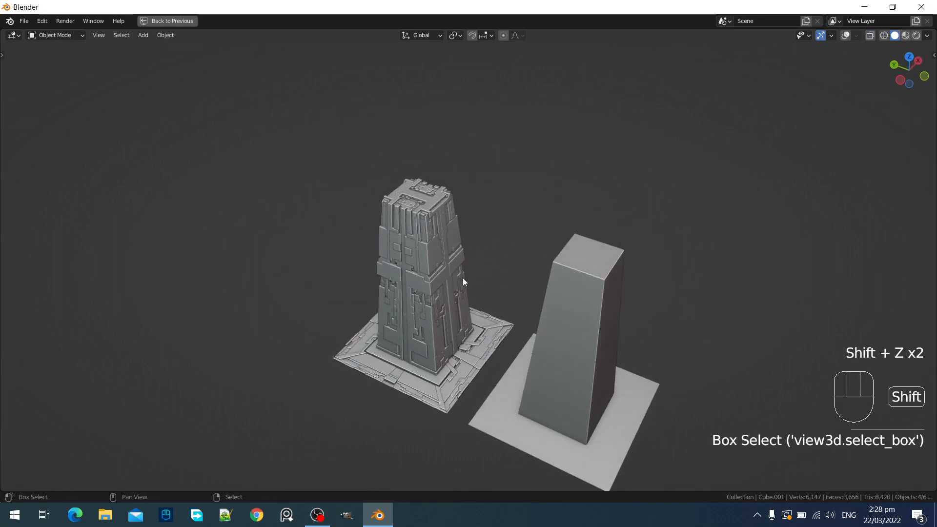
{"action": "scroll", "coordinate": [458, 256], "scroll_direction": "up", "scroll_amount": 3}
{"action": "key", "text": "shift+alt+z"}
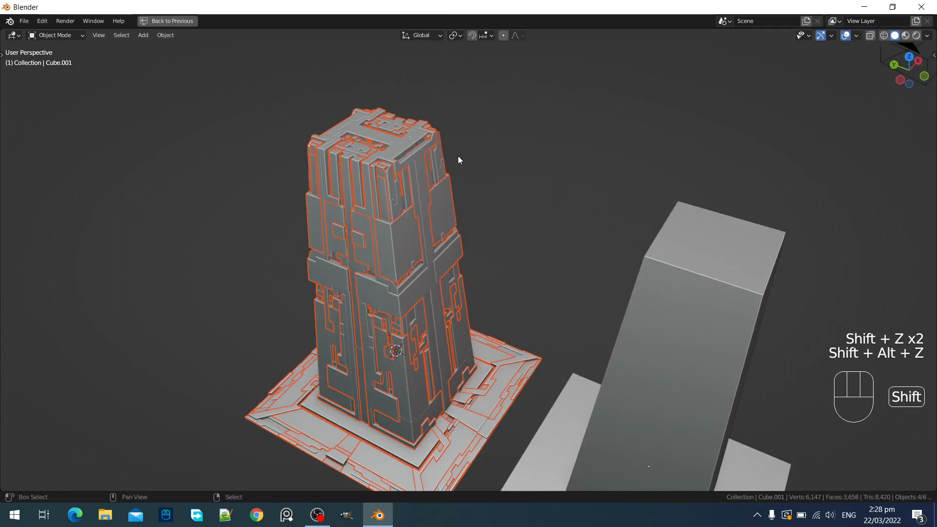
Run Apply Mesh on the selected tower parts, joining them to Cube with Mesh To Vertex Group enabled
{"action": "key", "text": "shift+q"}
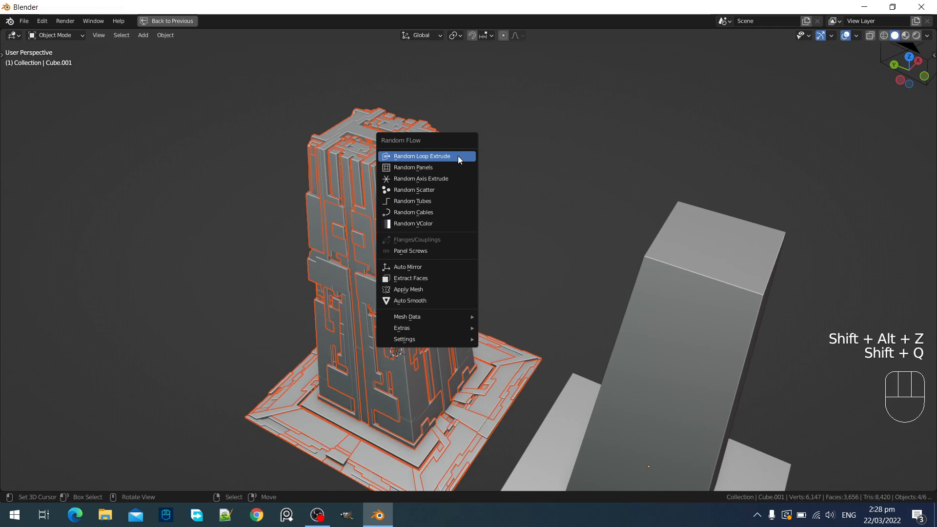
{"action": "left_click", "coordinate": [441, 290]}
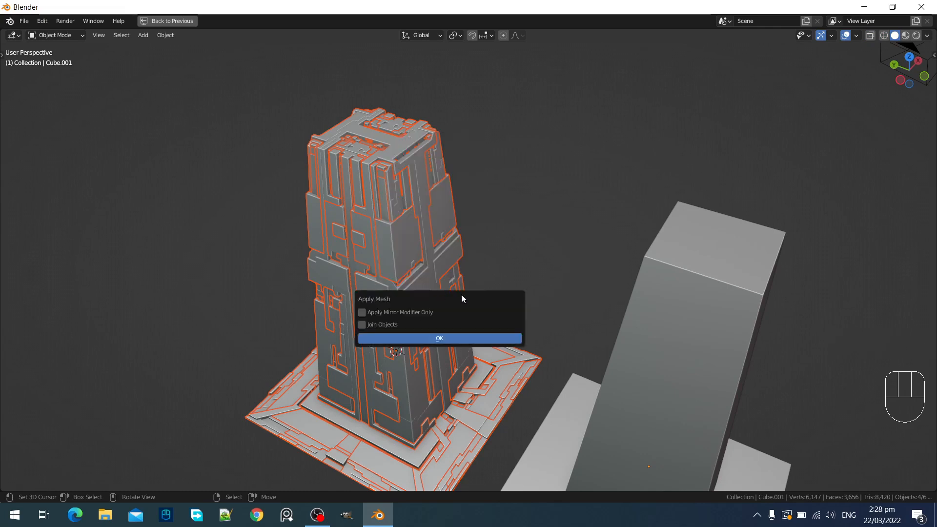
{"action": "left_click", "coordinate": [412, 264]}
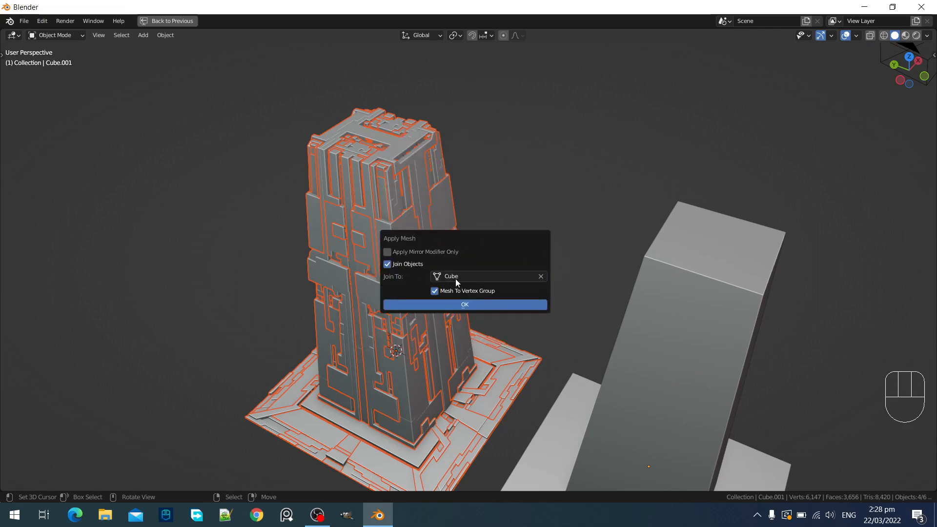
{"action": "left_click", "coordinate": [463, 305]}
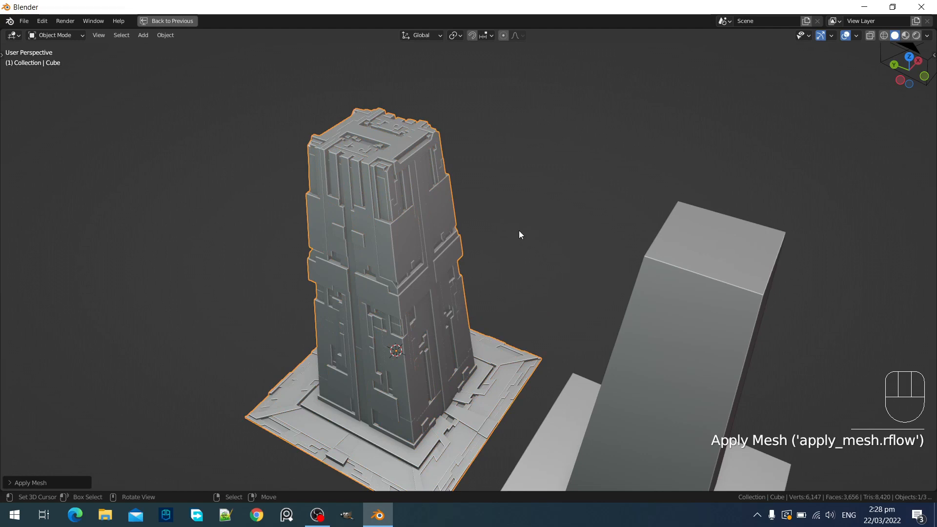
Enter Edit Mode on the joined tower, clear the selection and select one large panel face on its upper side
{"action": "right_click", "coordinate": [414, 228]}
{"action": "key", "text": "Tab"}
{"action": "key", "text": "alt+a"}
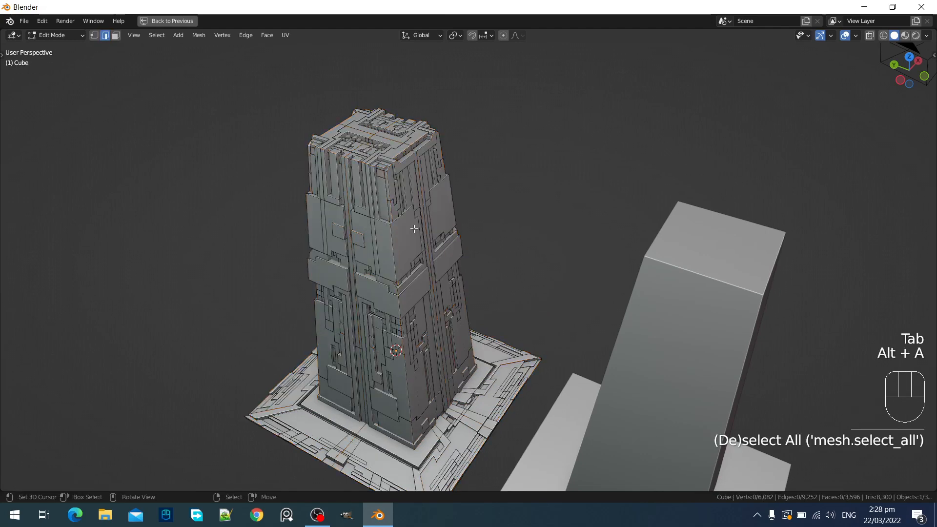
{"action": "key", "text": "3"}
{"action": "left_click", "coordinate": [410, 233]}
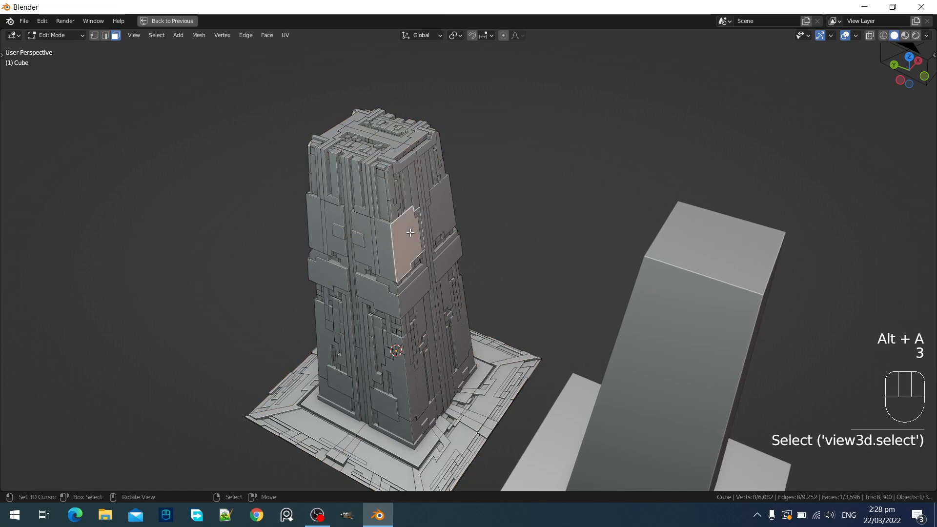
Select all vertices in the same vertex groups as the picked panel face and try moving them away from the tower
{"action": "key", "text": "shift+g"}
{"action": "key", "text": "1"}
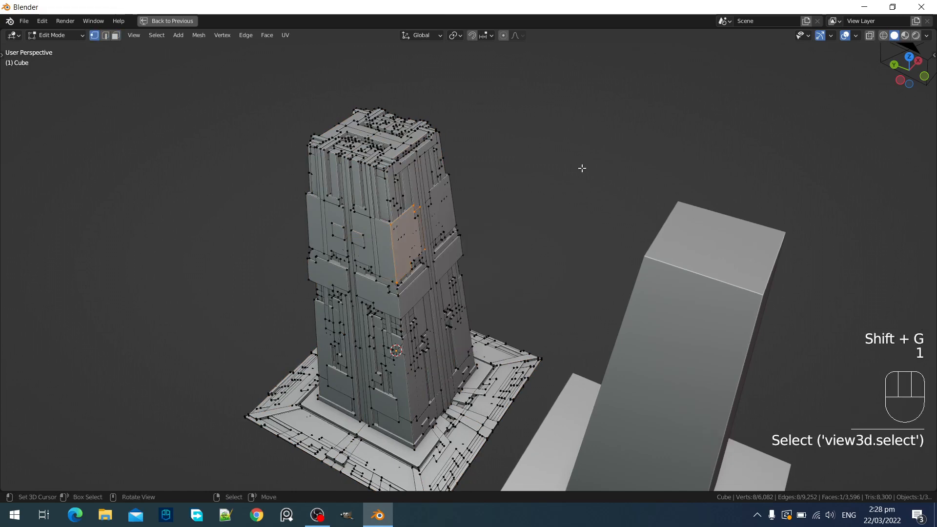
{"action": "key", "text": "shift+g"}
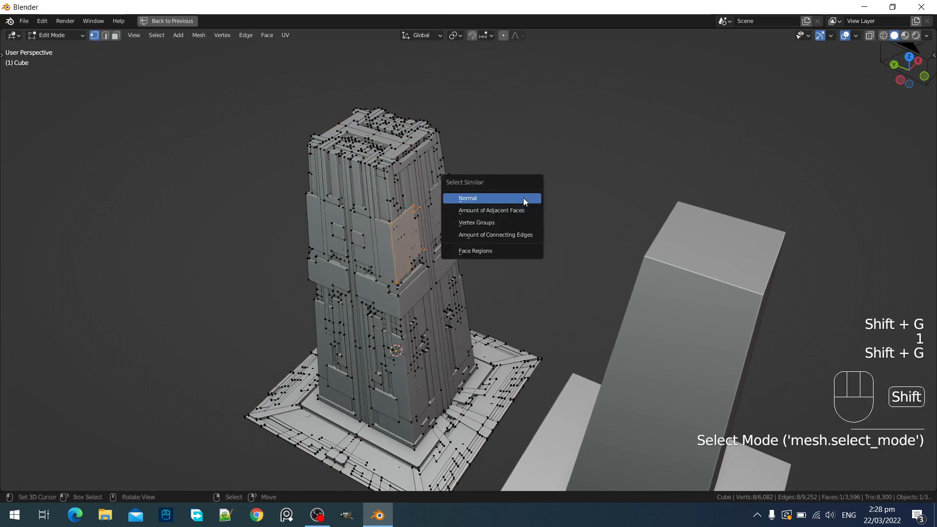
{"action": "left_click", "coordinate": [517, 223]}
{"action": "scroll", "coordinate": [514, 220], "scroll_direction": "down", "scroll_amount": 4}
{"action": "key", "text": "g"}
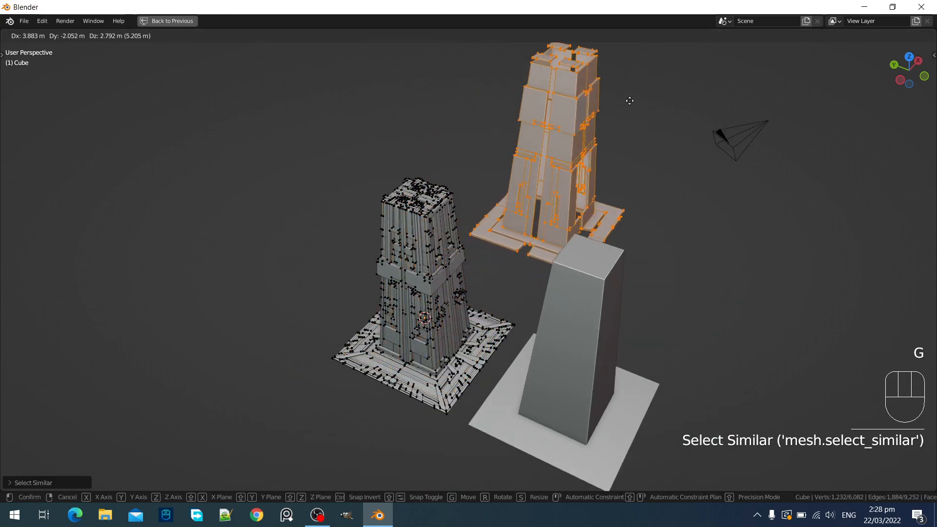
{"action": "right_click", "coordinate": [527, 197]}
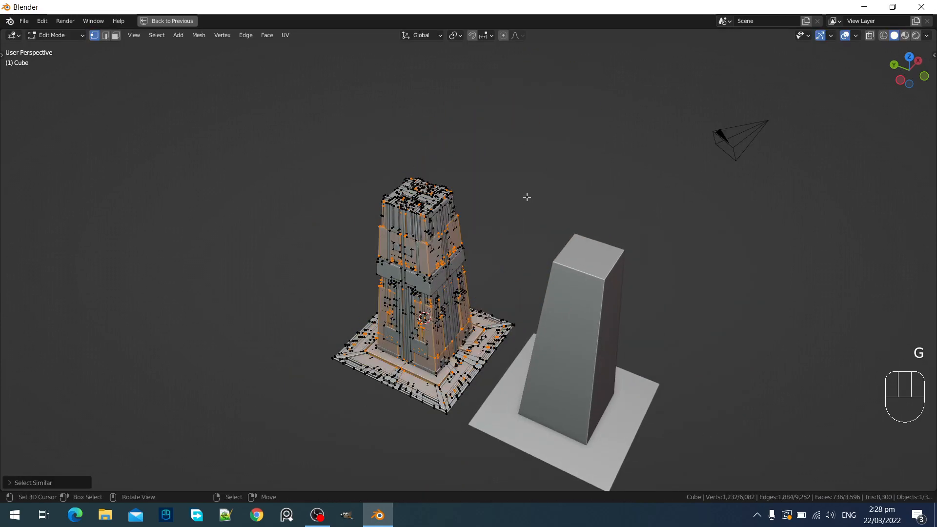
{"action": "key", "text": "Tab"}
{"action": "scroll", "coordinate": [405, 214], "scroll_direction": "up", "scroll_amount": 3}
{"action": "key", "text": "shift+q"}
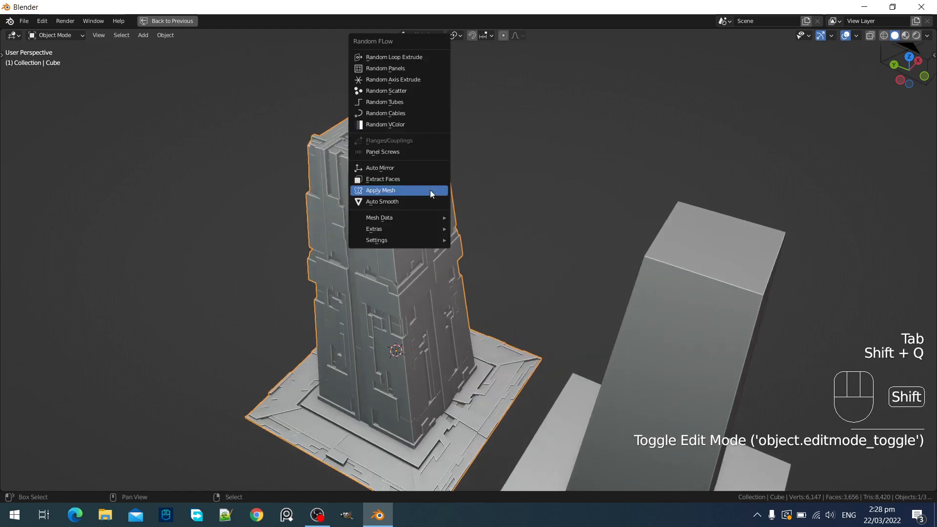
{"action": "left_click", "coordinate": [418, 171]}
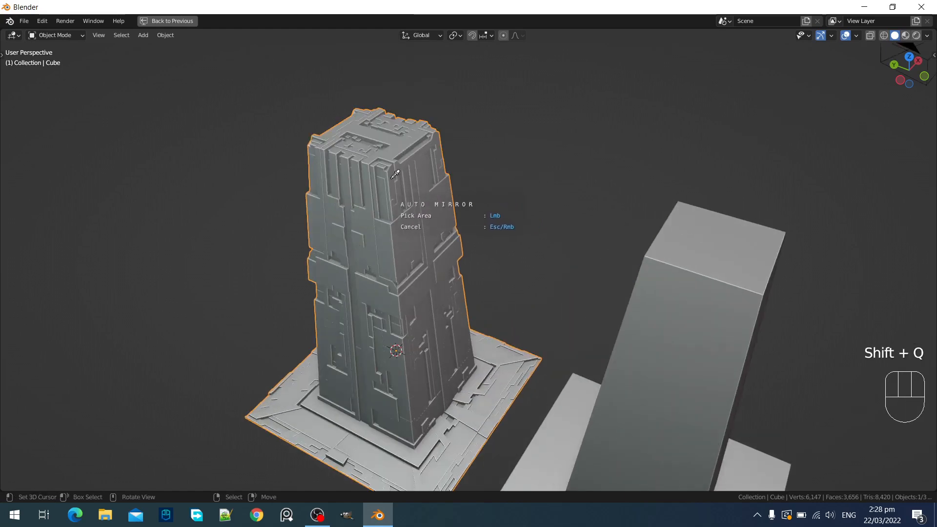
{"action": "right_click", "coordinate": [423, 181]}
Undo the vertex group selection and the Apply Mesh join, back to the panelled tower's separate parts
{"action": "key", "text": "ctrl+z"}
{"action": "key", "text": "ctrl+z"}
{"action": "key", "text": "ctrl+z"}
{"action": "key", "text": "ctrl+z"}
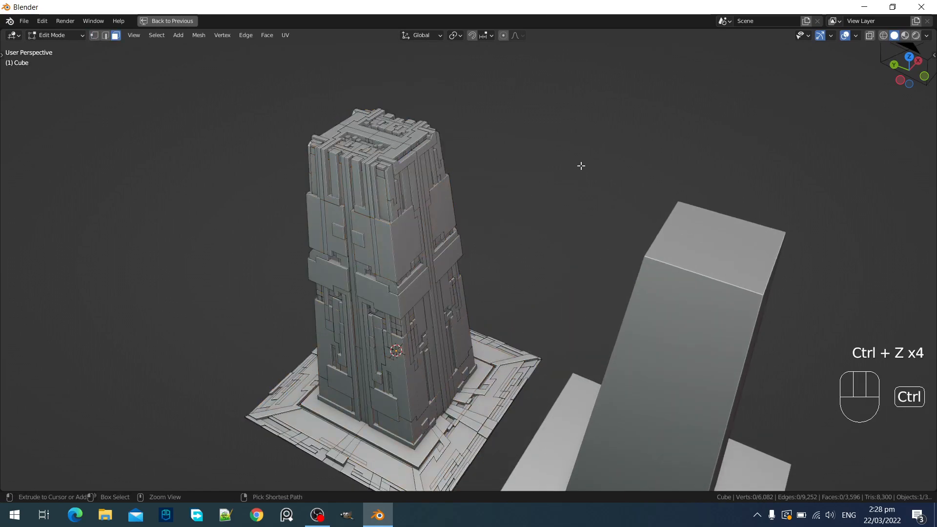
{"action": "key", "text": "ctrl+z"}
{"action": "key", "text": "ctrl+z"}
{"action": "key", "text": "ctrl+z"}
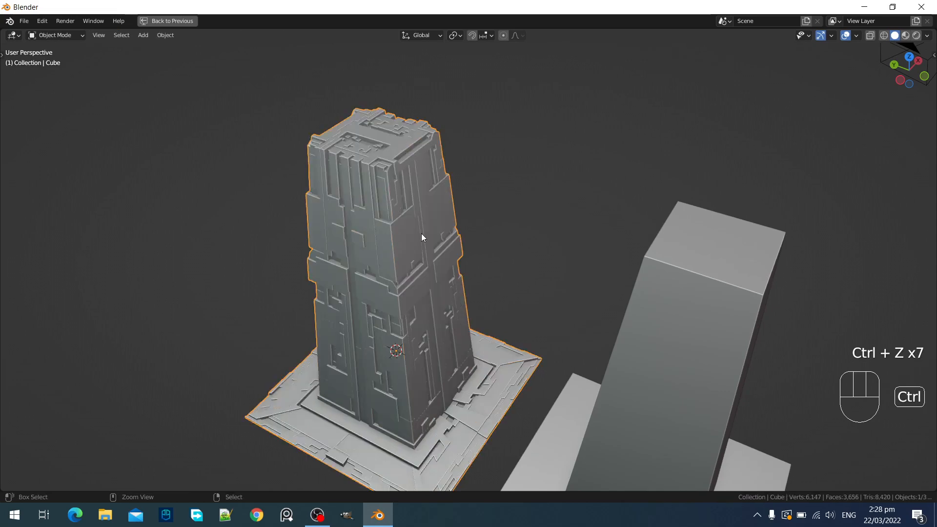
{"action": "key", "text": "ctrl+z"}
{"action": "key", "text": "ctrl+z"}
{"action": "key", "text": "ctrl+z"}
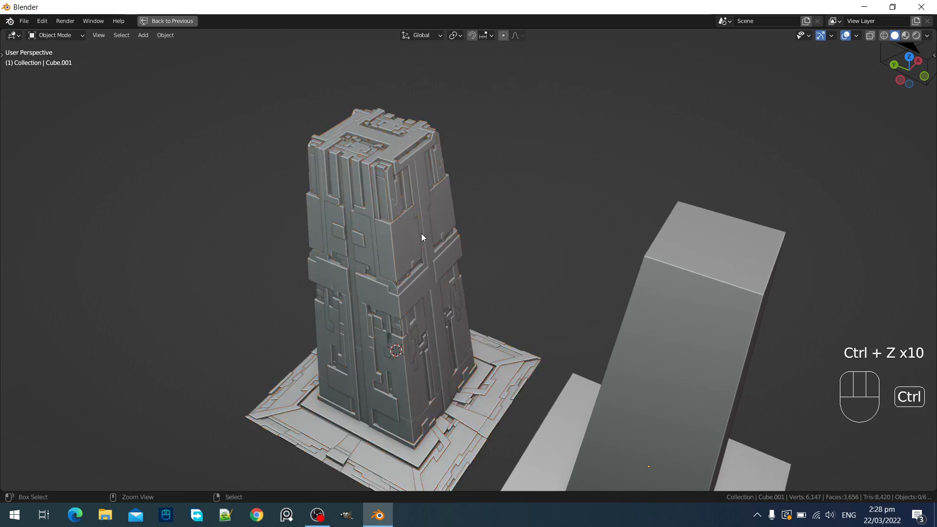
Check the panelled tower's separate parts by selecting one layer and all objects, and clear the selection
{"action": "right_click", "coordinate": [421, 233]}
{"action": "scroll", "coordinate": [421, 234], "scroll_direction": "down", "scroll_amount": 3}
{"action": "middle_click_drag", "start_coordinate": [603, 340], "coordinate": [584, 310], "text": "shift"}
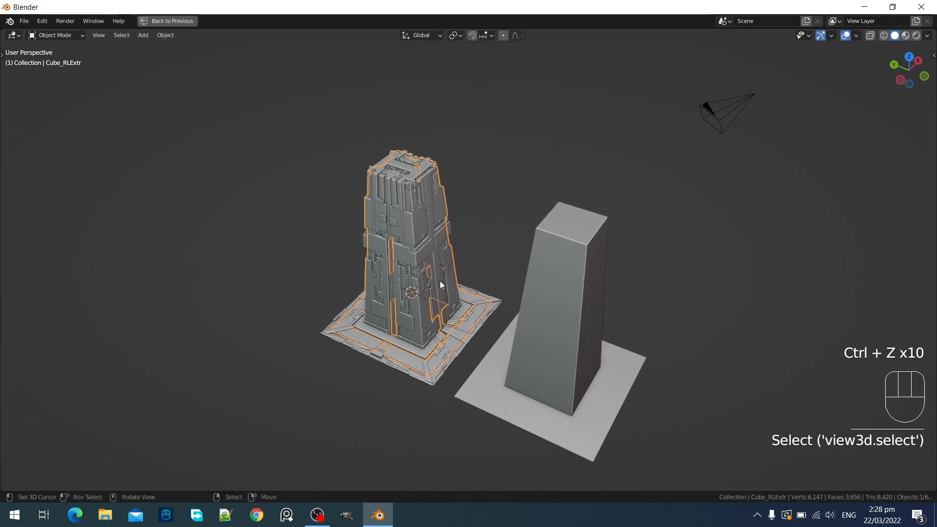
{"action": "key", "text": "a"}
{"action": "scroll", "coordinate": [503, 305], "scroll_direction": "up", "scroll_amount": 2}
{"action": "key", "text": "a"}
{"action": "key", "text": "alt+a"}
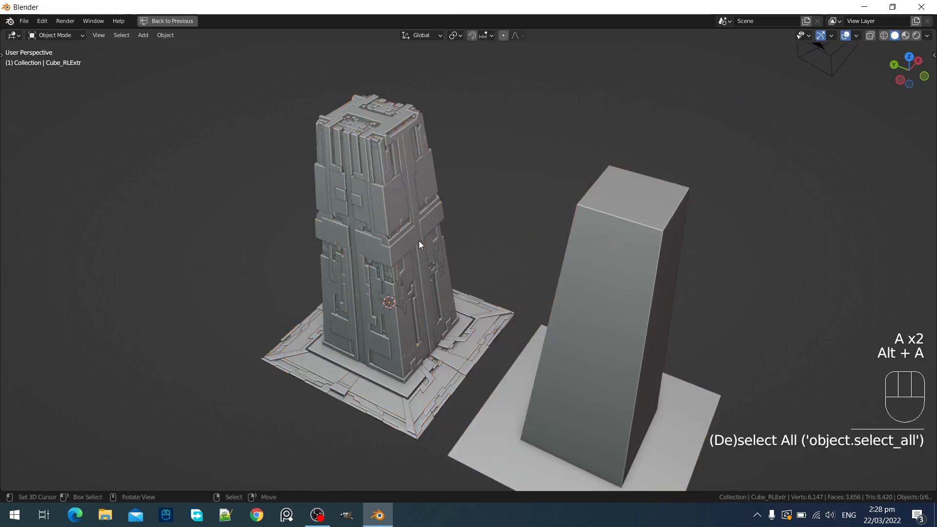
{"action": "middle_click_drag", "start_coordinate": [419, 241], "coordinate": [434, 272], "text": "shift"}
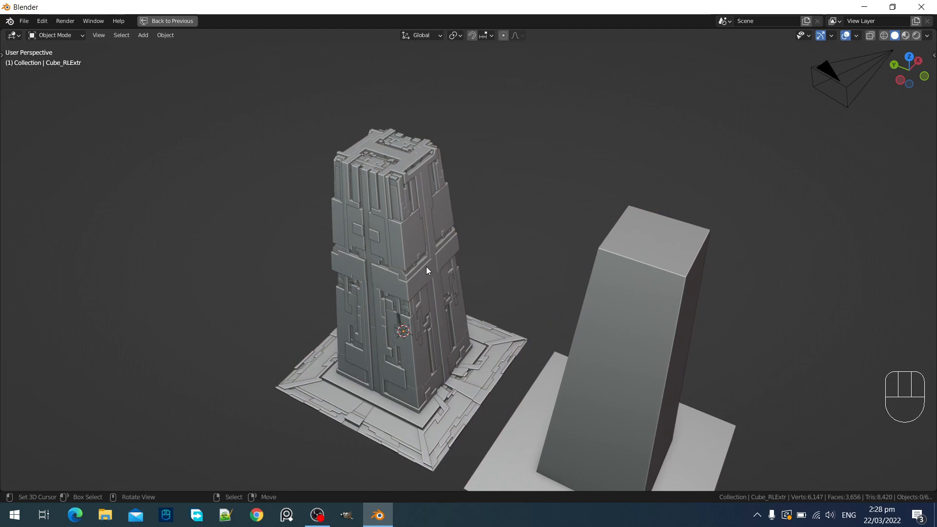
{"action": "key", "text": "shift+q"}
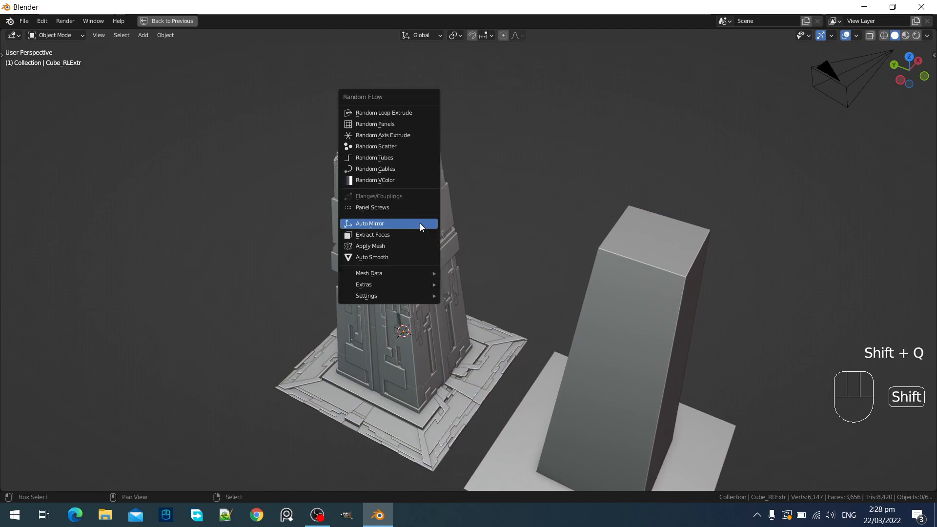
{"action": "left_click", "coordinate": [416, 245]}
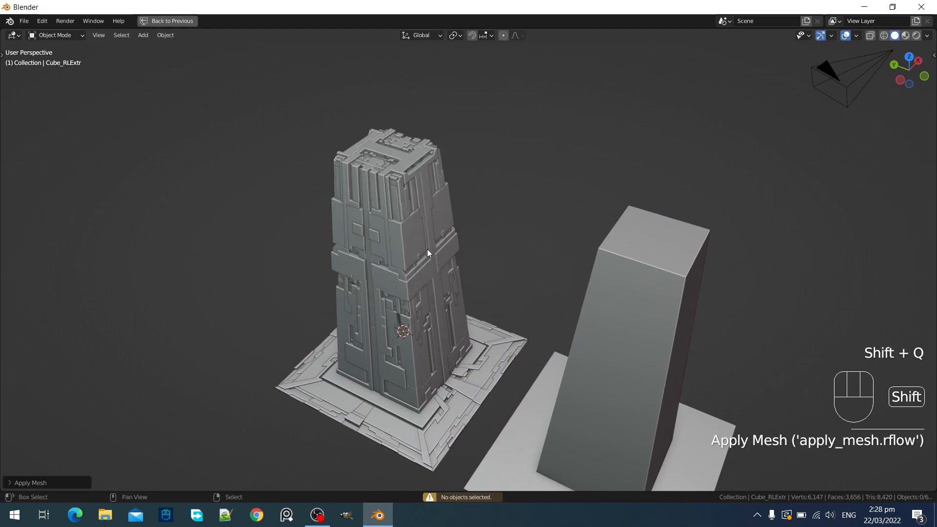
{"action": "left_click", "coordinate": [427, 249]}
{"action": "key", "text": "shift+q"}
{"action": "left_click", "coordinate": [427, 249]}
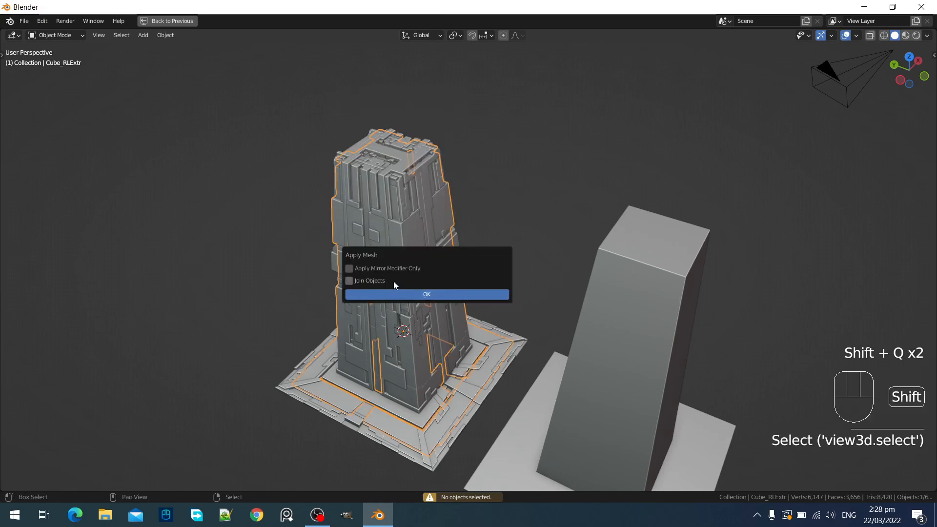
{"action": "left_click", "coordinate": [685, 215]}
Select only the plain tower copy and enter Edit Mode on it with face selection
{"action": "scroll", "coordinate": [666, 240], "scroll_direction": "down", "scroll_amount": 3}
{"action": "middle_click_drag", "start_coordinate": [647, 260], "coordinate": [616, 212], "text": "shift"}
{"action": "scroll", "coordinate": [600, 234], "scroll_direction": "up", "scroll_amount": 3}
{"action": "key", "text": "alt+a"}
{"action": "left_click", "coordinate": [578, 256]}
{"action": "key", "text": "Tab"}
{"action": "middle_click_drag", "start_coordinate": [579, 256], "coordinate": [542, 247]}
{"action": "key", "text": "3"}
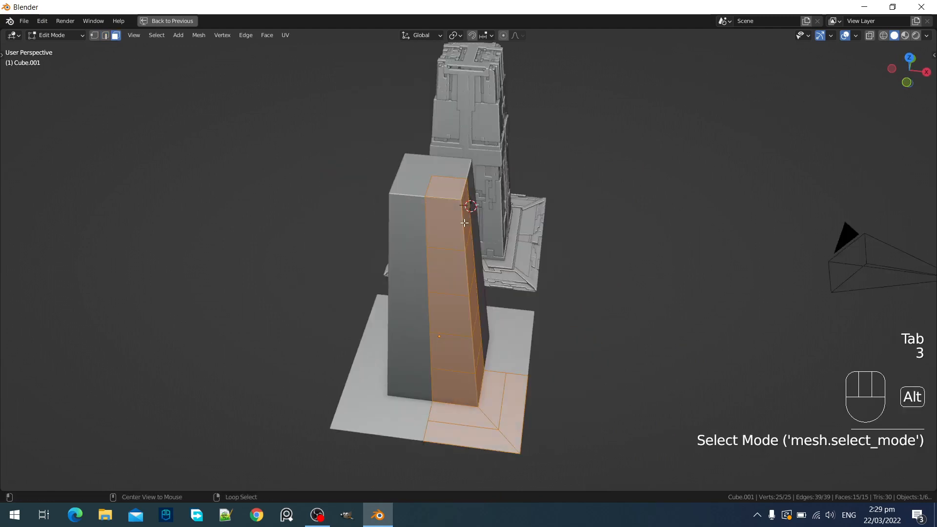
Delete the upper two rows of side faces and the top face of the plain tower
{"action": "key", "text": "alt+a"}
{"action": "left_click", "coordinate": [469, 242], "text": "alt+shift"}
{"action": "left_click", "coordinate": [480, 289], "text": "alt+shift"}
{"action": "key", "text": "ctrl+z"}
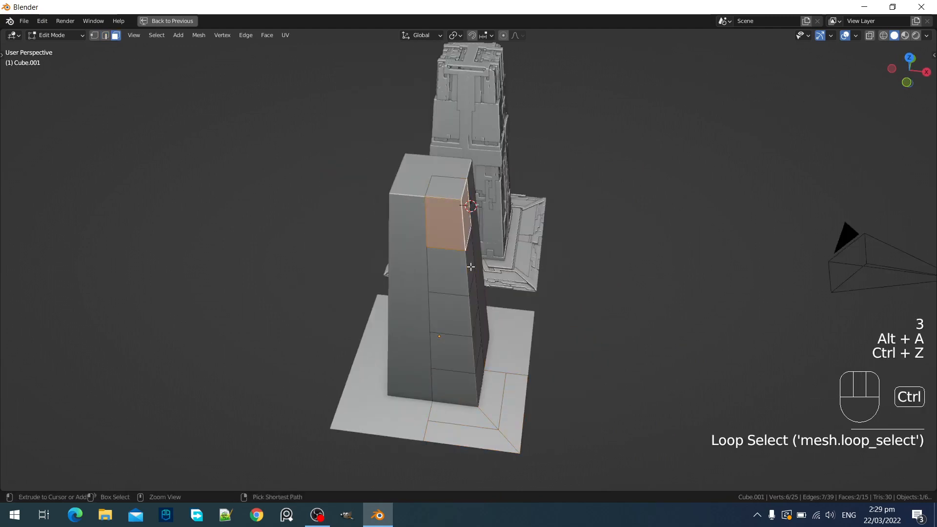
{"action": "left_click", "coordinate": [465, 268], "text": "alt+shift"}
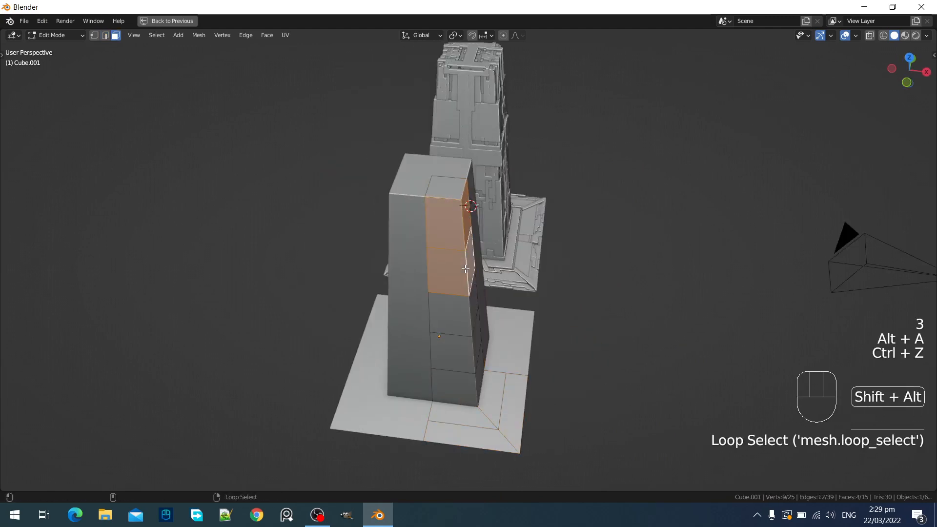
{"action": "left_click", "coordinate": [451, 186], "text": "shift"}
{"action": "key", "text": "x"}
{"action": "left_click", "coordinate": [451, 208]}
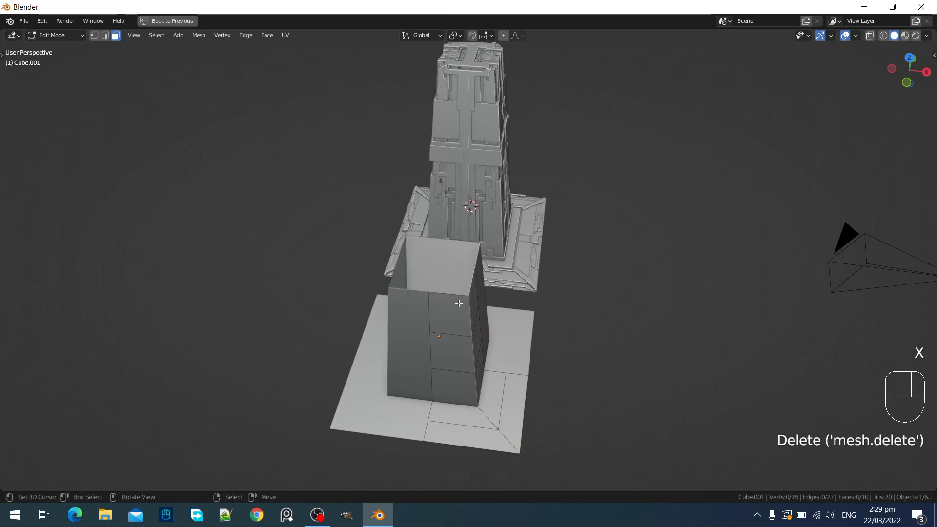
Fill the open top of the shortened tower with a single flat quad per mirrored quarter
{"action": "key", "text": "2"}
{"action": "left_click", "coordinate": [453, 296], "text": "alt+shift"}
{"action": "key", "text": "f"}
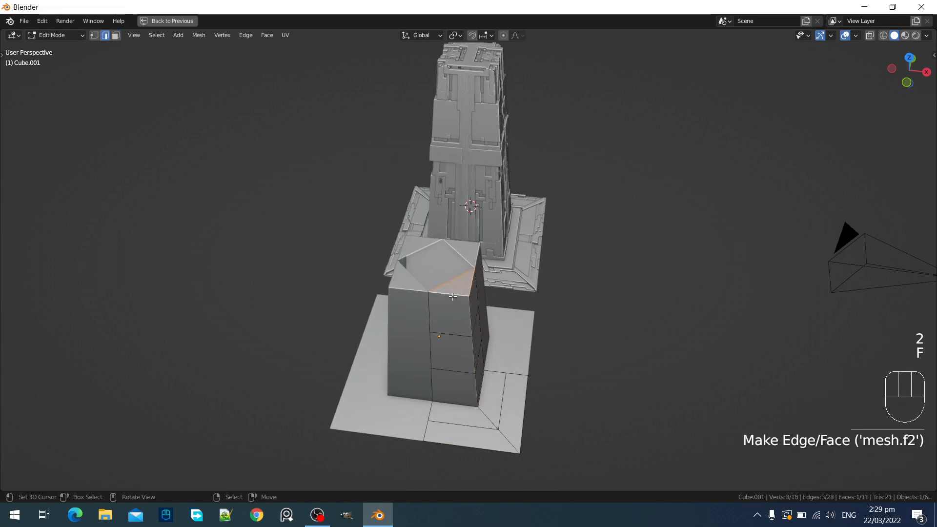
{"action": "key", "text": "ctrl+z"}
{"action": "key", "text": "1"}
{"action": "key", "text": "f"}
{"action": "key", "text": "Tab"}
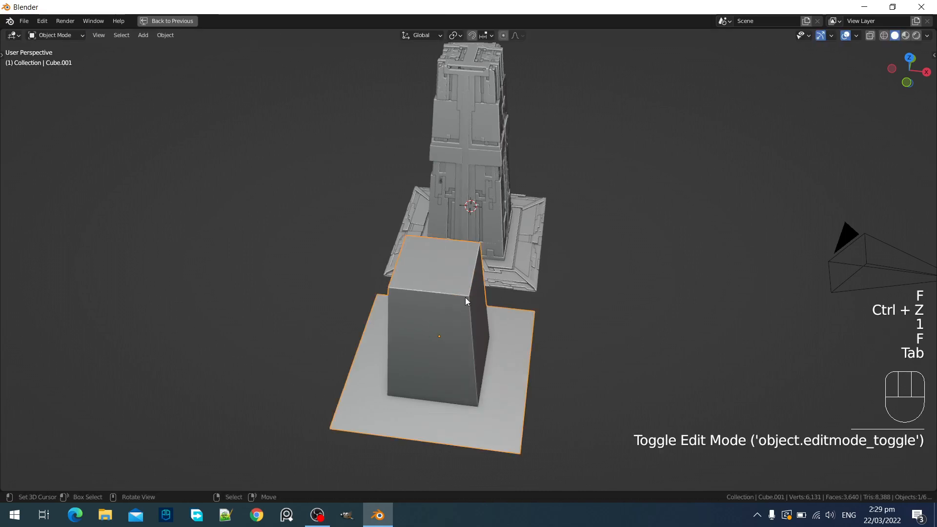
Add a centred vertical loop cut through the front and base of the shortened tower
{"action": "middle_click_drag", "start_coordinate": [465, 297], "coordinate": [476, 287]}
{"action": "key", "text": "Tab"}
{"action": "key", "text": "ctrl+r"}
{"action": "left_click", "coordinate": [472, 268]}
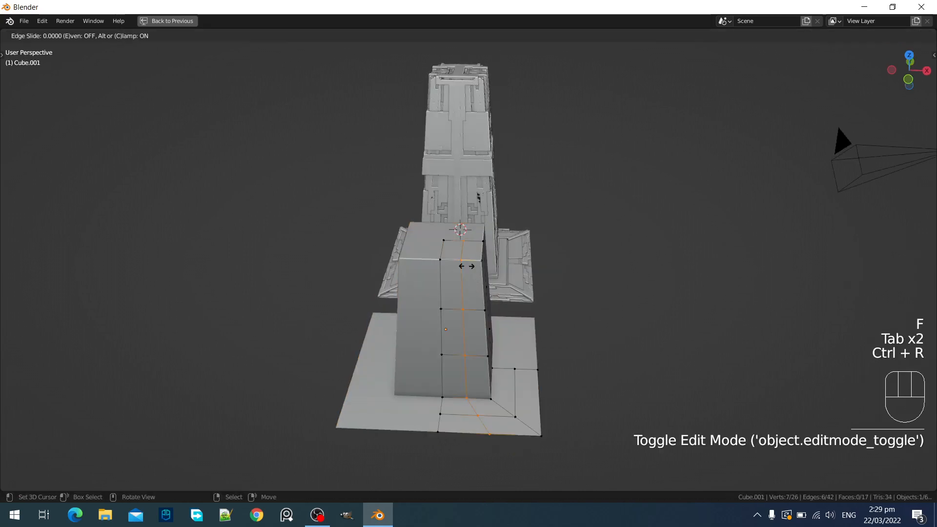
{"action": "right_click", "coordinate": [470, 269]}
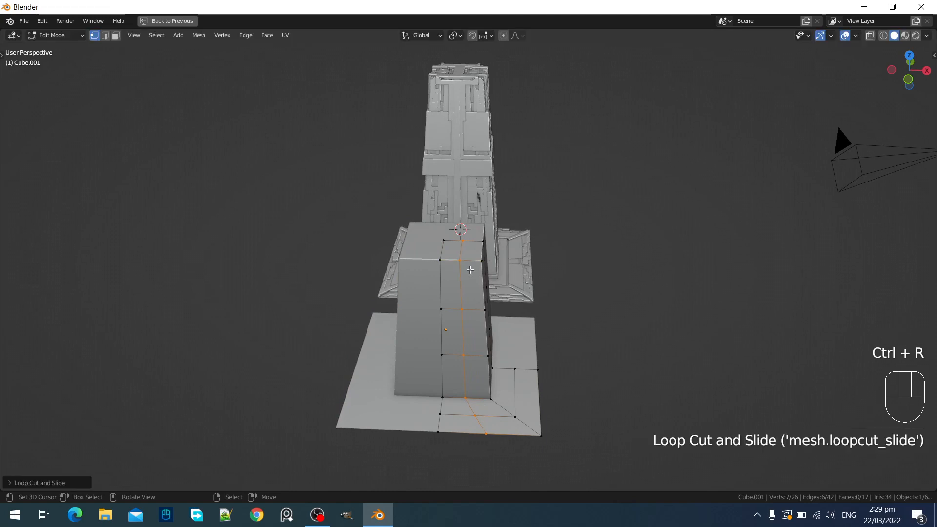
Straighten the new vertical loop by scaling it to 0 along X, and move it along X close to the mirror seam
{"action": "key", "text": "g"}
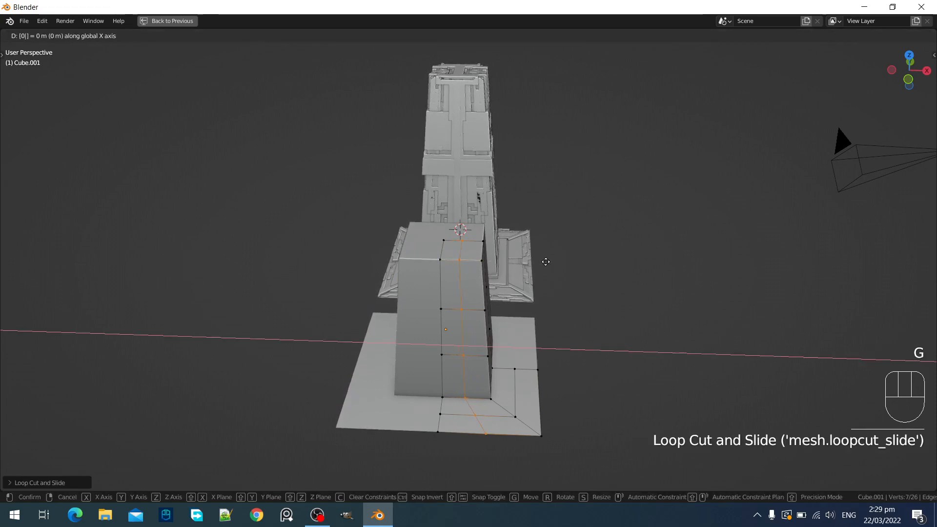
{"action": "left_click", "coordinate": [546, 263]}
{"action": "type", "text": "sx"}
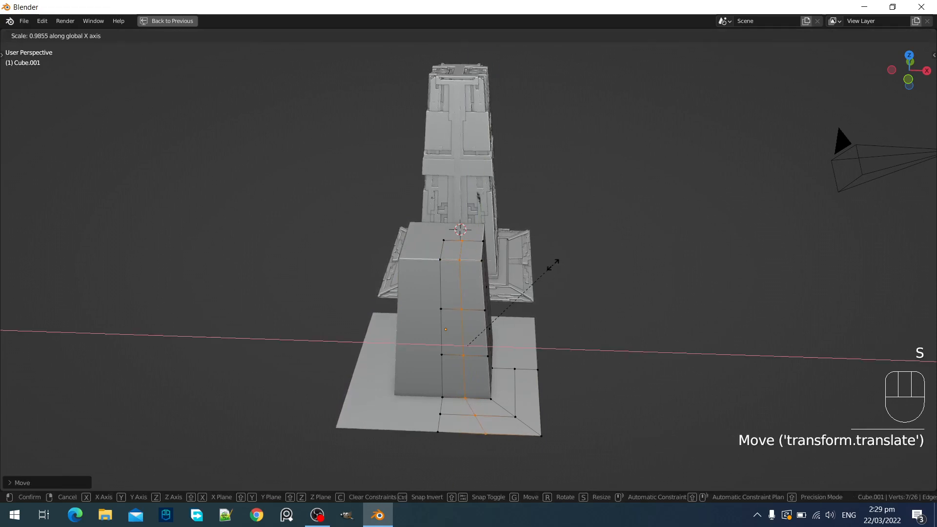
{"action": "type", "text": "0"}
{"action": "left_click", "coordinate": [553, 265]}
{"action": "middle_click_drag", "start_coordinate": [552, 263], "coordinate": [601, 235]}
{"action": "key", "text": "g"}
{"action": "key", "text": "x"}
{"action": "left_click", "coordinate": [586, 247]}
Add a horizontal loop cut around the tower's uppermost row, slid towards the top edge by about -0.59
{"action": "scroll", "coordinate": [601, 235], "scroll_direction": "up", "scroll_amount": 1}
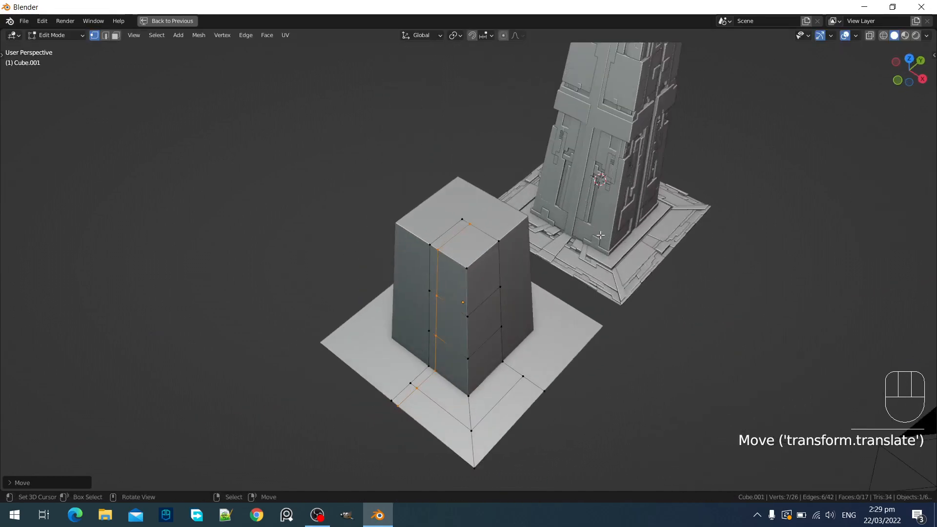
{"action": "scroll", "coordinate": [551, 225], "scroll_direction": "up", "scroll_amount": 2}
{"action": "scroll", "coordinate": [550, 226], "scroll_direction": "down", "scroll_amount": 3}
{"action": "middle_click_drag", "start_coordinate": [511, 234], "coordinate": [508, 207]}
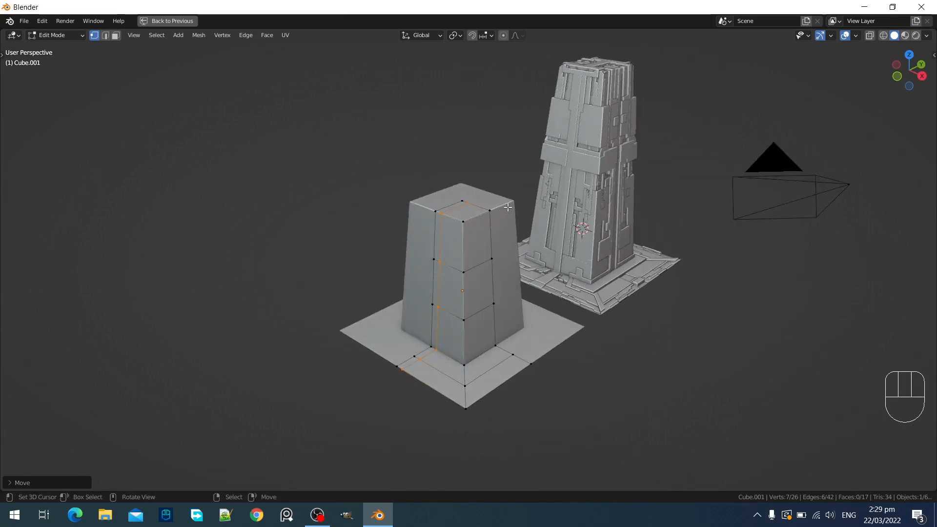
{"action": "middle_click_drag", "start_coordinate": [474, 246], "coordinate": [420, 230]}
{"action": "scroll", "coordinate": [511, 278], "scroll_direction": "up", "scroll_amount": 2}
{"action": "scroll", "coordinate": [509, 267], "scroll_direction": "down", "scroll_amount": 2}
{"action": "middle_click_drag", "start_coordinate": [478, 277], "coordinate": [484, 232], "text": "shift"}
{"action": "scroll", "coordinate": [455, 208], "scroll_direction": "up", "scroll_amount": 1}
{"action": "key", "text": "ctrl+r"}
{"action": "left_click", "coordinate": [454, 204]}
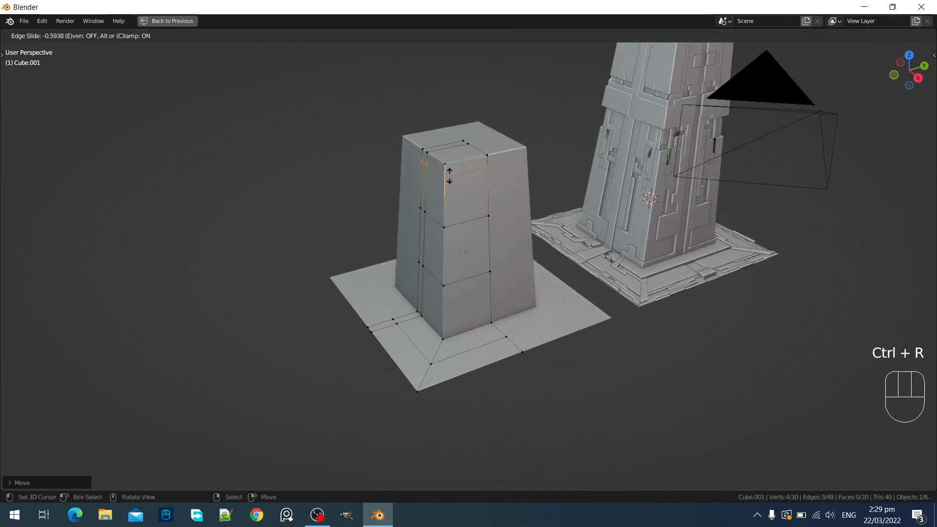
{"action": "left_click", "coordinate": [449, 179]}
Select the whole mesh, return to Object Mode and run Random Loop Extrude with the 3L4BC ORIG preset
{"action": "key", "text": "a"}
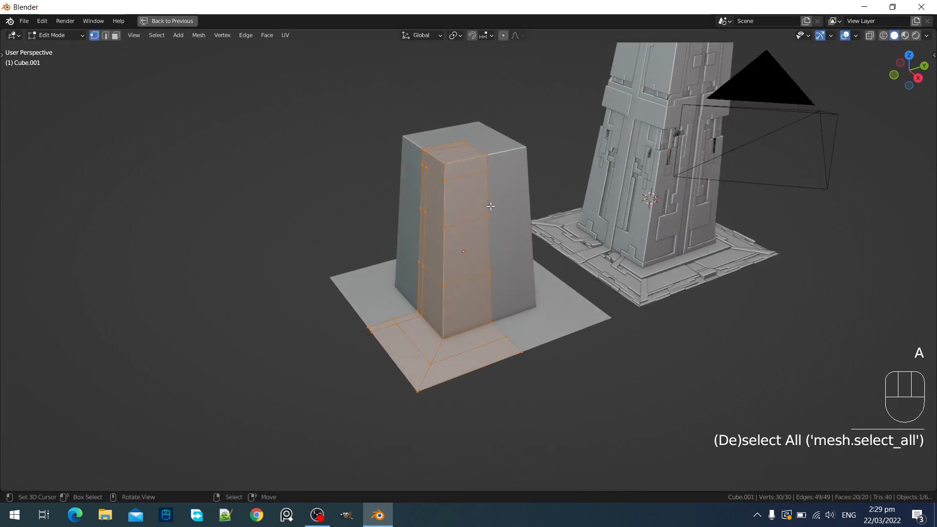
{"action": "key", "text": "Tab"}
{"action": "key", "text": "shift+q"}
{"action": "key", "text": "Tab"}
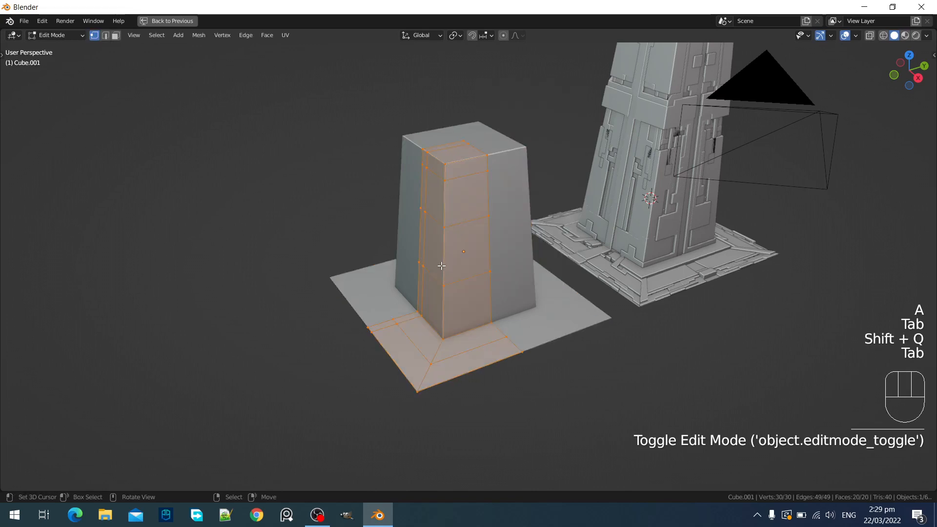
{"action": "key", "text": "Tab"}
{"action": "key", "text": "shift+q"}
{"action": "left_click", "coordinate": [580, 109]}
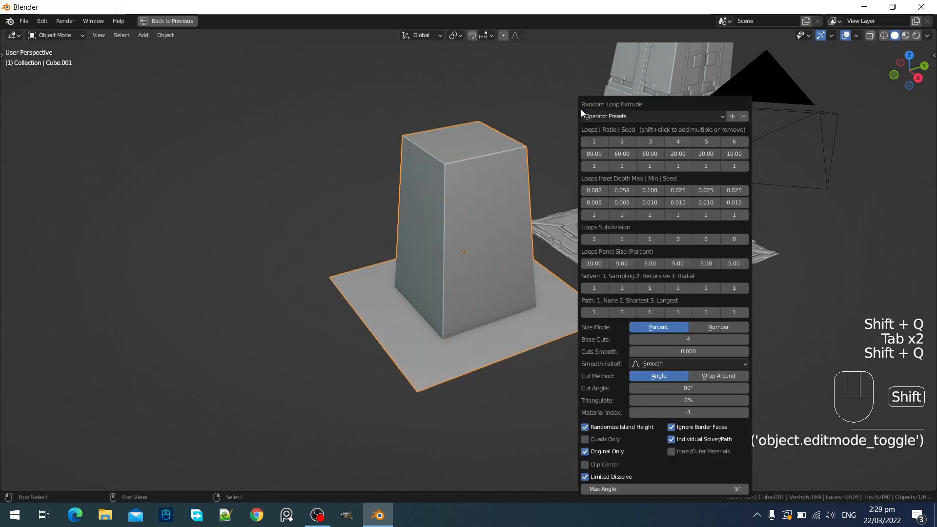
{"action": "left_click", "coordinate": [595, 117]}
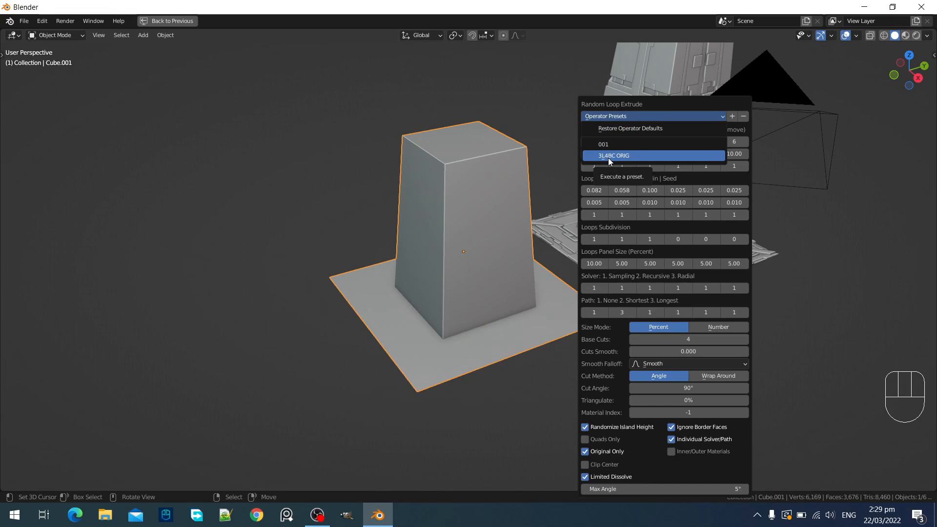
{"action": "left_click", "coordinate": [600, 161]}
Turn off the viewport overlays and inspect the panels on the shortened tower up close and beside the original
{"action": "middle_click_drag", "start_coordinate": [414, 230], "coordinate": [597, 224]}
{"action": "key", "text": "shift+alt+z"}
{"action": "scroll", "coordinate": [540, 218], "scroll_direction": "up", "scroll_amount": 5}
{"action": "scroll", "coordinate": [539, 221], "scroll_direction": "down", "scroll_amount": 5}
{"action": "scroll", "coordinate": [584, 288], "scroll_direction": "up", "scroll_amount": 4}
{"action": "scroll", "coordinate": [585, 288], "scroll_direction": "down", "scroll_amount": 4}
{"action": "scroll", "coordinate": [597, 223], "scroll_direction": "up", "scroll_amount": 3}
Reopen the Random Loop Extrude settings and set Base Cuts to 3
{"action": "key", "text": "F9"}
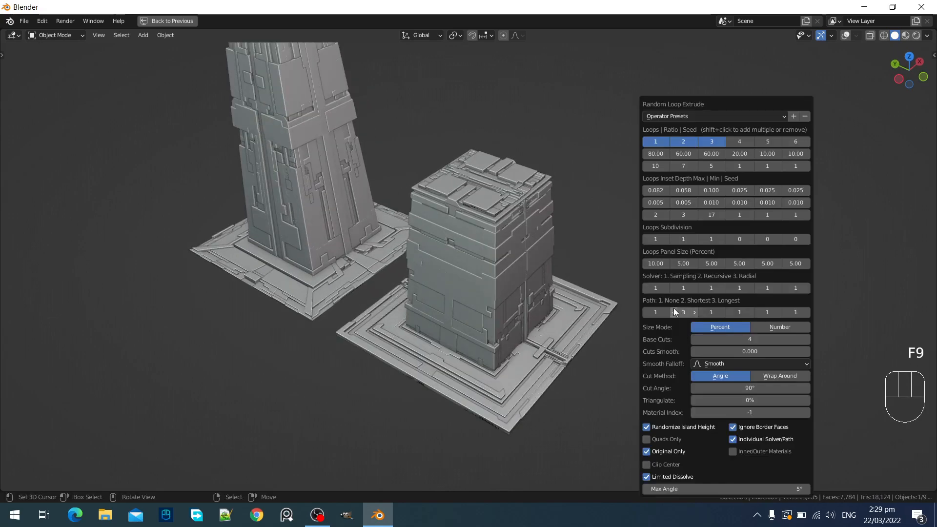
{"action": "key", "text": "ctrl"}
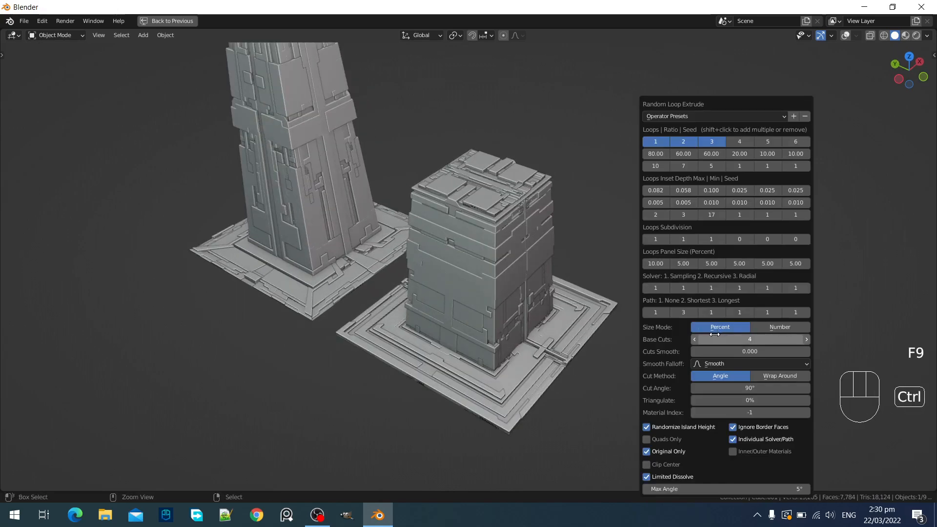
{"action": "scroll", "coordinate": [716, 340], "scroll_direction": "down", "scroll_amount": 1, "text": "ctrl"}
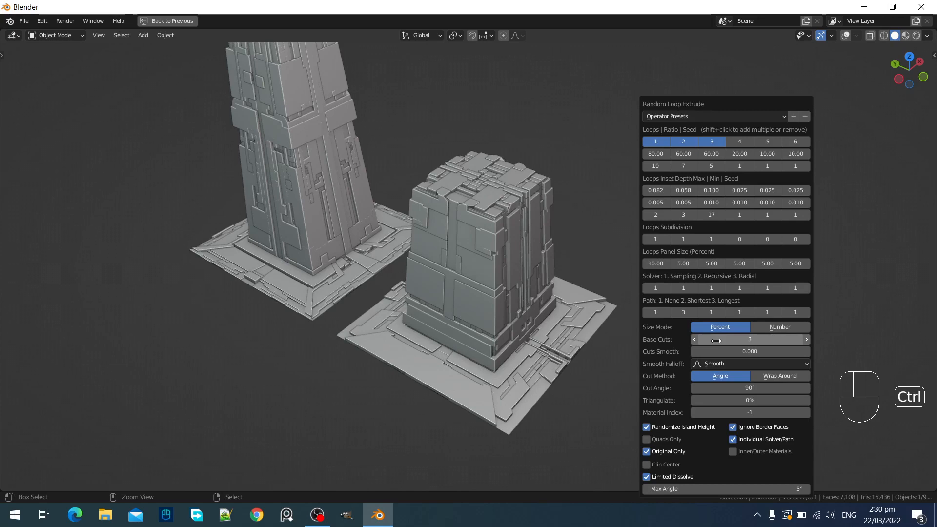
Inspect the coarser panels on the shortened tower up close and beside the original tower
{"action": "scroll", "coordinate": [716, 340], "scroll_direction": "down", "scroll_amount": 1, "text": "ctrl"}
{"action": "middle_click_drag", "start_coordinate": [408, 318], "coordinate": [427, 311]}
{"action": "scroll", "coordinate": [627, 291], "scroll_direction": "down", "scroll_amount": 3}
{"action": "middle_click_drag", "start_coordinate": [627, 291], "coordinate": [624, 284], "text": "shift"}
{"action": "scroll", "coordinate": [569, 279], "scroll_direction": "up", "scroll_amount": 8}
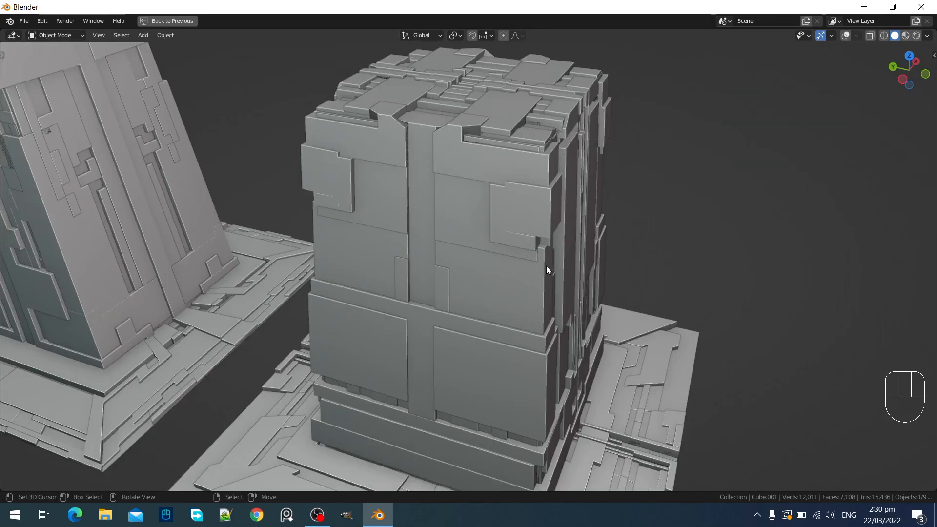
{"action": "middle_click_drag", "start_coordinate": [546, 266], "coordinate": [558, 288], "text": "shift"}
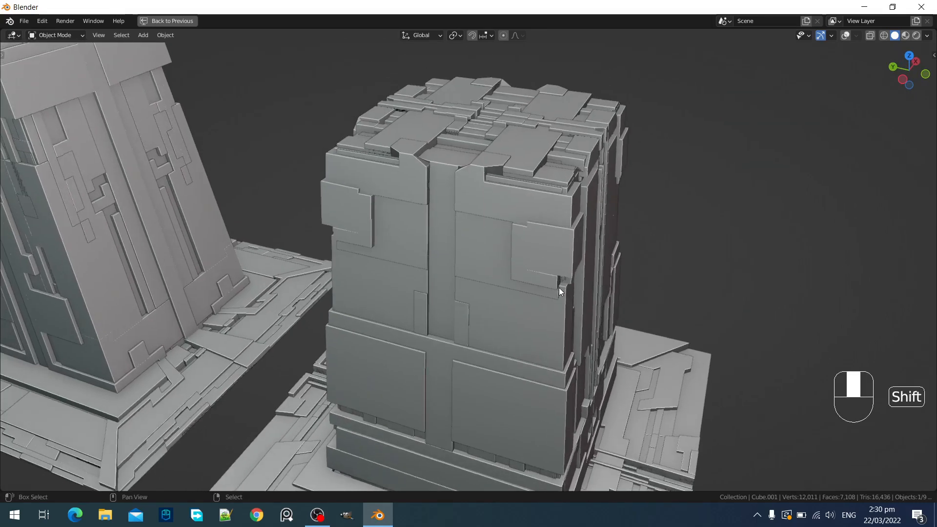
{"action": "scroll", "coordinate": [502, 290], "scroll_direction": "down", "scroll_amount": 6}
{"action": "scroll", "coordinate": [489, 288], "scroll_direction": "up", "scroll_amount": 2}
Select the shortened tower's extruded panel object and turn the viewport overlays back on
{"action": "left_click", "coordinate": [476, 259]}
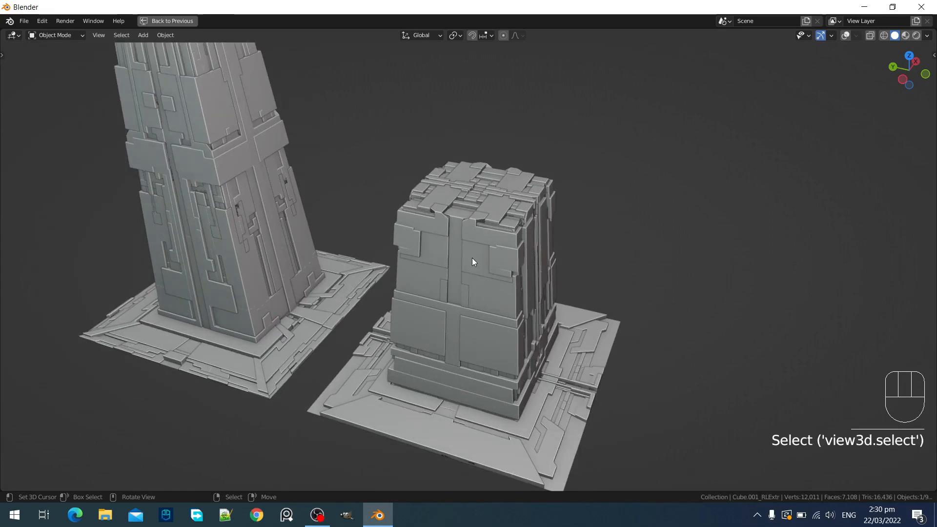
{"action": "key", "text": "Tab"}
{"action": "key", "text": "shift+alt+z"}
{"action": "scroll", "coordinate": [596, 270], "scroll_direction": "up", "scroll_amount": 3}
{"action": "key", "text": "Tab"}
{"action": "middle_click_drag", "start_coordinate": [595, 270], "coordinate": [465, 265]}
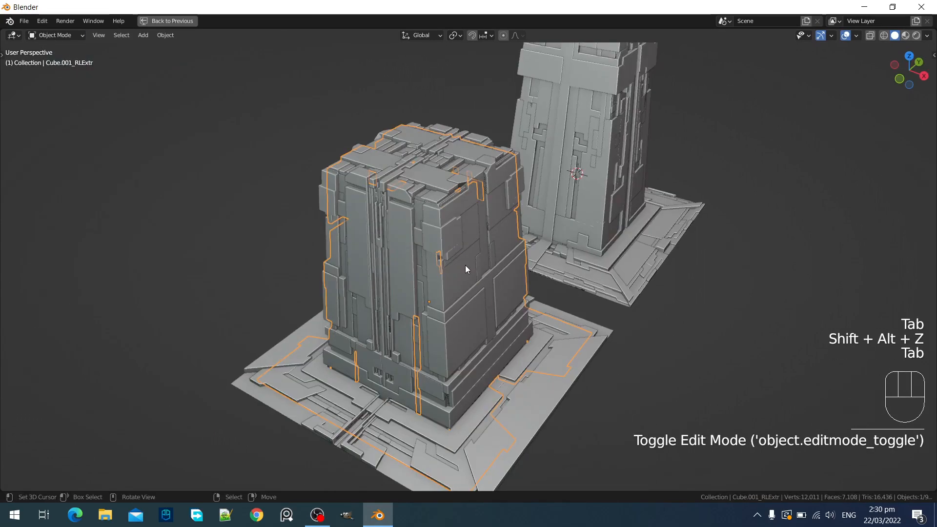
Shrink/Fatten the large upper panel face on the tower's side by about 0.025 m and return to Object Mode
{"action": "key", "text": "Tab"}
{"action": "key", "text": "3"}
{"action": "right_click", "coordinate": [474, 214]}
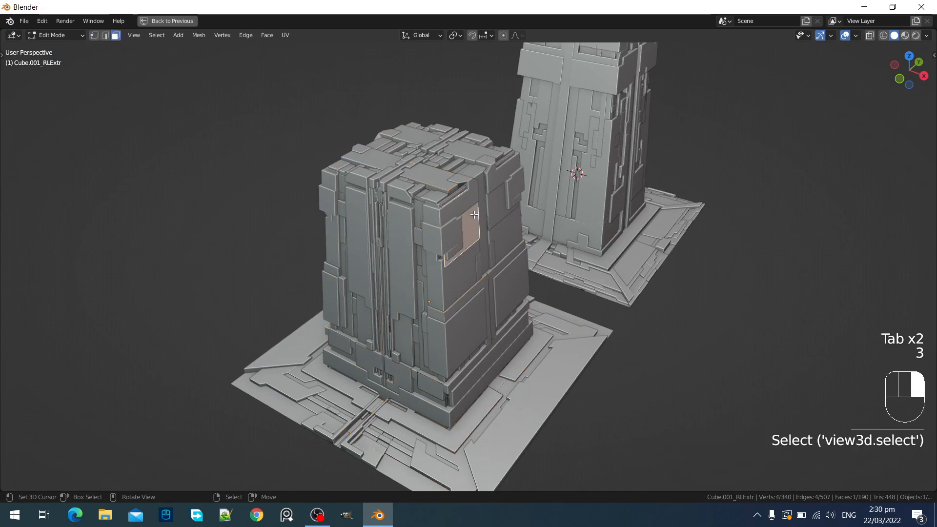
{"action": "middle_click_drag", "start_coordinate": [531, 224], "coordinate": [513, 232]}
{"action": "scroll", "coordinate": [512, 232], "scroll_direction": "up", "scroll_amount": 2}
{"action": "key", "text": "alt+s"}
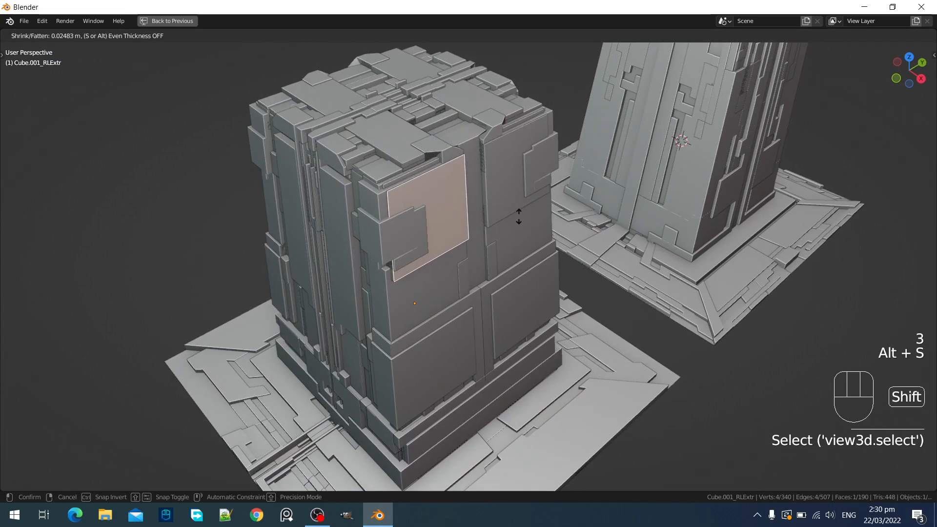
{"action": "left_click", "coordinate": [525, 214]}
{"action": "key", "text": "Tab"}
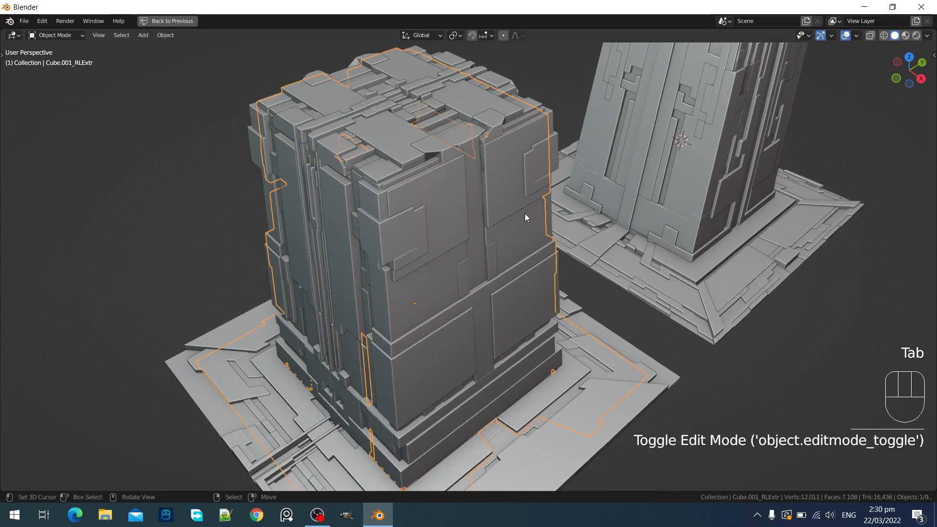
Select the plain base tower beneath the panels and duplicate it to an empty spot beside the shortened tower
{"action": "key", "text": "alt+a"}
{"action": "scroll", "coordinate": [469, 263], "scroll_direction": "down", "scroll_amount": 3}
{"action": "middle_click_drag", "start_coordinate": [468, 264], "coordinate": [561, 265]}
{"action": "scroll", "coordinate": [561, 266], "scroll_direction": "down", "scroll_amount": 4}
{"action": "scroll", "coordinate": [562, 266], "scroll_direction": "up", "scroll_amount": 3}
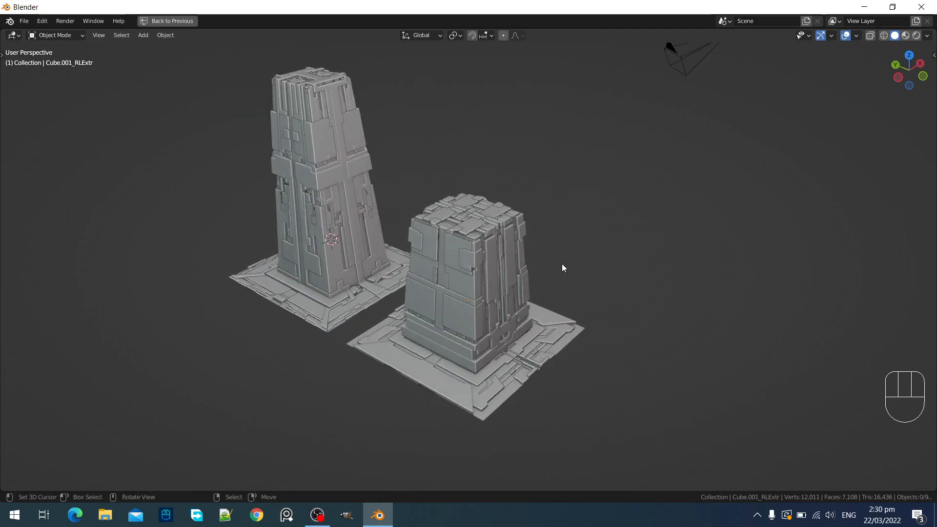
{"action": "right_click", "coordinate": [519, 360], "text": "alt"}
{"action": "left_click", "coordinate": [518, 360]}
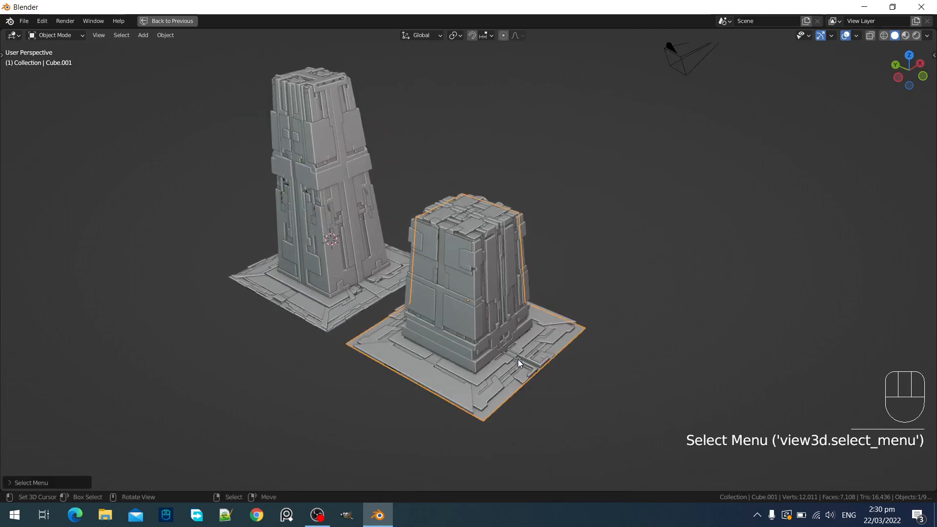
{"action": "scroll", "coordinate": [537, 342], "scroll_direction": "down", "scroll_amount": 3}
{"action": "middle_click_drag", "start_coordinate": [554, 324], "coordinate": [519, 299], "text": "shift"}
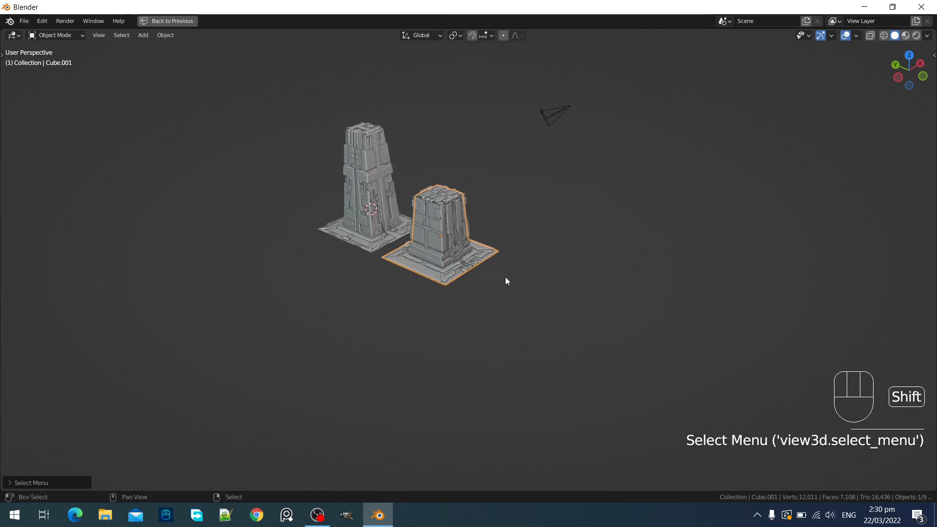
{"action": "key", "text": "shift+d"}
{"action": "left_click", "coordinate": [585, 303]}
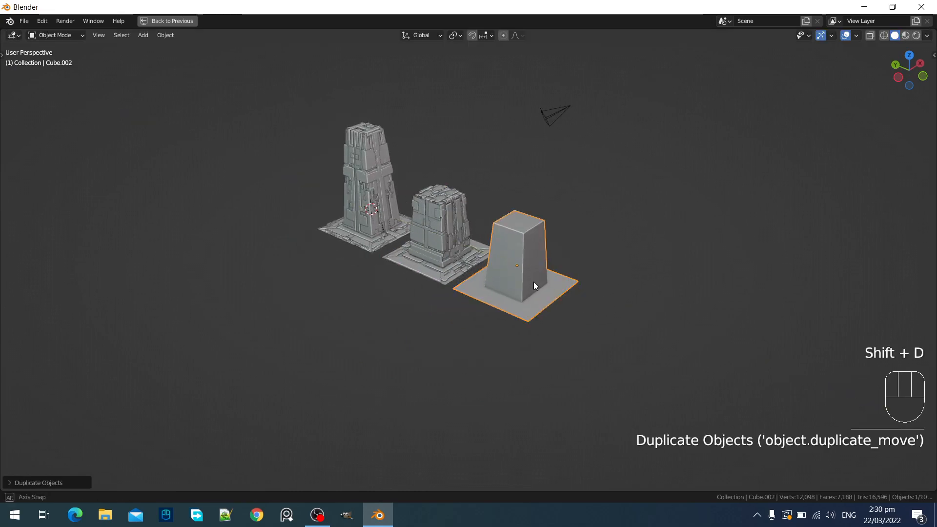
Move the duplicated plain tower along the global Y axis by about -0.26 m
{"action": "middle_click_drag", "start_coordinate": [534, 282], "coordinate": [582, 303]}
{"action": "scroll", "coordinate": [582, 302], "scroll_direction": "up", "scroll_amount": 2}
{"action": "key", "text": "g"}
{"action": "key", "text": "y"}
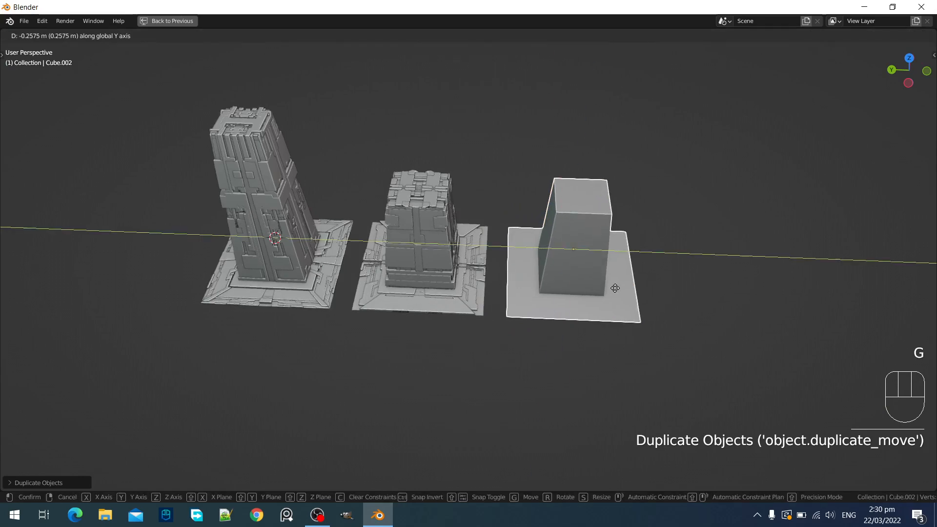
{"action": "left_click", "coordinate": [612, 286]}
Delete the top faces and the two uppermost rows of side faces of the duplicated tower
{"action": "middle_click_drag", "start_coordinate": [648, 272], "coordinate": [499, 297], "text": "shift"}
{"action": "scroll", "coordinate": [603, 302], "scroll_direction": "up", "scroll_amount": 2}
{"action": "key", "text": "Tab"}
{"action": "scroll", "coordinate": [448, 253], "scroll_direction": "up", "scroll_amount": 1}
{"action": "key", "text": "2"}
{"action": "left_click", "coordinate": [443, 244]}
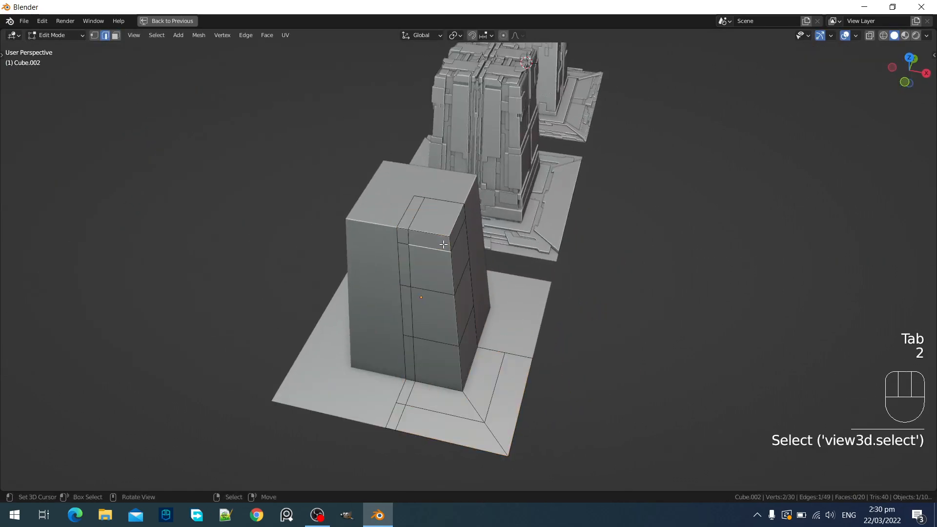
{"action": "key", "text": "3"}
{"action": "left_click", "coordinate": [447, 243], "text": "alt+shift"}
{"action": "left_click", "coordinate": [421, 221], "text": "shift"}
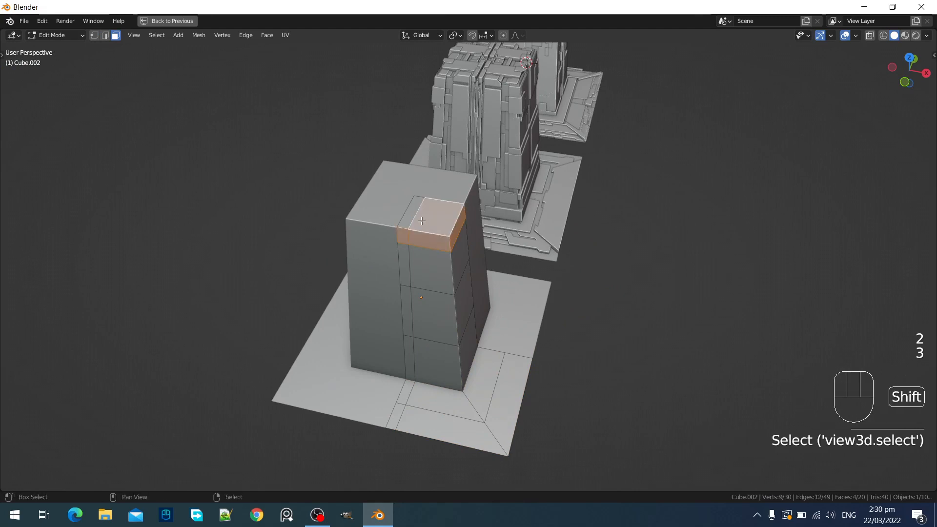
{"action": "left_click", "coordinate": [445, 270], "text": "alt+shift"}
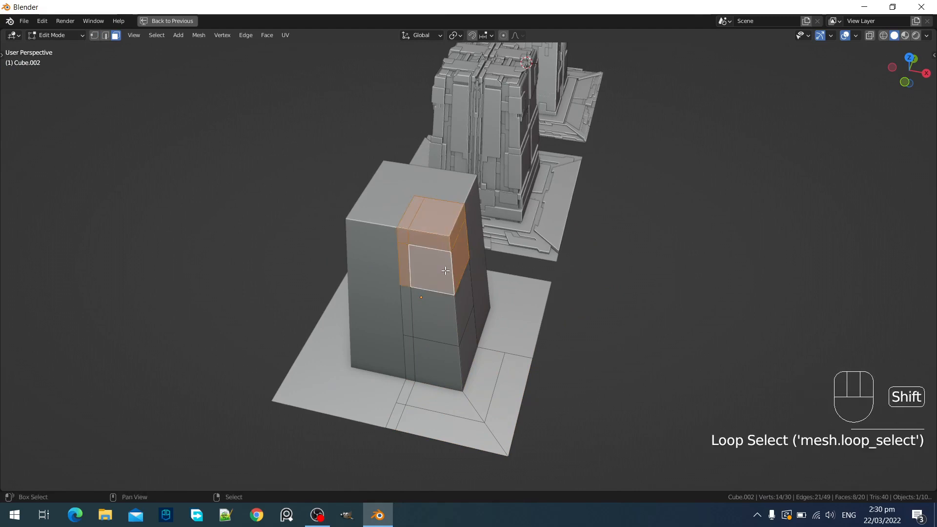
{"action": "key", "text": "x"}
{"action": "left_click", "coordinate": [445, 271]}
Cap the open top of the lowered tower with two new faces filled from its corner vertices
{"action": "key", "text": "1"}
{"action": "key", "text": "f"}
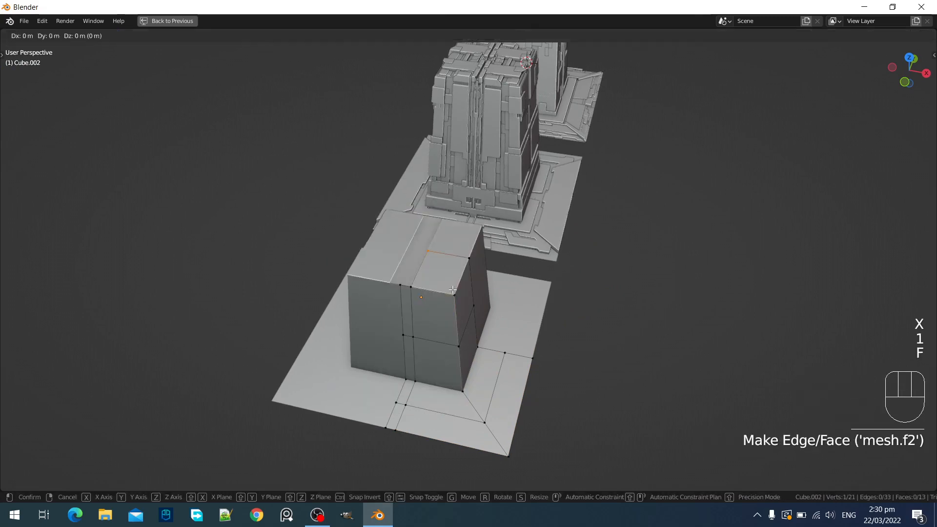
{"action": "left_click", "coordinate": [420, 285]}
{"action": "key", "text": "f"}
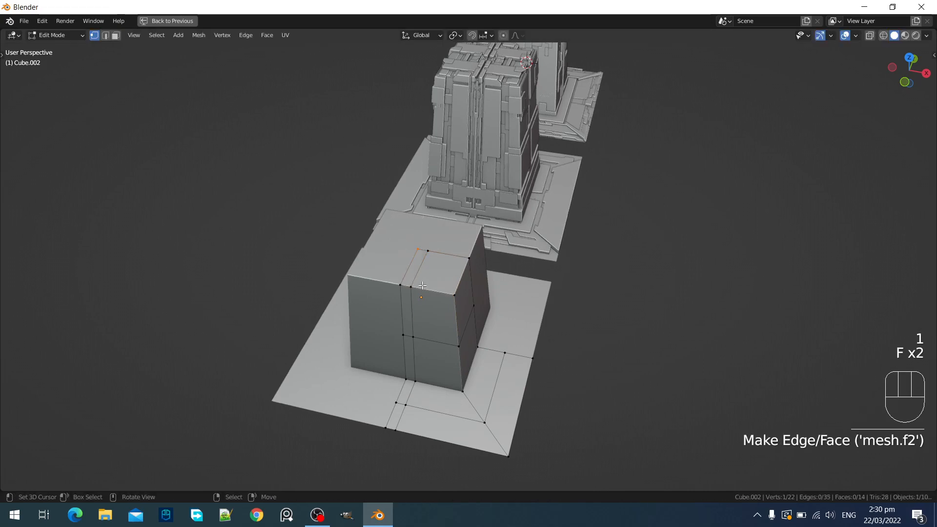
{"action": "key", "text": "Tab"}
{"action": "middle_click_drag", "start_coordinate": [488, 315], "coordinate": [475, 313]}
{"action": "key", "text": "Tab"}
Bevel the two vertical corner edges of the tower body into a wide chamfer and return to Object Mode
{"action": "key", "text": "2"}
{"action": "right_click", "coordinate": [437, 291]}
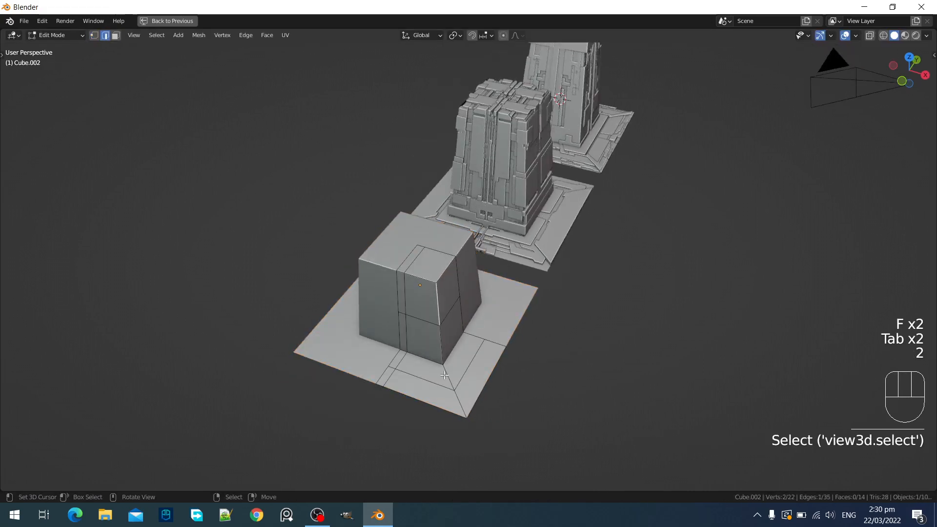
{"action": "right_click", "coordinate": [459, 402], "text": "ctrl"}
{"action": "right_click", "coordinate": [441, 345]}
{"action": "right_click", "coordinate": [431, 297], "text": "shift"}
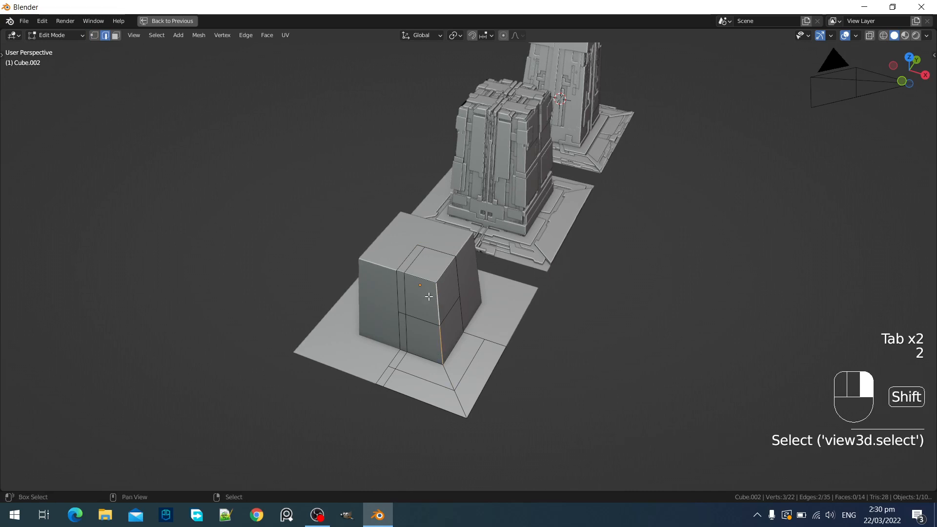
{"action": "key", "text": "ctrl+b"}
{"action": "left_click", "coordinate": [507, 337]}
{"action": "key", "text": "Tab"}
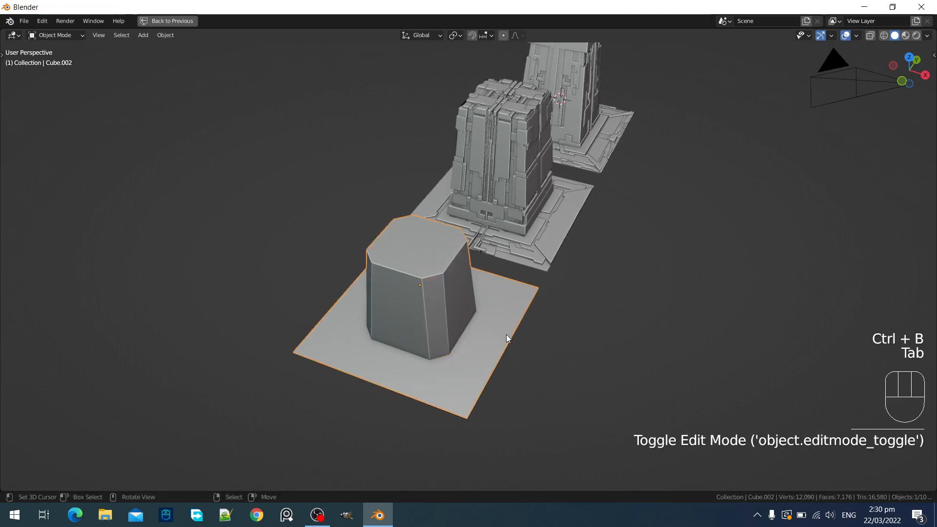
Select the two top faces beside the chamfered corner and apply Quad Slice to them
{"action": "key", "text": "Tab"}
{"action": "key", "text": "3"}
{"action": "right_click", "coordinate": [427, 262]}
{"action": "key", "text": "shift+q"}
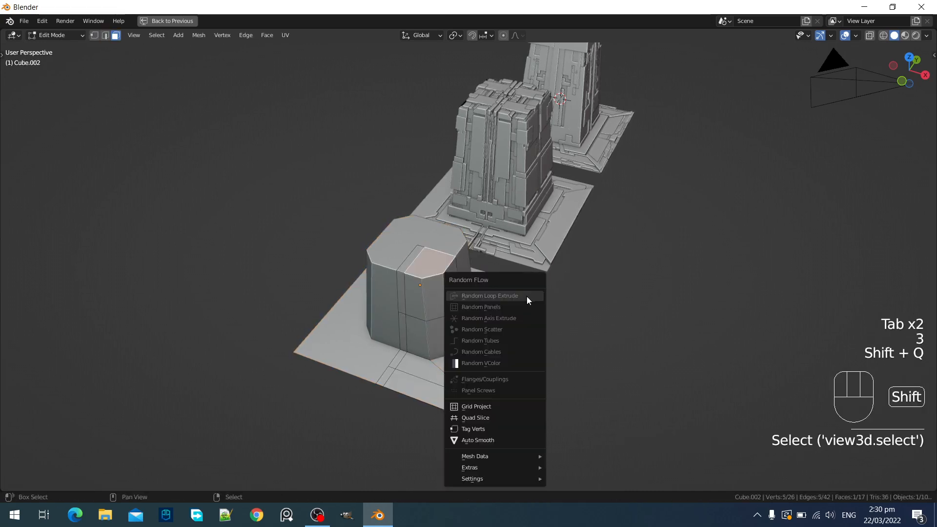
{"action": "key", "text": "shift+q"}
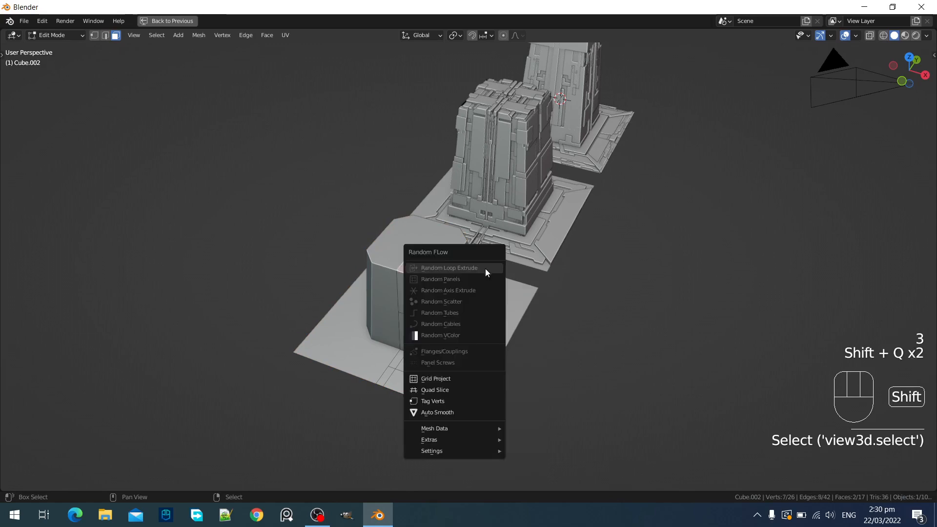
{"action": "left_click", "coordinate": [469, 386]}
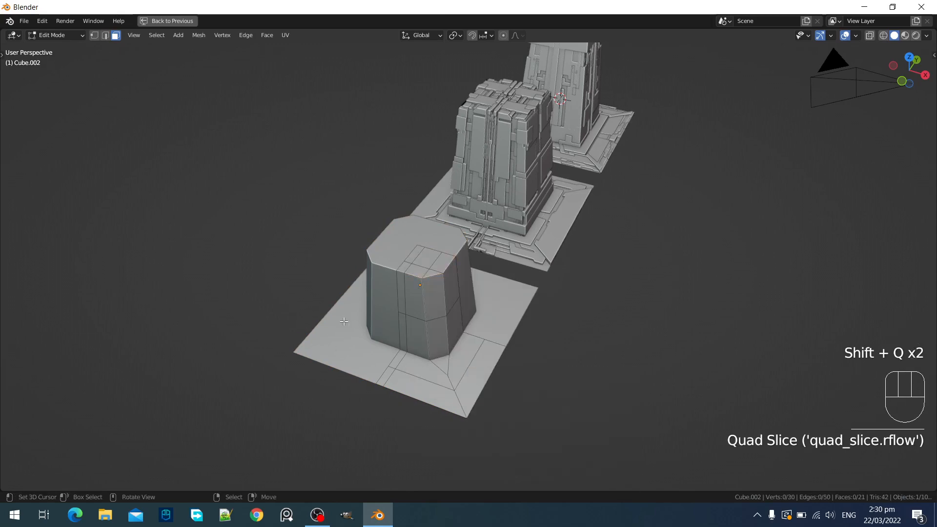
Dissolve the two surplus sliced edges on the tower's top
{"action": "scroll", "coordinate": [376, 307], "scroll_direction": "up", "scroll_amount": 5}
{"action": "key", "text": "2"}
{"action": "right_click", "coordinate": [383, 249]}
{"action": "right_click", "coordinate": [356, 283], "text": "shift"}
{"action": "key", "text": "ctrl+x"}
Slide the base vertex in front of the chamfered corner outwards along its edge onto the next vertex
{"action": "scroll", "coordinate": [432, 284], "scroll_direction": "down", "scroll_amount": 5}
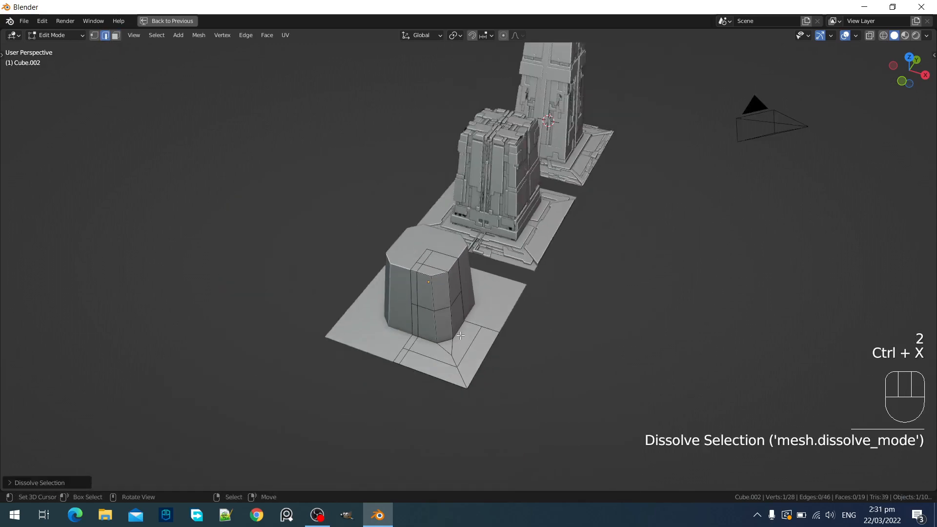
{"action": "scroll", "coordinate": [405, 234], "scroll_direction": "up", "scroll_amount": 3}
{"action": "mouse_move", "coordinate": [432, 284]}
{"action": "middle_mouse_down"}
{"action": "mouse_move", "coordinate": [405, 235]}
{"action": "mouse_move", "coordinate": [423, 293]}
{"action": "middle_mouse_up"}
{"action": "middle_click_drag", "start_coordinate": [421, 418], "coordinate": [475, 307], "text": "shift"}
{"action": "scroll", "coordinate": [478, 305], "scroll_direction": "up", "scroll_amount": 2}
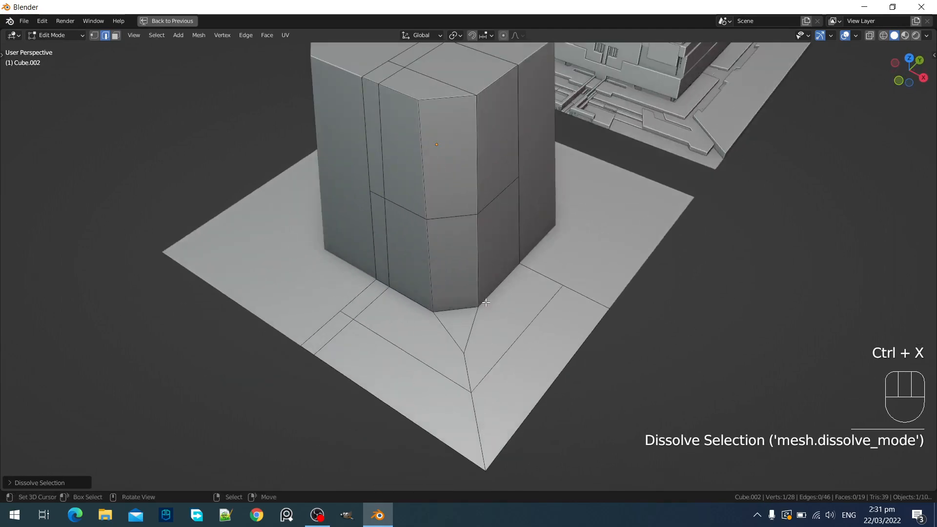
{"action": "key", "text": "1"}
{"action": "middle_click_drag", "start_coordinate": [494, 345], "coordinate": [586, 337]}
{"action": "right_click", "coordinate": [587, 337]}
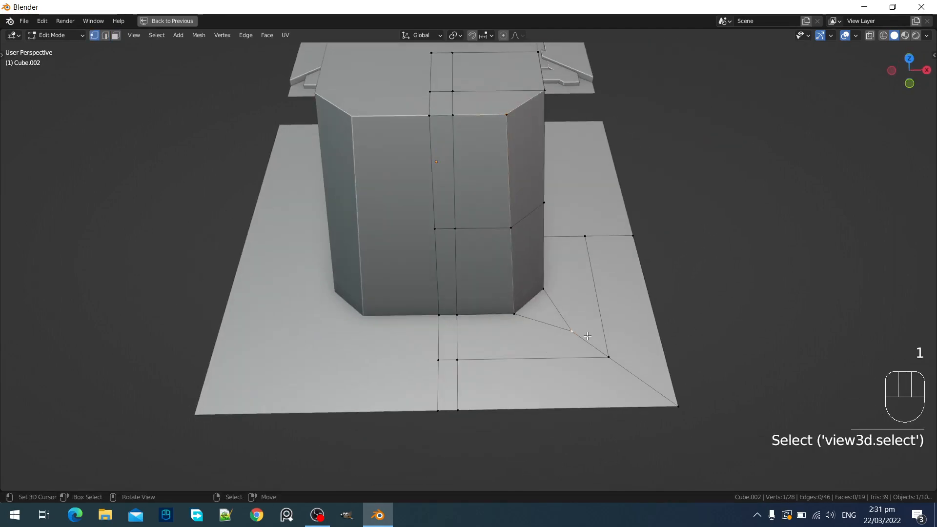
{"action": "key", "text": "g"}
{"action": "key", "text": "g"}
{"action": "left_click", "coordinate": [664, 373]}
Select the whole mesh, merge its overlapping vertices by distance and clear the selection
{"action": "key", "text": "a"}
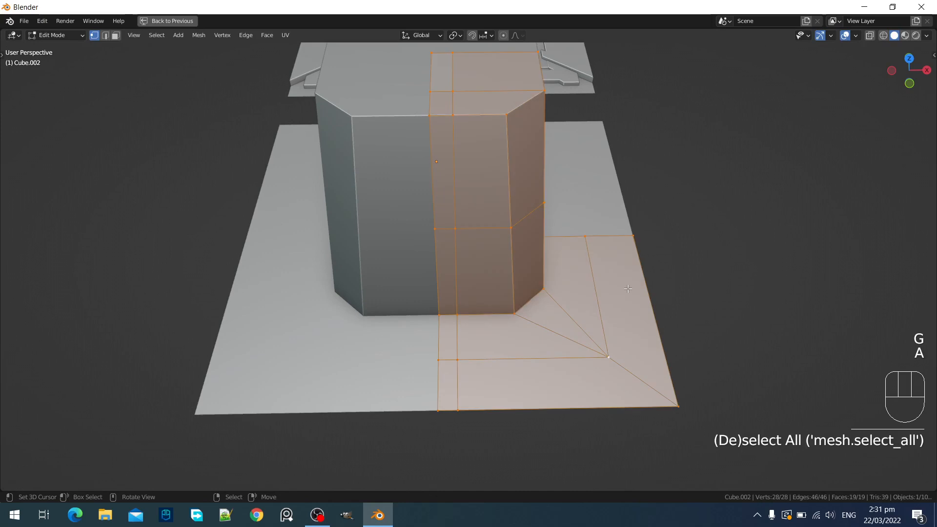
{"action": "key", "text": "m"}
{"action": "left_click", "coordinate": [604, 353]}
{"action": "key", "text": "alt+a"}
{"action": "scroll", "coordinate": [609, 316], "scroll_direction": "down", "scroll_amount": 2}
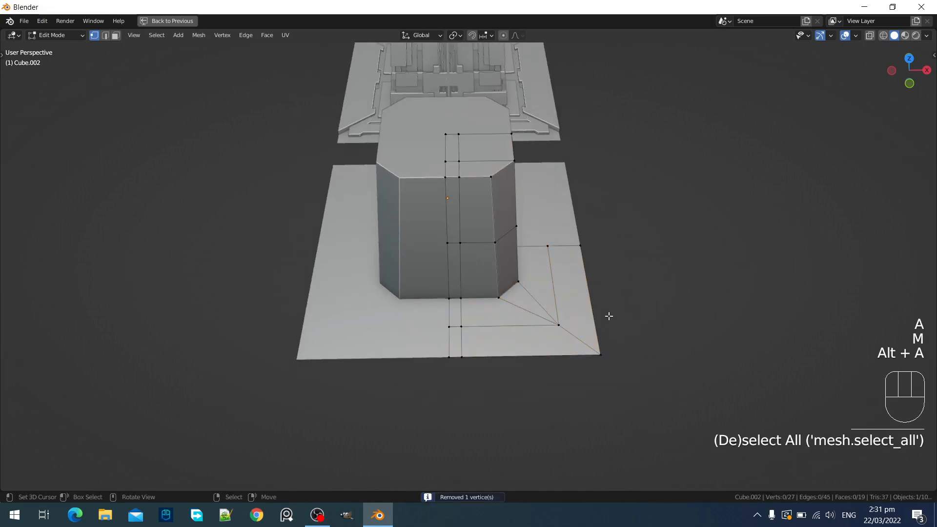
Examine the base topology around the chamfered corner, especially the triangular face at its foot
{"action": "middle_click_drag", "start_coordinate": [607, 307], "coordinate": [546, 311]}
{"action": "scroll", "coordinate": [431, 318], "scroll_direction": "down", "scroll_amount": 1}
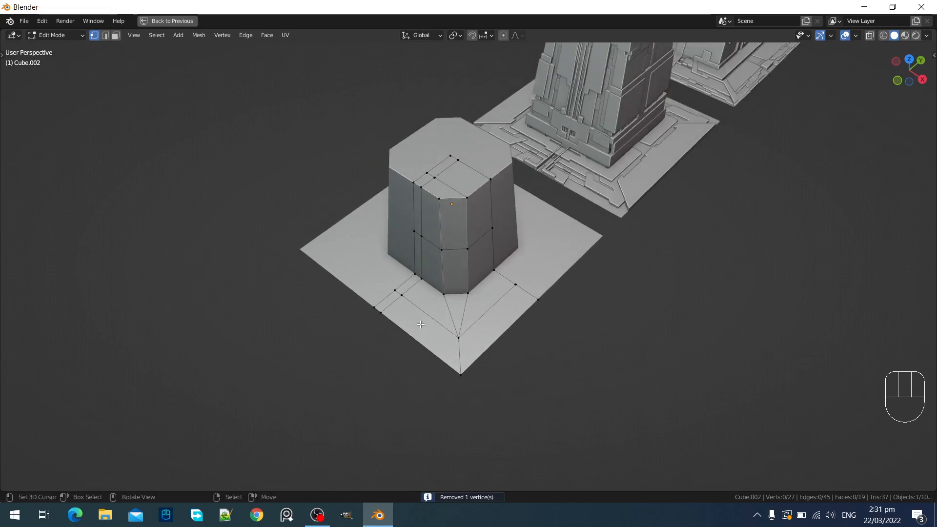
{"action": "scroll", "coordinate": [442, 310], "scroll_direction": "up", "scroll_amount": 1}
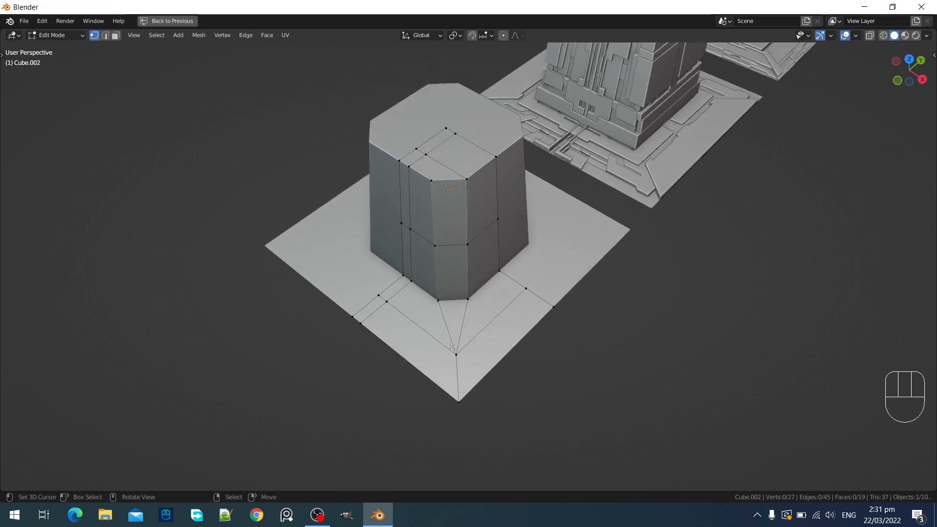
{"action": "scroll", "coordinate": [470, 342], "scroll_direction": "up", "scroll_amount": 2}
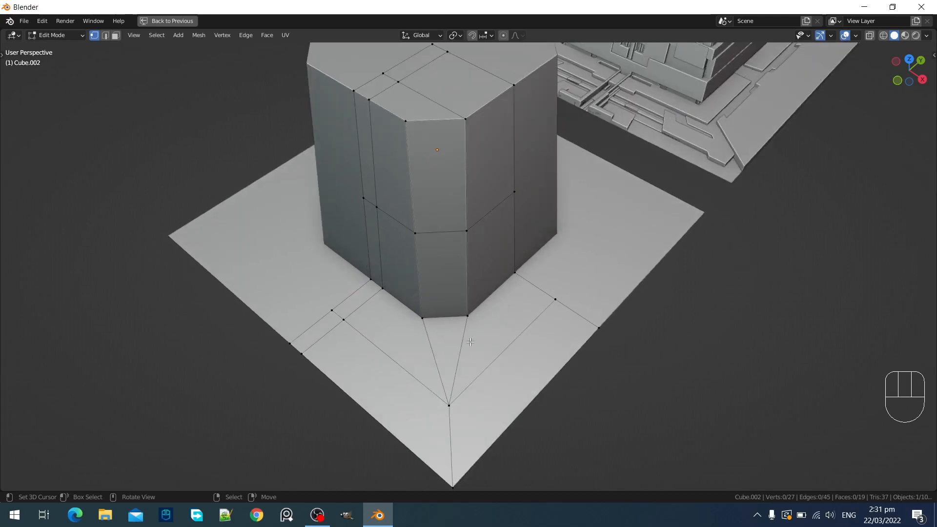
{"action": "key", "text": "3"}
{"action": "left_click", "coordinate": [453, 347]}
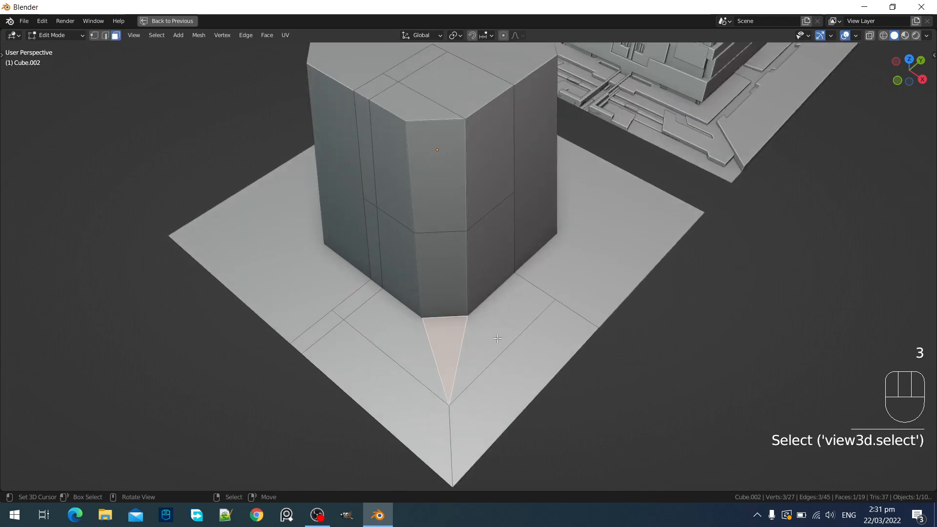
{"action": "scroll", "coordinate": [498, 339], "scroll_direction": "down", "scroll_amount": 3}
{"action": "middle_click_drag", "start_coordinate": [498, 339], "coordinate": [584, 280]}
{"action": "scroll", "coordinate": [534, 257], "scroll_direction": "down", "scroll_amount": 4}
Select the whole mesh, return to Object Mode and apply Random Loop Extrude to the chamfered tower with the 3L4BC ORIG preset
{"action": "key", "text": "a"}
{"action": "key", "text": "Tab"}
{"action": "scroll", "coordinate": [546, 300], "scroll_direction": "up", "scroll_amount": 2}
{"action": "scroll", "coordinate": [546, 299], "scroll_direction": "up", "scroll_amount": 2}
{"action": "middle_click_drag", "start_coordinate": [540, 267], "coordinate": [554, 212], "text": "shift"}
{"action": "key", "text": "shift+q"}
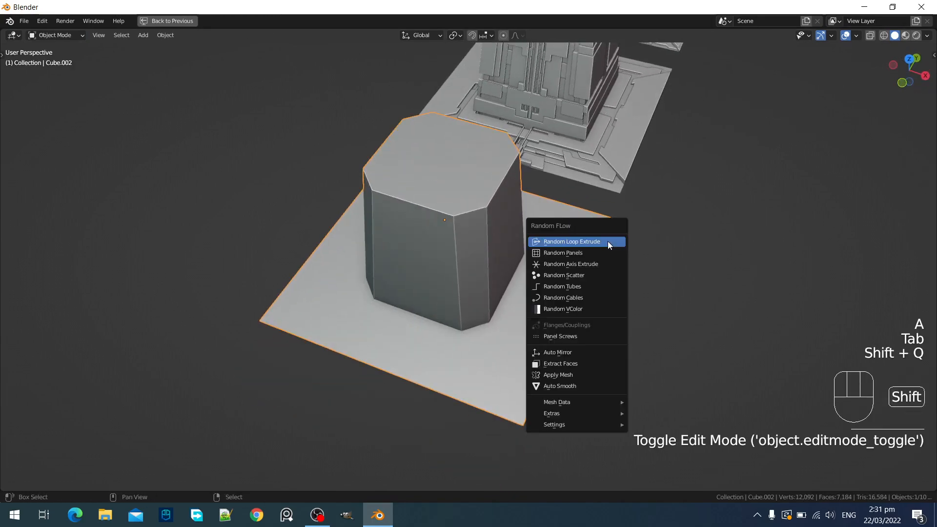
{"action": "left_click", "coordinate": [608, 242]}
{"action": "left_click", "coordinate": [659, 118]}
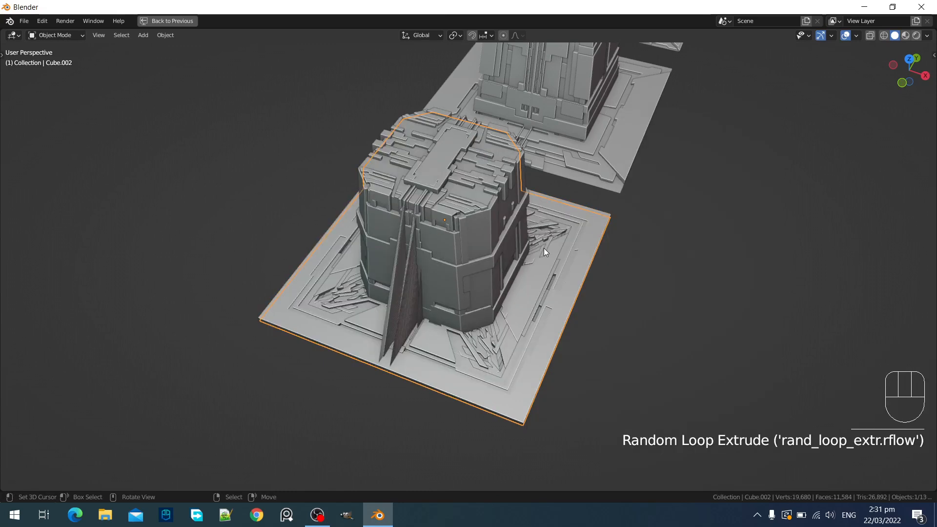
Set Random Loop Extrude's base cuts to 3 and the first loop's seed to 11 on the chamfered tower
{"action": "middle_click_drag", "start_coordinate": [544, 248], "coordinate": [595, 285]}
{"action": "key", "text": "F9"}
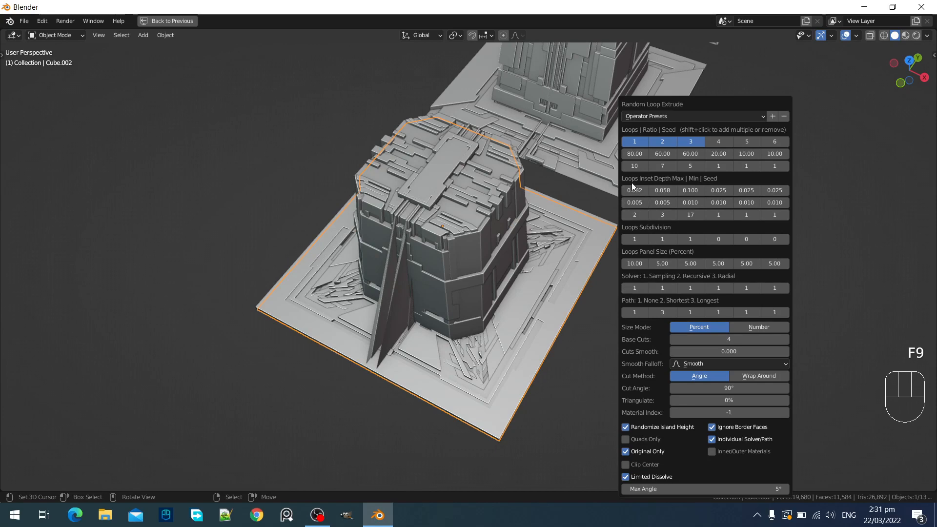
{"action": "scroll", "coordinate": [730, 341], "scroll_direction": "down", "scroll_amount": 1, "text": "ctrl"}
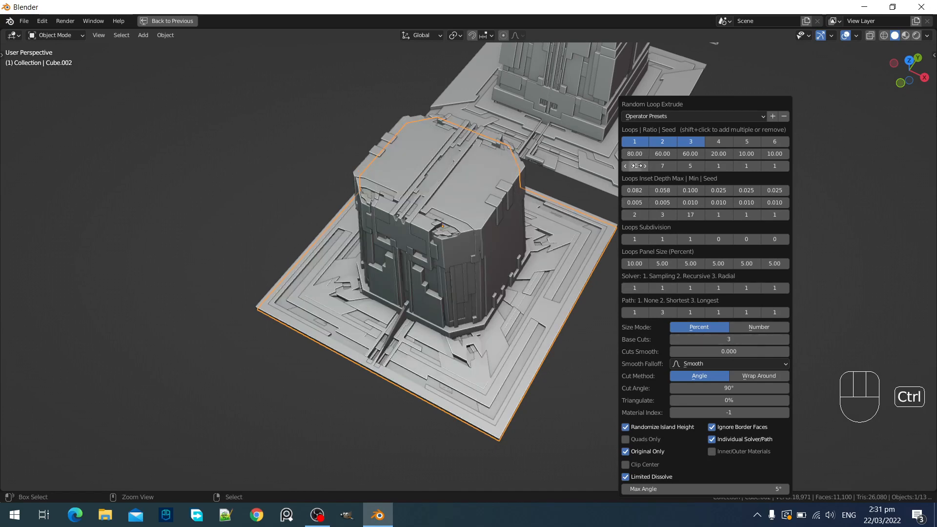
{"action": "scroll", "coordinate": [637, 166], "scroll_direction": "up", "scroll_amount": 1, "text": "ctrl"}
{"action": "scroll", "coordinate": [637, 166], "scroll_direction": "up", "scroll_amount": 1, "text": "ctrl"}
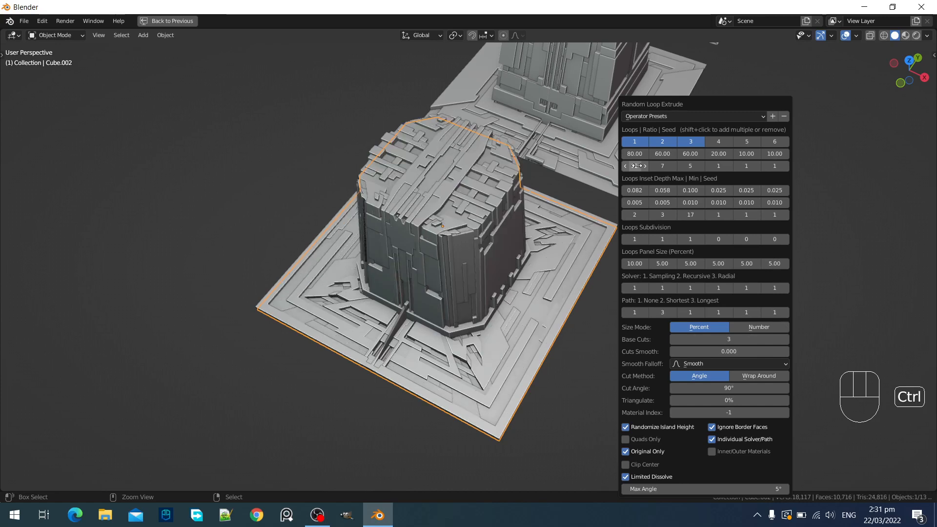
{"action": "scroll", "coordinate": [637, 166], "scroll_direction": "down", "scroll_amount": 1, "text": "ctrl"}
Try a cut angle of 30° on the chamfered tower's panels, and restore it to 90°
{"action": "middle_click_drag", "start_coordinate": [479, 283], "coordinate": [425, 260]}
{"action": "middle_click_drag", "start_coordinate": [492, 267], "coordinate": [525, 277], "text": "shift"}
{"action": "scroll", "coordinate": [525, 277], "scroll_direction": "up", "scroll_amount": 1}
{"action": "key", "text": "F9"}
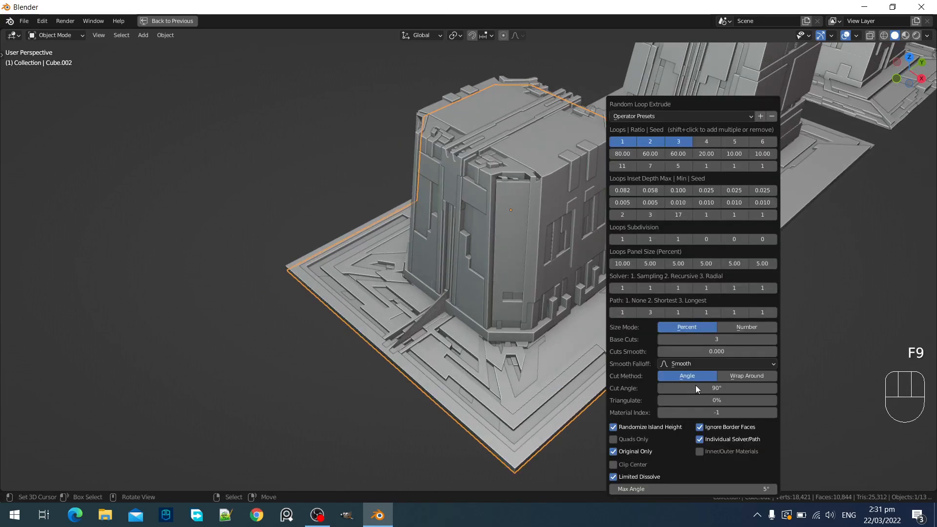
{"action": "left_click", "coordinate": [712, 386]}
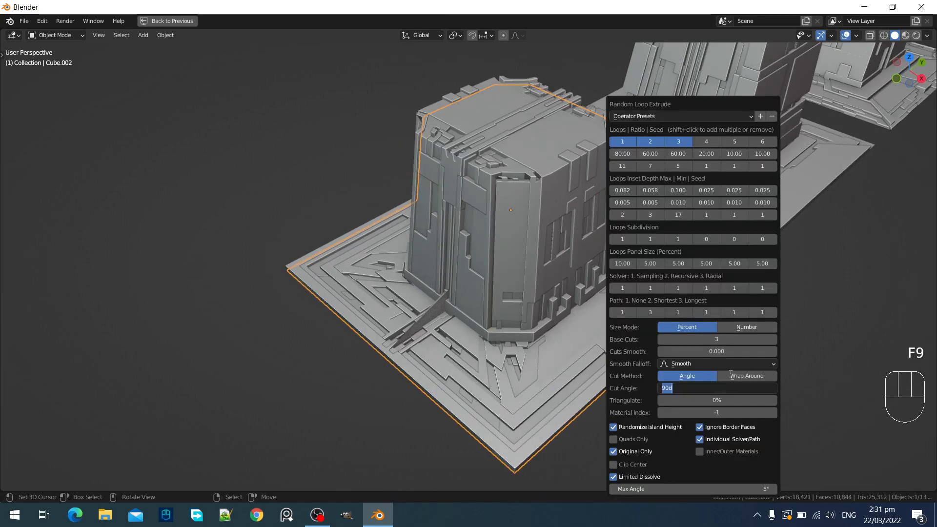
{"action": "key", "text": "Return"}
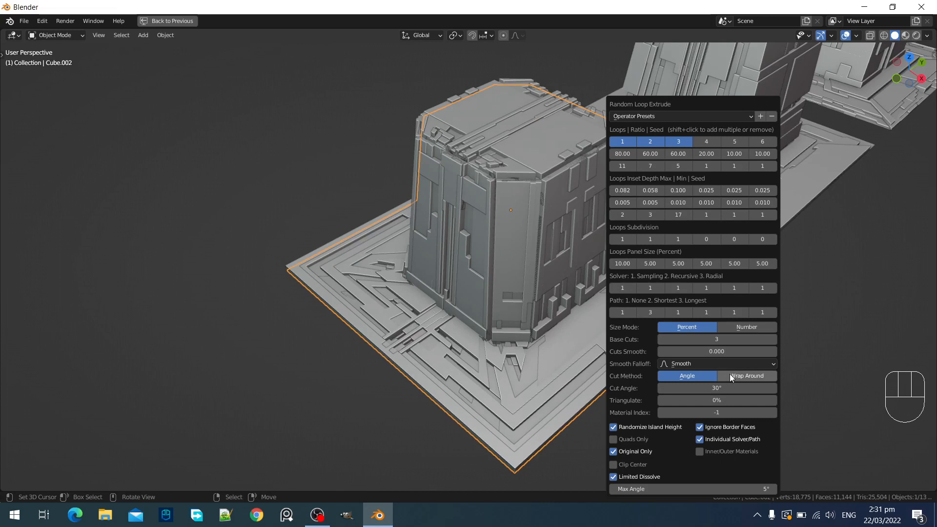
{"action": "left_click", "coordinate": [716, 386]}
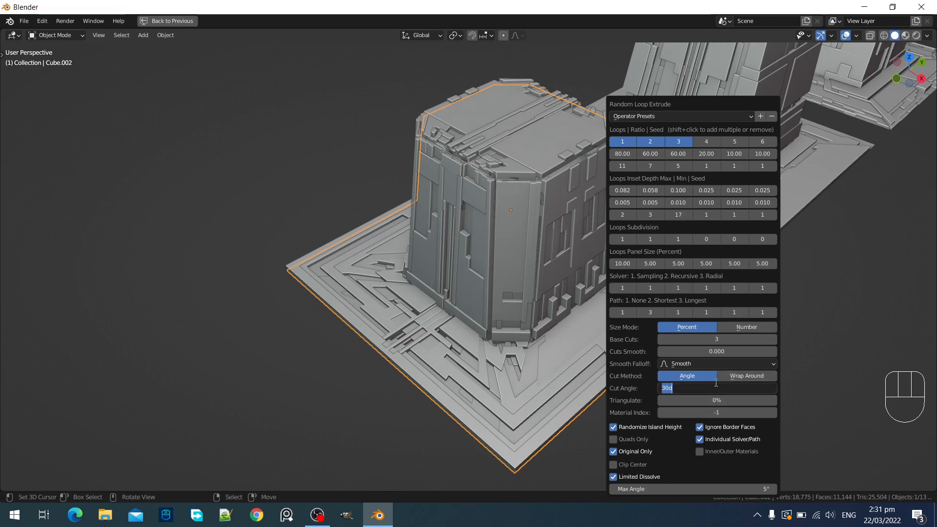
{"action": "key", "text": "Return"}
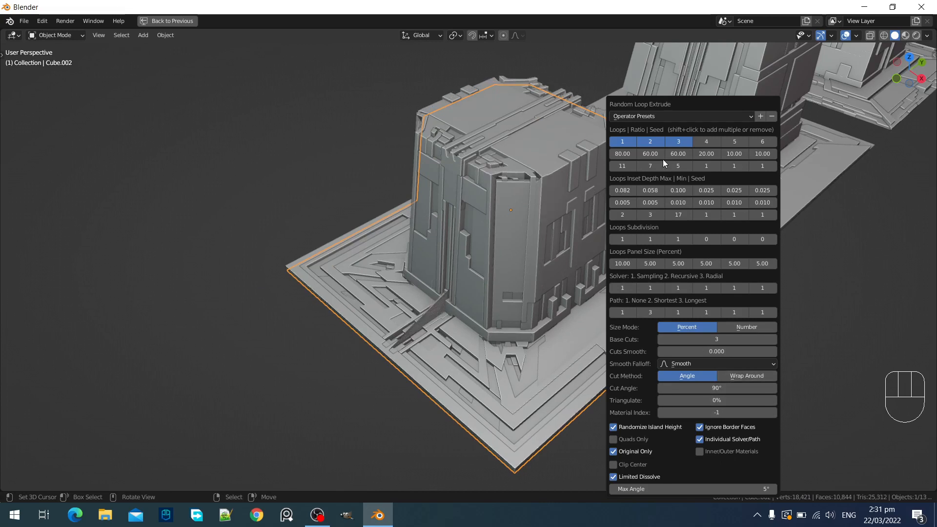
Set the first loop's seed to 12 and the third loop's to 6, trying 8 for the second loop and restoring 7
{"action": "scroll", "coordinate": [626, 162], "scroll_direction": "up", "scroll_amount": 1, "text": "ctrl"}
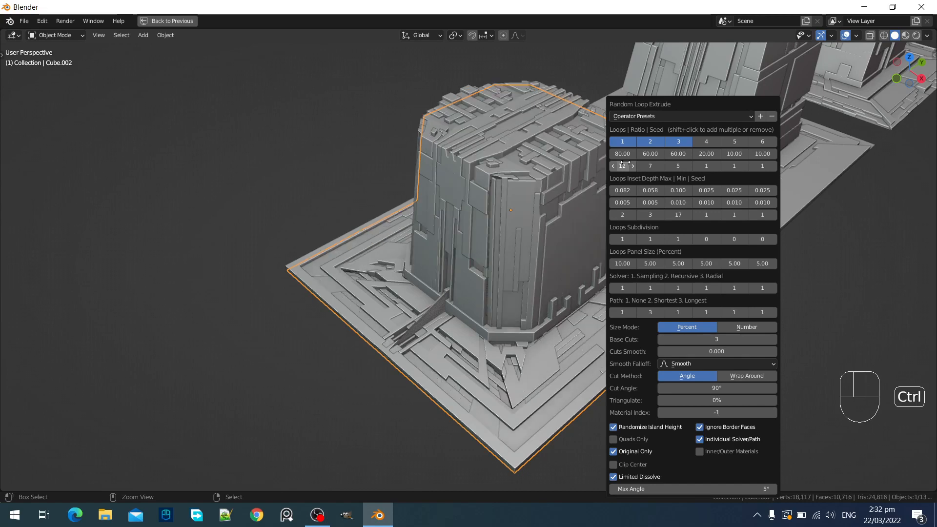
{"action": "scroll", "coordinate": [626, 162], "scroll_direction": "up", "scroll_amount": 1, "text": "ctrl"}
{"action": "scroll", "coordinate": [625, 163], "scroll_direction": "down", "scroll_amount": 1, "text": "ctrl"}
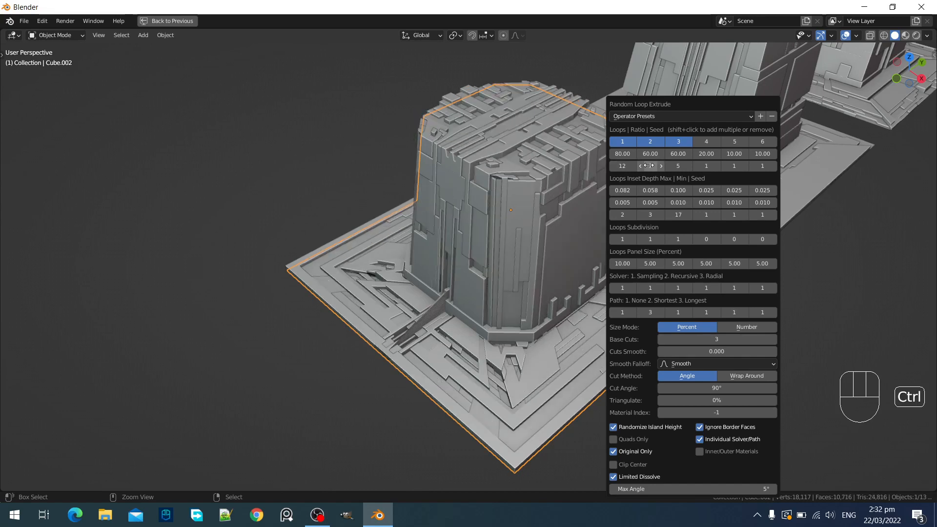
{"action": "scroll", "coordinate": [649, 166], "scroll_direction": "up", "scroll_amount": 1, "text": "ctrl"}
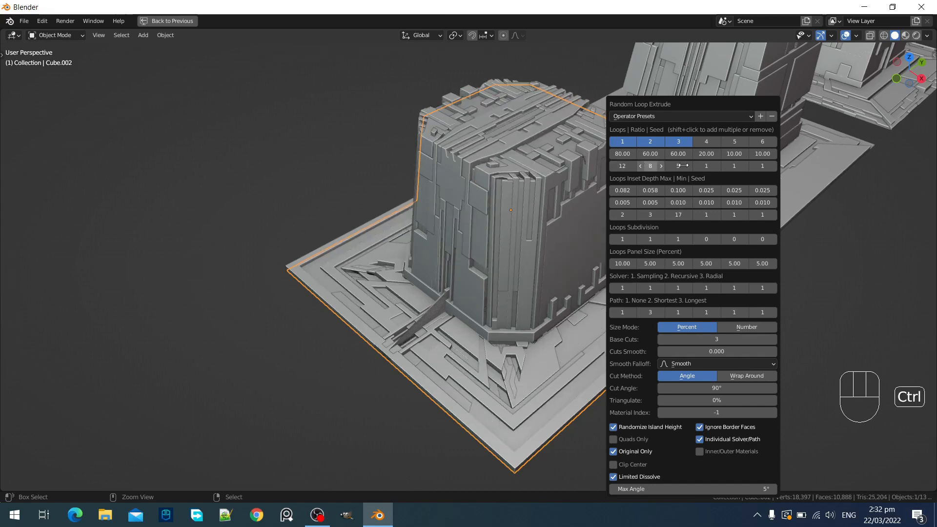
{"action": "scroll", "coordinate": [682, 166], "scroll_direction": "down", "scroll_amount": 1, "text": "ctrl"}
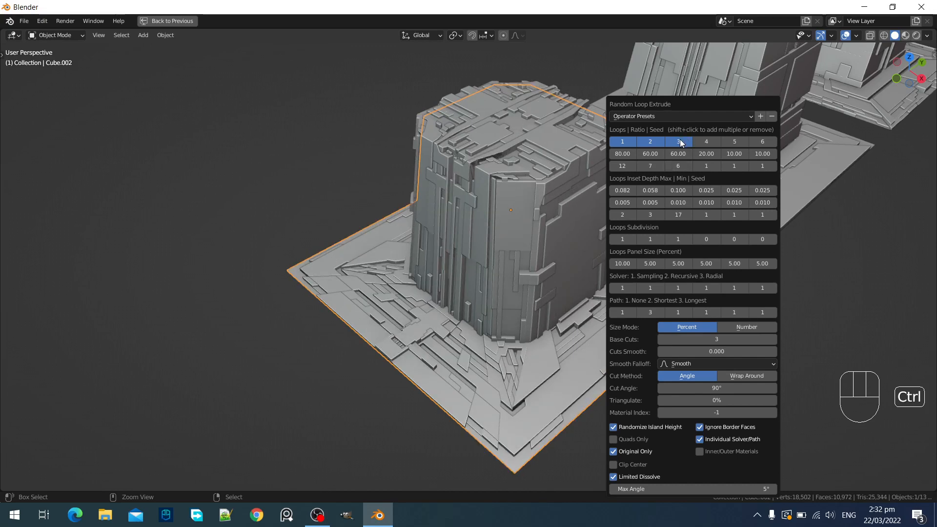
Hide the viewport overlays and reduce the chamfered tower's base cuts to 1
{"action": "scroll", "coordinate": [294, 233], "scroll_direction": "down", "scroll_amount": 2}
{"action": "middle_click_drag", "start_coordinate": [342, 234], "coordinate": [614, 256]}
{"action": "key", "text": "shift+alt+z"}
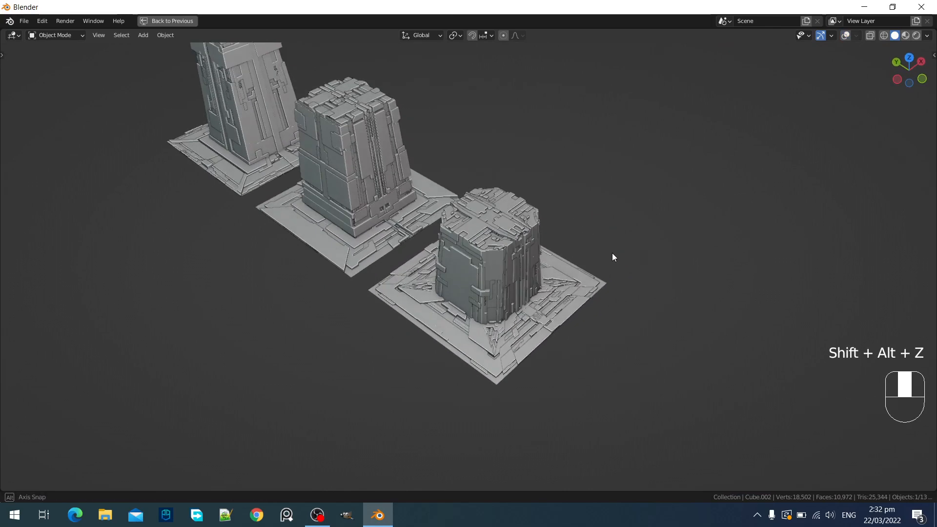
{"action": "key", "text": "F9"}
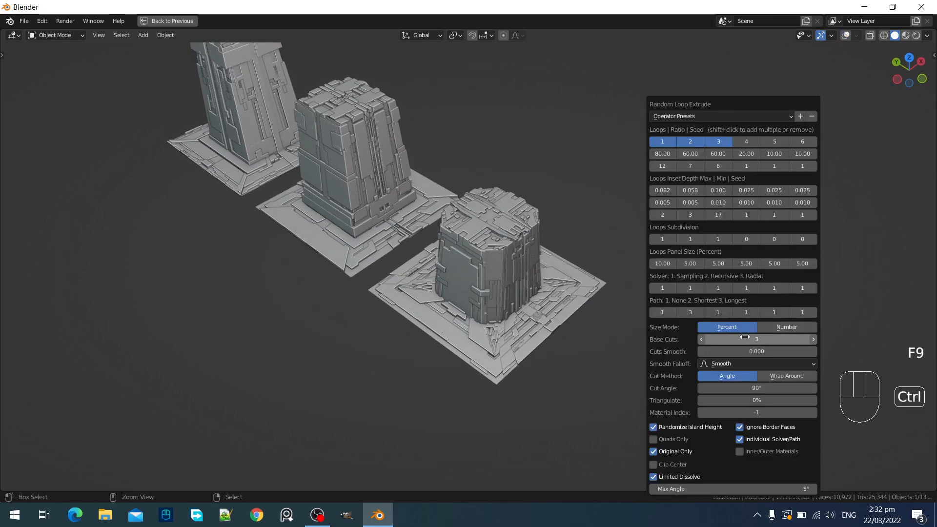
{"action": "scroll", "coordinate": [745, 337], "scroll_direction": "down", "scroll_amount": 3, "text": "ctrl"}
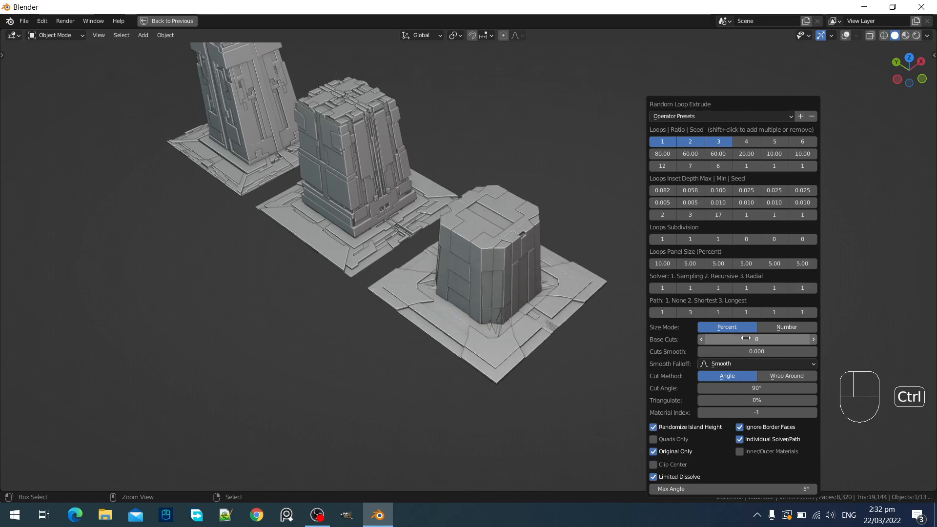
{"action": "scroll", "coordinate": [745, 338], "scroll_direction": "up", "scroll_amount": 1, "text": "ctrl"}
{"action": "scroll", "coordinate": [746, 338], "scroll_direction": "down", "scroll_amount": 1, "text": "ctrl"}
{"action": "scroll", "coordinate": [746, 338], "scroll_direction": "up", "scroll_amount": 1, "text": "ctrl"}
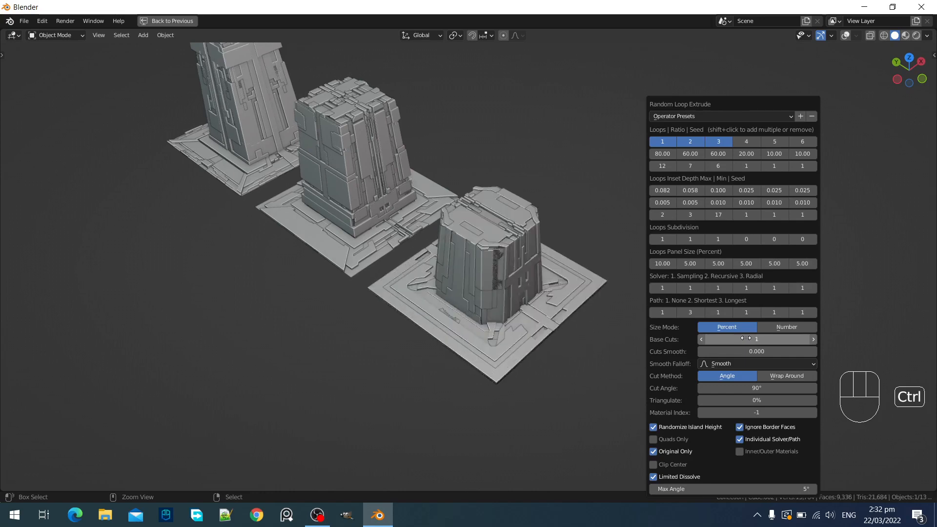
Switch the solver of loops 1, 2 and 3 to 2 (Recursive)
{"action": "middle_click_drag", "start_coordinate": [711, 324], "coordinate": [483, 348]}
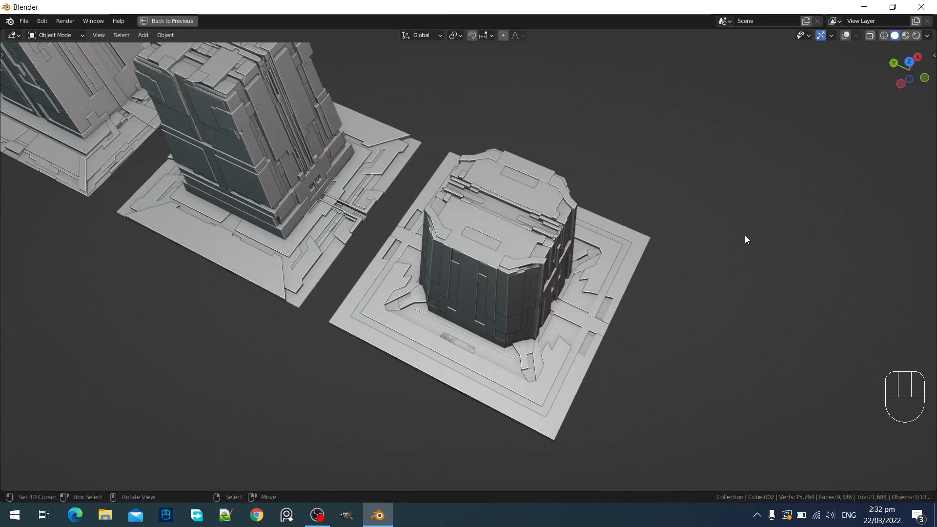
{"action": "key", "text": "F9"}
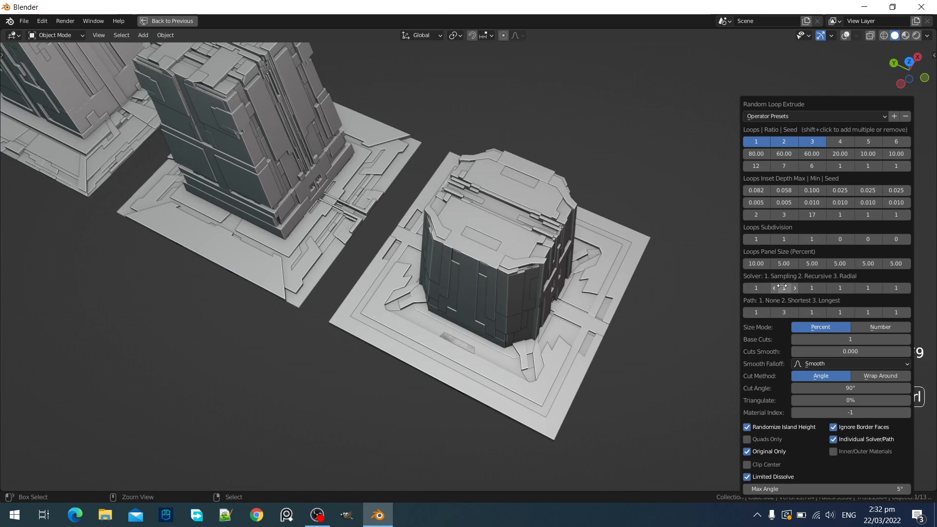
{"action": "scroll", "coordinate": [783, 290], "scroll_direction": "up", "scroll_amount": 1, "text": "ctrl"}
{"action": "scroll", "coordinate": [759, 291], "scroll_direction": "up", "scroll_amount": 1, "text": "ctrl"}
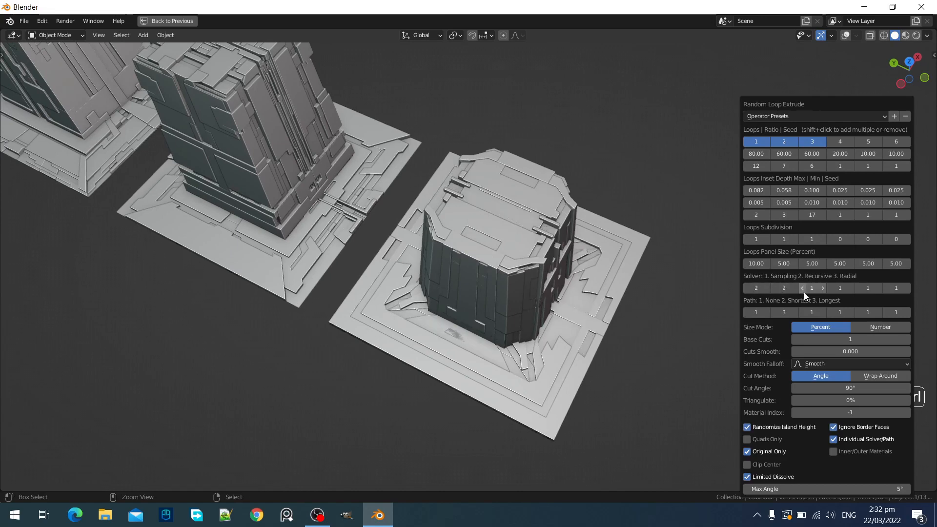
{"action": "scroll", "coordinate": [809, 292], "scroll_direction": "up", "scroll_amount": 1, "text": "ctrl"}
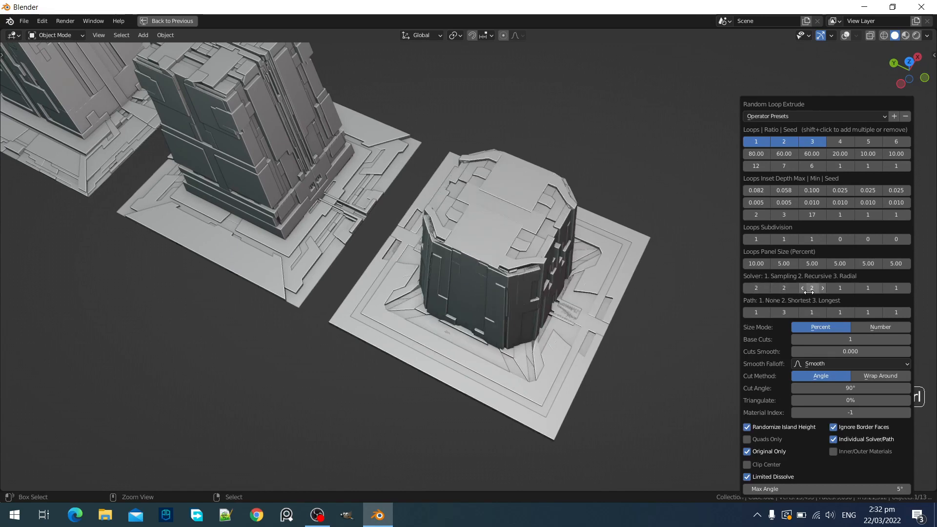
Set the first loop's seed to 15 and inspect the panelling beside the other towers
{"action": "middle_click_drag", "start_coordinate": [555, 292], "coordinate": [628, 282]}
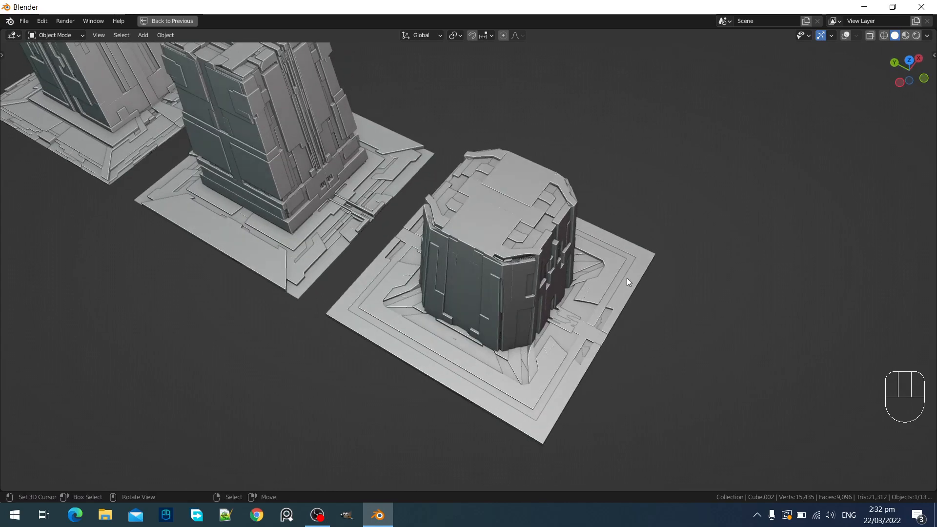
{"action": "key", "text": "F9"}
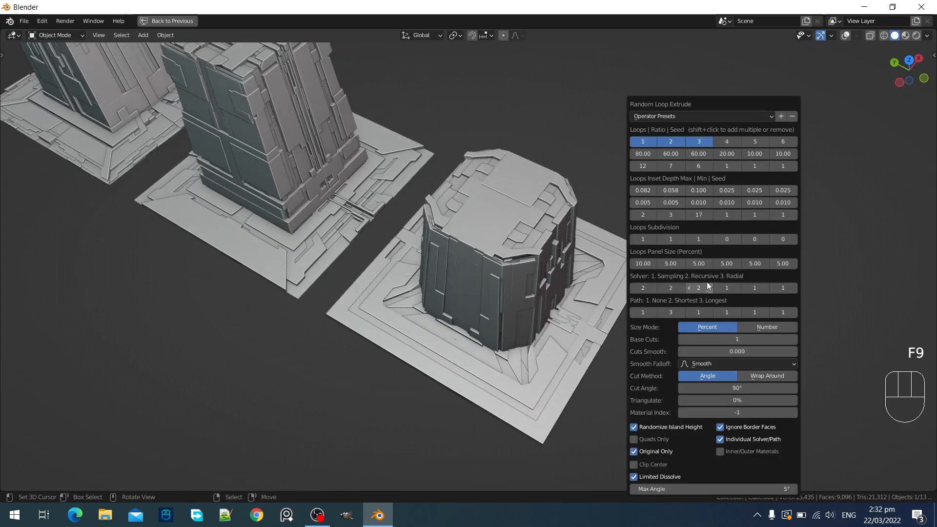
{"action": "scroll", "coordinate": [645, 166], "scroll_direction": "up", "scroll_amount": 3, "text": "ctrl"}
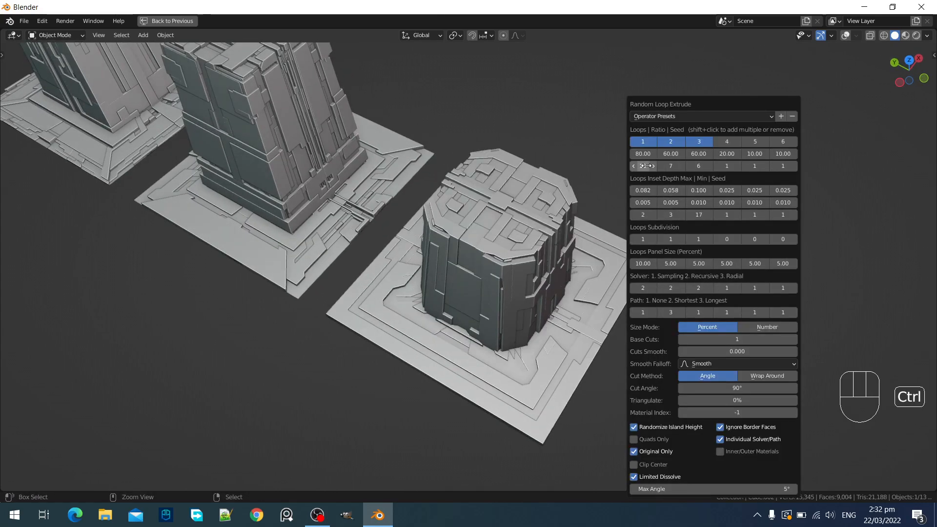
{"action": "scroll", "coordinate": [647, 166], "scroll_direction": "up", "scroll_amount": 2, "text": "ctrl"}
{"action": "scroll", "coordinate": [646, 166], "scroll_direction": "down", "scroll_amount": 2, "text": "ctrl"}
{"action": "scroll", "coordinate": [575, 265], "scroll_direction": "down", "scroll_amount": 2}
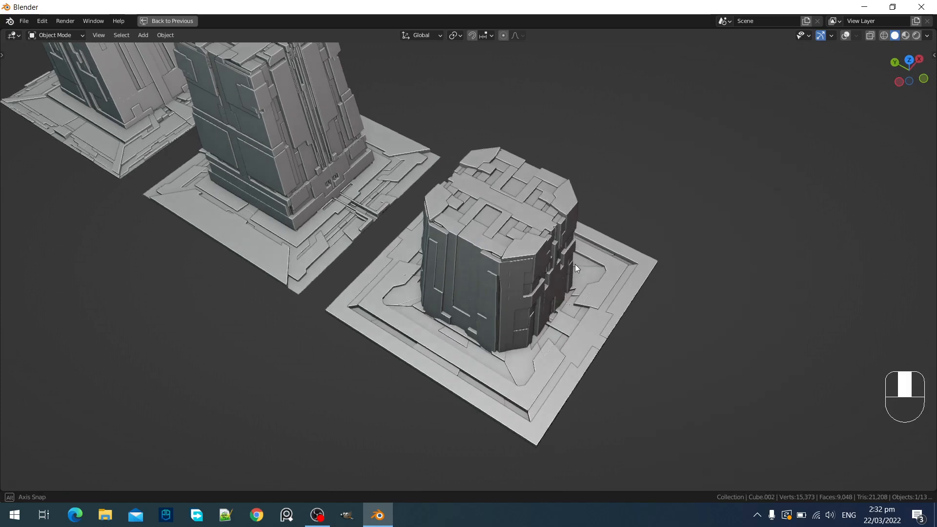
{"action": "middle_click_drag", "start_coordinate": [575, 264], "coordinate": [619, 281]}
{"action": "scroll", "coordinate": [578, 274], "scroll_direction": "down", "scroll_amount": 2}
{"action": "scroll", "coordinate": [619, 281], "scroll_direction": "up", "scroll_amount": 5}
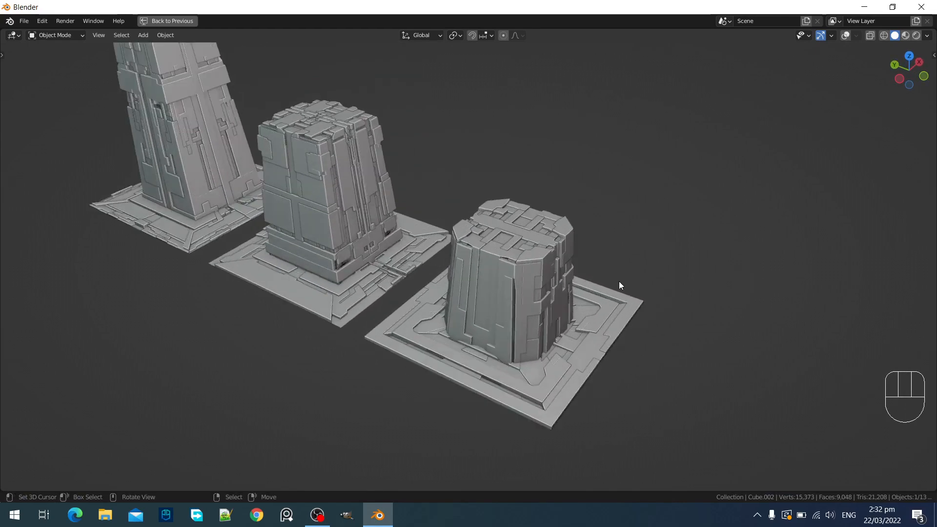
Try the Wrap Around cut method with a 30° cut angle, and restore the Angle method at 90°
{"action": "key", "text": "F9"}
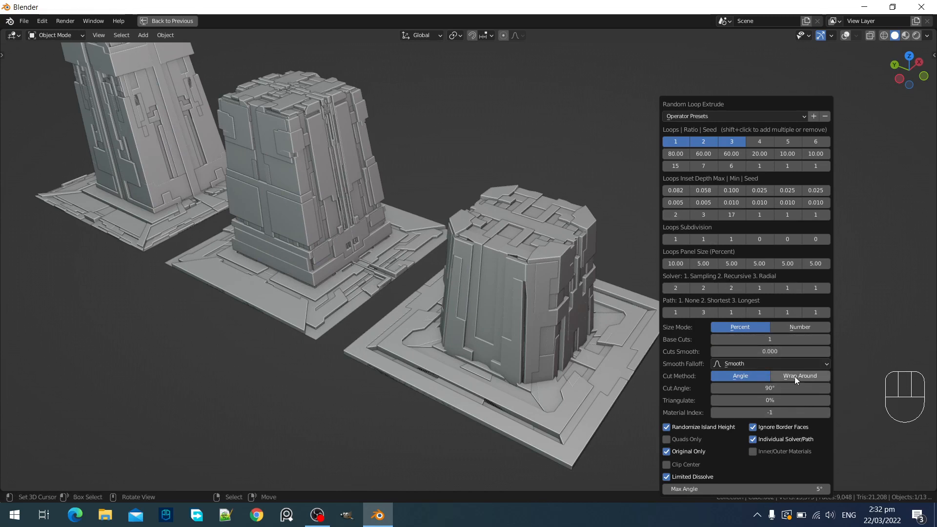
{"action": "left_click", "coordinate": [781, 376]}
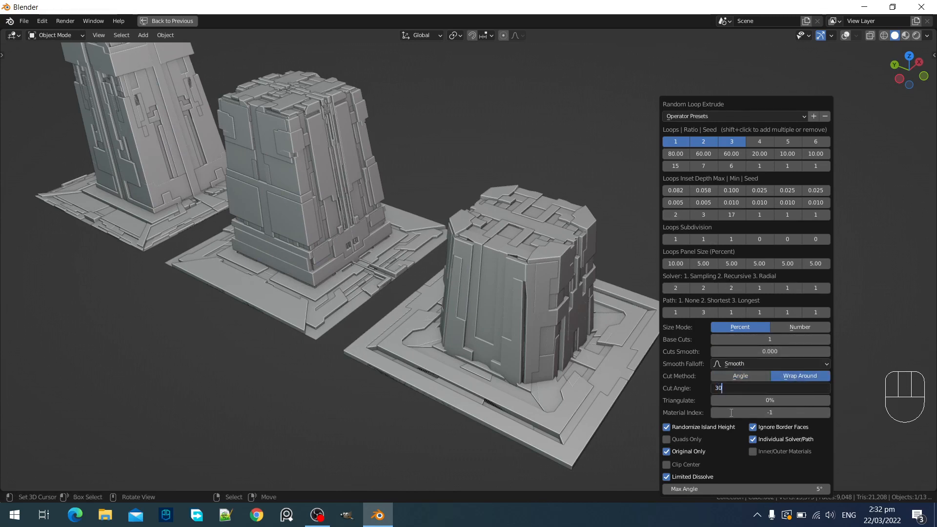
{"action": "key", "text": "Return"}
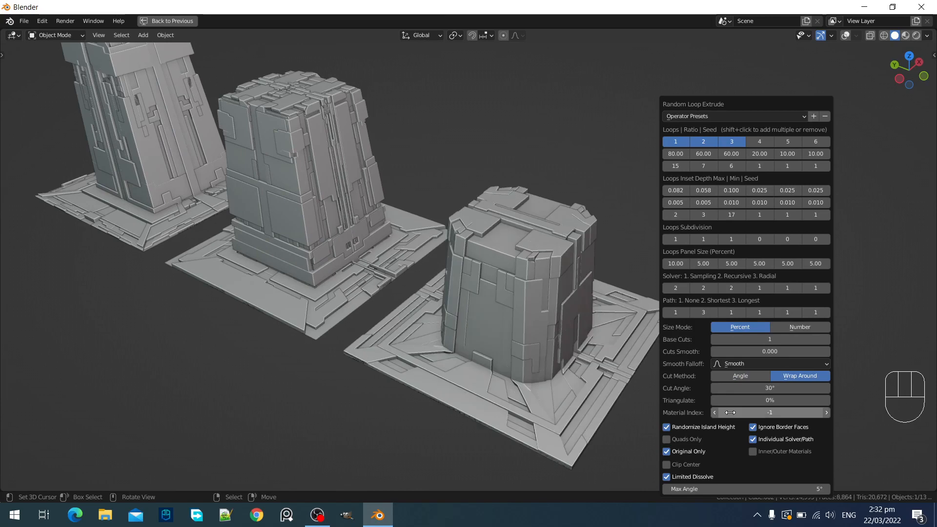
{"action": "left_click", "coordinate": [740, 375]}
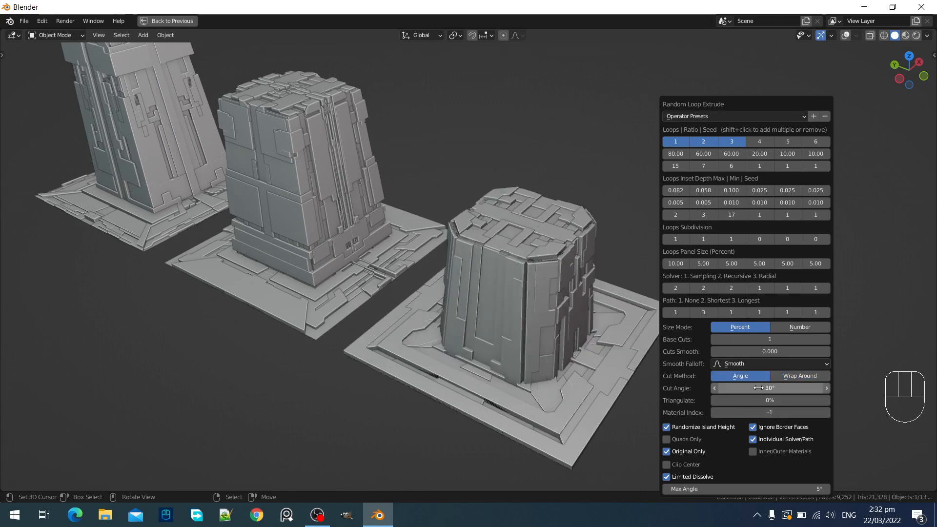
{"action": "left_click", "coordinate": [760, 389]}
{"action": "type", "text": "90"}
{"action": "key", "text": "Return"}
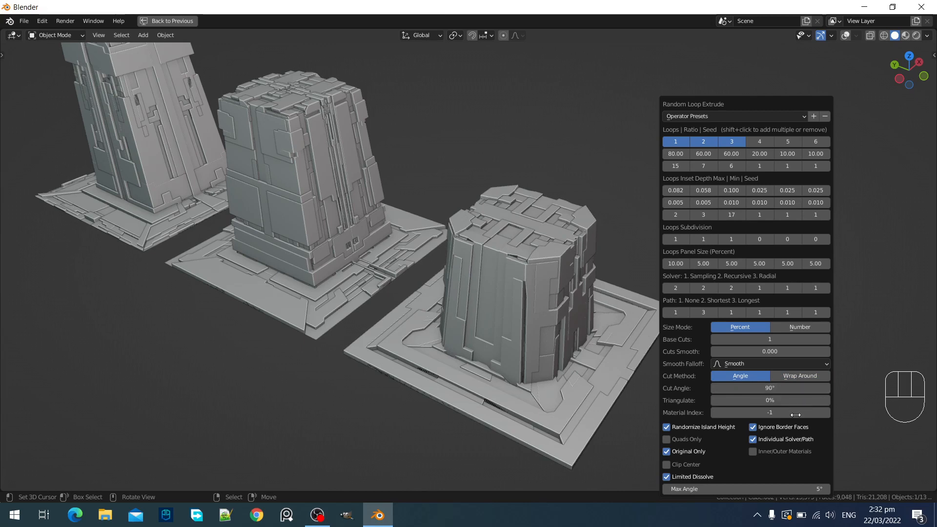
Set the seeds of loops 1, 2 and 3 to 16, 10 and 9
{"action": "scroll", "coordinate": [675, 165], "scroll_direction": "up", "scroll_amount": 1, "text": "ctrl"}
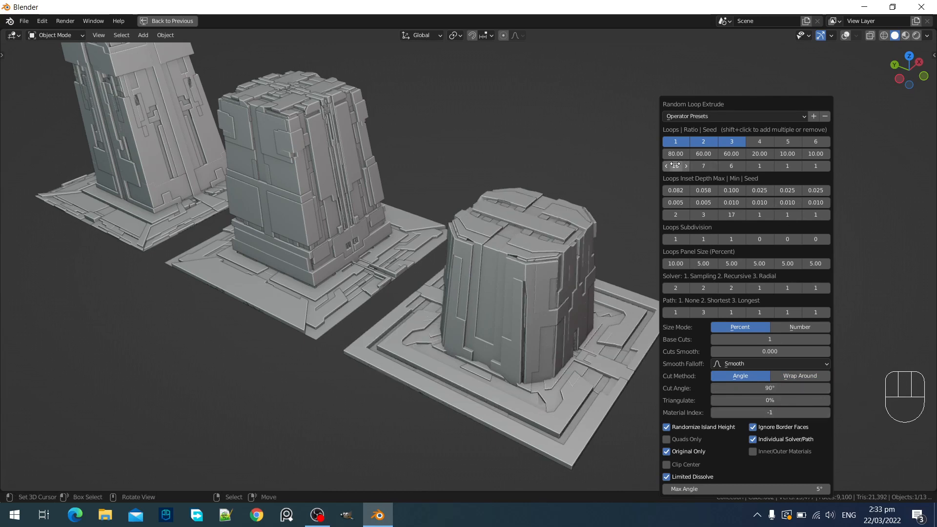
{"action": "scroll", "coordinate": [699, 165], "scroll_direction": "up", "scroll_amount": 1, "text": "ctrl"}
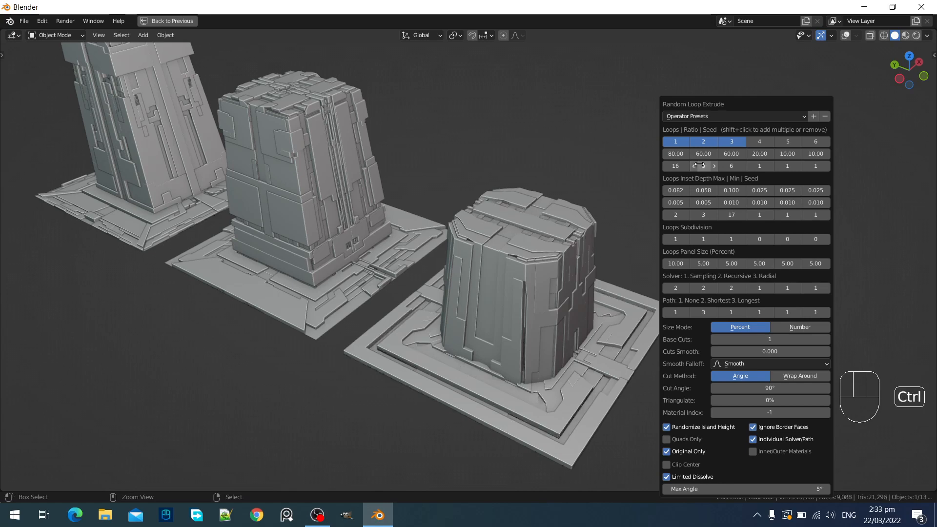
{"action": "scroll", "coordinate": [699, 165], "scroll_direction": "up", "scroll_amount": 1, "text": "ctrl"}
{"action": "scroll", "coordinate": [728, 165], "scroll_direction": "up", "scroll_amount": 2, "text": "ctrl"}
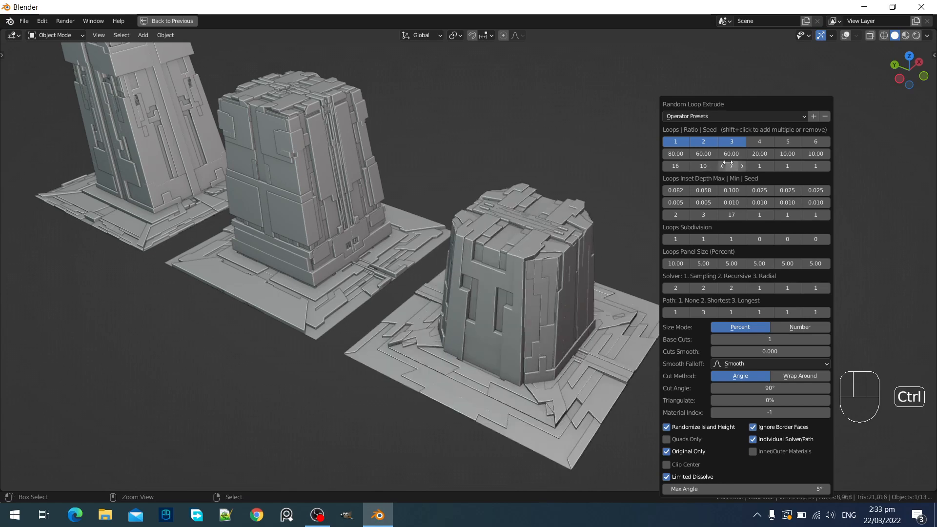
{"action": "scroll", "coordinate": [728, 164], "scroll_direction": "up", "scroll_amount": 2, "text": "ctrl"}
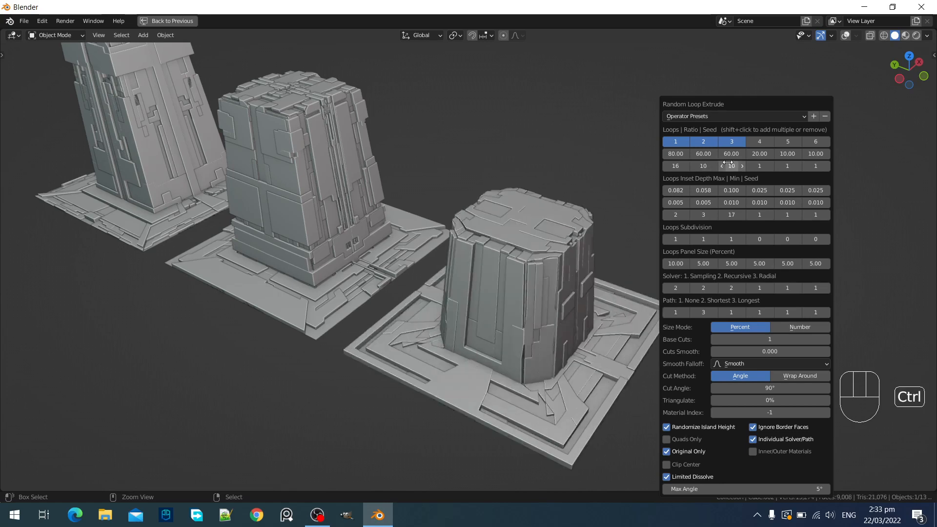
{"action": "scroll", "coordinate": [728, 165], "scroll_direction": "down", "scroll_amount": 1, "text": "ctrl"}
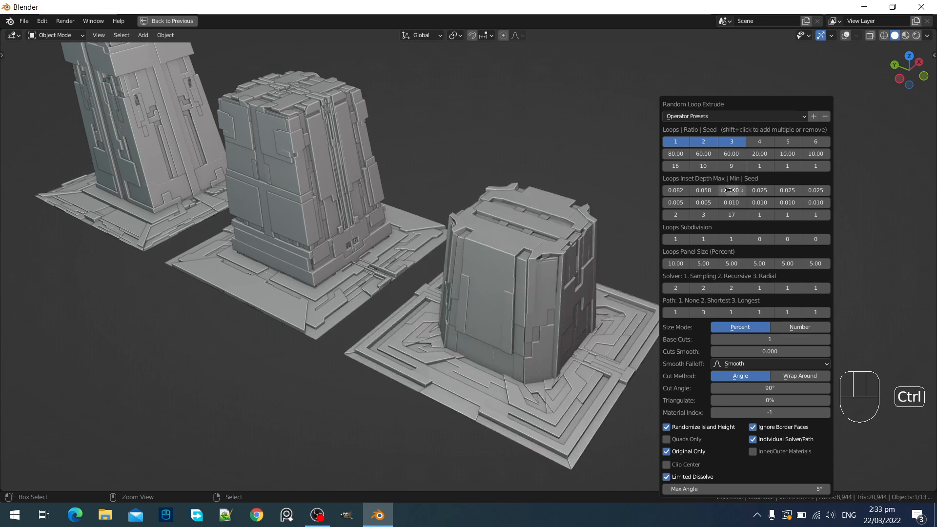
Try a subdivision of 2 on the third loop, restore it to 1, and toggle that loop off and on to compare
{"action": "scroll", "coordinate": [732, 238], "scroll_direction": "up", "scroll_amount": 1, "text": "ctrl"}
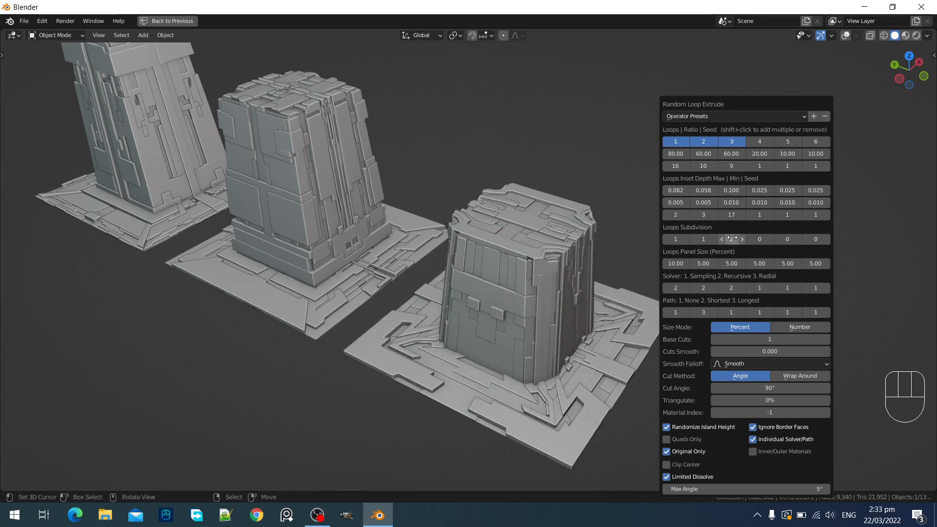
{"action": "scroll", "coordinate": [733, 238], "scroll_direction": "down", "scroll_amount": 1, "text": "ctrl"}
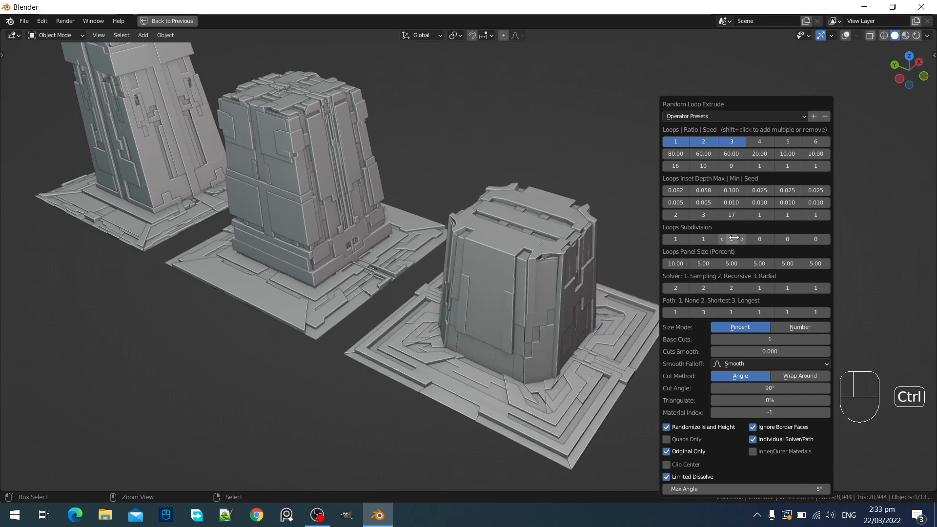
{"action": "left_click", "coordinate": [732, 141], "text": "shift"}
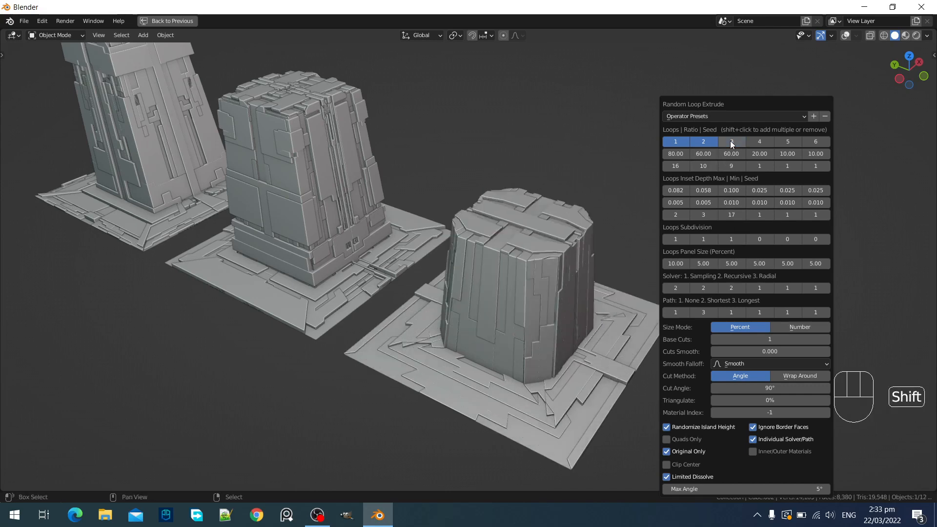
{"action": "left_click", "coordinate": [731, 140], "text": "shift"}
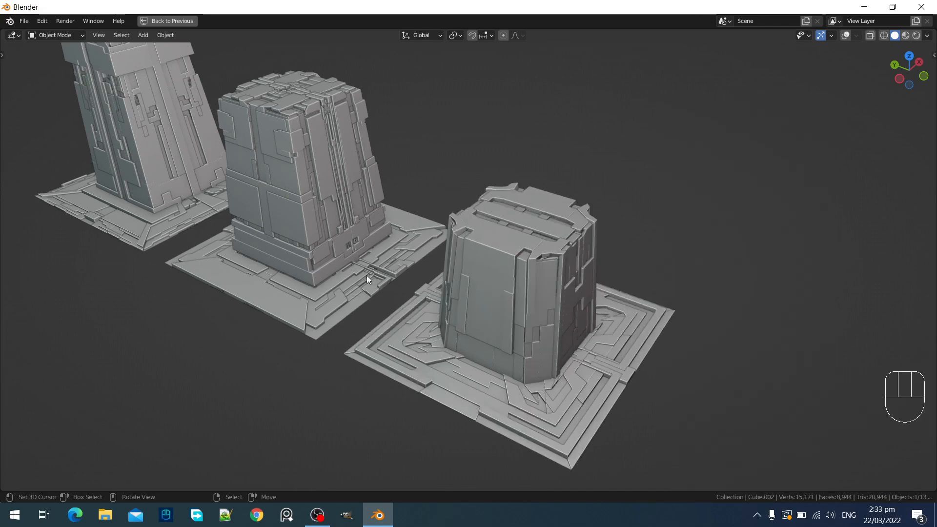
Undo the last panel extrusion on the shortest tower, then edit its base mesh in vertex selection mode with overlays shown and nothing selected
{"action": "middle_click_drag", "start_coordinate": [367, 276], "coordinate": [376, 300]}
{"action": "middle_click_drag", "start_coordinate": [504, 301], "coordinate": [482, 276]}
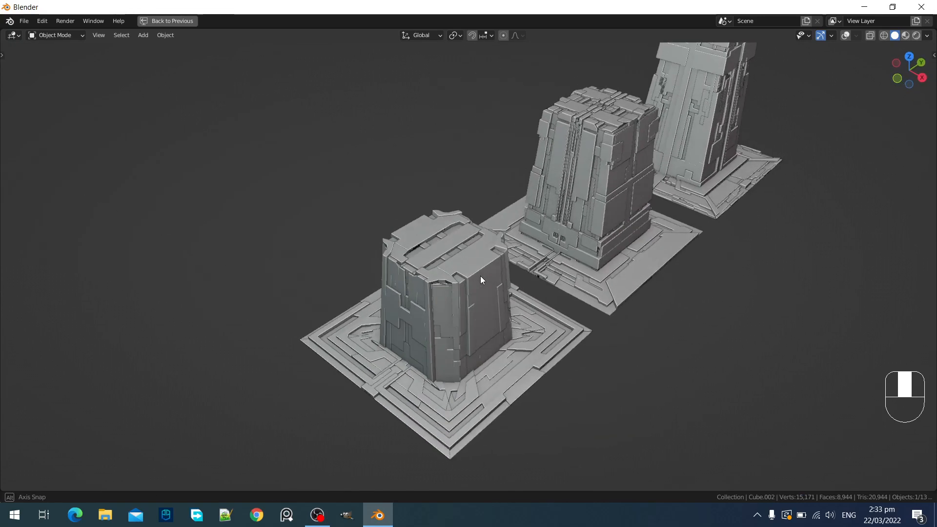
{"action": "key", "text": "ctrl+z"}
{"action": "key", "text": "Tab"}
{"action": "scroll", "coordinate": [564, 265], "scroll_direction": "up", "scroll_amount": 5}
{"action": "key", "text": "shift+alt+z"}
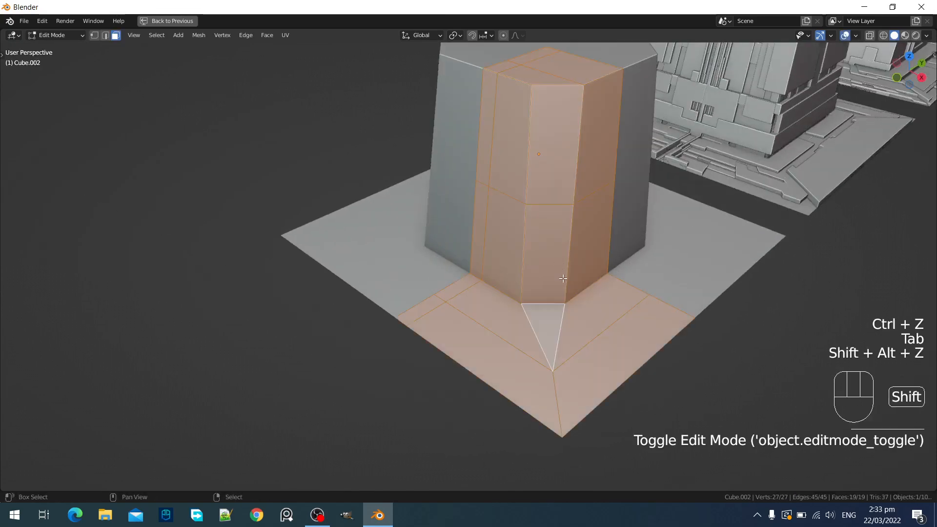
{"action": "key", "text": "1"}
{"action": "key", "text": "alt+a"}
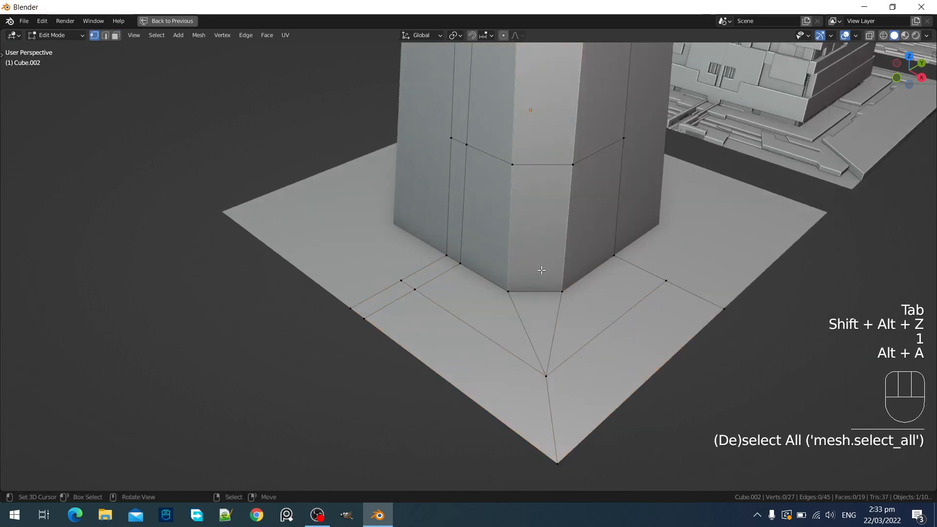
Add a centred vertical loop cut through the shortest tower's chamfered corner face, select the whole mesh and return to Object Mode
{"action": "scroll", "coordinate": [551, 281], "scroll_direction": "down", "scroll_amount": 4}
{"action": "middle_click_drag", "start_coordinate": [550, 282], "coordinate": [556, 295]}
{"action": "key", "text": "ctrl+r"}
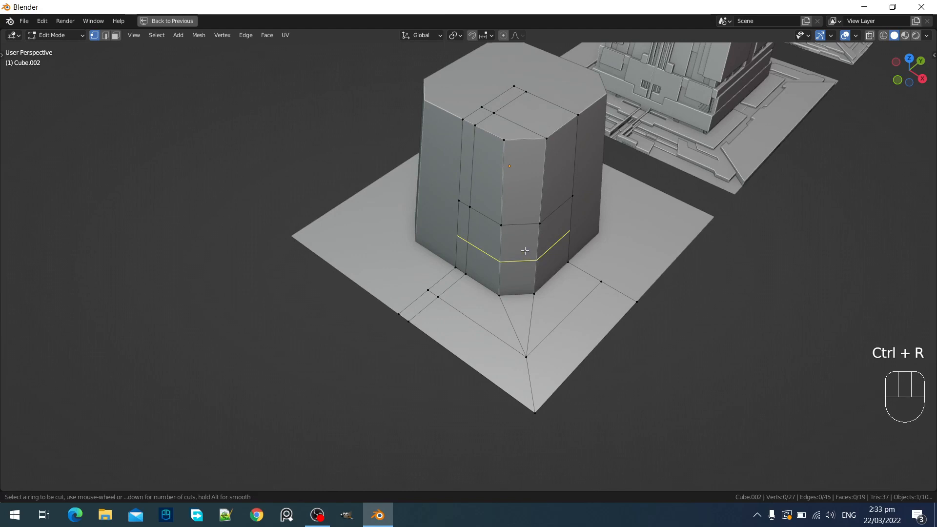
{"action": "left_click", "coordinate": [520, 239]}
{"action": "right_click", "coordinate": [520, 239]}
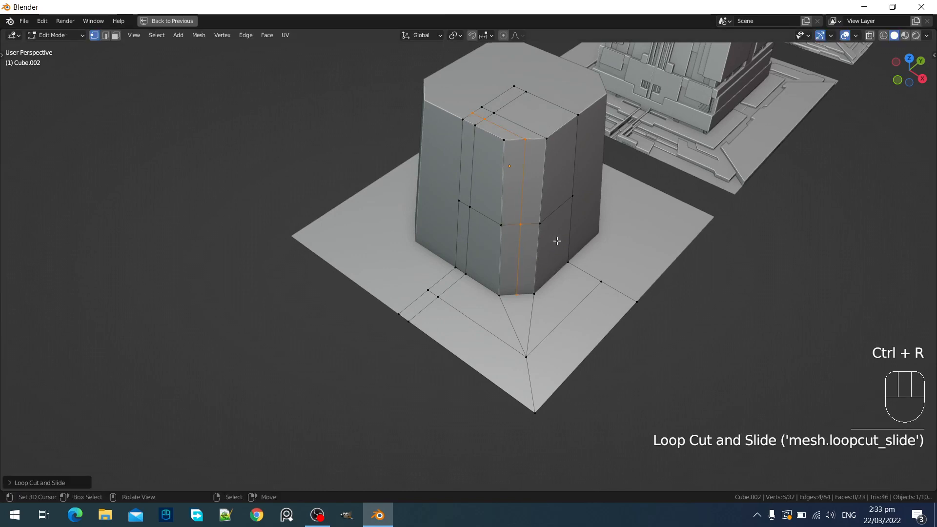
{"action": "key", "text": "a"}
{"action": "key", "text": "Tab"}
Apply Random Loop Extrude to the shortest tower with loops 1, 2 and 3 enabled
{"action": "key", "text": "shift+q"}
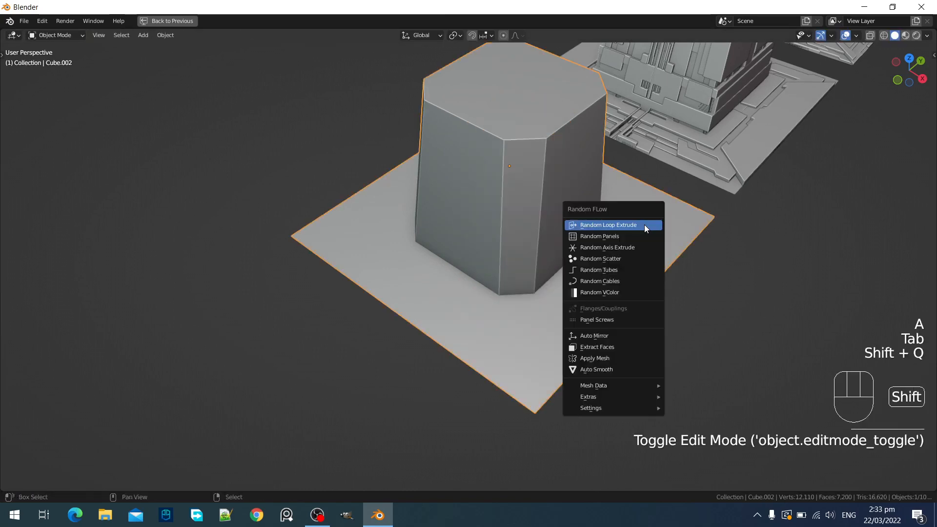
{"action": "left_click", "coordinate": [644, 224]}
{"action": "left_click", "coordinate": [662, 143], "text": "shift"}
{"action": "left_click", "coordinate": [694, 141], "text": "shift"}
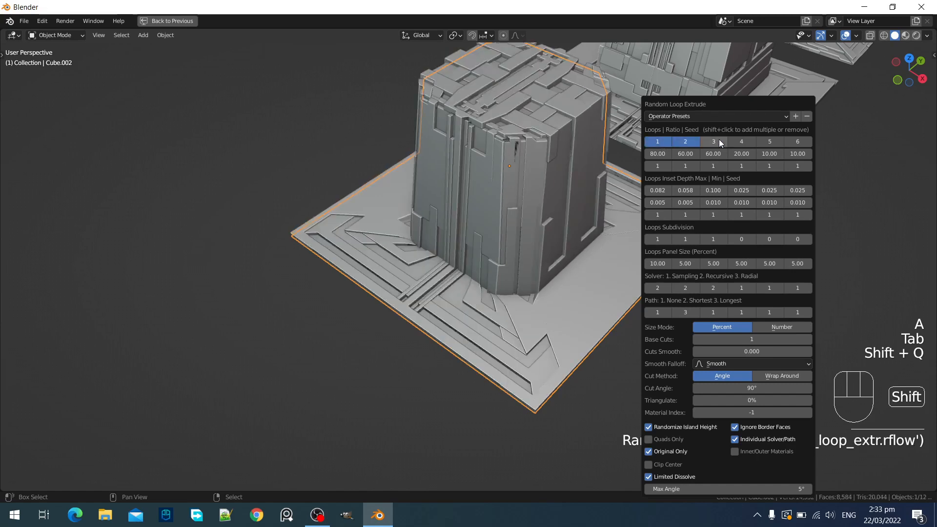
{"action": "left_click", "coordinate": [721, 141], "text": "shift"}
Hide the viewport overlays and set the Random Loop Extrude base cuts to 3
{"action": "middle_click_drag", "start_coordinate": [544, 239], "coordinate": [643, 279]}
{"action": "key", "text": "shift+alt+z"}
{"action": "key", "text": "F9"}
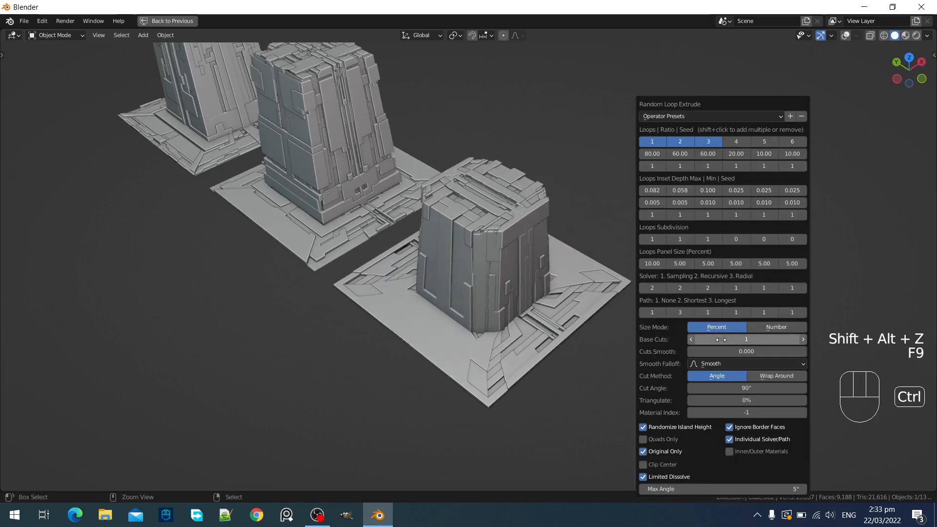
{"action": "scroll", "coordinate": [720, 340], "scroll_direction": "up", "scroll_amount": 1, "text": "ctrl"}
{"action": "scroll", "coordinate": [721, 339], "scroll_direction": "up", "scroll_amount": 1, "text": "ctrl"}
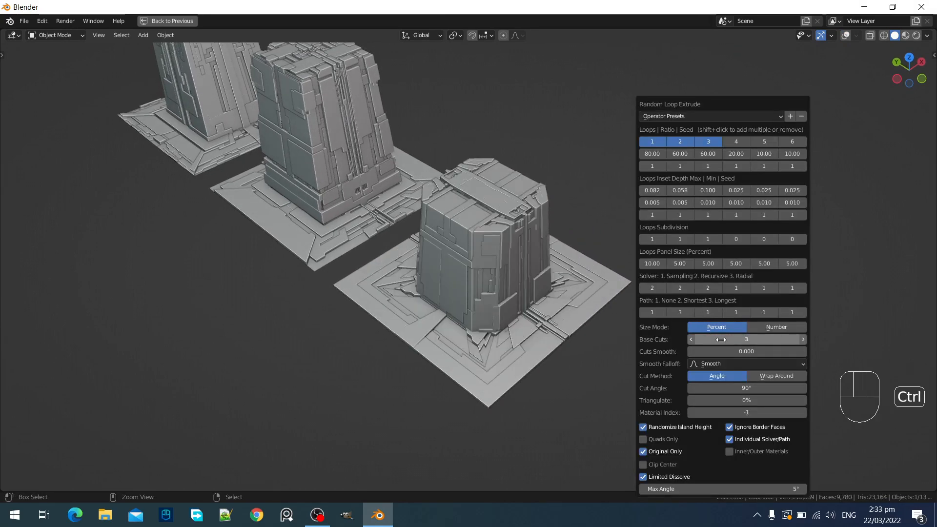
Try different loop seeds, settling on 5 for loop 1, 1 for loop 2 and 2 for loop 3
{"action": "scroll", "coordinate": [654, 168], "scroll_direction": "up", "scroll_amount": 1, "text": "ctrl"}
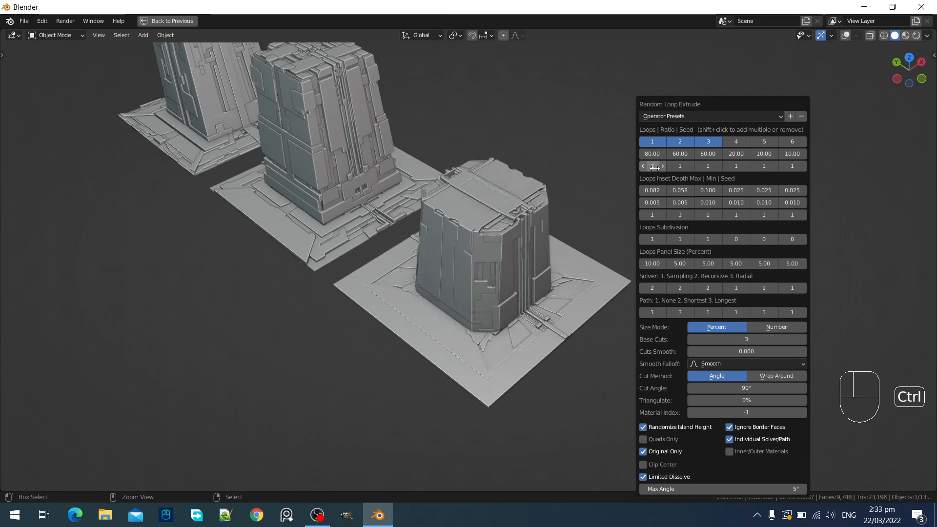
{"action": "scroll", "coordinate": [654, 168], "scroll_direction": "up", "scroll_amount": 1, "text": "ctrl"}
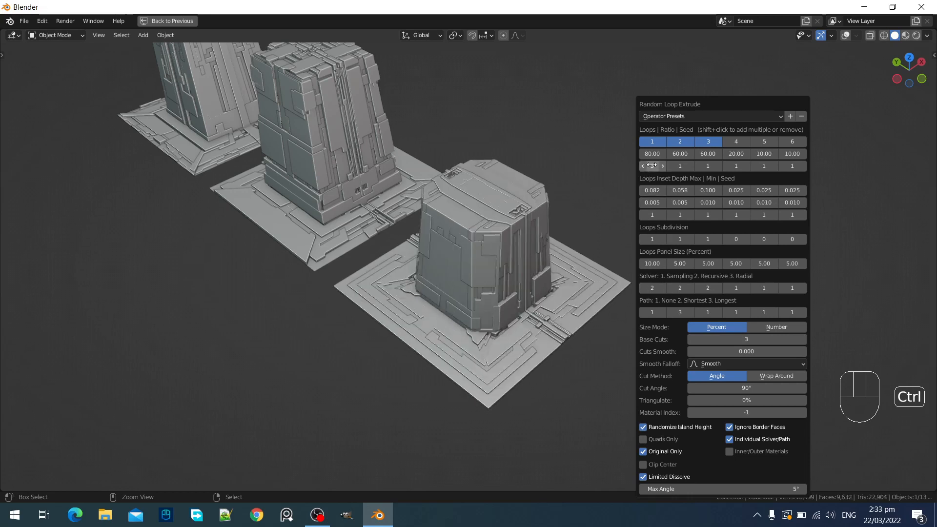
{"action": "scroll", "coordinate": [651, 166], "scroll_direction": "up", "scroll_amount": 1, "text": "ctrl"}
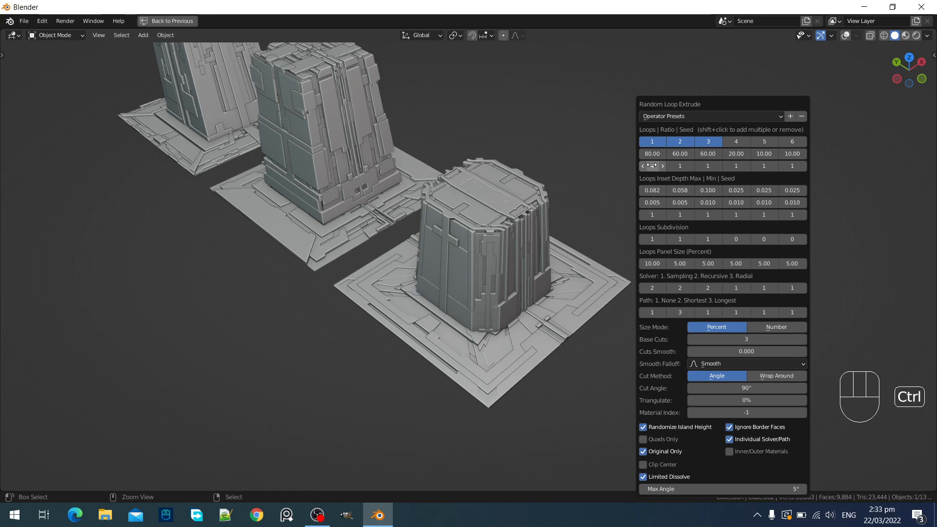
{"action": "scroll", "coordinate": [650, 166], "scroll_direction": "up", "scroll_amount": 1, "text": "ctrl"}
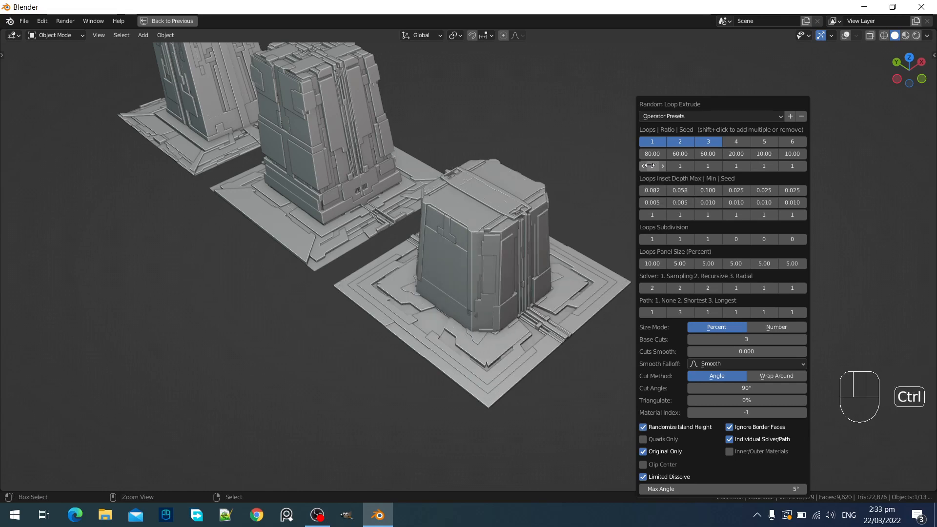
{"action": "scroll", "coordinate": [649, 166], "scroll_direction": "up", "scroll_amount": 1, "text": "ctrl"}
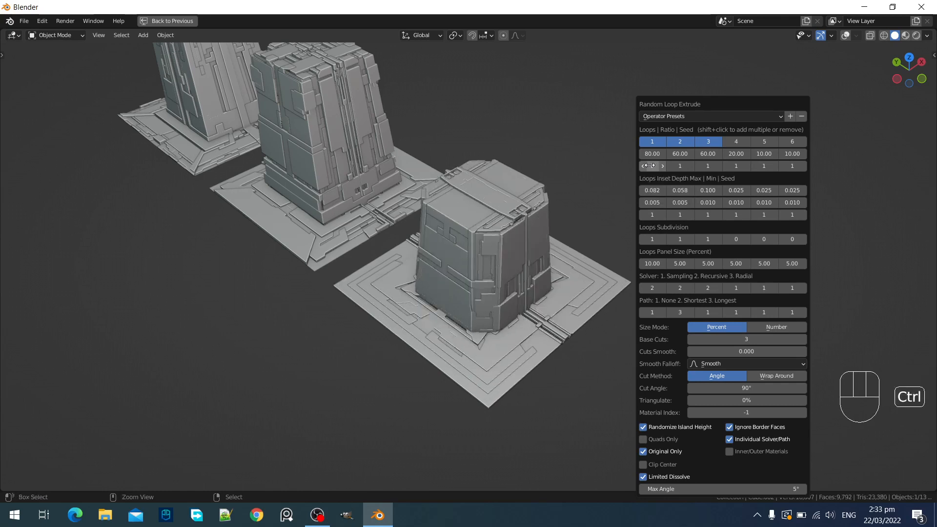
{"action": "scroll", "coordinate": [649, 165], "scroll_direction": "down", "scroll_amount": 1, "text": "ctrl"}
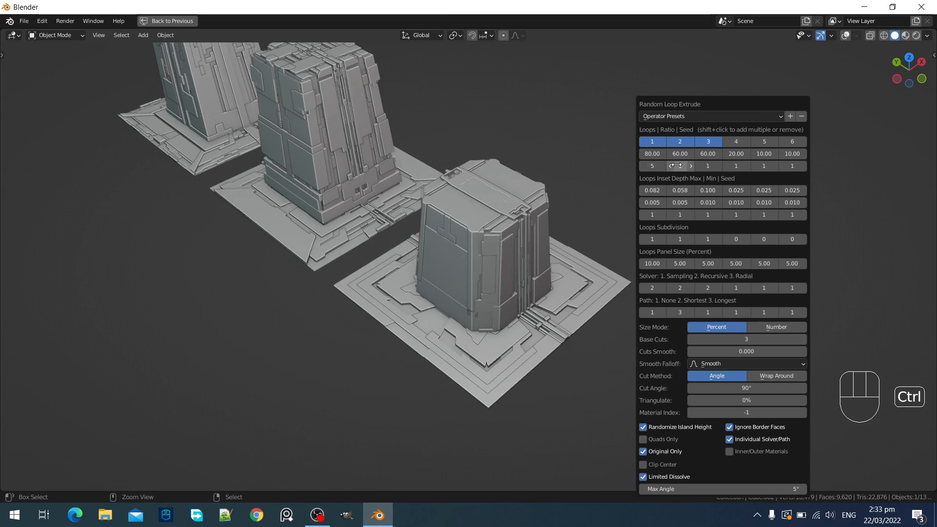
{"action": "scroll", "coordinate": [677, 166], "scroll_direction": "up", "scroll_amount": 1, "text": "ctrl"}
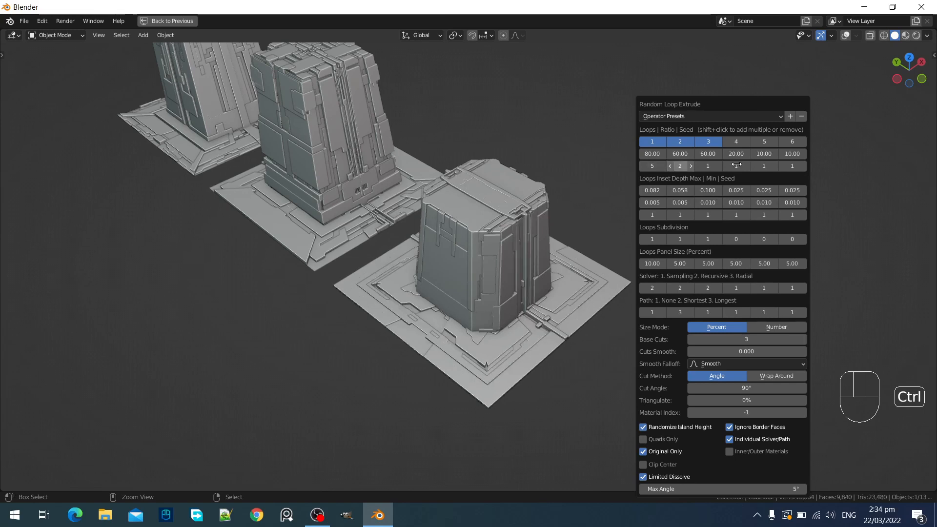
{"action": "scroll", "coordinate": [707, 166], "scroll_direction": "up", "scroll_amount": 1, "text": "ctrl"}
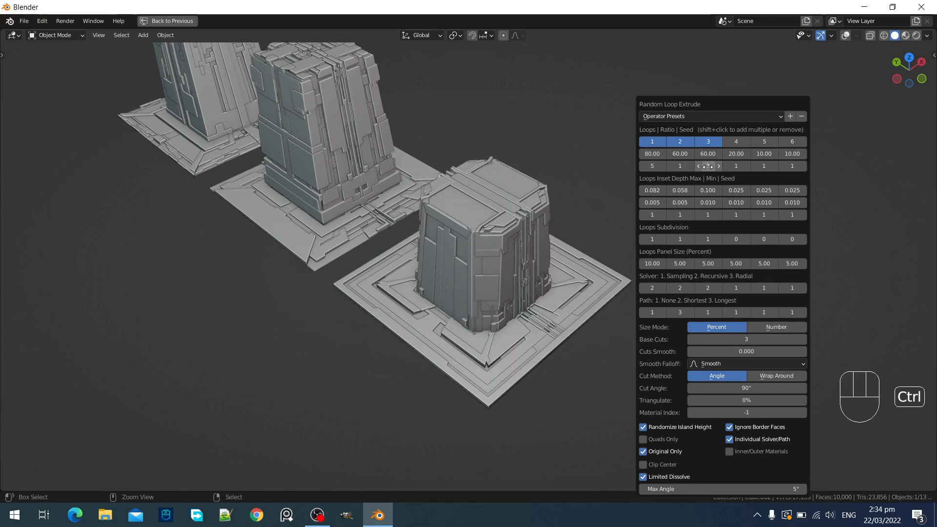
Examine the panelling of the shortest tower and compare all three towers from several angles and distances
{"action": "middle_click_drag", "start_coordinate": [605, 303], "coordinate": [494, 351]}
{"action": "scroll", "coordinate": [562, 293], "scroll_direction": "up", "scroll_amount": 6}
{"action": "scroll", "coordinate": [562, 293], "scroll_direction": "down", "scroll_amount": 6}
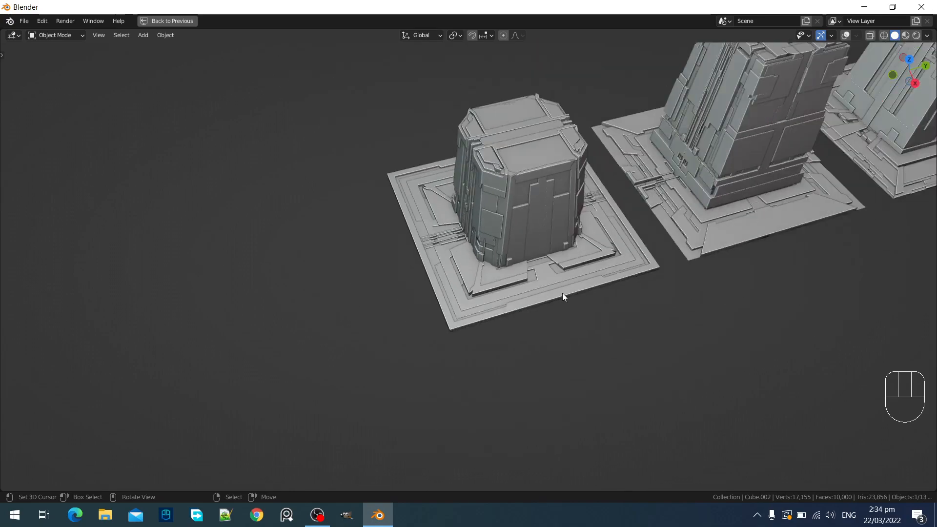
{"action": "middle_click_drag", "start_coordinate": [562, 293], "coordinate": [743, 291]}
{"action": "scroll", "coordinate": [559, 248], "scroll_direction": "down", "scroll_amount": 3}
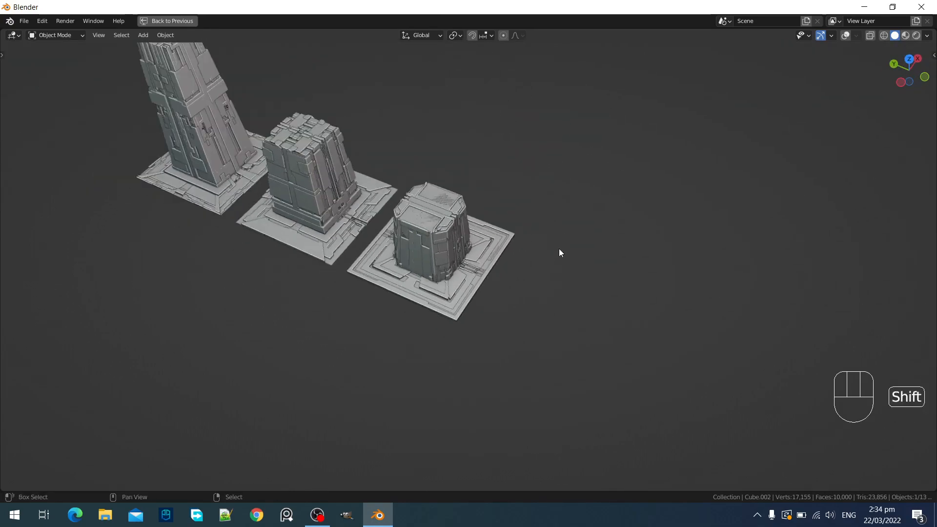
{"action": "scroll", "coordinate": [721, 337], "scroll_direction": "up", "scroll_amount": 2}
{"action": "middle_click_drag", "start_coordinate": [559, 248], "coordinate": [670, 255], "text": "shift"}
{"action": "scroll", "coordinate": [692, 259], "scroll_direction": "down", "scroll_amount": 4}
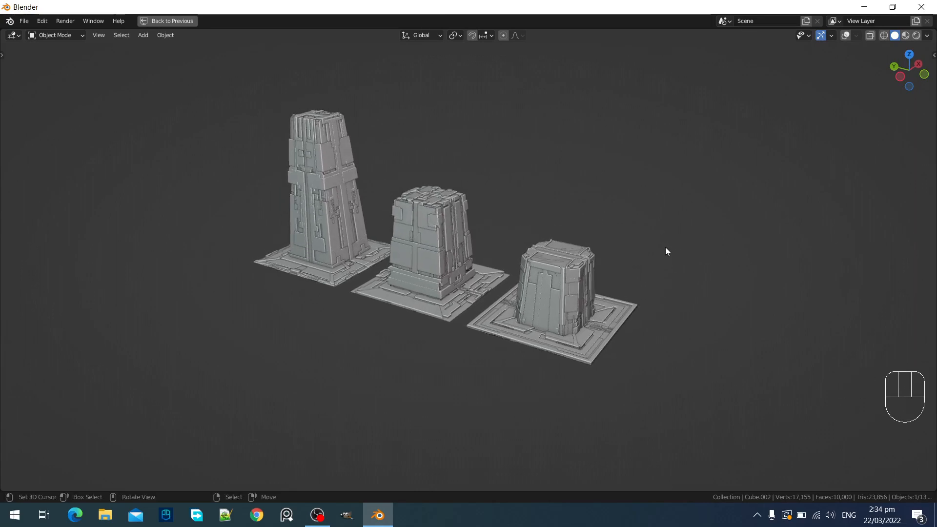
{"action": "scroll", "coordinate": [608, 197], "scroll_direction": "up", "scroll_amount": 3}
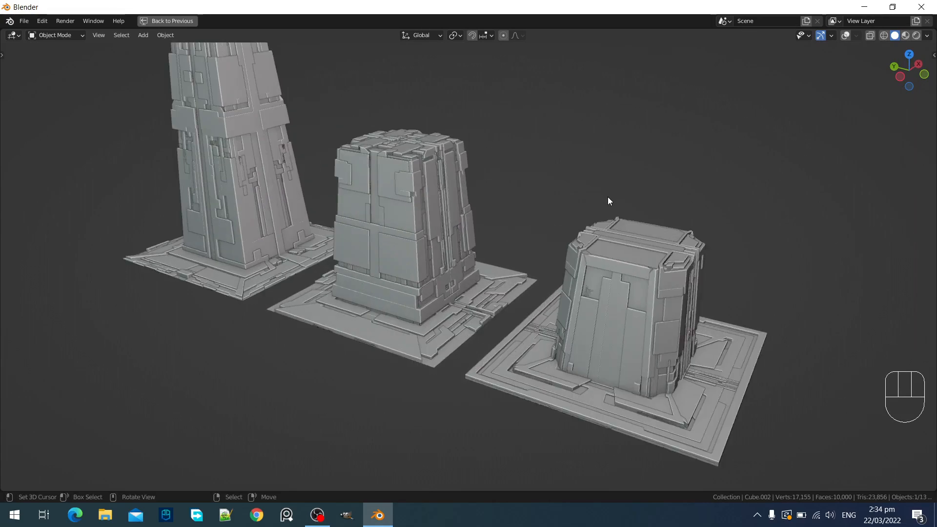
{"action": "middle_click_drag", "start_coordinate": [602, 195], "coordinate": [629, 196]}
{"action": "key", "text": "alt+a"}
{"action": "scroll", "coordinate": [629, 197], "scroll_direction": "down", "scroll_amount": 3}
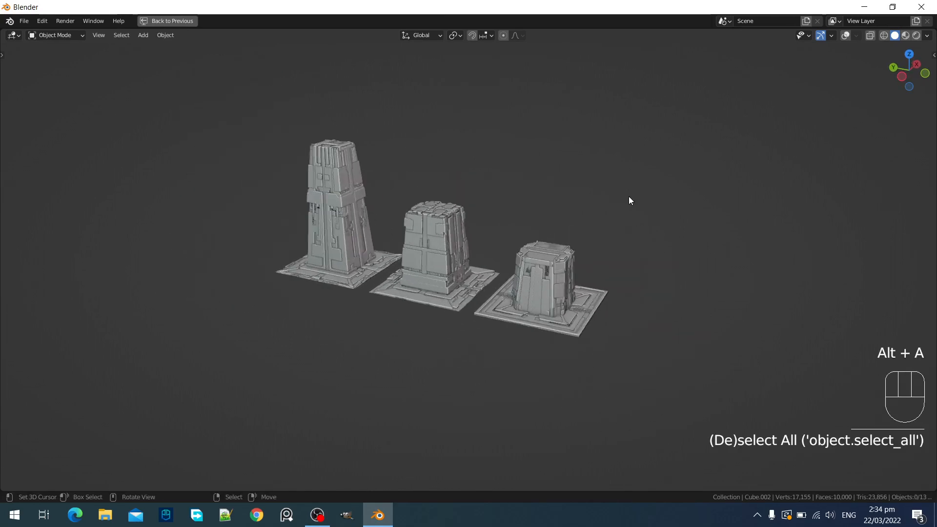
{"action": "scroll", "coordinate": [628, 196], "scroll_direction": "up", "scroll_amount": 2}
{"action": "middle_click_drag", "start_coordinate": [629, 197], "coordinate": [631, 206]}
{"action": "middle_click_drag", "start_coordinate": [450, 248], "coordinate": [488, 272], "text": "shift"}
Show the overlays and select all tower meshes with Select Grouped, starting from a panel piece of the middle tower
{"action": "left_click", "coordinate": [440, 239]}
{"action": "key", "text": "ctrl+space"}
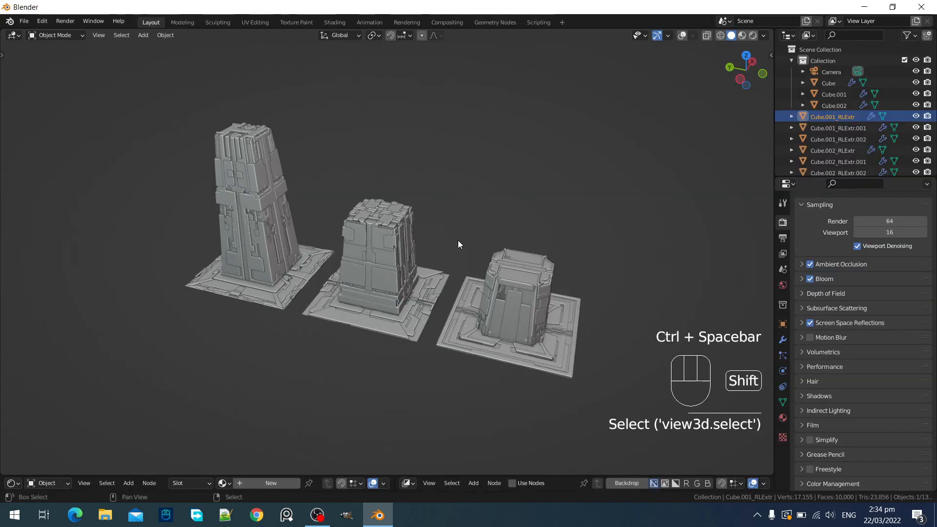
{"action": "key", "text": "shift+alt+z"}
{"action": "key", "text": "ctrl+space"}
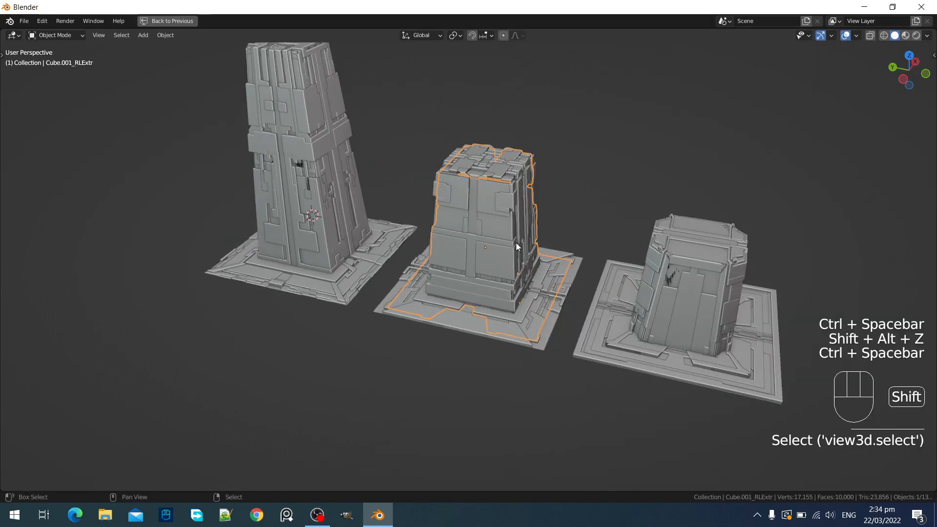
{"action": "key", "text": "shift+g"}
{"action": "left_click", "coordinate": [523, 237]}
{"action": "middle_click_drag", "start_coordinate": [582, 177], "coordinate": [562, 232], "text": "shift"}
{"action": "key", "text": "shift+q"}
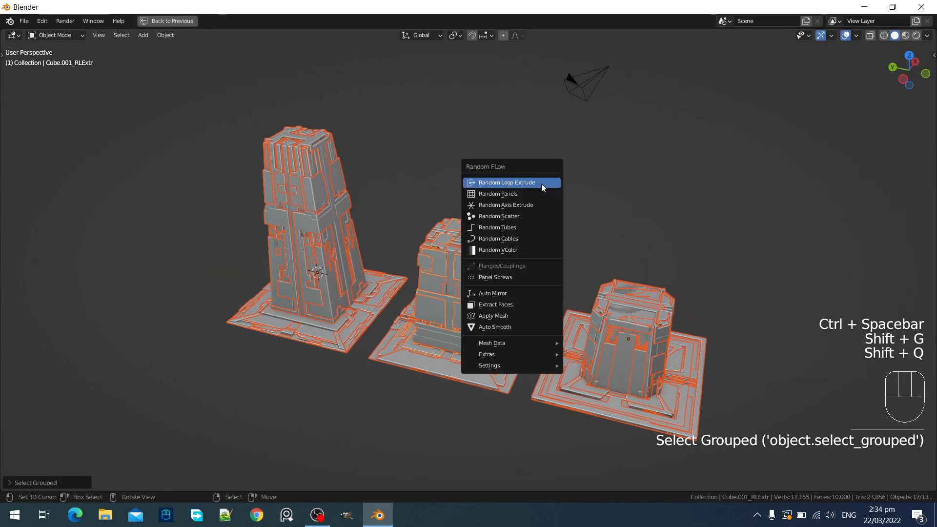
{"action": "left_click", "coordinate": [532, 248]}
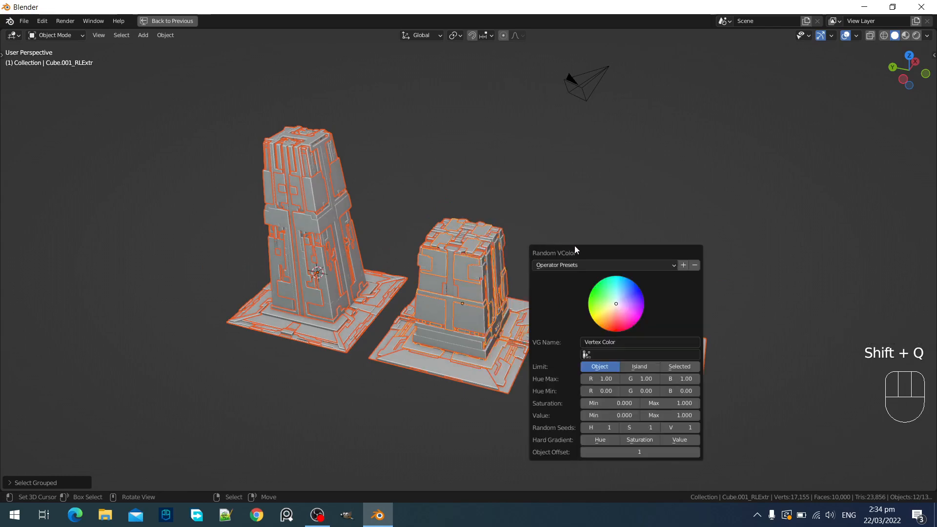
{"action": "left_click_drag", "start_coordinate": [575, 245], "coordinate": [733, 98]}
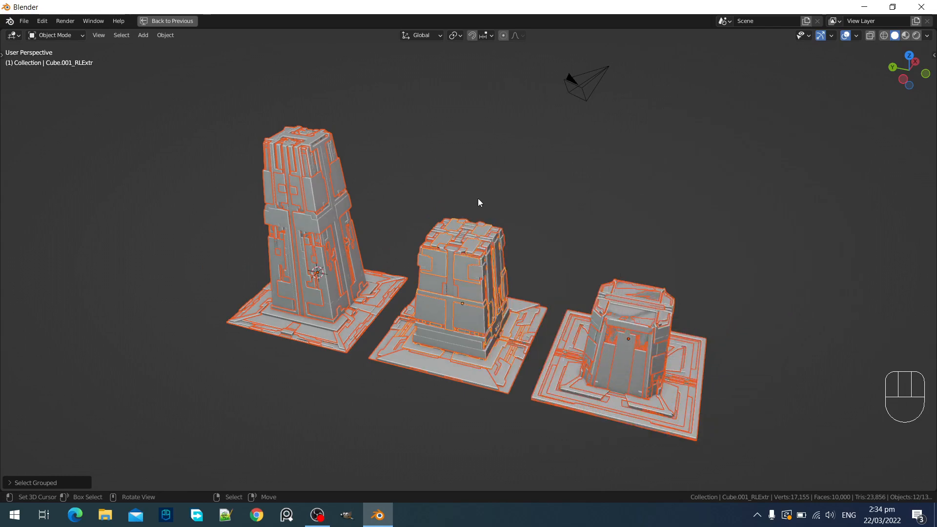
Select the panel object on top of the shortest tower and enter Edit Mode with the overlays shown
{"action": "key", "text": "shift+alt+z"}
{"action": "middle_click_drag", "start_coordinate": [596, 221], "coordinate": [602, 215], "text": "shift"}
{"action": "middle_click_drag", "start_coordinate": [714, 210], "coordinate": [664, 201]}
{"action": "scroll", "coordinate": [664, 200], "scroll_direction": "up", "scroll_amount": 5}
{"action": "middle_click_drag", "start_coordinate": [722, 232], "coordinate": [578, 272], "text": "shift"}
{"action": "scroll", "coordinate": [605, 259], "scroll_direction": "down", "scroll_amount": 3}
{"action": "scroll", "coordinate": [547, 266], "scroll_direction": "up", "scroll_amount": 2}
{"action": "right_click", "coordinate": [531, 261]}
{"action": "key", "text": "Tab"}
{"action": "key", "text": "shift+alt+z"}
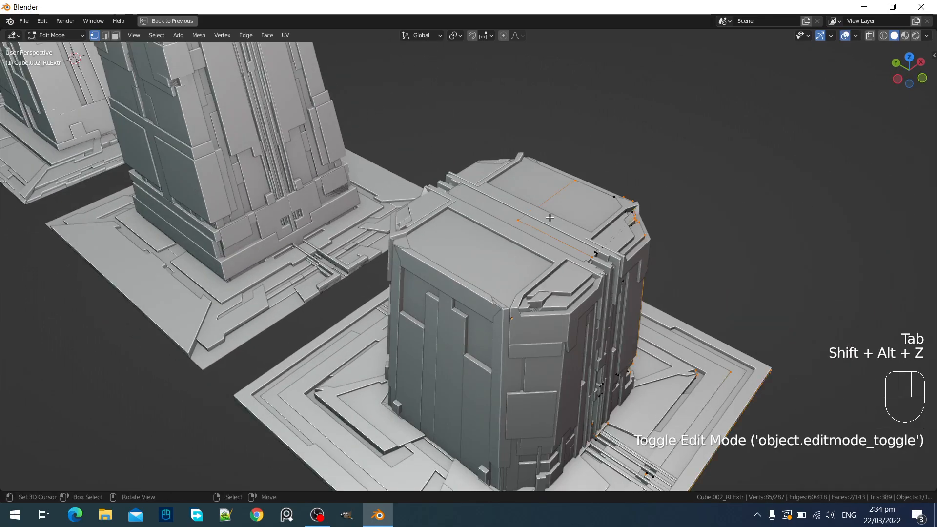
Offset the rear corner face on the shortest tower's top slightly with Shrink/Fatten and return to Object Mode
{"action": "right_click", "coordinate": [568, 212]}
{"action": "key", "text": "3"}
{"action": "right_click", "coordinate": [593, 216]}
{"action": "middle_click_drag", "start_coordinate": [691, 213], "coordinate": [670, 203]}
{"action": "key", "text": "alt+s"}
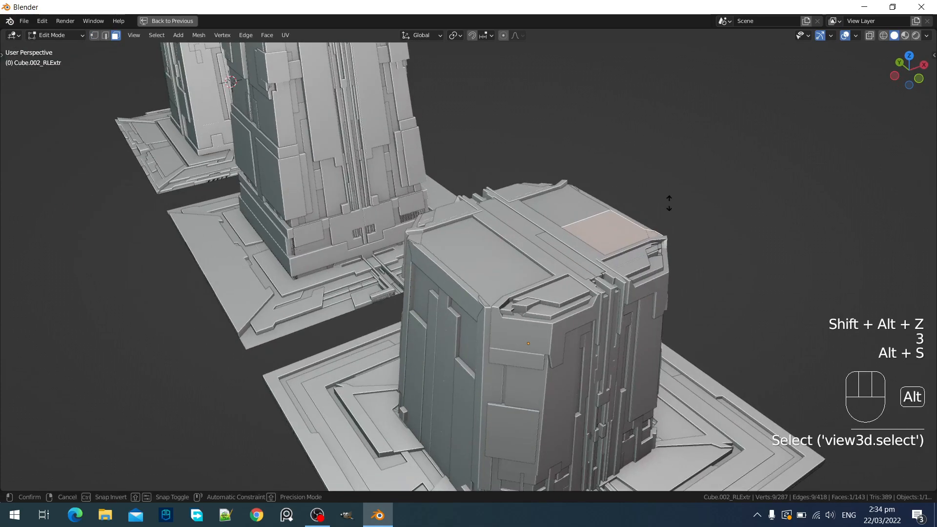
{"action": "left_click", "coordinate": [669, 200]}
{"action": "key", "text": "Tab"}
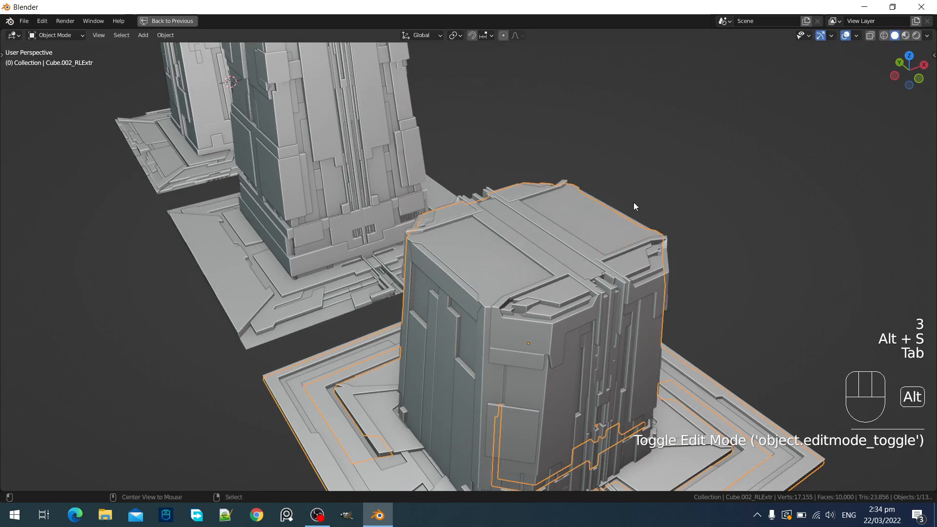
Clear the selection, select all meshes of the three towers with Select Grouped, and hide the viewport overlays
{"action": "key", "text": "alt+a"}
{"action": "scroll", "coordinate": [633, 202], "scroll_direction": "down", "scroll_amount": 5}
{"action": "middle_click_drag", "start_coordinate": [550, 210], "coordinate": [584, 223]}
{"action": "scroll", "coordinate": [584, 224], "scroll_direction": "down", "scroll_amount": 4}
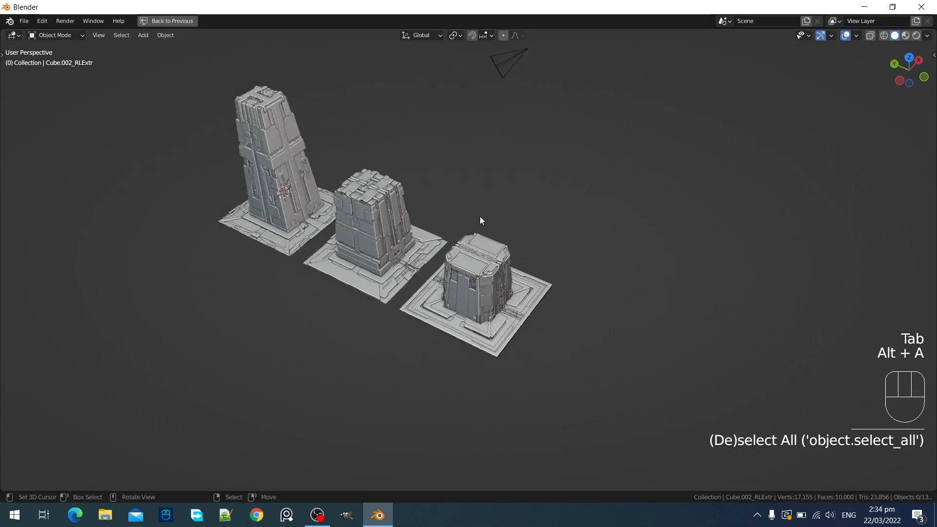
{"action": "middle_click_drag", "start_coordinate": [480, 216], "coordinate": [569, 280], "text": "shift"}
{"action": "scroll", "coordinate": [499, 261], "scroll_direction": "up", "scroll_amount": 3}
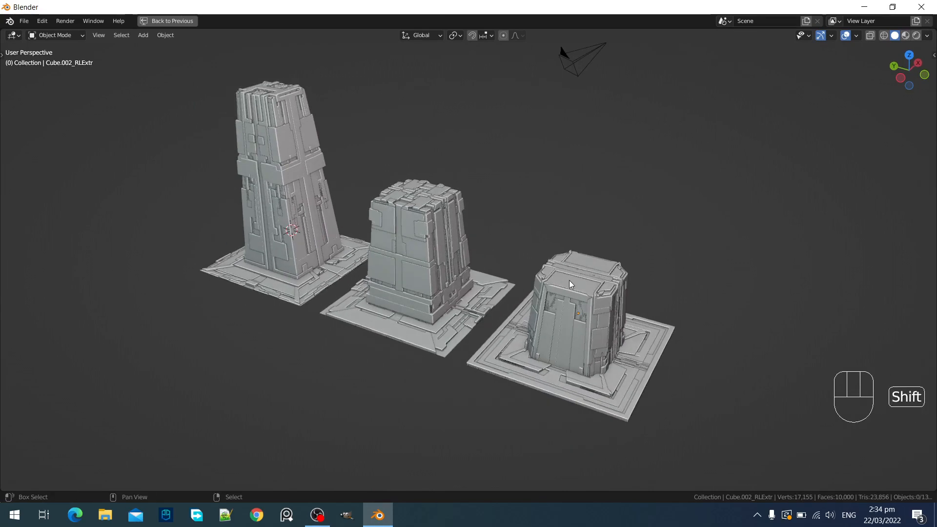
{"action": "left_click", "coordinate": [570, 281], "text": "shift"}
{"action": "key", "text": "shift+g"}
{"action": "left_click", "coordinate": [569, 283]}
{"action": "key", "text": "shift+alt+z"}
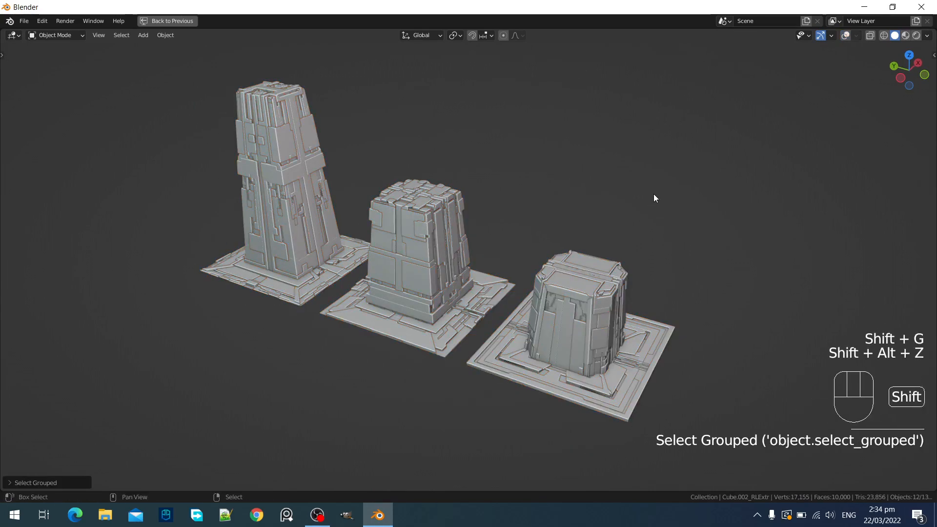
{"action": "key", "text": "shift+q"}
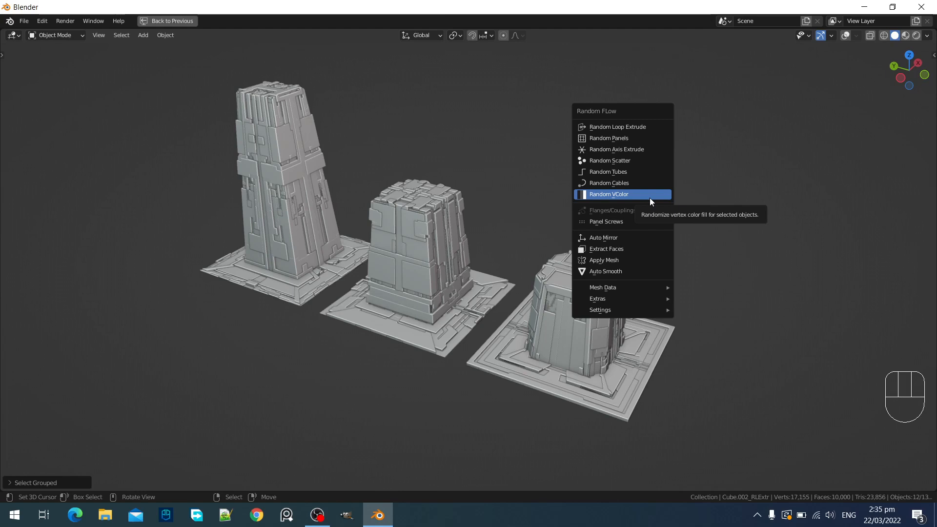
{"action": "key", "text": "shift+ctrl+Tab"}
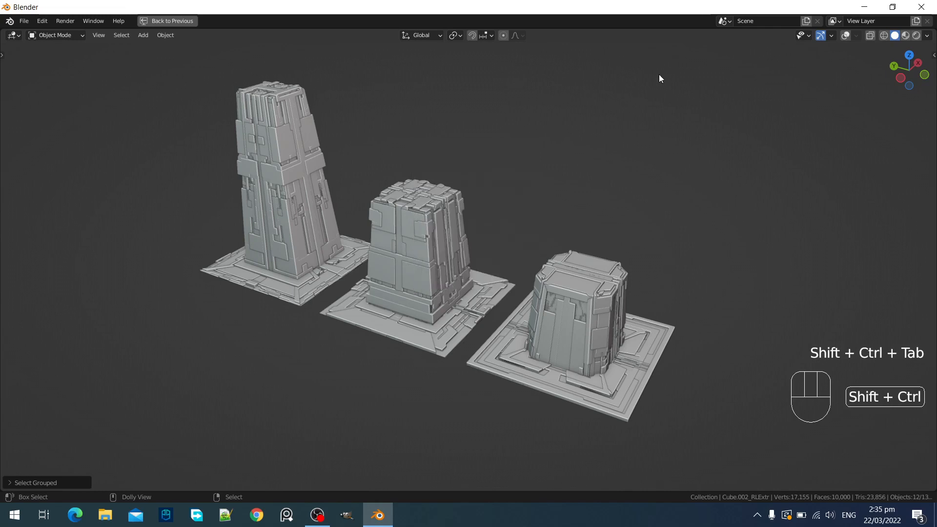
{"action": "key", "text": "shift+ctrl+Tab"}
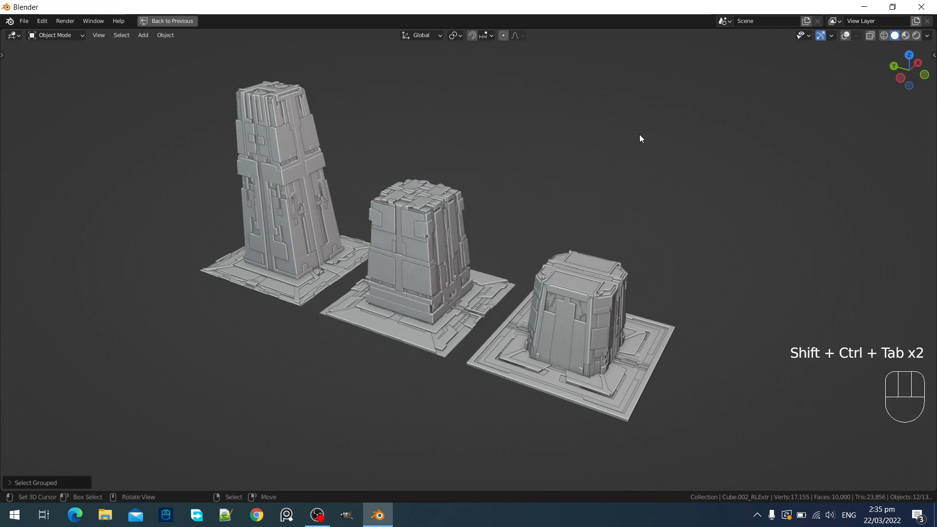
{"action": "key", "text": "ctrl+Tab"}
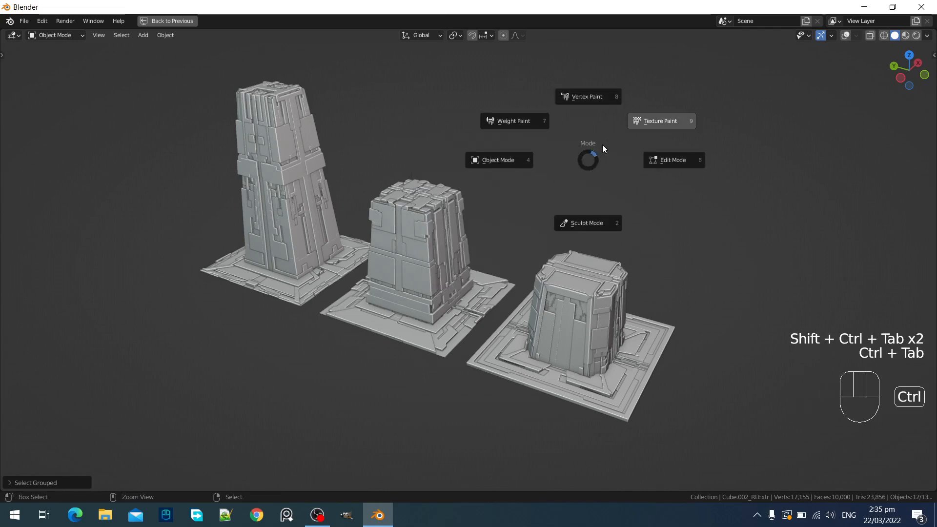
{"action": "left_click", "coordinate": [639, 128]}
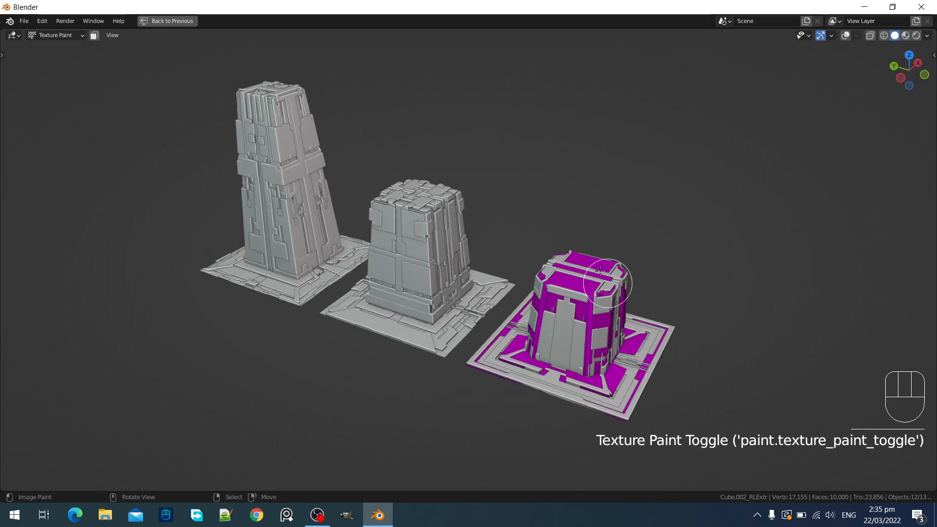
{"action": "key", "text": "shift+ctrl+Tab"}
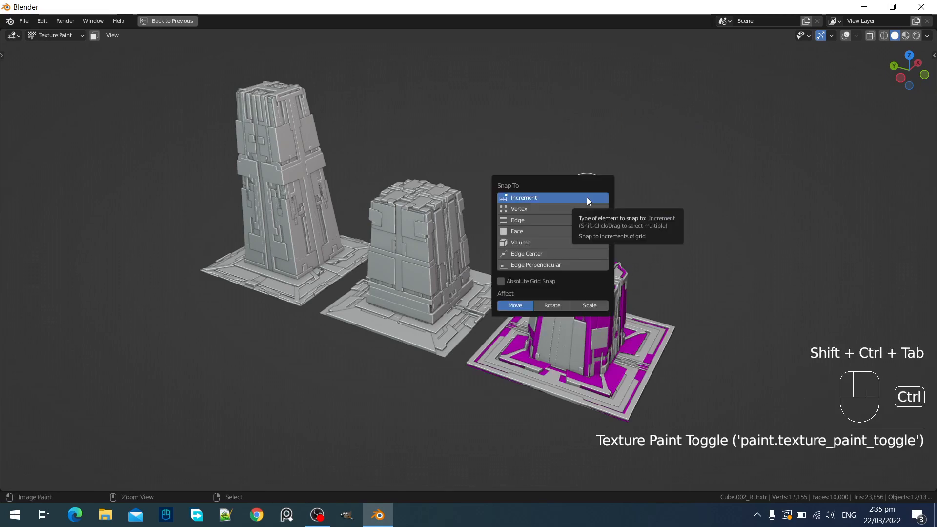
{"action": "mouse_move", "coordinate": [688, 251]}
{"action": "middle_mouse_down"}
{"action": "mouse_move", "coordinate": [623, 199]}
{"action": "mouse_move", "coordinate": [610, 236]}
{"action": "mouse_move", "coordinate": [616, 222]}
{"action": "middle_mouse_up"}
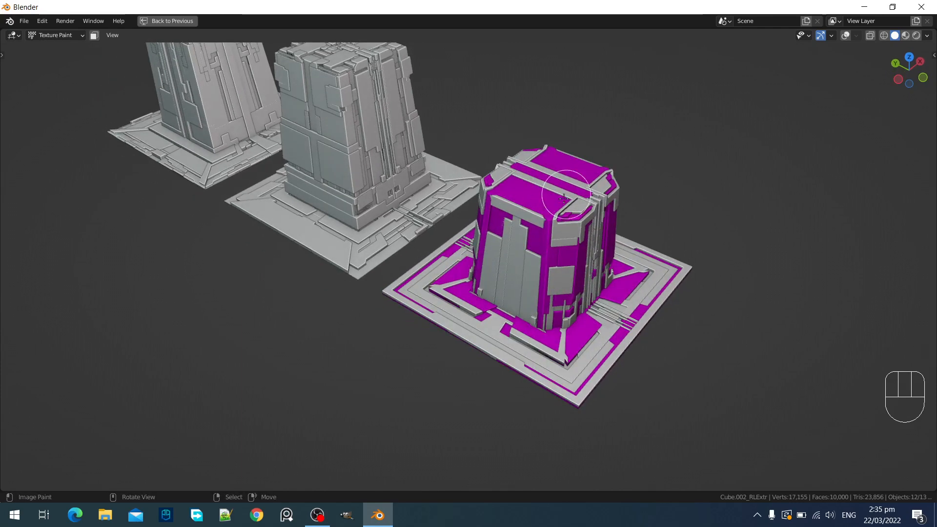
{"action": "key", "text": "shift+ctrl+Tab"}
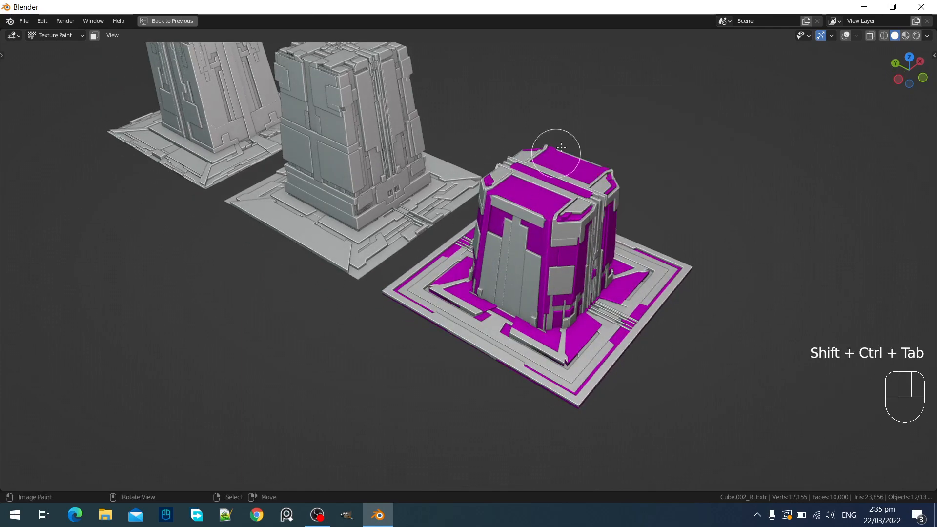
{"action": "key", "text": "ctrl+Tab"}
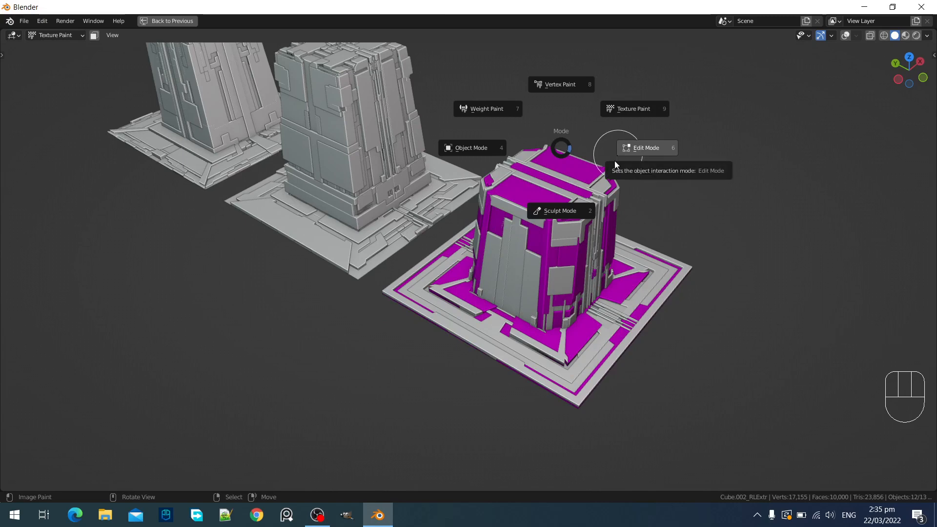
{"action": "left_click", "coordinate": [488, 145]}
Select all meshes of the three towers with Select Grouped, showing the overlays meanwhile and hiding them again
{"action": "mouse_move", "coordinate": [534, 144]}
{"action": "middle_mouse_down", "text": "shift"}
{"action": "mouse_move", "coordinate": [549, 176]}
{"action": "mouse_move", "coordinate": [534, 171]}
{"action": "mouse_move", "coordinate": [587, 173]}
{"action": "middle_mouse_up", "text": "shift"}
{"action": "key", "text": "shift+alt+z"}
{"action": "key", "text": "shift+g"}
{"action": "left_click", "coordinate": [563, 221]}
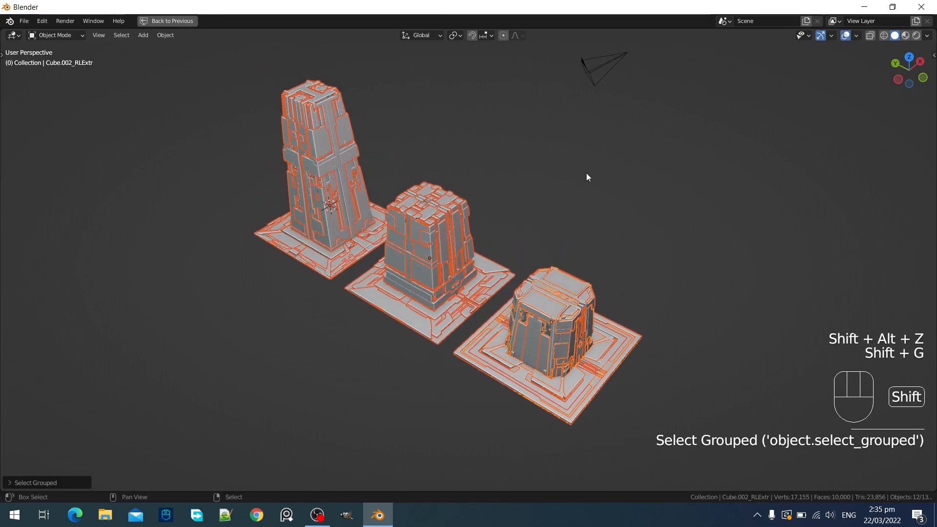
{"action": "key", "text": "shift+q"}
{"action": "key", "text": "shift+alt+z"}
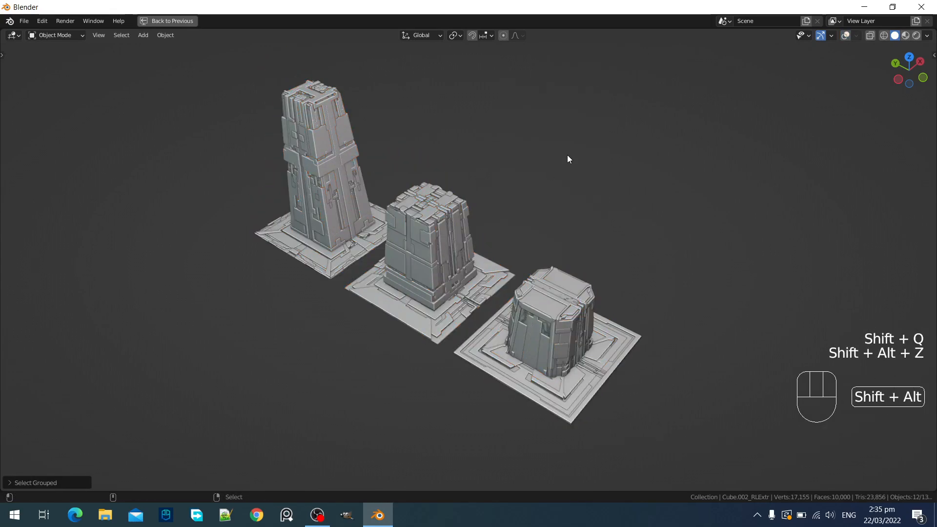
{"action": "key", "text": "shift+q"}
{"action": "left_click", "coordinate": [564, 154]}
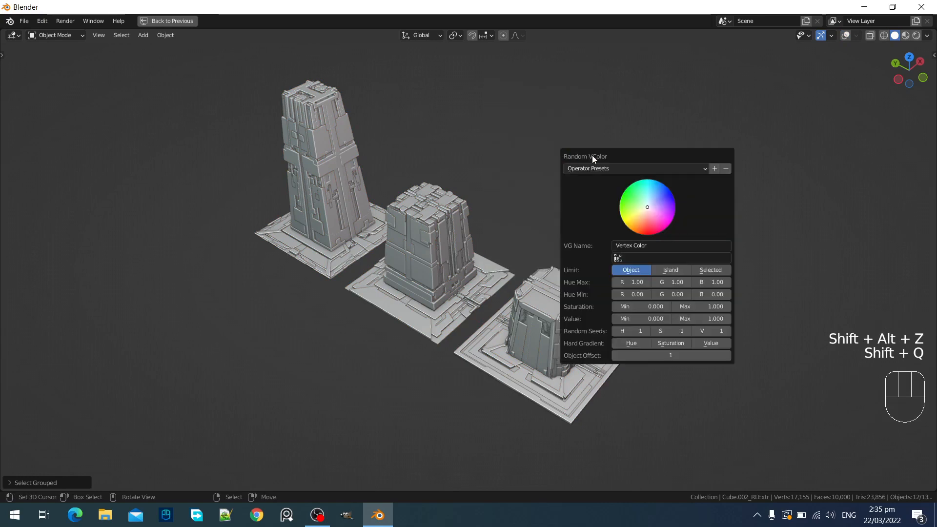
{"action": "left_click_drag", "start_coordinate": [592, 155], "coordinate": [608, 109]}
{"action": "left_click", "coordinate": [642, 122]}
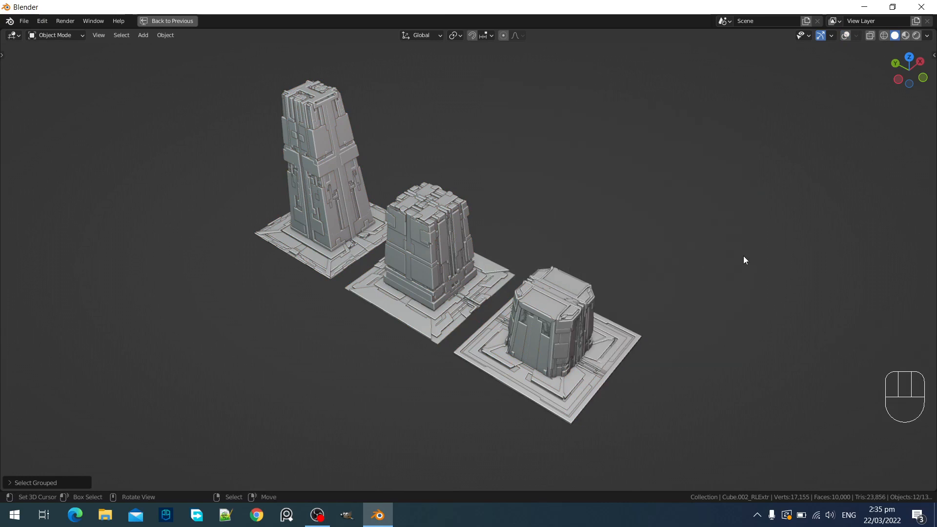
{"action": "key", "text": "F9"}
Apply Random VColor to all tower meshes, try the Island limit, and return the limit to Object
{"action": "key", "text": "shift+q"}
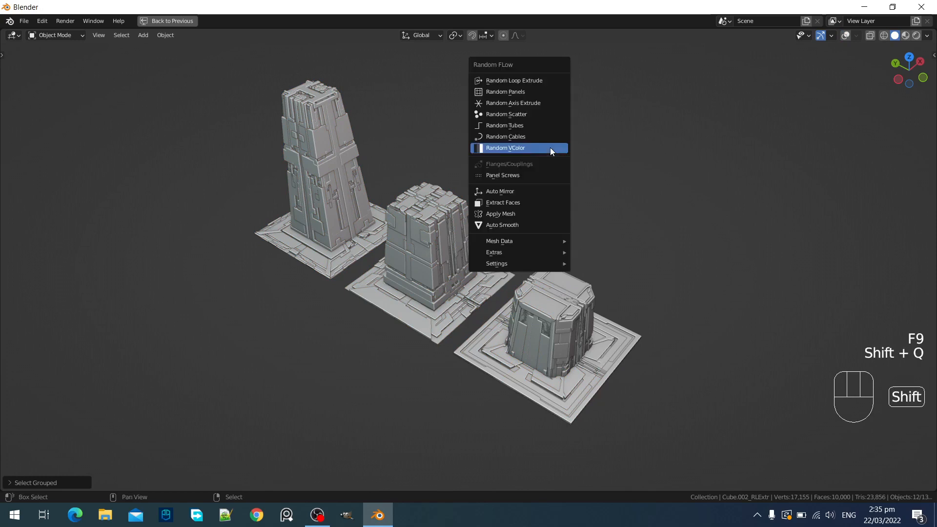
{"action": "left_click", "coordinate": [550, 150]}
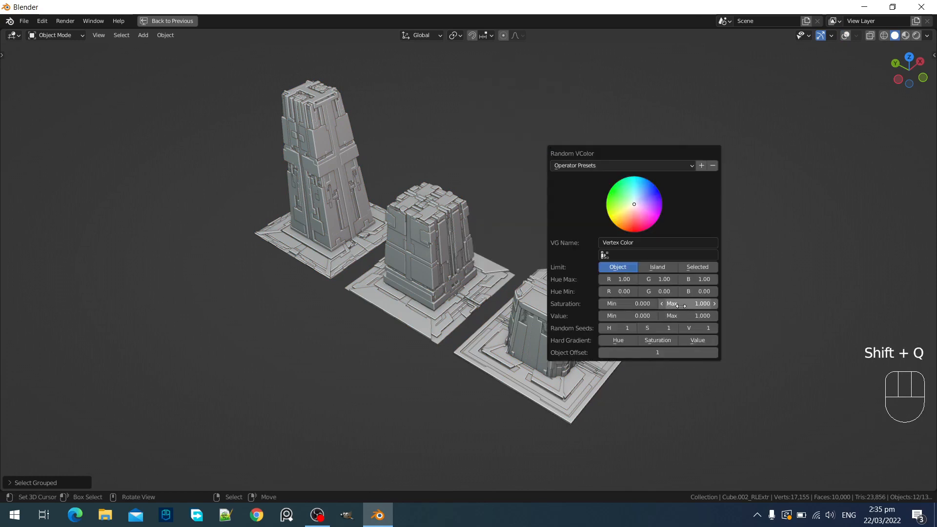
{"action": "left_click", "coordinate": [635, 268]}
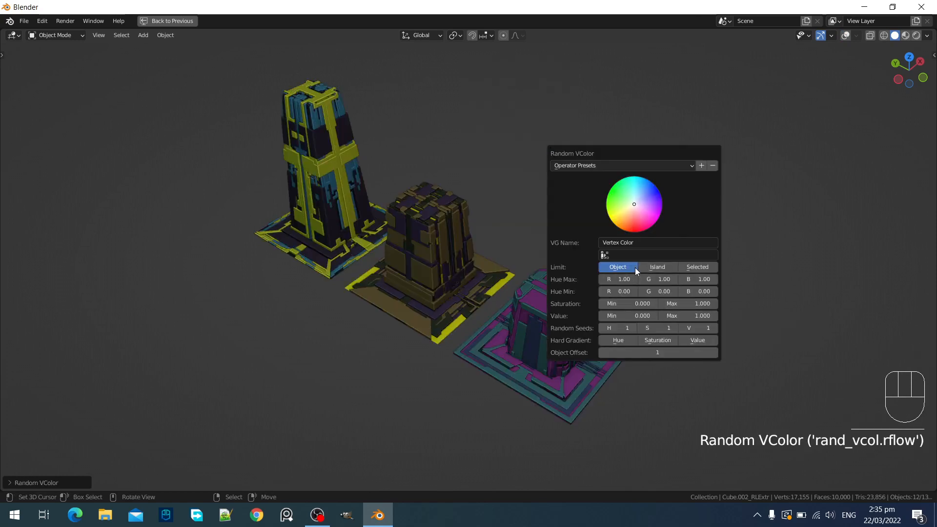
{"action": "left_click", "coordinate": [659, 268]}
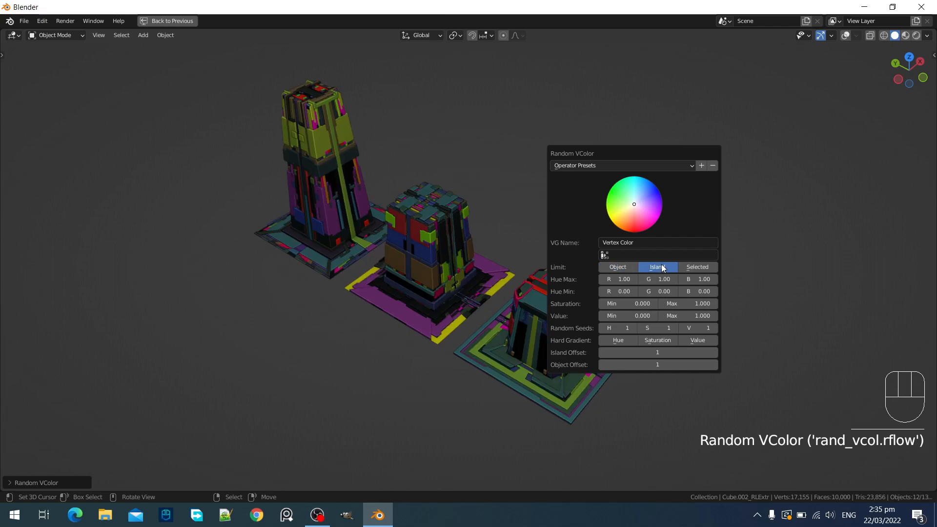
{"action": "left_click_drag", "start_coordinate": [655, 152], "coordinate": [762, 101]}
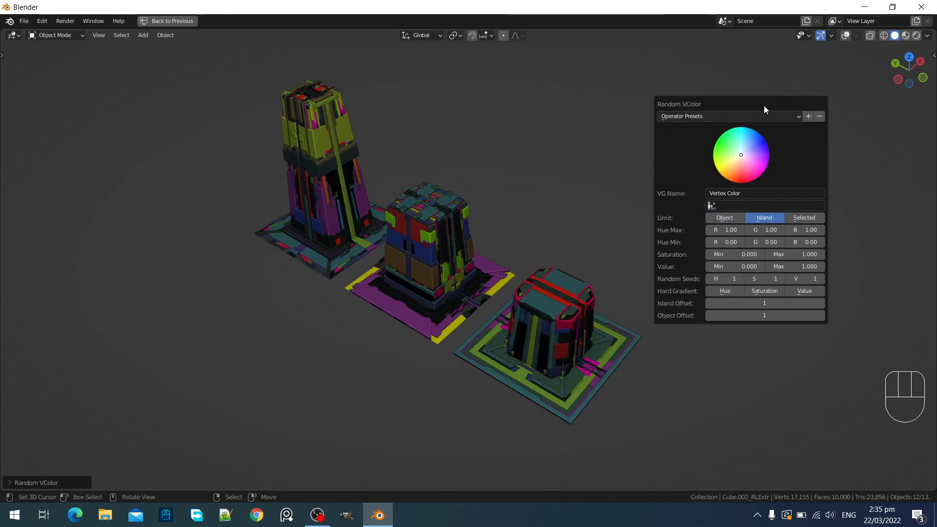
{"action": "left_click", "coordinate": [716, 216]}
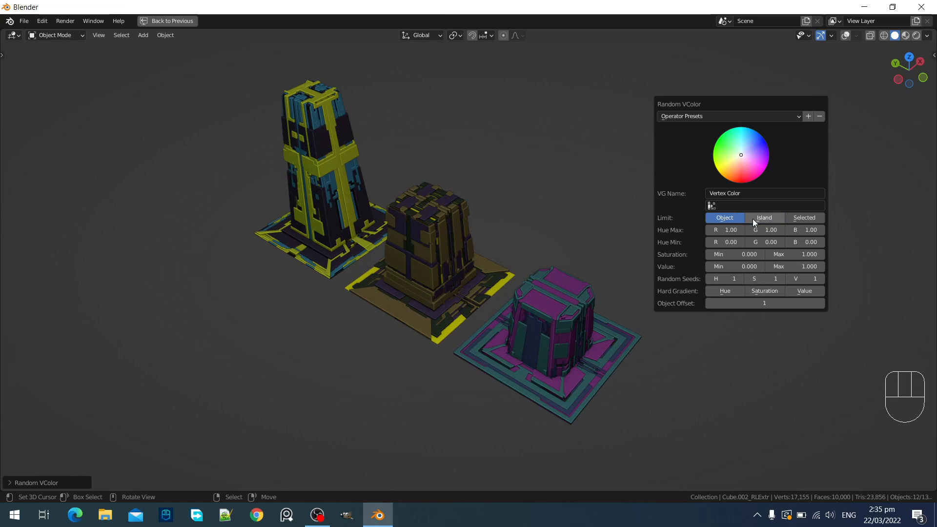
Isolate the teal panel object of the shortest tower and enter Edit Mode with the overlays shown
{"action": "scroll", "coordinate": [462, 240], "scroll_direction": "up", "scroll_amount": 5}
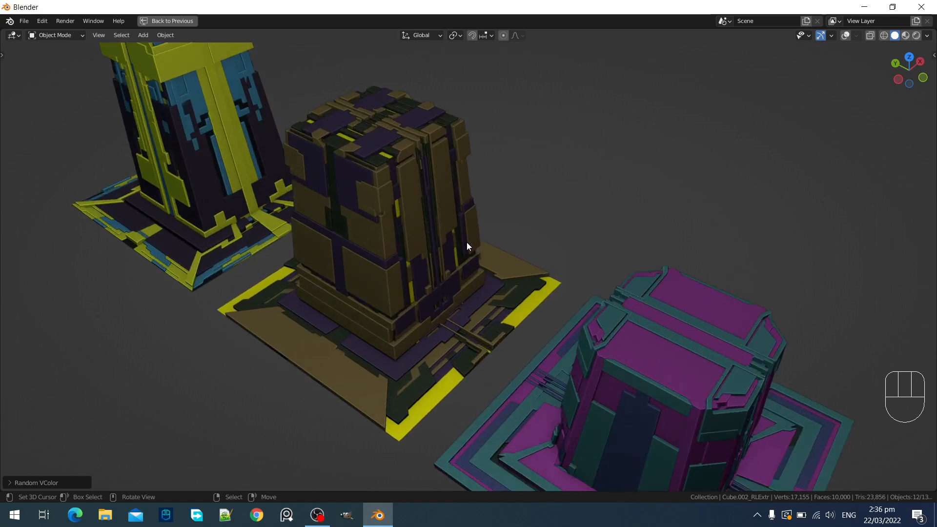
{"action": "left_click", "coordinate": [648, 362]}
{"action": "key", "text": "shift+h"}
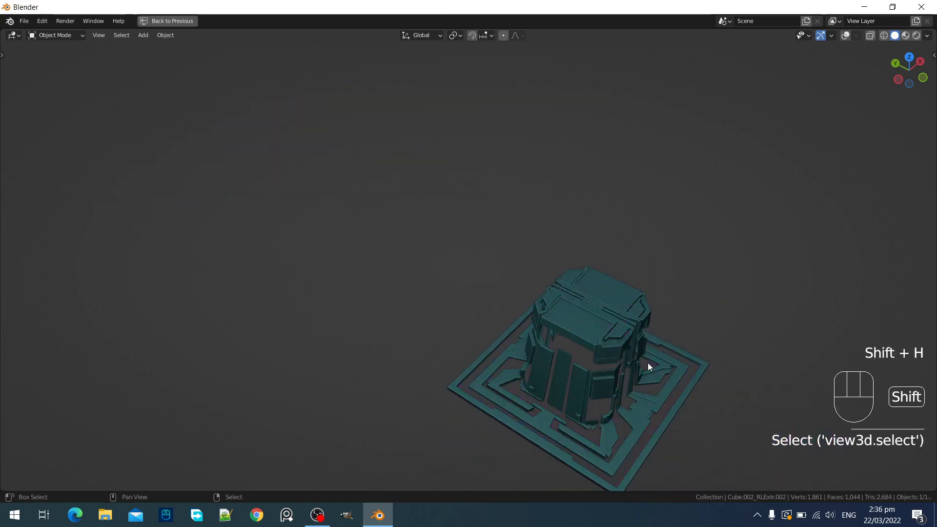
{"action": "middle_click_drag", "start_coordinate": [648, 362], "coordinate": [483, 273], "text": "shift"}
{"action": "key", "text": "Tab"}
{"action": "key", "text": "shift+alt+z"}
{"action": "scroll", "coordinate": [593, 265], "scroll_direction": "up", "scroll_amount": 2}
Examine the separate mesh islands of the teal panel object by picking several linked pieces, and clear the selection
{"action": "key", "text": "a"}
{"action": "key", "text": "alt+a"}
{"action": "key", "text": "l"}
{"action": "key", "text": "l"}
{"action": "key", "text": "l"}
{"action": "key", "text": "l"}
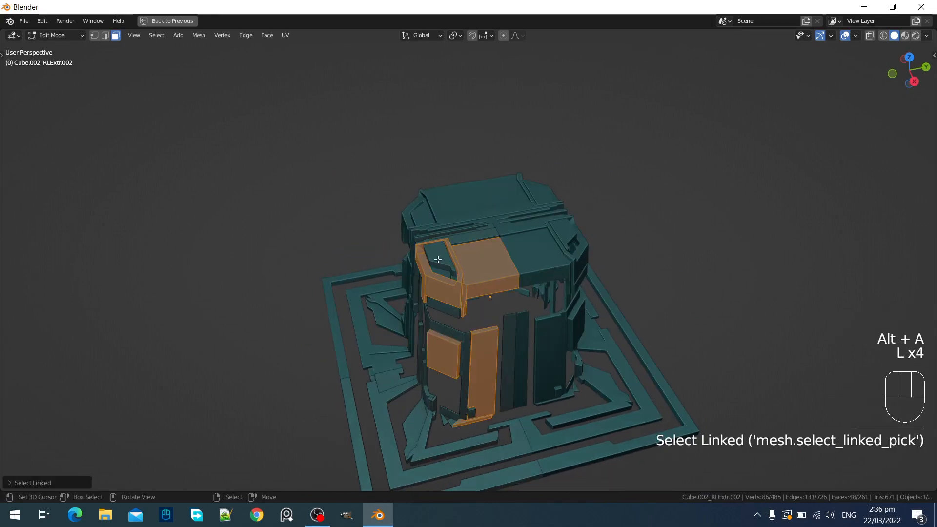
{"action": "key", "text": "l"}
{"action": "key", "text": "l"}
{"action": "key", "text": "l"}
{"action": "key", "text": "l"}
{"action": "key", "text": "l"}
{"action": "key", "text": "l"}
{"action": "key", "text": "l"}
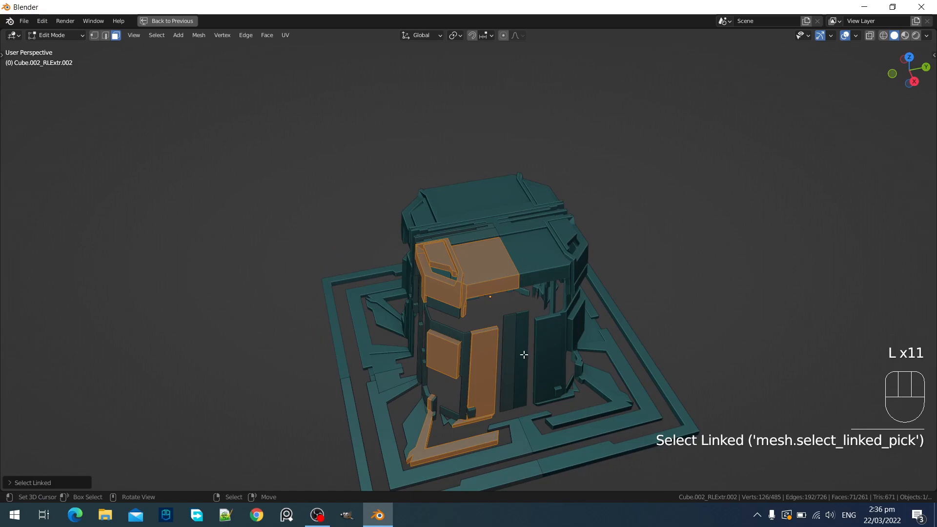
{"action": "key", "text": "alt+a"}
Return to Object Mode, reveal all hidden objects, select every tower mesh with Select Grouped, and hide the overlays
{"action": "key", "text": "Tab"}
{"action": "key", "text": "alt+h"}
{"action": "key", "text": "alt+a"}
{"action": "middle_click_drag", "start_coordinate": [517, 300], "coordinate": [549, 291]}
{"action": "left_click", "coordinate": [551, 290], "text": "shift"}
{"action": "key", "text": "shift+g"}
{"action": "left_click", "coordinate": [553, 291]}
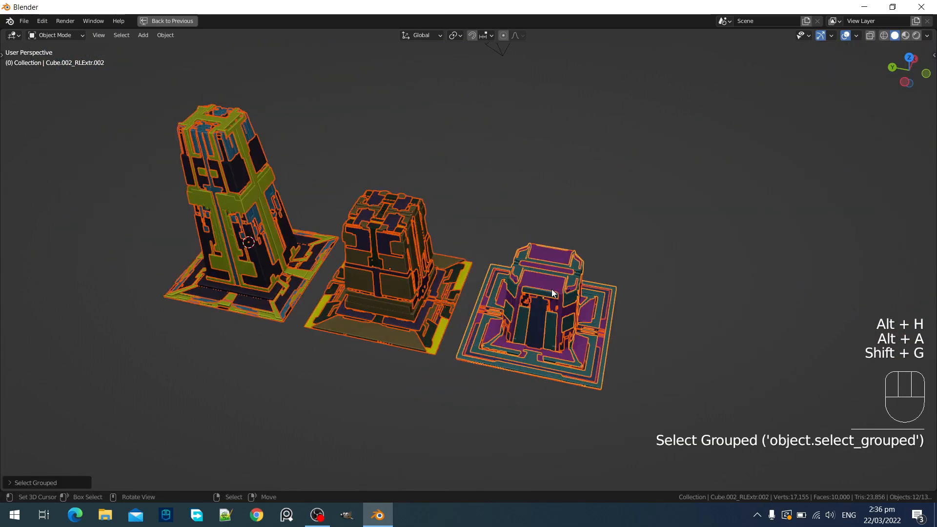
{"action": "key", "text": "shift+alt+z"}
{"action": "scroll", "coordinate": [581, 250], "scroll_direction": "up", "scroll_amount": 2}
{"action": "key", "text": "shift+q"}
{"action": "left_click", "coordinate": [581, 251]}
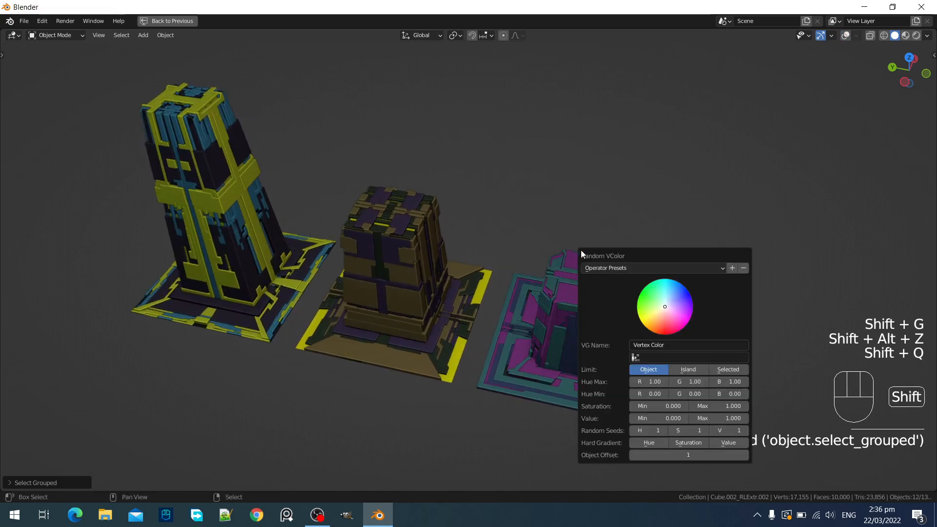
{"action": "scroll", "coordinate": [593, 193], "scroll_direction": "down", "scroll_amount": 1}
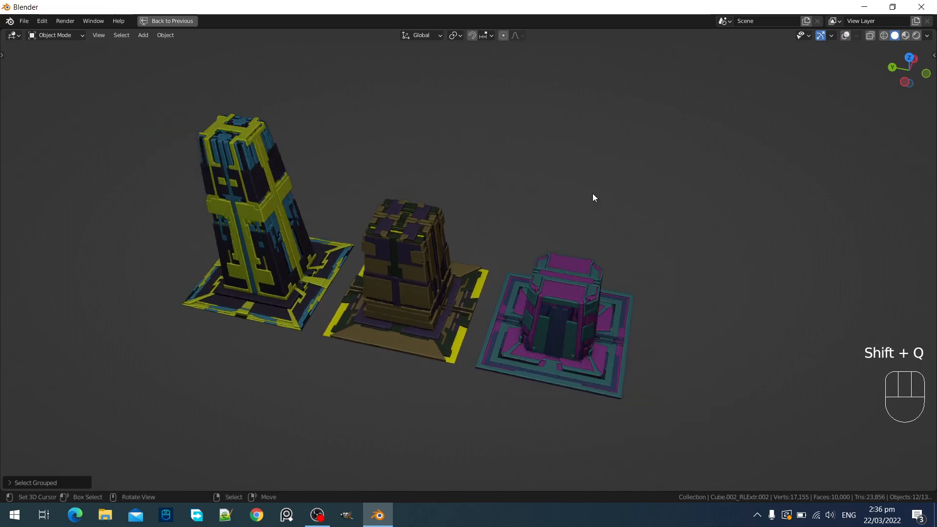
{"action": "scroll", "coordinate": [593, 197], "scroll_direction": "down", "scroll_amount": 2}
{"action": "middle_click_drag", "start_coordinate": [640, 194], "coordinate": [454, 306], "text": "shift"}
{"action": "middle_click_drag", "start_coordinate": [504, 210], "coordinate": [609, 180], "text": "shift"}
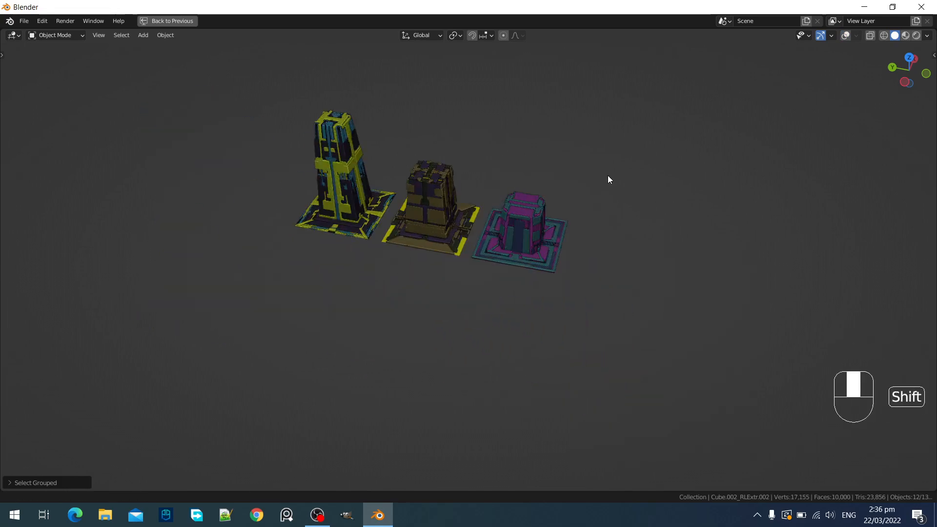
Select the purple panel object of the shortest tower and enter Edit Mode with the overlays shown
{"action": "scroll", "coordinate": [581, 215], "scroll_direction": "up", "scroll_amount": 6}
{"action": "left_click", "coordinate": [576, 136]}
{"action": "key", "text": "Tab"}
{"action": "key", "text": "shift+alt+z"}
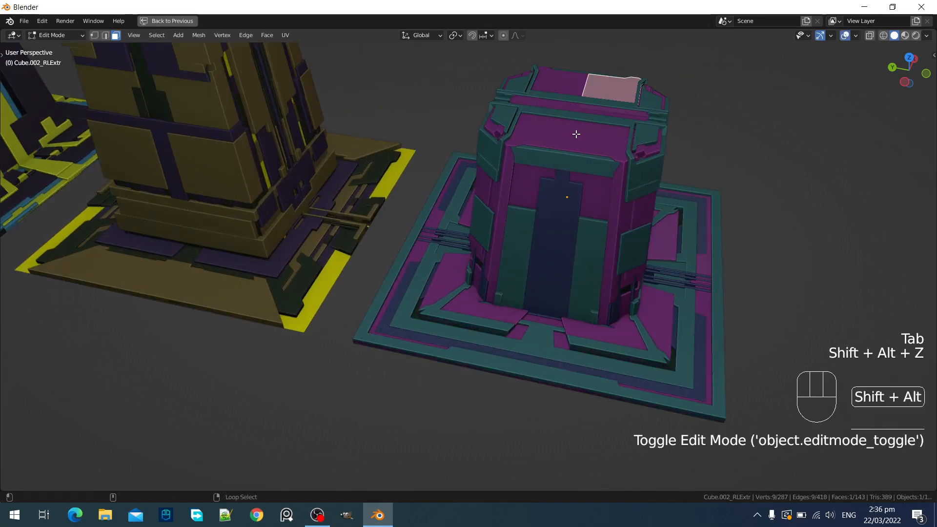
Try a face selection on the purple panel object with one top face and one narrow corner face
{"action": "middle_click_drag", "start_coordinate": [673, 171], "coordinate": [494, 287]}
{"action": "key", "text": "Tab"}
{"action": "key", "text": "Tab"}
{"action": "key", "text": "Tab"}
{"action": "right_click", "coordinate": [475, 237]}
{"action": "key", "text": "Tab"}
{"action": "right_click", "coordinate": [494, 287], "text": "shift"}
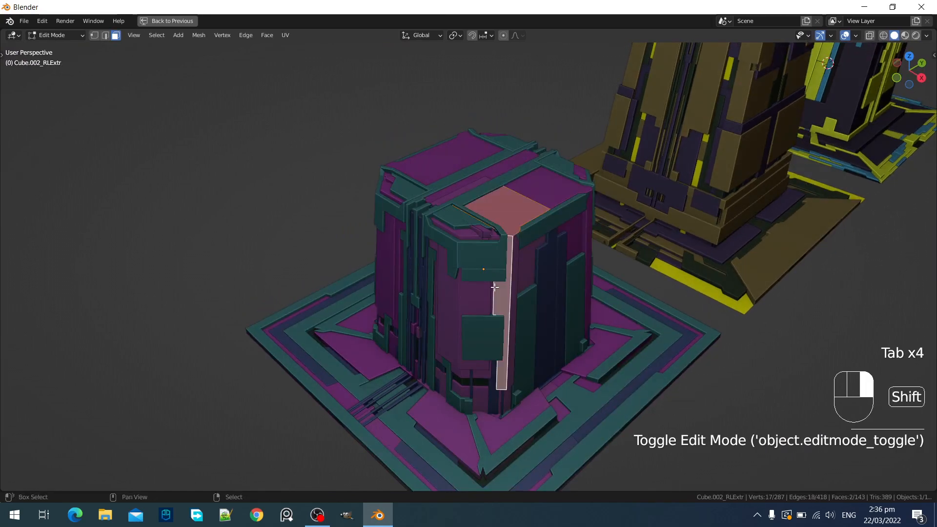
Isolate the purple panel object, select only one top face and one base corner face, and return to Object Mode
{"action": "key", "text": "Tab"}
{"action": "key", "text": "shift+h"}
{"action": "key", "text": "Tab"}
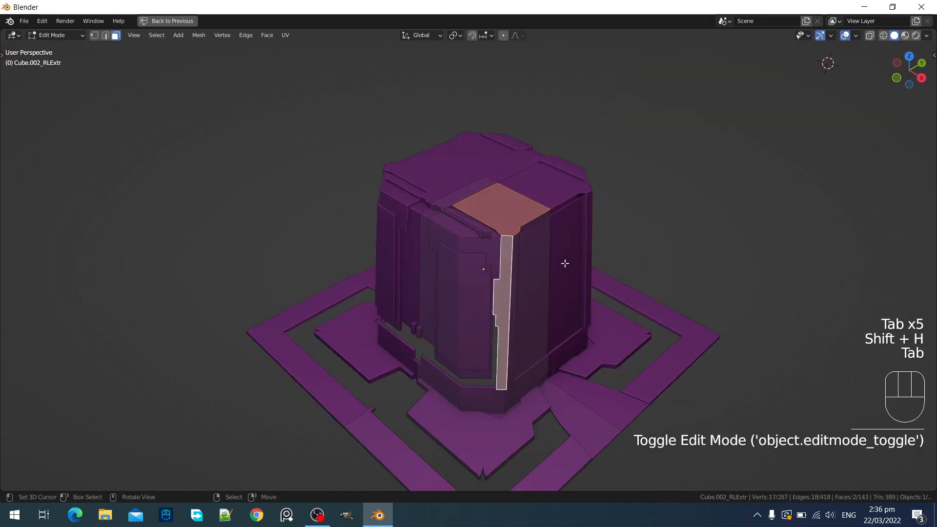
{"action": "key", "text": "alt+a"}
{"action": "right_click", "coordinate": [500, 207], "text": "shift"}
{"action": "right_click", "coordinate": [464, 446], "text": "shift"}
{"action": "key", "text": "Tab"}
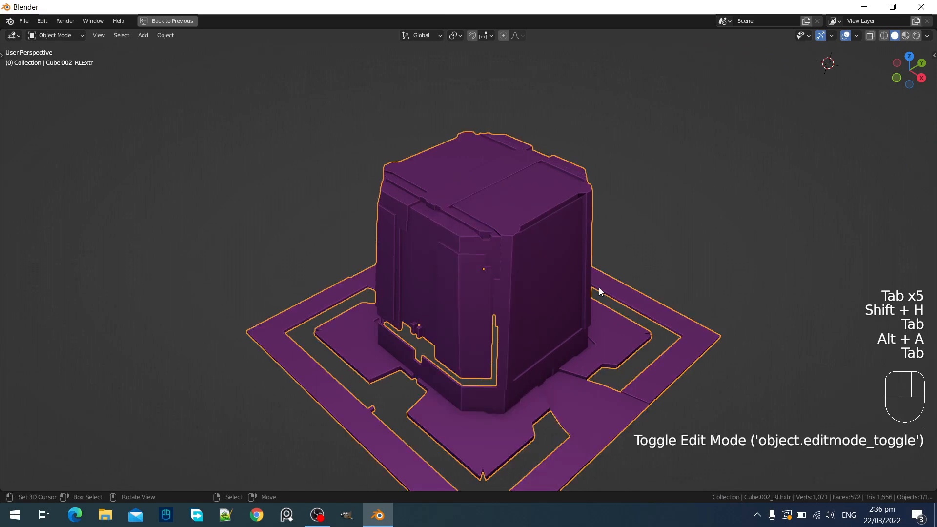
Apply Random VColor to the purple panel object limited to Selected, with random seeds H 2, S 4 and V 2
{"action": "key", "text": "shift+q"}
{"action": "left_click", "coordinate": [709, 217]}
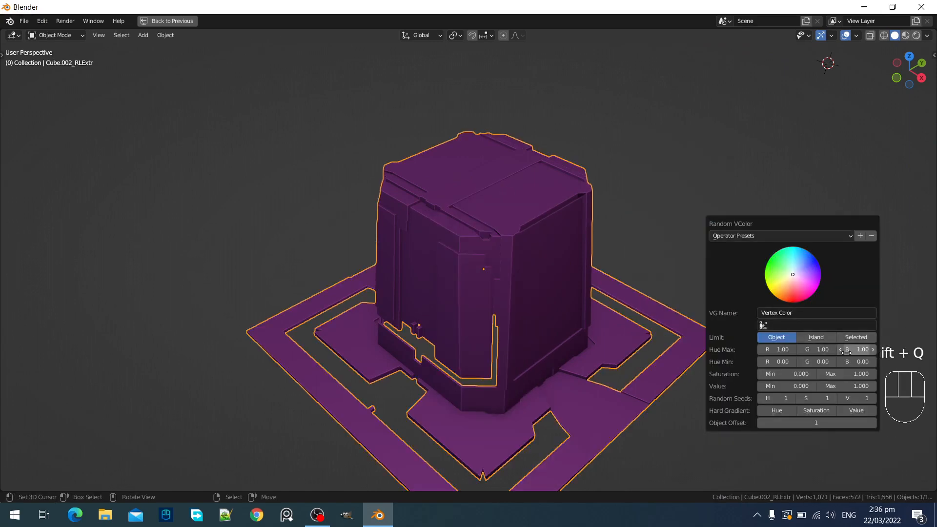
{"action": "left_click", "coordinate": [855, 338]}
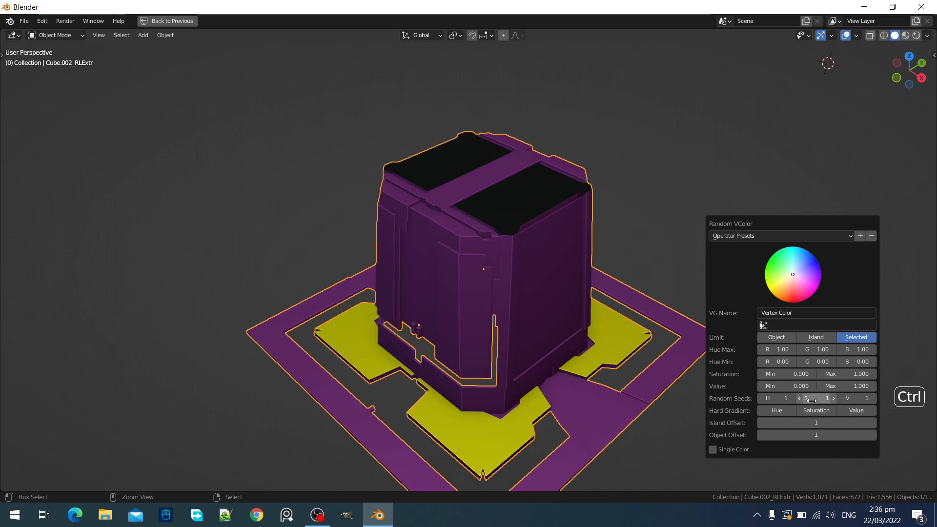
{"action": "scroll", "coordinate": [818, 397], "scroll_direction": "up", "scroll_amount": 3, "text": "ctrl"}
{"action": "scroll", "coordinate": [782, 399], "scroll_direction": "up", "scroll_amount": 1, "text": "ctrl"}
{"action": "scroll", "coordinate": [846, 402], "scroll_direction": "up", "scroll_amount": 3, "text": "ctrl"}
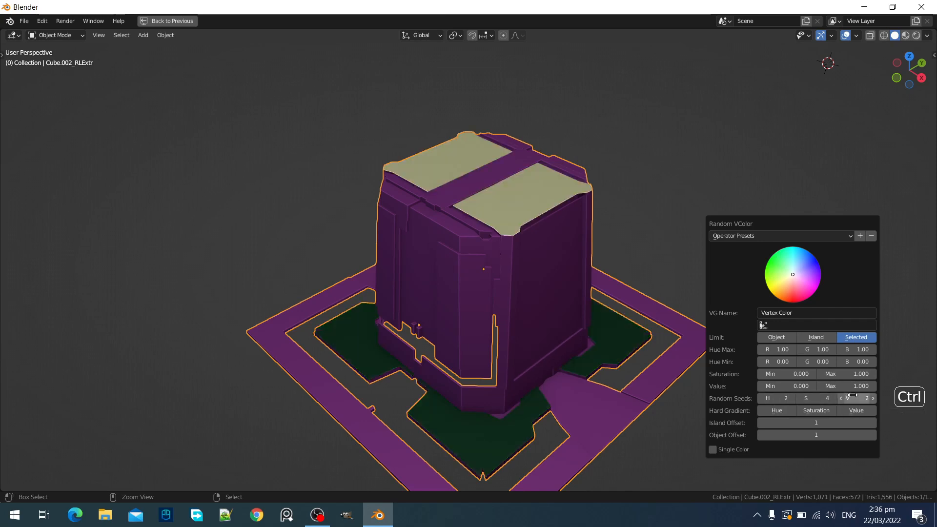
Reveal all hidden objects, select all tower meshes again with Select Grouped, and hide the overlays
{"action": "scroll", "coordinate": [417, 263], "scroll_direction": "down", "scroll_amount": 1}
{"action": "scroll", "coordinate": [417, 263], "scroll_direction": "down", "scroll_amount": 3}
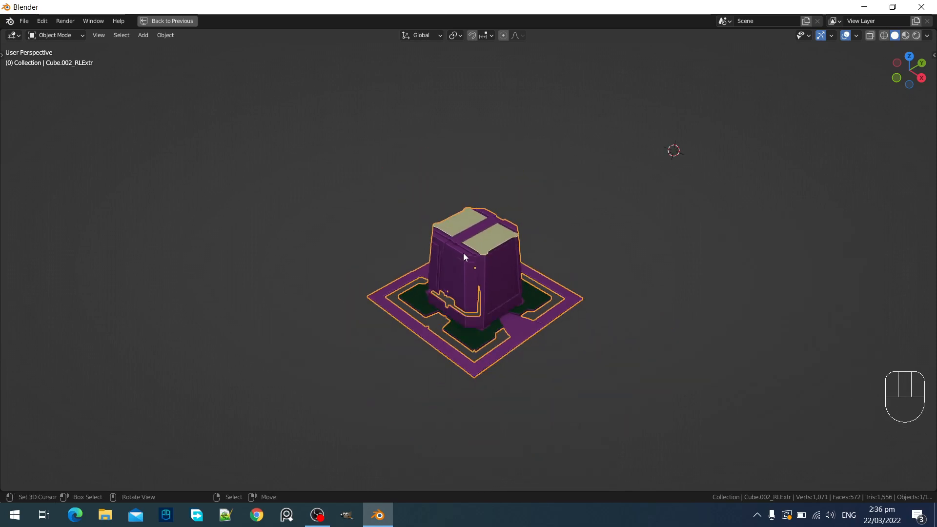
{"action": "key", "text": "alt+h"}
{"action": "key", "text": "alt+a"}
{"action": "middle_click_drag", "start_coordinate": [464, 253], "coordinate": [636, 214]}
{"action": "left_click", "coordinate": [508, 230]}
{"action": "key", "text": "shift+g"}
{"action": "left_click", "coordinate": [508, 231]}
{"action": "key", "text": "shift+alt+z"}
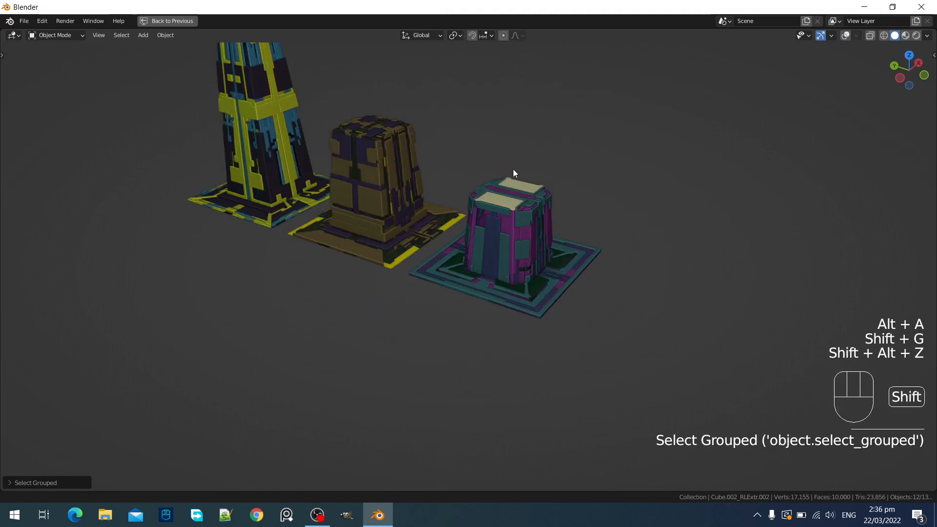
Apply Random VColor to the selected tower meshes limited to Selected, with the maximum saturation set to 0
{"action": "middle_click_drag", "start_coordinate": [514, 169], "coordinate": [583, 281]}
{"action": "key", "text": "shift+q"}
{"action": "left_click", "coordinate": [581, 279]}
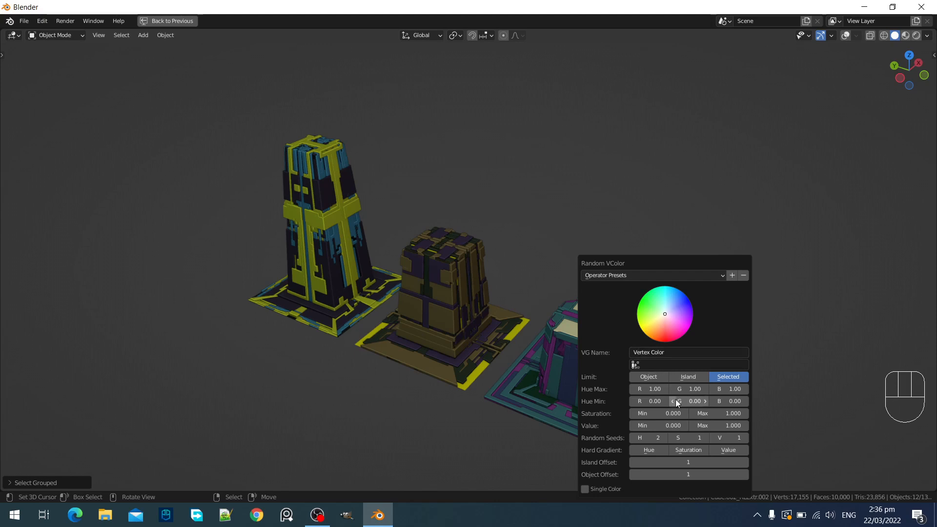
{"action": "left_click", "coordinate": [713, 415]}
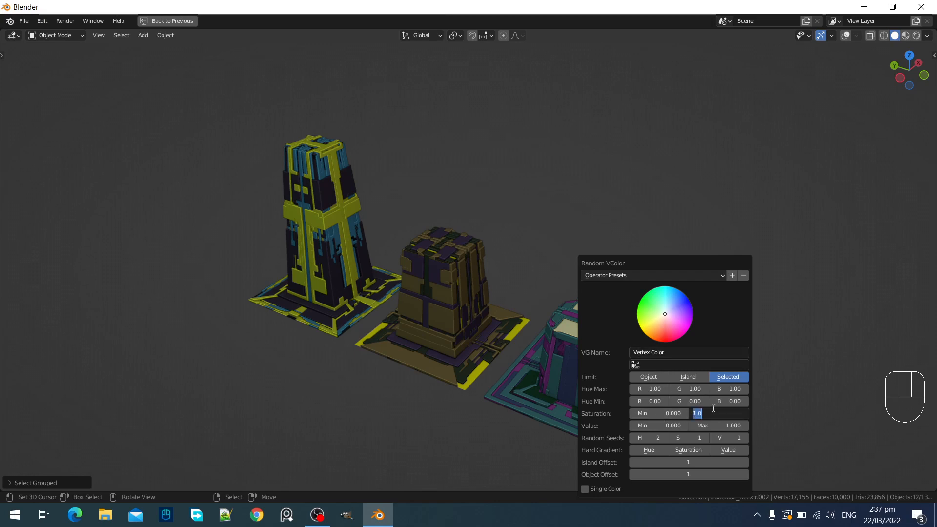
{"action": "type", "text": "0"}
{"action": "key", "text": "Return"}
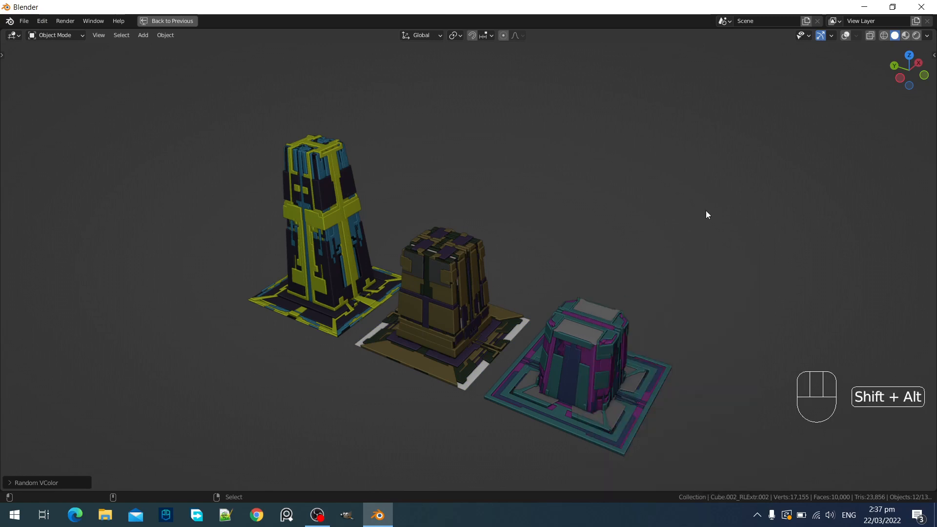
Switch the Random VColor limit to Object for all tower meshes and keep the viewport overlays hidden
{"action": "key", "text": "shift+alt+z"}
{"action": "key", "text": "F9"}
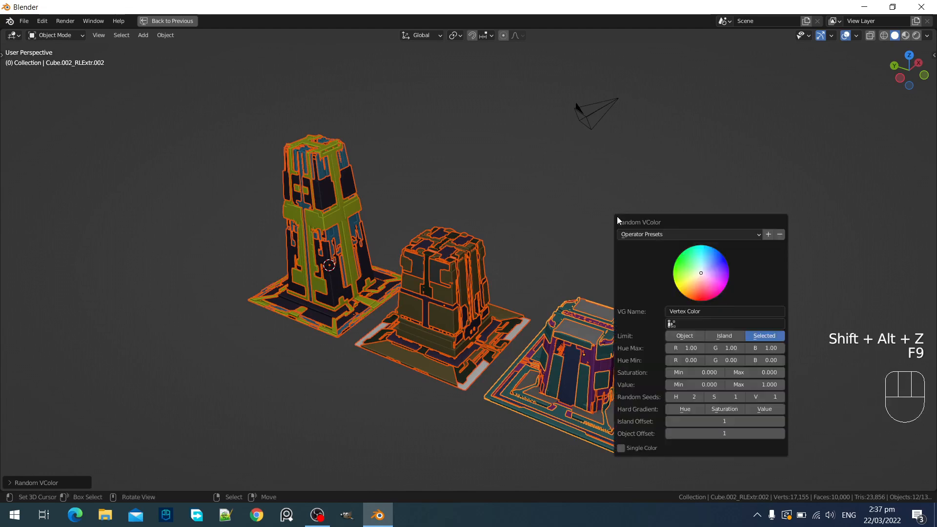
{"action": "key", "text": "F9"}
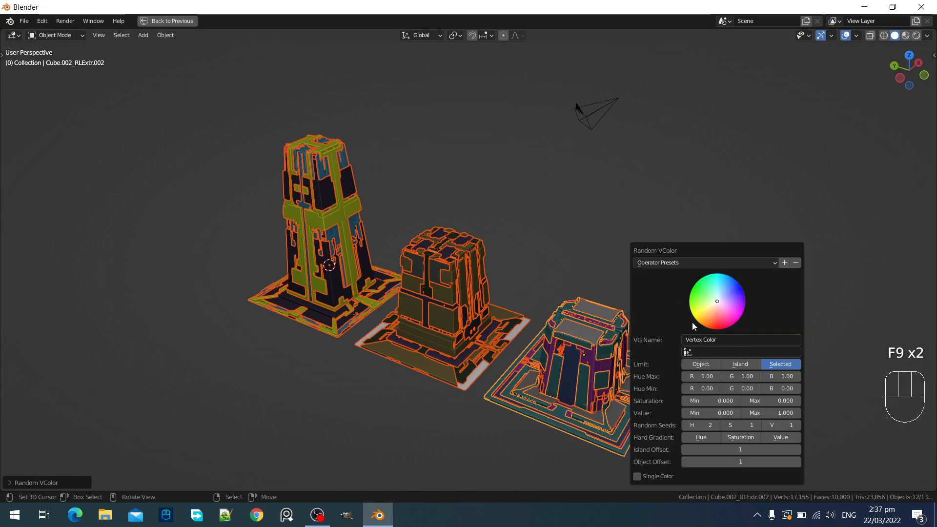
{"action": "left_click", "coordinate": [716, 367]}
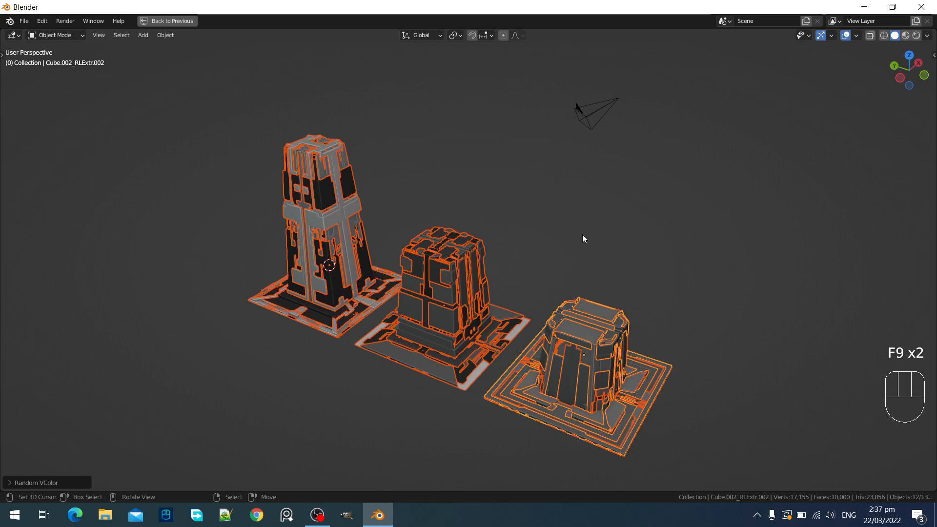
{"action": "key", "text": "shift+alt+z"}
{"action": "key", "text": "F9"}
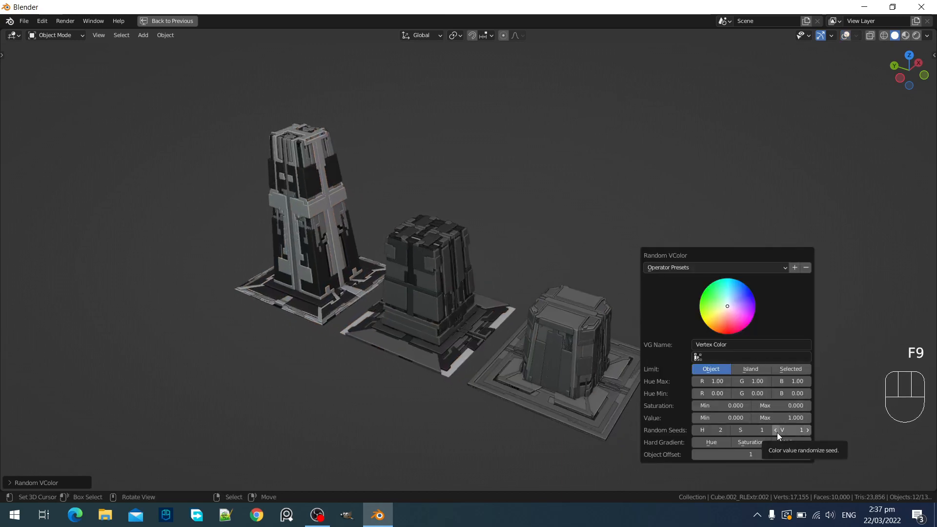
Try different combinations of the Hue, Saturation and Value hard gradient options in Random VColor
{"action": "left_click", "coordinate": [796, 441]}
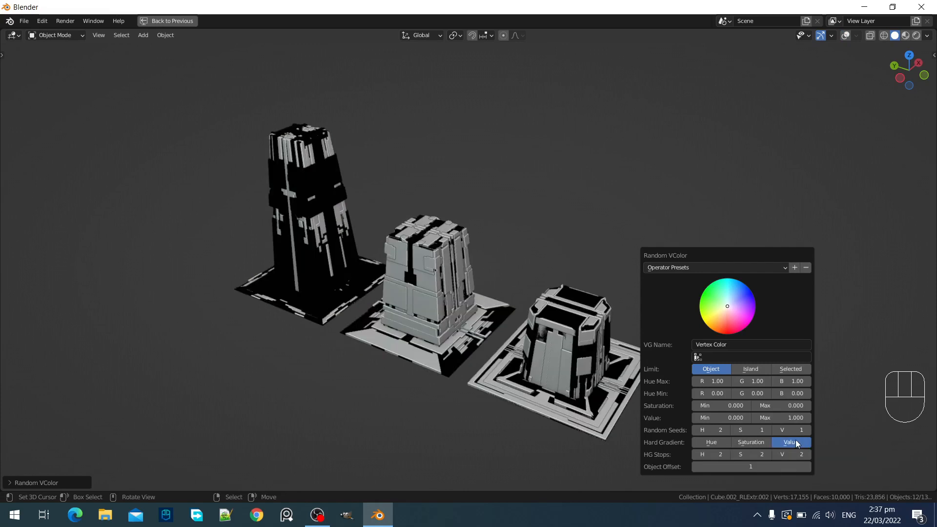
{"action": "key", "text": "shift"}
{"action": "left_click", "coordinate": [760, 442], "text": "shift"}
{"action": "left_click", "coordinate": [728, 442], "text": "shift"}
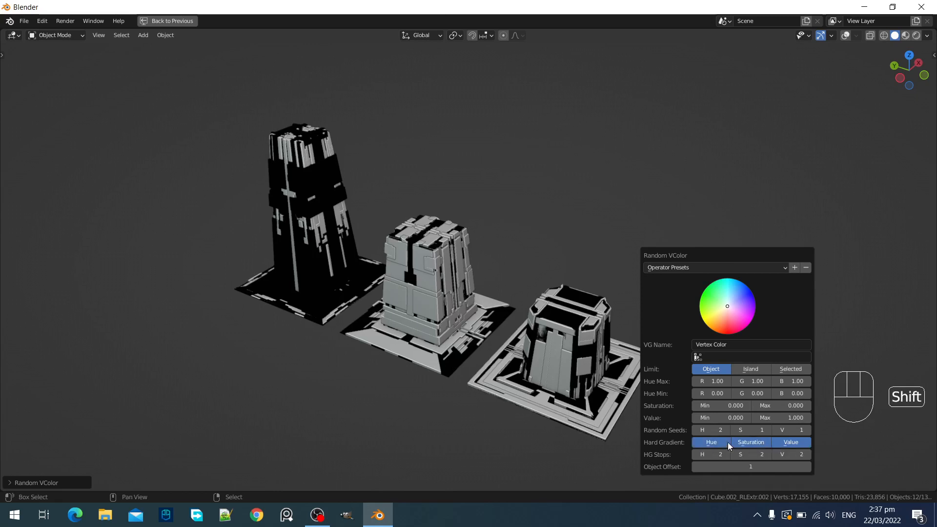
{"action": "left_click", "coordinate": [765, 441], "text": "shift"}
{"action": "left_click", "coordinate": [777, 439], "text": "shift"}
{"action": "left_click", "coordinate": [729, 442], "text": "shift"}
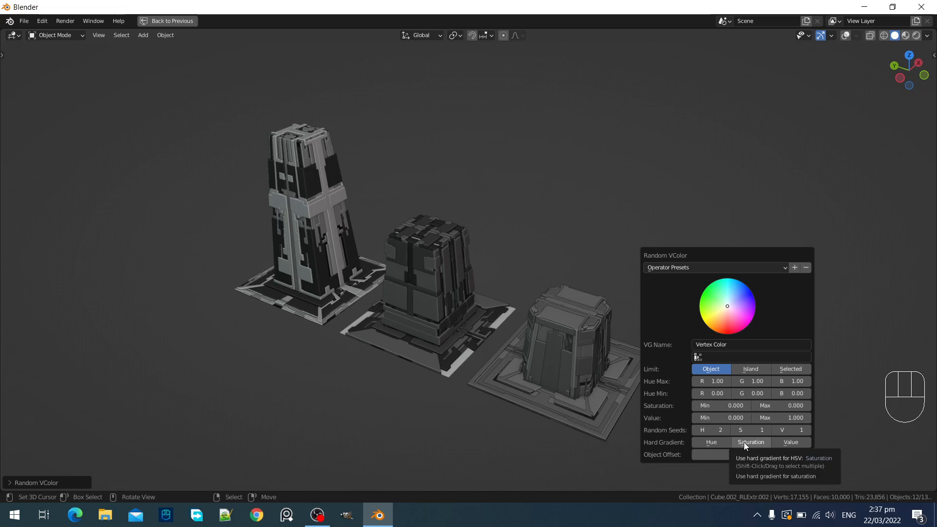
{"action": "left_click", "coordinate": [745, 444], "text": "shift"}
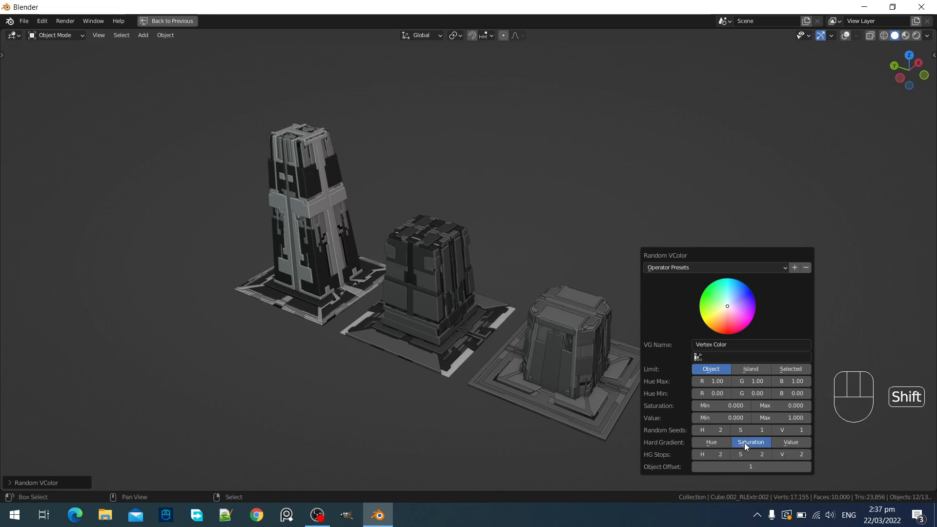
{"action": "left_click", "coordinate": [728, 442], "text": "shift"}
{"action": "left_click", "coordinate": [737, 442], "text": "shift"}
{"action": "left_click", "coordinate": [728, 441], "text": "shift"}
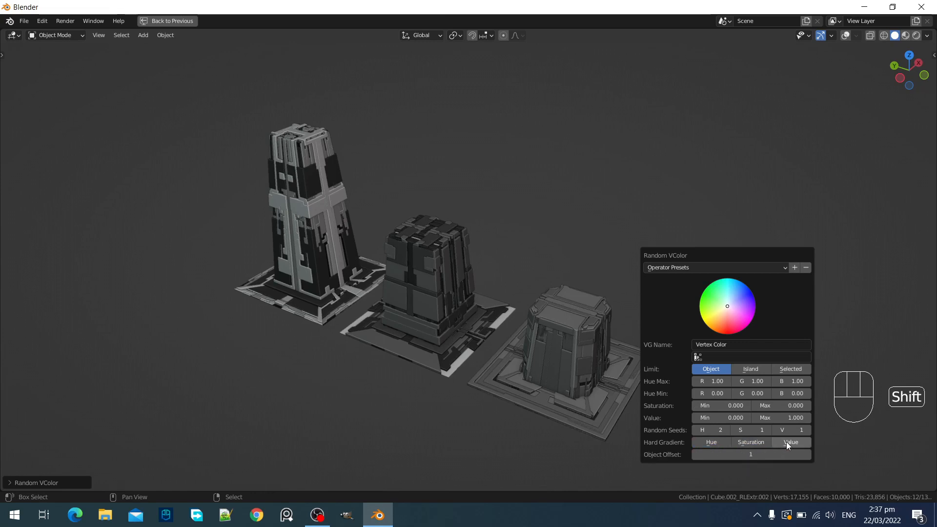
Enable the hard gradient for Value only and set its number of stops to 4
{"action": "left_click", "coordinate": [787, 442]}
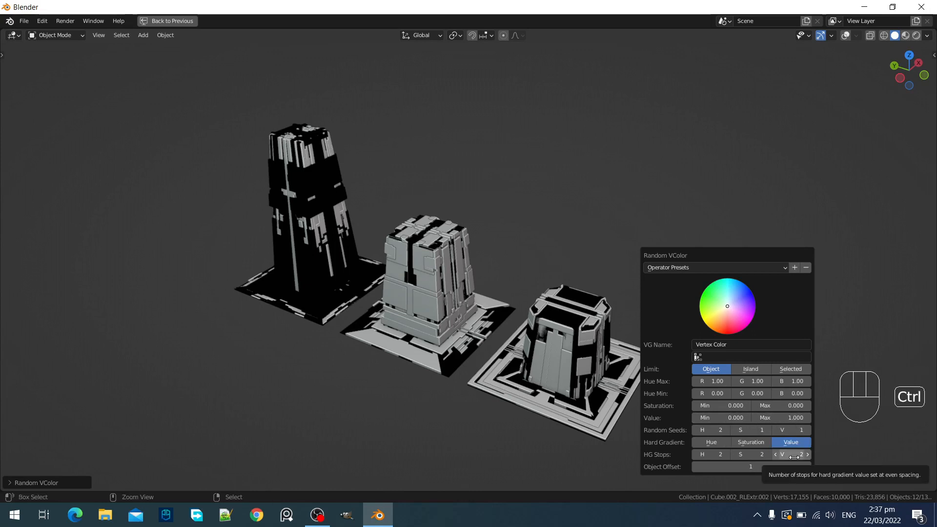
{"action": "scroll", "coordinate": [794, 457], "scroll_direction": "up", "scroll_amount": 1, "text": "ctrl"}
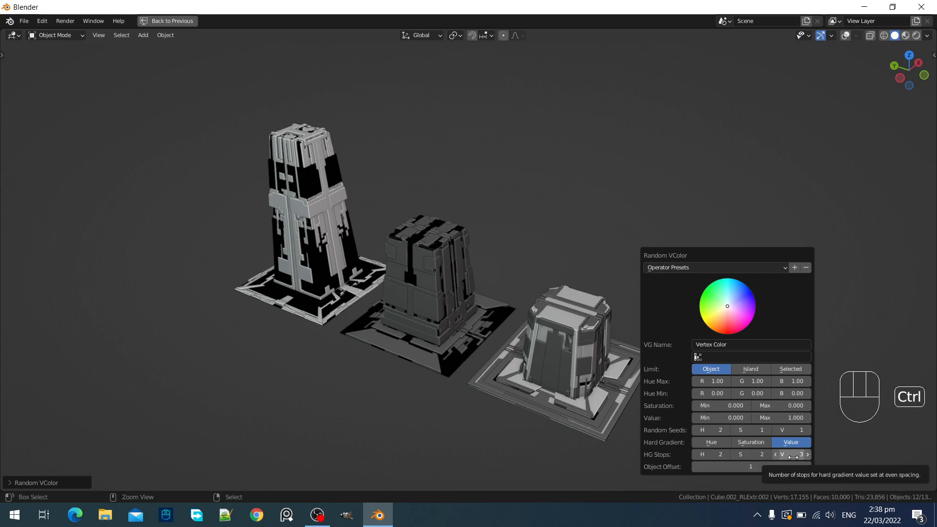
{"action": "scroll", "coordinate": [794, 457], "scroll_direction": "up", "scroll_amount": 1, "text": "ctrl"}
Limit the Random VColor value range to a minimum of 0.6 and a maximum of 0.9
{"action": "left_click", "coordinate": [728, 418]}
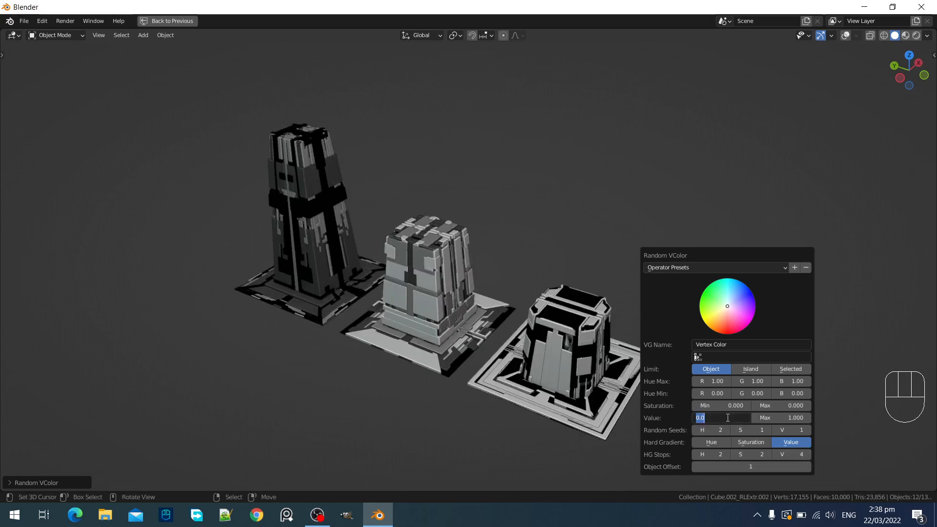
{"action": "key", "text": "BackSpace"}
{"action": "type", "text": ".6"}
{"action": "key", "text": "Tab"}
{"action": "key", "text": "BackSpace"}
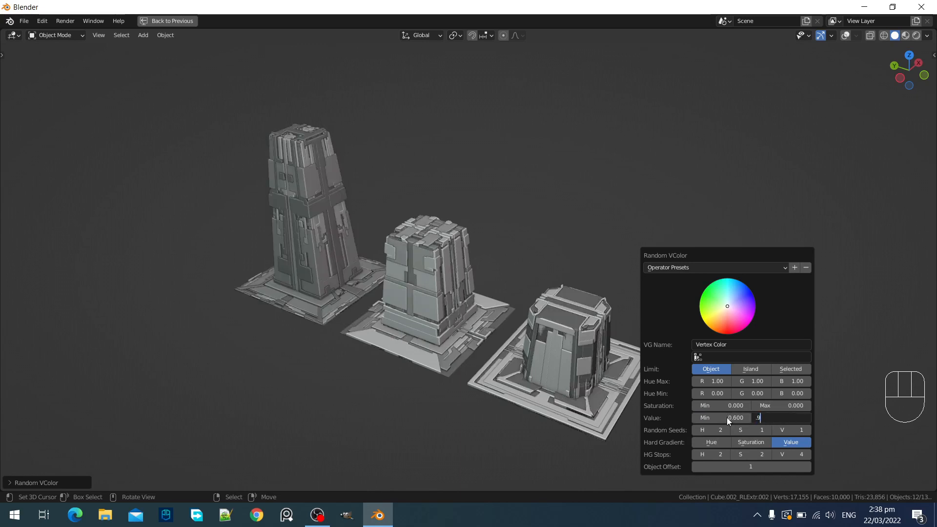
{"action": "type", "text": ".9"}
{"action": "key", "text": "Return"}
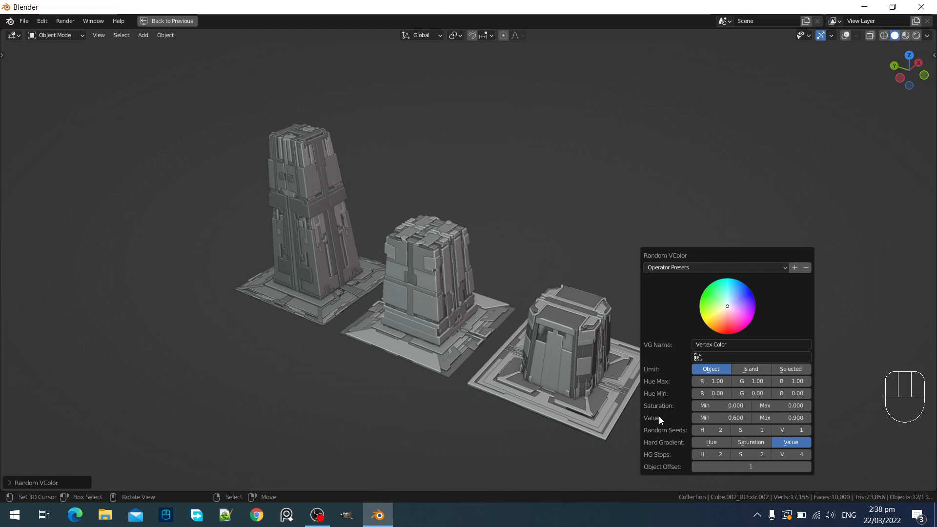
Try various Random VColor value seeds up to 10 on the grey tower meshes
{"action": "middle_click_drag", "start_coordinate": [564, 348], "coordinate": [581, 359], "text": "alt"}
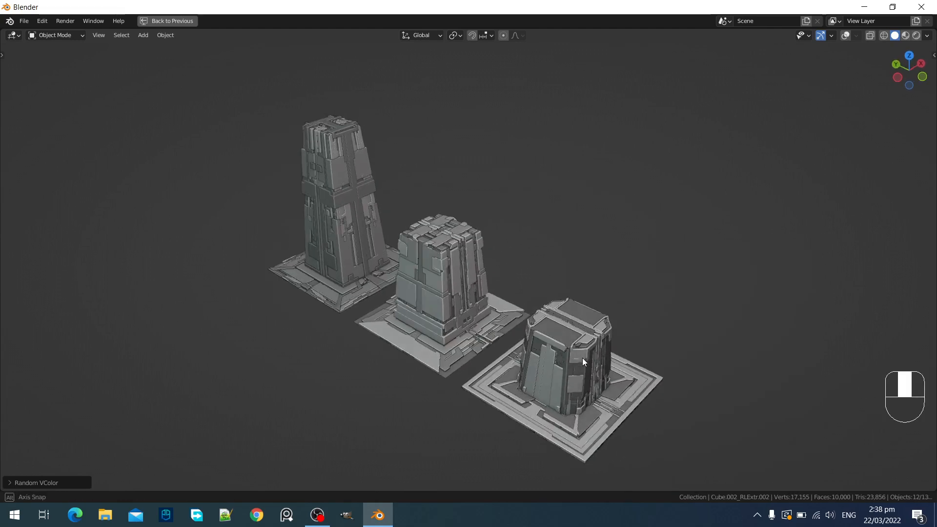
{"action": "key", "text": "F9"}
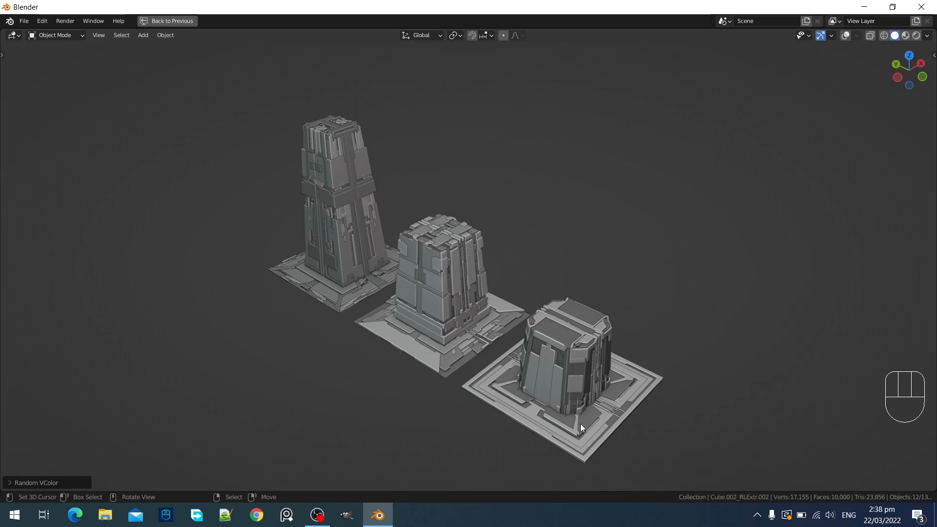
{"action": "middle_click_drag", "start_coordinate": [582, 413], "coordinate": [649, 319]}
{"action": "key", "text": "F9"}
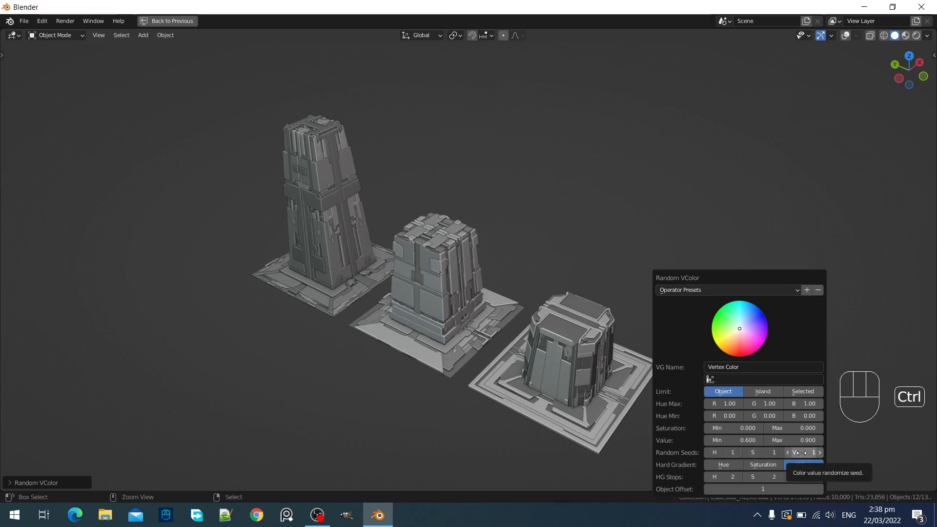
{"action": "scroll", "coordinate": [801, 453], "scroll_direction": "up", "scroll_amount": 1, "text": "ctrl"}
{"action": "scroll", "coordinate": [802, 453], "scroll_direction": "up", "scroll_amount": 5, "text": "ctrl"}
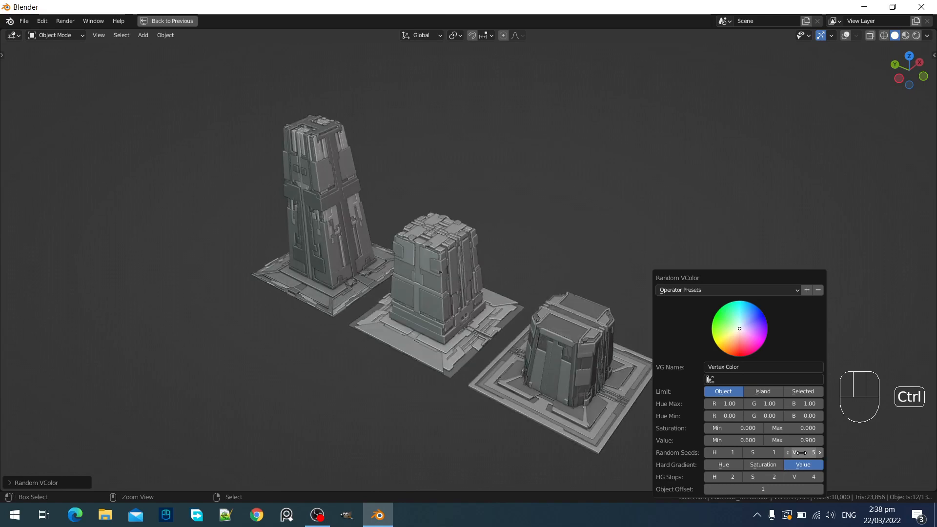
{"action": "scroll", "coordinate": [801, 453], "scroll_direction": "up", "scroll_amount": 4, "text": "ctrl"}
{"action": "scroll", "coordinate": [801, 453], "scroll_direction": "down", "scroll_amount": 4, "text": "ctrl"}
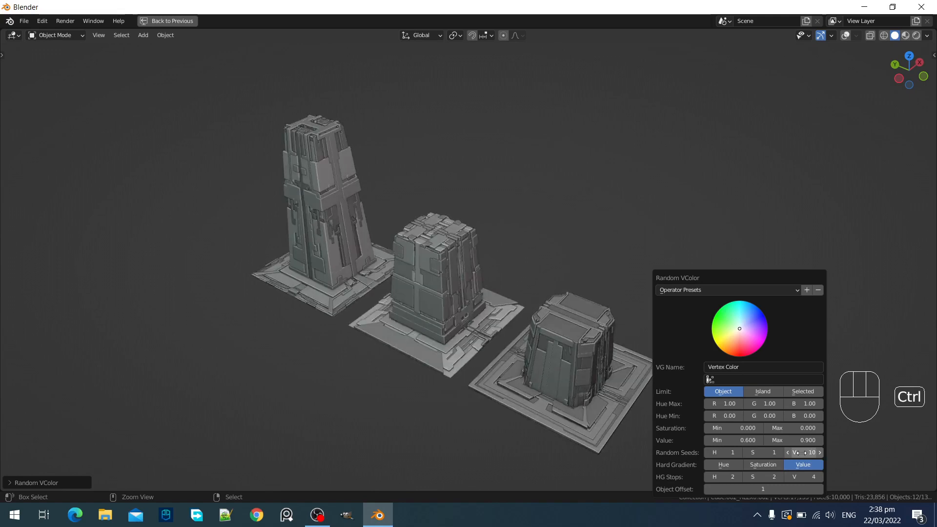
{"action": "scroll", "coordinate": [802, 453], "scroll_direction": "down", "scroll_amount": 6, "text": "ctrl"}
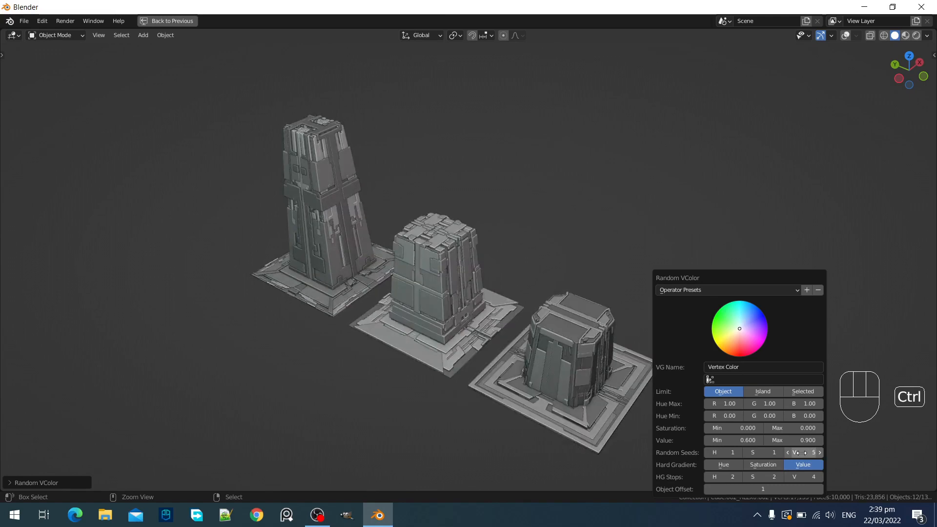
{"action": "scroll", "coordinate": [801, 453], "scroll_direction": "up", "scroll_amount": 2, "text": "ctrl"}
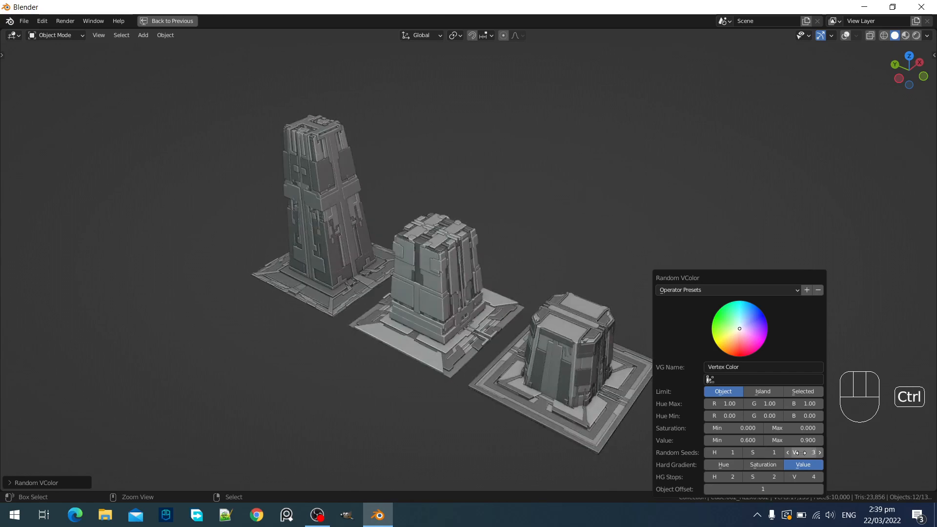
Try 2 hard gradient stops for Value, restore 4 stops and cycle through the lowest value seeds
{"action": "scroll", "coordinate": [803, 479], "scroll_direction": "down", "scroll_amount": 2, "text": "ctrl"}
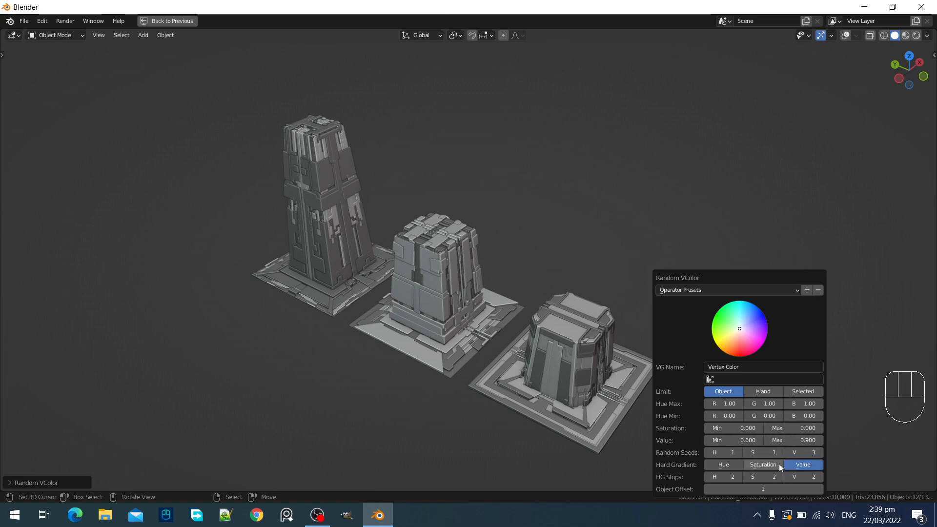
{"action": "scroll", "coordinate": [797, 477], "scroll_direction": "up", "scroll_amount": 2, "text": "ctrl"}
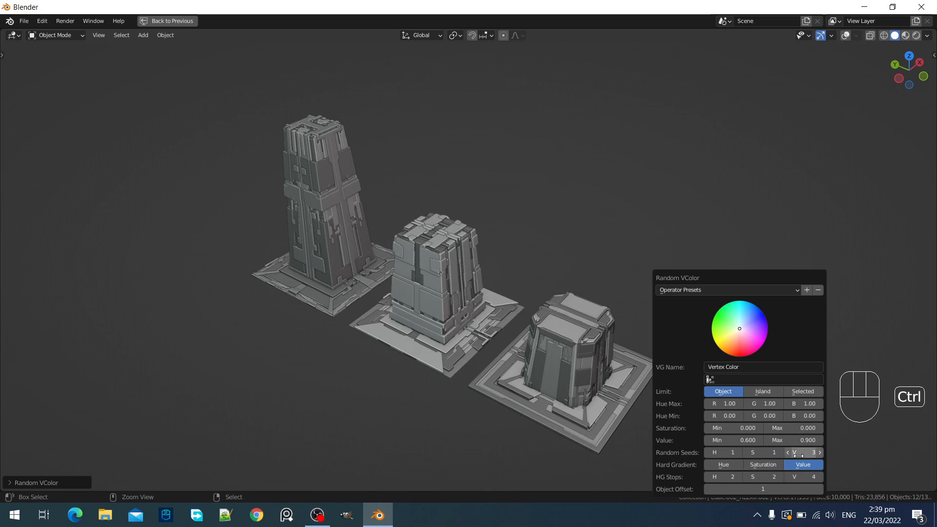
{"action": "scroll", "coordinate": [799, 448], "scroll_direction": "down", "scroll_amount": 2, "text": "ctrl"}
{"action": "scroll", "coordinate": [798, 448], "scroll_direction": "up", "scroll_amount": 2, "text": "ctrl"}
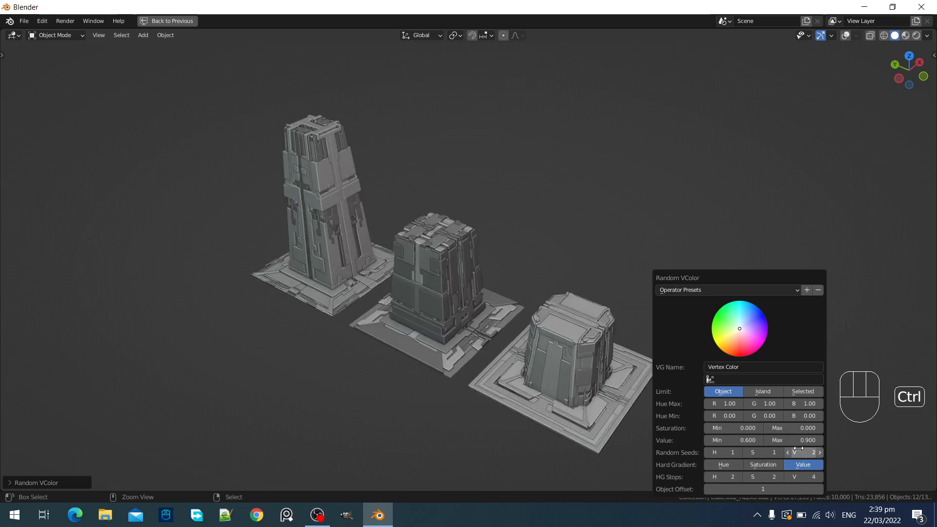
{"action": "scroll", "coordinate": [799, 448], "scroll_direction": "down", "scroll_amount": 2, "text": "ctrl"}
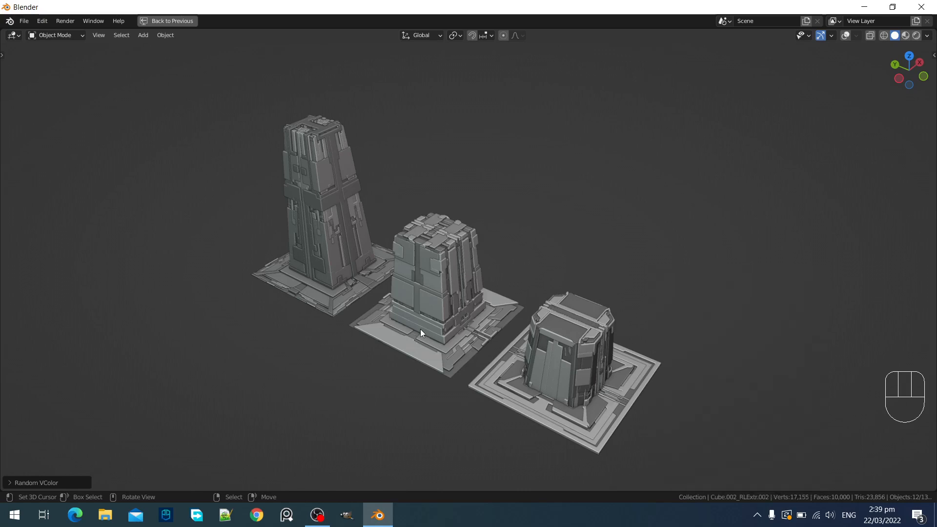
{"action": "scroll", "coordinate": [558, 180], "scroll_direction": "up", "scroll_amount": 2}
{"action": "key", "text": "shift+alt+z"}
{"action": "key", "text": "shift+alt+z"}
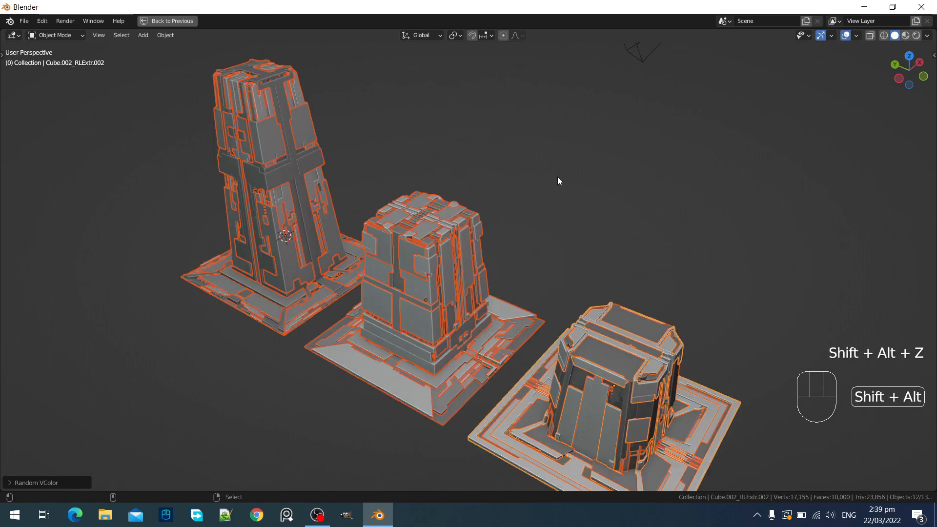
{"action": "scroll", "coordinate": [577, 260], "scroll_direction": "down", "scroll_amount": 2}
{"action": "mouse_move", "coordinate": [577, 259]}
{"action": "middle_mouse_down"}
{"action": "mouse_move", "coordinate": [584, 245]}
{"action": "mouse_move", "coordinate": [573, 247]}
{"action": "middle_mouse_up"}
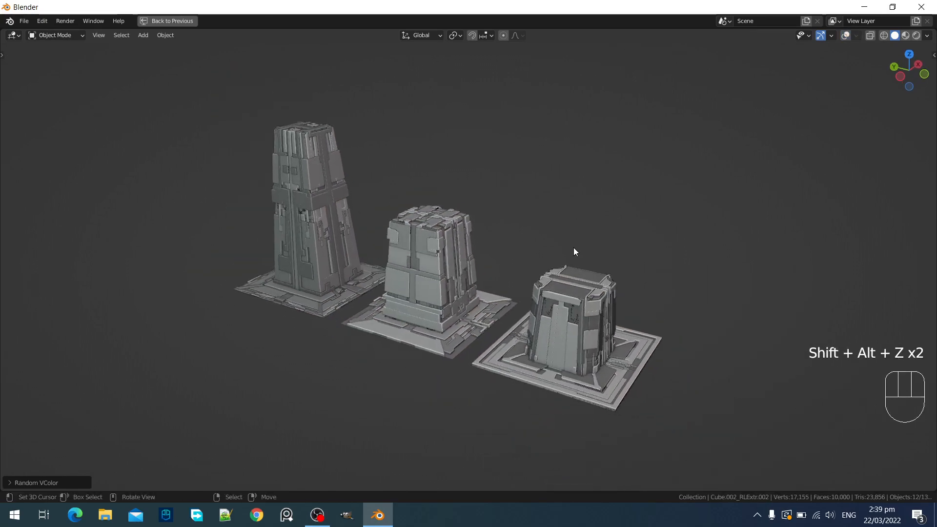
{"action": "scroll", "coordinate": [573, 247], "scroll_direction": "up", "scroll_amount": 2}
{"action": "key", "text": "ctrl+space"}
{"action": "key", "text": "ctrl+space"}
{"action": "key", "text": "x"}
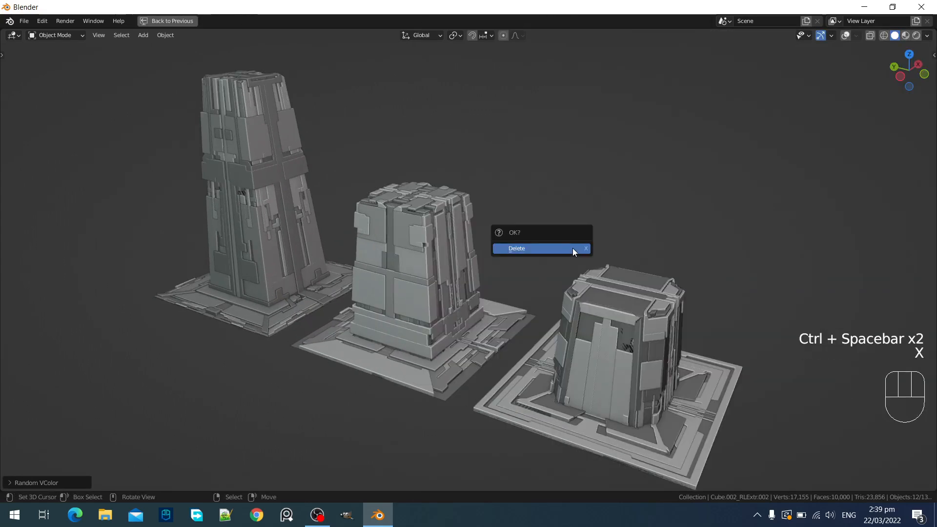
{"action": "key", "text": "alt+x"}
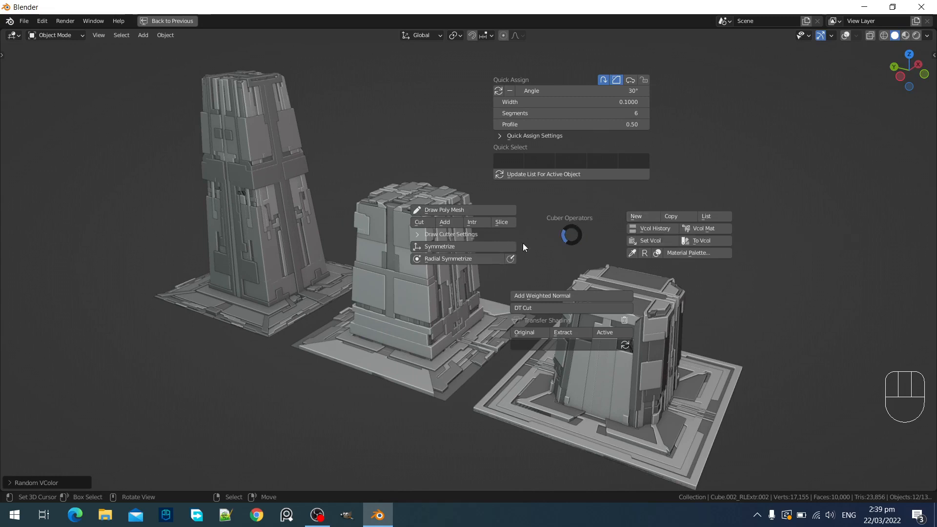
{"action": "left_click", "coordinate": [571, 218]}
Show the overlays, deselect everything and select all tower meshes with Select Grouped, starting from a panel object on the shortest tower
{"action": "key", "text": "shift+alt+z"}
{"action": "key", "text": "shift+g"}
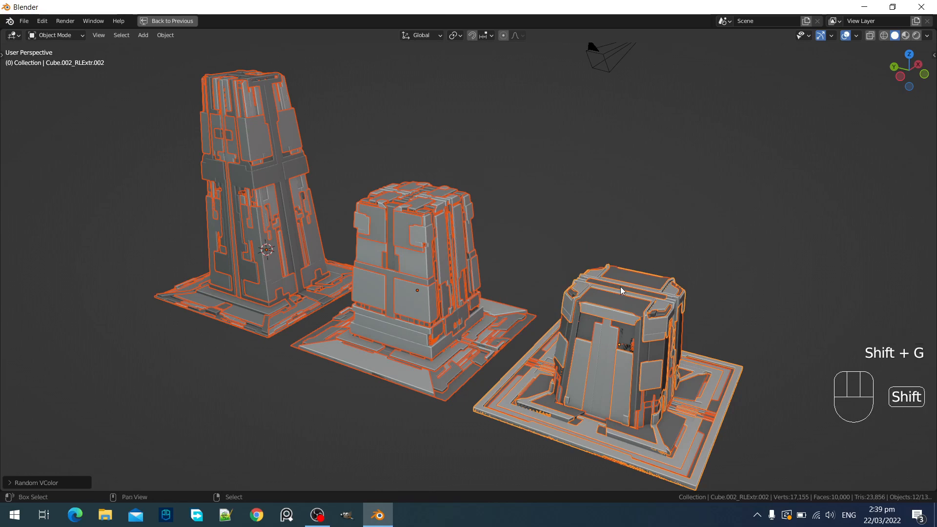
{"action": "key", "text": "shift+g"}
{"action": "key", "text": "alt+a"}
{"action": "left_click", "coordinate": [648, 274]}
{"action": "middle_click_drag", "start_coordinate": [691, 251], "coordinate": [679, 255]}
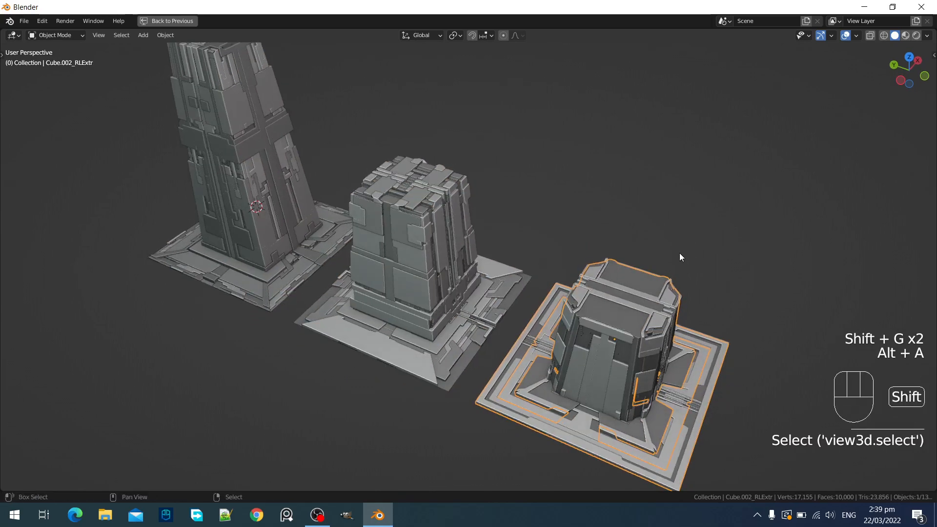
{"action": "key", "text": "shift+g"}
{"action": "left_click", "coordinate": [653, 302]}
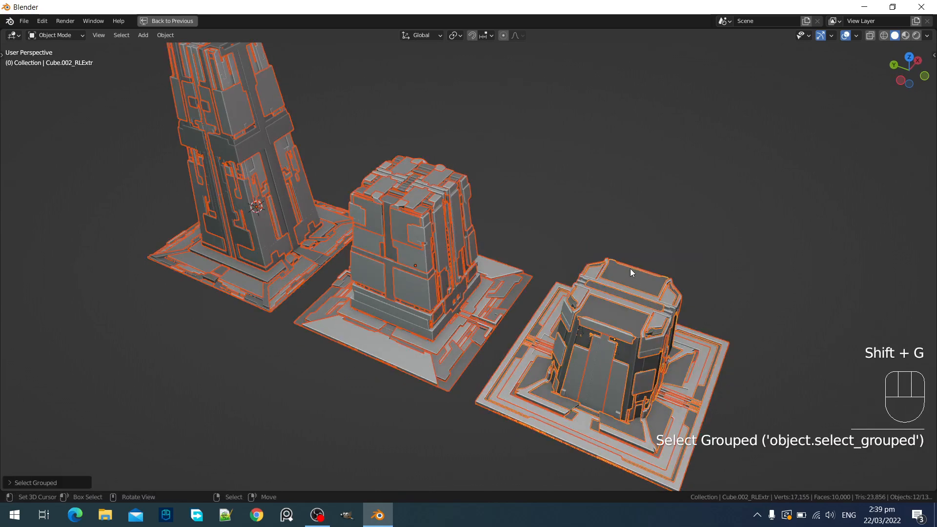
Deselect everything and reselect all tower meshes with Select Grouped by Type, starting from a panel object on the shortest tower; do this twice
{"action": "scroll", "coordinate": [615, 244], "scroll_direction": "down", "scroll_amount": 3}
{"action": "key", "text": "alt+a"}
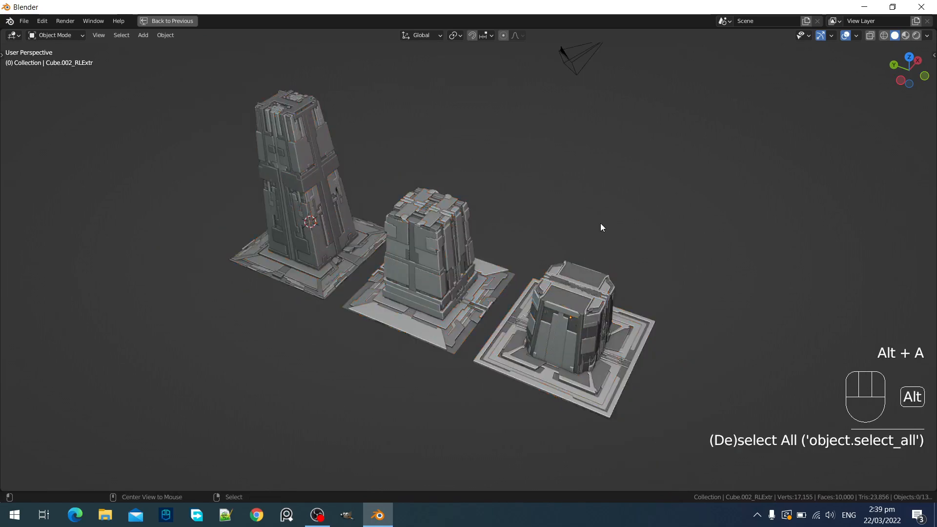
{"action": "left_click", "coordinate": [595, 264]}
{"action": "key", "text": "shift+g"}
{"action": "left_click", "coordinate": [620, 245]}
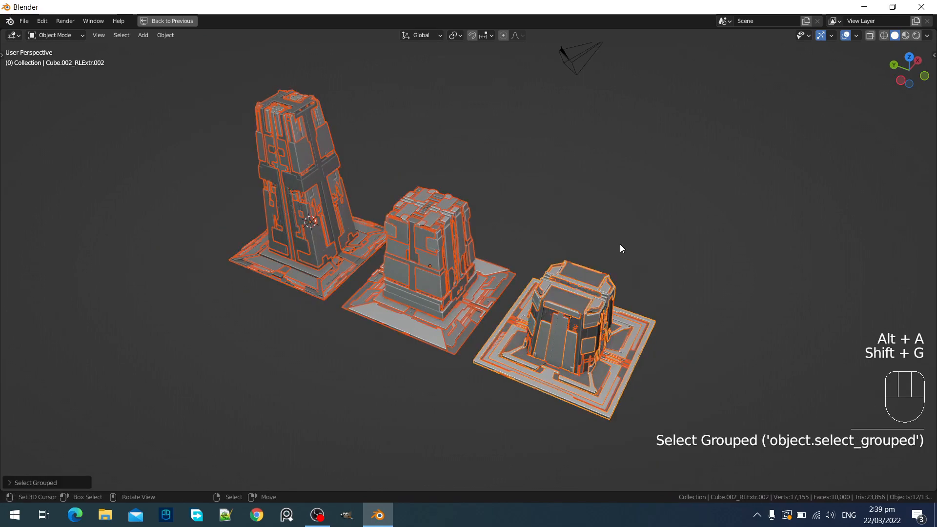
{"action": "key", "text": "alt+a"}
{"action": "left_click", "coordinate": [605, 265]}
{"action": "key", "text": "shift+g"}
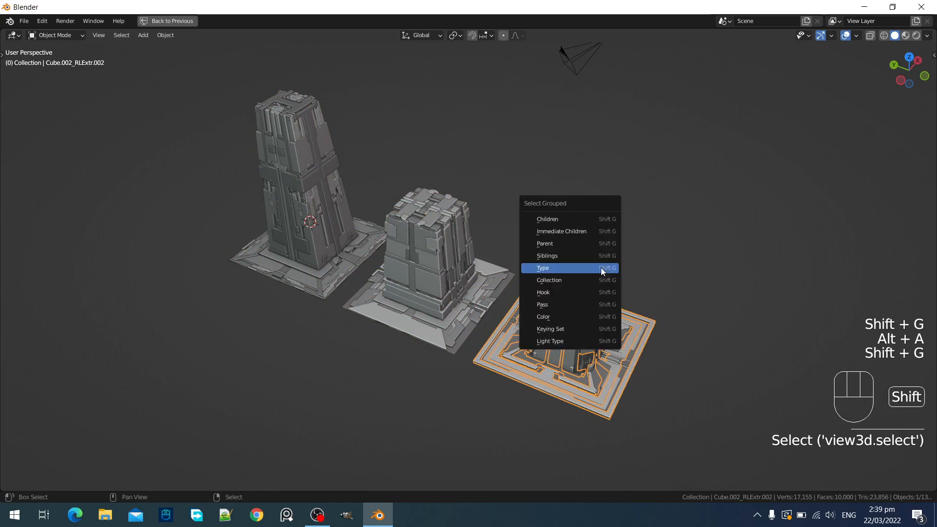
{"action": "left_click", "coordinate": [601, 268]}
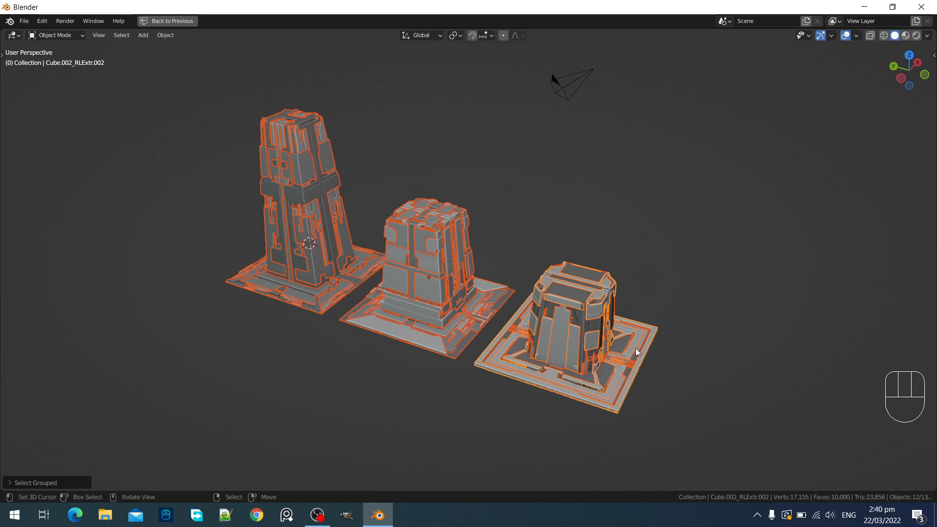
Hide the viewport overlays and open the Preferences window
{"action": "key", "text": "shift"}
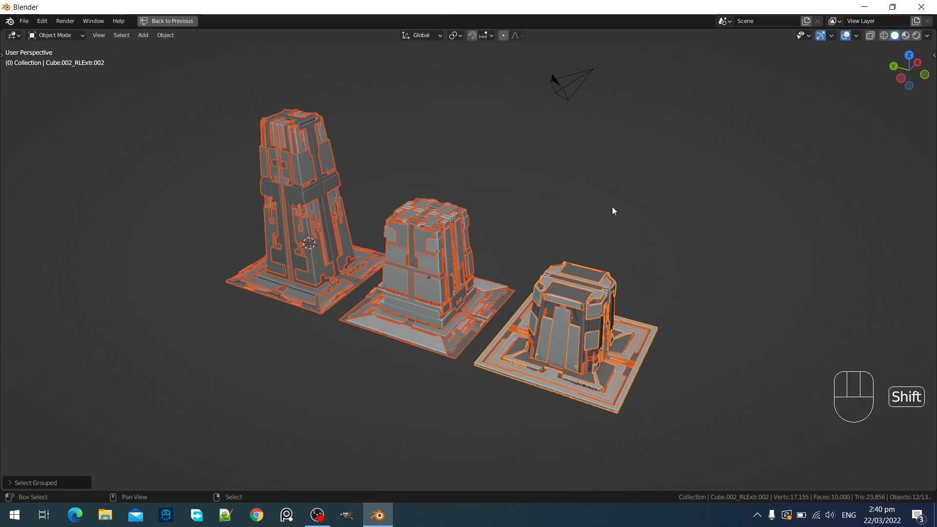
{"action": "key", "text": "shift+alt+z"}
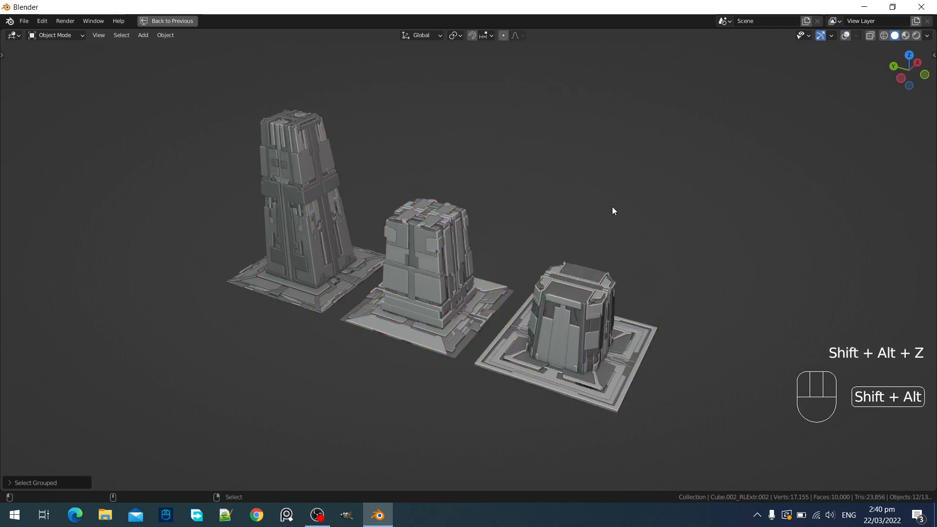
{"action": "key", "text": "F4"}
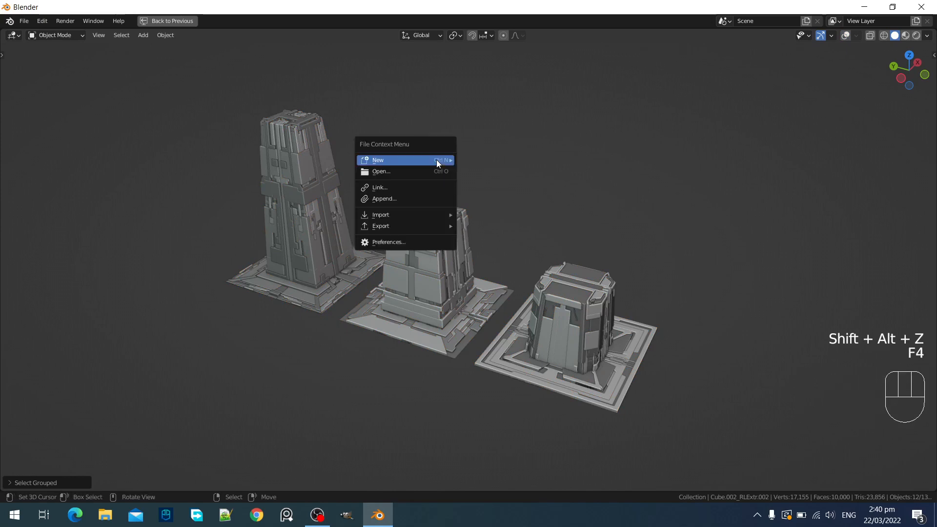
{"action": "left_click", "coordinate": [430, 243]}
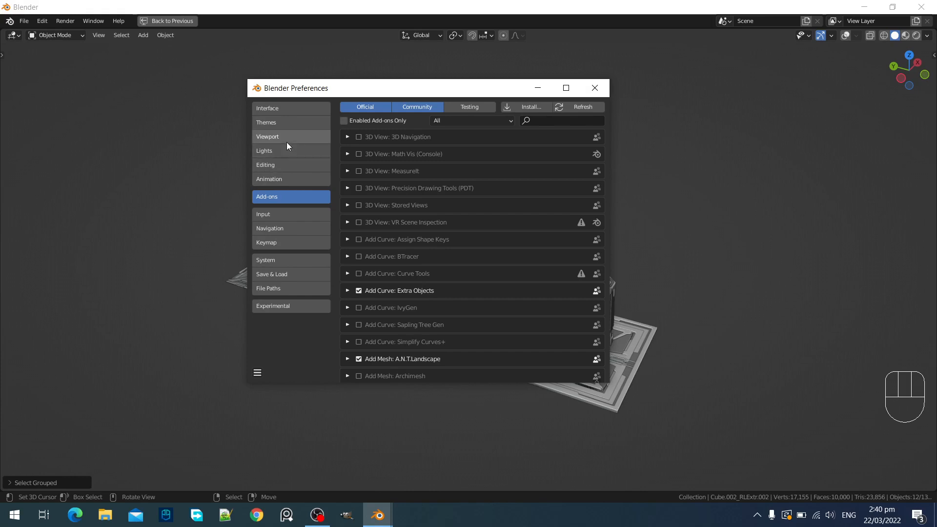
Look through the Themes, Interface, Editing, System, Navigation, Input and Keymap preferences, ending with the Keymap options, and close the Preferences
{"action": "left_click", "coordinate": [287, 140]}
{"action": "left_click", "coordinate": [294, 126]}
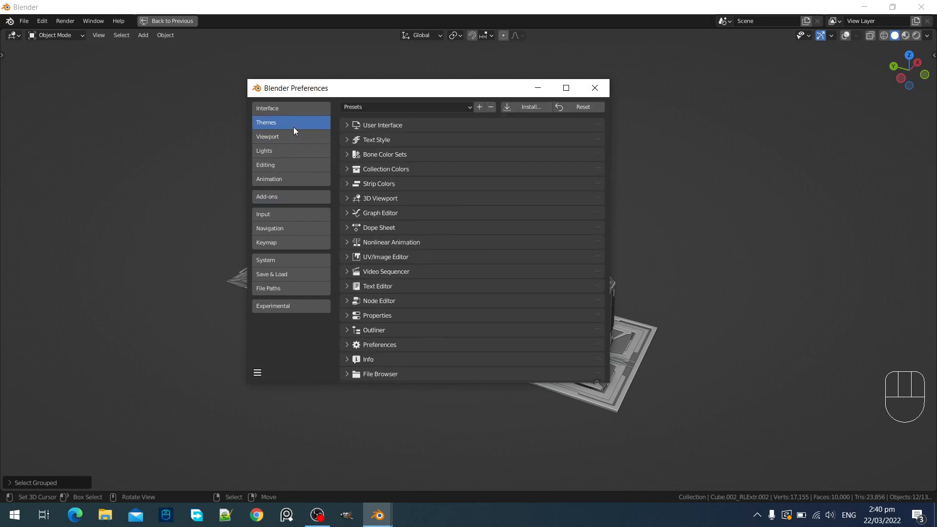
{"action": "left_click", "coordinate": [291, 114]}
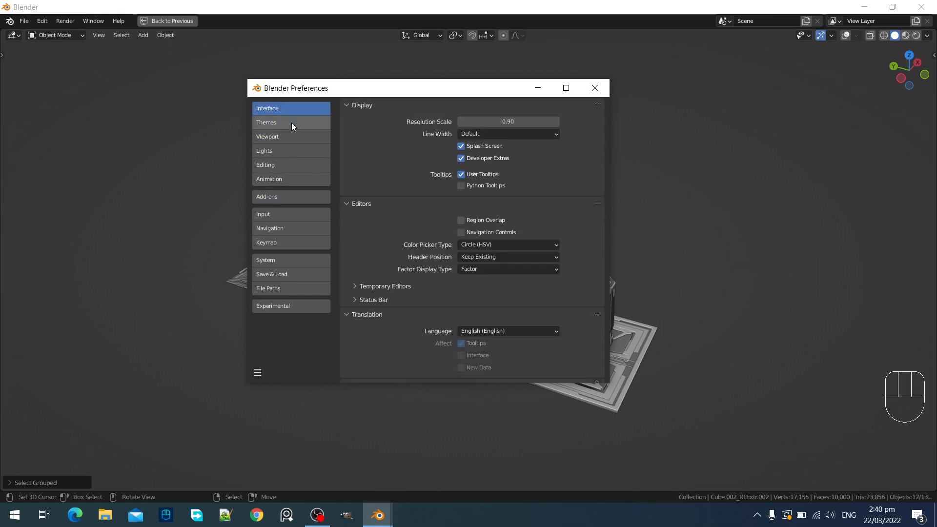
{"action": "scroll", "coordinate": [445, 320], "scroll_direction": "down", "scroll_amount": 2}
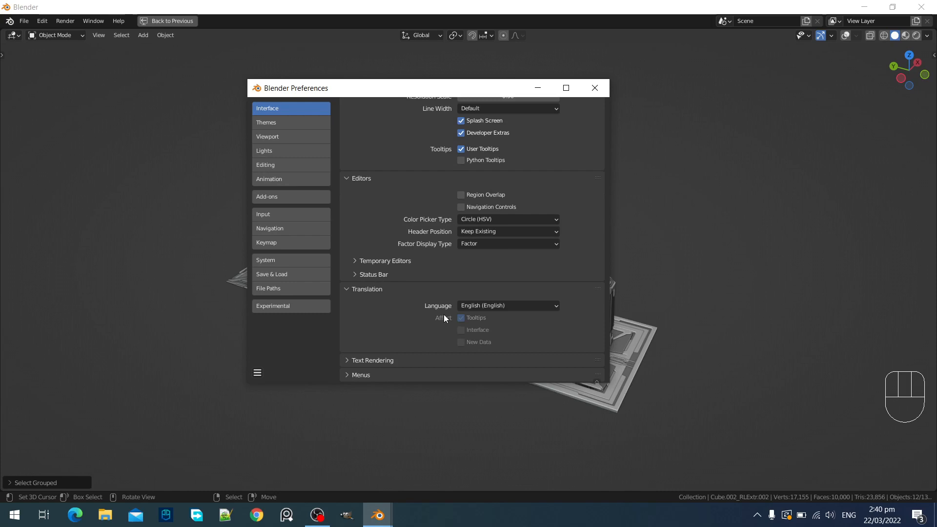
{"action": "left_click", "coordinate": [292, 179]}
{"action": "left_click", "coordinate": [294, 168]}
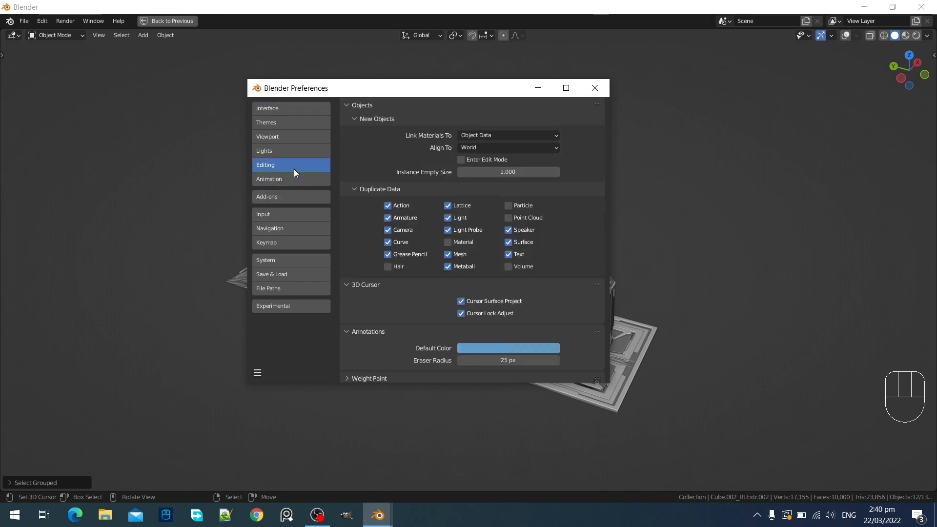
{"action": "scroll", "coordinate": [406, 306], "scroll_direction": "down", "scroll_amount": 2}
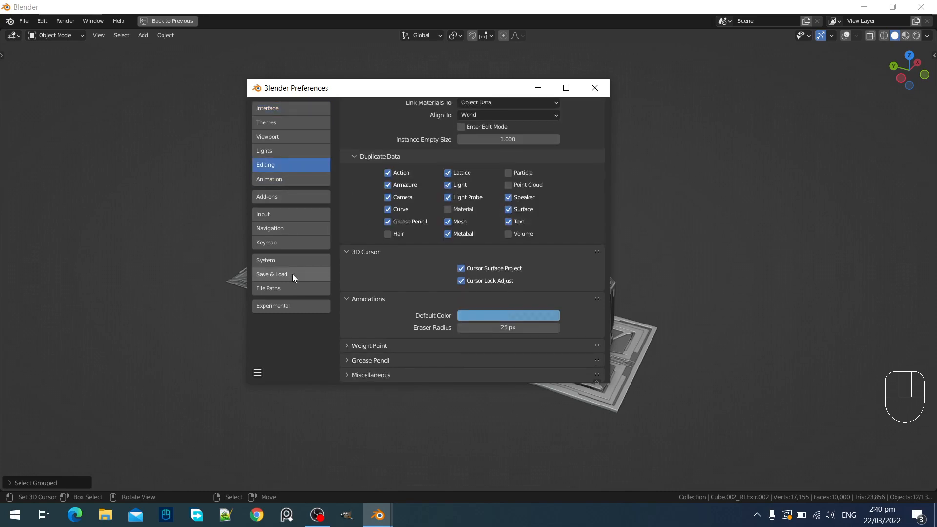
{"action": "left_click", "coordinate": [289, 260]}
{"action": "scroll", "coordinate": [386, 236], "scroll_direction": "up", "scroll_amount": 2}
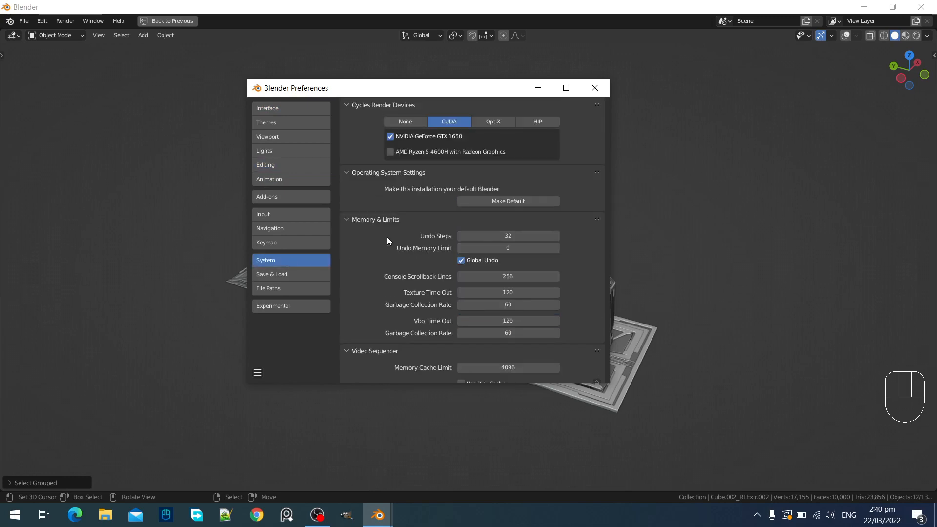
{"action": "scroll", "coordinate": [400, 228], "scroll_direction": "down", "scroll_amount": 5}
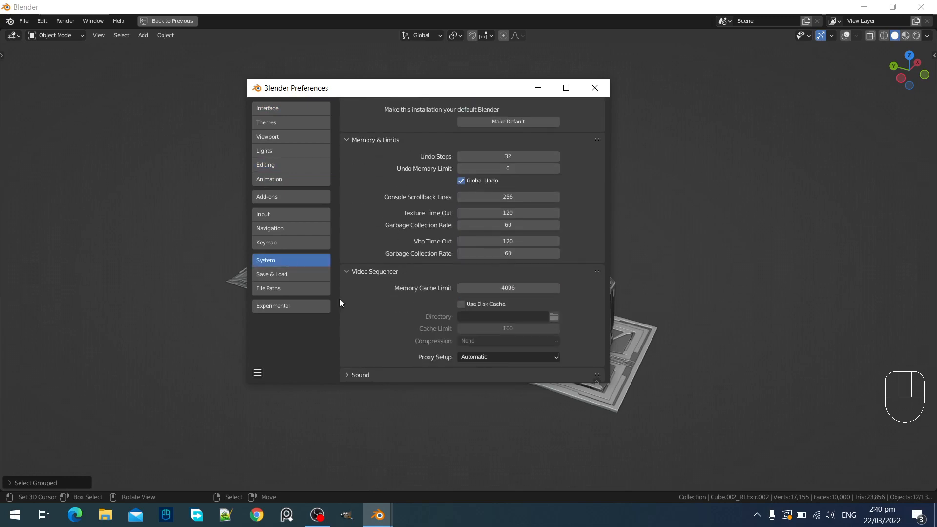
{"action": "left_click", "coordinate": [282, 245]}
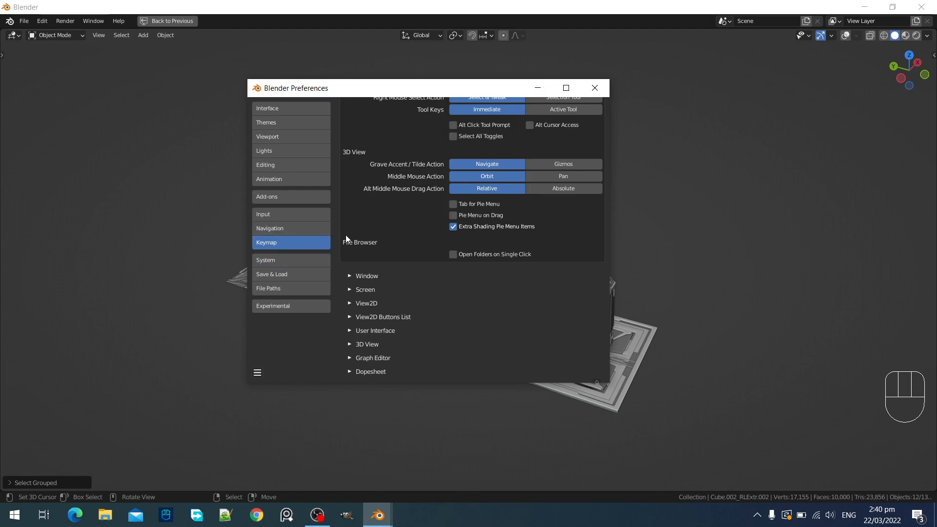
{"action": "scroll", "coordinate": [346, 236], "scroll_direction": "up", "scroll_amount": 3}
{"action": "left_click", "coordinate": [292, 231]}
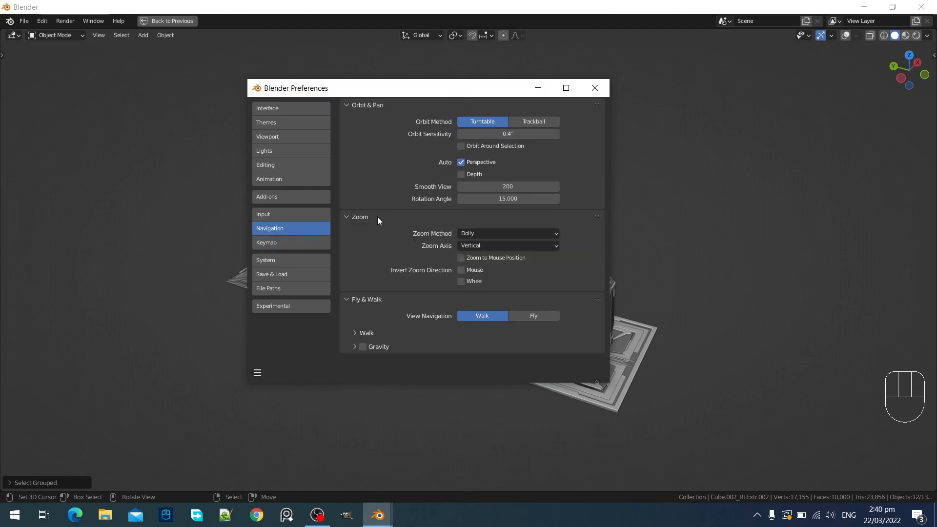
{"action": "left_click", "coordinate": [300, 215]}
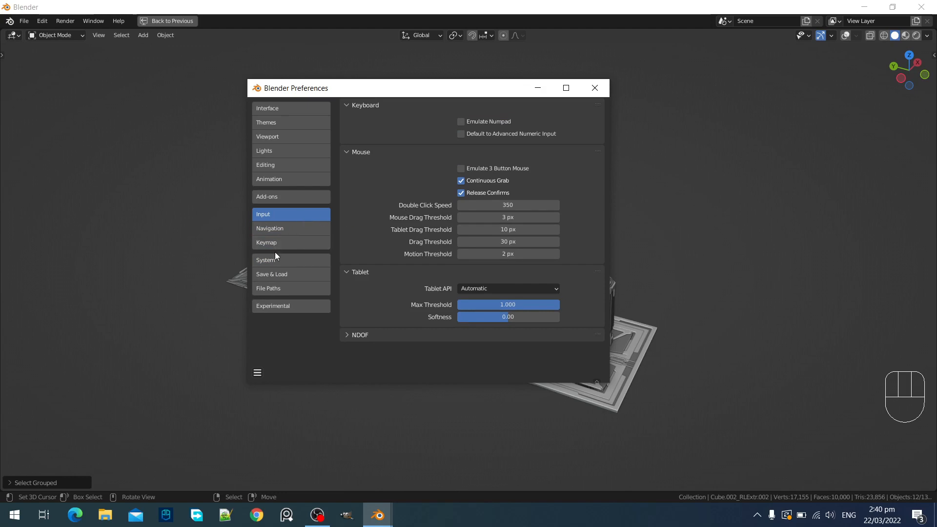
{"action": "left_click", "coordinate": [286, 244]}
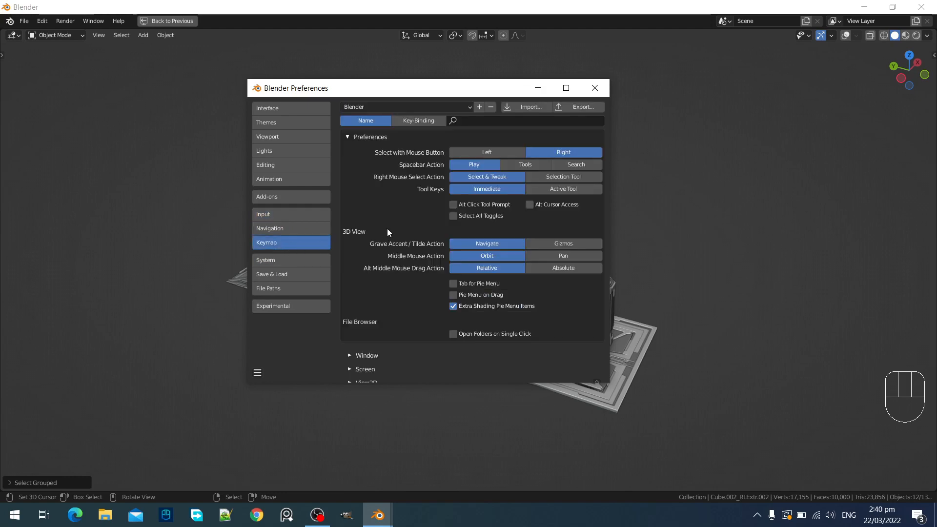
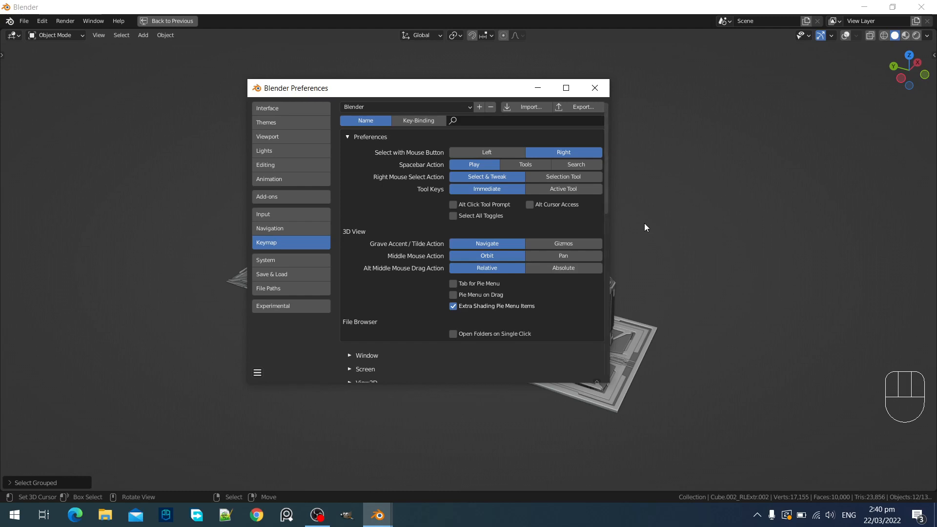
{"action": "left_click", "coordinate": [591, 88]}
Toggle the viewport overlays on and off several times over the selected towers, leaving them hidden
{"action": "key", "text": "z"}
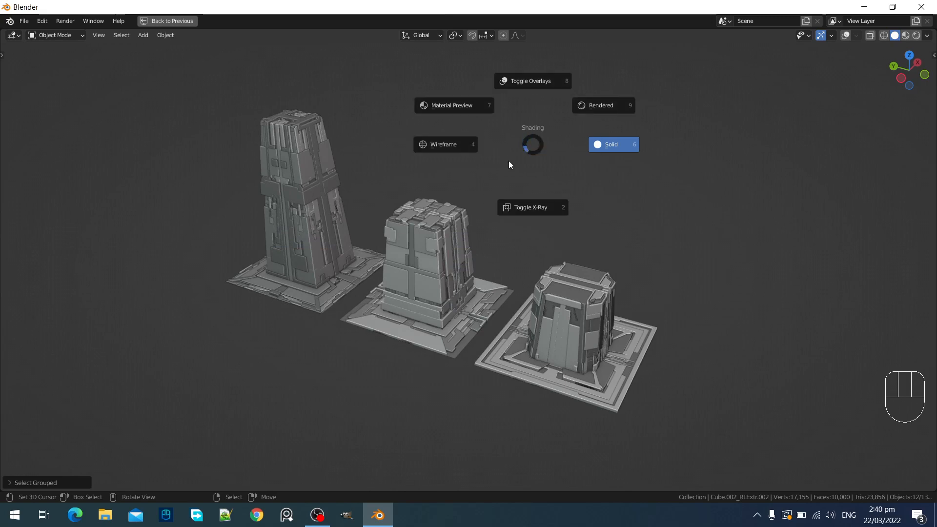
{"action": "left_click", "coordinate": [522, 82]}
{"action": "key", "text": "z"}
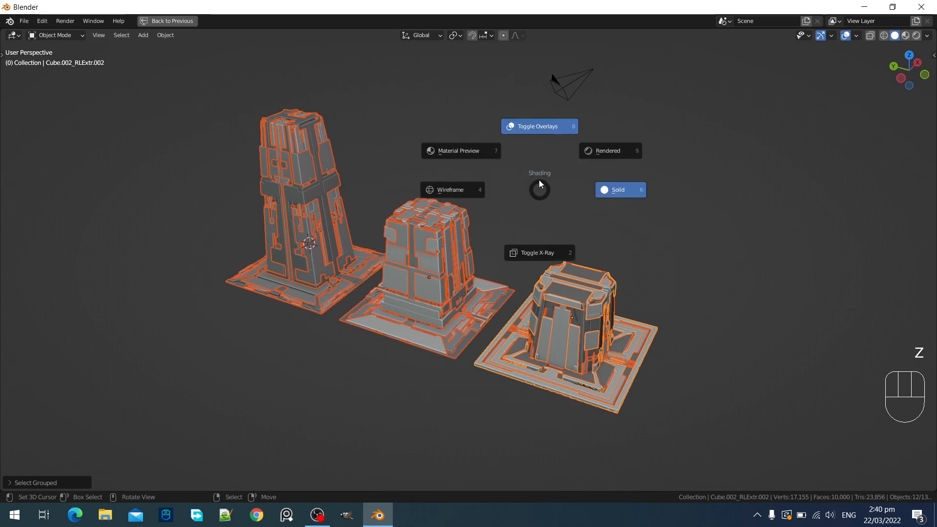
{"action": "left_click", "coordinate": [533, 126]}
{"action": "key", "text": "shift+alt+z"}
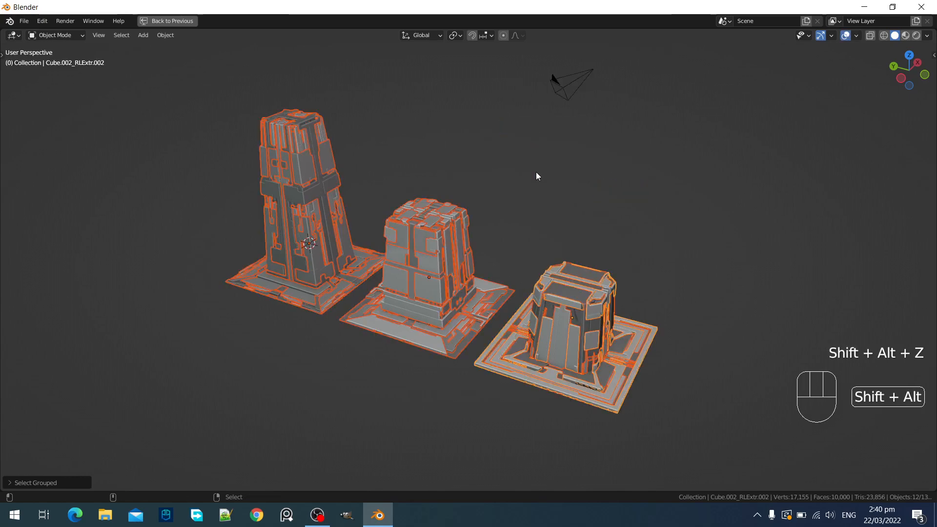
{"action": "key", "text": "shift+alt+z"}
{"action": "key", "text": "shift+alt+z"}
{"action": "key", "text": "shift+alt+z"}
{"action": "key", "text": "shift+alt+z"}
{"action": "key", "text": "shift+alt+z"}
{"action": "key", "text": "shift+alt+z"}
{"action": "key", "text": "shift+alt+z"}
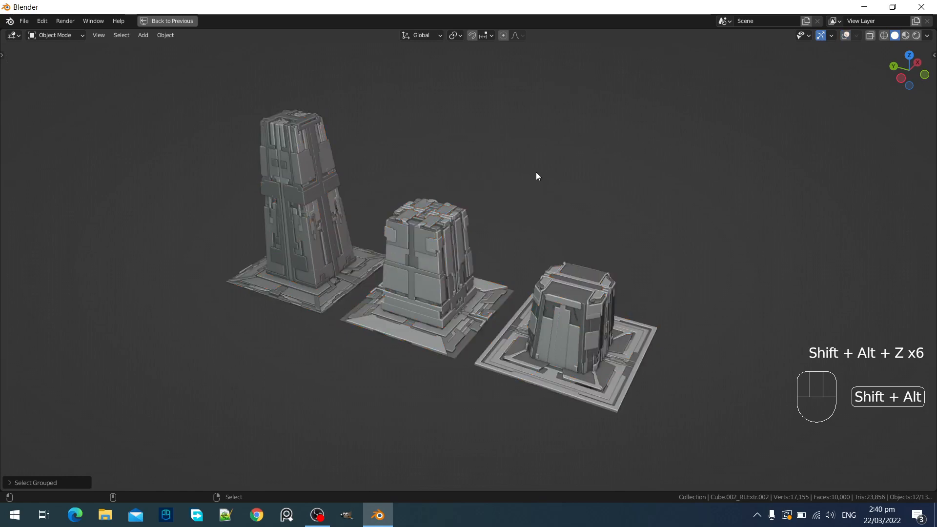
{"action": "key", "text": "shift+alt+z"}
{"action": "key", "text": "shift+alt+z"}
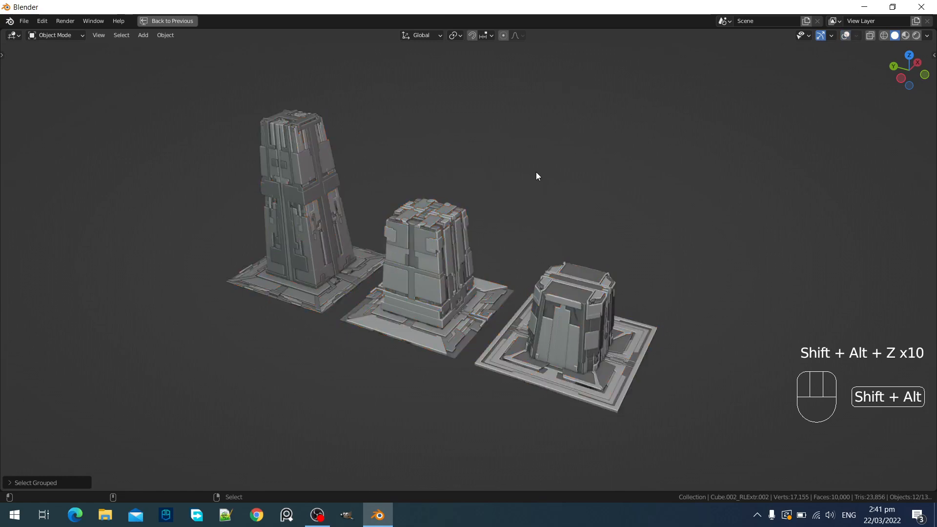
Add a UV sphere and move it into the empty space away from the three towers
{"action": "scroll", "coordinate": [536, 171], "scroll_direction": "down", "scroll_amount": 4}
{"action": "middle_click_drag", "start_coordinate": [655, 133], "coordinate": [528, 182], "text": "shift"}
{"action": "key", "text": "shift+a"}
{"action": "mouse_move", "coordinate": [519, 166]}
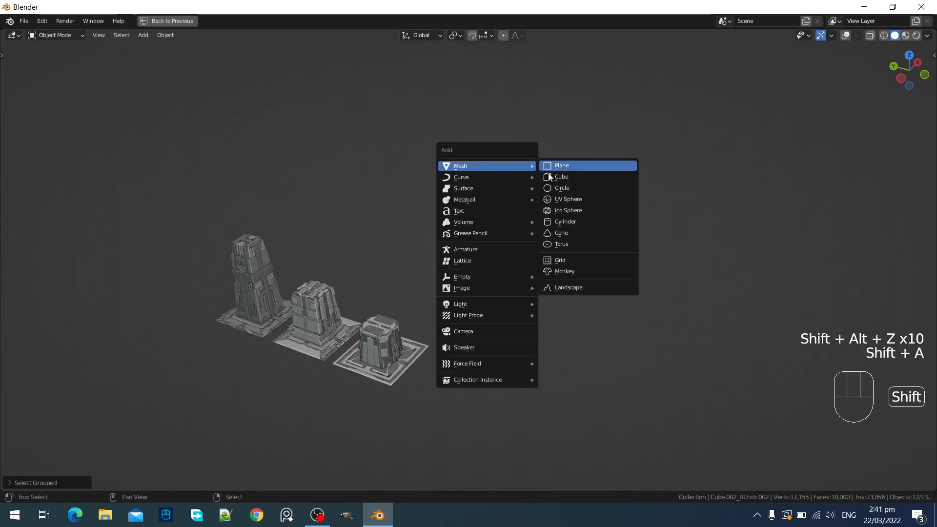
{"action": "left_click", "coordinate": [570, 201]}
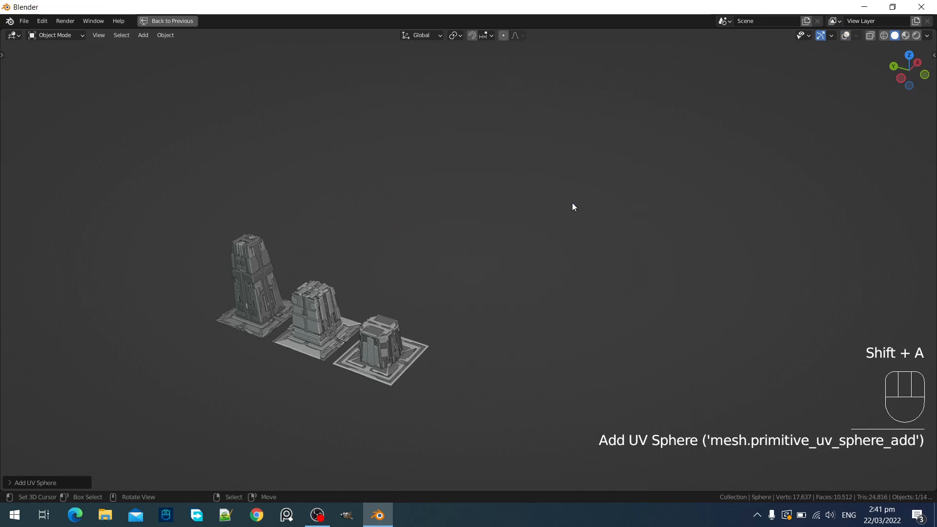
{"action": "scroll", "coordinate": [572, 203], "scroll_direction": "down", "scroll_amount": 3}
{"action": "scroll", "coordinate": [572, 204], "scroll_direction": "up", "scroll_amount": 2}
{"action": "key", "text": "g"}
{"action": "left_click", "coordinate": [679, 205]}
{"action": "scroll", "coordinate": [667, 206], "scroll_direction": "up", "scroll_amount": 6}
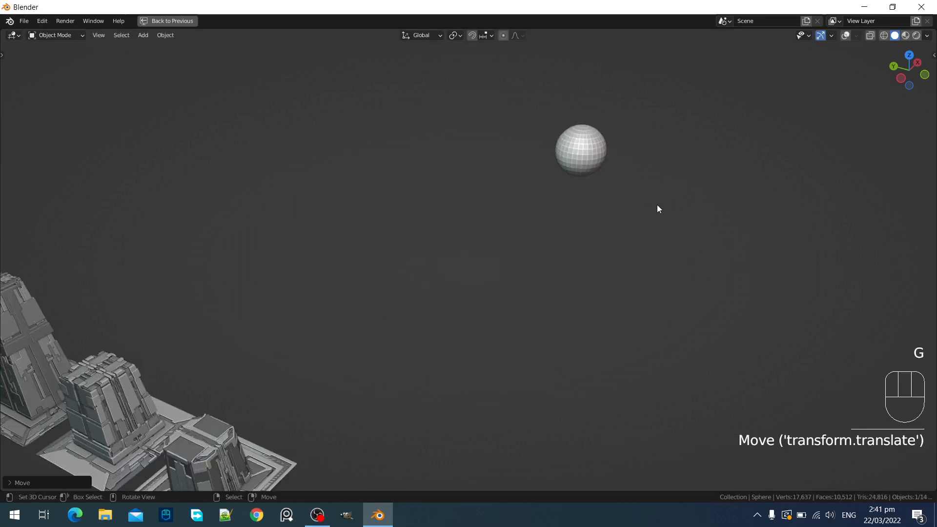
In Edit Mode with the overlays shown, subdivide the sphere's whole mesh and round it with To Sphere
{"action": "middle_click", "coordinate": [639, 106], "text": "alt"}
{"action": "key", "text": "Tab"}
{"action": "key", "text": "shift+alt+z"}
{"action": "key", "text": "1"}
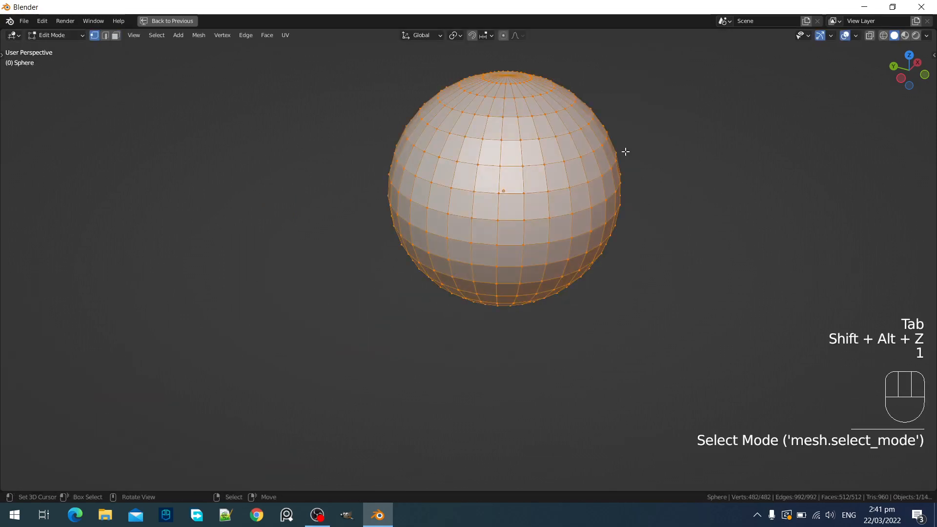
{"action": "left_click", "coordinate": [607, 195]}
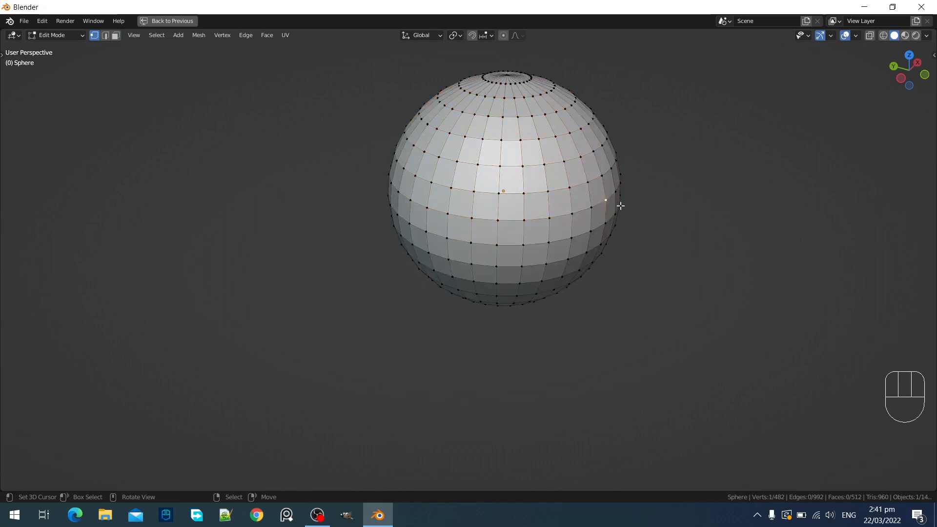
{"action": "key", "text": "a"}
{"action": "key", "text": "w"}
{"action": "left_click", "coordinate": [621, 200]}
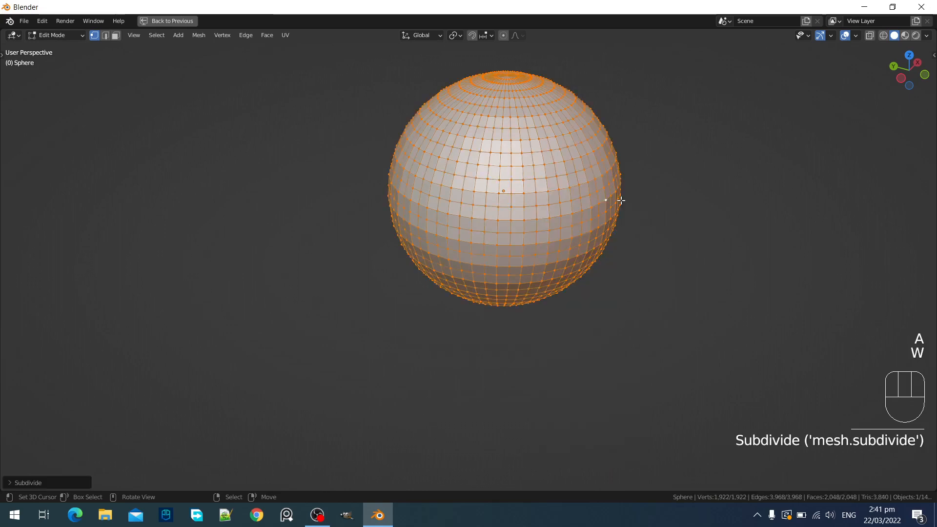
{"action": "key", "text": "shift+alt+s"}
{"action": "left_click", "coordinate": [479, 242]}
Select one vertex on the sphere's side, hide the overlays and pull it outward and down into a bulge with proportional editing
{"action": "right_click", "coordinate": [559, 213]}
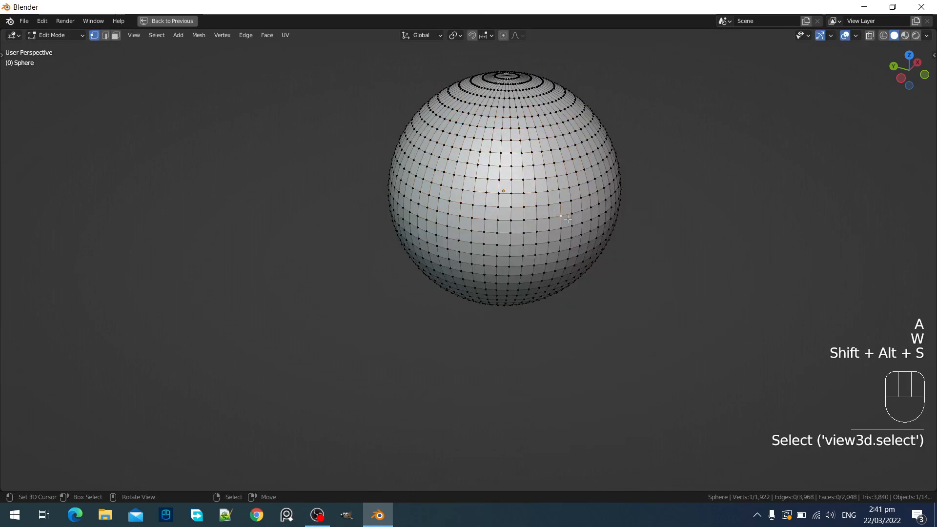
{"action": "middle_click_drag", "start_coordinate": [569, 218], "coordinate": [578, 220]}
{"action": "key", "text": "o"}
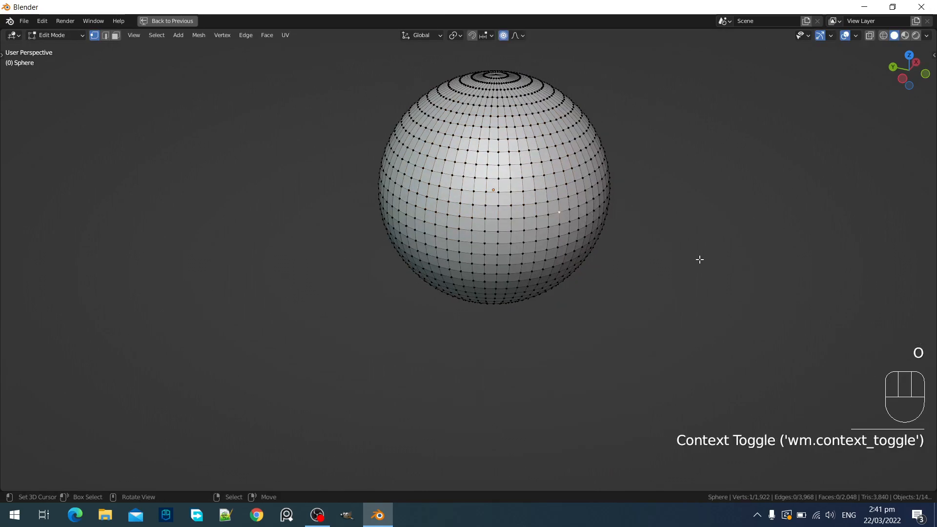
{"action": "key", "text": "g"}
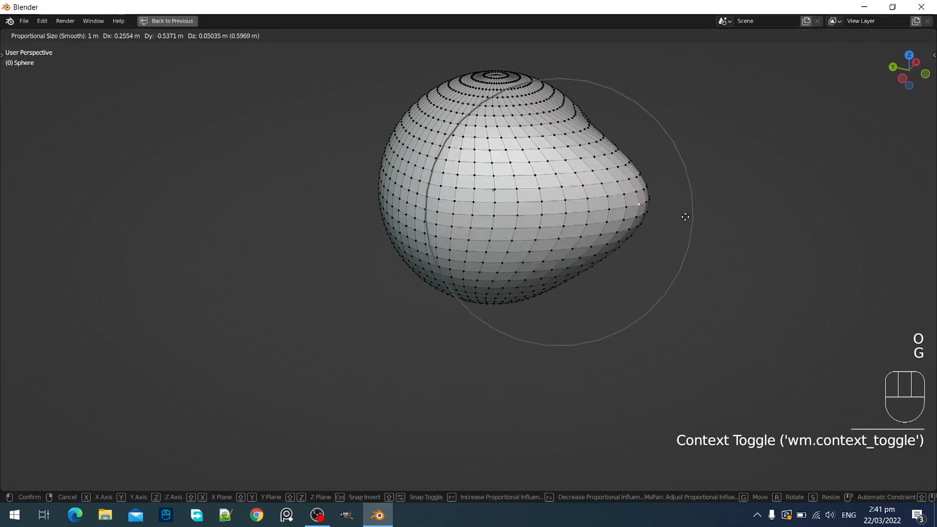
{"action": "right_click", "coordinate": [634, 248]}
{"action": "mouse_move", "coordinate": [640, 245]}
{"action": "middle_mouse_down"}
{"action": "mouse_move", "coordinate": [667, 224]}
{"action": "mouse_move", "coordinate": [617, 247]}
{"action": "mouse_move", "coordinate": [640, 255]}
{"action": "middle_mouse_up"}
{"action": "key", "text": "shift+alt+z"}
{"action": "key", "text": "g"}
{"action": "left_click", "coordinate": [680, 299]}
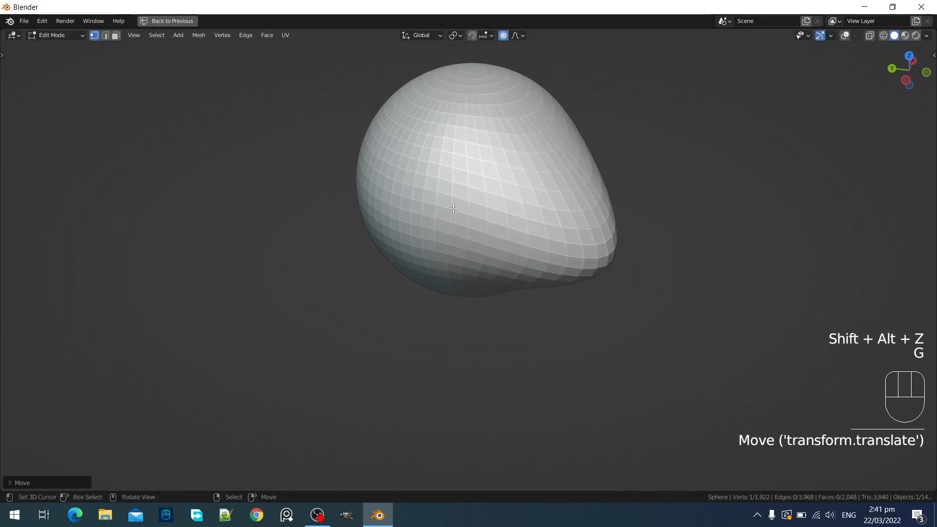
Pull two more vertices on the sphere's lower and upper sides outward into bulges with proportional editing
{"action": "left_click", "coordinate": [447, 214]}
{"action": "key", "text": "g"}
{"action": "left_click", "coordinate": [488, 183]}
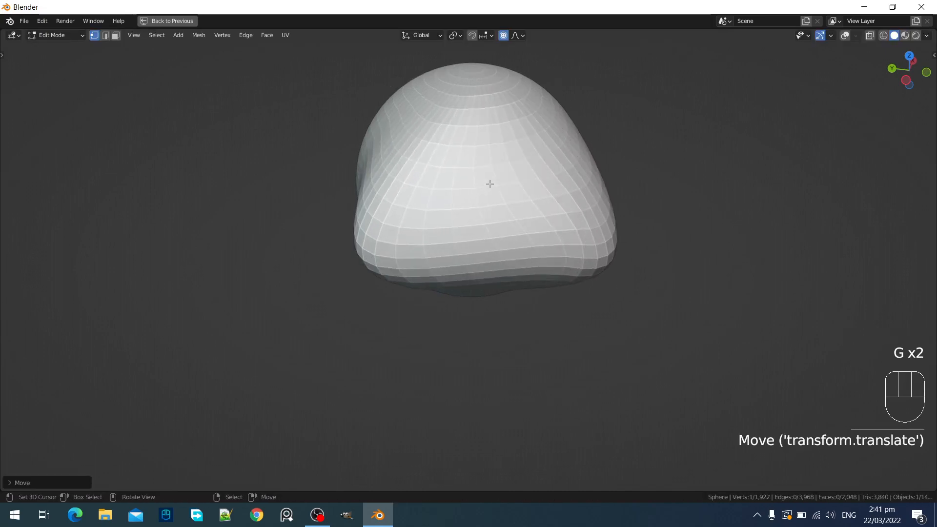
{"action": "left_click", "coordinate": [585, 150]}
{"action": "key", "text": "g"}
{"action": "left_click", "coordinate": [546, 192]}
Return to Object Mode, show the overlays and delete the deformed sphere
{"action": "key", "text": "Tab"}
{"action": "key", "text": "shift+alt+z"}
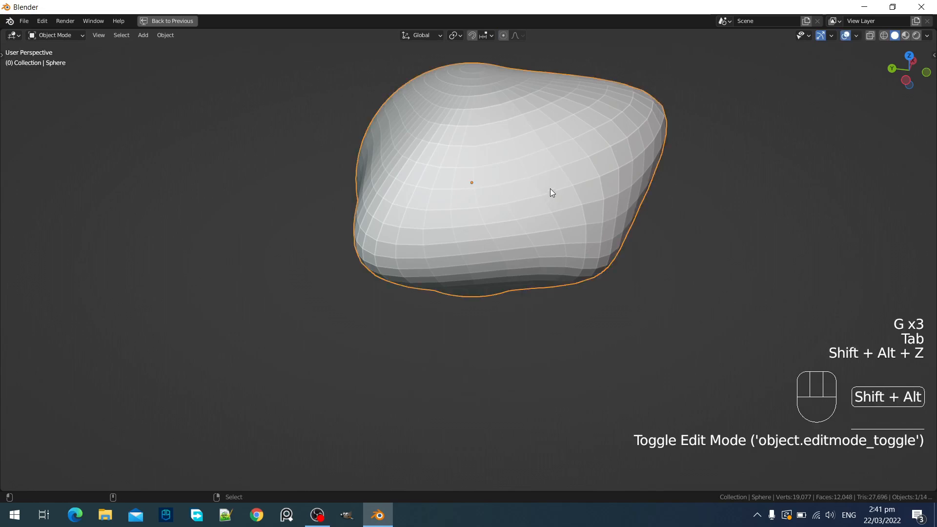
{"action": "key", "text": "Tab"}
{"action": "key", "text": "Tab"}
{"action": "scroll", "coordinate": [551, 190], "scroll_direction": "down", "scroll_amount": 11}
{"action": "middle_click_drag", "start_coordinate": [550, 190], "coordinate": [643, 175], "text": "shift"}
{"action": "scroll", "coordinate": [643, 176], "scroll_direction": "up", "scroll_amount": 1}
{"action": "key", "text": "x"}
{"action": "left_click", "coordinate": [634, 182]}
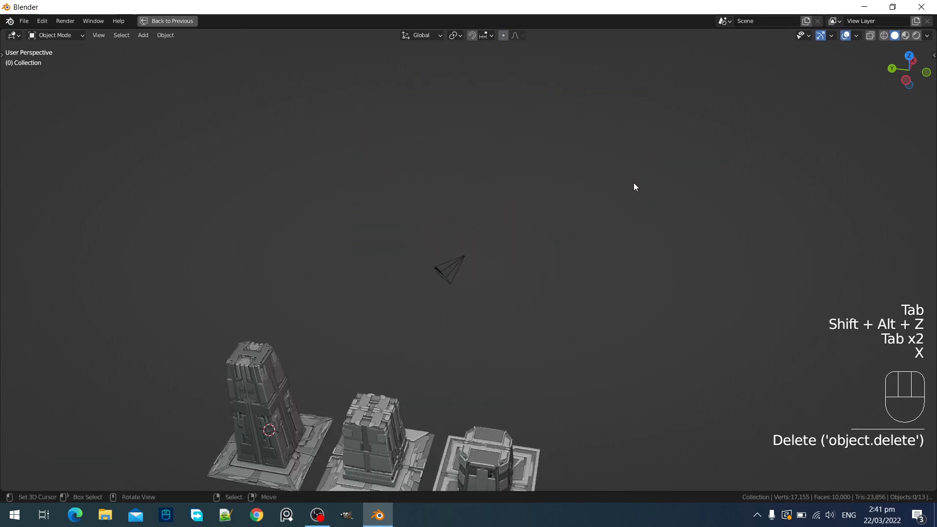
Select every tower part by Type with Select Grouped, starting from a piece of the shortest tower, and hide the overlays
{"action": "scroll", "coordinate": [634, 183], "scroll_direction": "down", "scroll_amount": 4}
{"action": "middle_click_drag", "start_coordinate": [511, 349], "coordinate": [511, 242], "text": "shift"}
{"action": "scroll", "coordinate": [511, 246], "scroll_direction": "up", "scroll_amount": 6}
{"action": "scroll", "coordinate": [468, 199], "scroll_direction": "down", "scroll_amount": 2}
{"action": "key", "text": "shift+alt+z"}
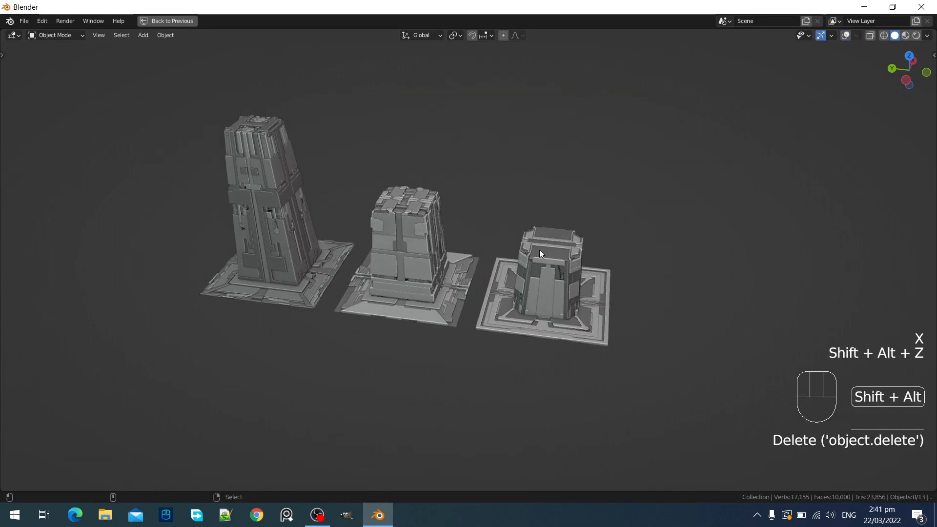
{"action": "key", "text": "shift+alt+z"}
{"action": "left_click", "coordinate": [541, 245]}
{"action": "key", "text": "shift+g"}
{"action": "left_click", "coordinate": [541, 245]}
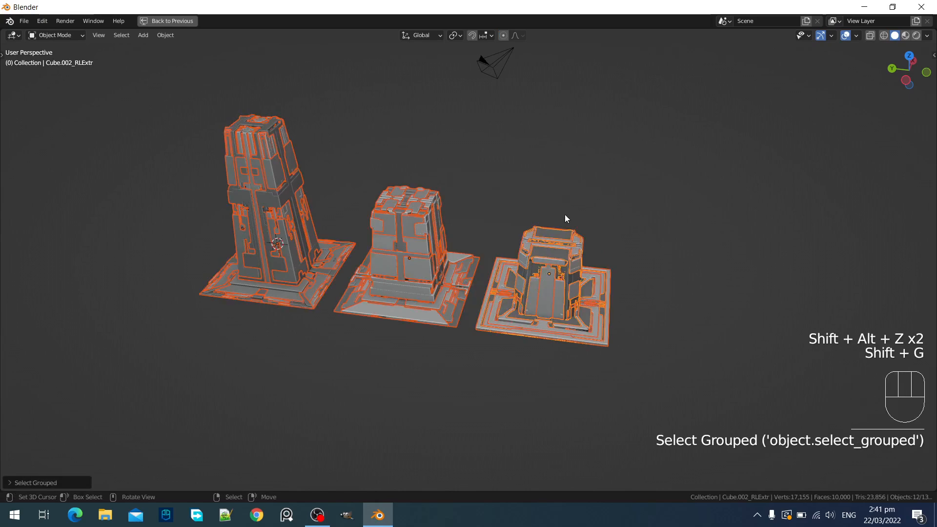
{"action": "mouse_move", "coordinate": [564, 215]}
{"action": "middle_mouse_down"}
{"action": "mouse_move", "coordinate": [546, 216]}
{"action": "mouse_move", "coordinate": [581, 210]}
{"action": "middle_mouse_up"}
{"action": "key", "text": "shift+alt+z"}
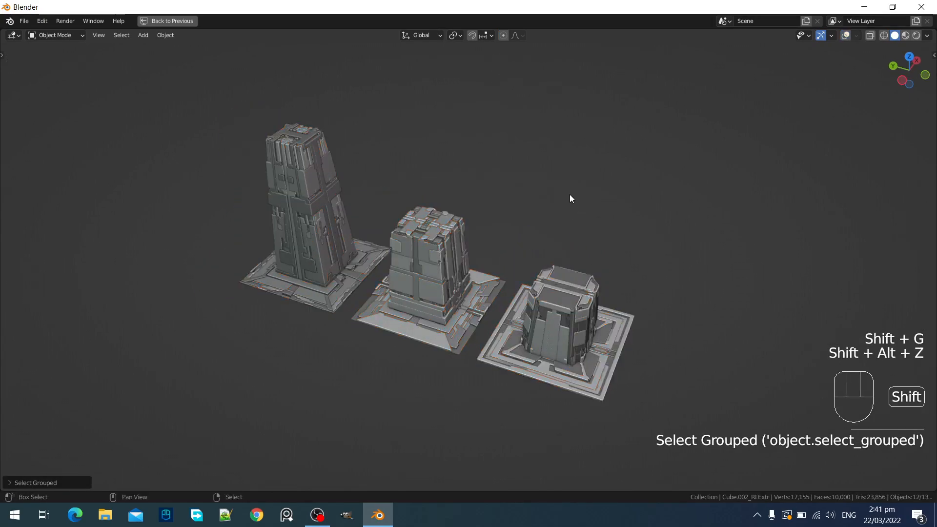
Assign a new Cuber material to all selected tower parts, show Material Preview shading and restore the full editor layout
{"action": "key", "text": "alt+x"}
{"action": "left_click", "coordinate": [629, 174]}
{"action": "key", "text": "z"}
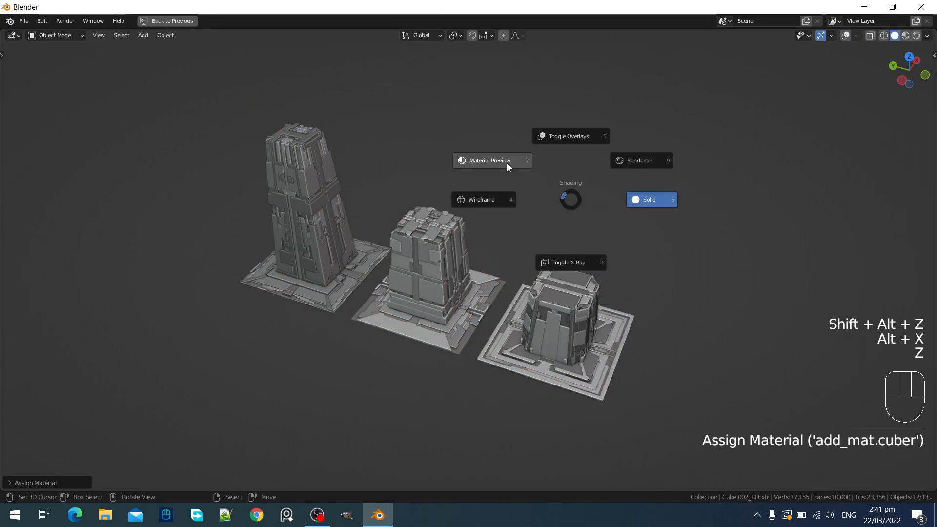
{"action": "left_click", "coordinate": [506, 163]}
{"action": "scroll", "coordinate": [551, 245], "scroll_direction": "up", "scroll_amount": 2}
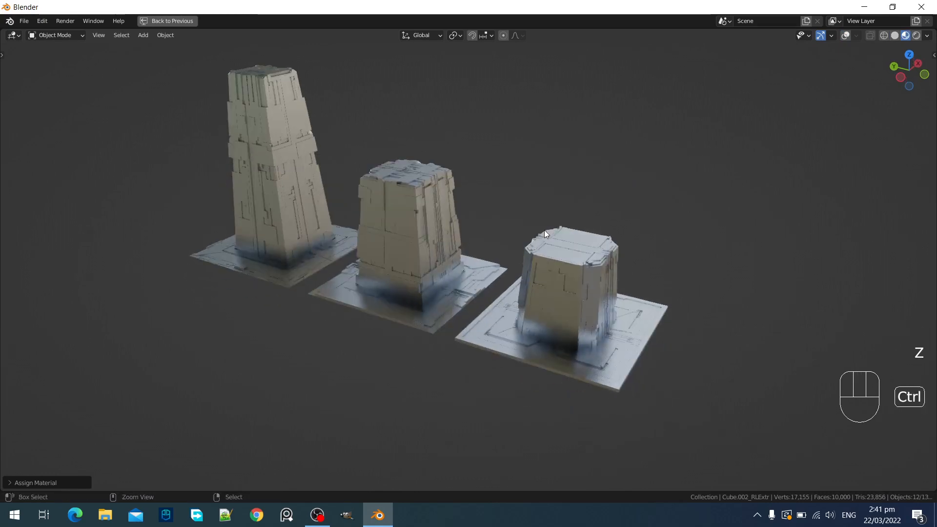
{"action": "key", "text": "ctrl+space"}
{"action": "middle_click_drag", "start_coordinate": [510, 212], "coordinate": [533, 211], "text": "shift"}
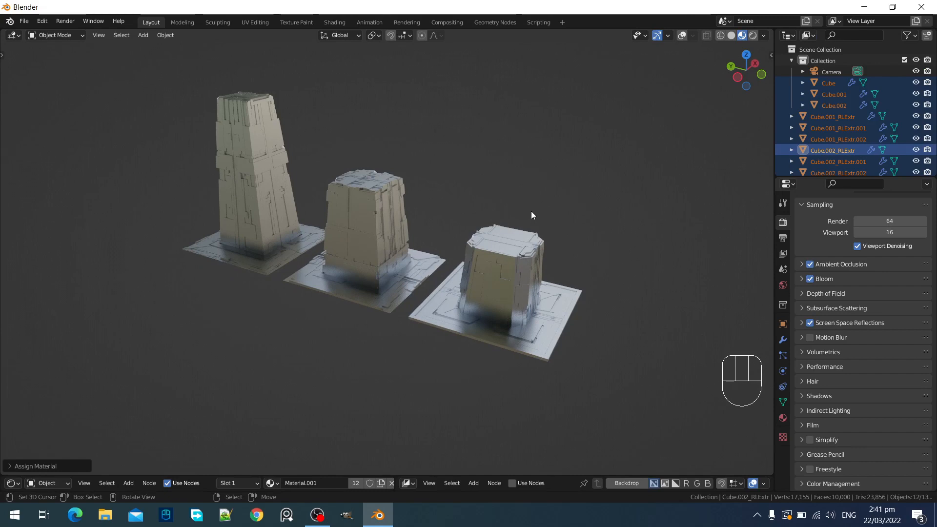
Undo the material assignment and, with the overlays shown, create a new material on one panel object of the shortest tower
{"action": "key", "text": "ctrl+z"}
{"action": "middle_click_drag", "start_coordinate": [569, 272], "coordinate": [552, 261], "text": "shift"}
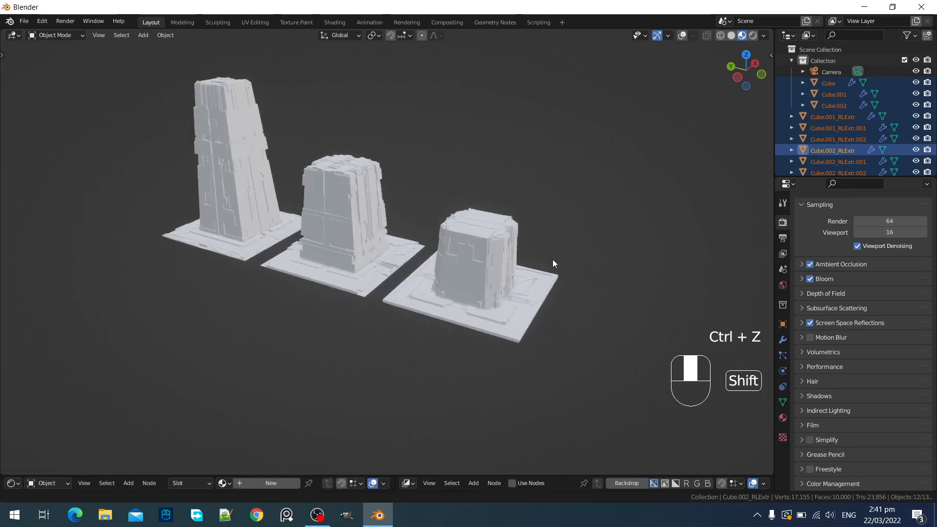
{"action": "scroll", "coordinate": [552, 261], "scroll_direction": "up", "scroll_amount": 3}
{"action": "left_click", "coordinate": [546, 270]}
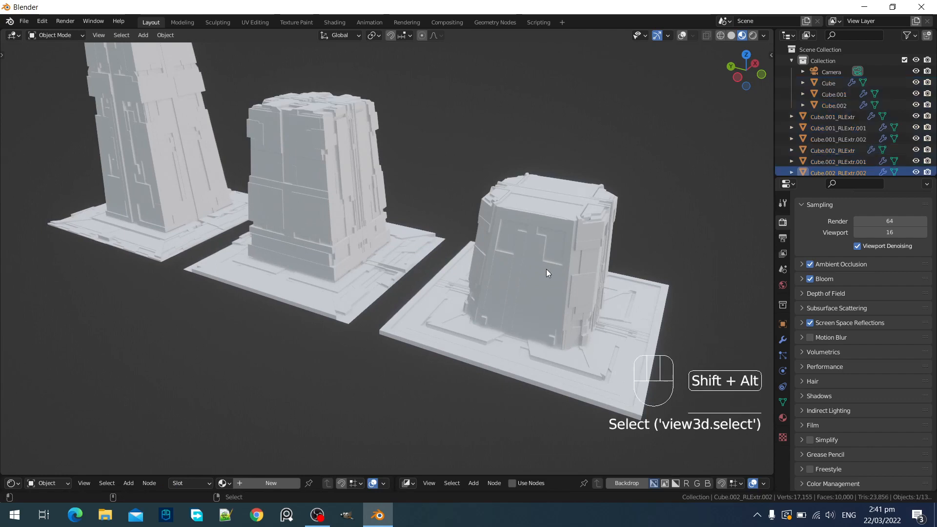
{"action": "key", "text": "shift+alt+z"}
{"action": "left_click", "coordinate": [784, 418]}
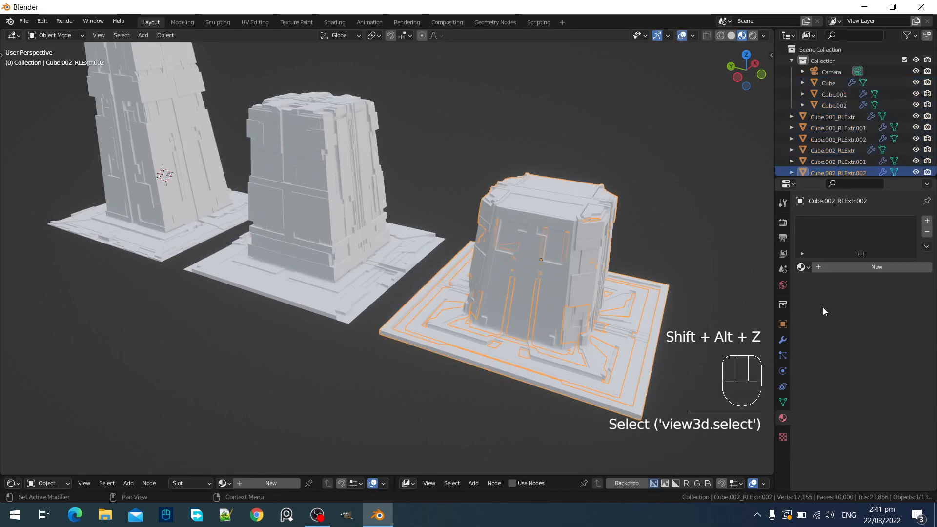
{"action": "left_click", "coordinate": [865, 270]}
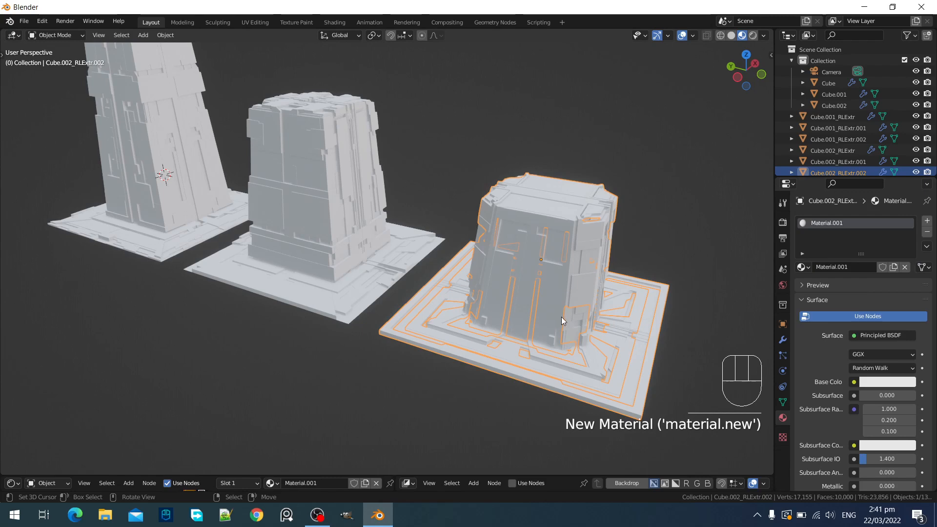
{"action": "scroll", "coordinate": [561, 317], "scroll_direction": "down", "scroll_amount": 3}
{"action": "key", "text": "g"}
{"action": "right_click", "coordinate": [629, 232]}
{"action": "scroll", "coordinate": [604, 219], "scroll_direction": "up", "scroll_amount": 5}
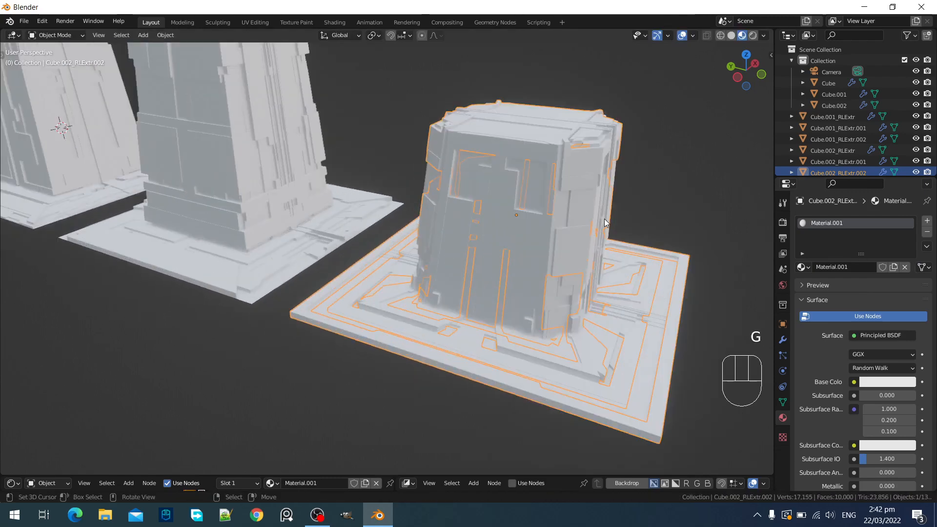
{"action": "scroll", "coordinate": [604, 219], "scroll_direction": "down", "scroll_amount": 5}
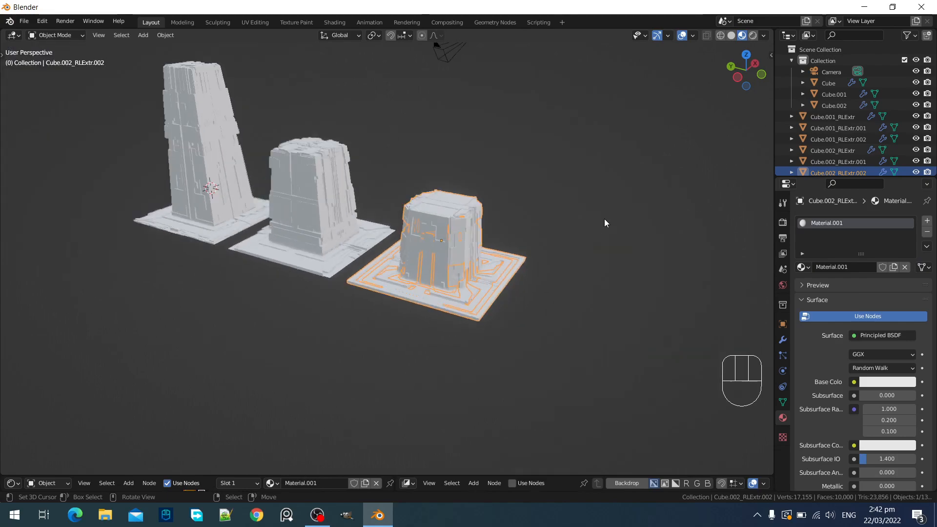
Select all mesh objects by Type with Select Grouped and undo that selection
{"action": "key", "text": "shift+g"}
{"action": "left_click", "coordinate": [605, 221]}
{"action": "scroll", "coordinate": [604, 221], "scroll_direction": "up", "scroll_amount": 5}
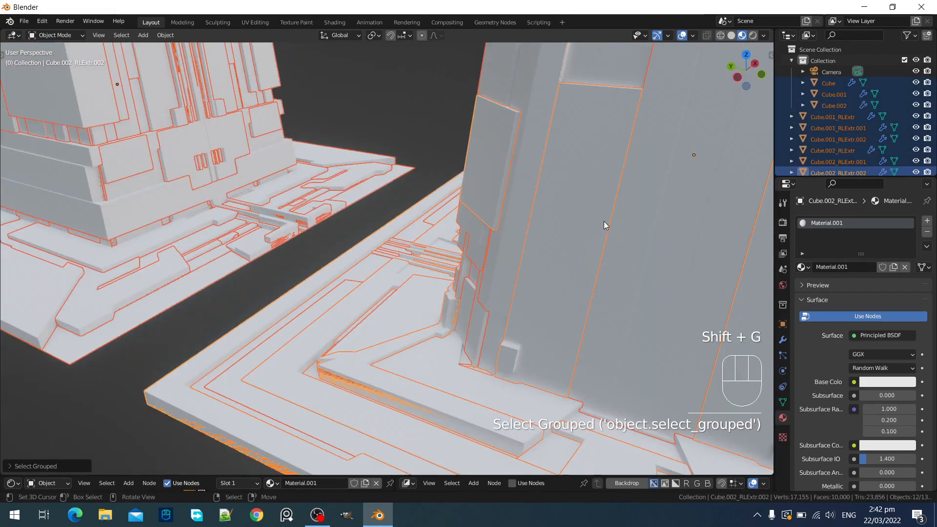
{"action": "scroll", "coordinate": [604, 224], "scroll_direction": "down", "scroll_amount": 4}
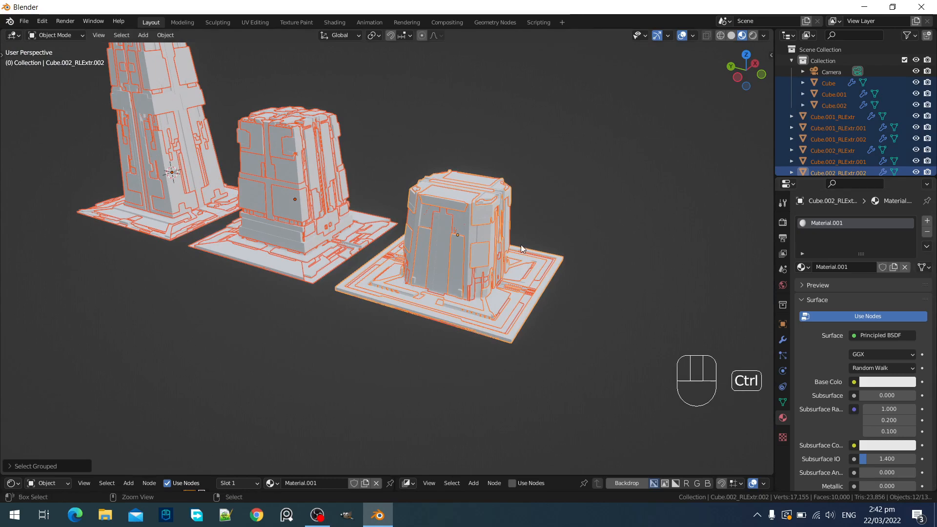
{"action": "key", "text": "ctrl+z"}
{"action": "key", "text": "g"}
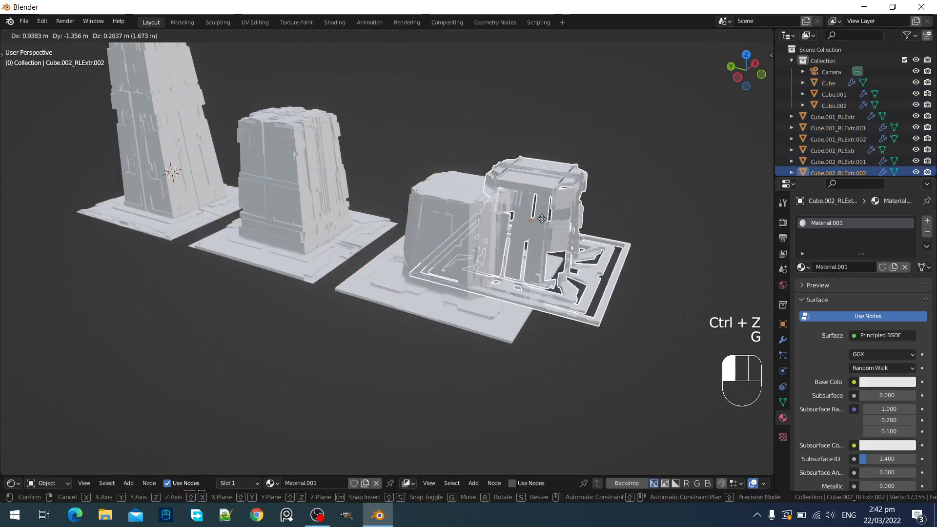
{"action": "right_click", "coordinate": [531, 247]}
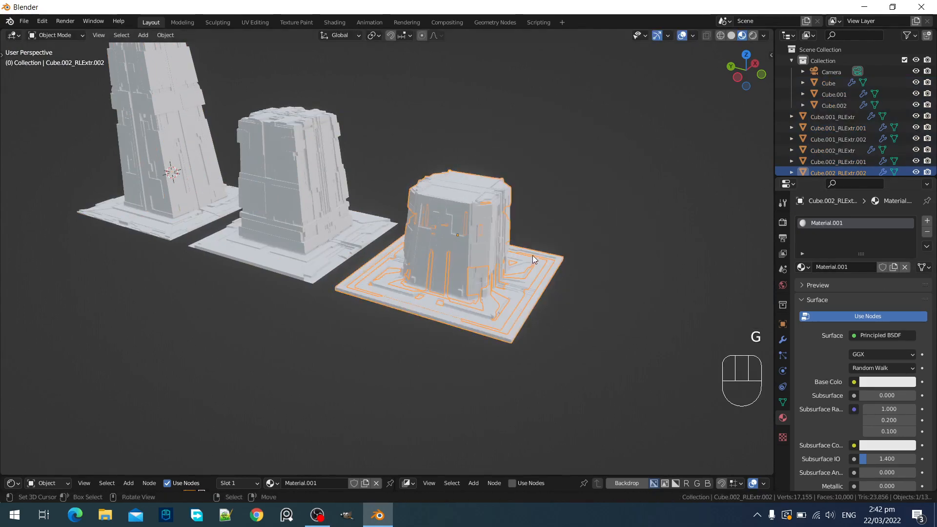
{"action": "key", "text": "g"}
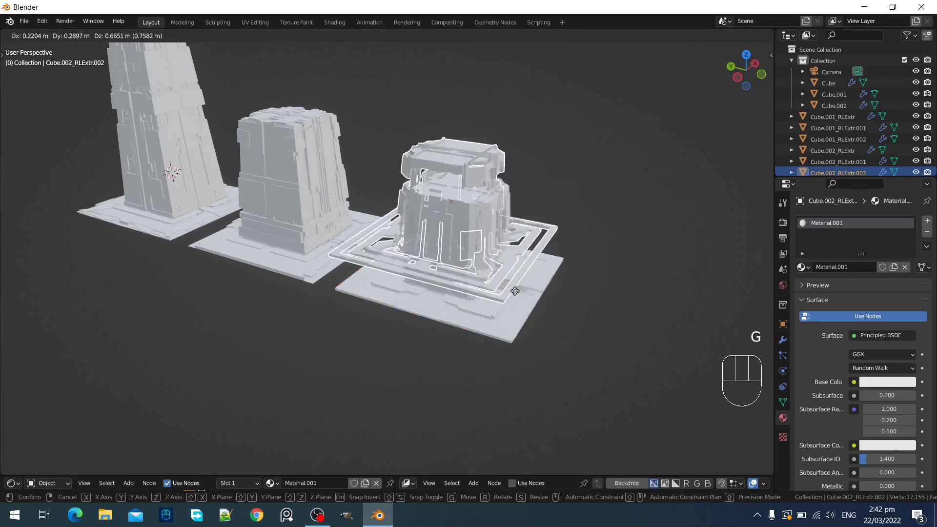
{"action": "right_click", "coordinate": [534, 229]}
Select all tower parts by Type with Select Grouped and copy the active panel's material to the selected objects
{"action": "key", "text": "shift+g"}
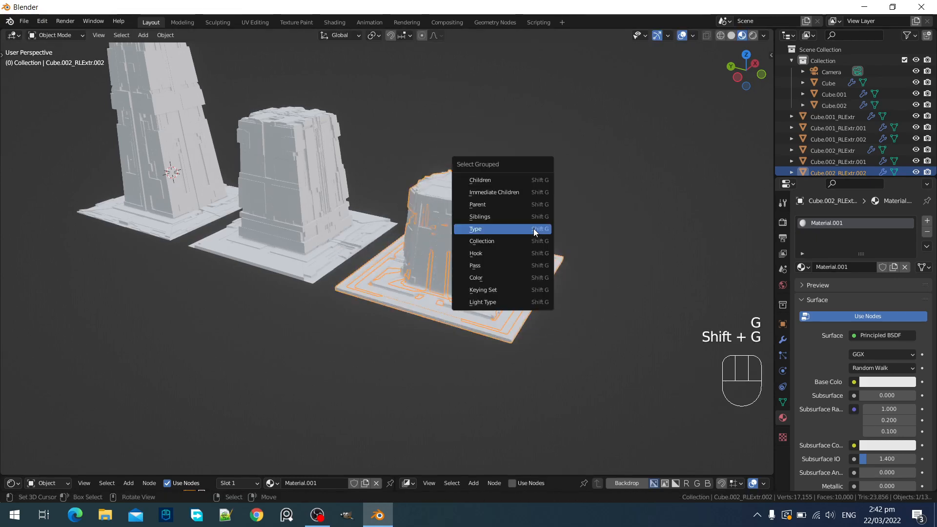
{"action": "left_click", "coordinate": [534, 229]}
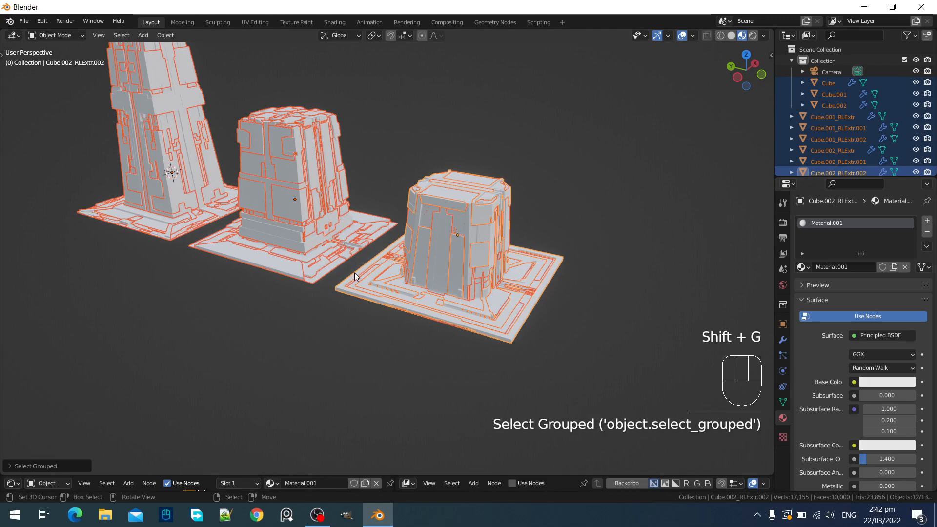
{"action": "scroll", "coordinate": [426, 256], "scroll_direction": "up", "scroll_amount": 5}
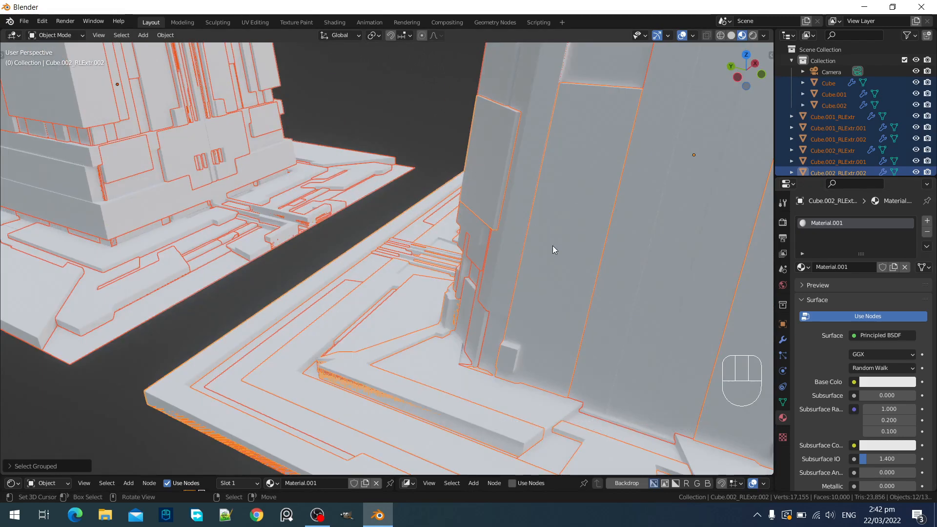
{"action": "scroll", "coordinate": [553, 245], "scroll_direction": "down", "scroll_amount": 5}
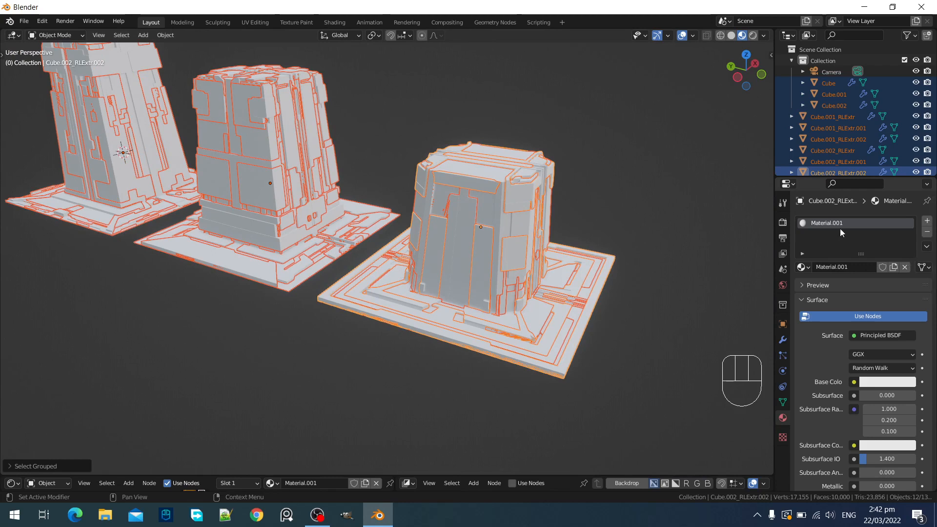
{"action": "left_click", "coordinate": [927, 247]}
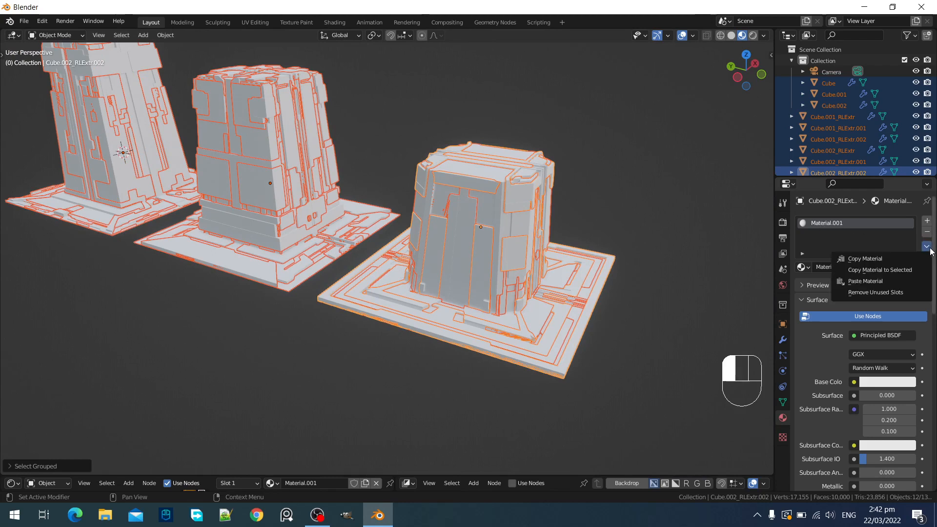
{"action": "left_click", "coordinate": [903, 270]}
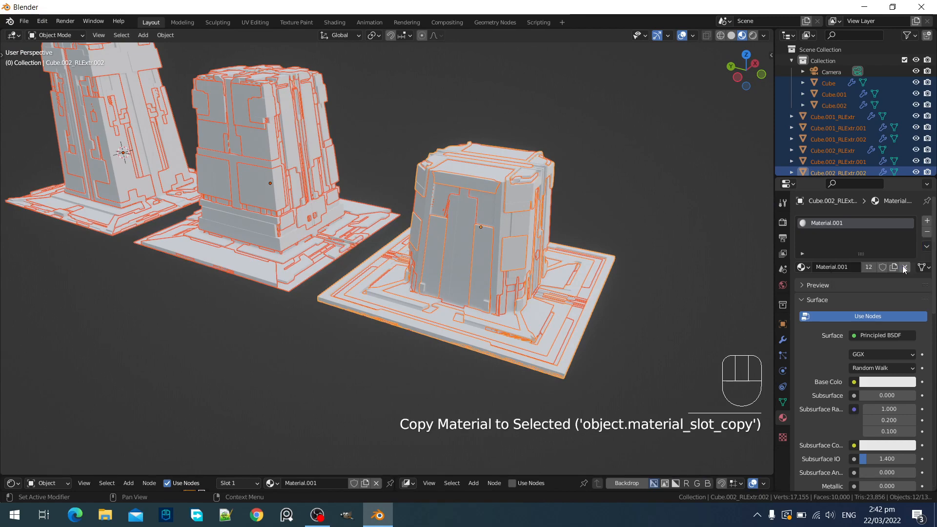
Select individual parts of the shortest tower to check which material each one uses and review its surface settings
{"action": "left_click", "coordinate": [430, 180]}
{"action": "left_click", "coordinate": [459, 168]}
{"action": "left_click", "coordinate": [512, 170]}
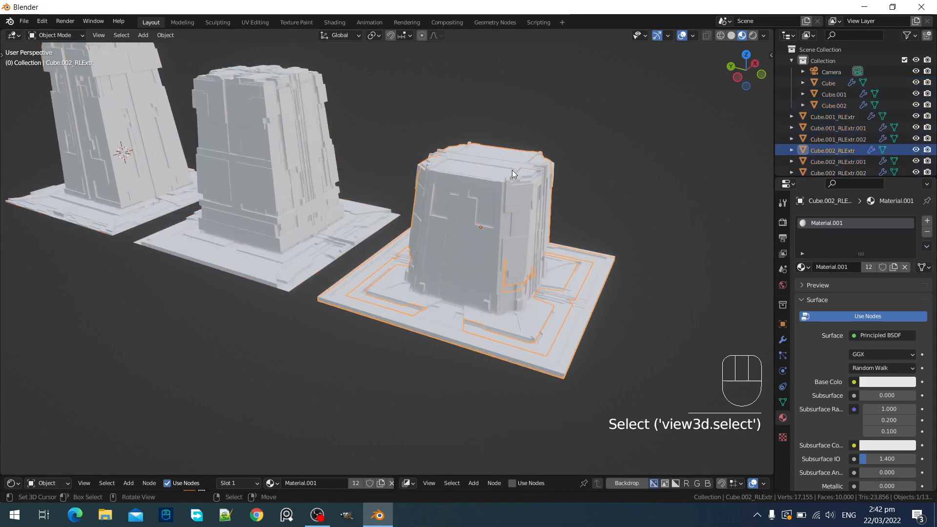
{"action": "left_click", "coordinate": [512, 171]}
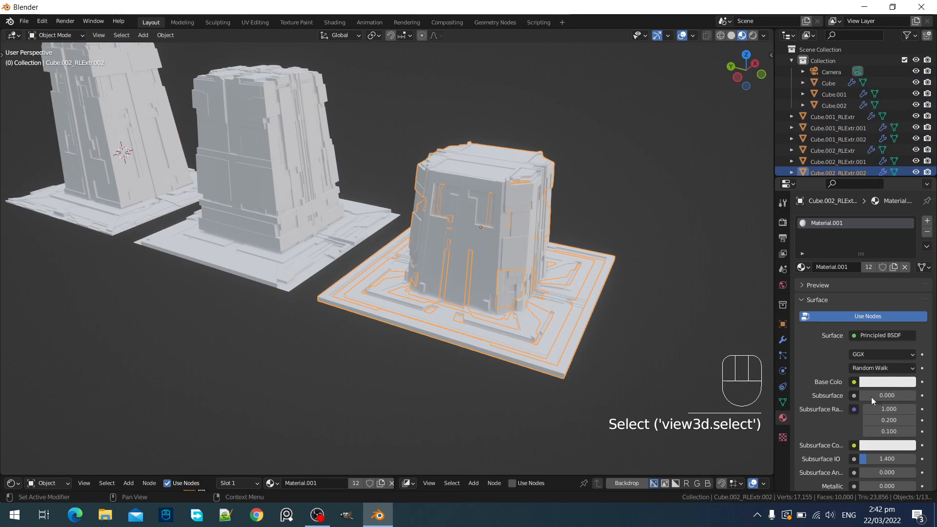
{"action": "scroll", "coordinate": [872, 397], "scroll_direction": "down", "scroll_amount": 4}
{"action": "key", "text": "ctrl+z"}
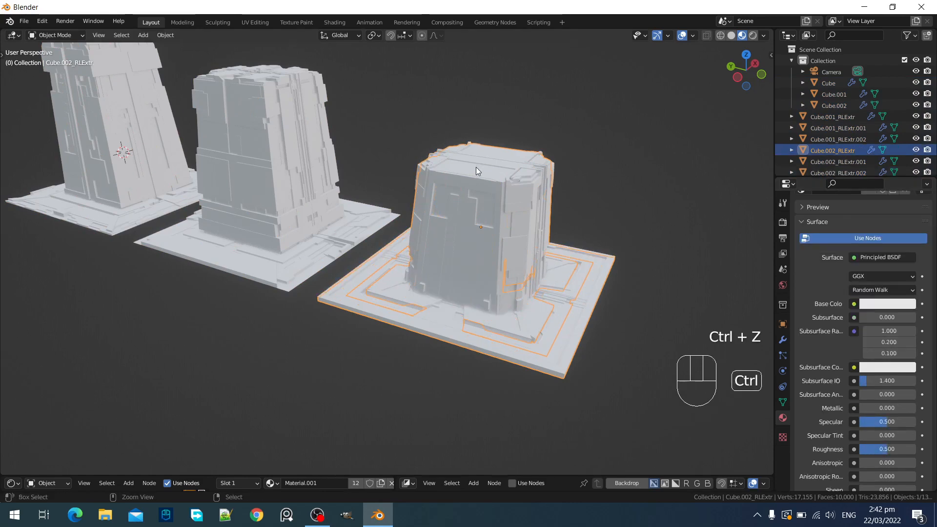
{"action": "scroll", "coordinate": [838, 213], "scroll_direction": "up", "scroll_amount": 4}
Select all tower parts by Type, starting from the shortest tower's panel, and assign them a new Cuber material
{"action": "left_click", "coordinate": [550, 216]}
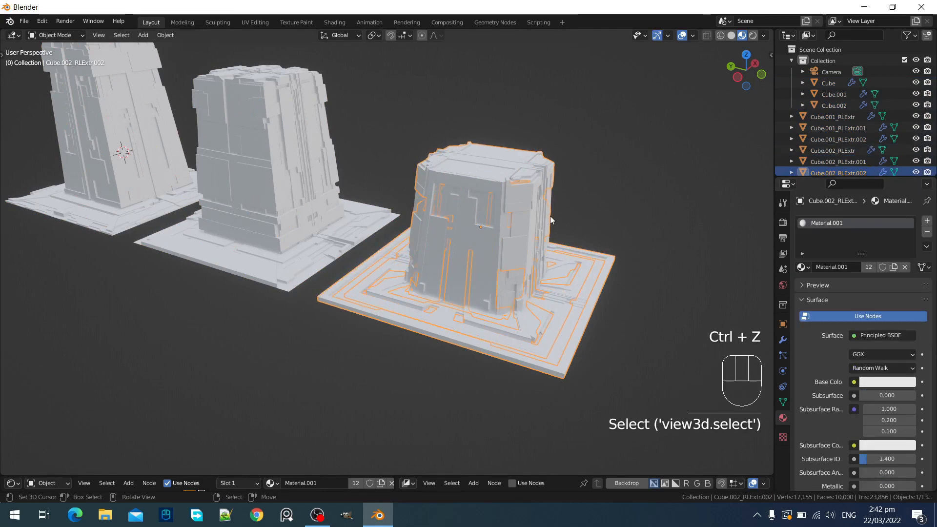
{"action": "key", "text": "shift+g"}
{"action": "left_click", "coordinate": [550, 216]}
{"action": "scroll", "coordinate": [550, 215], "scroll_direction": "down", "scroll_amount": 5}
{"action": "key", "text": "alt+x"}
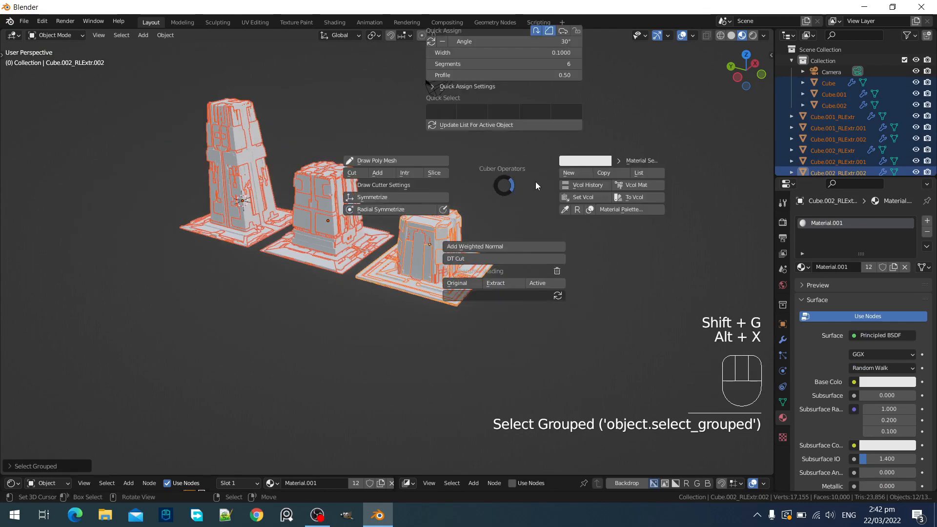
{"action": "left_click", "coordinate": [562, 169]}
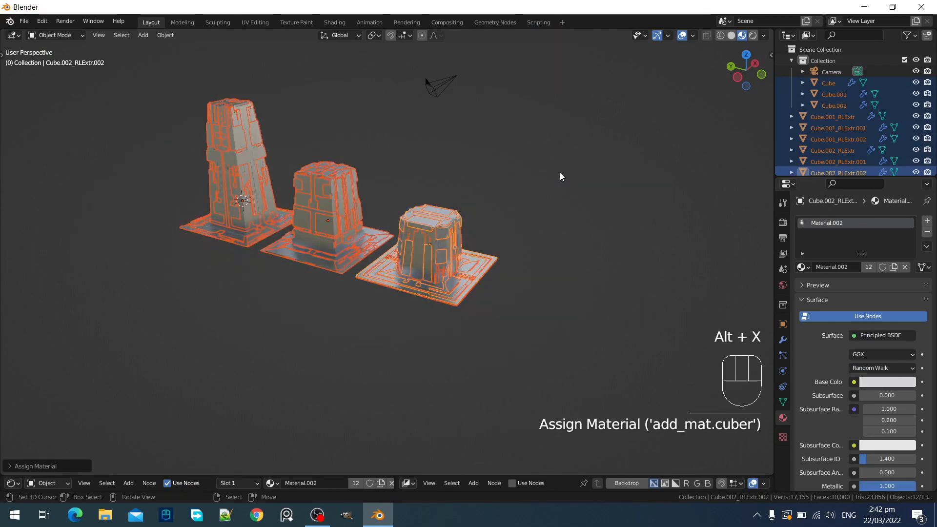
Hide the overlays, then enlarge and maximize the Shader Editor to show the new material's Principled BSDF node
{"action": "middle_click_drag", "start_coordinate": [560, 171], "coordinate": [547, 214], "text": "ctrl"}
{"action": "key", "text": "ctrl+space"}
{"action": "key", "text": "shift+alt+z"}
{"action": "key", "text": "ctrl+space"}
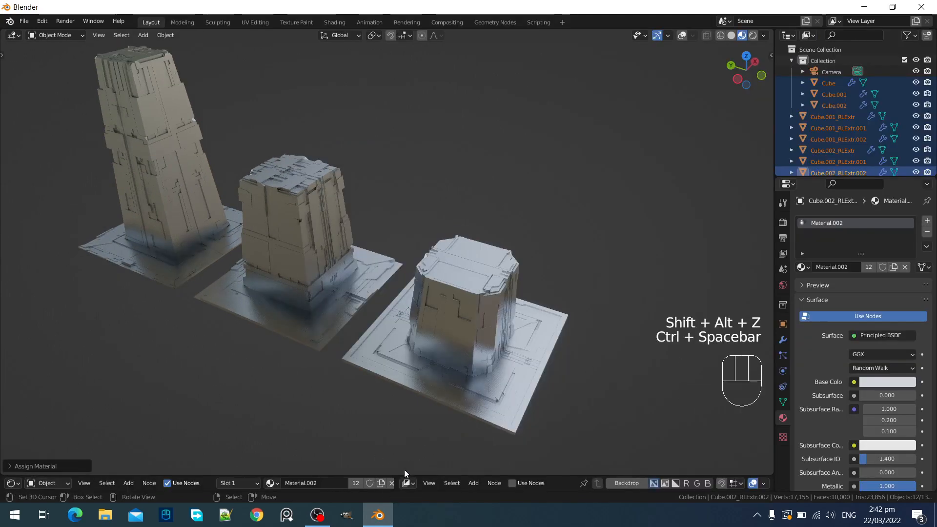
{"action": "left_click_drag", "start_coordinate": [407, 471], "coordinate": [420, 359]}
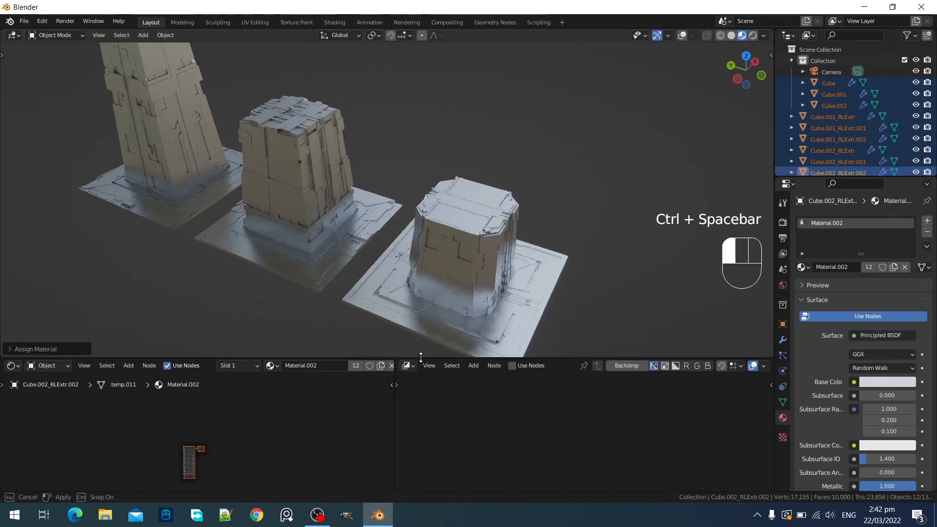
{"action": "scroll", "coordinate": [237, 419], "scroll_direction": "up", "scroll_amount": 5}
{"action": "key", "text": "ctrl+space"}
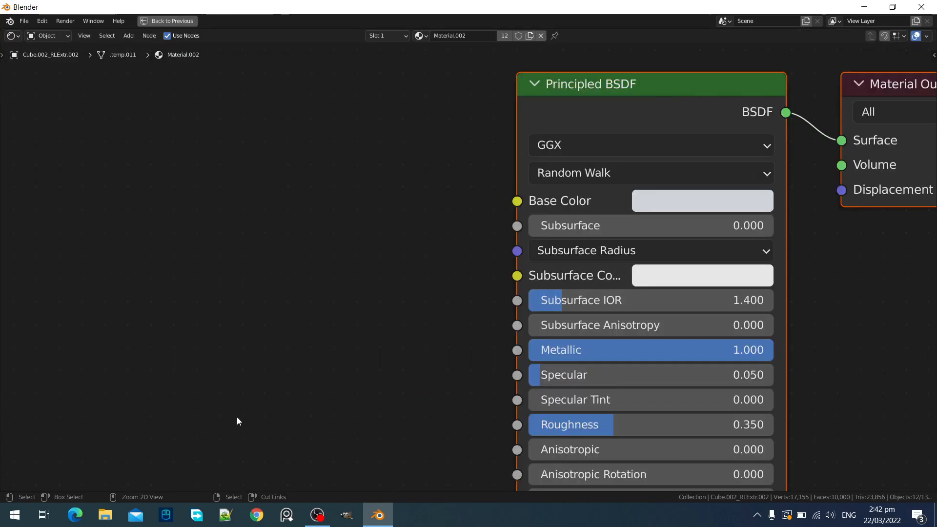
Assign the Cuber vertex-colour material setup to all selected tower parts, feeding a Vertex Color attribute into the base color
{"action": "scroll", "coordinate": [263, 280], "scroll_direction": "down", "scroll_amount": 2}
{"action": "key", "text": "shift+a"}
{"action": "mouse_move", "coordinate": [261, 295]}
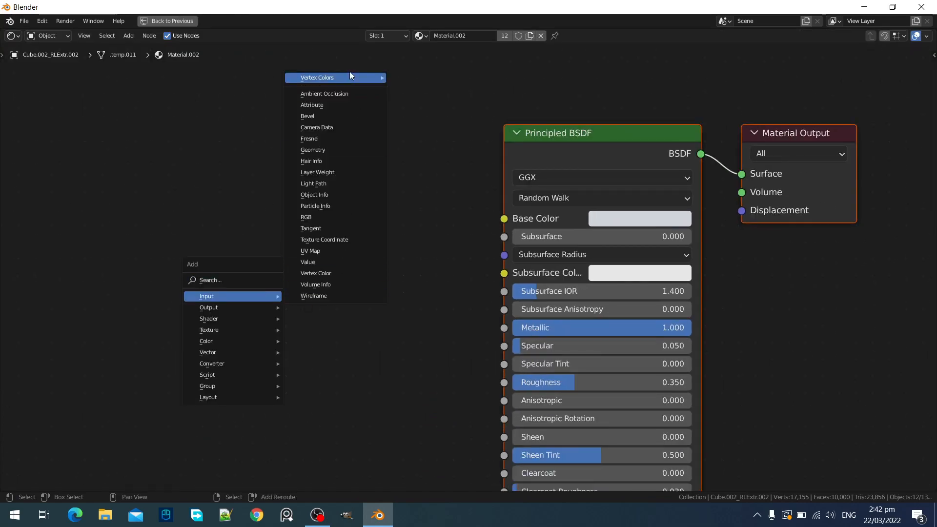
{"action": "key", "text": "ctrl+space"}
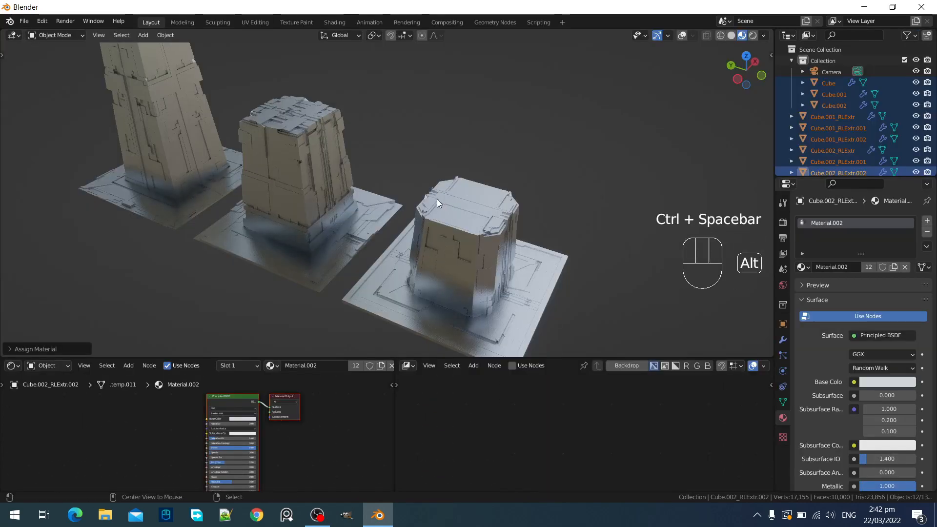
{"action": "key", "text": "alt+x"}
{"action": "left_click", "coordinate": [570, 195]}
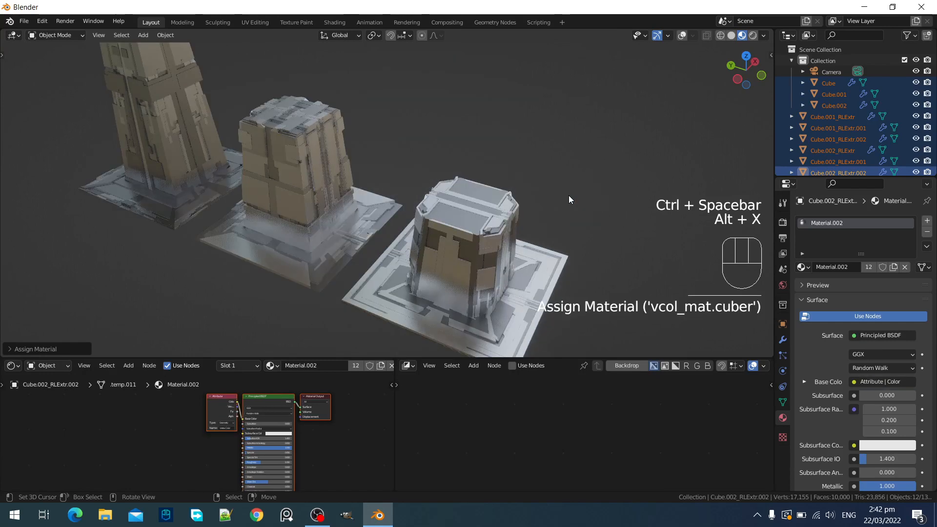
Examine the vertex colours on the three towers in the maximized 3D viewport with overlays hidden
{"action": "key", "text": "shift+alt+z"}
{"action": "key", "text": "shift+alt+z"}
{"action": "middle_click_drag", "start_coordinate": [469, 181], "coordinate": [537, 191], "text": "shift"}
{"action": "scroll", "coordinate": [538, 190], "scroll_direction": "up", "scroll_amount": 1}
{"action": "key", "text": "ctrl+space"}
{"action": "scroll", "coordinate": [538, 190], "scroll_direction": "up", "scroll_amount": 1}
{"action": "middle_click_drag", "start_coordinate": [569, 163], "coordinate": [540, 221], "text": "shift"}
{"action": "scroll", "coordinate": [573, 212], "scroll_direction": "down", "scroll_amount": 2}
{"action": "key", "text": "ctrl+space"}
Enable the world's HDRI lighting and switch the 3D viewport to Rendered shading
{"action": "left_click", "coordinate": [783, 286]}
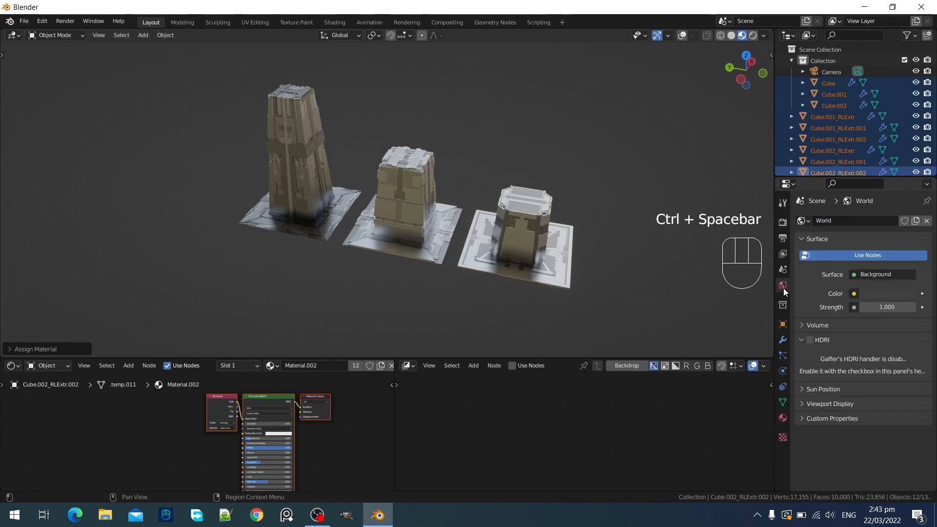
{"action": "left_click", "coordinate": [810, 341]}
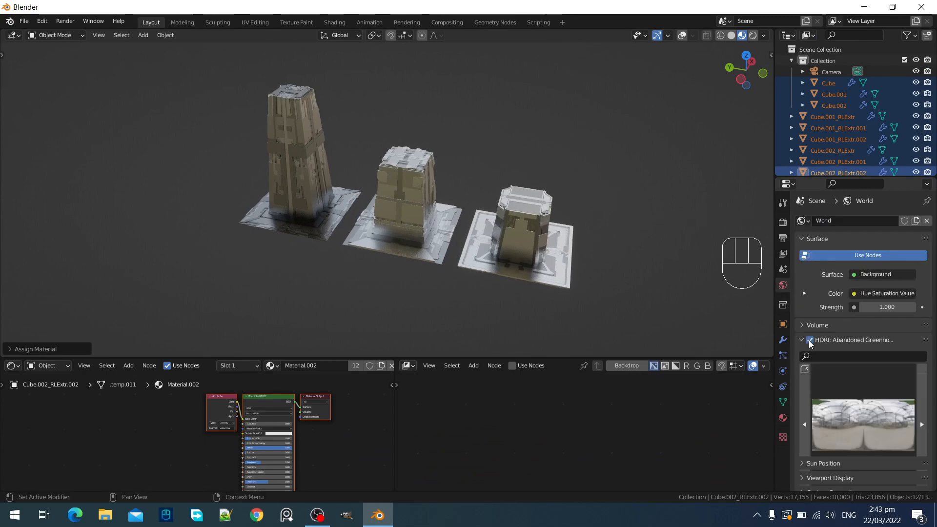
{"action": "key", "text": "z"}
{"action": "left_click", "coordinate": [526, 126]}
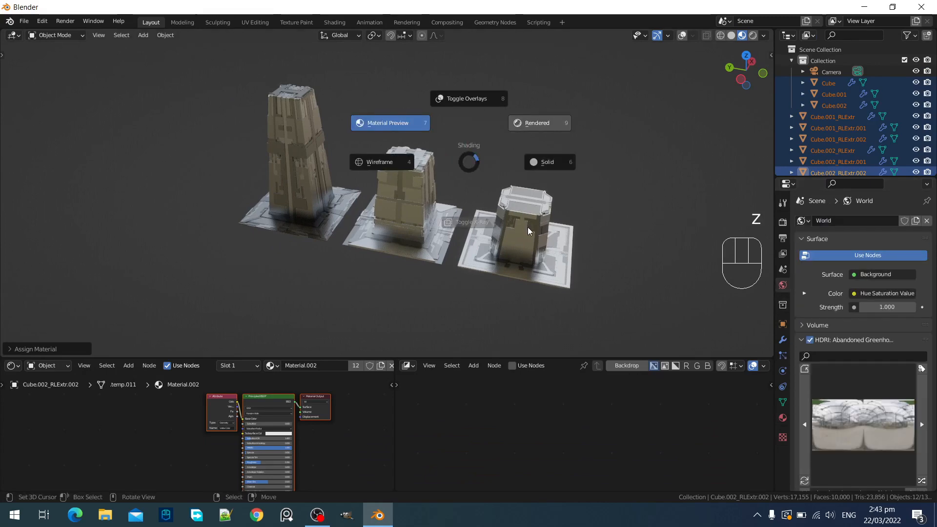
{"action": "middle_click_drag", "start_coordinate": [528, 227], "coordinate": [496, 228], "text": "shift"}
Move the Attribute node away from the Principled BSDF and insert a Mix color node on the link between them
{"action": "key", "text": "ctrl+space"}
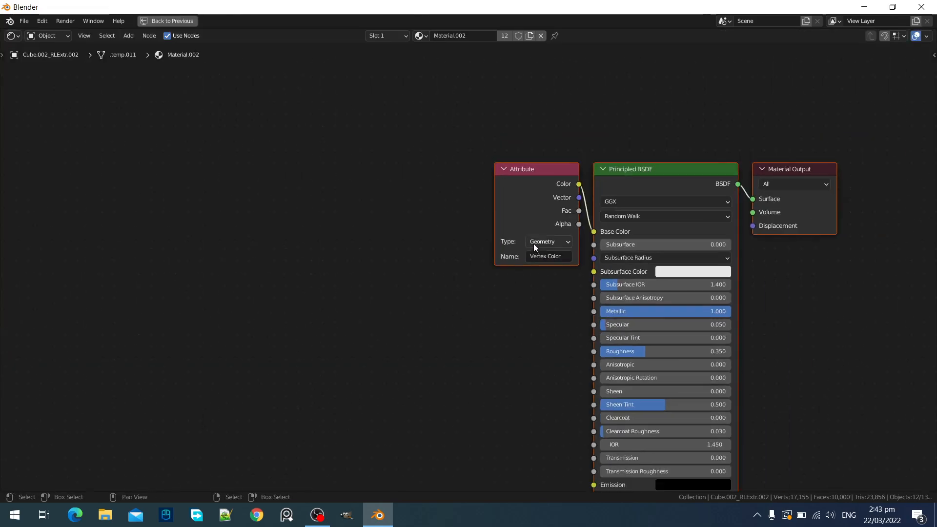
{"action": "left_click", "coordinate": [534, 192]}
{"action": "left_click_drag", "start_coordinate": [498, 201], "coordinate": [275, 199]}
{"action": "key", "text": "shift+a"}
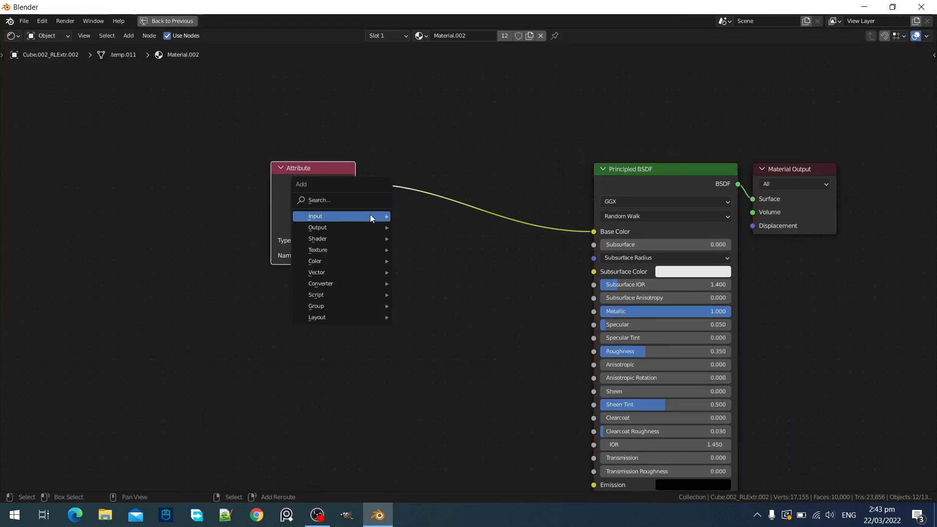
{"action": "mouse_move", "coordinate": [364, 262]}
{"action": "left_click", "coordinate": [432, 307]}
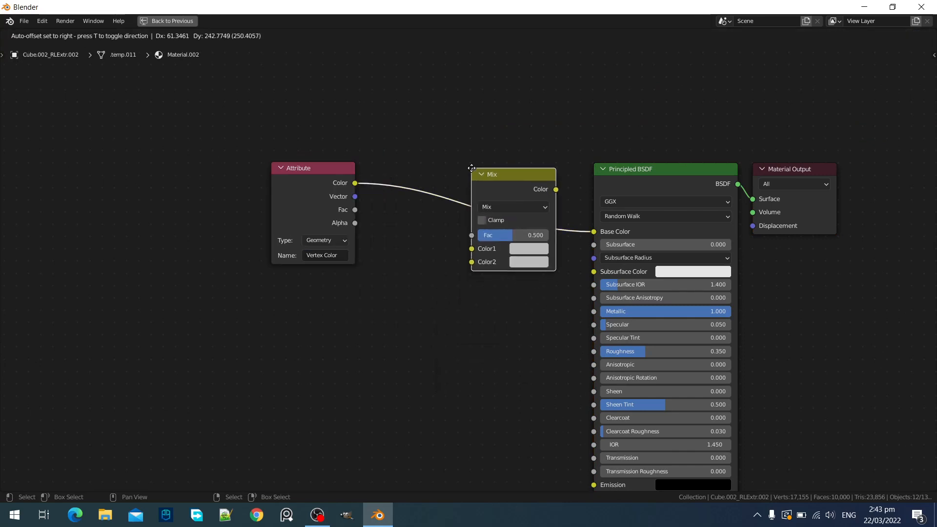
{"action": "left_click", "coordinate": [472, 168]}
Add an Ambient Occlusion node above the Attribute node and connect its AO output to the Mix node's Color2 input
{"action": "middle_click_drag", "start_coordinate": [341, 117], "coordinate": [414, 237]}
{"action": "key", "text": "shift+a"}
{"action": "mouse_move", "coordinate": [401, 195]}
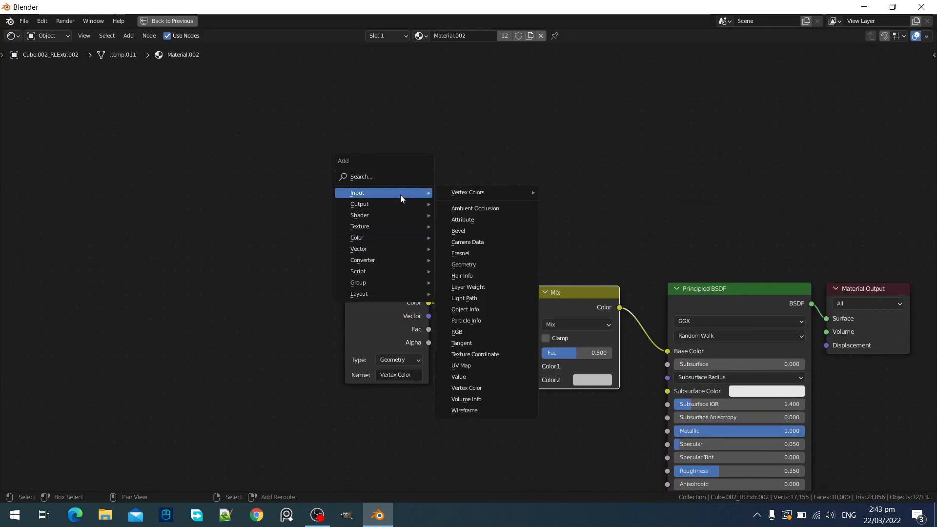
{"action": "left_click", "coordinate": [470, 208]}
{"action": "left_click", "coordinate": [361, 133]}
{"action": "left_click_drag", "start_coordinate": [374, 144], "coordinate": [555, 363]}
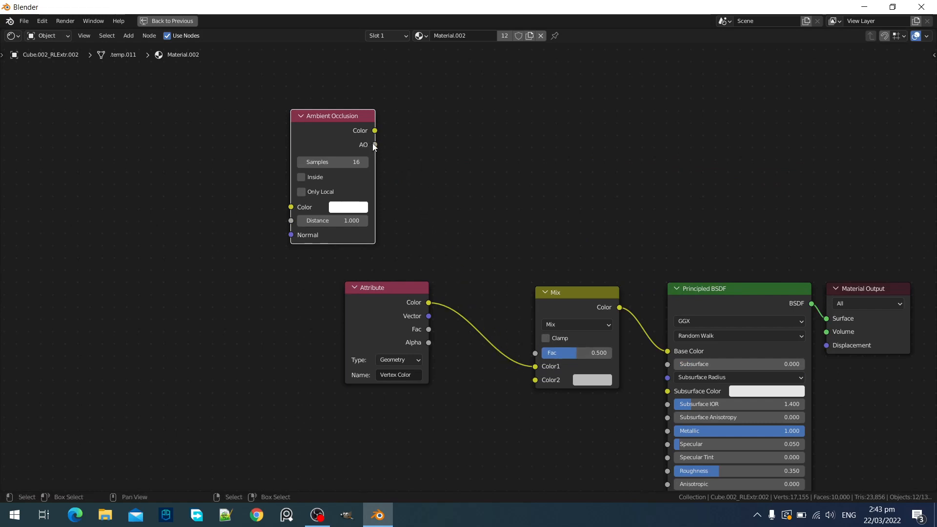
{"action": "left_click_drag", "start_coordinate": [373, 143], "coordinate": [574, 355]}
{"action": "left_click_drag", "start_coordinate": [375, 145], "coordinate": [535, 378]}
Set the Mix node's factor to 1.000 and its blending mode to Multiply, and check the shading on the towers
{"action": "left_click_drag", "start_coordinate": [563, 351], "coordinate": [610, 352]}
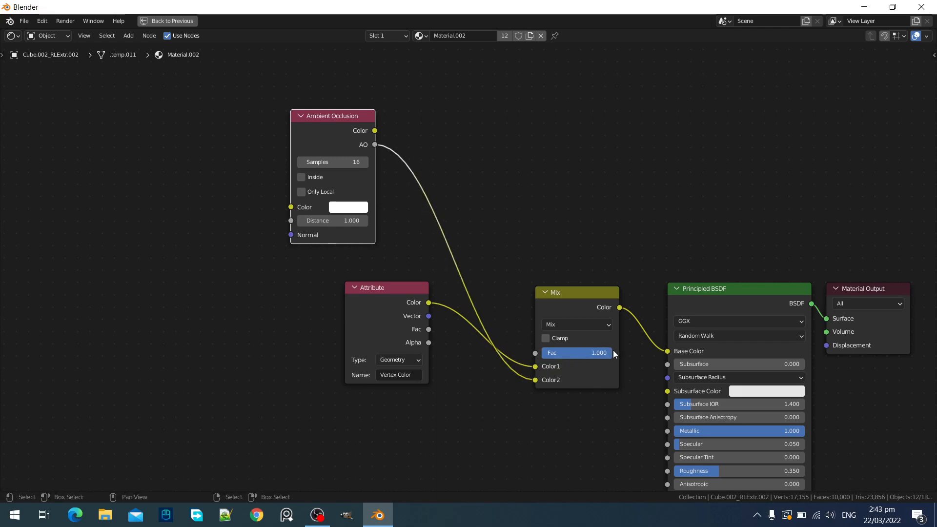
{"action": "left_click", "coordinate": [600, 325]}
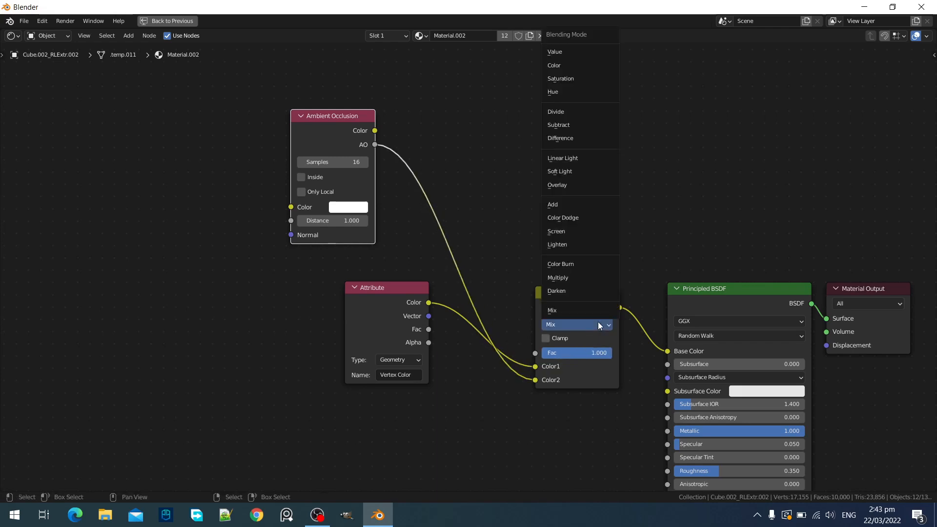
{"action": "left_click", "coordinate": [575, 278]}
{"action": "key", "text": "ctrl+space"}
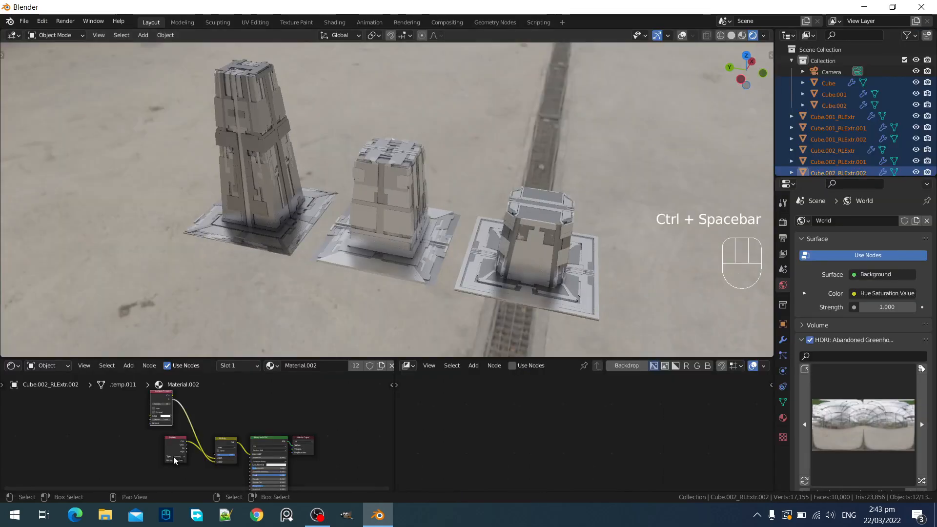
{"action": "scroll", "coordinate": [205, 463], "scroll_direction": "up", "scroll_amount": 3}
{"action": "mouse_move", "coordinate": [275, 415]}
{"action": "left_mouse_down"}
{"action": "mouse_move", "coordinate": [236, 414]}
{"action": "mouse_move", "coordinate": [287, 415]}
{"action": "left_mouse_up"}
{"action": "mouse_move", "coordinate": [415, 250]}
{"action": "middle_mouse_down"}
{"action": "mouse_move", "coordinate": [224, 229]}
{"action": "mouse_move", "coordinate": [409, 235]}
{"action": "mouse_move", "coordinate": [402, 257]}
{"action": "middle_mouse_up"}
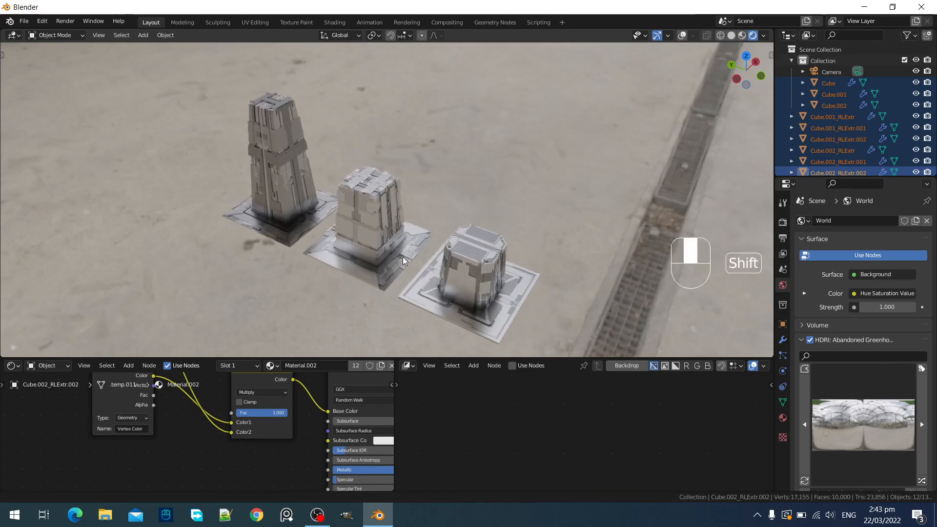
Spread out the node layout by moving the Material Output and Principled BSDF farther right and placing Ambient Occlusion just above Attribute
{"action": "key", "text": "ctrl+space"}
{"action": "key", "text": "Home"}
{"action": "left_click", "coordinate": [731, 203]}
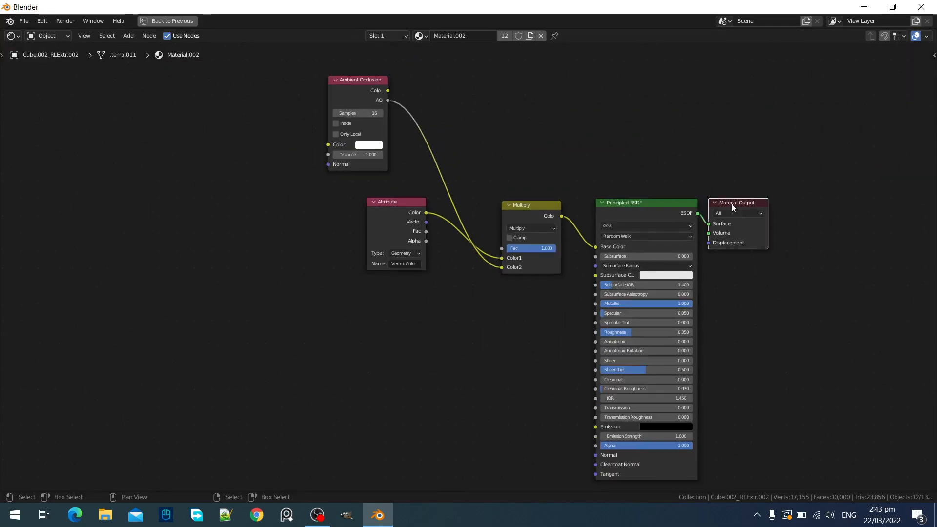
{"action": "left_click_drag", "start_coordinate": [731, 204], "coordinate": [832, 203]}
{"action": "left_click_drag", "start_coordinate": [651, 203], "coordinate": [743, 199]}
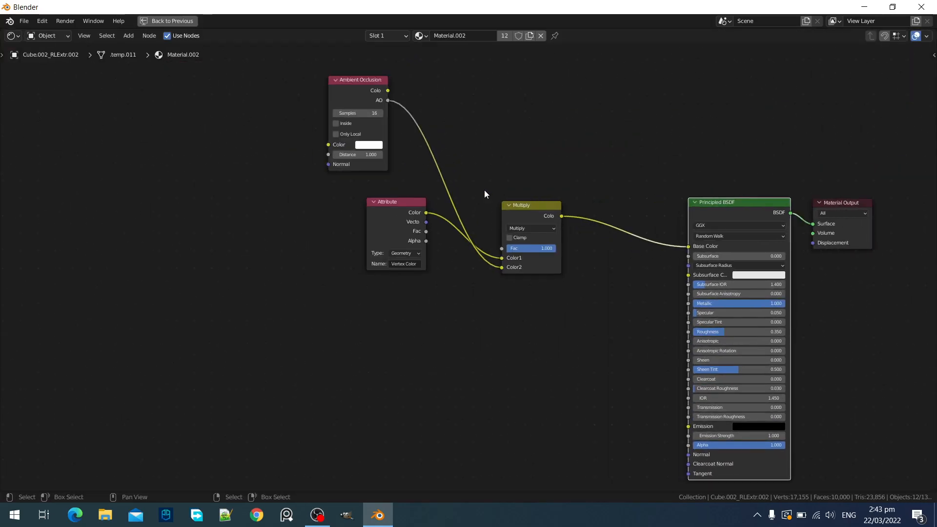
{"action": "left_click_drag", "start_coordinate": [367, 104], "coordinate": [395, 111]}
Duplicate the Multiply node and insert the copy between the original Multiply and the Principled BSDF
{"action": "left_click", "coordinate": [528, 212]}
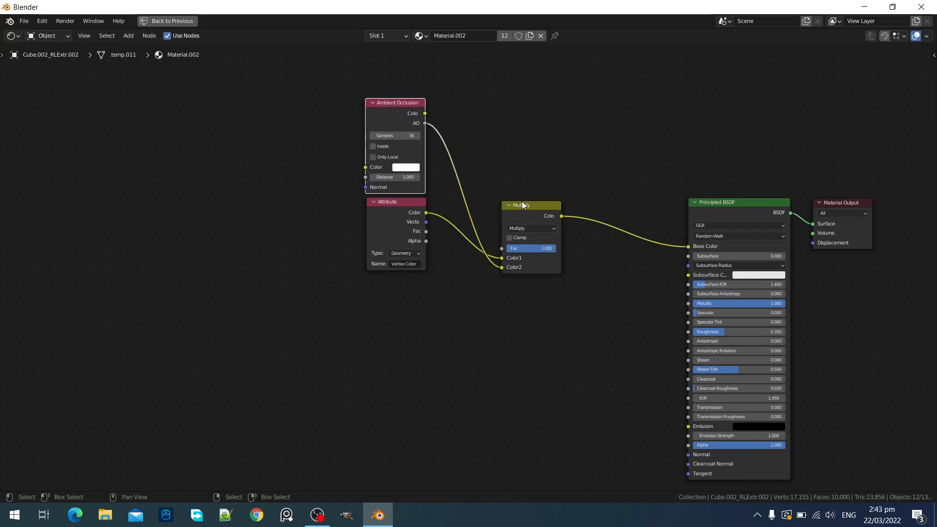
{"action": "left_click", "coordinate": [528, 214]}
{"action": "key", "text": "shift+d"}
{"action": "left_click", "coordinate": [633, 219]}
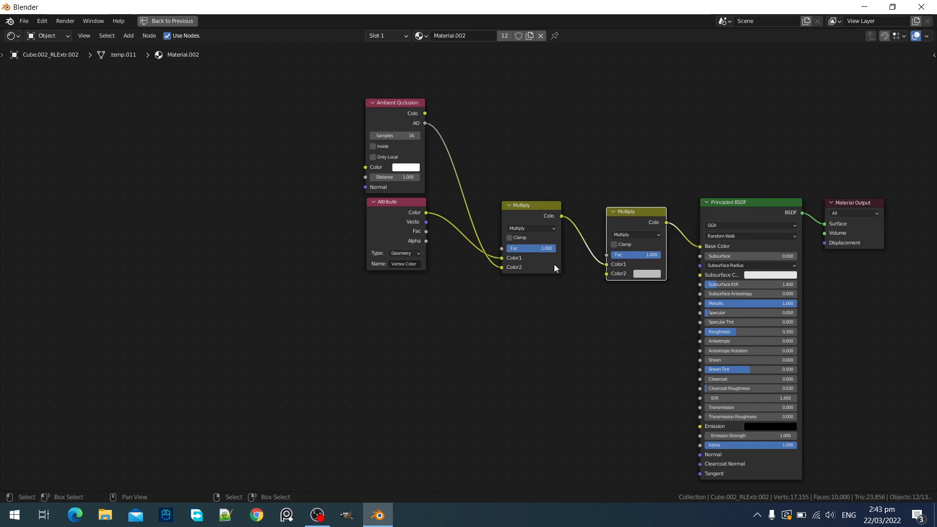
Add an Image Texture with Mapping and Texture Coordinate nodes to the second Multiply node and place them below the Attribute node
{"action": "middle_click_drag", "start_coordinate": [533, 280], "coordinate": [610, 212]}
{"action": "key", "text": "ctrl+t"}
{"action": "middle_click_drag", "start_coordinate": [565, 256], "coordinate": [611, 226]}
{"action": "key", "text": "g"}
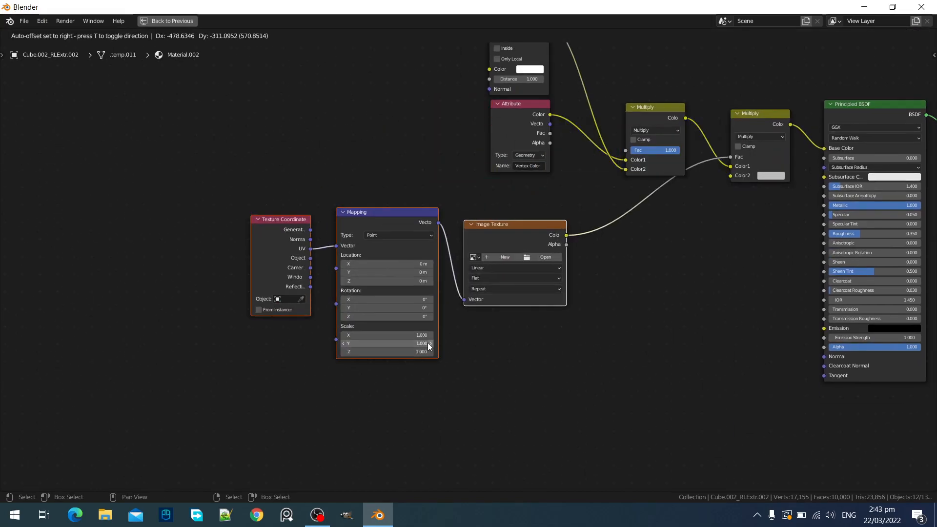
{"action": "left_click", "coordinate": [429, 345]}
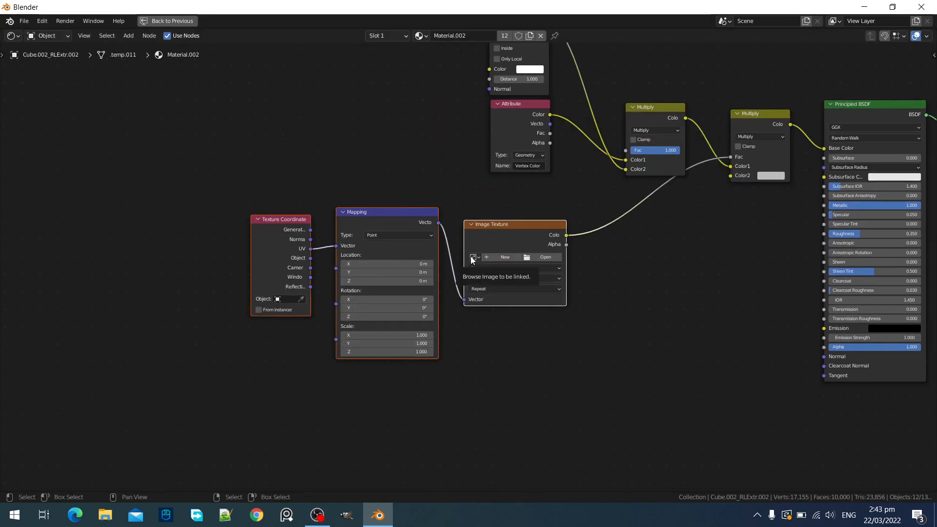
Put the selected tower parts into Edit Mode with overlays shown and check which geometry is editable
{"action": "key", "text": "ctrl+space"}
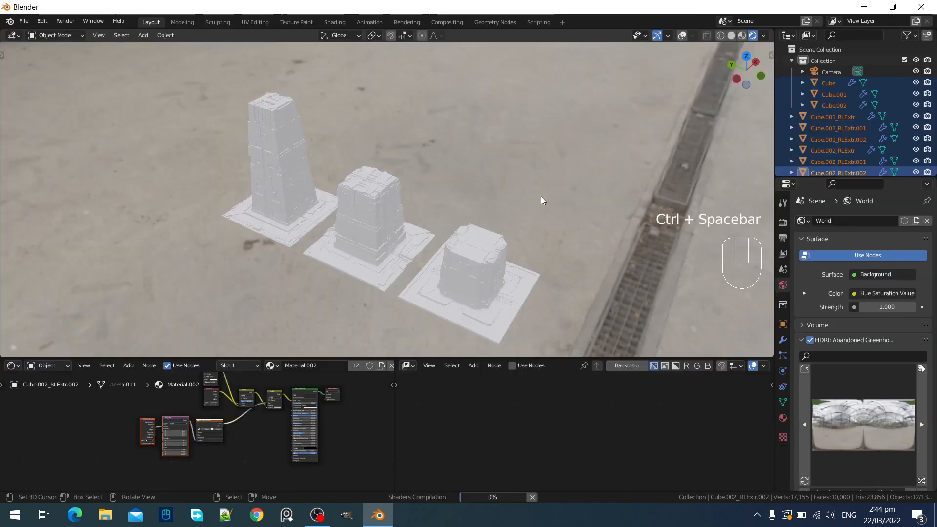
{"action": "key", "text": "Tab"}
{"action": "key", "text": "shift+alt+z"}
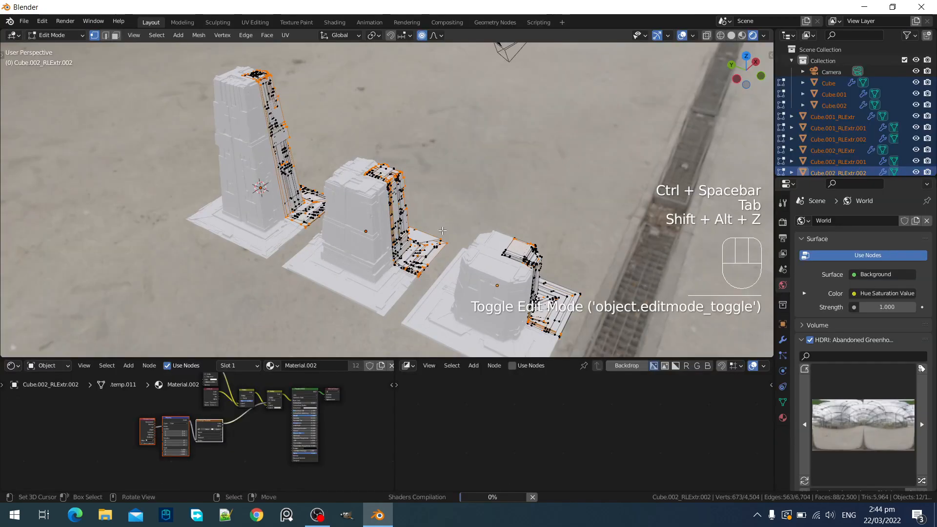
{"action": "key", "text": "a"}
{"action": "middle_click_drag", "start_coordinate": [572, 199], "coordinate": [515, 208]}
{"action": "middle_click_drag", "start_coordinate": [423, 198], "coordinate": [472, 236]}
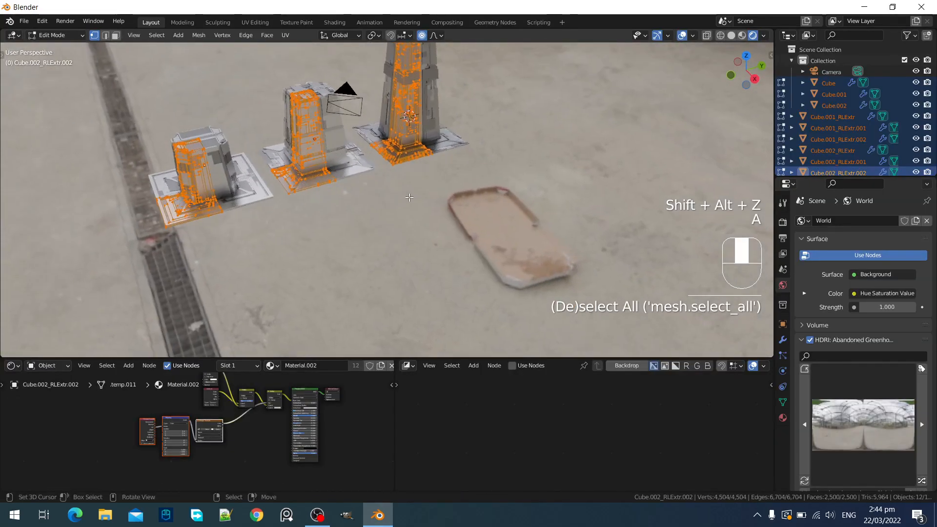
{"action": "key", "text": "alt+a"}
{"action": "key", "text": "Tab"}
{"action": "key", "text": "Tab"}
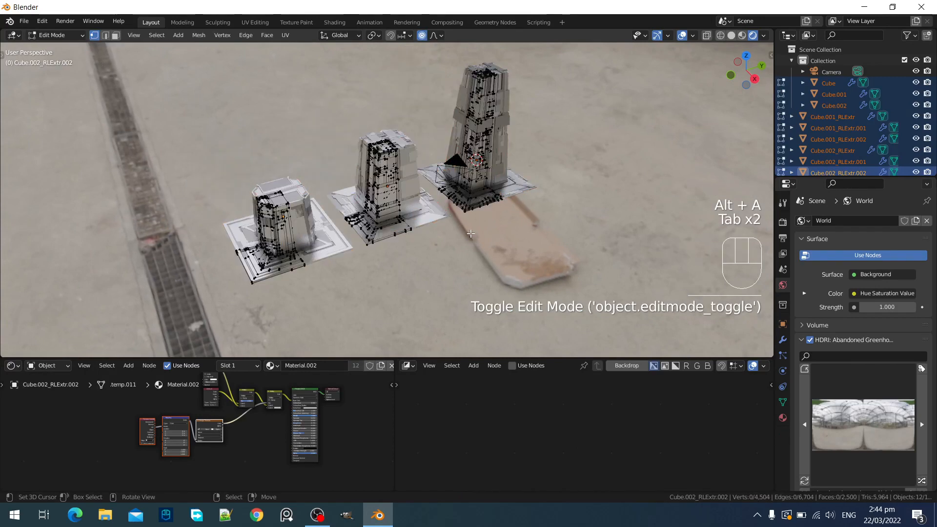
Select all the towers' geometry, unwrap it with Smart UV Project at default settings, and return to Object Mode with overlays hidden
{"action": "key", "text": "a"}
{"action": "key", "text": "u"}
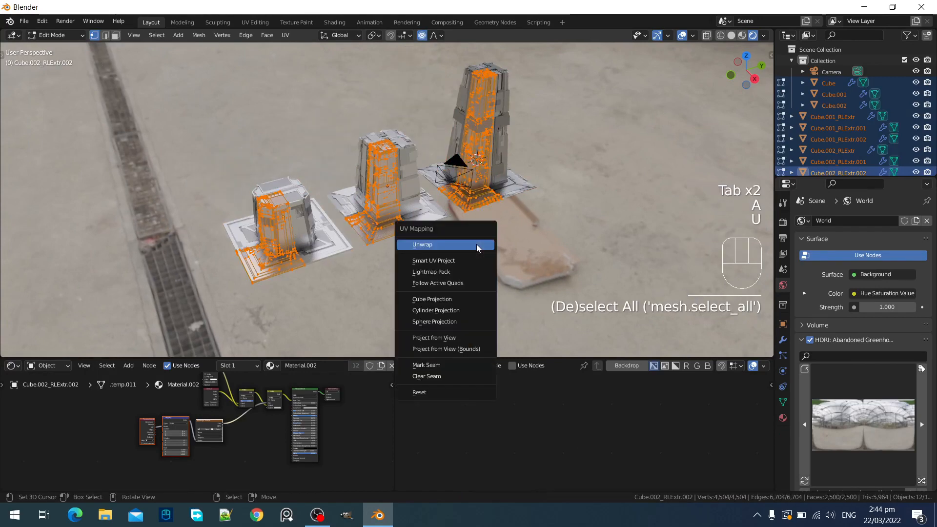
{"action": "left_click", "coordinate": [469, 262]}
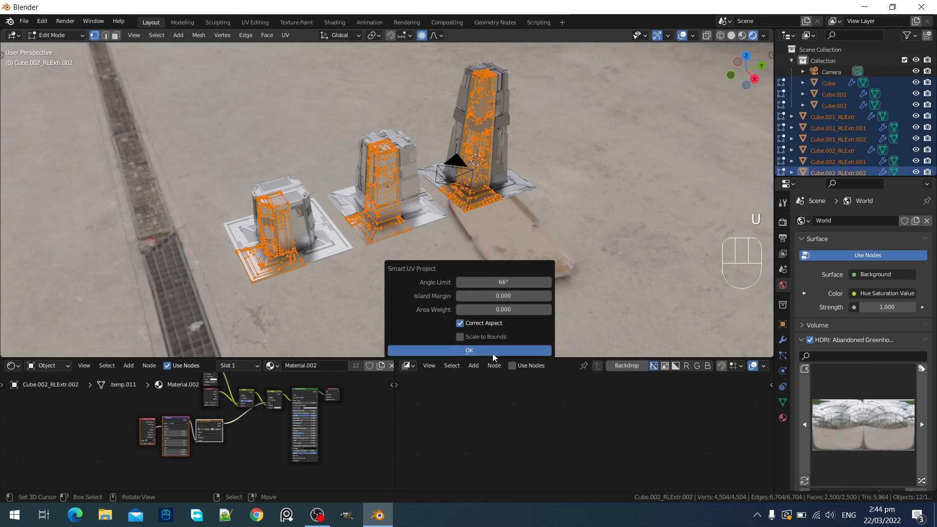
{"action": "key", "text": "Return"}
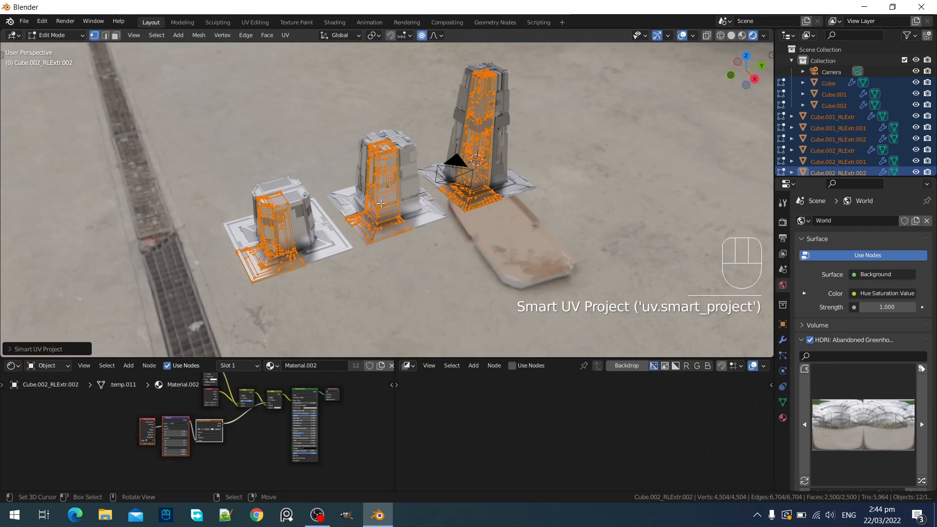
{"action": "key", "text": "Tab"}
{"action": "middle_click_drag", "start_coordinate": [397, 213], "coordinate": [481, 234]}
{"action": "key", "text": "shift+alt+z"}
Start opening an image for the Image Texture node and browse to the C:\3D Stuff\Displacements folder
{"action": "key", "text": "ctrl+space"}
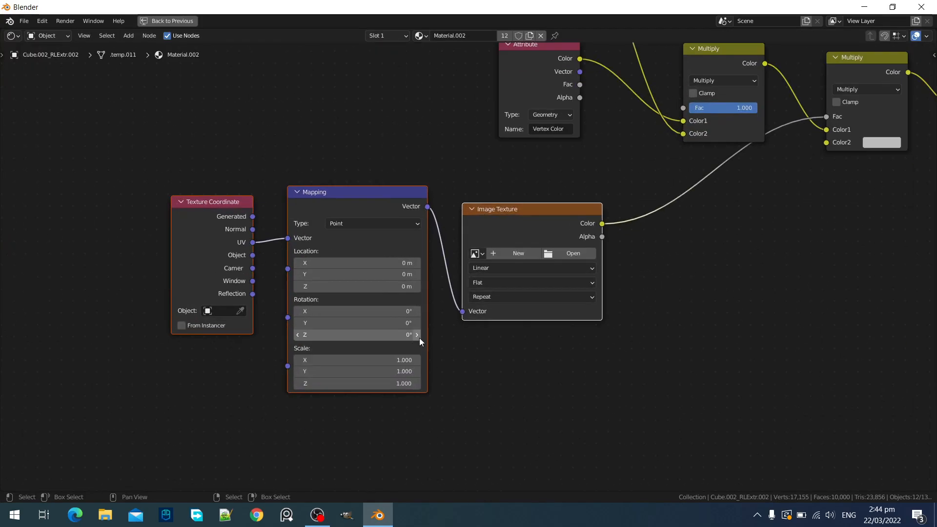
{"action": "scroll", "coordinate": [420, 338], "scroll_direction": "up", "scroll_amount": 2}
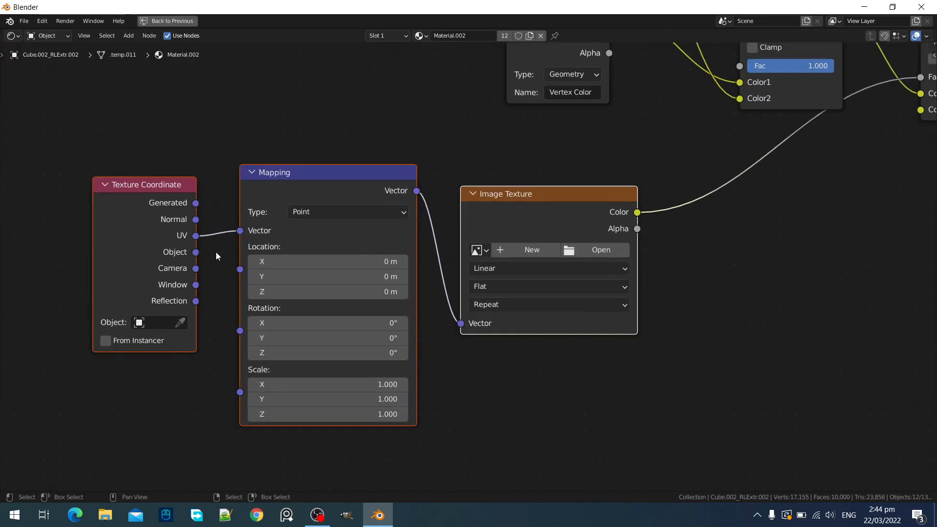
{"action": "left_click", "coordinate": [575, 243]}
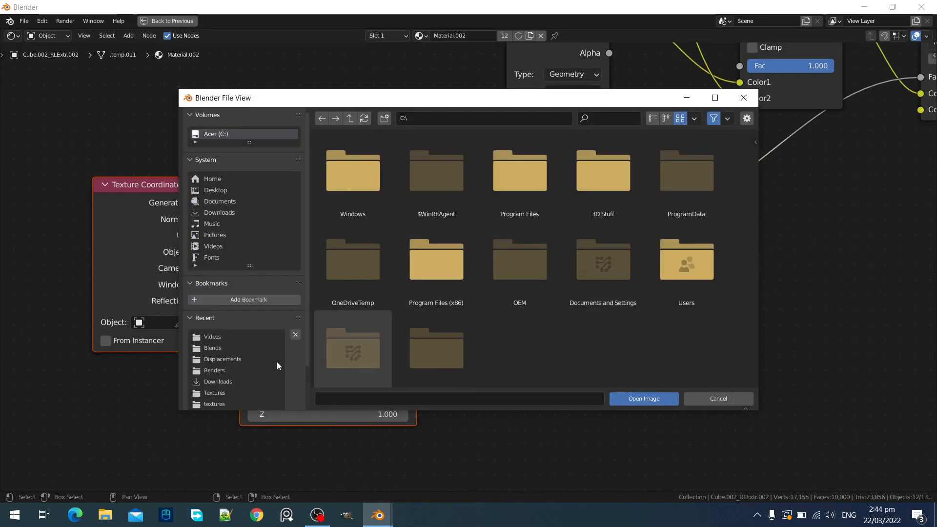
{"action": "left_click", "coordinate": [267, 358]}
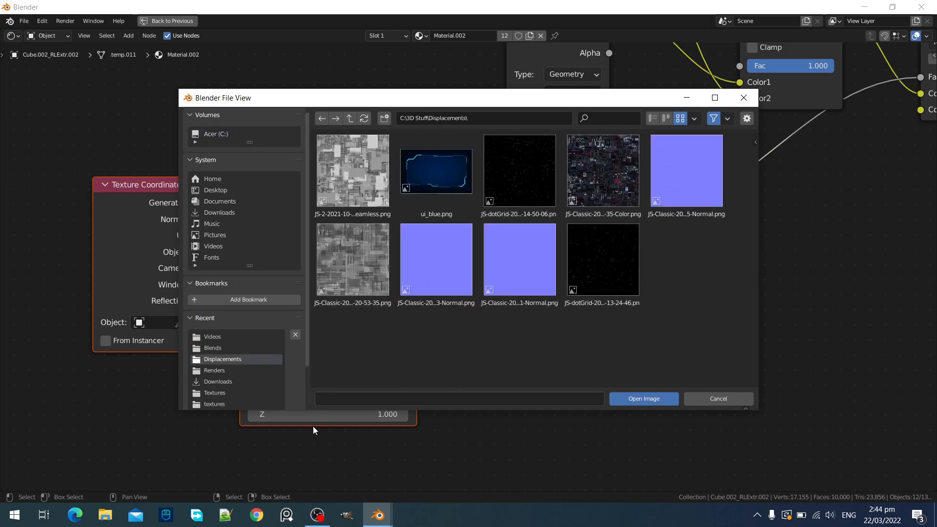
Switch to Chrome, search the web for jsplacement and open the JSplacement page on windmillart.net
{"action": "left_click", "coordinate": [257, 515]}
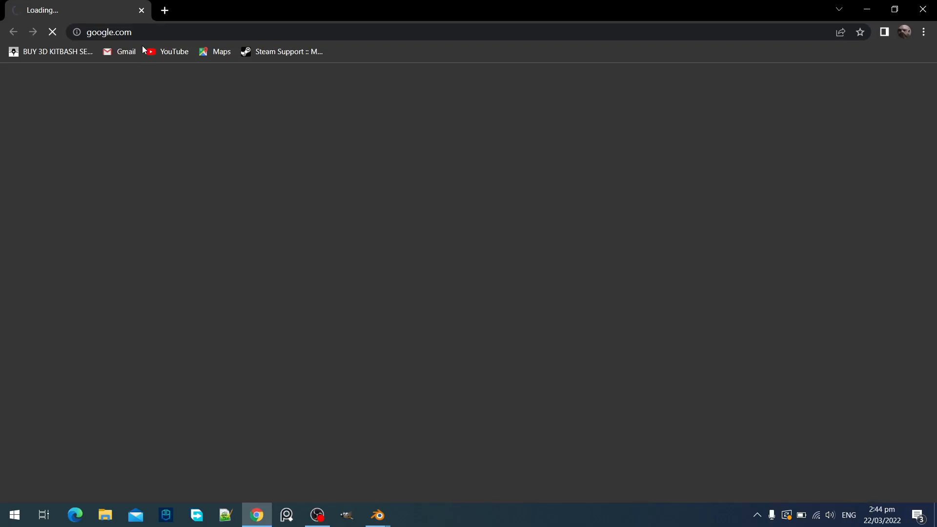
{"action": "left_click", "coordinate": [145, 38]}
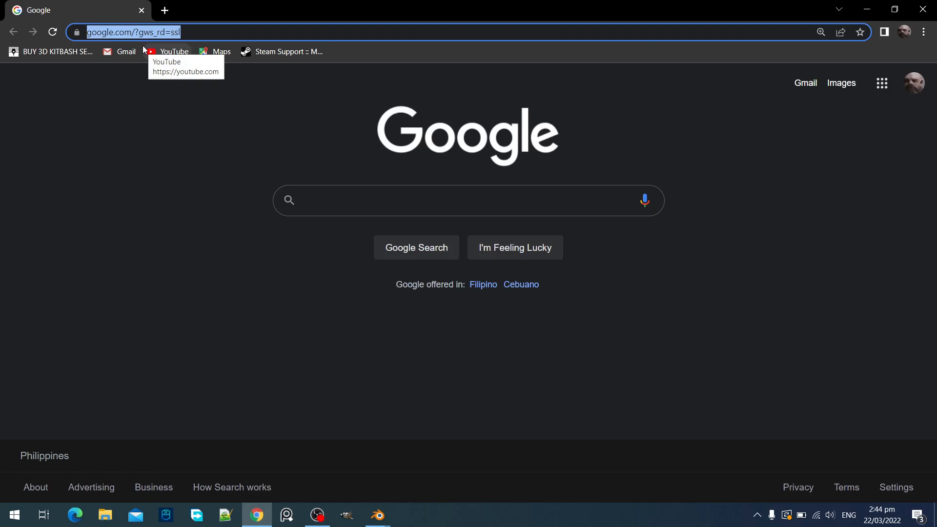
{"action": "type", "text": "windmillart.net/?p=jsplacement"}
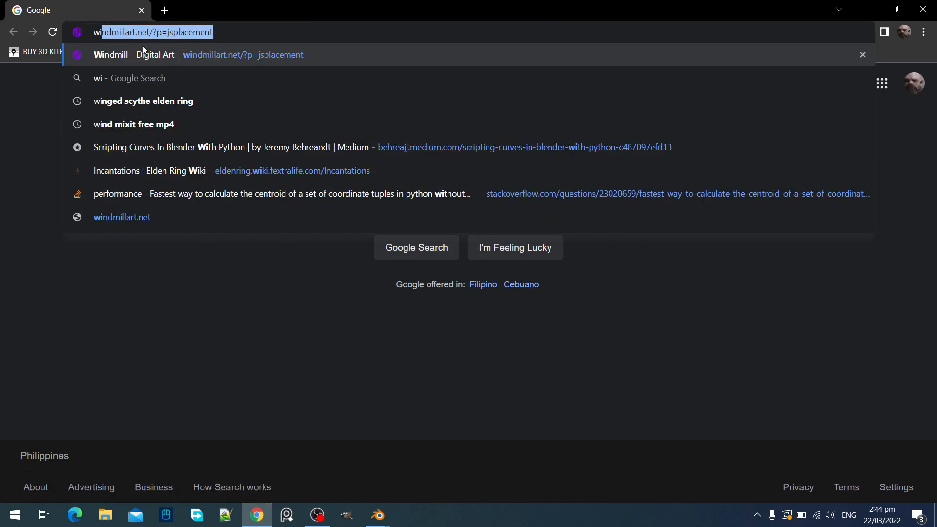
{"action": "key", "text": "ctrl+a"}
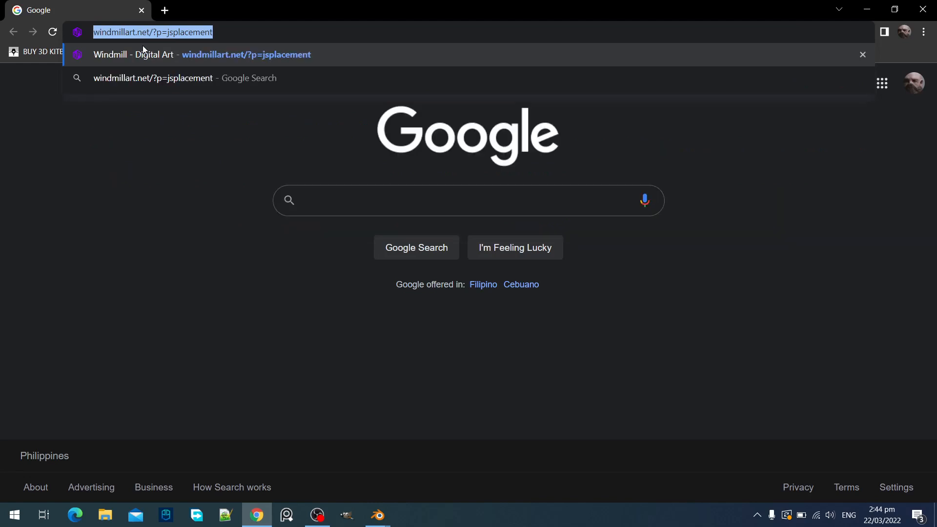
{"action": "type", "text": "jsplacement"}
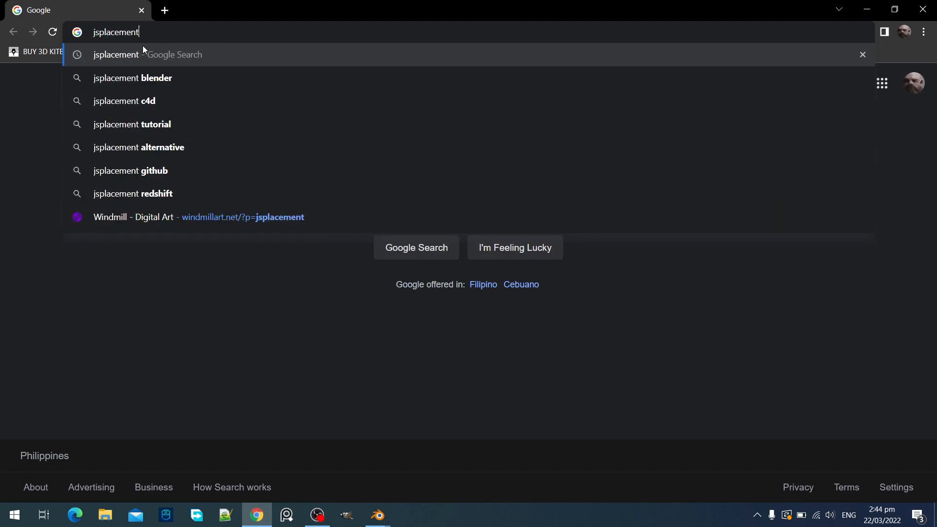
{"action": "key", "text": "Return"}
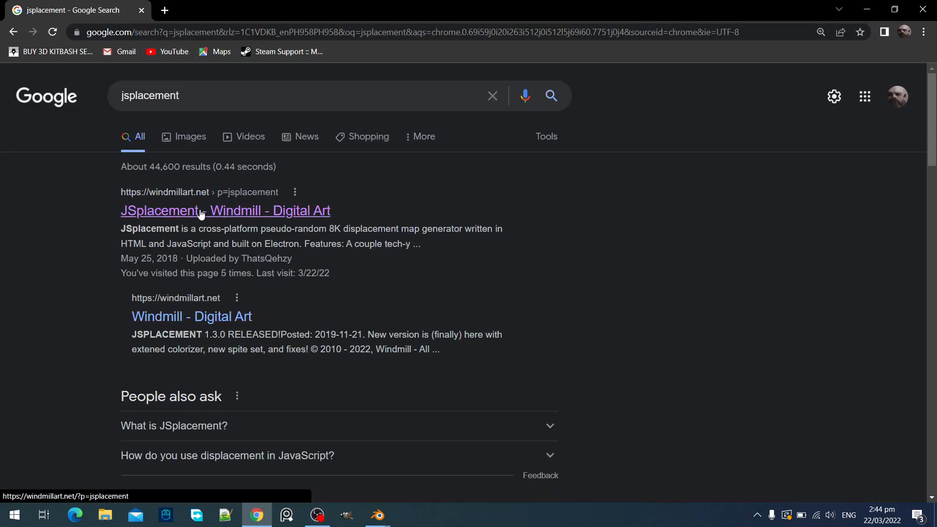
{"action": "left_click", "coordinate": [200, 211]}
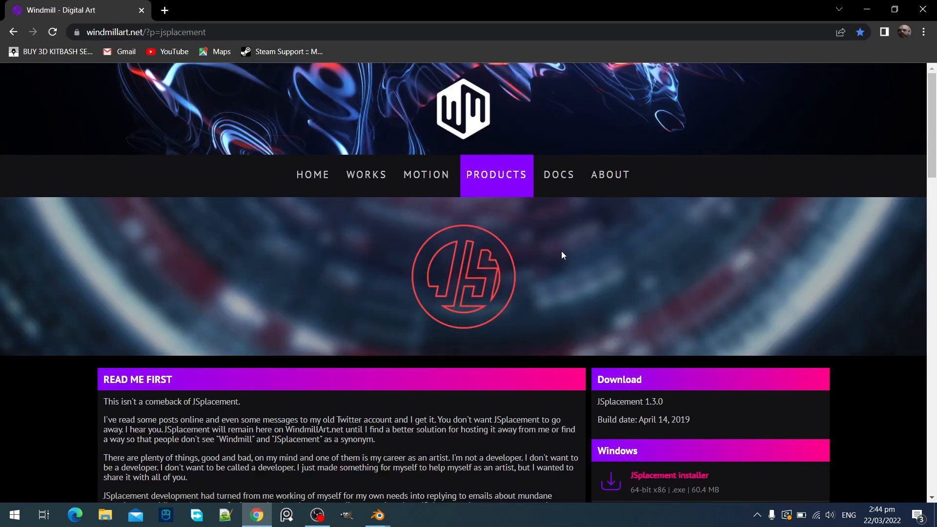
Examine the JSplacement page's notes and download options, and close the browser to return to Blender
{"action": "scroll", "coordinate": [552, 256], "scroll_direction": "down", "scroll_amount": 2}
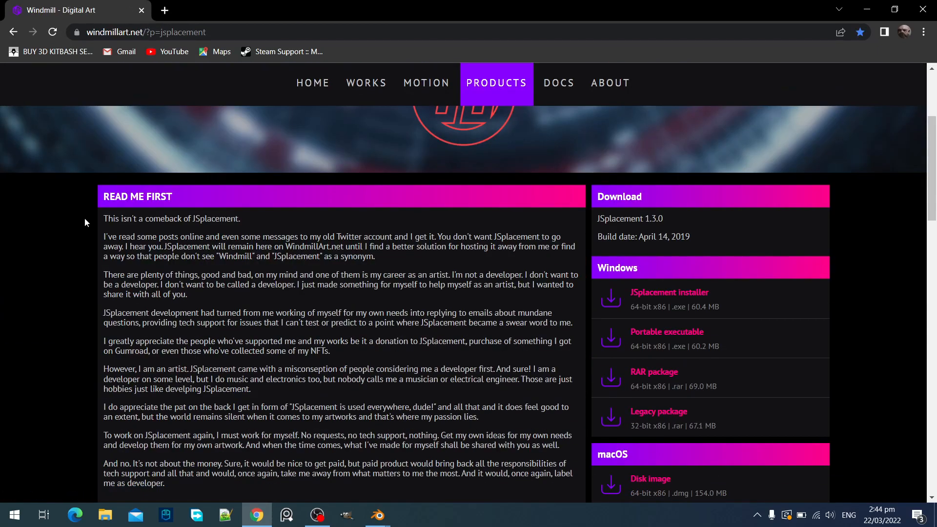
{"action": "scroll", "coordinate": [134, 195], "scroll_direction": "down", "scroll_amount": 4}
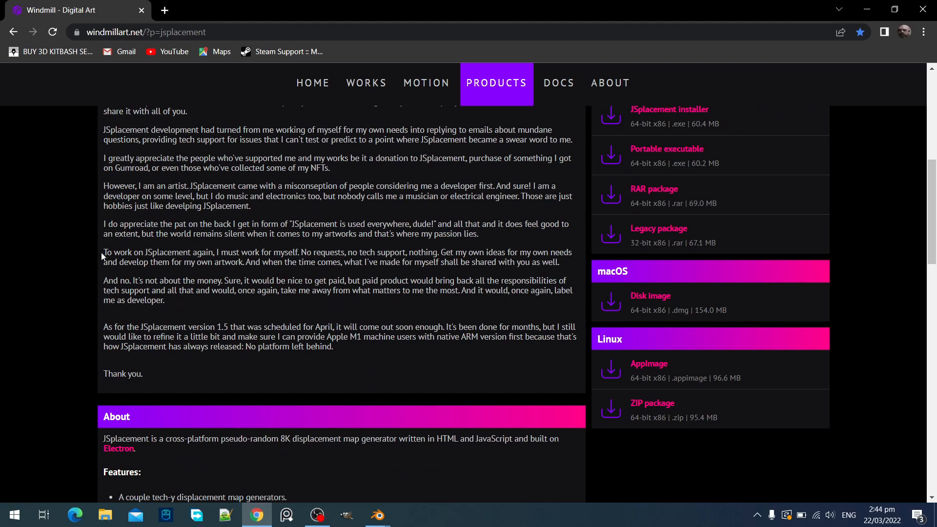
{"action": "scroll", "coordinate": [145, 381], "scroll_direction": "up", "scroll_amount": 5}
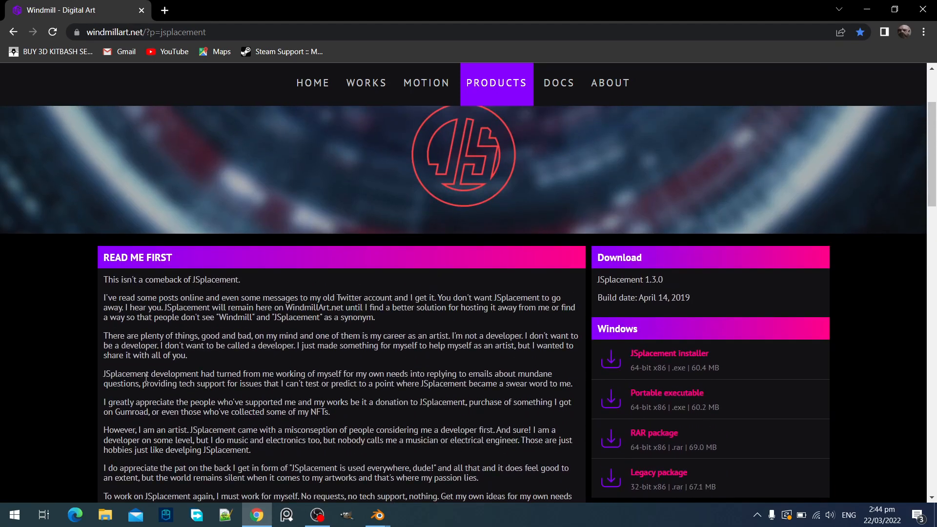
{"action": "scroll", "coordinate": [601, 322], "scroll_direction": "down", "scroll_amount": 4}
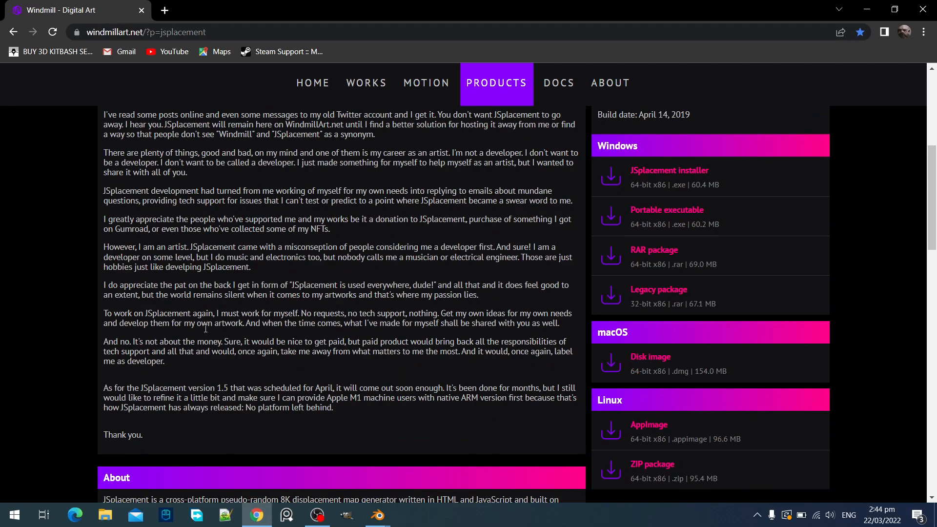
{"action": "scroll", "coordinate": [217, 298], "scroll_direction": "up", "scroll_amount": 4}
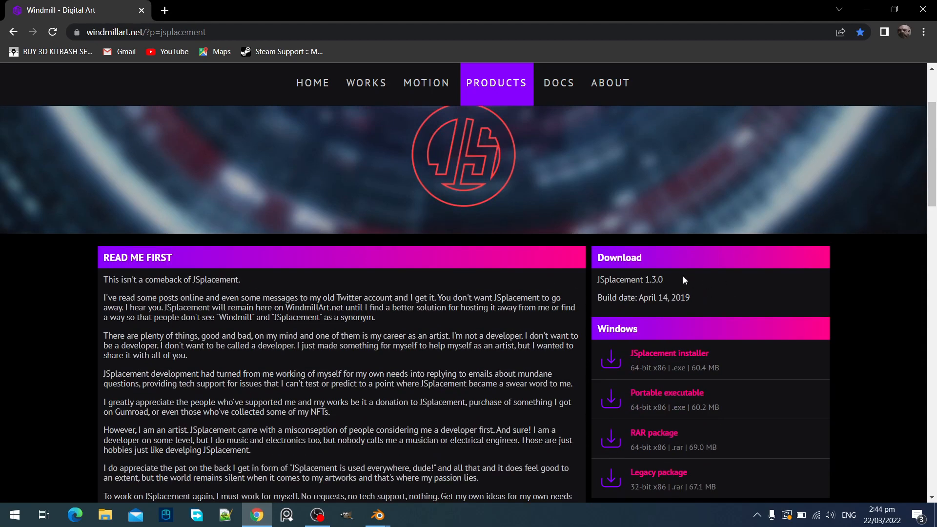
{"action": "left_click", "coordinate": [923, 9]}
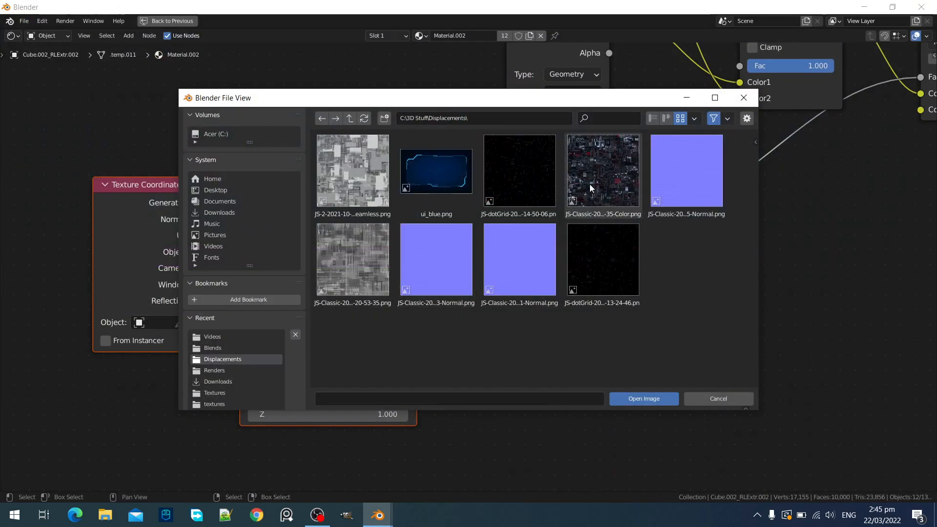
{"action": "scroll", "coordinate": [838, 200], "scroll_direction": "down", "scroll_amount": 3}
{"action": "middle_click_drag", "start_coordinate": [853, 188], "coordinate": [824, 228]}
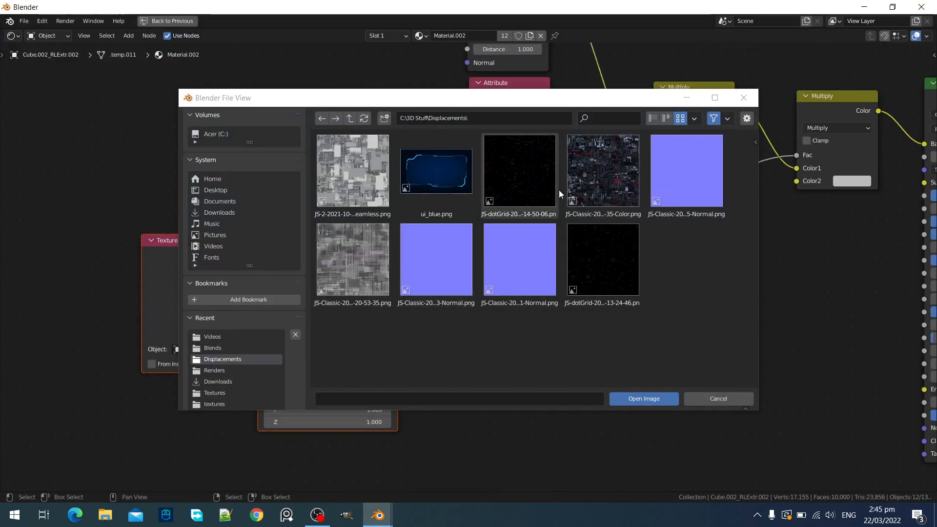
{"action": "double_click", "coordinate": [614, 175]}
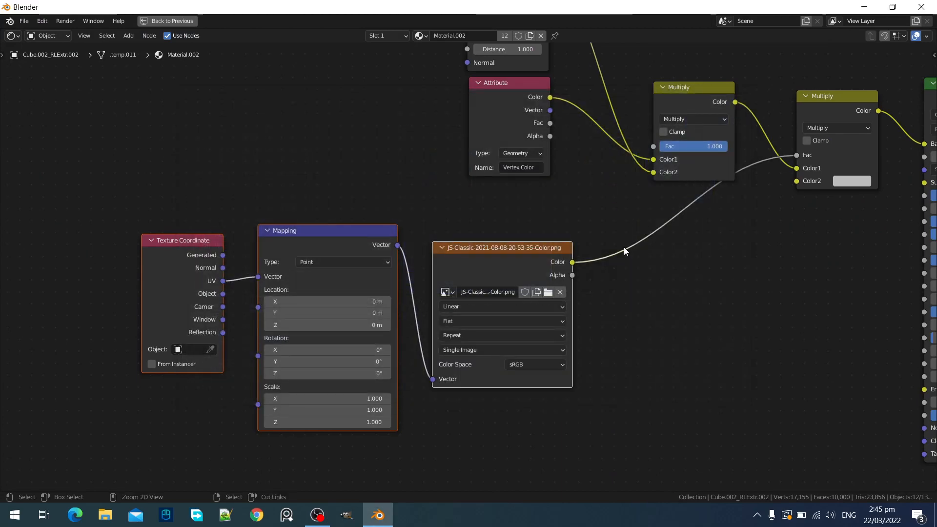
{"action": "key", "text": "ctrl+space"}
{"action": "scroll", "coordinate": [231, 413], "scroll_direction": "up", "scroll_amount": 1}
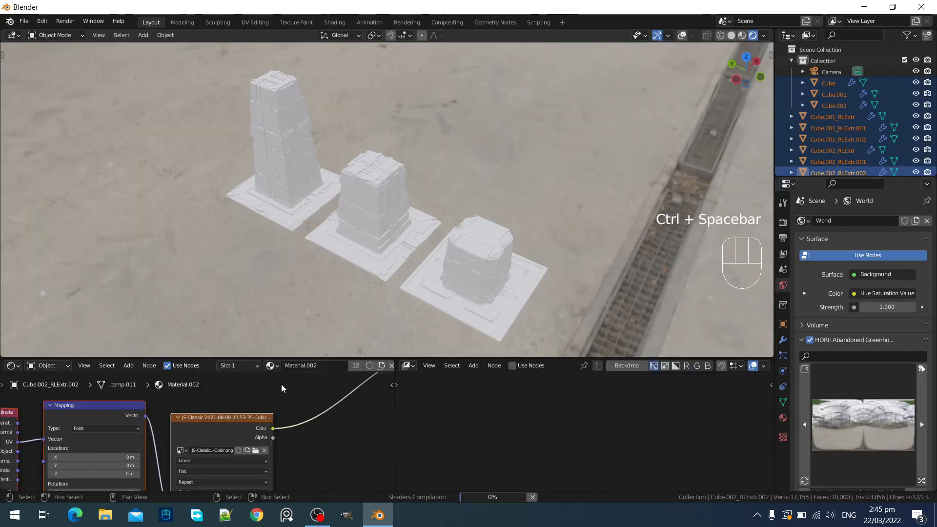
{"action": "scroll", "coordinate": [412, 295], "scroll_direction": "up", "scroll_amount": 4}
{"action": "scroll", "coordinate": [411, 291], "scroll_direction": "down", "scroll_amount": 2}
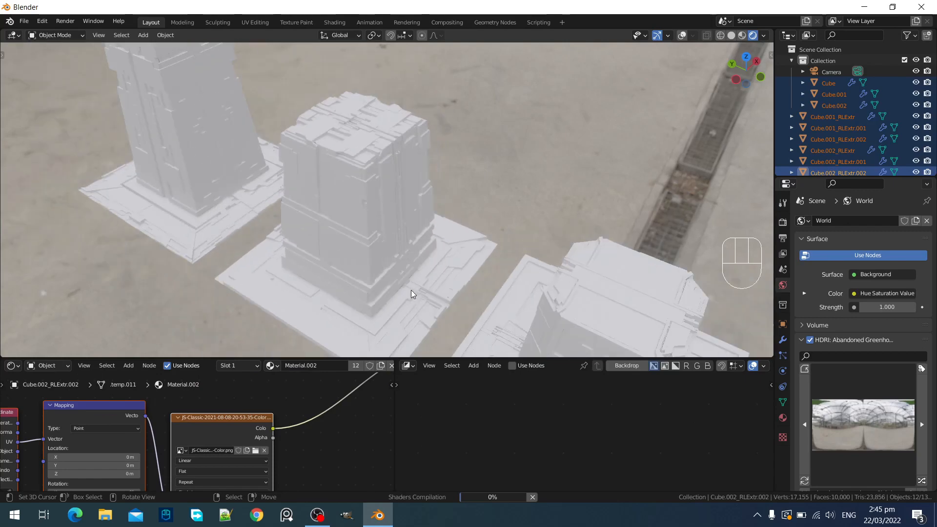
{"action": "scroll", "coordinate": [411, 290], "scroll_direction": "down", "scroll_amount": 2}
{"action": "scroll", "coordinate": [411, 288], "scroll_direction": "up", "scroll_amount": 2}
{"action": "middle_click_drag", "start_coordinate": [412, 288], "coordinate": [443, 259]}
Reroute the image texture's Color output from the second Multiply node's Fac input to its Color2 input
{"action": "key", "text": "ctrl+space"}
{"action": "scroll", "coordinate": [613, 318], "scroll_direction": "down", "scroll_amount": 4}
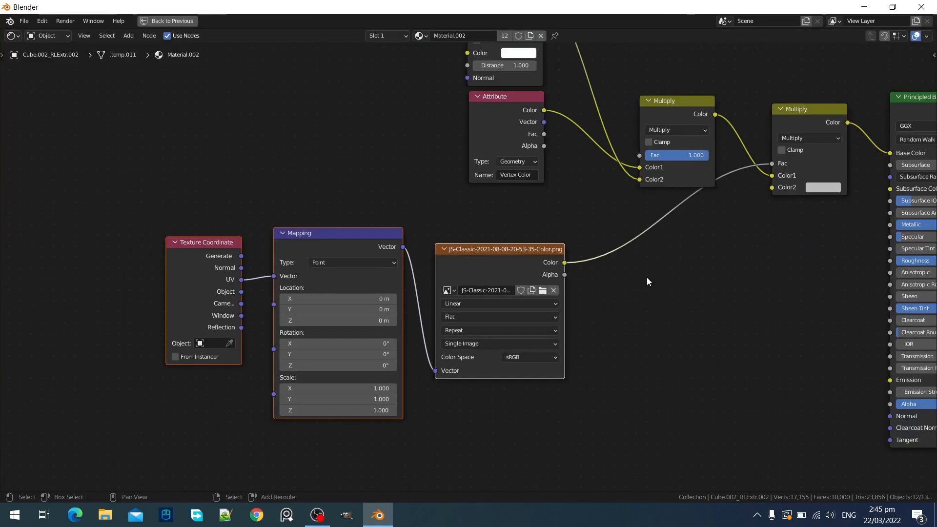
{"action": "key", "text": "shift+a"}
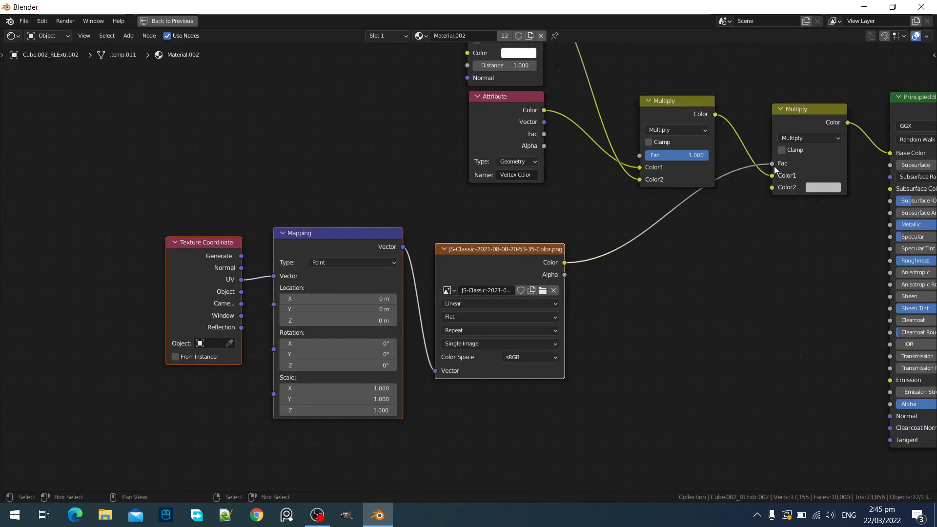
{"action": "left_click_drag", "start_coordinate": [775, 166], "coordinate": [772, 189]}
Insert a ColorRamp node between the image texture and the second Multiply node's Color2 input, and view the towers
{"action": "key", "text": "shift+a"}
{"action": "mouse_move", "coordinate": [582, 304]}
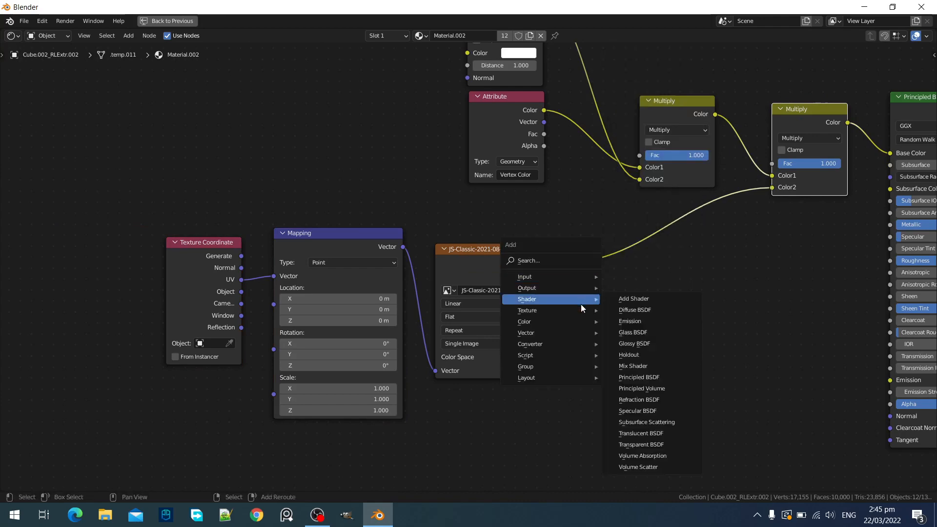
{"action": "mouse_move", "coordinate": [581, 344]}
{"action": "left_click", "coordinate": [649, 203]}
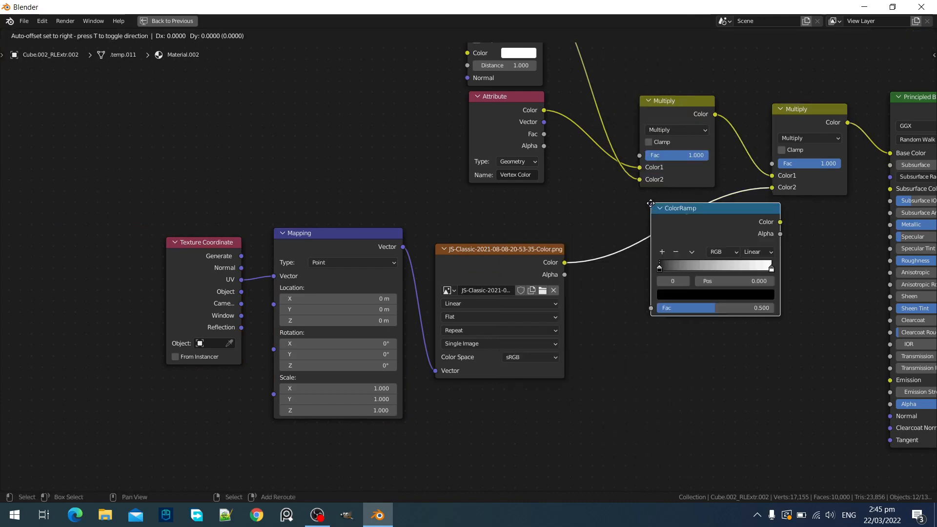
{"action": "left_click", "coordinate": [586, 227]}
{"action": "key", "text": "ctrl+space"}
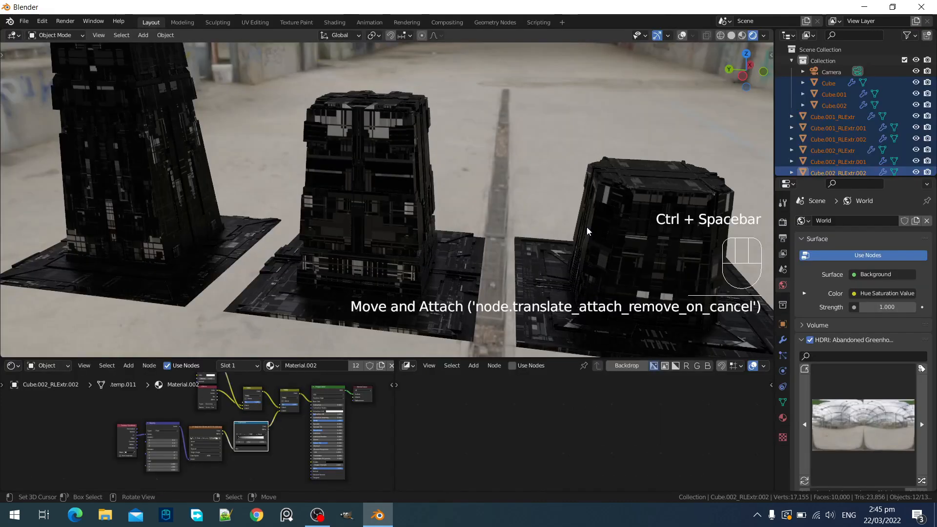
{"action": "scroll", "coordinate": [580, 225], "scroll_direction": "down", "scroll_amount": 3}
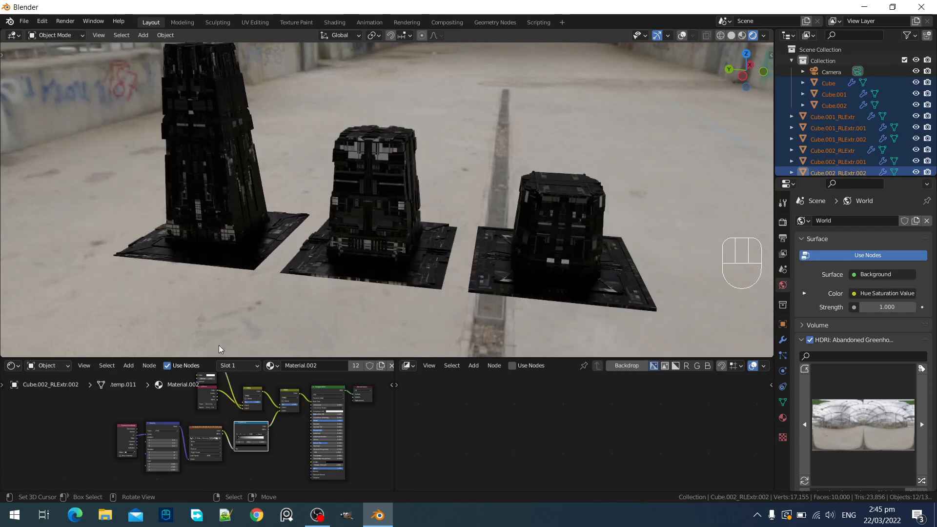
Move the ColorRamp's white stop to 0.073 and set its interpolation to Constant
{"action": "scroll", "coordinate": [219, 344], "scroll_direction": "up", "scroll_amount": 3}
{"action": "scroll", "coordinate": [253, 436], "scroll_direction": "up", "scroll_amount": 4}
{"action": "scroll", "coordinate": [253, 435], "scroll_direction": "up", "scroll_amount": 2}
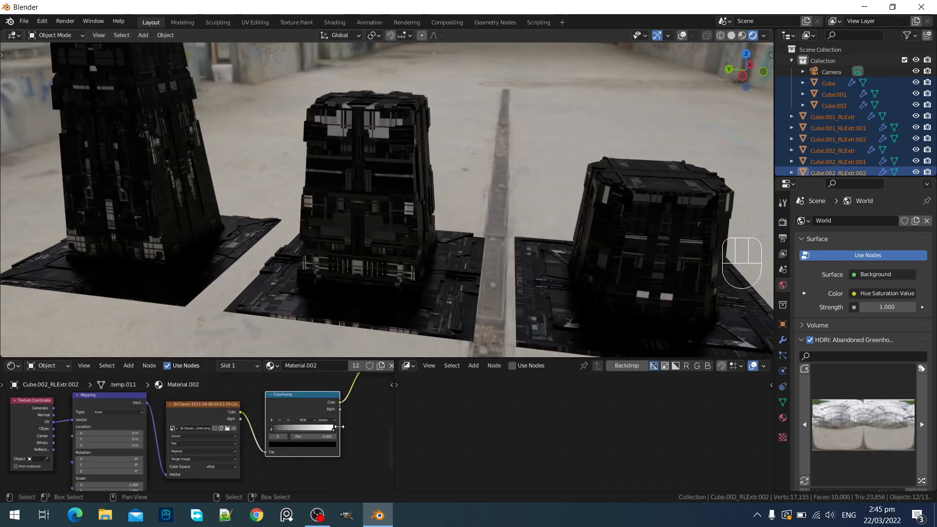
{"action": "left_click_drag", "start_coordinate": [335, 428], "coordinate": [261, 432]}
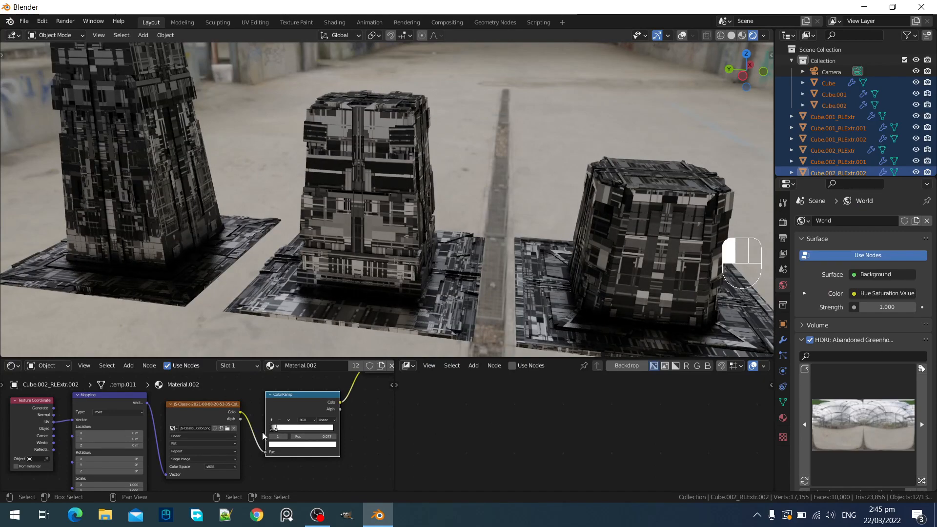
{"action": "scroll", "coordinate": [346, 430], "scroll_direction": "up", "scroll_amount": 2}
{"action": "scroll", "coordinate": [345, 430], "scroll_direction": "up", "scroll_amount": 2}
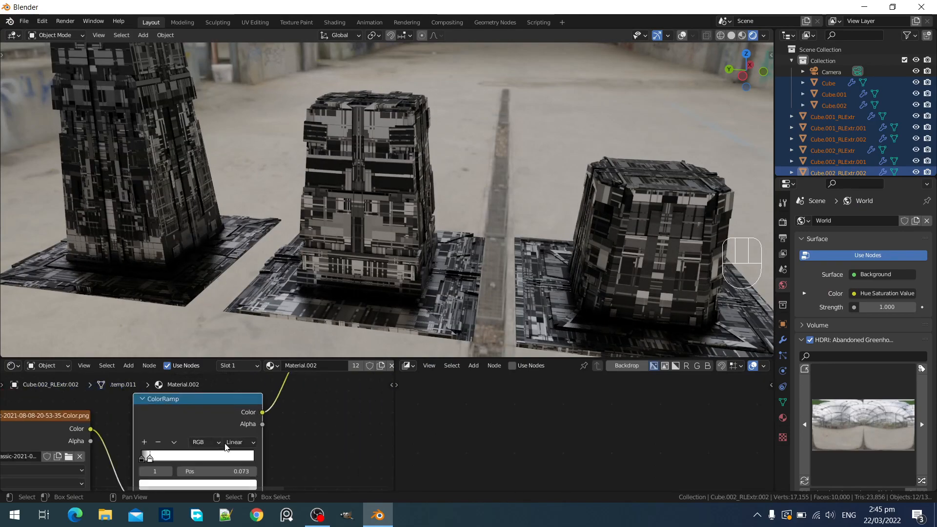
{"action": "left_click", "coordinate": [239, 442]}
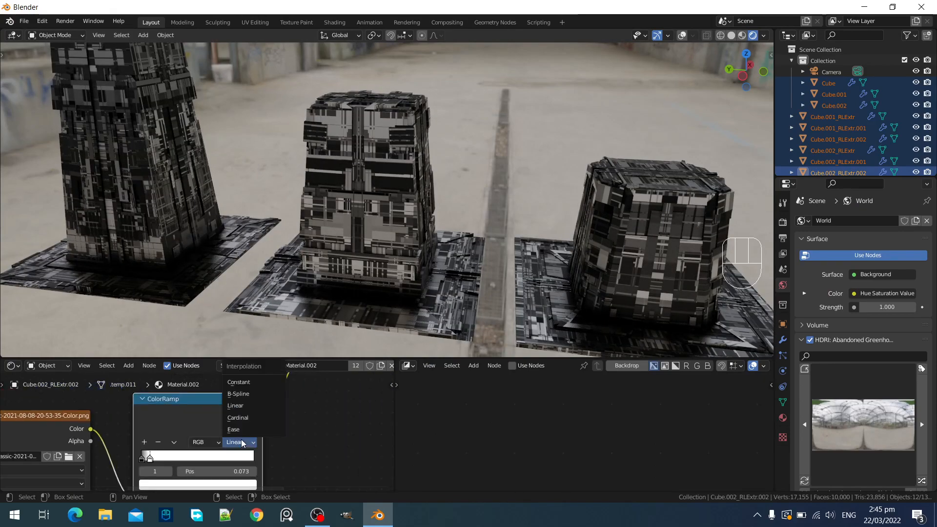
{"action": "left_click", "coordinate": [246, 388]}
{"action": "scroll", "coordinate": [293, 426], "scroll_direction": "down", "scroll_amount": 2}
{"action": "scroll", "coordinate": [186, 441], "scroll_direction": "up", "scroll_amount": 2}
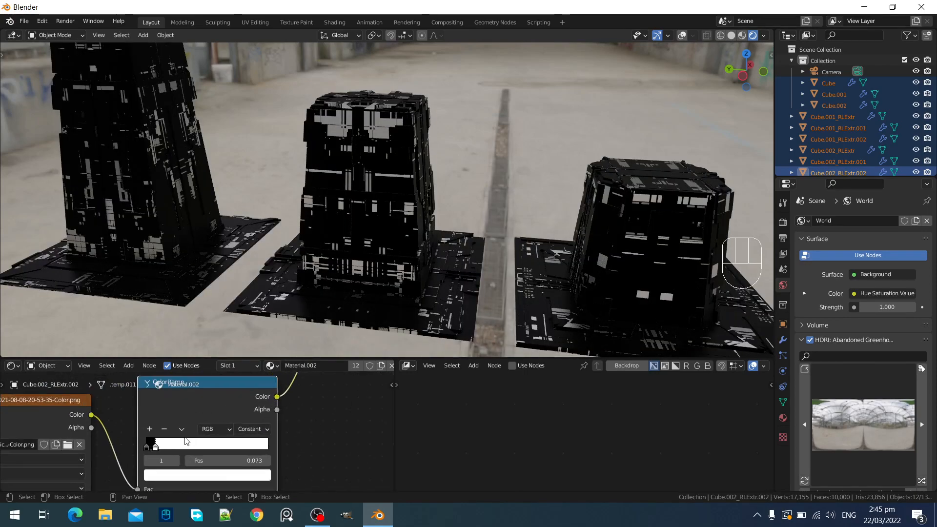
Invert the ColorRamp by moving the white stop to the start of the gradient and the black stop to 0.117
{"action": "left_click_drag", "start_coordinate": [149, 447], "coordinate": [199, 449]}
{"action": "scroll", "coordinate": [199, 448], "scroll_direction": "up", "scroll_amount": 2}
{"action": "left_click", "coordinate": [227, 442]}
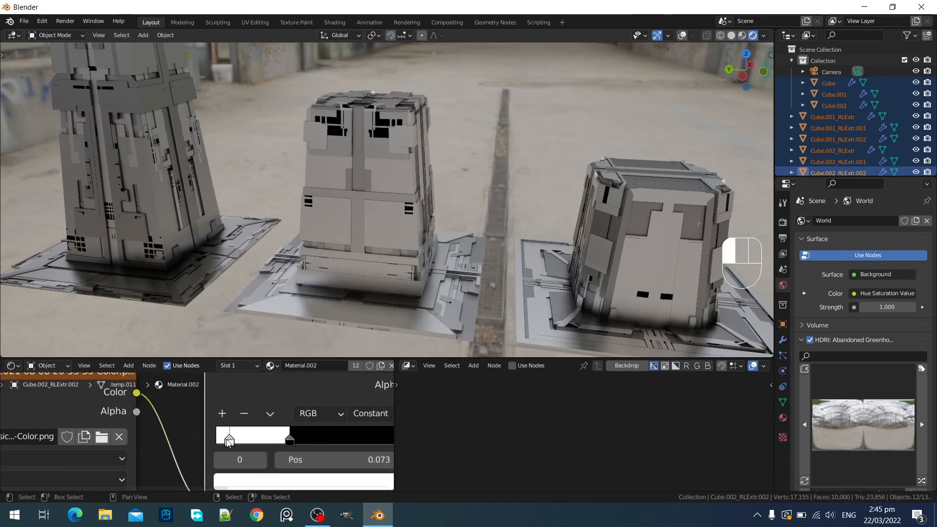
{"action": "left_click_drag", "start_coordinate": [283, 443], "coordinate": [231, 443]}
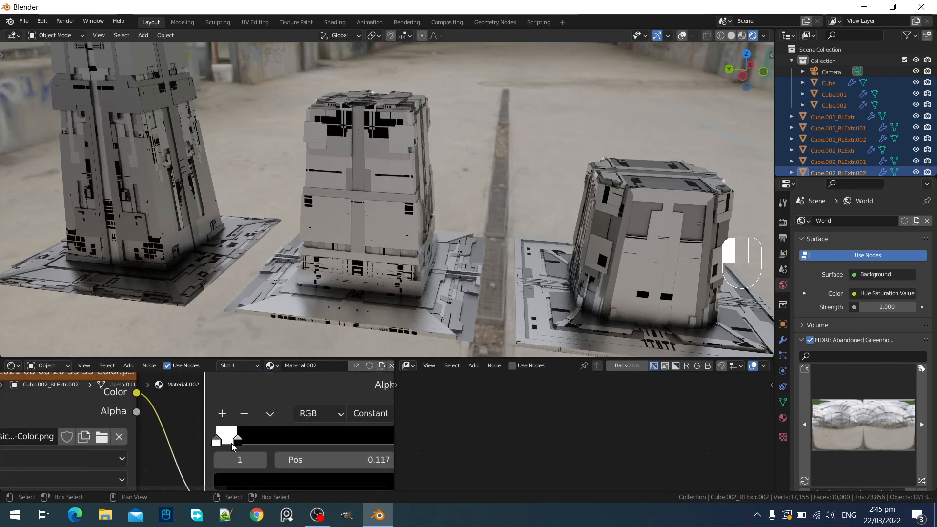
{"action": "scroll", "coordinate": [426, 189], "scroll_direction": "down", "scroll_amount": 6}
{"action": "middle_click_drag", "start_coordinate": [425, 189], "coordinate": [460, 168]}
{"action": "scroll", "coordinate": [461, 168], "scroll_direction": "up", "scroll_amount": 2}
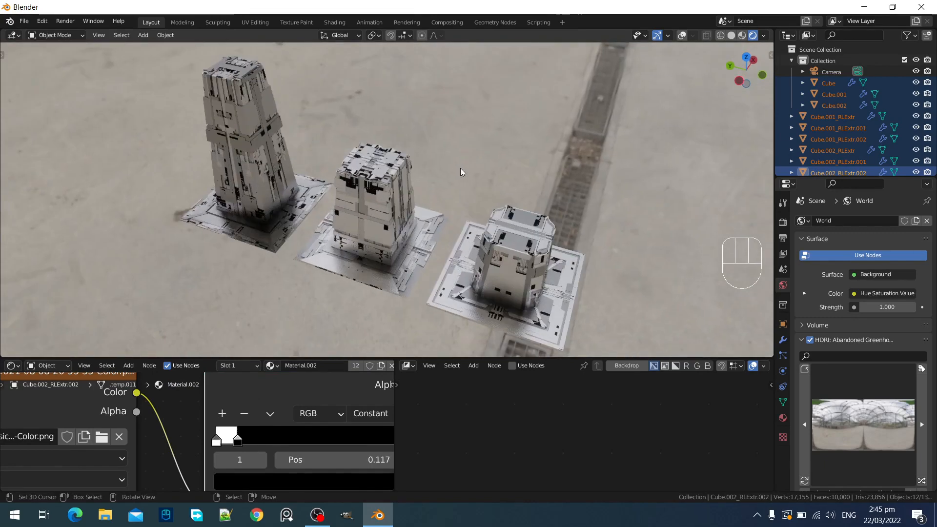
Lighten the ColorRamp's black stop to a mid grey and inspect the panel details on the towers
{"action": "left_click", "coordinate": [266, 476]}
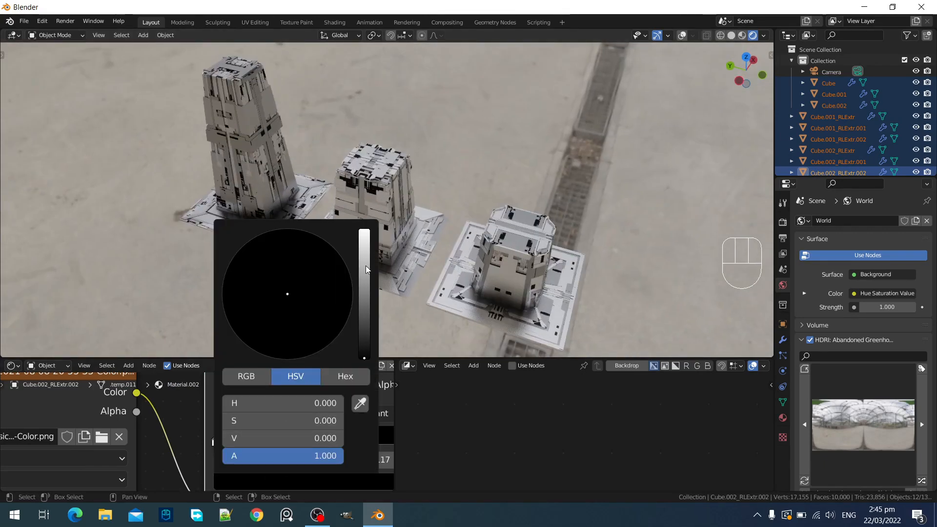
{"action": "left_click_drag", "start_coordinate": [365, 266], "coordinate": [364, 289]}
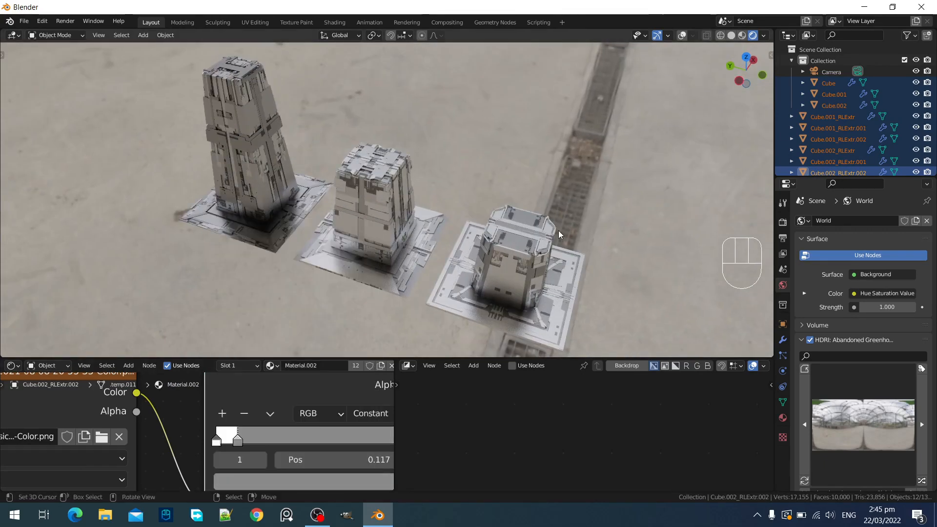
{"action": "middle_click_drag", "start_coordinate": [559, 231], "coordinate": [511, 265]}
{"action": "scroll", "coordinate": [554, 209], "scroll_direction": "up", "scroll_amount": 1}
{"action": "middle_click_drag", "start_coordinate": [156, 462], "coordinate": [275, 420]}
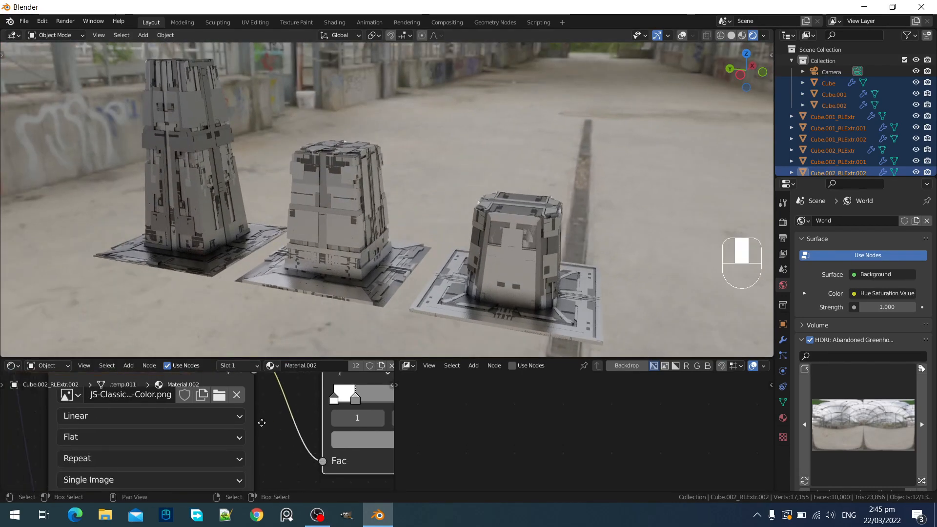
{"action": "middle_click_drag", "start_coordinate": [493, 263], "coordinate": [493, 274]}
{"action": "scroll", "coordinate": [478, 269], "scroll_direction": "up", "scroll_amount": 5}
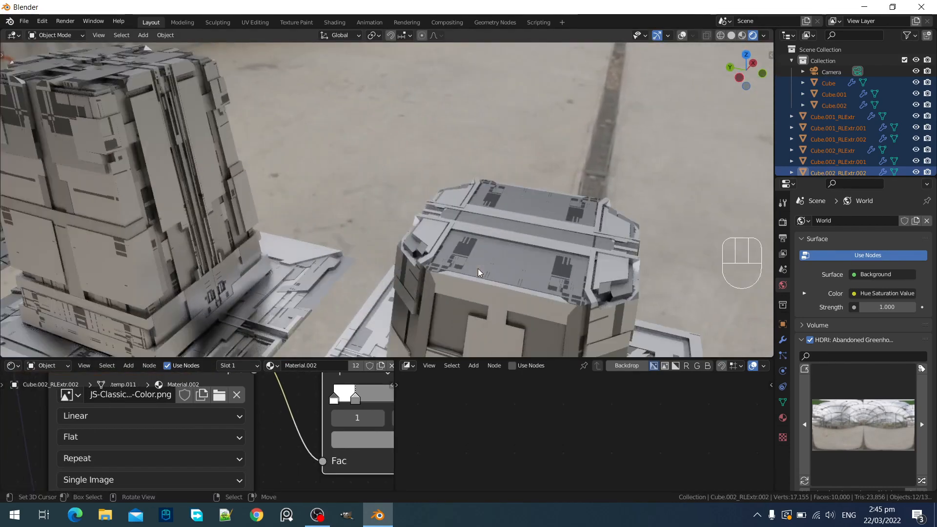
Turn off proportional editing and fatten the upright front panel face of the shortest tower by about 0.03 m
{"action": "scroll", "coordinate": [478, 269], "scroll_direction": "down", "scroll_amount": 8}
{"action": "scroll", "coordinate": [478, 269], "scroll_direction": "up", "scroll_amount": 6}
{"action": "scroll", "coordinate": [450, 241], "scroll_direction": "up", "scroll_amount": 2}
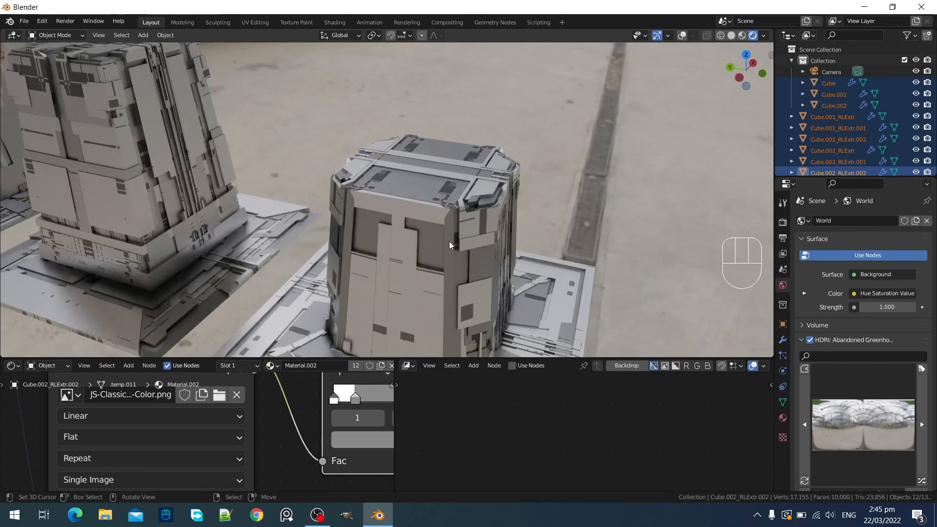
{"action": "left_click", "coordinate": [432, 241]}
{"action": "key", "text": "Tab"}
{"action": "key", "text": "shift+alt+z"}
{"action": "mouse_move", "coordinate": [455, 238]}
{"action": "middle_mouse_down"}
{"action": "mouse_move", "coordinate": [395, 249]}
{"action": "mouse_move", "coordinate": [337, 235]}
{"action": "mouse_move", "coordinate": [440, 231]}
{"action": "middle_mouse_up"}
{"action": "scroll", "coordinate": [440, 231], "scroll_direction": "up", "scroll_amount": 3}
{"action": "key", "text": "3"}
{"action": "left_click", "coordinate": [400, 209]}
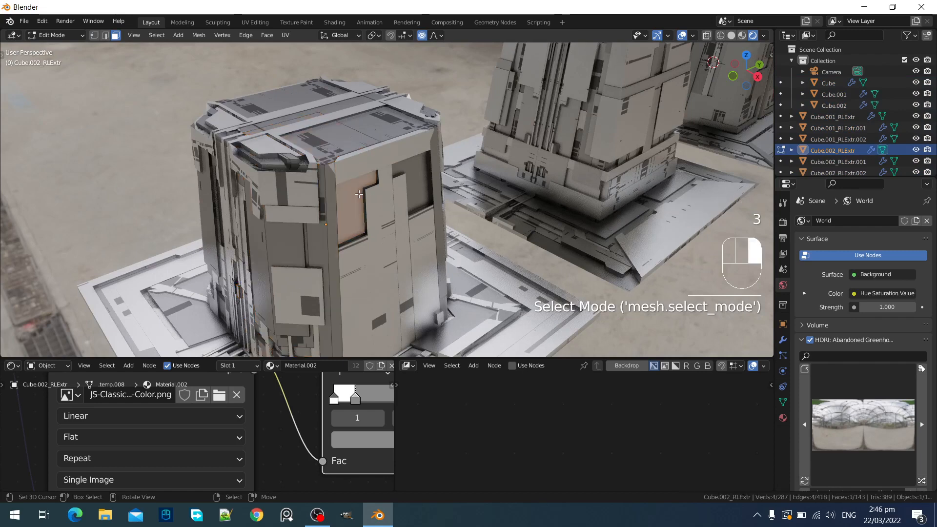
{"action": "key", "text": "o"}
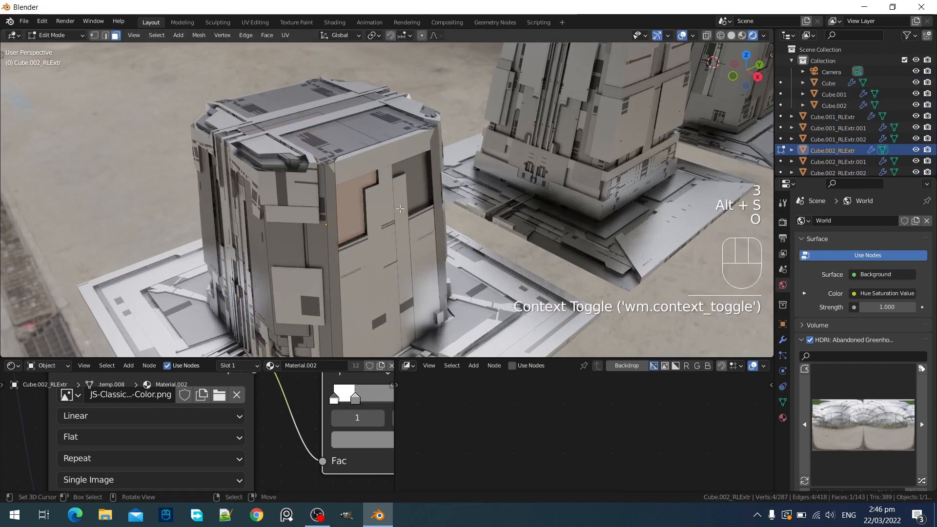
{"action": "key", "text": "alt+s"}
{"action": "key", "text": "shift"}
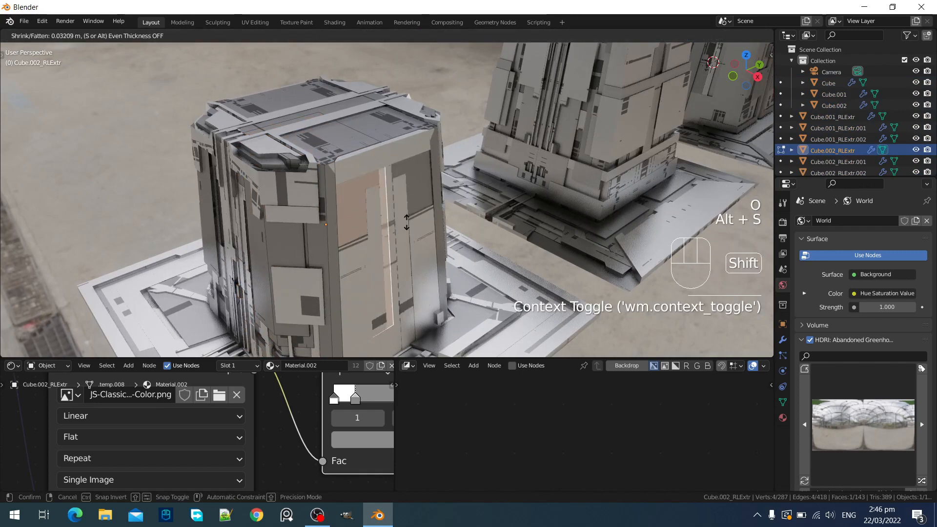
{"action": "left_click", "coordinate": [405, 220]}
{"action": "key", "text": "Tab"}
Fine-tune the offset of the same front panel face with another Shrink/Fatten and deselect all objects
{"action": "scroll", "coordinate": [407, 224], "scroll_direction": "down", "scroll_amount": 5}
{"action": "middle_click_drag", "start_coordinate": [407, 223], "coordinate": [575, 205]}
{"action": "scroll", "coordinate": [458, 217], "scroll_direction": "up", "scroll_amount": 5}
{"action": "key", "text": "Tab"}
{"action": "key", "text": "alt+s"}
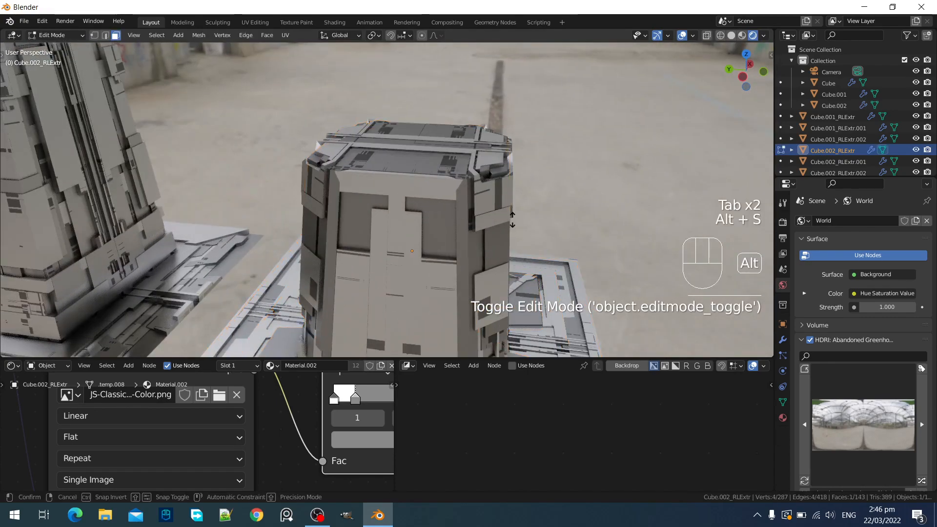
{"action": "key", "text": "shift"}
{"action": "left_click", "coordinate": [514, 215]}
{"action": "key", "text": "Tab"}
{"action": "scroll", "coordinate": [511, 220], "scroll_direction": "down", "scroll_amount": 4}
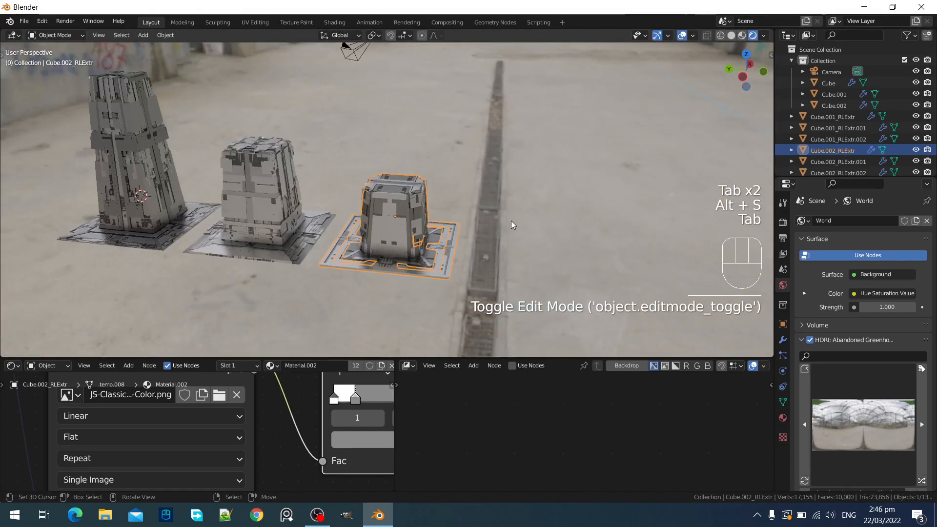
{"action": "scroll", "coordinate": [488, 227], "scroll_direction": "up", "scroll_amount": 2}
{"action": "key", "text": "alt+a"}
{"action": "middle_click_drag", "start_coordinate": [459, 227], "coordinate": [514, 248], "text": "shift"}
{"action": "scroll", "coordinate": [174, 428], "scroll_direction": "down", "scroll_amount": 4}
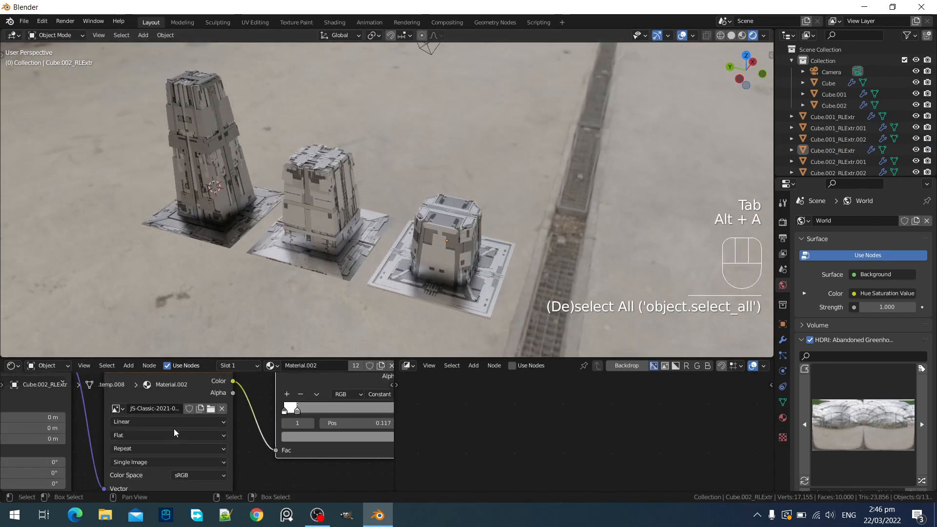
Set the Mapping node's scale to 0.5 on all three axes
{"action": "scroll", "coordinate": [212, 439], "scroll_direction": "up", "scroll_amount": 5}
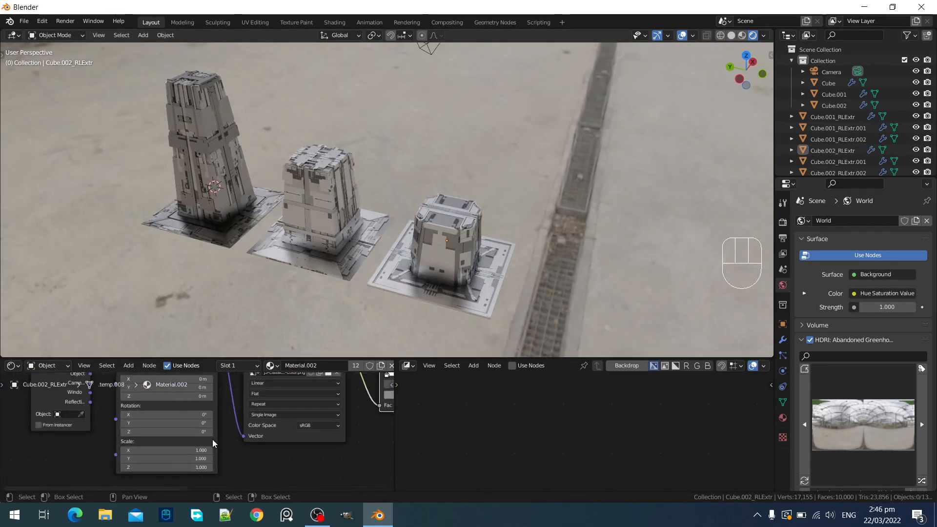
{"action": "key", "text": "ctrl+space"}
{"action": "key", "text": "ctrl+space"}
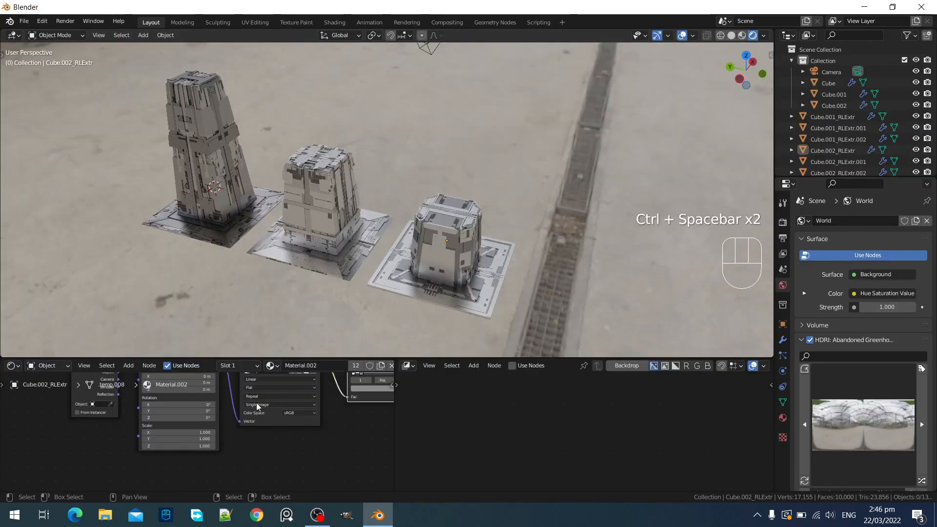
{"action": "scroll", "coordinate": [263, 410], "scroll_direction": "up", "scroll_amount": 4}
{"action": "left_click_drag", "start_coordinate": [259, 420], "coordinate": [258, 443], "text": "shift"}
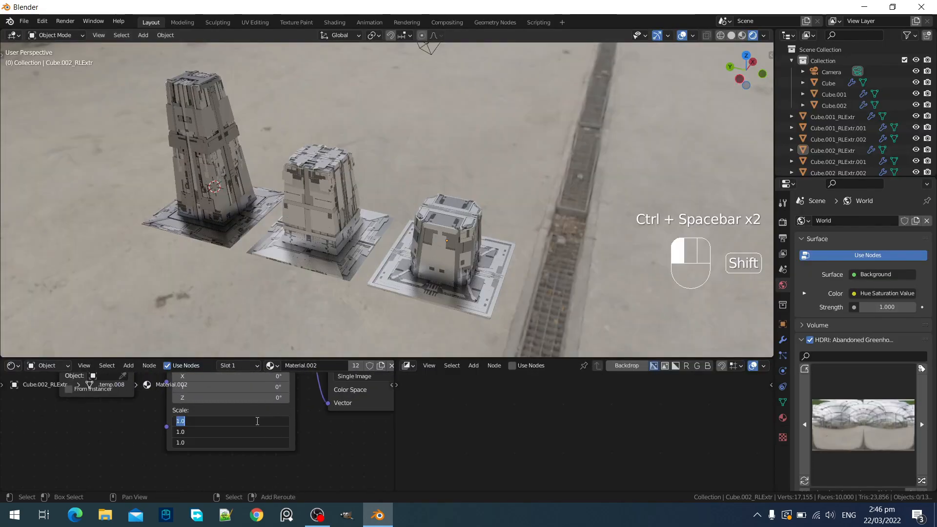
{"action": "type", "text": "0.5"}
{"action": "key", "text": "Return"}
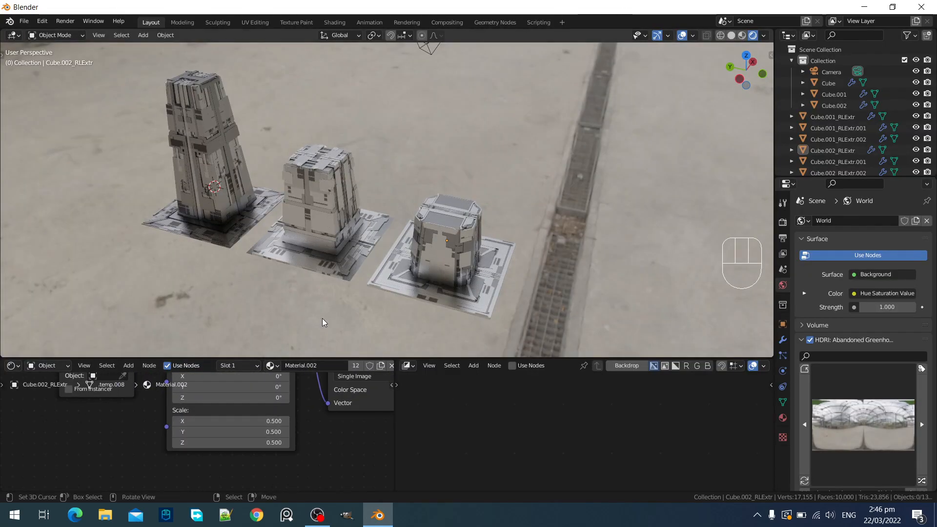
Set the Mapping node's X, Y and Z scale to 2 and check the panel pattern on the towers
{"action": "left_click_drag", "start_coordinate": [259, 421], "coordinate": [261, 442]}
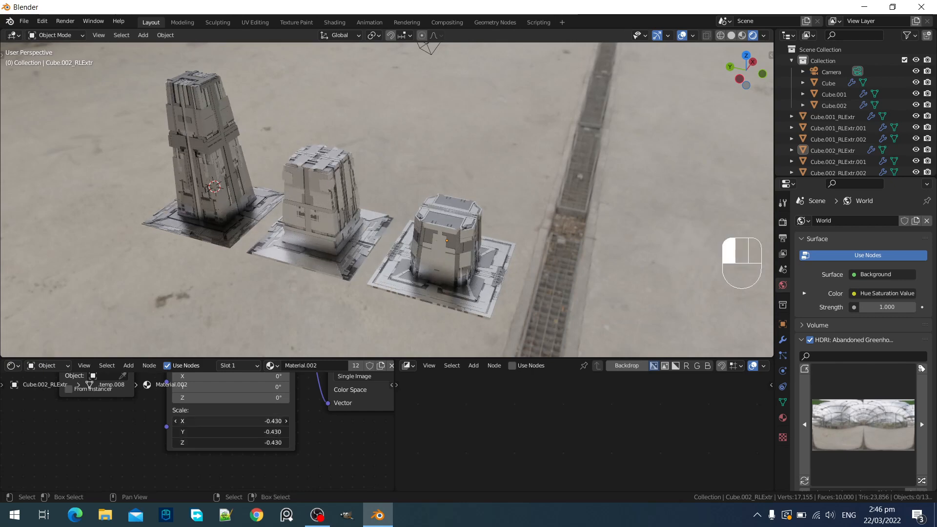
{"action": "type", "text": "2"}
{"action": "key", "text": "Return"}
{"action": "scroll", "coordinate": [426, 263], "scroll_direction": "up", "scroll_amount": 5}
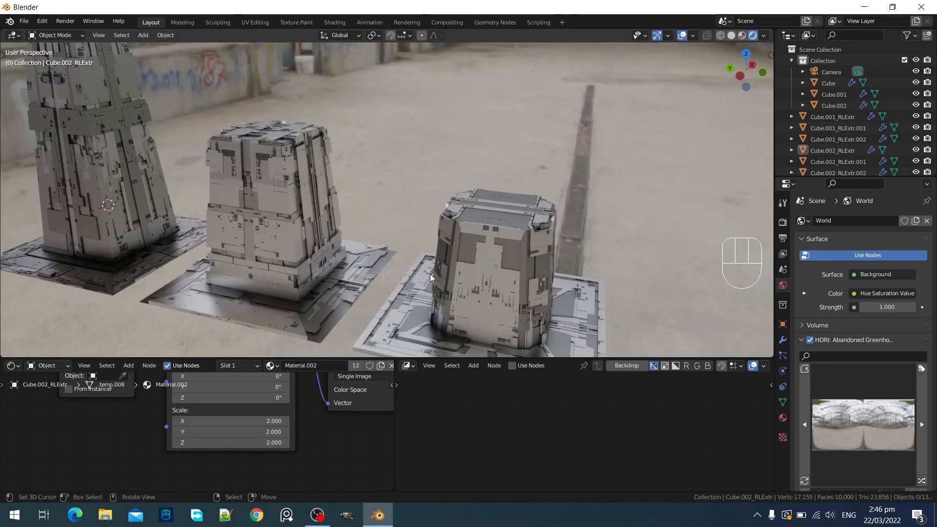
Set the Mapping node's X, Y and Z scale to 1.5
{"action": "left_click_drag", "start_coordinate": [252, 423], "coordinate": [251, 442]}
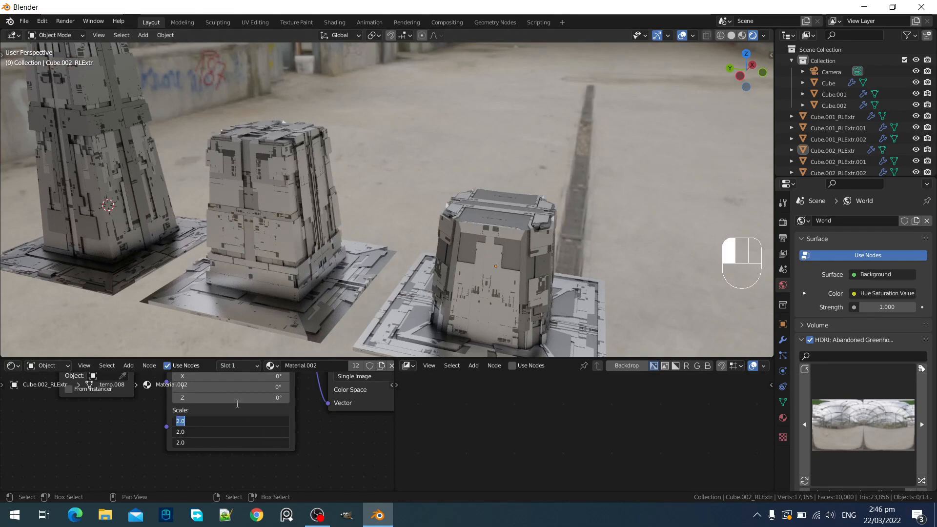
{"action": "type", "text": "1.5"}
{"action": "key", "text": "Return"}
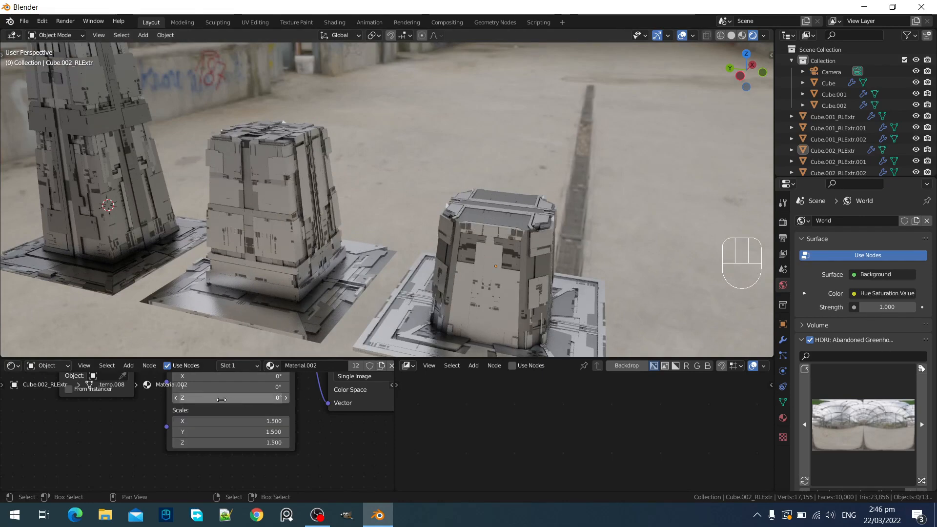
Move the ColorRamp's grey stop to 0.069 and view the towers from a lower angle
{"action": "scroll", "coordinate": [236, 409], "scroll_direction": "down", "scroll_amount": 5}
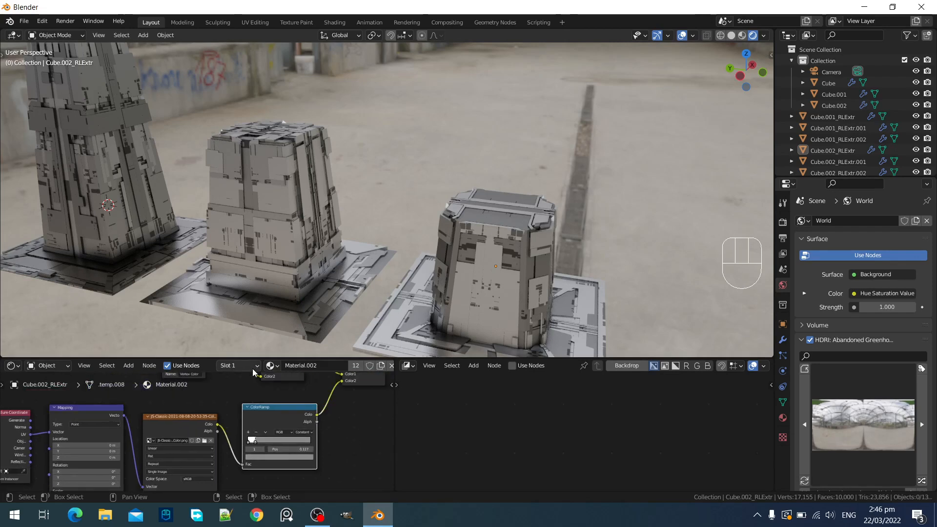
{"action": "scroll", "coordinate": [253, 429], "scroll_direction": "up", "scroll_amount": 2}
{"action": "mouse_move", "coordinate": [276, 446]}
{"action": "left_mouse_down"}
{"action": "mouse_move", "coordinate": [303, 448]}
{"action": "mouse_move", "coordinate": [274, 454]}
{"action": "left_mouse_up"}
{"action": "middle_click_drag", "start_coordinate": [488, 195], "coordinate": [539, 212]}
Try the moonless_golf and kloppenheim_04 HDRIs as the world environment
{"action": "left_click", "coordinate": [839, 410]}
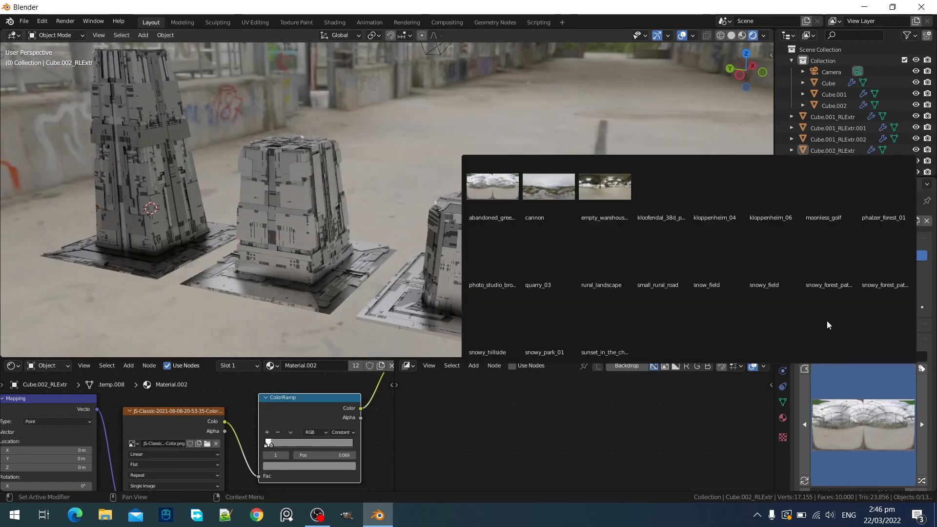
{"action": "left_click", "coordinate": [822, 198]}
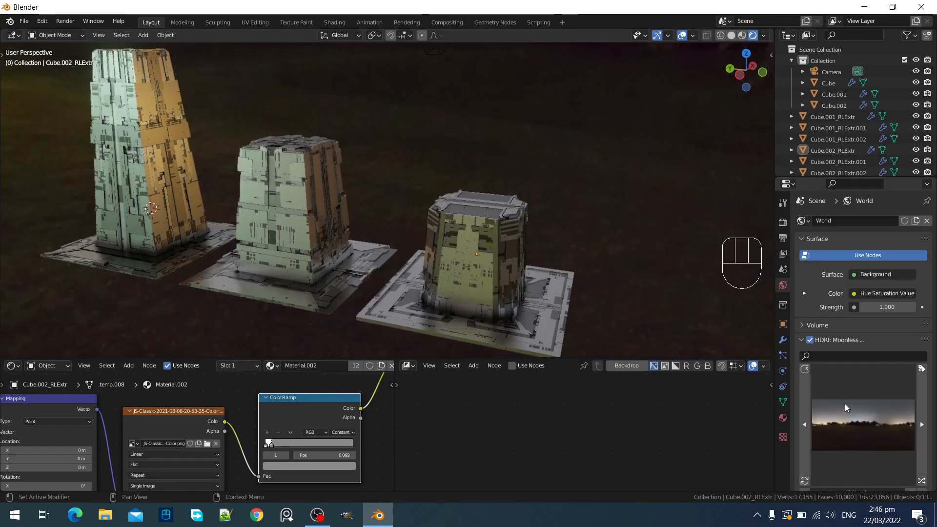
{"action": "left_click", "coordinate": [853, 421]}
{"action": "left_click", "coordinate": [731, 213]}
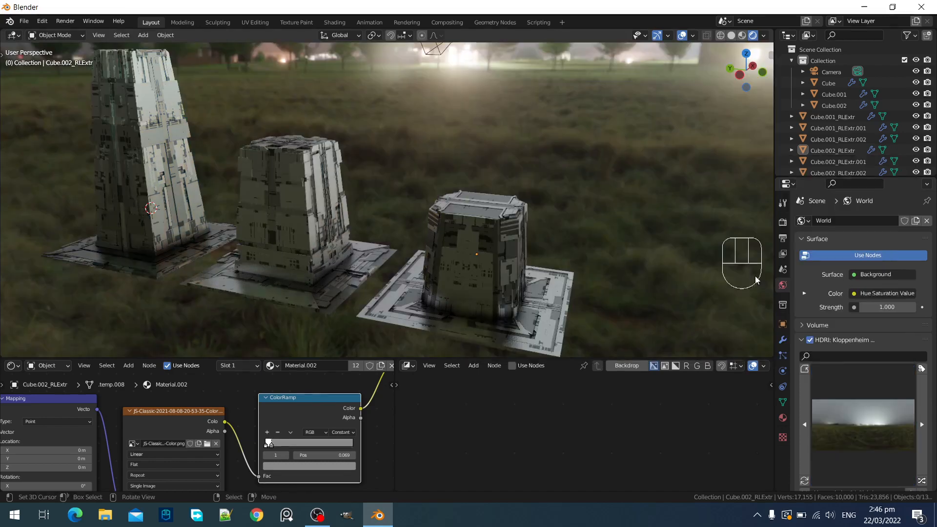
Try the phalzer_forest_01 HDRI as the environment and restore the Abandoned Greenhouse one
{"action": "left_click", "coordinate": [860, 421]}
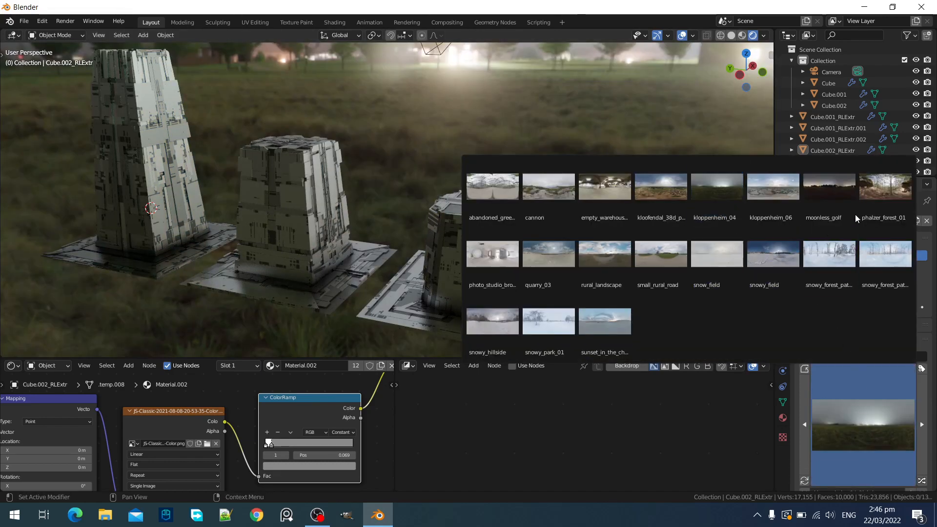
{"action": "left_click", "coordinate": [880, 198]}
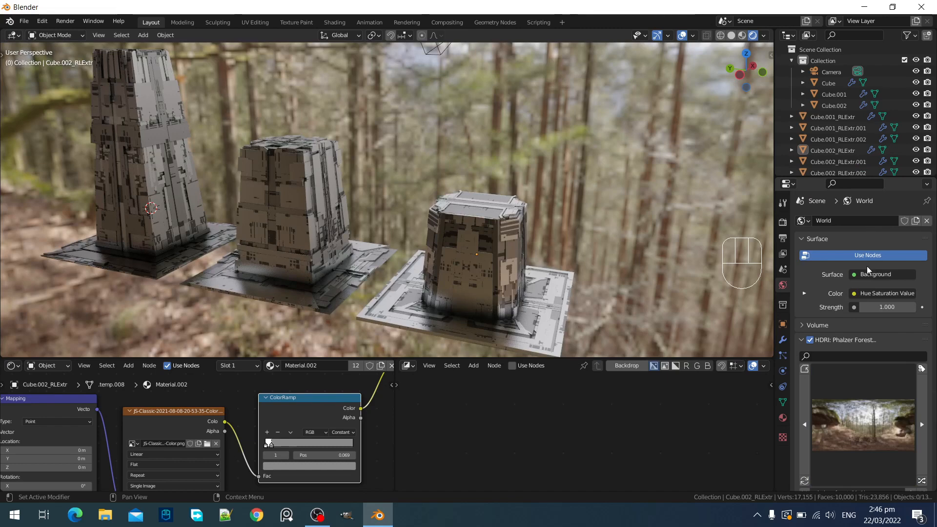
{"action": "left_click", "coordinate": [874, 410]}
{"action": "left_click", "coordinate": [511, 205]}
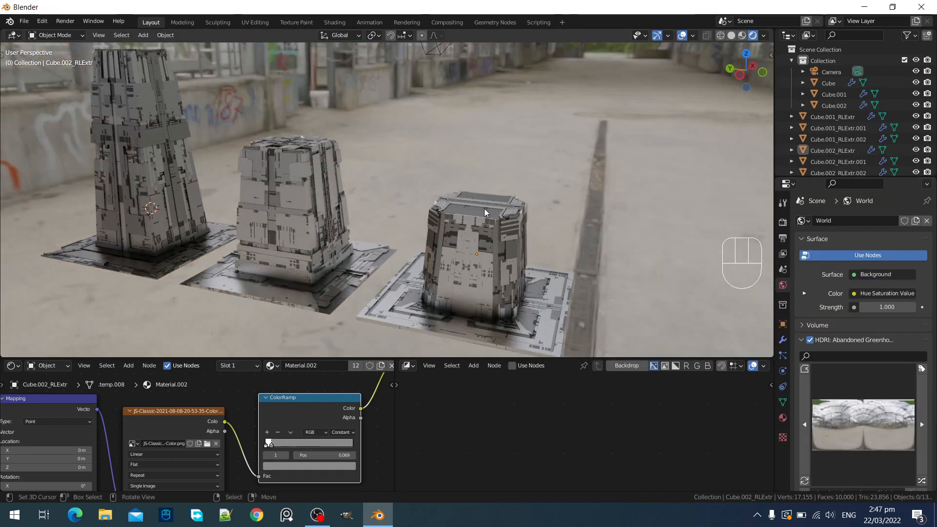
Return the Mapping node's scale to 1 on all three axes
{"action": "scroll", "coordinate": [232, 447], "scroll_direction": "down", "scroll_amount": 2}
{"action": "middle_click_drag", "start_coordinate": [229, 442], "coordinate": [275, 353]}
{"action": "scroll", "coordinate": [214, 440], "scroll_direction": "up", "scroll_amount": 3}
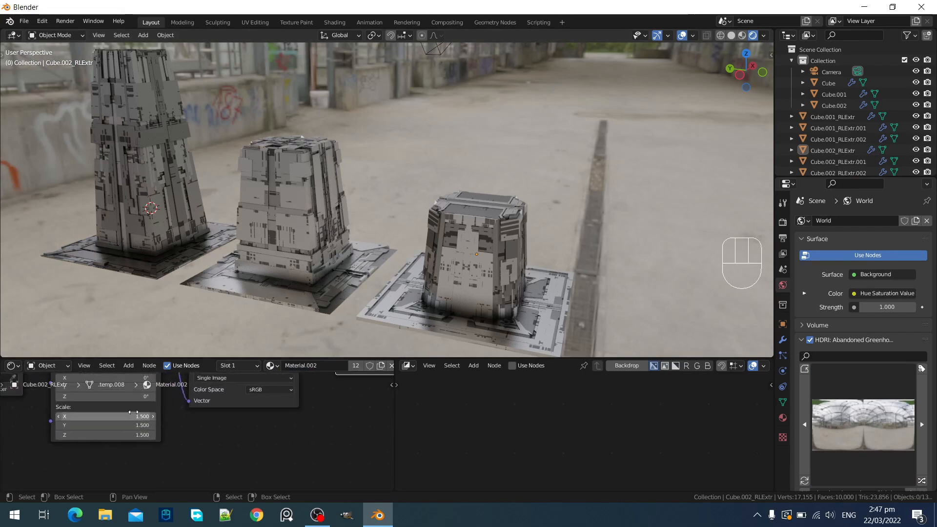
{"action": "left_click_drag", "start_coordinate": [133, 413], "coordinate": [134, 413]}
{"action": "type", "text": "1"}
{"action": "key", "text": "Return"}
Shift the texture on the towers by setting the Mapping node's X location to 0.08 m
{"action": "scroll", "coordinate": [197, 440], "scroll_direction": "down", "scroll_amount": 2}
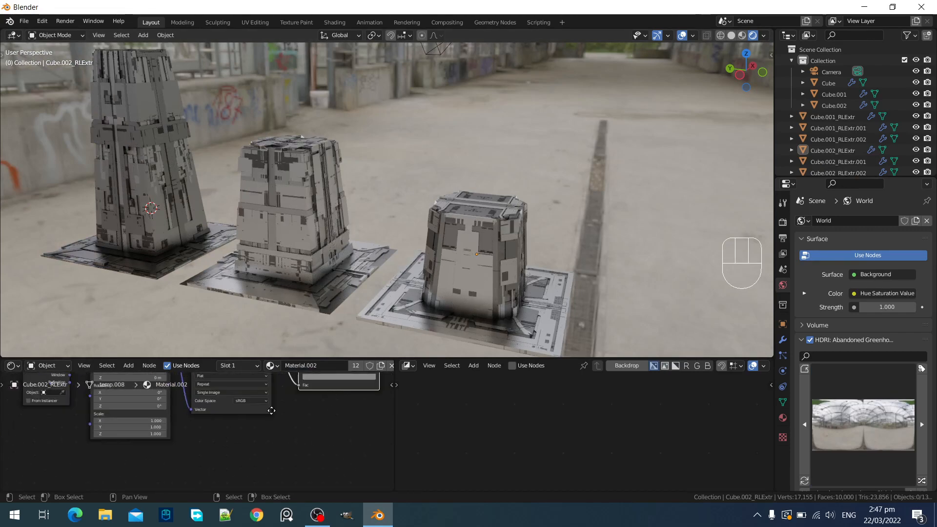
{"action": "scroll", "coordinate": [127, 442], "scroll_direction": "up", "scroll_amount": 2}
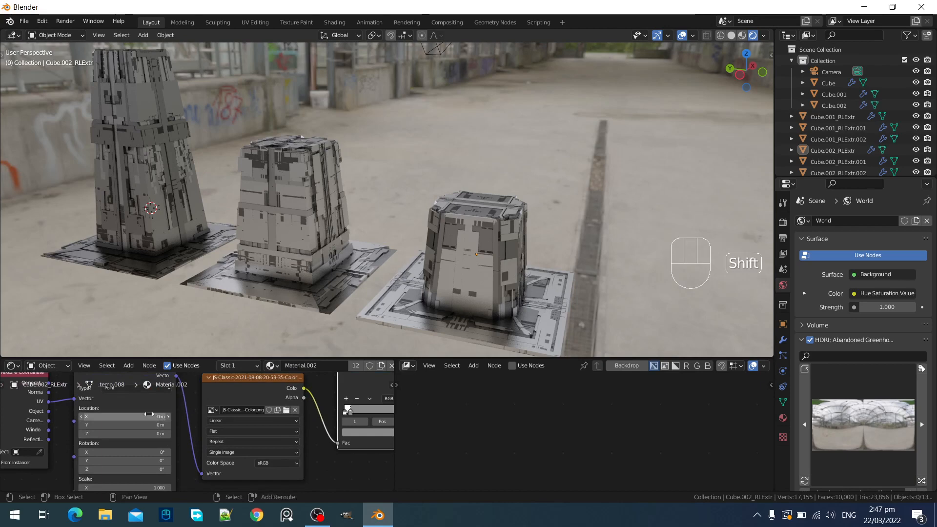
{"action": "mouse_move", "coordinate": [157, 417]}
{"action": "left_mouse_down", "text": "shift"}
{"action": "mouse_move", "coordinate": [171, 417]}
{"action": "mouse_move", "coordinate": [153, 416]}
{"action": "left_mouse_up", "text": "shift"}
{"action": "right_click", "coordinate": [149, 413]}
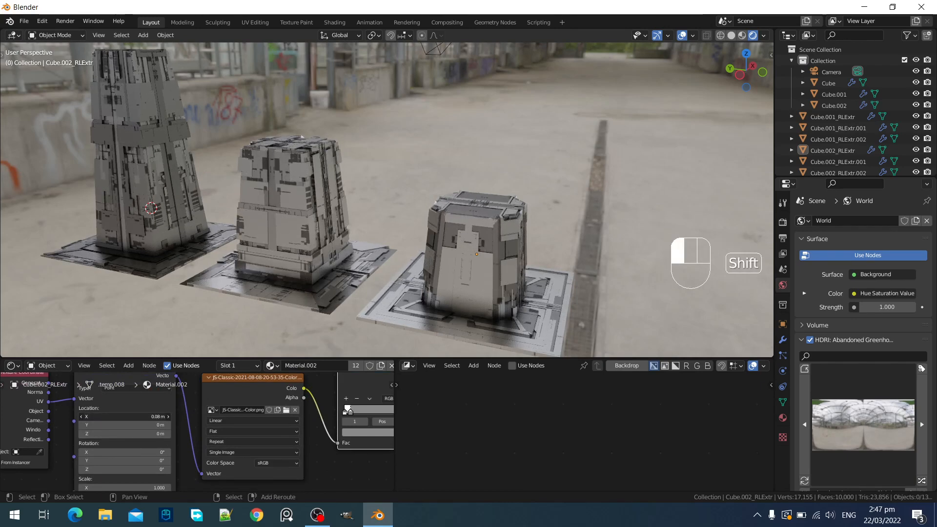
Move the ColorRamp's grey stop to 0.065 and view all three towers
{"action": "middle_click_drag", "start_coordinate": [363, 419], "coordinate": [190, 467]}
{"action": "scroll", "coordinate": [191, 468], "scroll_direction": "up", "scroll_amount": 1}
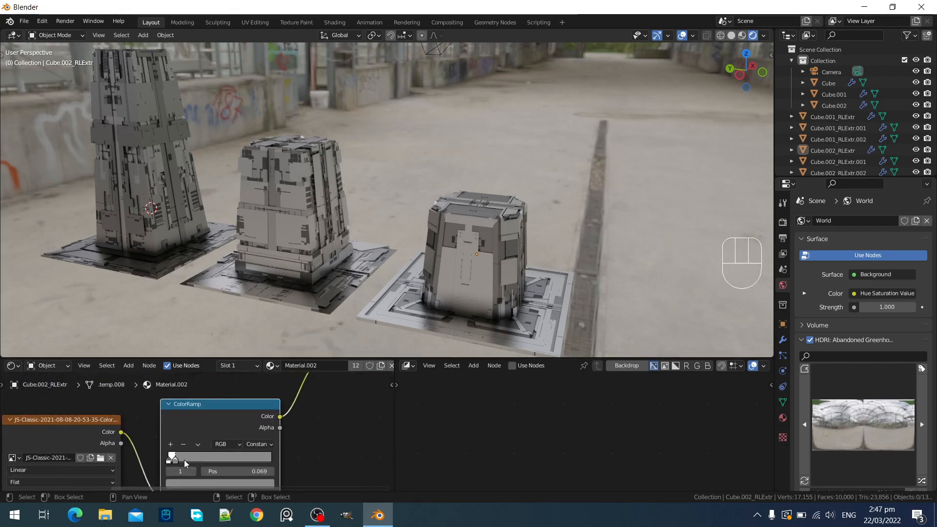
{"action": "mouse_move", "coordinate": [177, 459]}
{"action": "left_mouse_down"}
{"action": "mouse_move", "coordinate": [188, 459]}
{"action": "mouse_move", "coordinate": [177, 459]}
{"action": "left_mouse_up"}
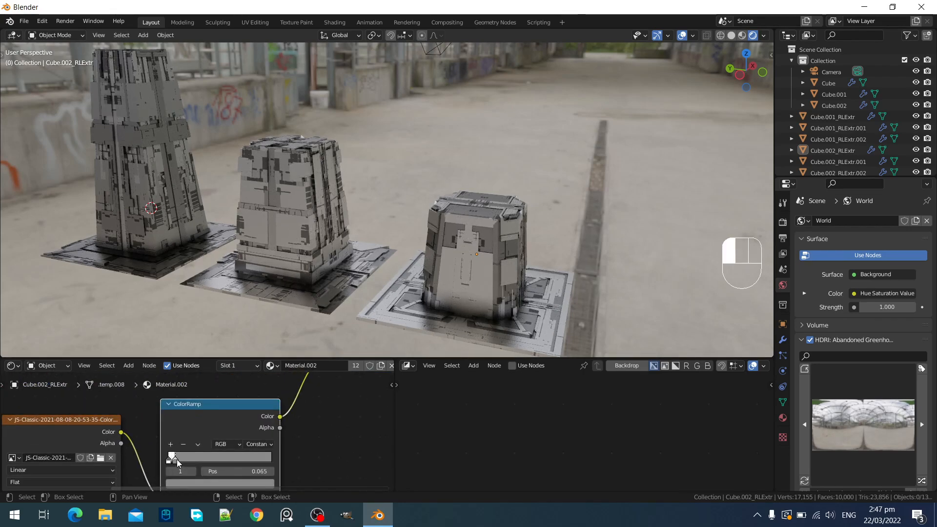
{"action": "middle_click_drag", "start_coordinate": [420, 205], "coordinate": [440, 198]}
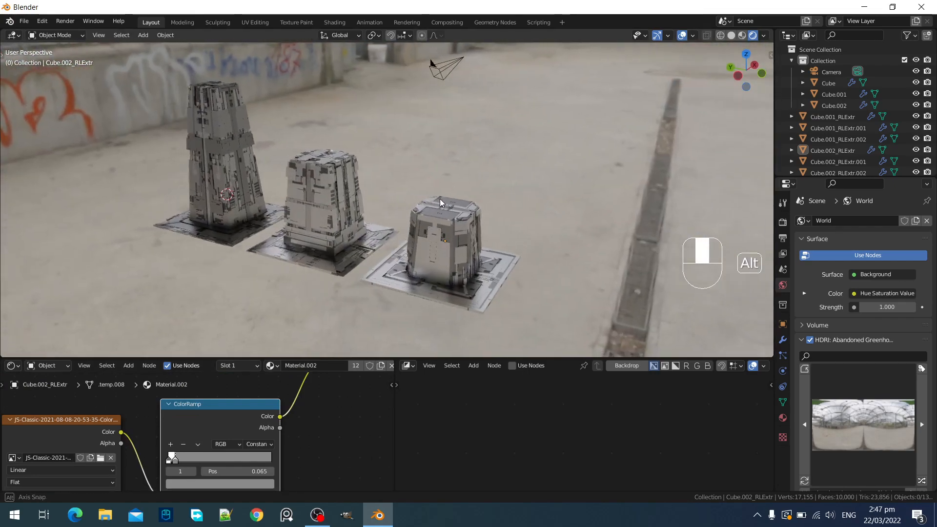
Maximise the node editor and move the Material Output and Principled BSDF nodes farther from the second Multiply node to make room
{"action": "key", "text": "ctrl+space"}
{"action": "scroll", "coordinate": [608, 335], "scroll_direction": "down", "scroll_amount": 3}
{"action": "middle_click_drag", "start_coordinate": [608, 335], "coordinate": [564, 266]}
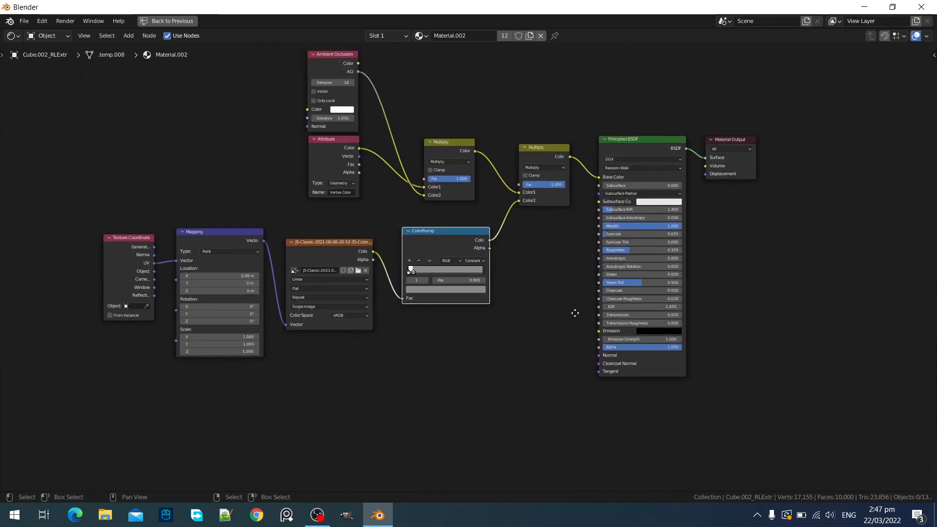
{"action": "left_click_drag", "start_coordinate": [727, 137], "coordinate": [808, 138]}
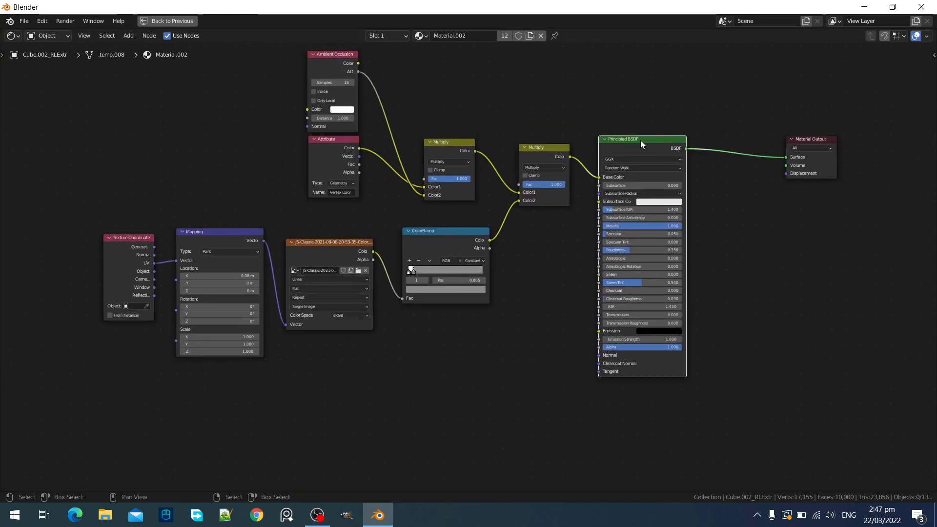
{"action": "left_click_drag", "start_coordinate": [641, 140], "coordinate": [709, 142]}
{"action": "middle_click_drag", "start_coordinate": [506, 290], "coordinate": [548, 263]}
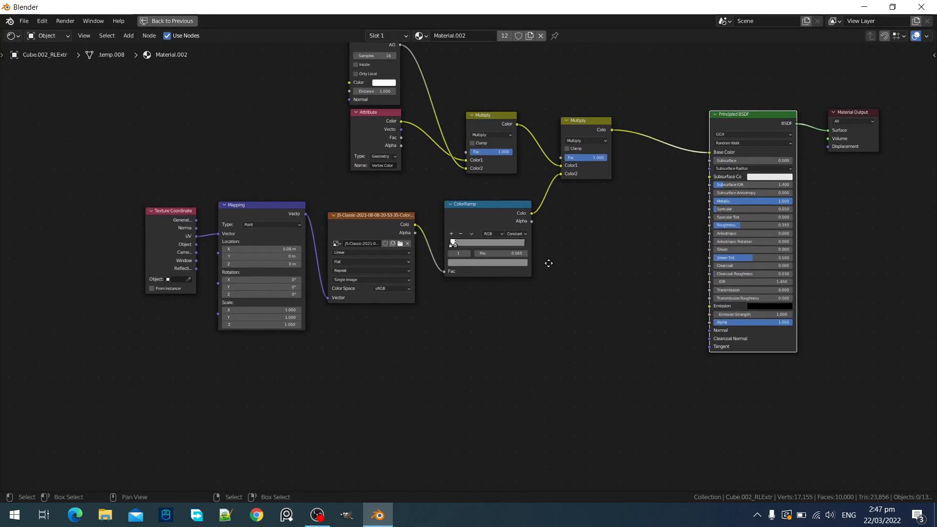
Add an Object Info node beneath the image texture nodes and connect its Random output to the Principled BSDF's Emission input
{"action": "scroll", "coordinate": [507, 336], "scroll_direction": "up", "scroll_amount": 2}
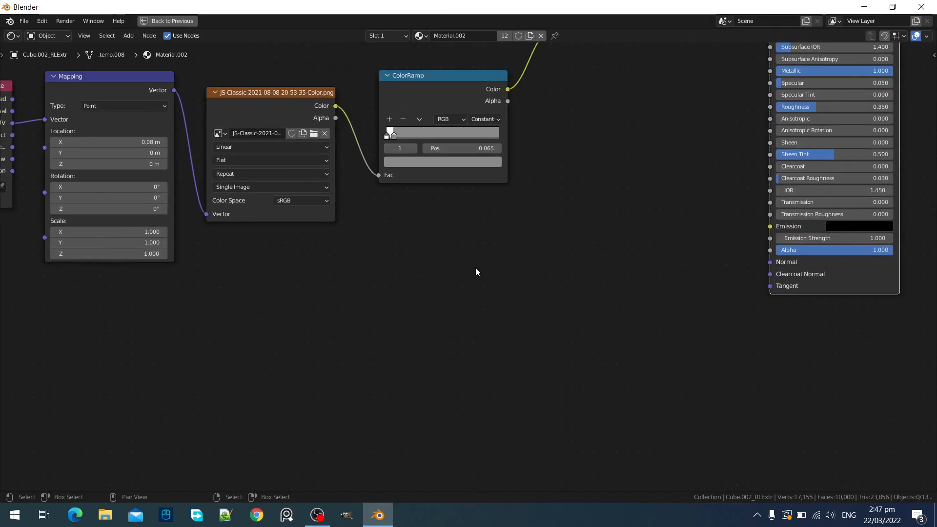
{"action": "key", "text": "shift+a"}
{"action": "mouse_move", "coordinate": [336, 282]}
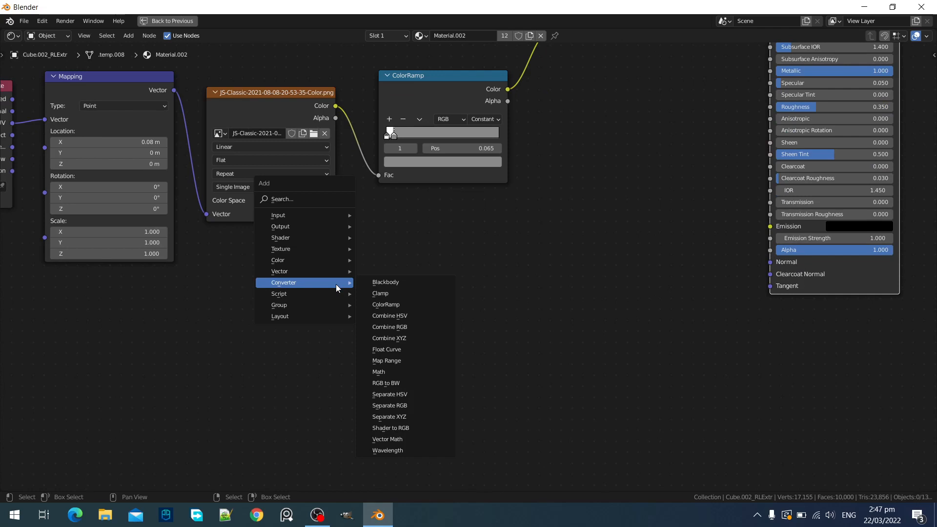
{"action": "mouse_move", "coordinate": [294, 214]}
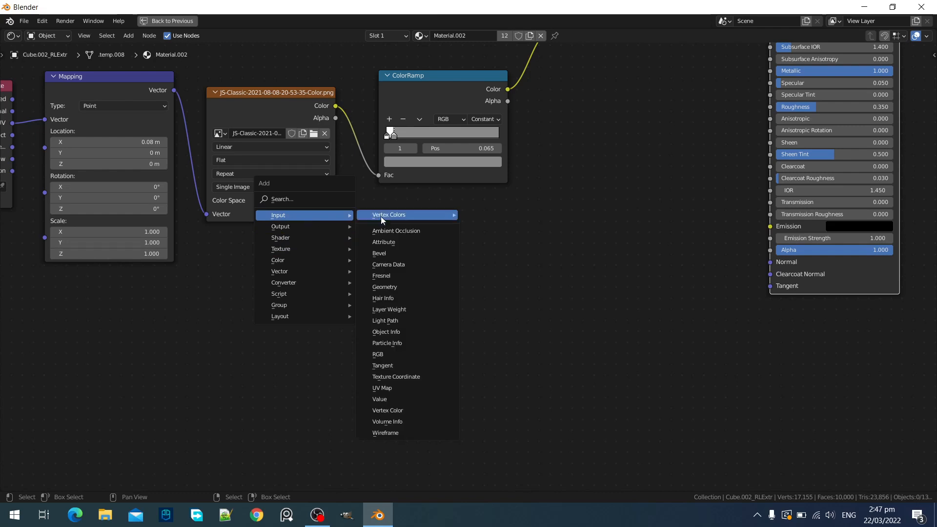
{"action": "left_click", "coordinate": [409, 332]}
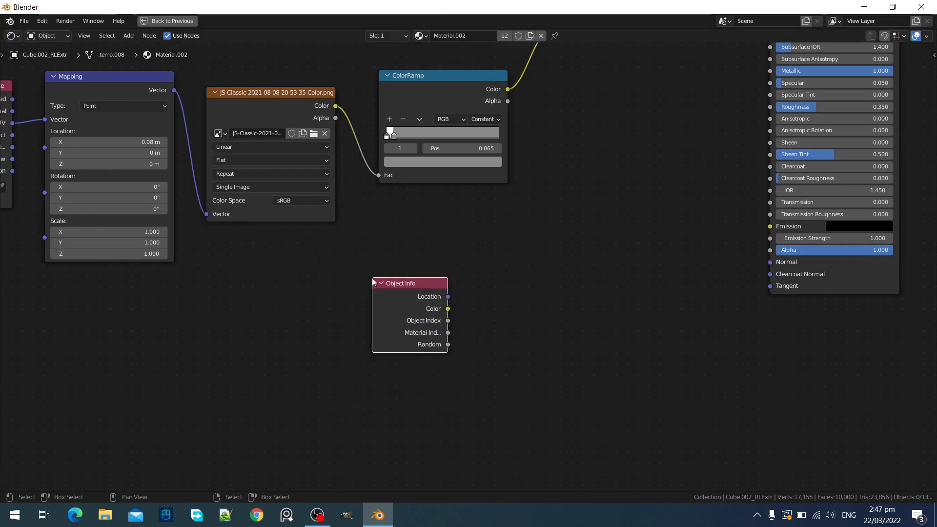
{"action": "left_click", "coordinate": [397, 310]}
{"action": "left_click_drag", "start_coordinate": [398, 310], "coordinate": [352, 275]}
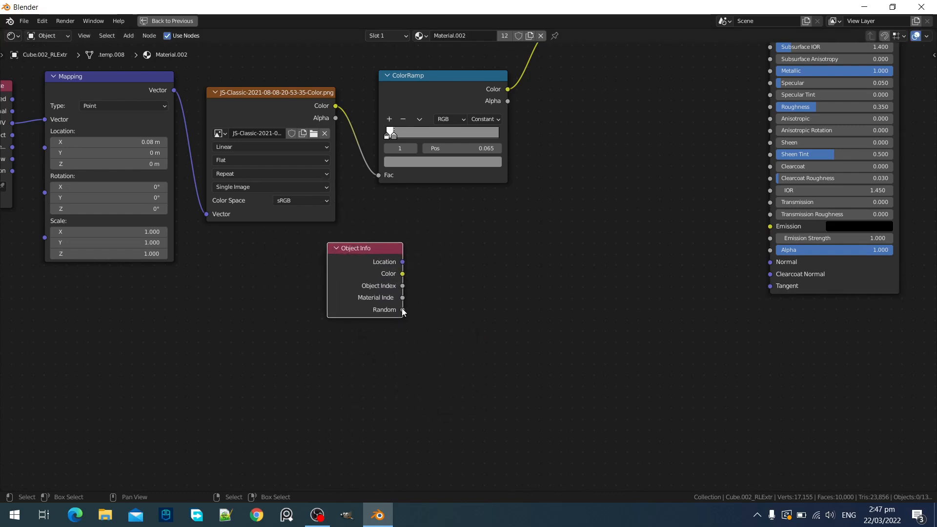
{"action": "left_click_drag", "start_coordinate": [403, 310], "coordinate": [770, 227]}
Insert a ColorRamp on the Random-to-Emission link, with Constant interpolation and its white stop at about 0.65
{"action": "key", "text": "shift+a"}
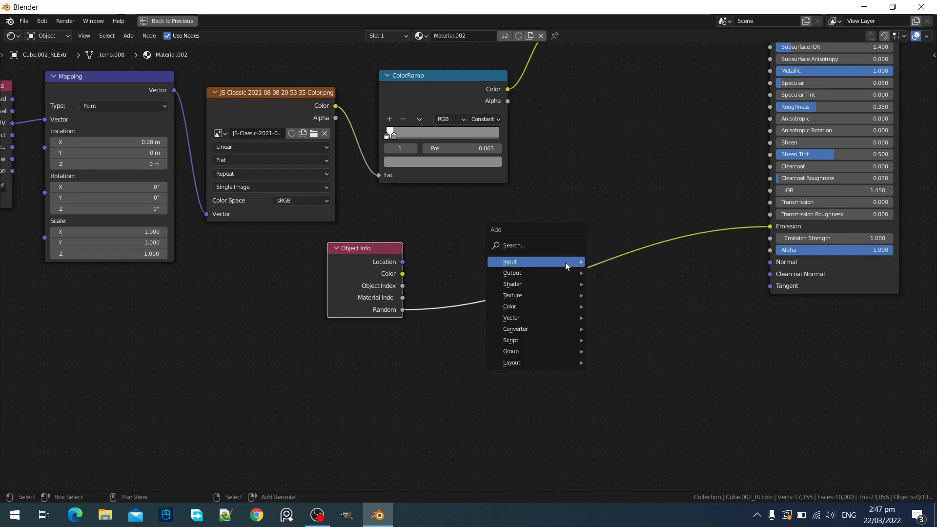
{"action": "mouse_move", "coordinate": [561, 329]}
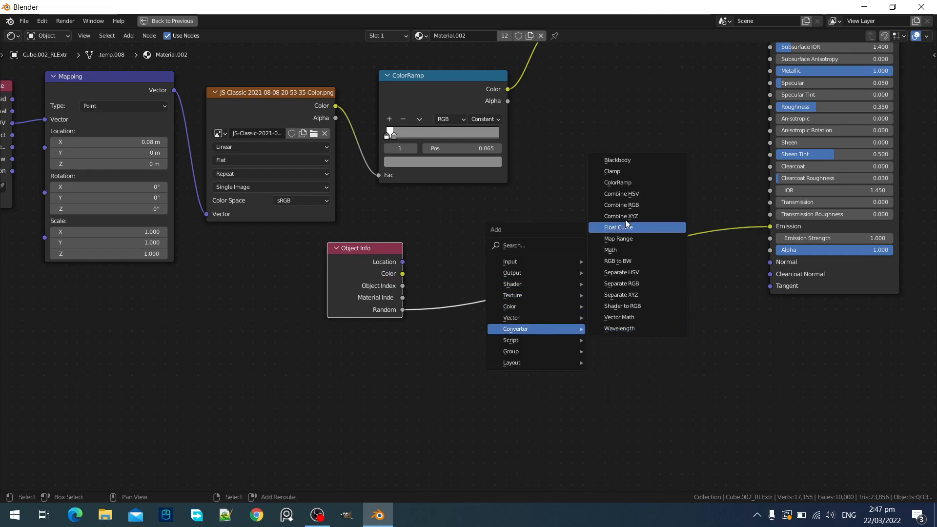
{"action": "left_click", "coordinate": [618, 182]}
{"action": "left_click", "coordinate": [686, 252]}
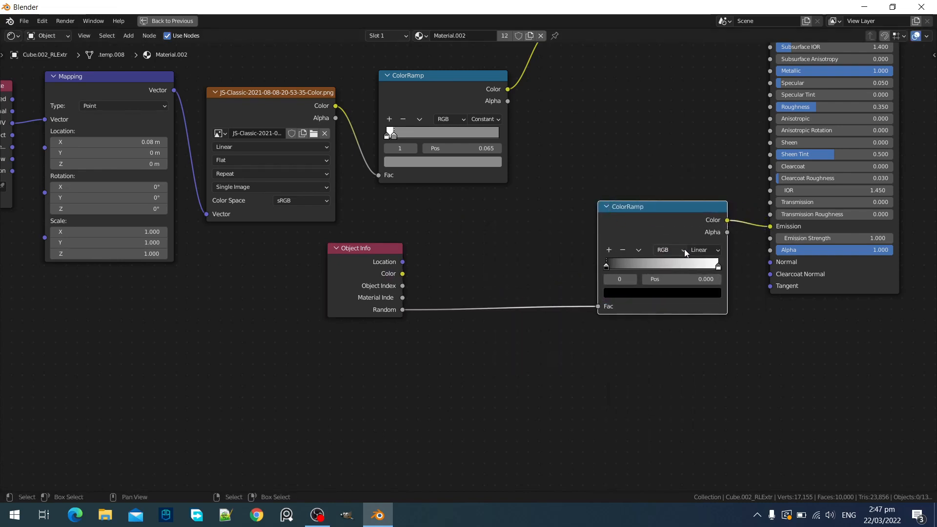
{"action": "left_click", "coordinate": [698, 250]}
{"action": "left_click", "coordinate": [705, 309]}
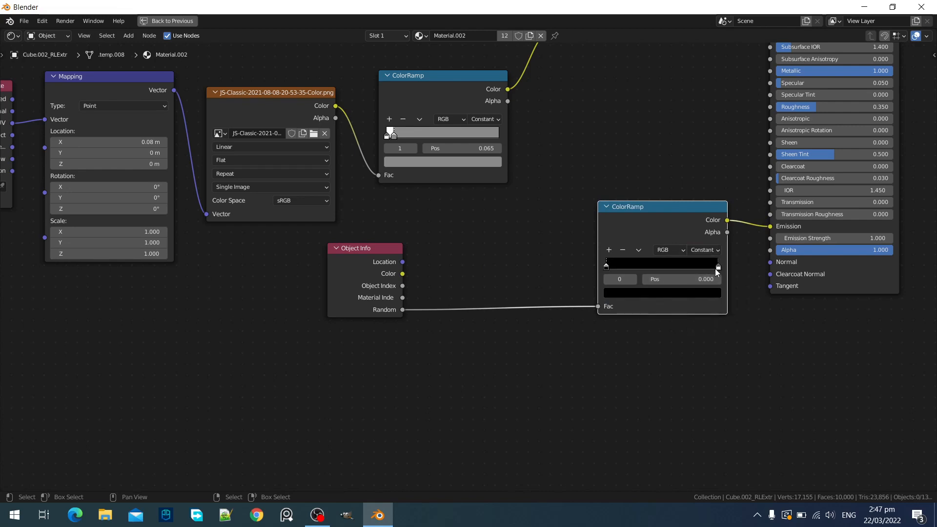
{"action": "left_click_drag", "start_coordinate": [715, 269], "coordinate": [686, 268]}
Insert a White Noise Texture set to 1D between the Object Info node and the emission ColorRamp, moving Object Info away to make room
{"action": "middle_click_drag", "start_coordinate": [418, 277], "coordinate": [467, 257]}
{"action": "left_click_drag", "start_coordinate": [413, 233], "coordinate": [260, 287]}
{"action": "key", "text": "shift+a"}
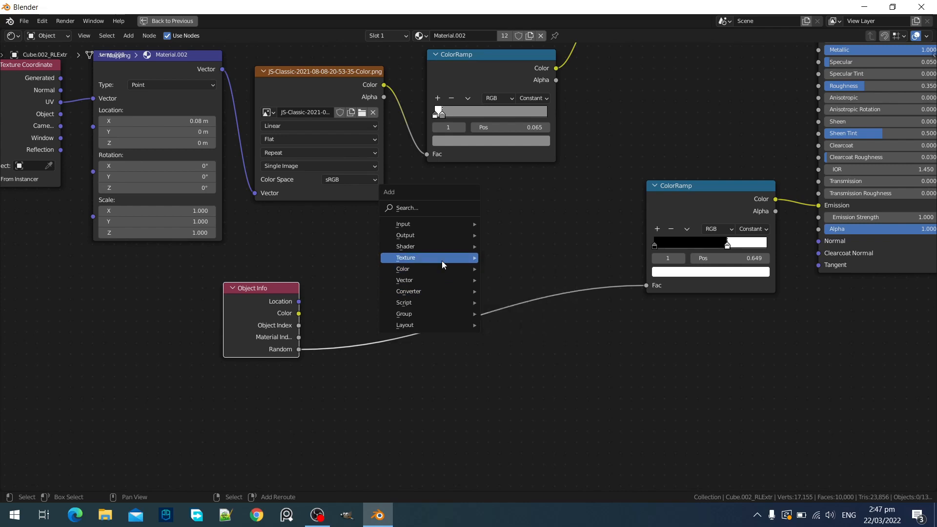
{"action": "mouse_move", "coordinate": [444, 262]}
{"action": "left_click", "coordinate": [536, 432]}
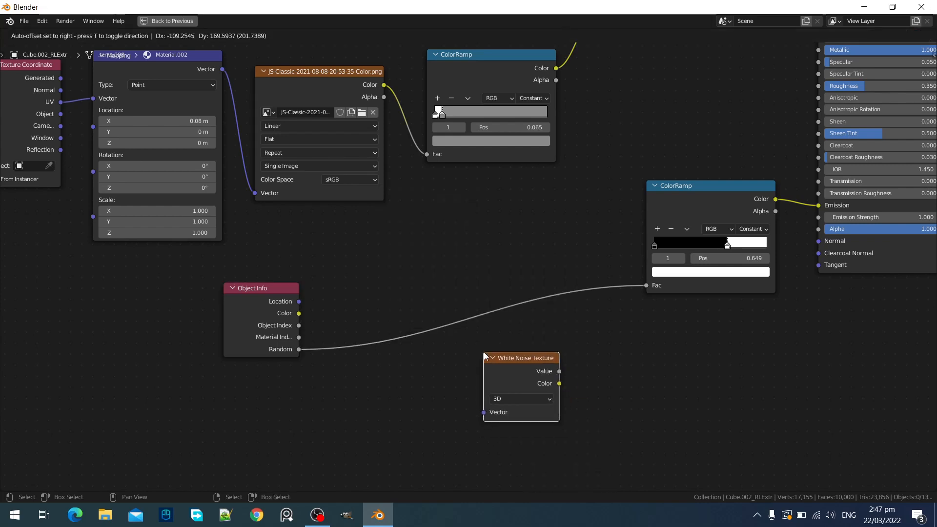
{"action": "left_click", "coordinate": [484, 353]}
{"action": "left_click", "coordinate": [520, 398]}
{"action": "left_click", "coordinate": [498, 411]}
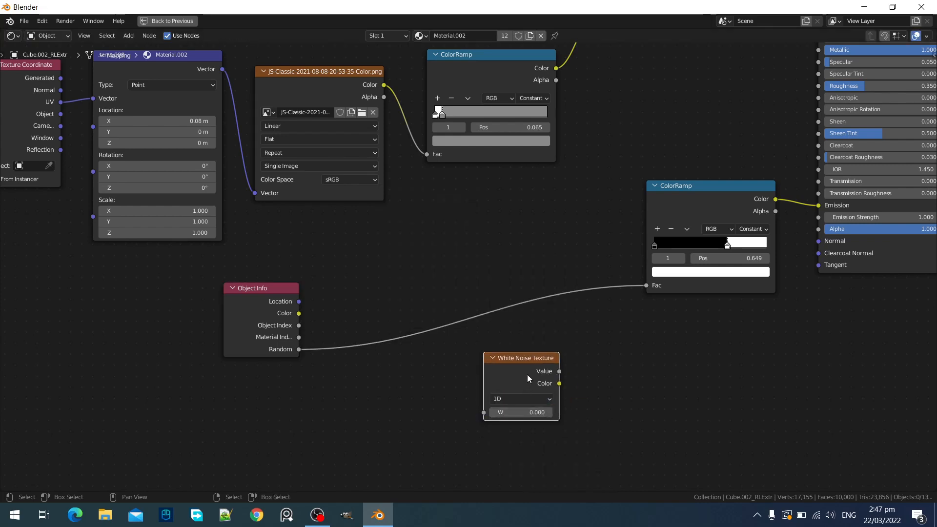
{"action": "left_click_drag", "start_coordinate": [527, 374], "coordinate": [646, 286]}
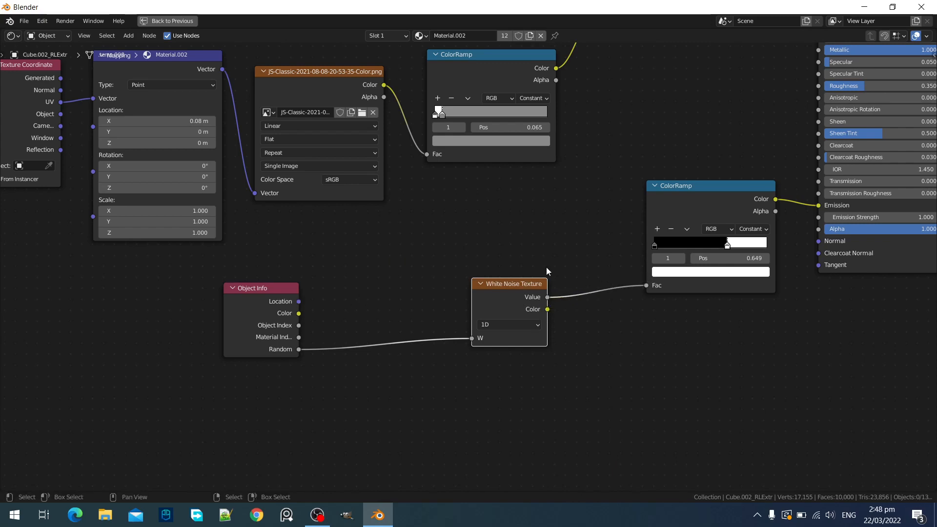
Insert a Math node set to Add between Object Info's Random output and the White Noise Texture's W input
{"action": "middle_click_drag", "start_coordinate": [417, 305], "coordinate": [450, 283]}
{"action": "key", "text": "shift+a"}
{"action": "mouse_move", "coordinate": [433, 310]}
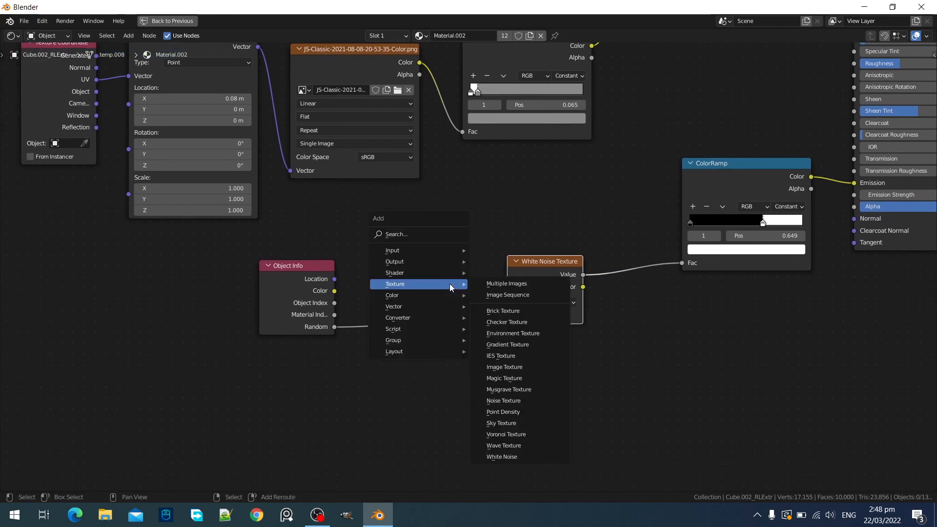
{"action": "key", "text": "shift+a"}
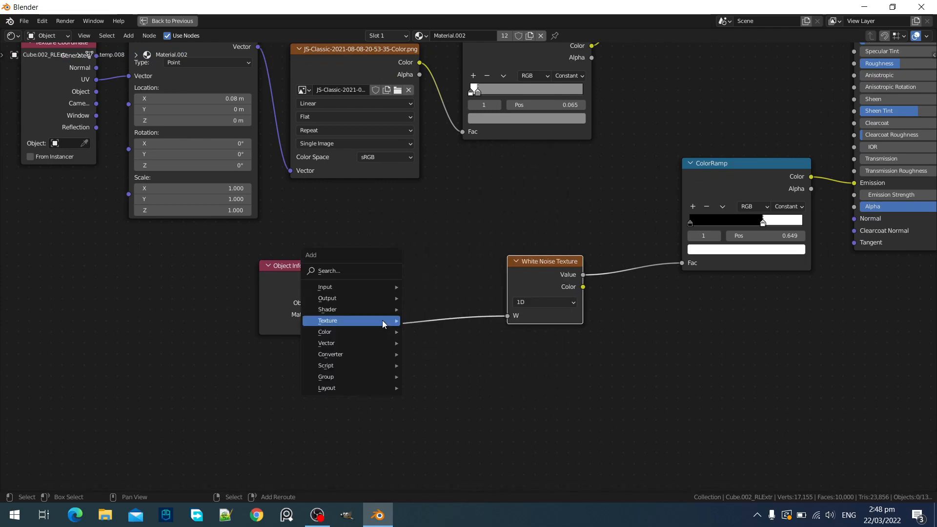
{"action": "mouse_move", "coordinate": [388, 355]}
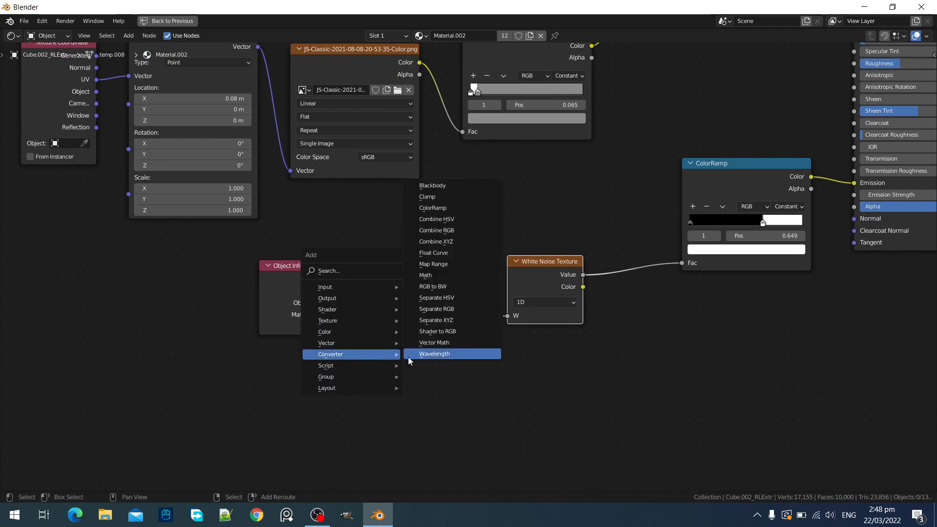
{"action": "left_click", "coordinate": [433, 278]}
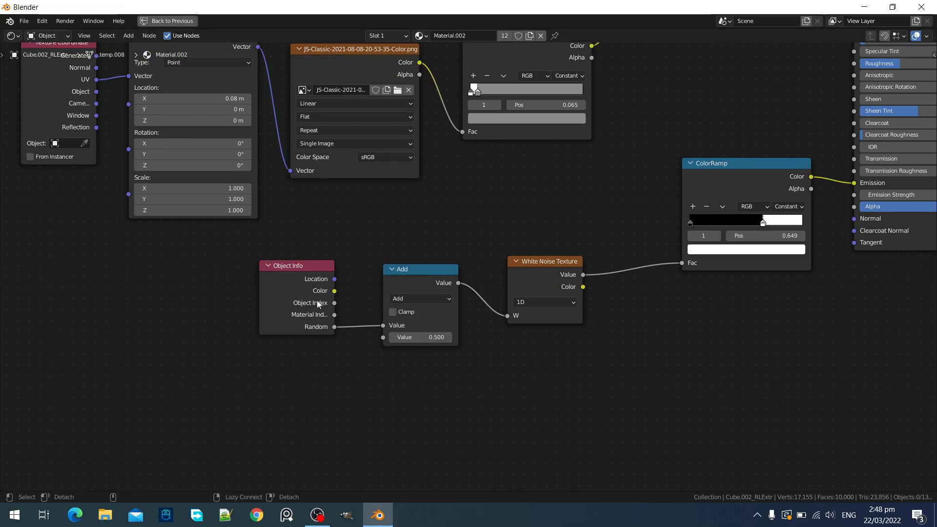
Select the Object Info, Add, White Noise Texture and emission ColorRamp nodes and align them in an evenly spaced row
{"action": "left_click", "coordinate": [416, 316]}
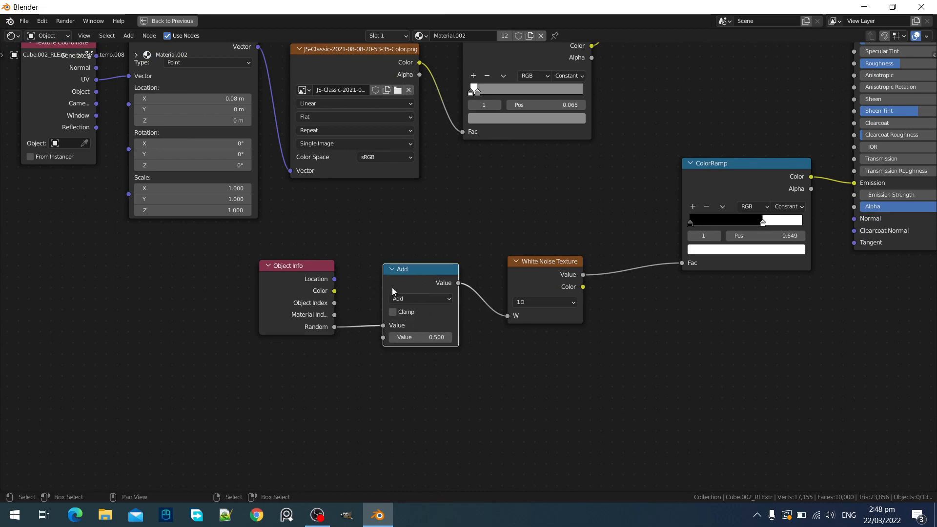
{"action": "key", "text": "c"}
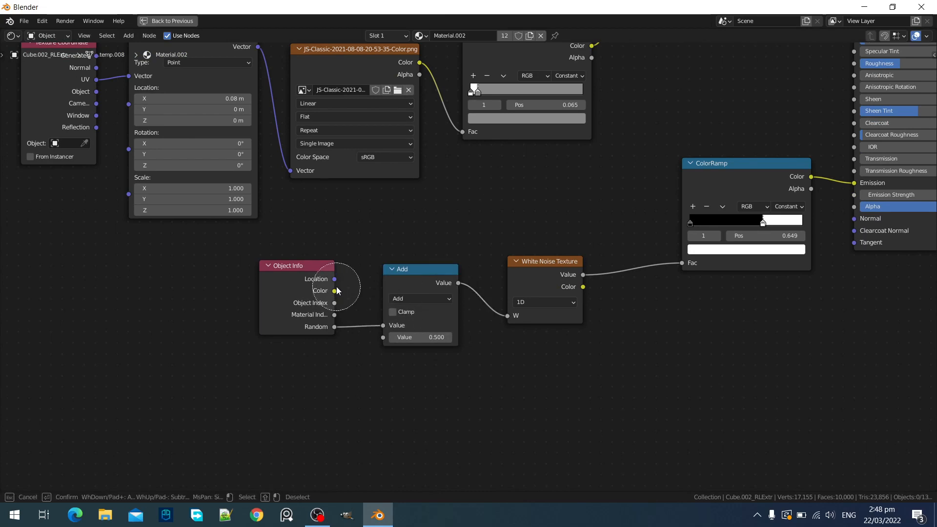
{"action": "mouse_move", "coordinate": [336, 286]}
{"action": "left_mouse_down"}
{"action": "mouse_move", "coordinate": [652, 223]}
{"action": "mouse_move", "coordinate": [658, 213]}
{"action": "left_mouse_up"}
{"action": "right_click", "coordinate": [658, 213]}
{"action": "key", "text": "shift+equal"}
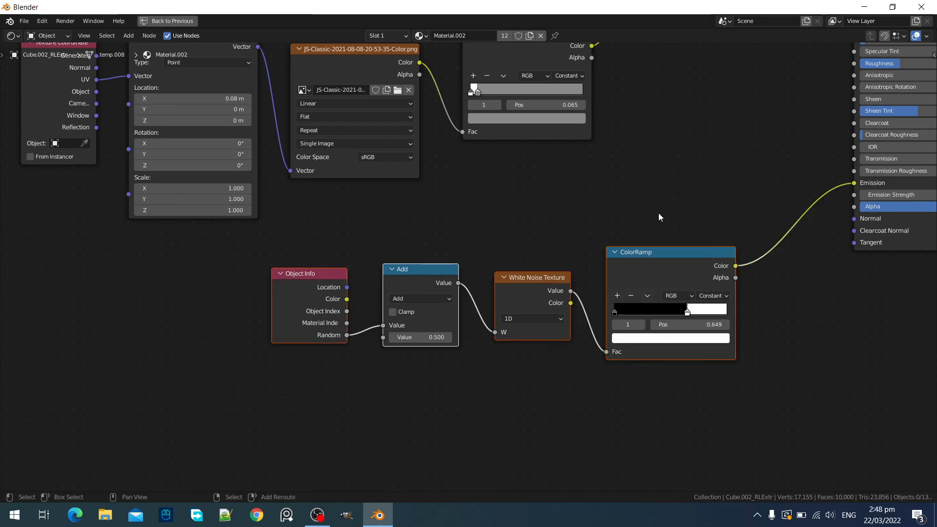
Restore the full layout with the towers in view and nudge the emission ColorRamp's white stop slightly towards white
{"action": "scroll", "coordinate": [657, 281], "scroll_direction": "down", "scroll_amount": 1}
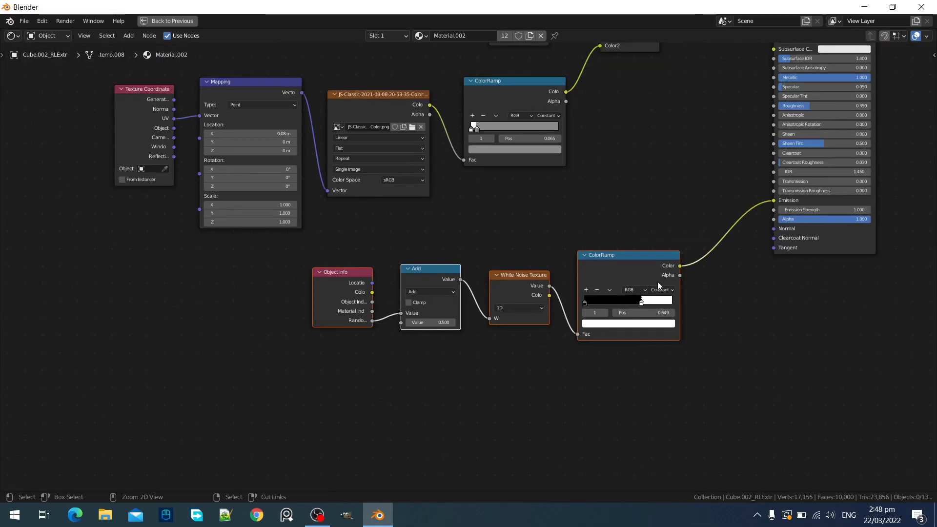
{"action": "key", "text": "ctrl+space"}
{"action": "mouse_move", "coordinate": [559, 275]}
{"action": "middle_mouse_down"}
{"action": "mouse_move", "coordinate": [575, 267]}
{"action": "mouse_move", "coordinate": [581, 279]}
{"action": "mouse_move", "coordinate": [546, 271]}
{"action": "middle_mouse_up"}
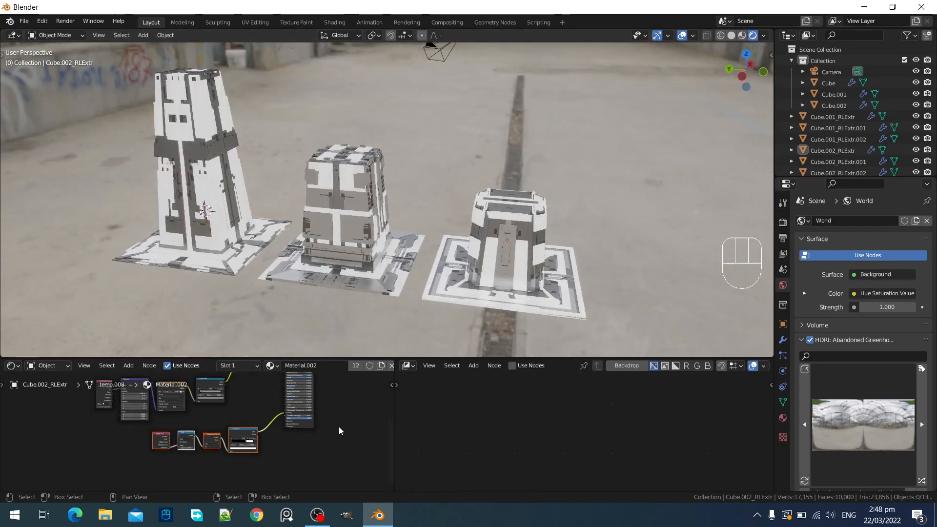
{"action": "scroll", "coordinate": [338, 426], "scroll_direction": "up", "scroll_amount": 4}
{"action": "scroll", "coordinate": [202, 462], "scroll_direction": "up", "scroll_amount": 2}
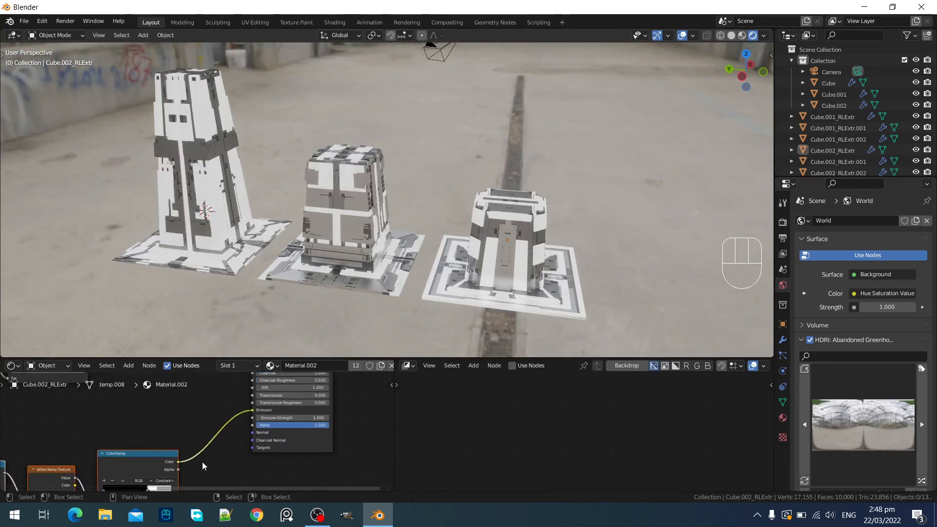
{"action": "mouse_move", "coordinate": [200, 445]}
{"action": "left_mouse_down"}
{"action": "mouse_move", "coordinate": [219, 444]}
{"action": "mouse_move", "coordinate": [178, 444]}
{"action": "mouse_move", "coordinate": [216, 445]}
{"action": "mouse_move", "coordinate": [201, 444]}
{"action": "left_mouse_up"}
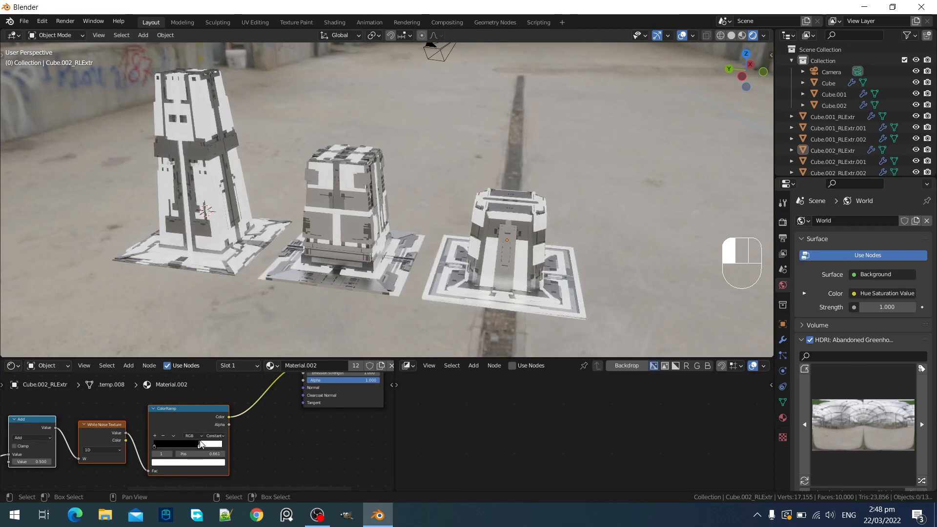
Set the Principled BSDF's Emission Strength to 5
{"action": "middle_click_drag", "start_coordinate": [325, 410], "coordinate": [256, 476]}
{"action": "scroll", "coordinate": [253, 470], "scroll_direction": "up", "scroll_amount": 7}
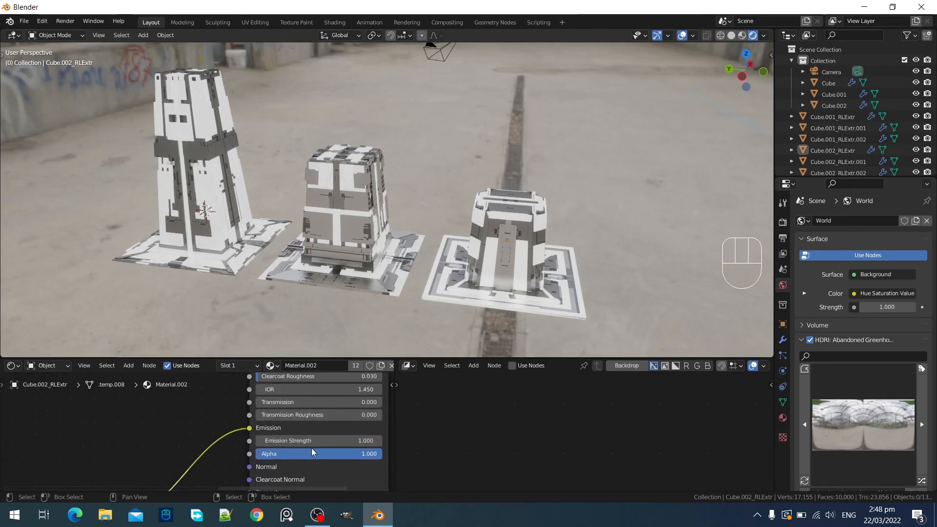
{"action": "middle_click_drag", "start_coordinate": [312, 448], "coordinate": [262, 444]}
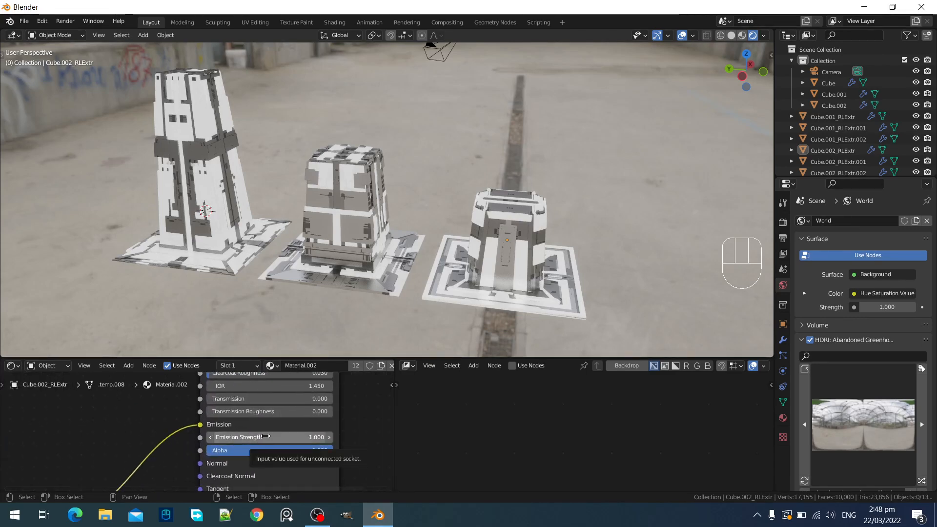
{"action": "left_click", "coordinate": [265, 436]}
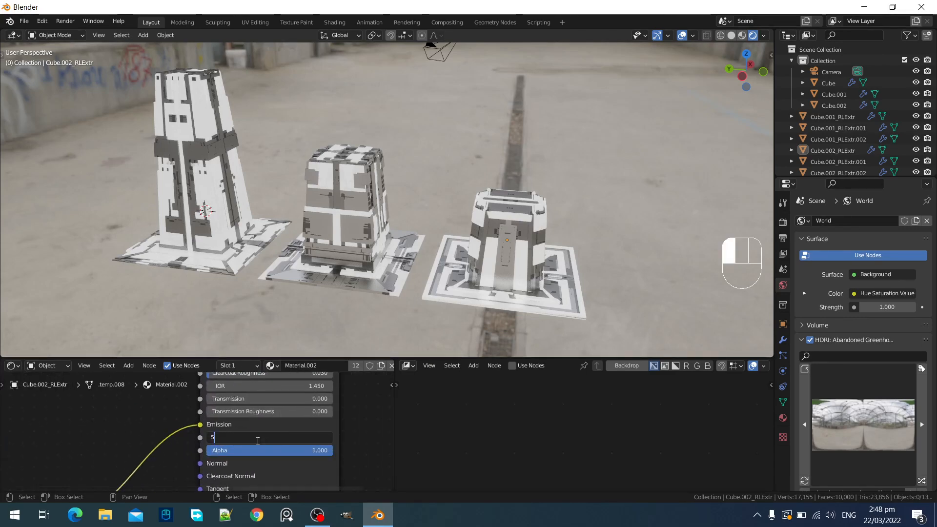
{"action": "type", "text": "5"}
{"action": "key", "text": "Return"}
Raise the Add node's value in 0.1 steps to 6.4 to vary which tower parts glow
{"action": "scroll", "coordinate": [250, 440], "scroll_direction": "down", "scroll_amount": 6}
{"action": "middle_click_drag", "start_coordinate": [151, 434], "coordinate": [250, 426]}
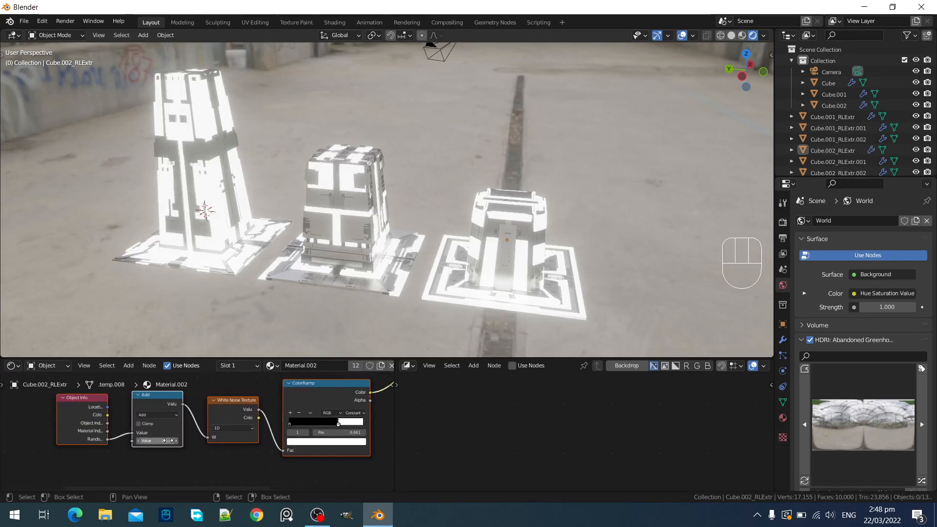
{"action": "scroll", "coordinate": [156, 452], "scroll_direction": "up", "scroll_amount": 3}
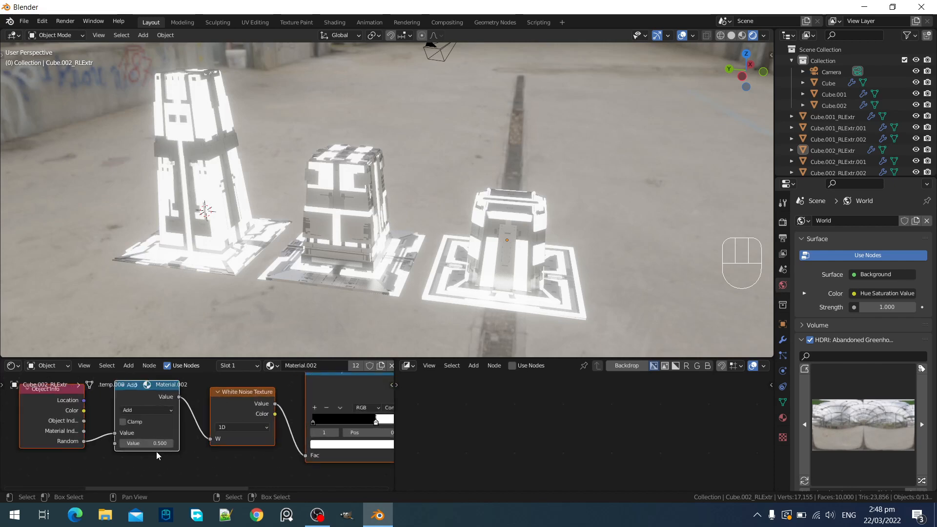
{"action": "scroll", "coordinate": [148, 449], "scroll_direction": "up", "scroll_amount": 2, "text": "ctrl"}
{"action": "scroll", "coordinate": [148, 449], "scroll_direction": "up", "scroll_amount": 11, "text": "ctrl"}
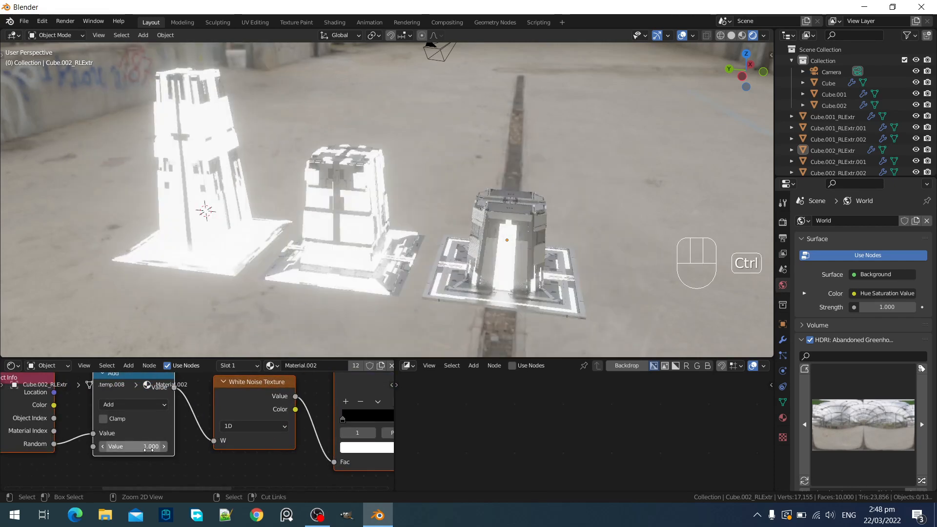
{"action": "scroll", "coordinate": [148, 449], "scroll_direction": "up", "scroll_amount": 20, "text": "ctrl"}
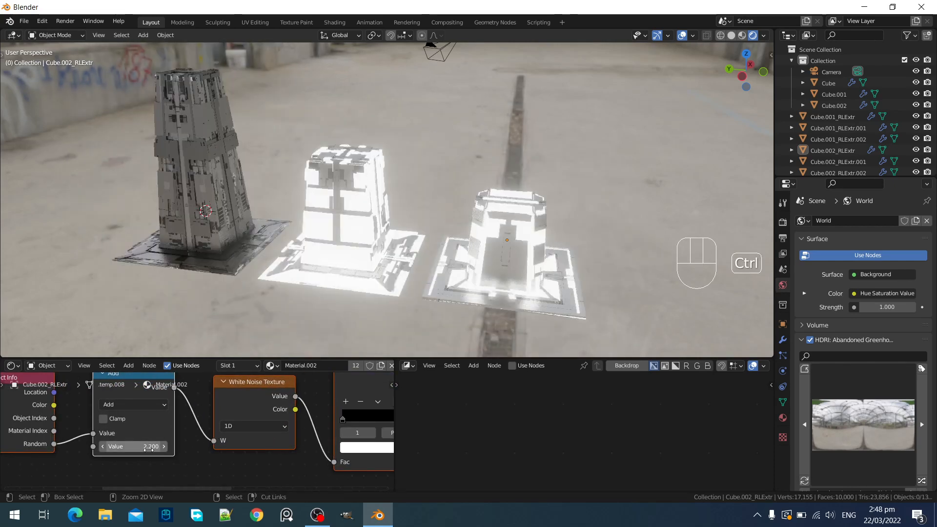
{"action": "scroll", "coordinate": [149, 449], "scroll_direction": "up", "scroll_amount": 6, "text": "ctrl"}
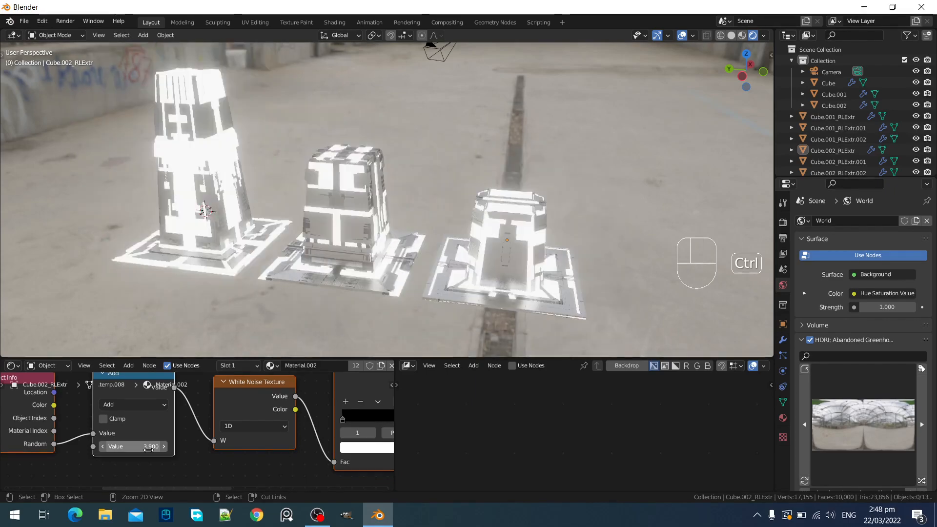
{"action": "scroll", "coordinate": [149, 449], "scroll_direction": "up", "scroll_amount": 10, "text": "ctrl"}
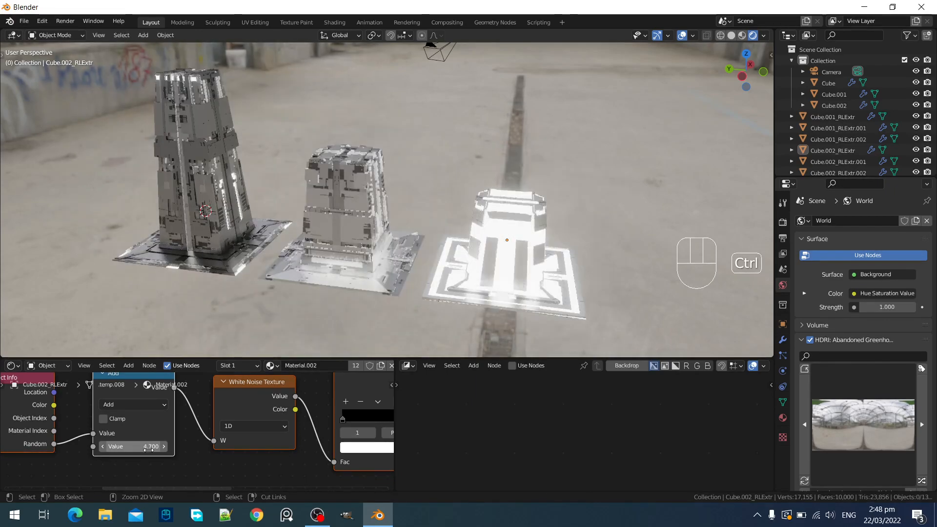
{"action": "scroll", "coordinate": [148, 449], "scroll_direction": "up", "scroll_amount": 9, "text": "ctrl"}
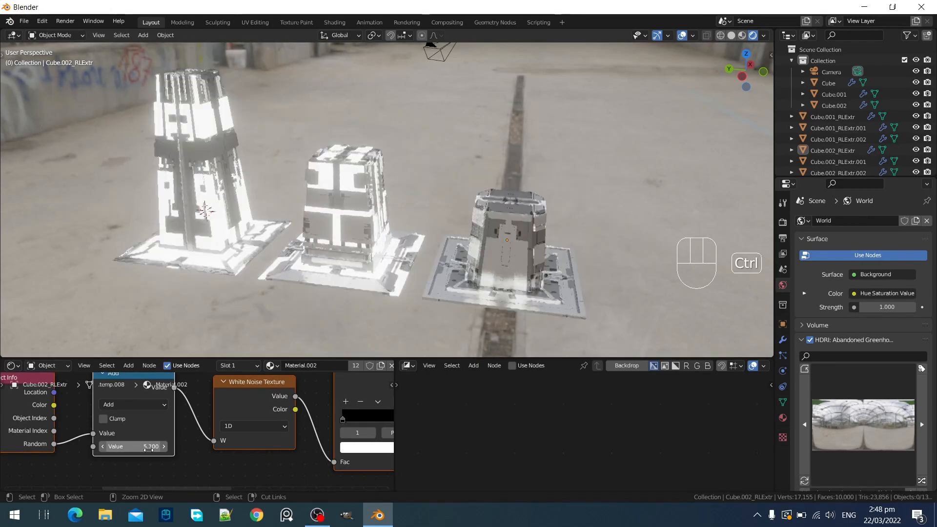
{"action": "scroll", "coordinate": [148, 449], "scroll_direction": "up", "scroll_amount": 1, "text": "ctrl"}
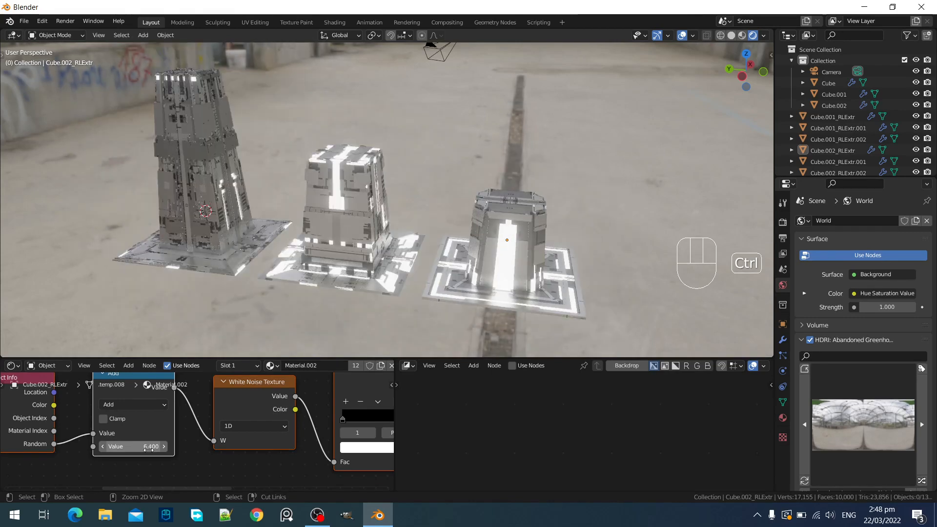
Temporarily move the middle and tall towers to preview how their random glow varies, cancelling every move
{"action": "right_click", "coordinate": [364, 190]}
{"action": "key", "text": "g"}
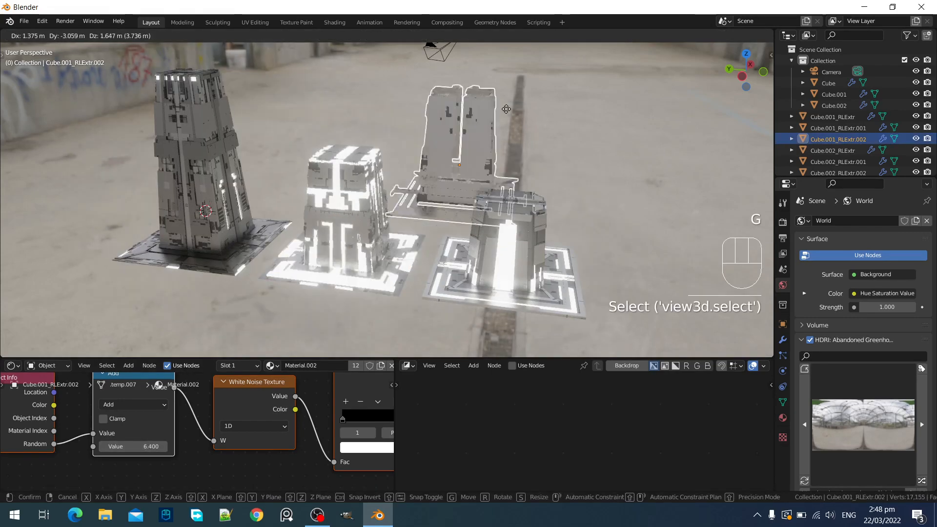
{"action": "right_click", "coordinate": [518, 143]}
{"action": "right_click", "coordinate": [223, 137]}
{"action": "key", "text": "g"}
{"action": "right_click", "coordinate": [252, 127]}
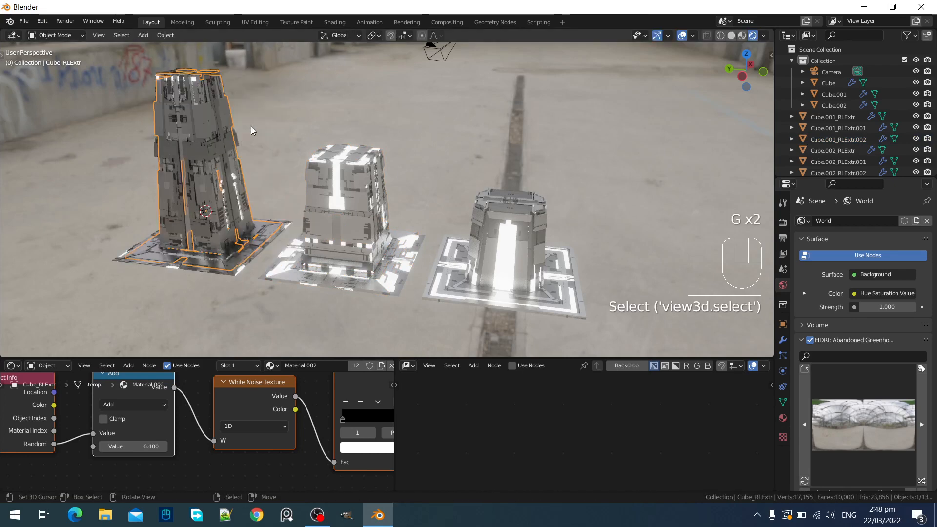
{"action": "key", "text": "g"}
{"action": "right_click", "coordinate": [230, 146]}
{"action": "right_click", "coordinate": [324, 219]}
{"action": "key", "text": "g"}
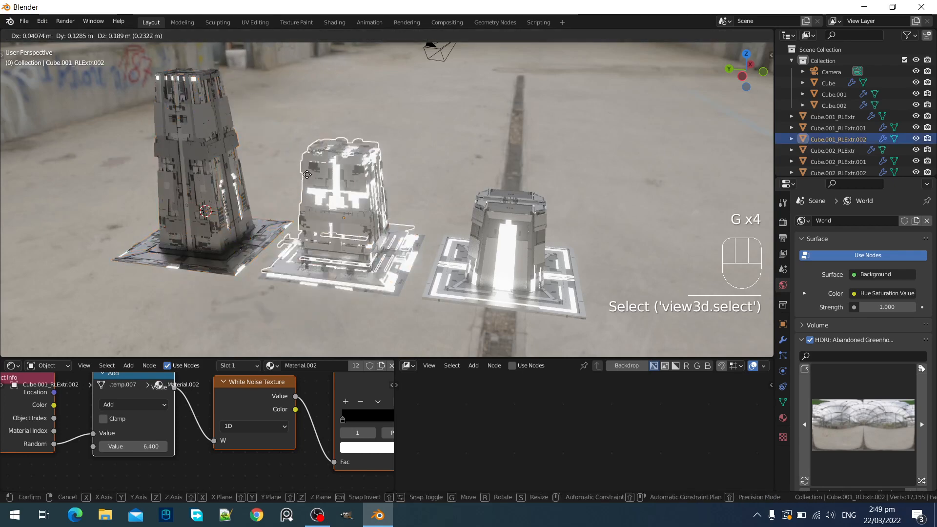
{"action": "right_click", "coordinate": [320, 194]}
Raise the Add node's value to 6.6 and view all three towers from a higher angle
{"action": "scroll", "coordinate": [147, 447], "scroll_direction": "up", "scroll_amount": 2, "text": "ctrl"}
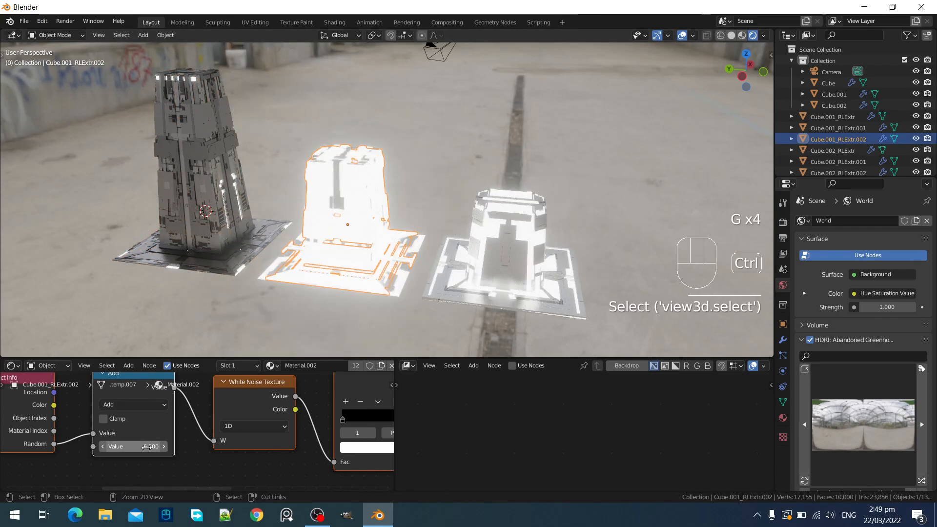
{"action": "scroll", "coordinate": [371, 176], "scroll_direction": "down", "scroll_amount": 5}
{"action": "middle_click_drag", "start_coordinate": [374, 175], "coordinate": [377, 192]}
{"action": "scroll", "coordinate": [378, 192], "scroll_direction": "up", "scroll_amount": 3}
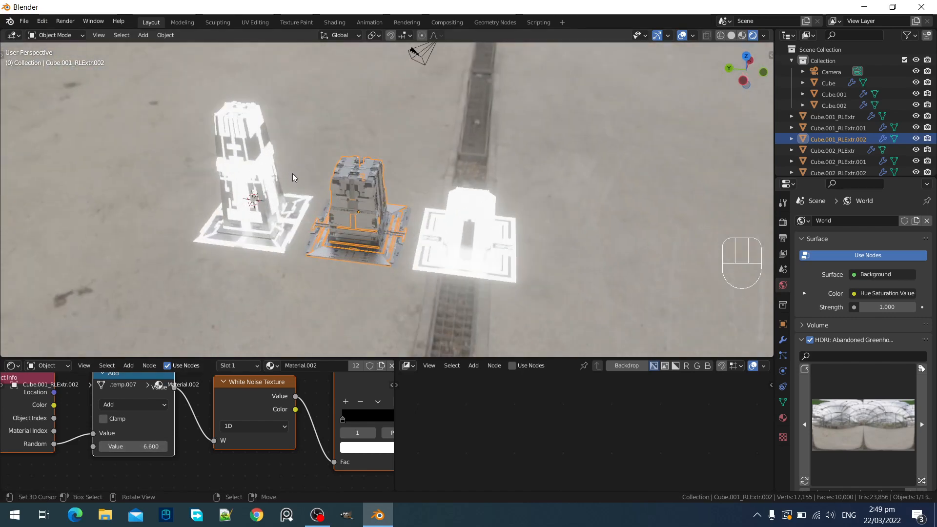
Duplicate the second Multiply node and insert the copy between the emission ColorRamp and the Principled BSDF's Emission input
{"action": "key", "text": "ctrl+space"}
{"action": "scroll", "coordinate": [800, 306], "scroll_direction": "down", "scroll_amount": 2}
{"action": "middle_click_drag", "start_coordinate": [762, 262], "coordinate": [623, 379]}
{"action": "scroll", "coordinate": [509, 182], "scroll_direction": "down", "scroll_amount": 8}
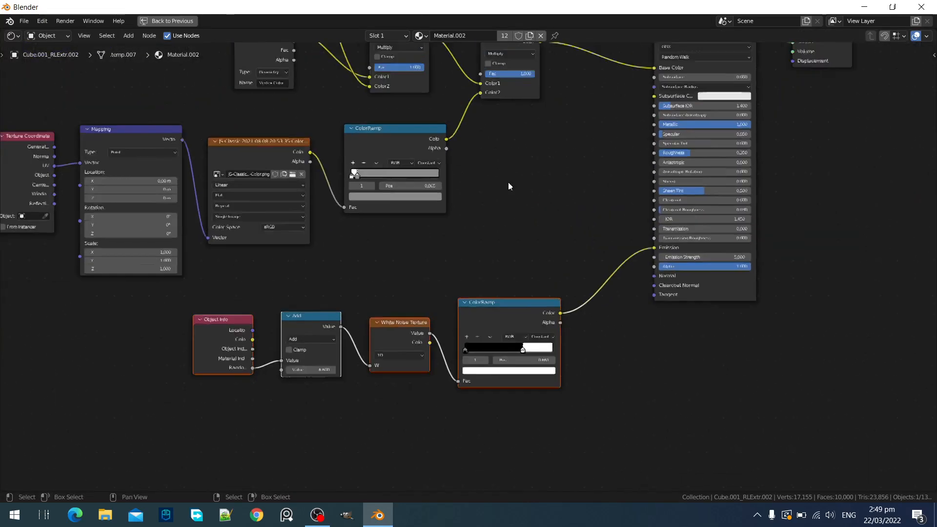
{"action": "left_click", "coordinate": [499, 110]}
{"action": "key", "text": "shift+d"}
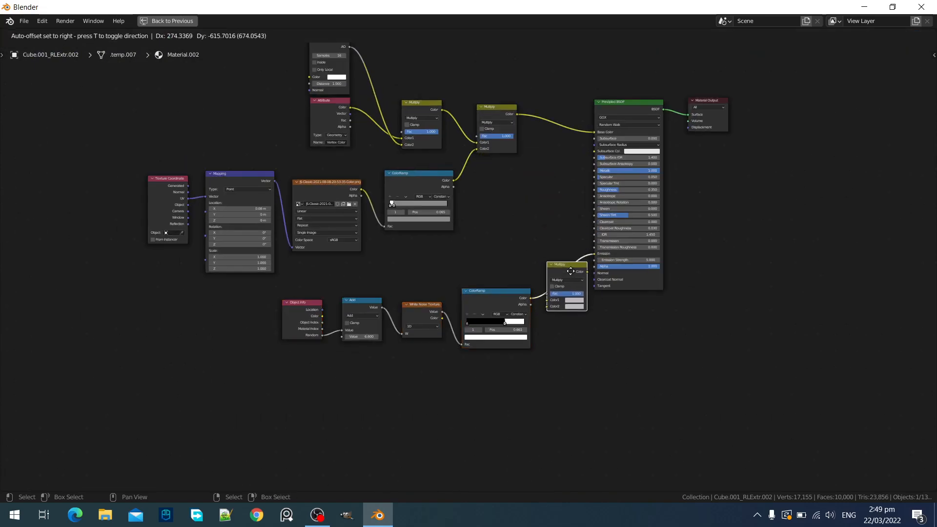
{"action": "left_click", "coordinate": [571, 268]}
{"action": "scroll", "coordinate": [476, 315], "scroll_direction": "down", "scroll_amount": 1}
{"action": "scroll", "coordinate": [476, 315], "scroll_direction": "up", "scroll_amount": 2}
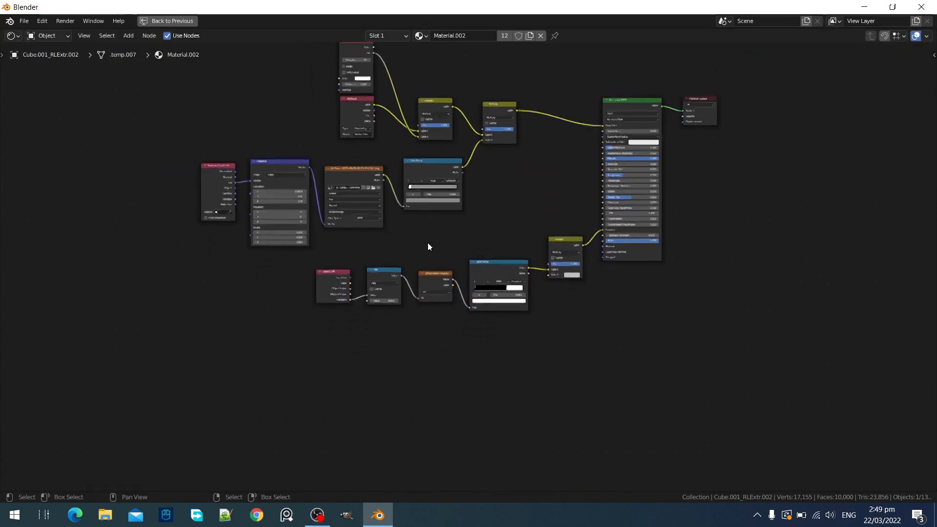
Duplicate the Texture Coordinate, Mapping and JS-Classic image texture nodes together and place the copies below the emission nodes
{"action": "left_click", "coordinate": [170, 142]}
{"action": "left_click", "coordinate": [215, 140], "text": "shift"}
{"action": "left_click", "coordinate": [306, 141], "text": "shift"}
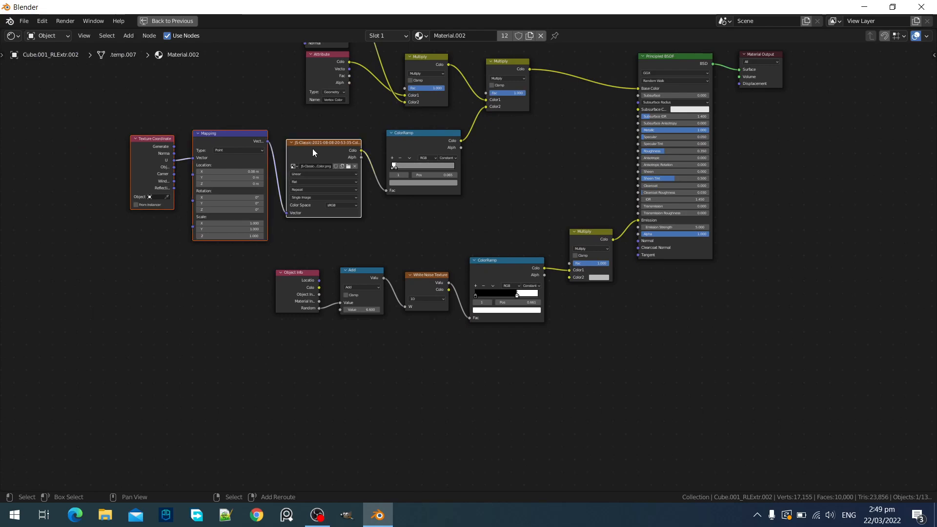
{"action": "scroll", "coordinate": [312, 148], "scroll_direction": "up", "scroll_amount": 1}
{"action": "key", "text": "shift+d"}
{"action": "left_click", "coordinate": [511, 364]}
{"action": "scroll", "coordinate": [461, 268], "scroll_direction": "up", "scroll_amount": 2}
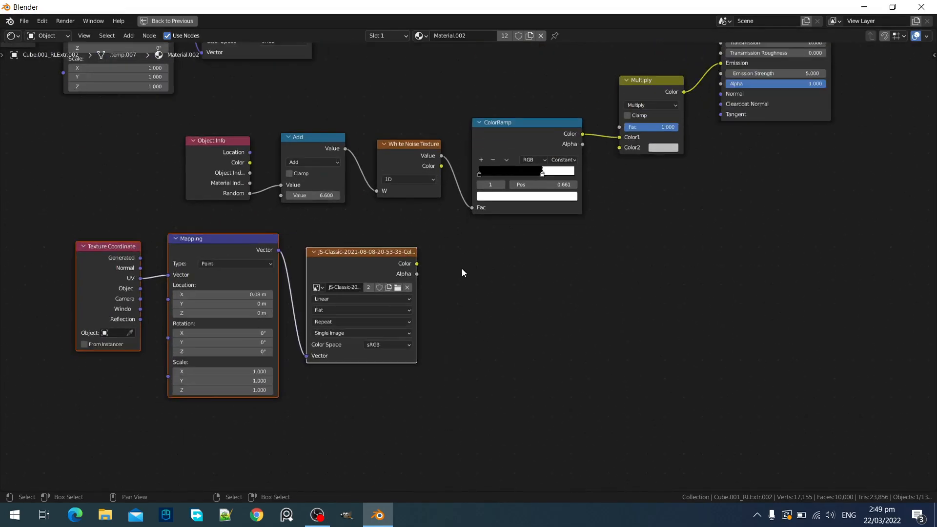
Connect the duplicated image's Color to the emission Multiply's Color2 and insert a copy of the emission ColorRamp on that link
{"action": "left_click_drag", "start_coordinate": [412, 264], "coordinate": [632, 138]}
{"action": "left_click", "coordinate": [525, 108]}
{"action": "key", "text": "shift+d"}
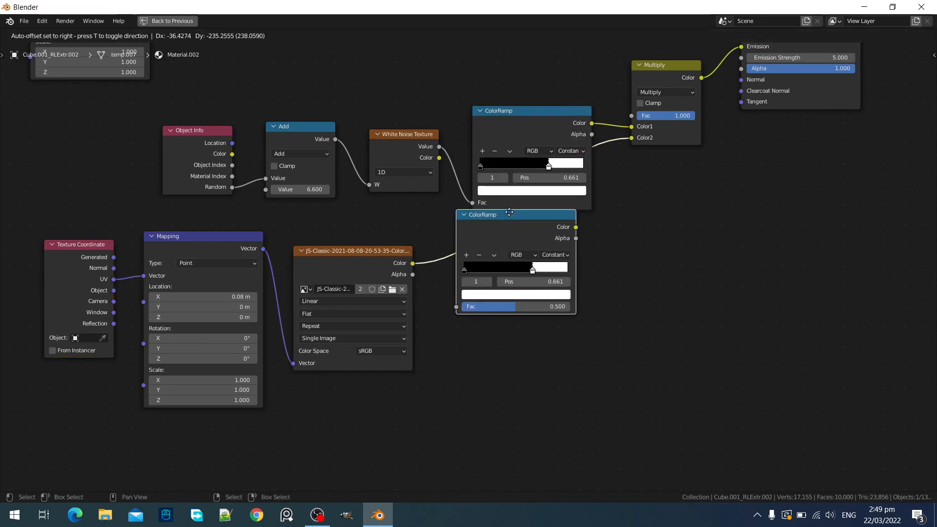
{"action": "left_click", "coordinate": [511, 224]}
{"action": "scroll", "coordinate": [534, 293], "scroll_direction": "up", "scroll_amount": 2}
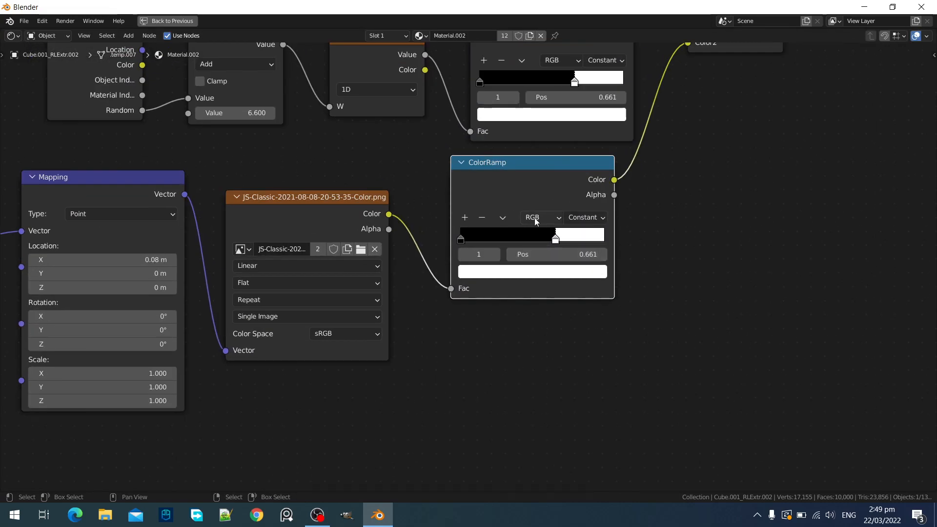
{"action": "left_click_drag", "start_coordinate": [511, 181], "coordinate": [511, 191]}
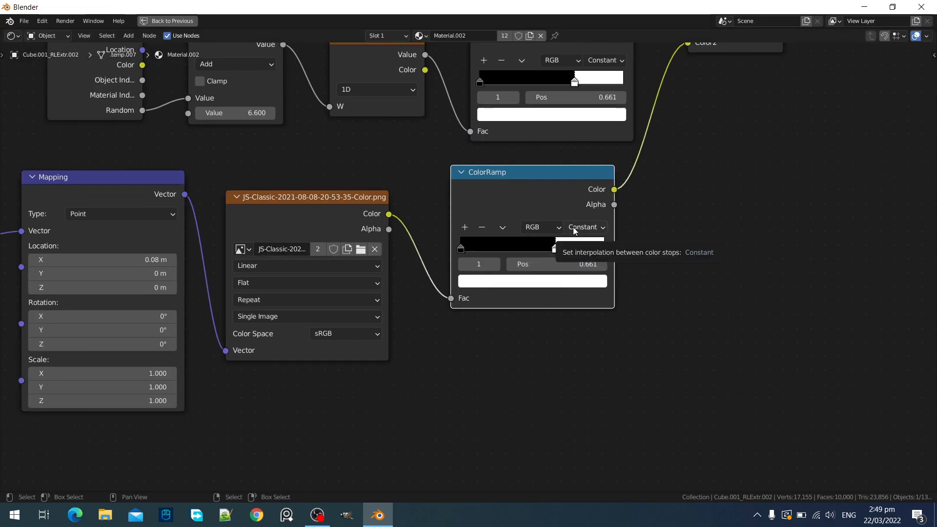
{"action": "left_click", "coordinate": [558, 281]}
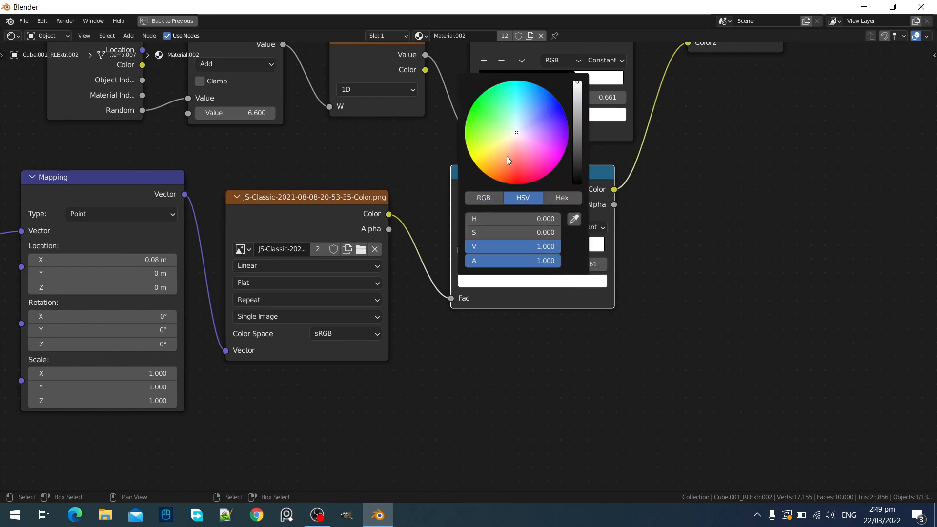
{"action": "left_click_drag", "start_coordinate": [505, 137], "coordinate": [482, 171]}
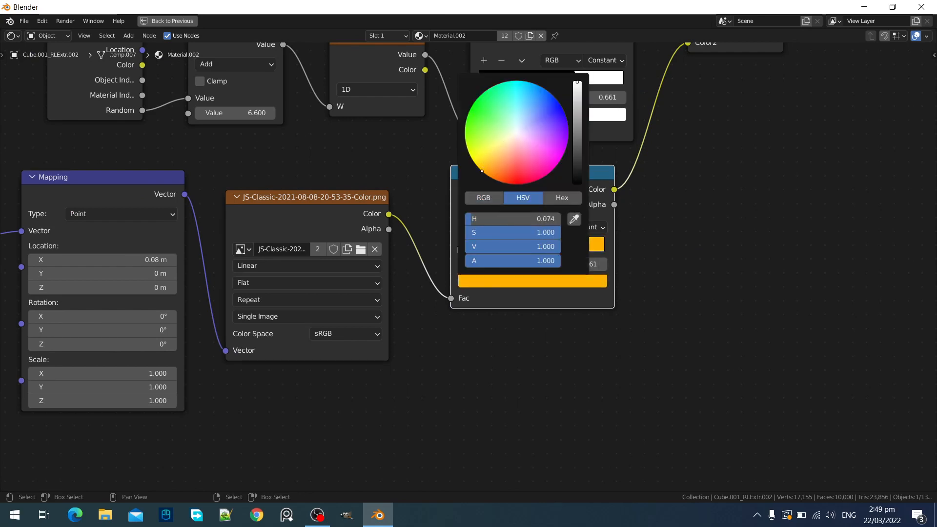
{"action": "left_click", "coordinate": [360, 250]}
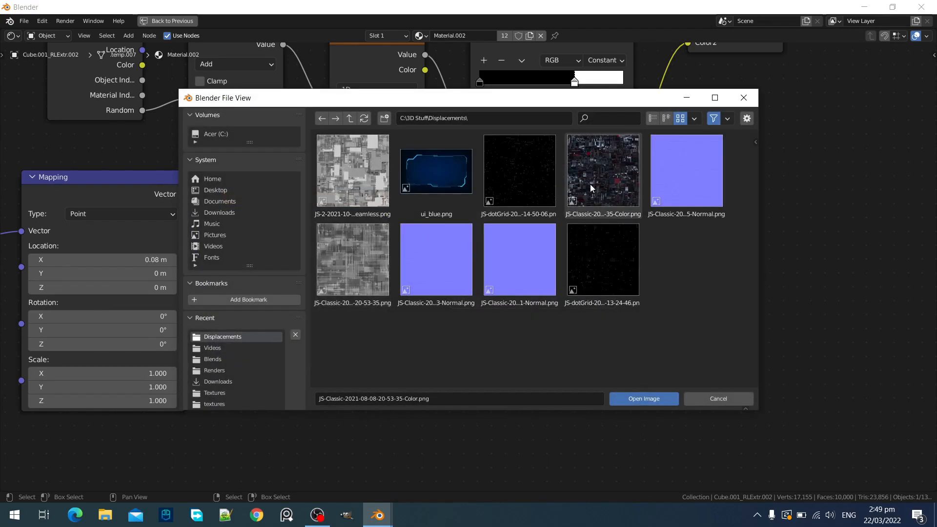
{"action": "double_click", "coordinate": [364, 183]}
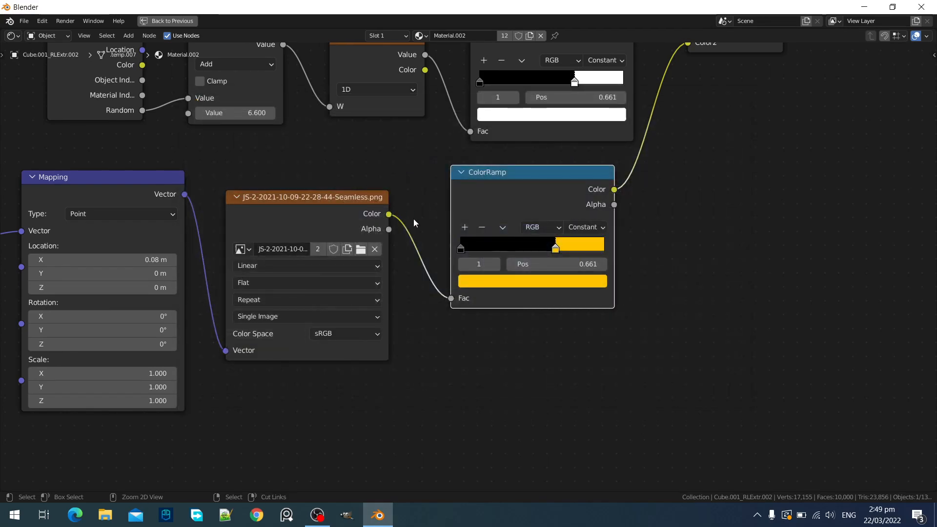
Restore the full layout, hide the viewport overlays and move the new ColorRamp's yellow stop to about 0.444
{"action": "key", "text": "ctrl+space"}
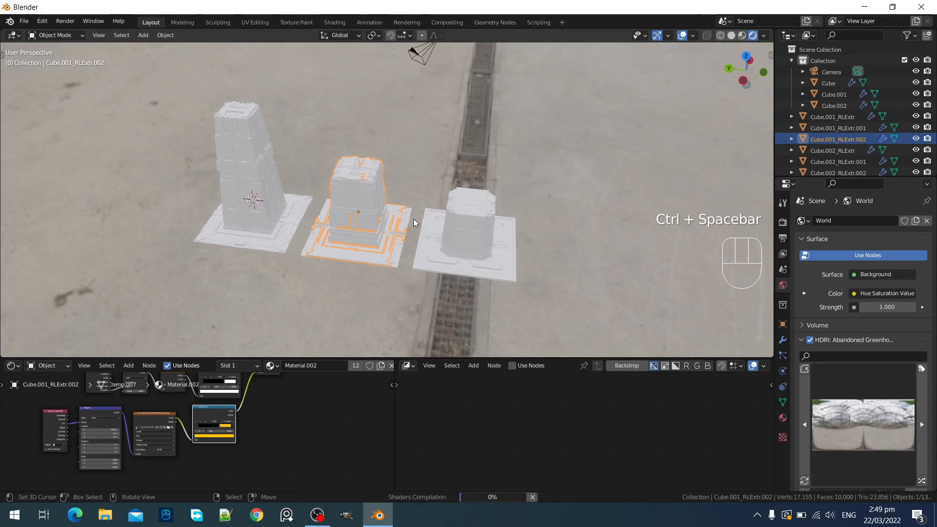
{"action": "scroll", "coordinate": [419, 184], "scroll_direction": "up", "scroll_amount": 2}
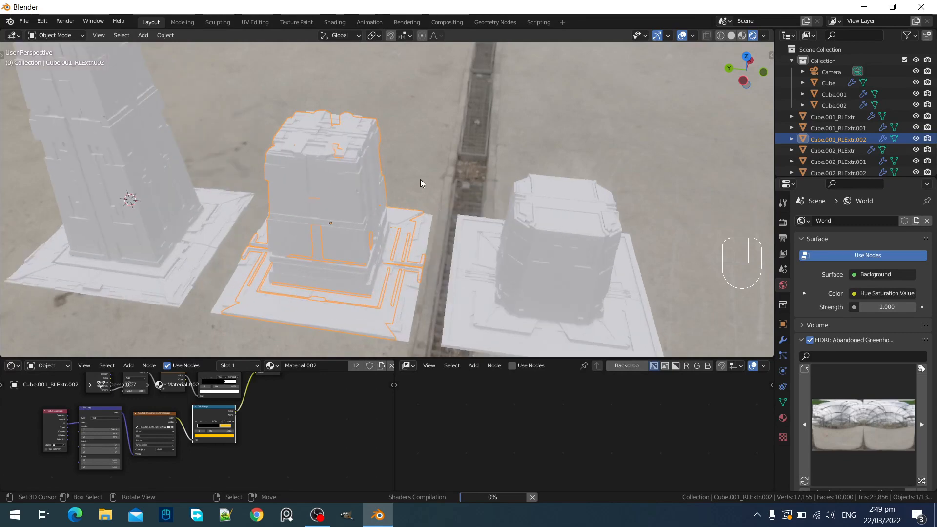
{"action": "key", "text": "shift+alt+z"}
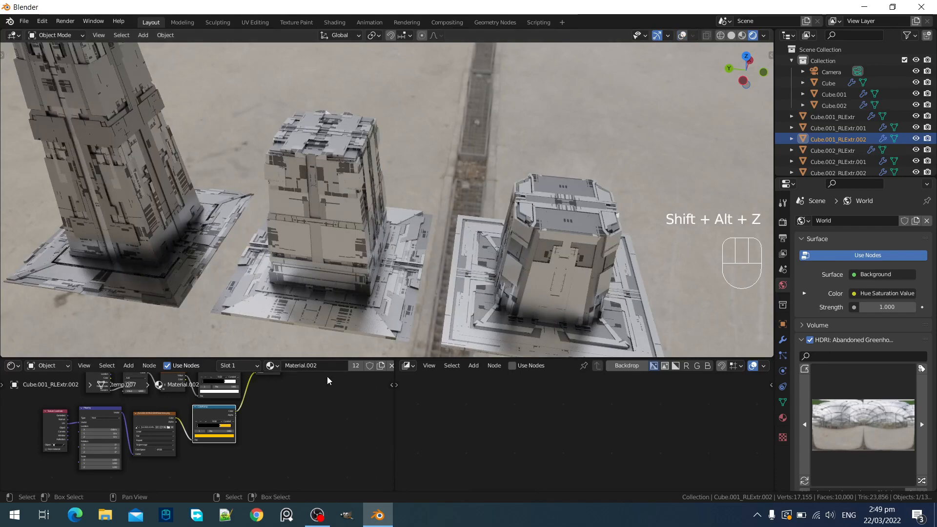
{"action": "scroll", "coordinate": [258, 426], "scroll_direction": "up", "scroll_amount": 5}
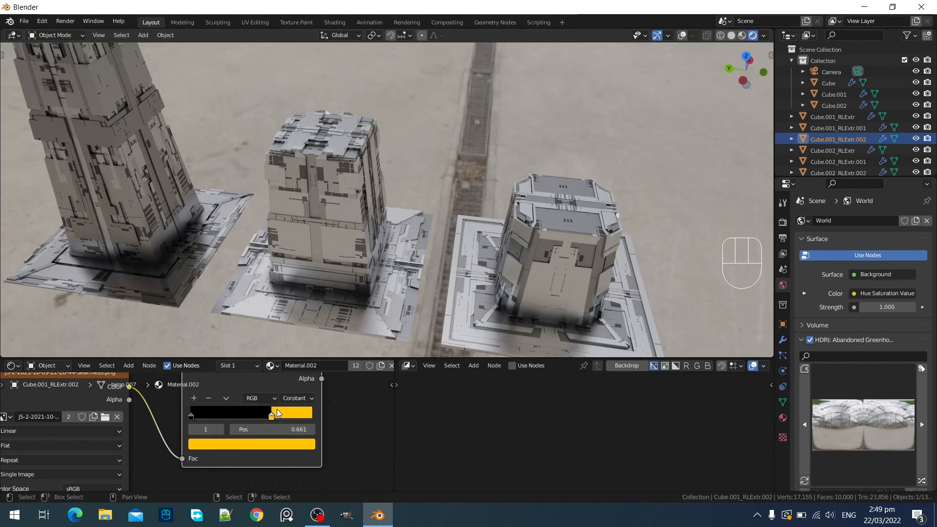
{"action": "left_click_drag", "start_coordinate": [272, 416], "coordinate": [245, 417]}
{"action": "scroll", "coordinate": [245, 417], "scroll_direction": "down", "scroll_amount": 2}
{"action": "scroll", "coordinate": [564, 194], "scroll_direction": "down", "scroll_amount": 2}
{"action": "middle_click_drag", "start_coordinate": [563, 195], "coordinate": [526, 167]}
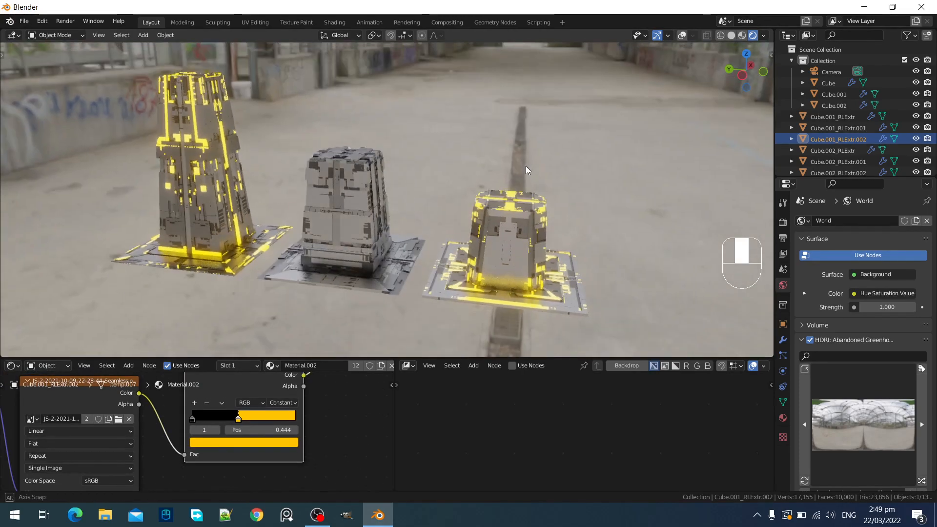
{"action": "key", "text": "shift+alt+z"}
{"action": "key", "text": "shift+alt+z"}
Set the Add node's value to 1 to change which tower parts glow
{"action": "middle_click_drag", "start_coordinate": [148, 459], "coordinate": [235, 418]}
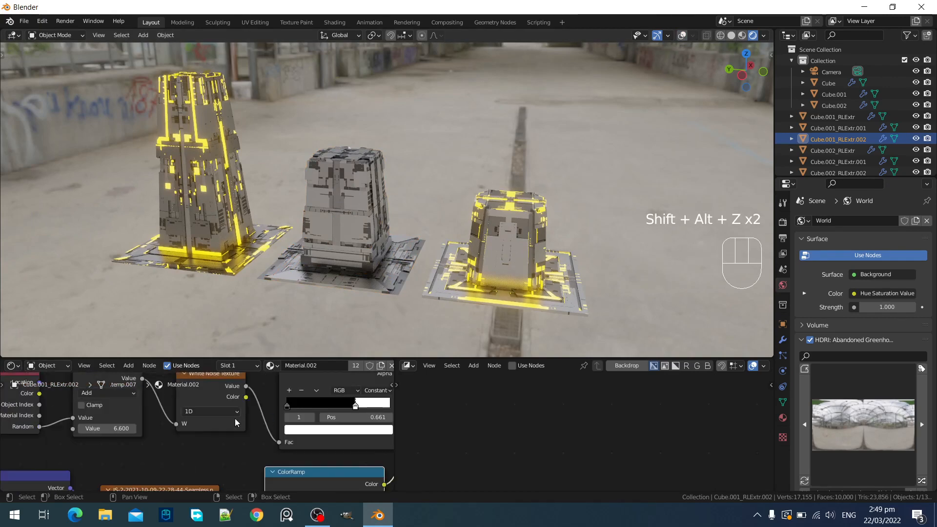
{"action": "left_click", "coordinate": [125, 424]}
{"action": "type", "text": "1"}
{"action": "key", "text": "Return"}
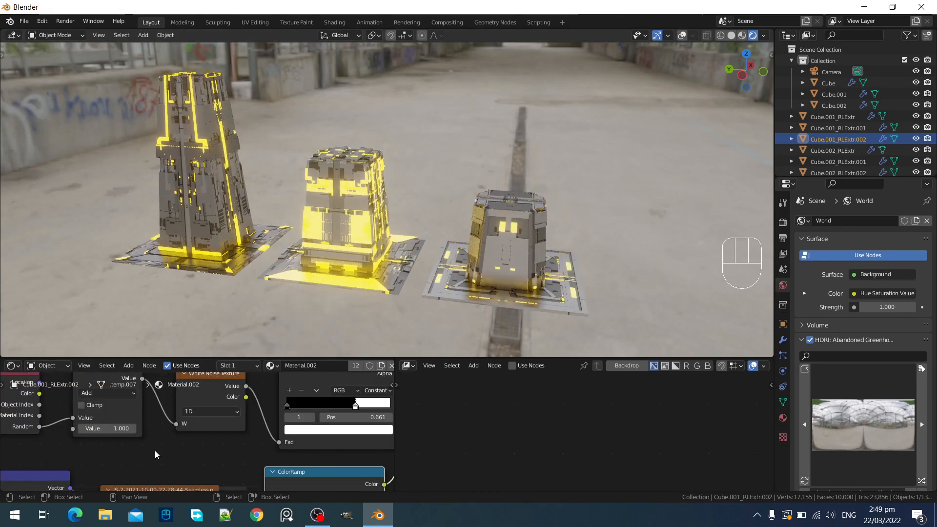
Nudge the new ColorRamp's yellow stop to about 0.435
{"action": "scroll", "coordinate": [154, 450], "scroll_direction": "down", "scroll_amount": 2}
{"action": "middle_click_drag", "start_coordinate": [266, 462], "coordinate": [255, 410]}
{"action": "scroll", "coordinate": [264, 424], "scroll_direction": "up", "scroll_amount": 3}
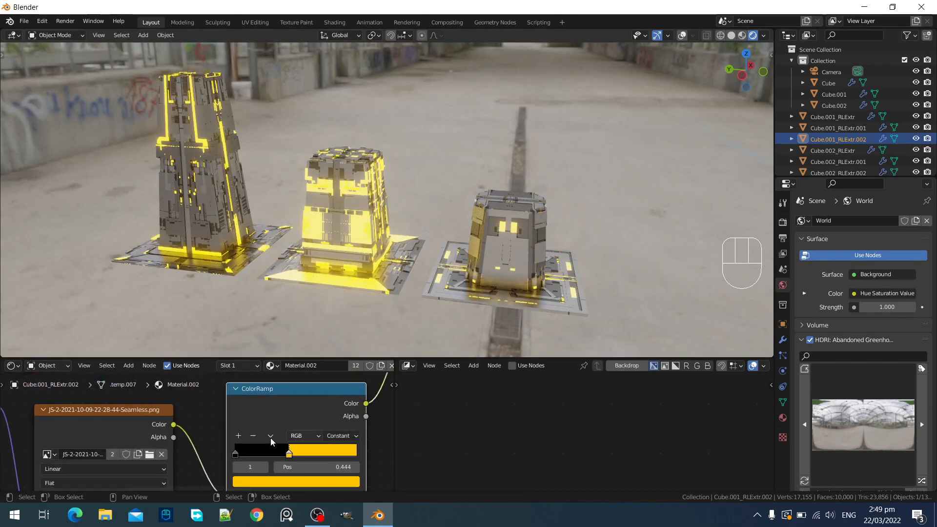
{"action": "mouse_move", "coordinate": [288, 453]}
{"action": "left_mouse_down"}
{"action": "mouse_move", "coordinate": [264, 453]}
{"action": "mouse_move", "coordinate": [321, 448]}
{"action": "mouse_move", "coordinate": [291, 448]}
{"action": "left_mouse_up"}
{"action": "scroll", "coordinate": [329, 422], "scroll_direction": "down", "scroll_amount": 3}
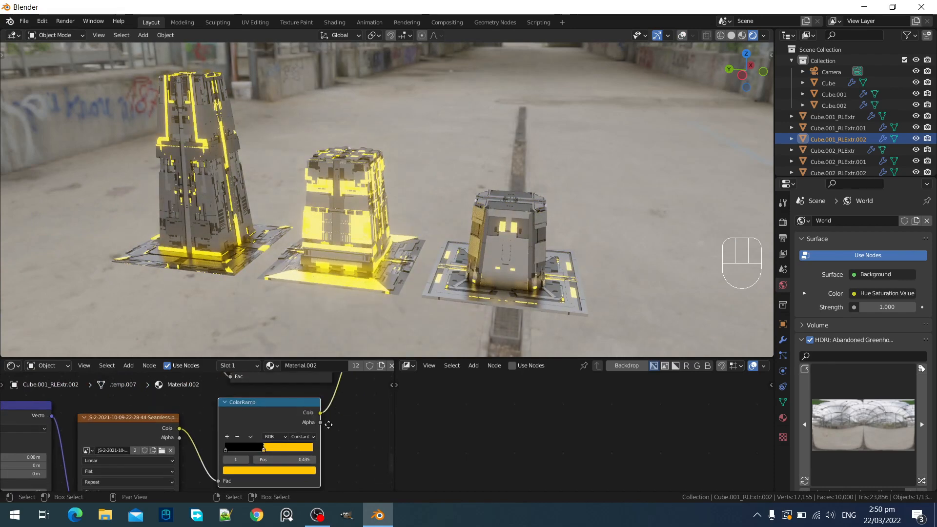
Try scales of 2 and 5 on all three axes of the emission texture's Mapping node
{"action": "middle_click_drag", "start_coordinate": [340, 411], "coordinate": [382, 388]}
{"action": "scroll", "coordinate": [296, 419], "scroll_direction": "down", "scroll_amount": 5}
{"action": "scroll", "coordinate": [133, 418], "scroll_direction": "up", "scroll_amount": 2}
{"action": "scroll", "coordinate": [135, 415], "scroll_direction": "up", "scroll_amount": 4}
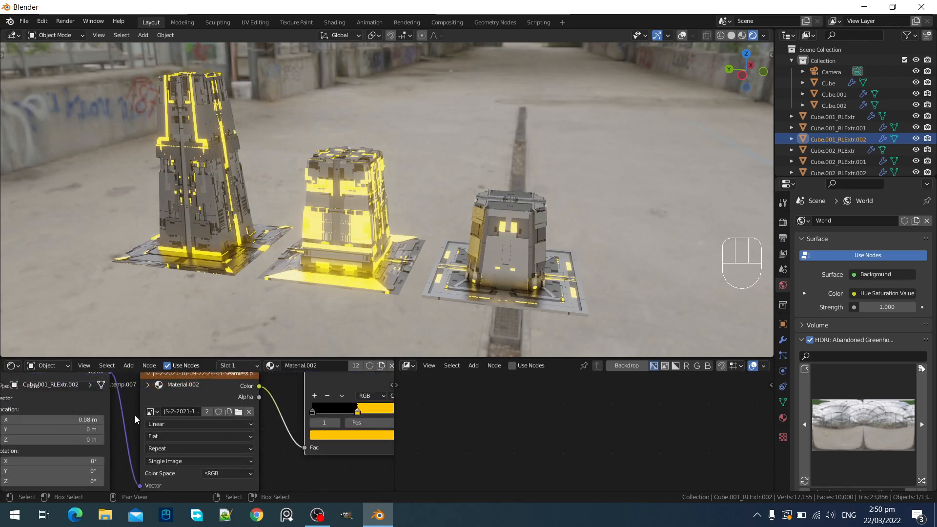
{"action": "left_click_drag", "start_coordinate": [161, 447], "coordinate": [161, 470]}
{"action": "type", "text": "2"}
{"action": "key", "text": "Return"}
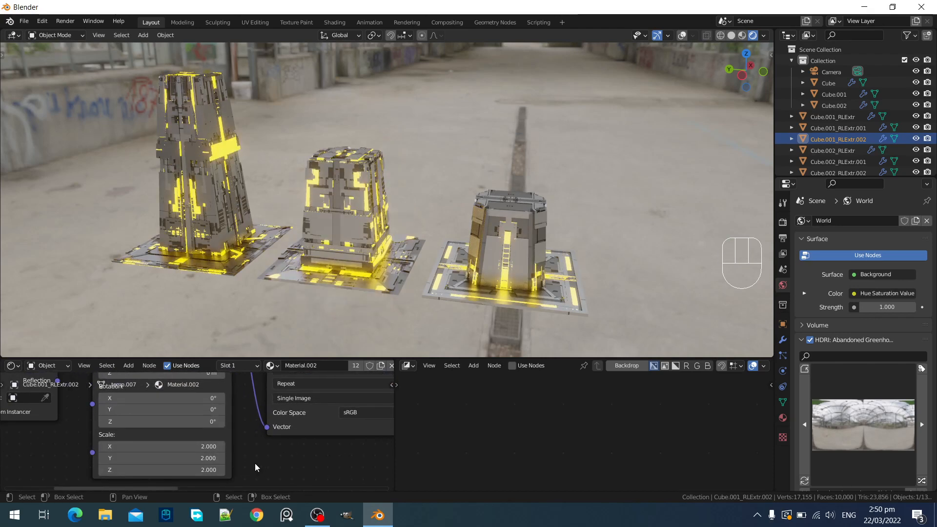
{"action": "left_click_drag", "start_coordinate": [196, 447], "coordinate": [196, 470]}
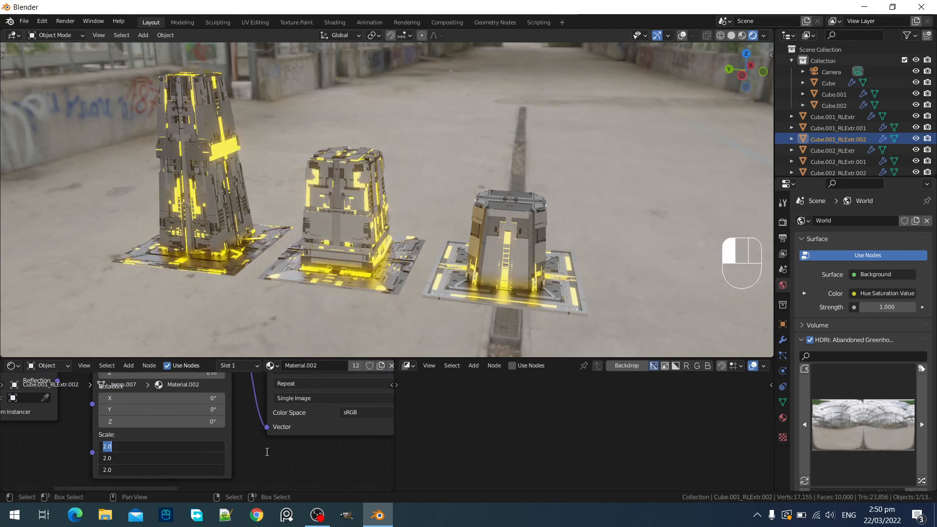
{"action": "left_click", "coordinate": [268, 453]}
Move the new ColorRamp's yellow stop to about 0.53 to thin out the glowing areas
{"action": "middle_click_drag", "start_coordinate": [383, 409], "coordinate": [249, 449]}
{"action": "scroll", "coordinate": [254, 441], "scroll_direction": "up", "scroll_amount": 1}
{"action": "scroll", "coordinate": [254, 441], "scroll_direction": "up", "scroll_amount": 1}
{"action": "left_click_drag", "start_coordinate": [289, 423], "coordinate": [320, 420]}
{"action": "left_click_drag", "start_coordinate": [322, 416], "coordinate": [309, 416]}
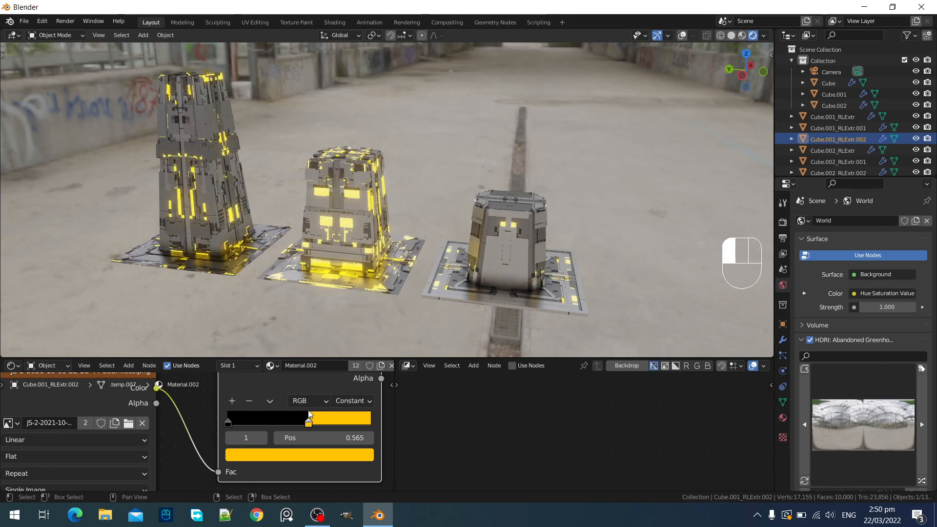
Try a scale of 10 on all three axes of the emission texture's Mapping node
{"action": "scroll", "coordinate": [69, 455], "scroll_direction": "down", "scroll_amount": 3}
{"action": "middle_click_drag", "start_coordinate": [78, 448], "coordinate": [225, 360]}
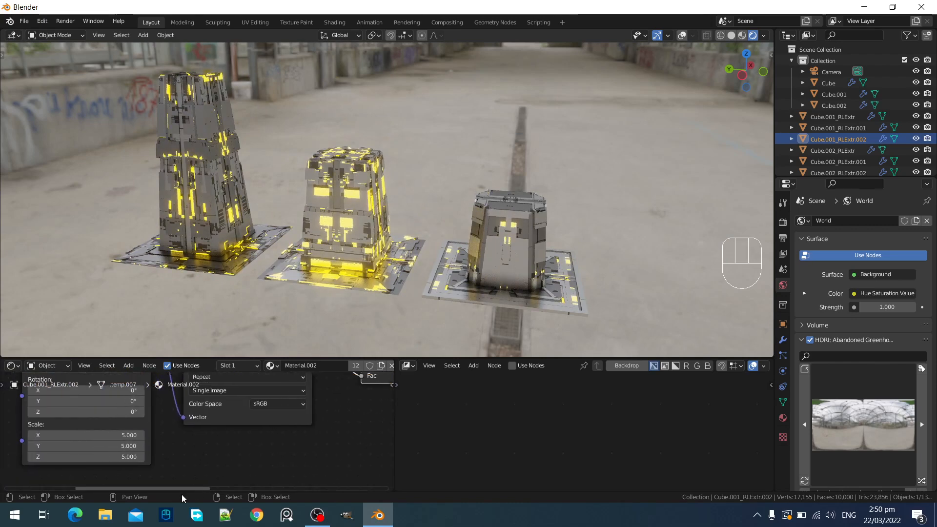
{"action": "left_click_drag", "start_coordinate": [101, 435], "coordinate": [100, 441]}
{"action": "type", "text": "10"}
{"action": "key", "text": "Return"}
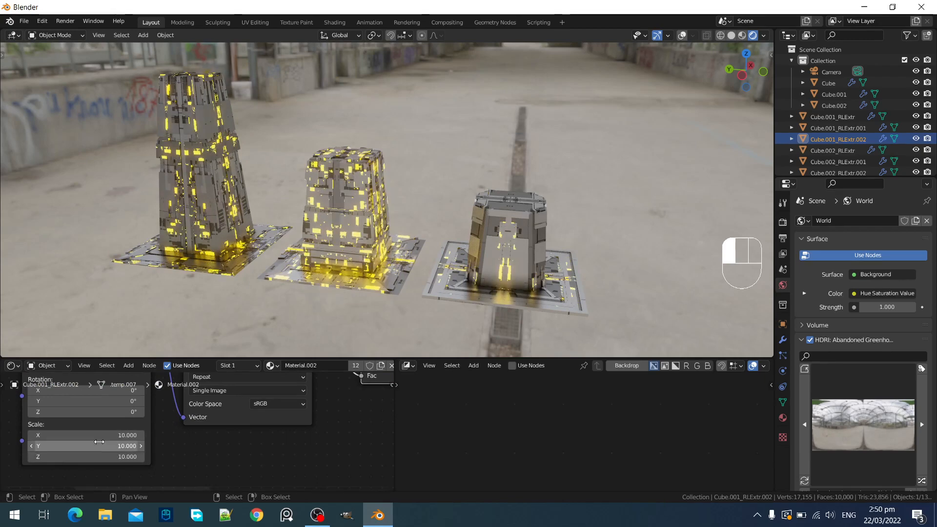
Set the emission texture's Mapping scale to 6 on all three axes
{"action": "scroll", "coordinate": [440, 183], "scroll_direction": "up", "scroll_amount": 4}
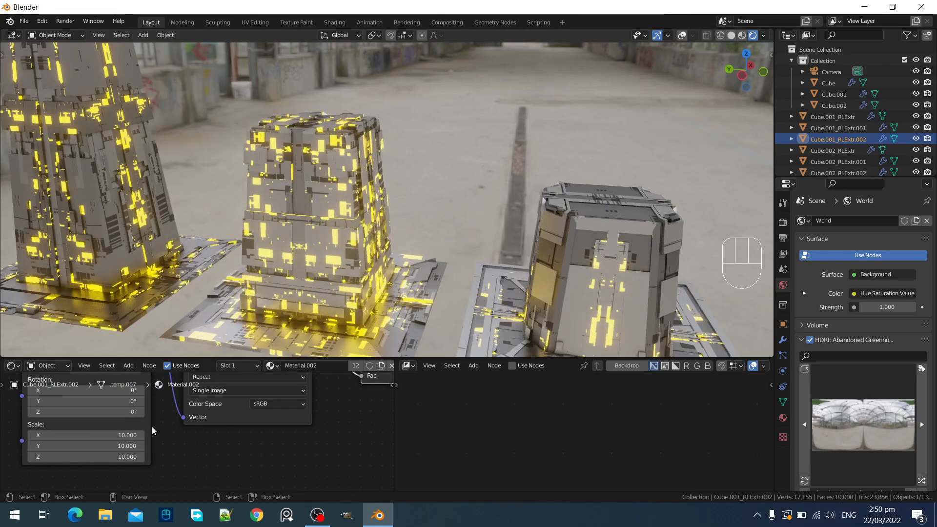
{"action": "left_click_drag", "start_coordinate": [126, 435], "coordinate": [121, 428]}
{"action": "type", "text": "6"}
{"action": "key", "text": "Return"}
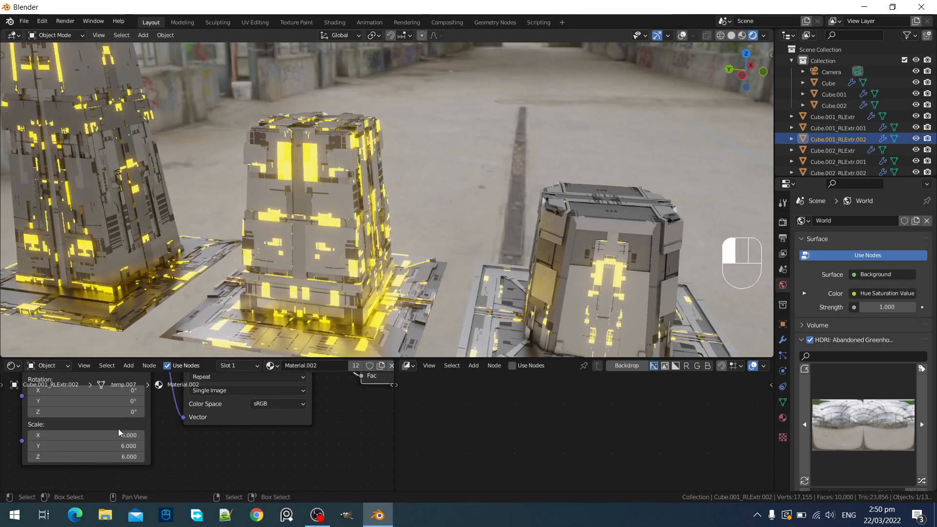
{"action": "scroll", "coordinate": [284, 387], "scroll_direction": "down", "scroll_amount": 3}
{"action": "scroll", "coordinate": [307, 408], "scroll_direction": "up", "scroll_amount": 3}
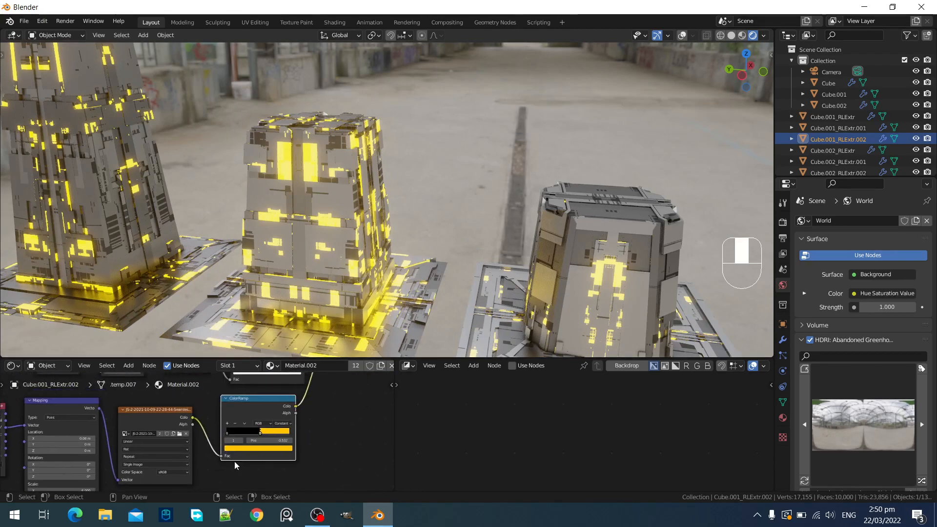
Move the emission ColorRamp's yellow stop to about 0.55 and the White Noise ColorRamp's white stop to about 0.75
{"action": "mouse_move", "coordinate": [280, 430]}
{"action": "left_mouse_down"}
{"action": "mouse_move", "coordinate": [300, 430]}
{"action": "mouse_move", "coordinate": [281, 427]}
{"action": "left_mouse_up"}
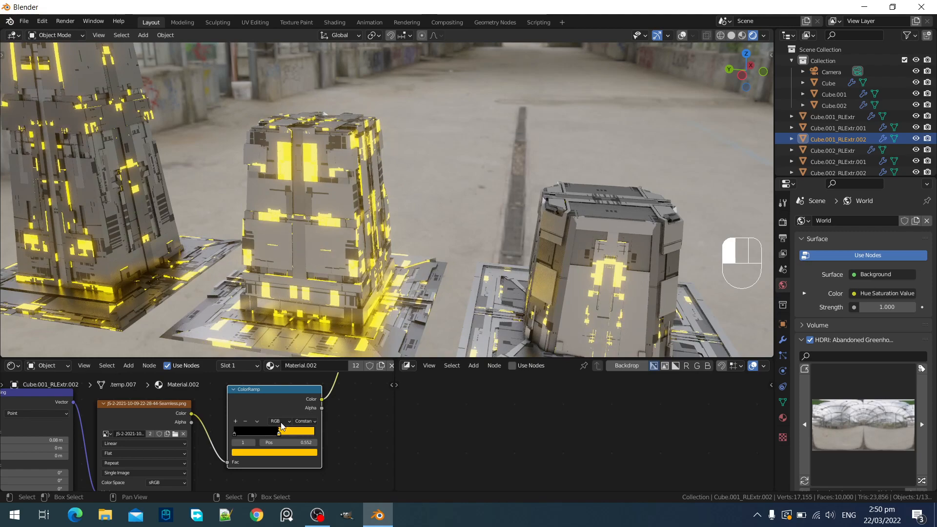
{"action": "scroll", "coordinate": [480, 186], "scroll_direction": "down", "scroll_amount": 3}
{"action": "middle_click_drag", "start_coordinate": [480, 185], "coordinate": [452, 202]}
{"action": "scroll", "coordinate": [452, 202], "scroll_direction": "up", "scroll_amount": 1}
{"action": "scroll", "coordinate": [145, 411], "scroll_direction": "down", "scroll_amount": 3}
{"action": "middle_click_drag", "start_coordinate": [67, 419], "coordinate": [203, 440]}
{"action": "middle_click_drag", "start_coordinate": [288, 404], "coordinate": [133, 455]}
{"action": "scroll", "coordinate": [194, 433], "scroll_direction": "up", "scroll_amount": 2}
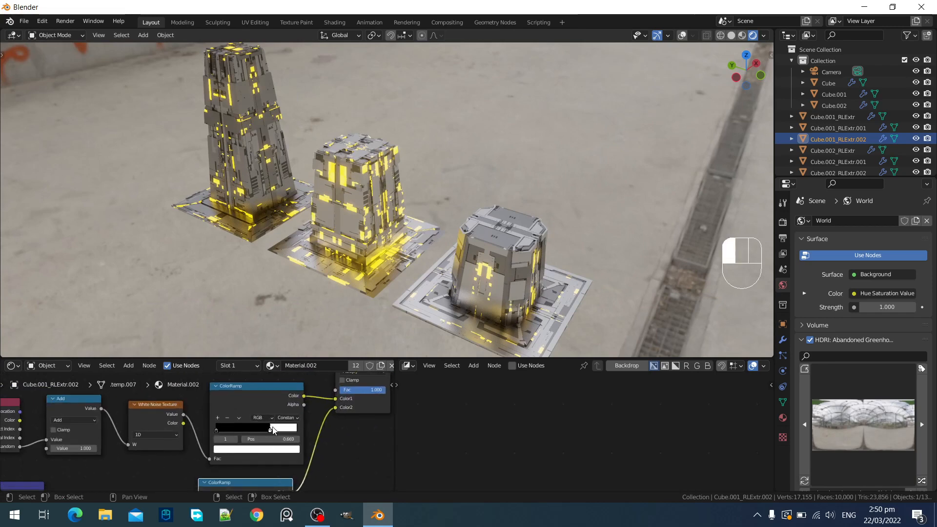
{"action": "left_click_drag", "start_coordinate": [274, 429], "coordinate": [276, 430]}
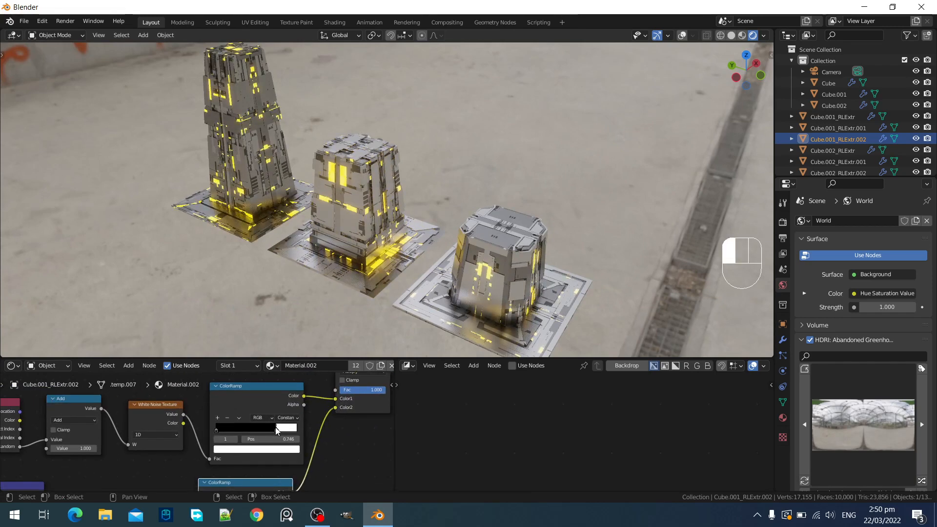
Try different random glow distributions by changing the Add node's value, ending at 2.5
{"action": "middle_click_drag", "start_coordinate": [134, 434], "coordinate": [184, 427]}
{"action": "scroll", "coordinate": [122, 439], "scroll_direction": "up", "scroll_amount": 1, "text": "ctrl"}
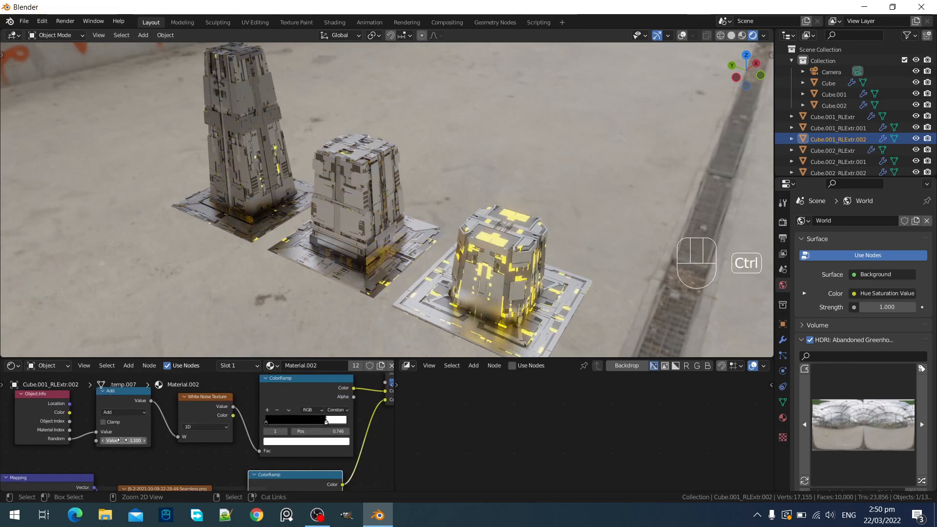
{"action": "scroll", "coordinate": [122, 440], "scroll_direction": "up", "scroll_amount": 8, "text": "ctrl"}
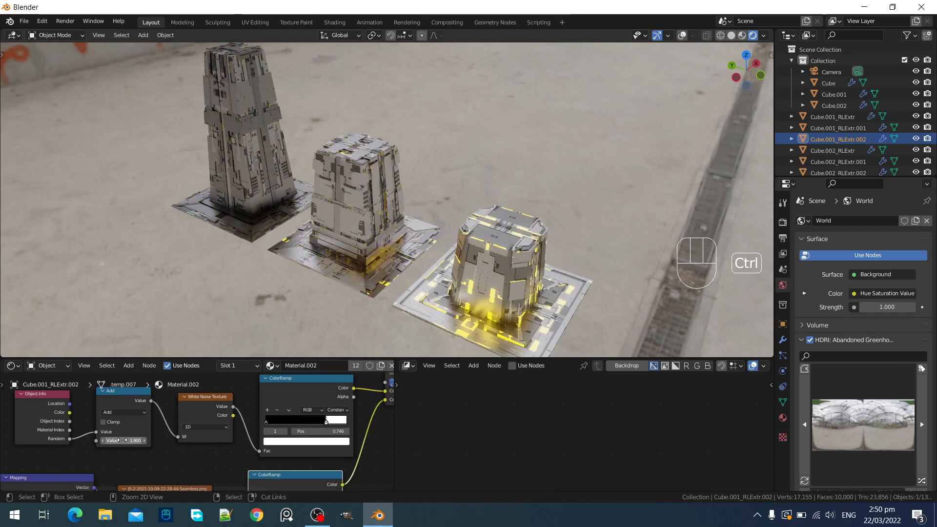
{"action": "scroll", "coordinate": [122, 439], "scroll_direction": "up", "scroll_amount": 6, "text": "ctrl"}
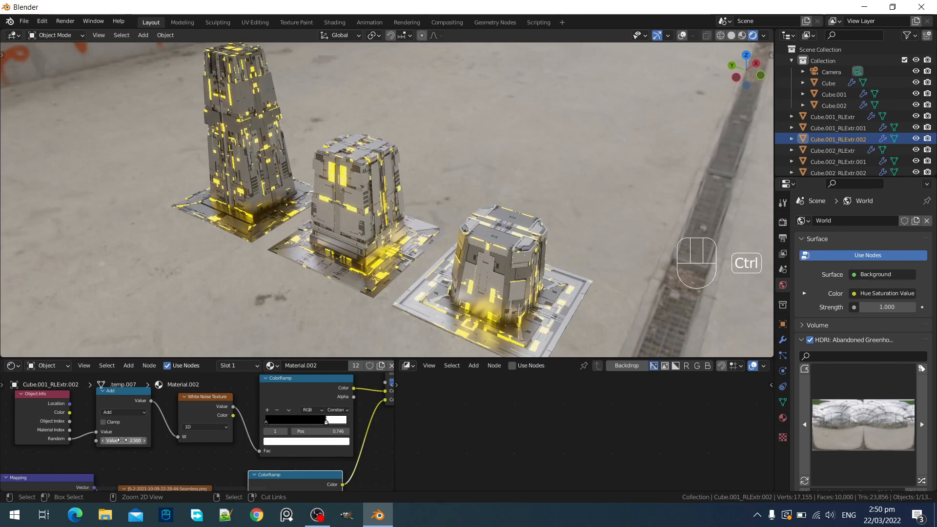
Add a third stop to the emission texture's ColorRamp between black and yellow, and colour it light blue
{"action": "scroll", "coordinate": [318, 458], "scroll_direction": "down", "scroll_amount": 2}
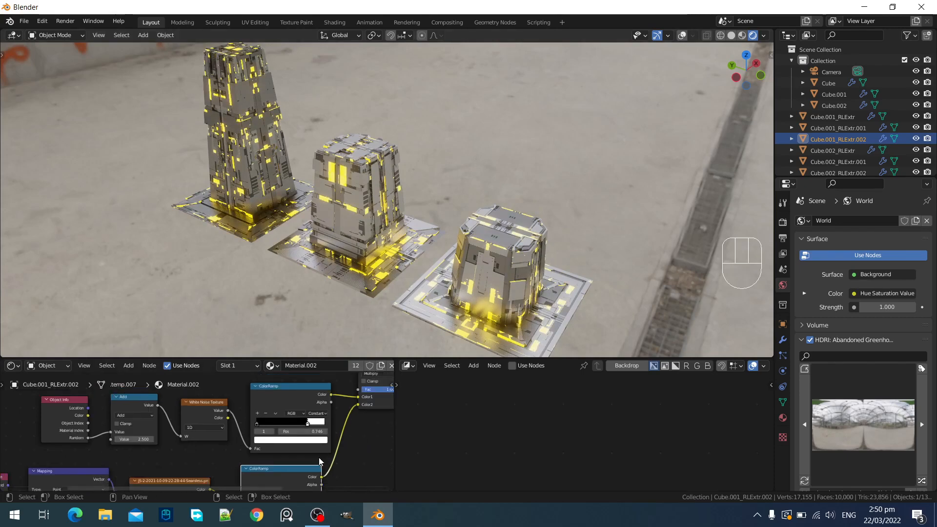
{"action": "middle_click_drag", "start_coordinate": [323, 466], "coordinate": [265, 388]}
{"action": "scroll", "coordinate": [218, 406], "scroll_direction": "up", "scroll_amount": 8}
{"action": "left_click", "coordinate": [174, 400]}
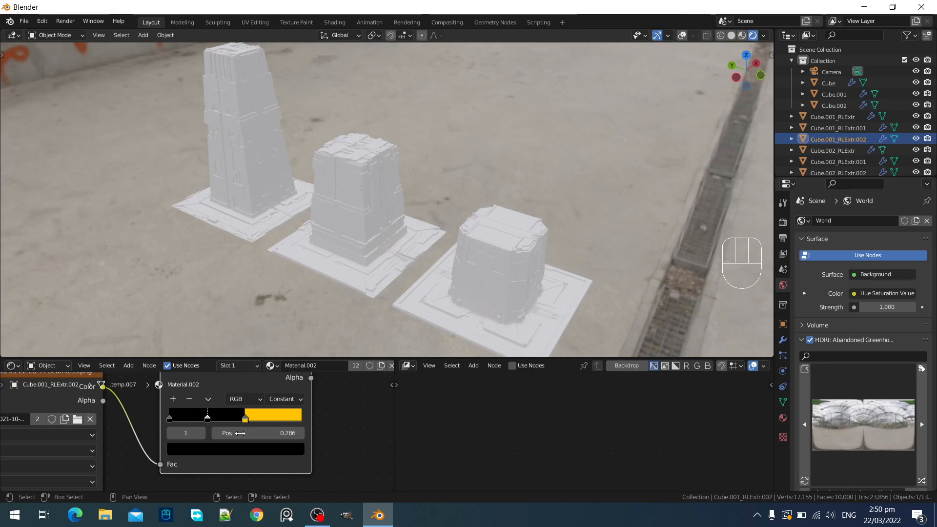
{"action": "scroll", "coordinate": [240, 433], "scroll_direction": "up", "scroll_amount": 5}
{"action": "scroll", "coordinate": [235, 423], "scroll_direction": "down", "scroll_amount": 6}
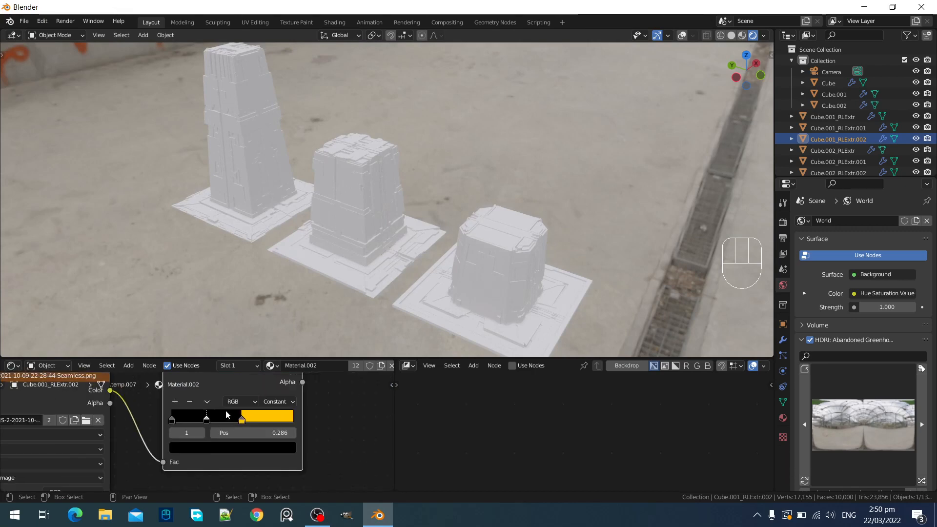
{"action": "scroll", "coordinate": [239, 448], "scroll_direction": "up", "scroll_amount": 1}
{"action": "left_click", "coordinate": [235, 452]}
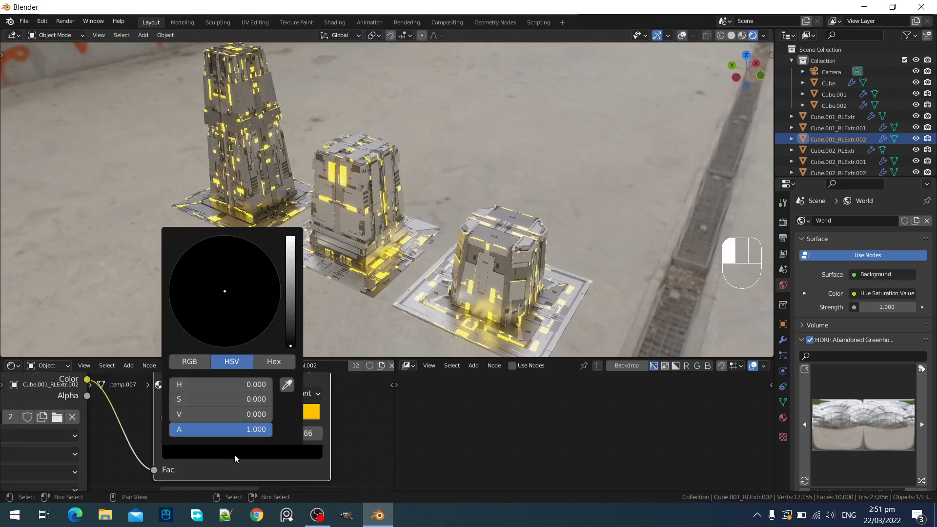
{"action": "left_click", "coordinate": [292, 239]}
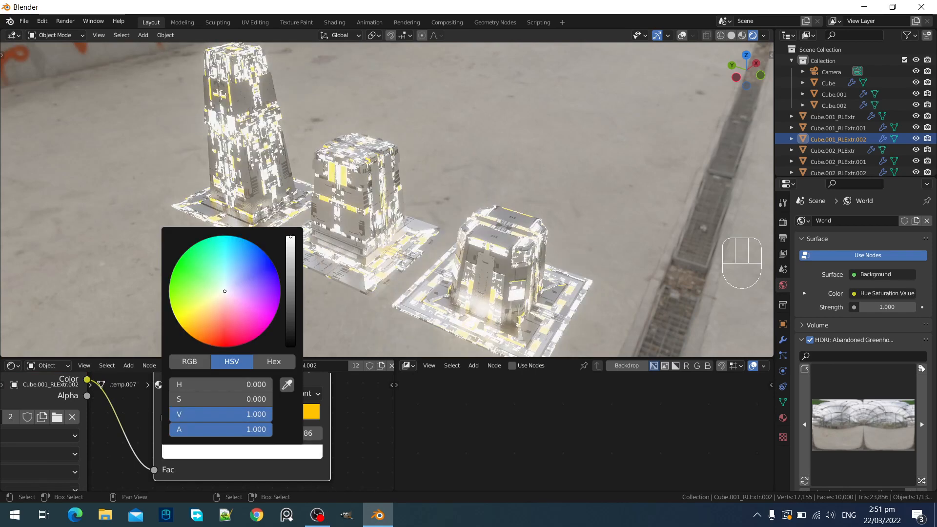
{"action": "left_click", "coordinate": [245, 277]}
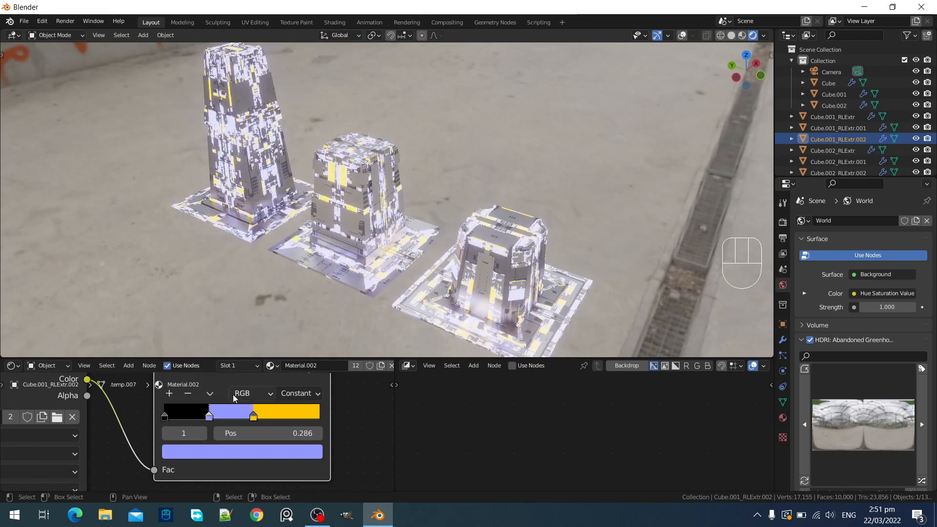
Move the emission ColorRamp's light-blue stop to 0.56, just before the yellow stop
{"action": "scroll", "coordinate": [215, 417], "scroll_direction": "up", "scroll_amount": 1}
{"action": "left_click_drag", "start_coordinate": [210, 416], "coordinate": [259, 414]}
{"action": "left_click", "coordinate": [293, 416]}
Switch the world's HDRI environment to kloppenheim_04
{"action": "middle_click_drag", "start_coordinate": [341, 273], "coordinate": [393, 272]}
{"action": "scroll", "coordinate": [390, 229], "scroll_direction": "up", "scroll_amount": 2}
{"action": "left_click", "coordinate": [851, 430]}
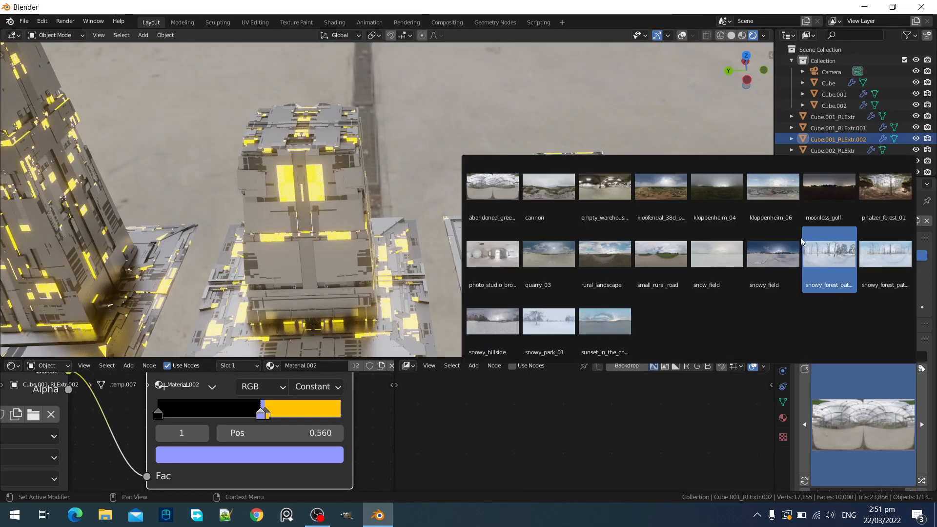
{"action": "left_click", "coordinate": [732, 206]}
{"action": "scroll", "coordinate": [488, 264], "scroll_direction": "down", "scroll_amount": 1}
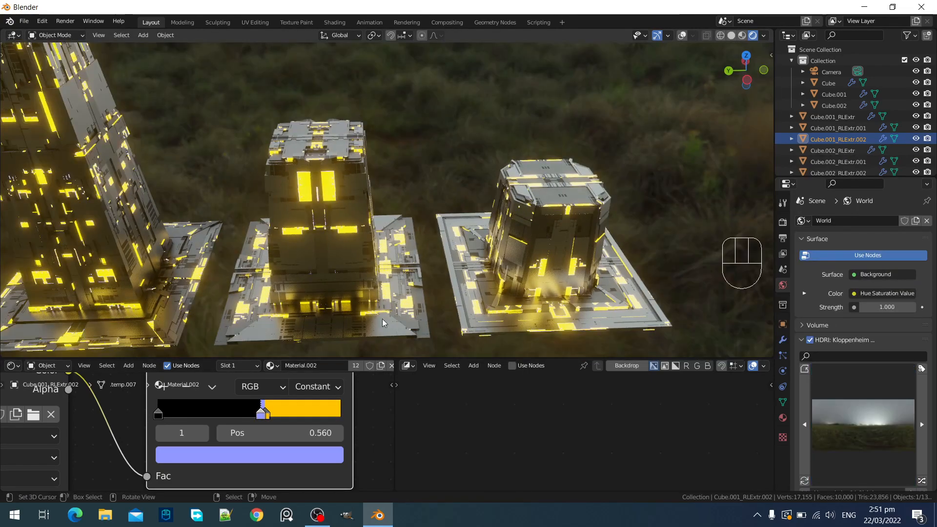
Move the emission ColorRamp's light-blue stop back to about 0.41 to widen its colour band
{"action": "scroll", "coordinate": [236, 443], "scroll_direction": "up", "scroll_amount": 2}
{"action": "left_click_drag", "start_coordinate": [286, 411], "coordinate": [240, 409]}
{"action": "scroll", "coordinate": [456, 227], "scroll_direction": "down", "scroll_amount": 3}
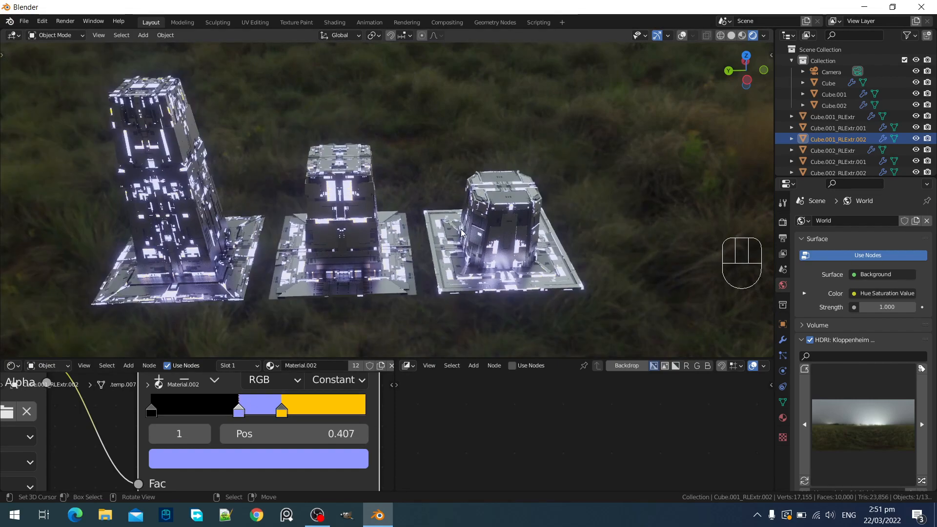
Move the White Noise ColorRamp's white stop to about 0.86 so fewer parts glow
{"action": "middle_click_drag", "start_coordinate": [456, 227], "coordinate": [429, 218]}
{"action": "scroll", "coordinate": [127, 408], "scroll_direction": "down", "scroll_amount": 5}
{"action": "scroll", "coordinate": [127, 405], "scroll_direction": "down", "scroll_amount": 3}
{"action": "middle_click_drag", "start_coordinate": [191, 417], "coordinate": [224, 425]}
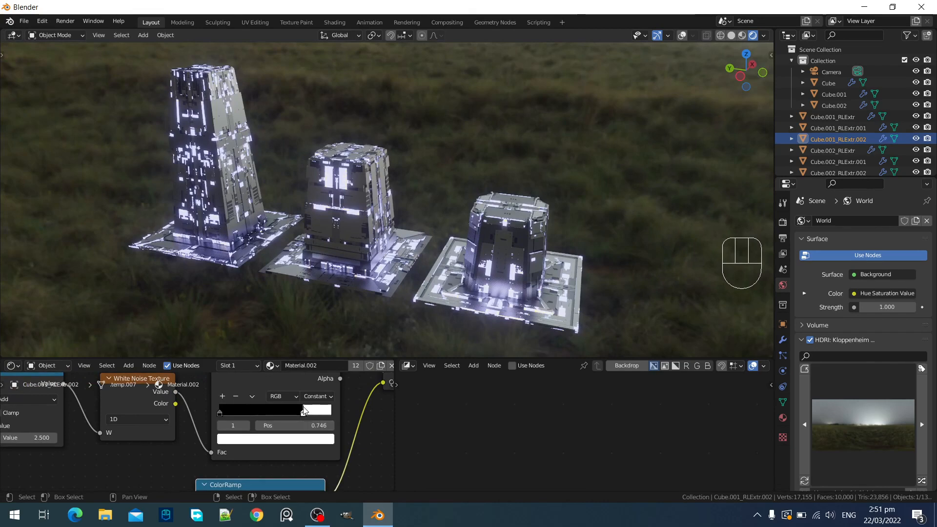
{"action": "mouse_move", "coordinate": [304, 410]}
{"action": "left_mouse_down"}
{"action": "mouse_move", "coordinate": [317, 411]}
{"action": "mouse_move", "coordinate": [244, 411]}
{"action": "mouse_move", "coordinate": [317, 418]}
{"action": "left_mouse_up"}
Cycle the Add node's value through new random glow distributions and settle on 6.6
{"action": "middle_click_drag", "start_coordinate": [62, 435], "coordinate": [164, 433]}
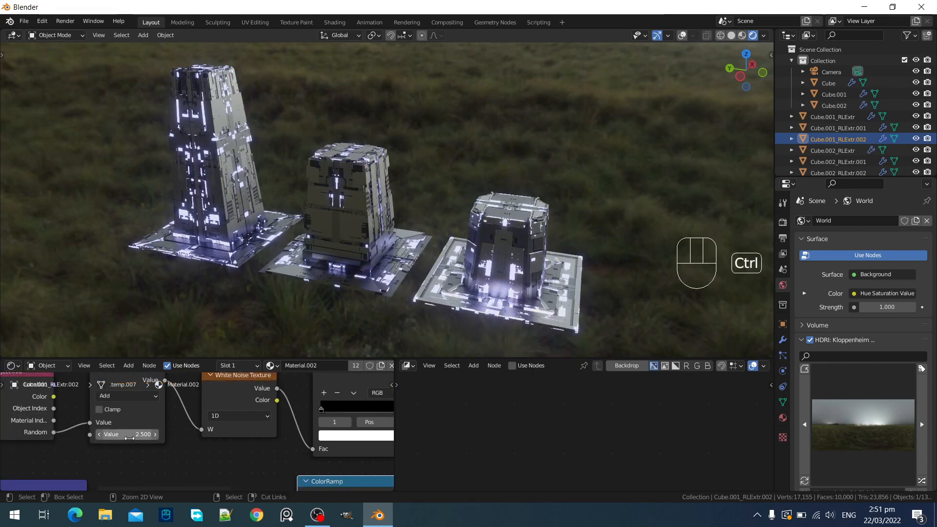
{"action": "scroll", "coordinate": [129, 437], "scroll_direction": "up", "scroll_amount": 2, "text": "ctrl"}
{"action": "scroll", "coordinate": [129, 437], "scroll_direction": "up", "scroll_amount": 7, "text": "ctrl"}
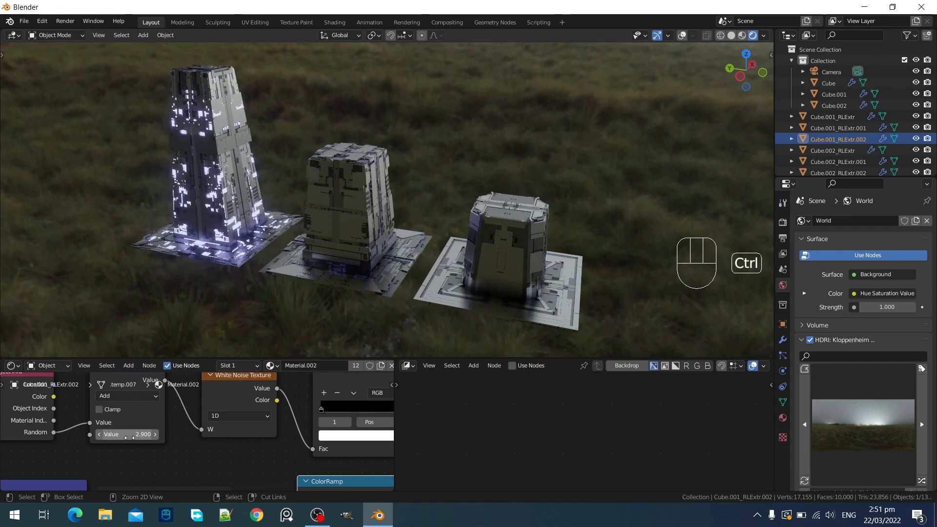
{"action": "scroll", "coordinate": [129, 437], "scroll_direction": "up", "scroll_amount": 3, "text": "ctrl"}
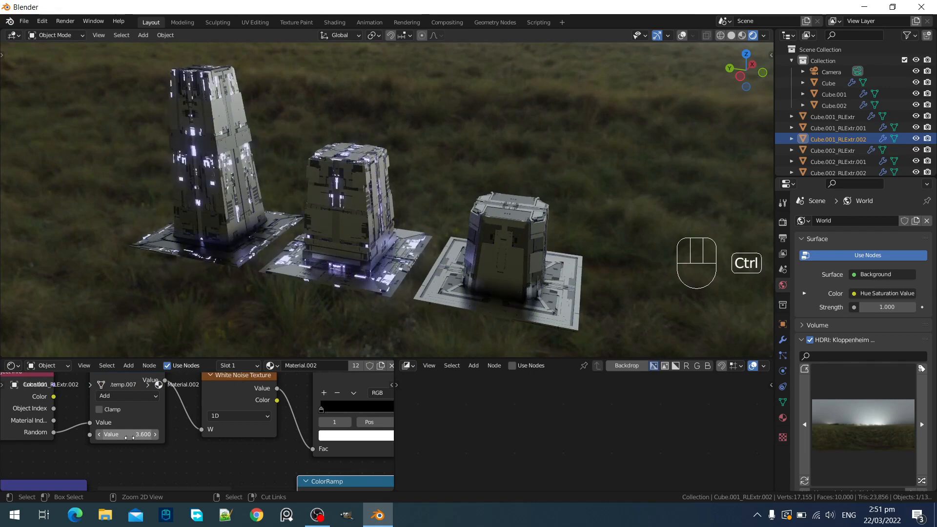
{"action": "scroll", "coordinate": [129, 437], "scroll_direction": "up", "scroll_amount": 6, "text": "ctrl"}
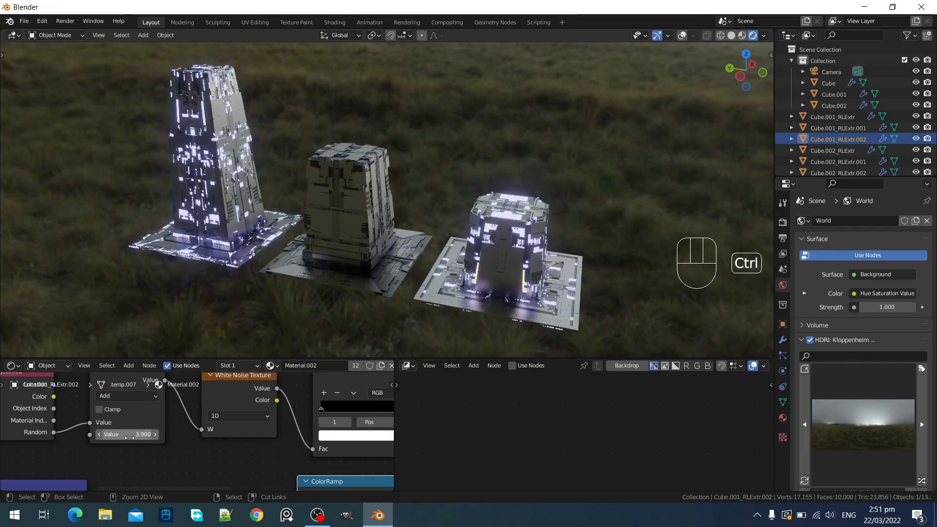
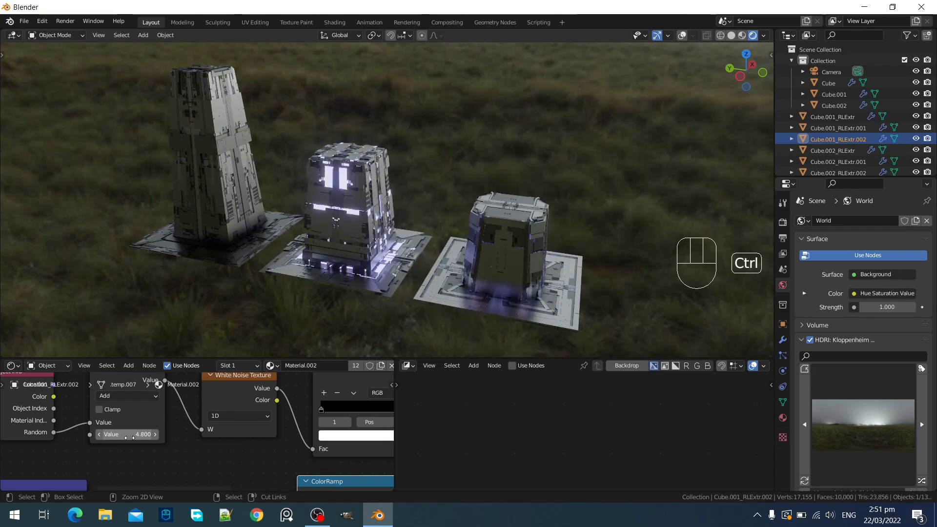
{"action": "scroll", "coordinate": [129, 438], "scroll_direction": "up", "scroll_amount": 2, "text": "ctrl"}
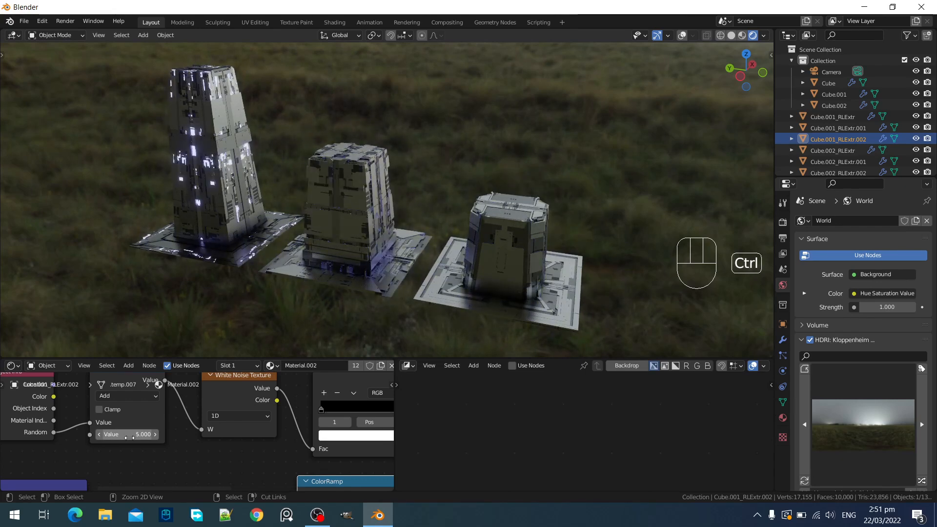
{"action": "scroll", "coordinate": [129, 437], "scroll_direction": "up", "scroll_amount": 5, "text": "ctrl"}
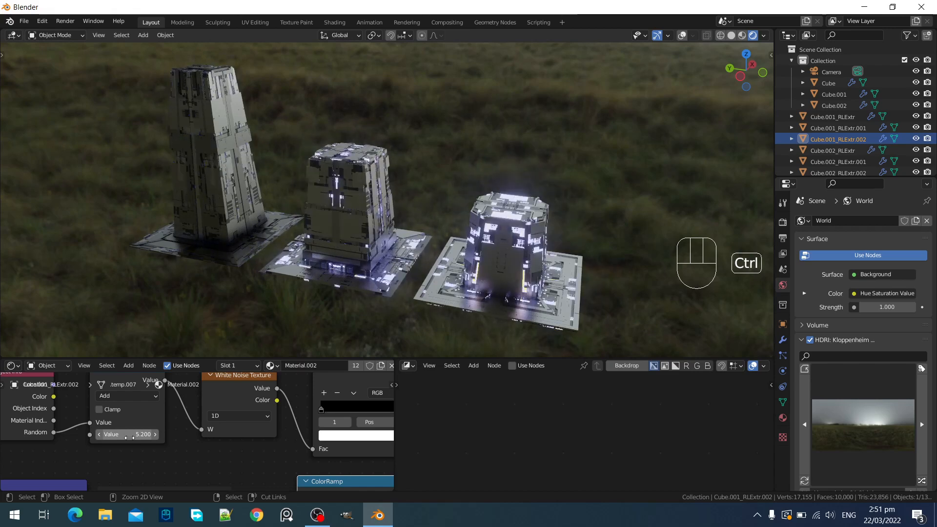
{"action": "scroll", "coordinate": [129, 438], "scroll_direction": "up", "scroll_amount": 4, "text": "ctrl"}
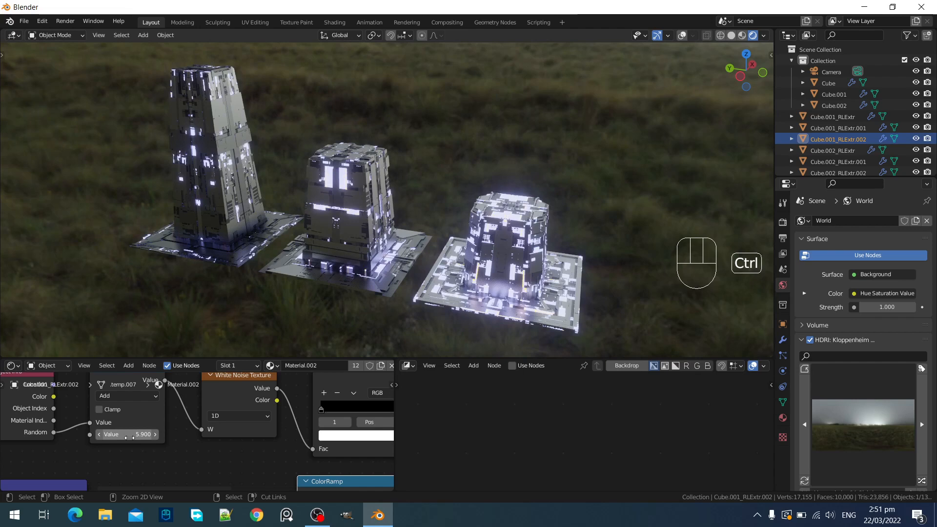
{"action": "scroll", "coordinate": [129, 438], "scroll_direction": "up", "scroll_amount": 2, "text": "ctrl"}
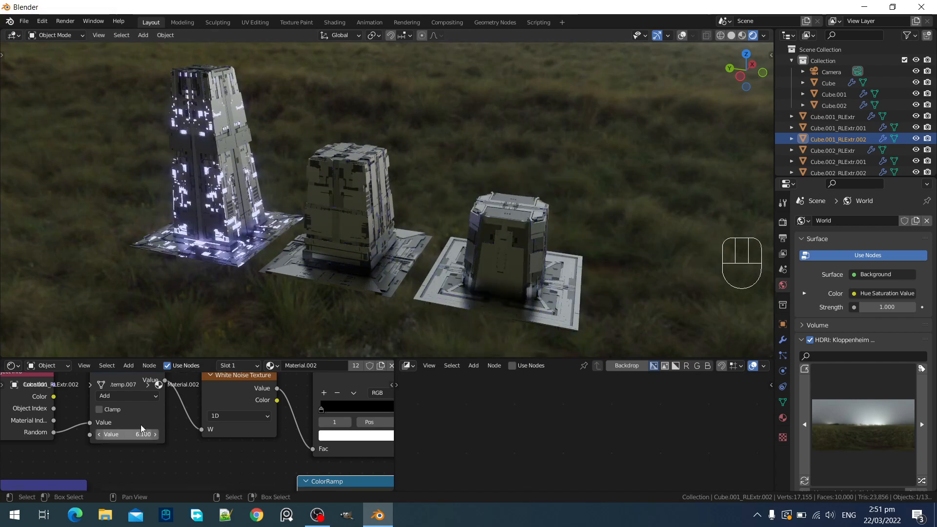
{"action": "scroll", "coordinate": [140, 432], "scroll_direction": "up", "scroll_amount": 4, "text": "ctrl"}
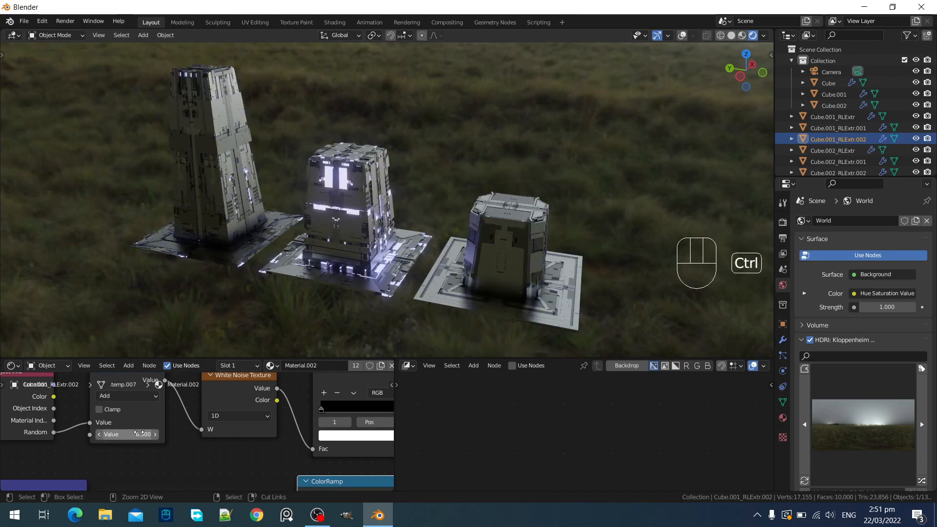
{"action": "scroll", "coordinate": [140, 433], "scroll_direction": "up", "scroll_amount": 3, "text": "ctrl"}
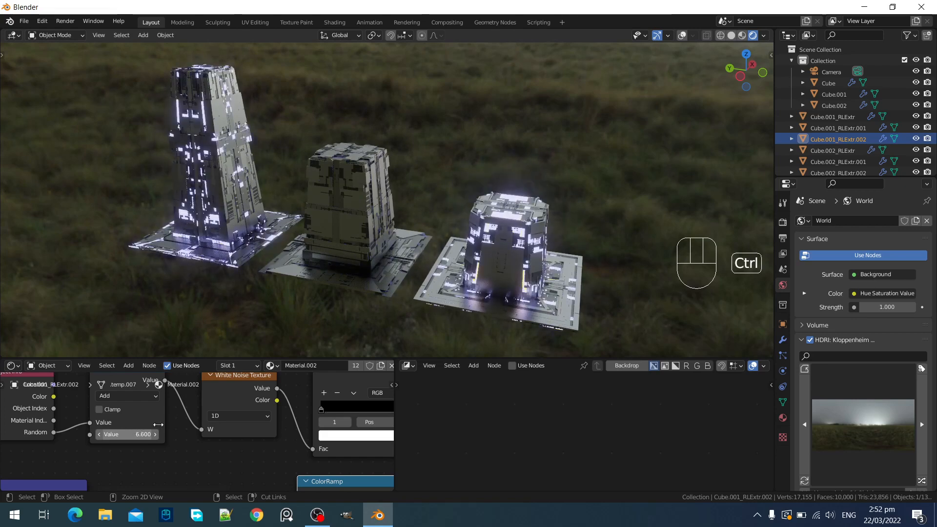
Move the emission ColorRamp's light-blue stop to about 0.45, close to the yellow stop, and recolour it orange
{"action": "middle_click_drag", "start_coordinate": [342, 234], "coordinate": [264, 183]}
{"action": "scroll", "coordinate": [264, 183], "scroll_direction": "up", "scroll_amount": 2}
{"action": "scroll", "coordinate": [317, 462], "scroll_direction": "down", "scroll_amount": 8}
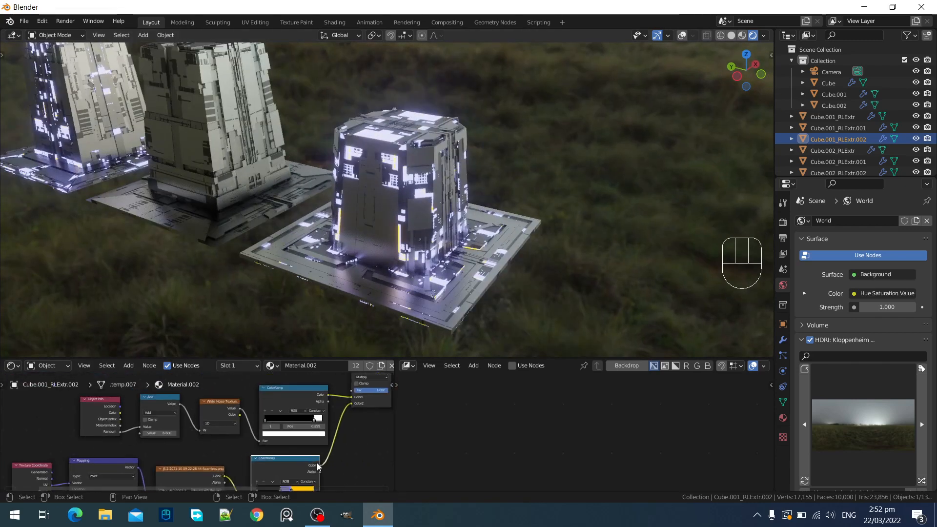
{"action": "scroll", "coordinate": [317, 463], "scroll_direction": "up", "scroll_amount": 6}
{"action": "left_click", "coordinate": [262, 415]}
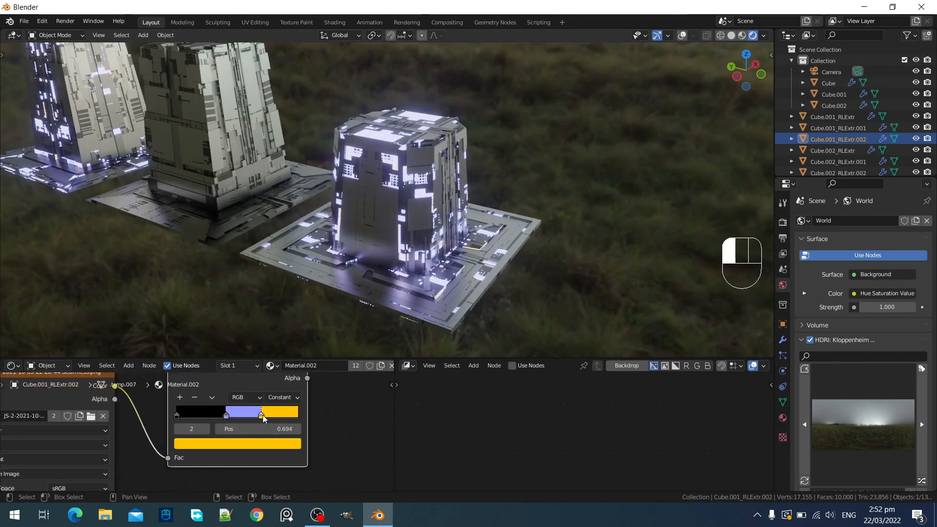
{"action": "left_click_drag", "start_coordinate": [262, 415], "coordinate": [232, 417]}
{"action": "left_click", "coordinate": [246, 443]}
{"action": "mouse_move", "coordinate": [213, 295]}
{"action": "left_mouse_down"}
{"action": "mouse_move", "coordinate": [250, 294]}
{"action": "mouse_move", "coordinate": [215, 350]}
{"action": "left_mouse_up"}
Set the emission texture's Mapping scale to 8 on all three axes
{"action": "scroll", "coordinate": [450, 154], "scroll_direction": "down", "scroll_amount": 4}
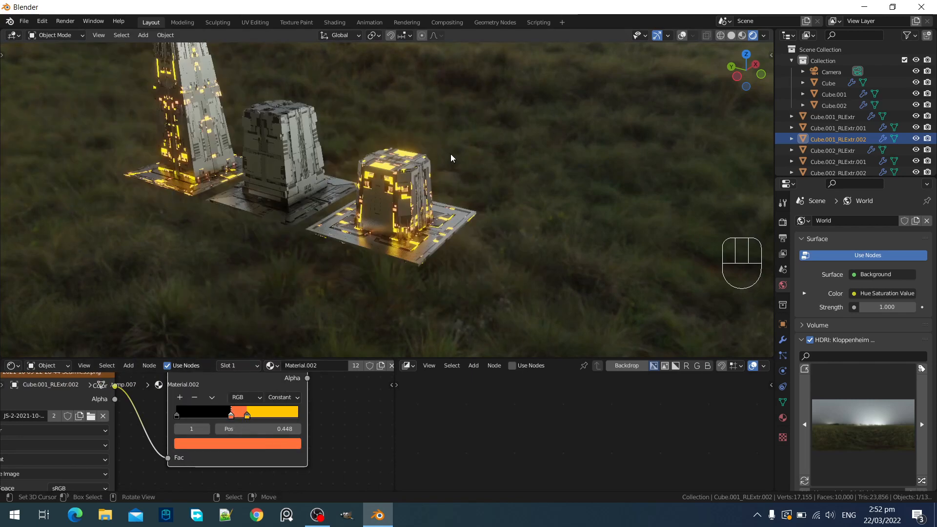
{"action": "middle_click_drag", "start_coordinate": [355, 159], "coordinate": [428, 253], "text": "shift"}
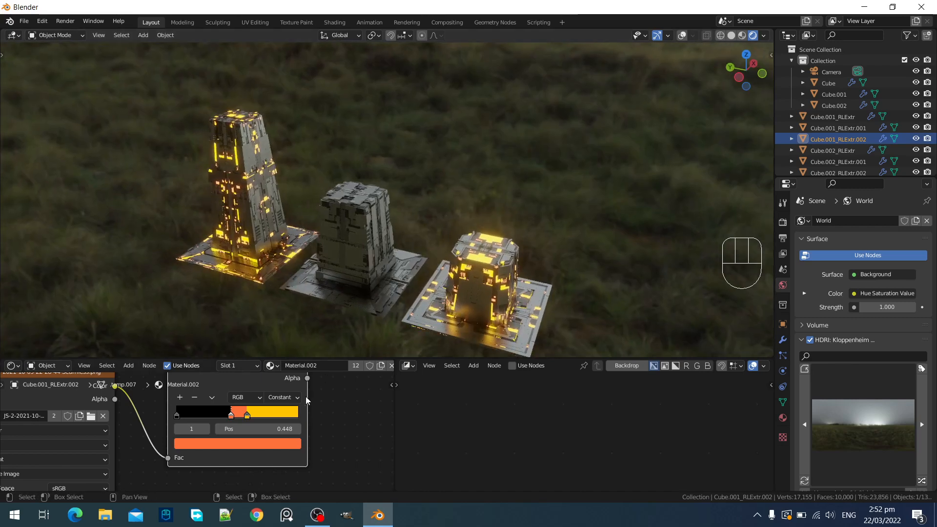
{"action": "scroll", "coordinate": [166, 432], "scroll_direction": "down", "scroll_amount": 1}
{"action": "middle_click_drag", "start_coordinate": [166, 432], "coordinate": [285, 422]}
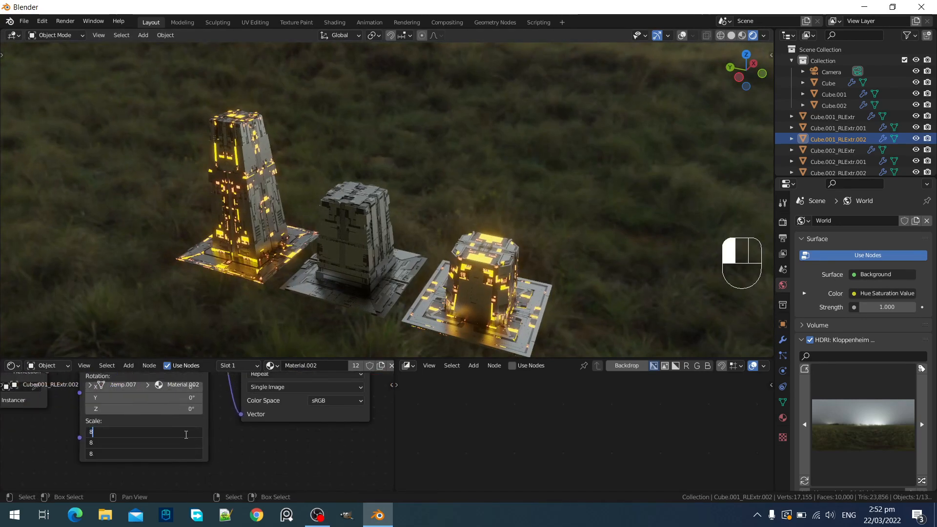
{"action": "key", "text": "Return"}
Move the emission ColorRamp's yellow stop to about 0.61 and the orange stop to about 0.57, thinning the glowing areas
{"action": "middle_click_drag", "start_coordinate": [336, 403], "coordinate": [210, 485]}
{"action": "middle_click_drag", "start_coordinate": [338, 425], "coordinate": [235, 444]}
{"action": "scroll", "coordinate": [242, 438], "scroll_direction": "up", "scroll_amount": 4}
{"action": "left_click_drag", "start_coordinate": [261, 431], "coordinate": [297, 430]}
{"action": "left_click", "coordinate": [259, 431]}
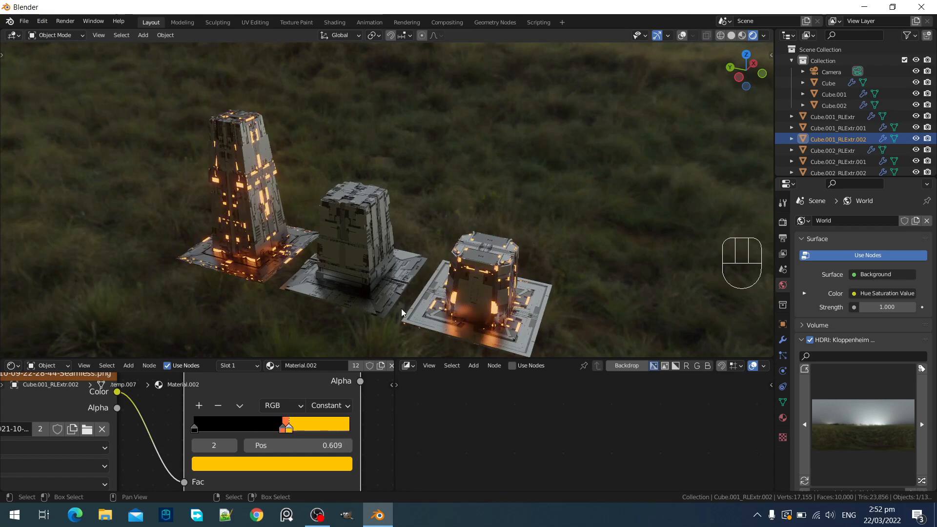
{"action": "scroll", "coordinate": [401, 309], "scroll_direction": "up", "scroll_amount": 4}
{"action": "middle_click_drag", "start_coordinate": [563, 325], "coordinate": [414, 198], "text": "shift"}
{"action": "scroll", "coordinate": [414, 199], "scroll_direction": "up", "scroll_amount": 3}
{"action": "middle_click_drag", "start_coordinate": [552, 254], "coordinate": [466, 231], "text": "shift"}
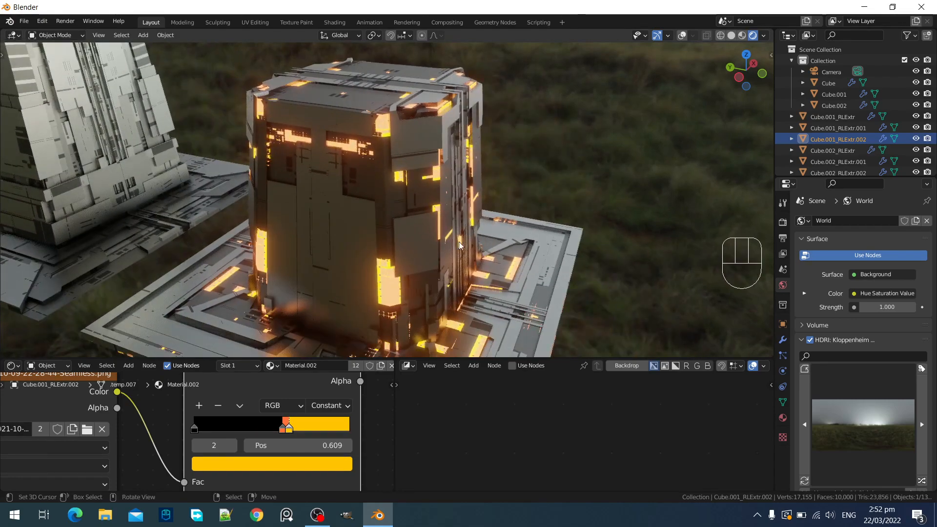
{"action": "scroll", "coordinate": [193, 424], "scroll_direction": "down", "scroll_amount": 6}
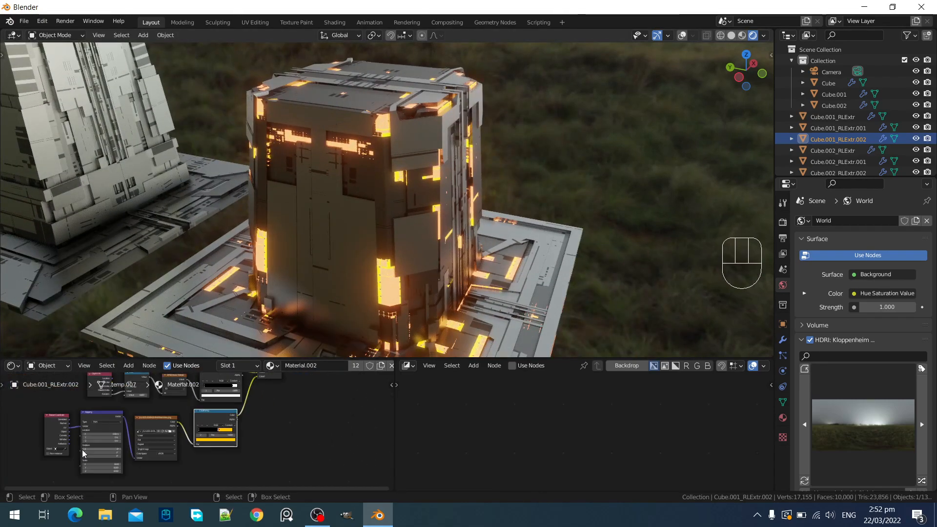
{"action": "middle_click_drag", "start_coordinate": [83, 454], "coordinate": [251, 429]}
{"action": "scroll", "coordinate": [291, 465], "scroll_direction": "down", "scroll_amount": 7}
{"action": "scroll", "coordinate": [250, 429], "scroll_direction": "up", "scroll_amount": 12}
{"action": "middle_click_drag", "start_coordinate": [330, 405], "coordinate": [227, 432]}
{"action": "scroll", "coordinate": [228, 431], "scroll_direction": "up", "scroll_amount": 2}
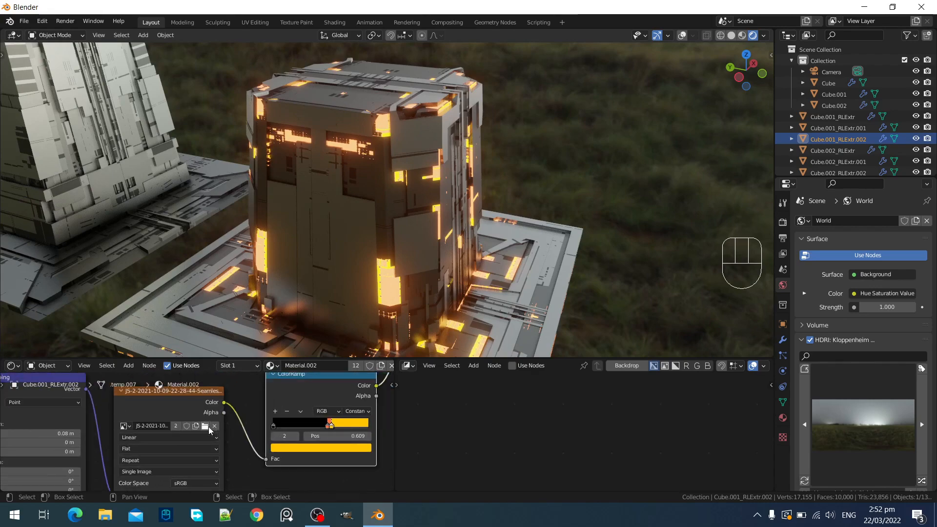
{"action": "left_click", "coordinate": [206, 426]}
{"action": "double_click", "coordinate": [587, 189]}
{"action": "scroll", "coordinate": [586, 189], "scroll_direction": "down", "scroll_amount": 6}
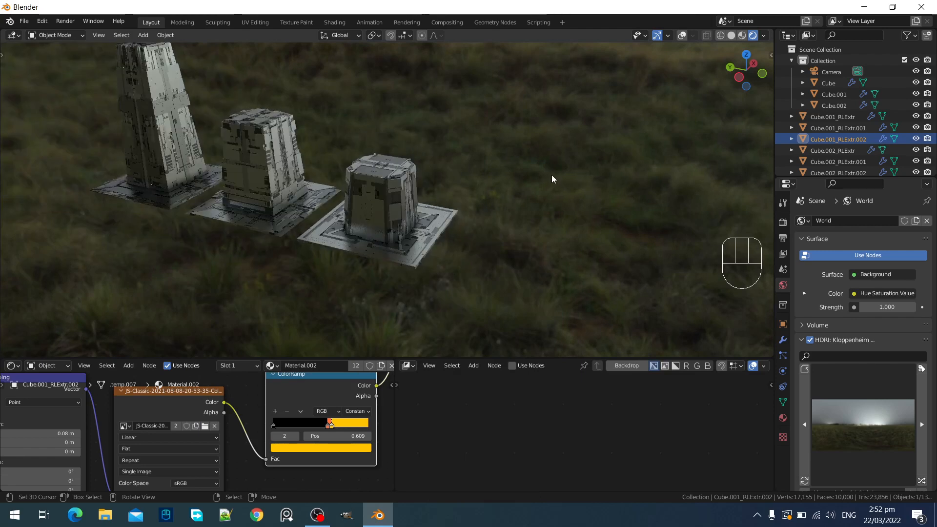
Shift the orange and yellow stops of the emission ColorRamp toward black, placing the yellow stop at 0.210
{"action": "scroll", "coordinate": [550, 176], "scroll_direction": "up", "scroll_amount": 5}
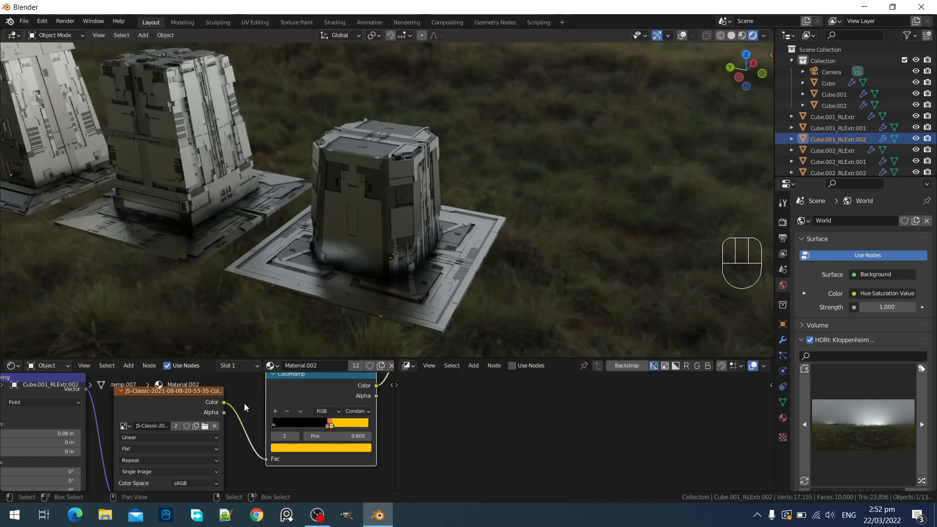
{"action": "left_click", "coordinate": [328, 426]}
{"action": "left_click_drag", "start_coordinate": [303, 426], "coordinate": [290, 425]}
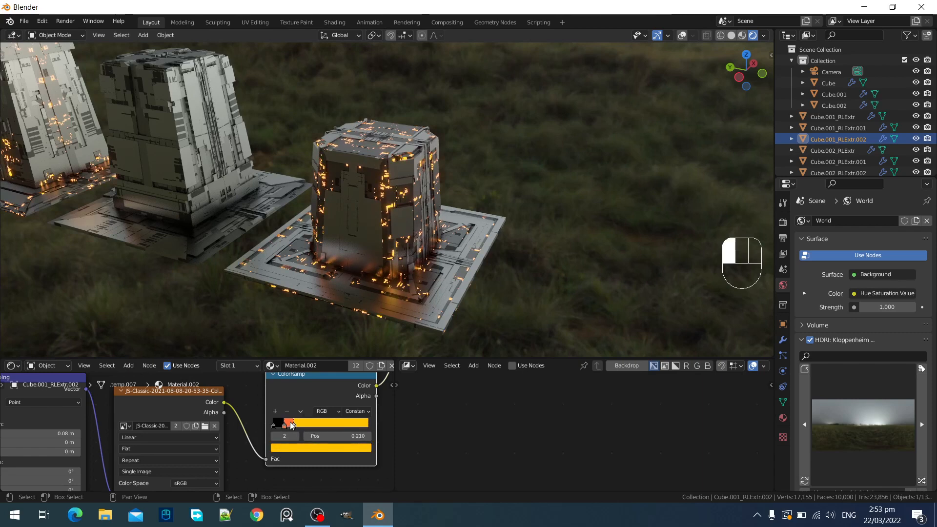
Set the X, Y and Z scale of the emission texture's Mapping node to 4
{"action": "scroll", "coordinate": [209, 427], "scroll_direction": "down", "scroll_amount": 3}
{"action": "middle_click_drag", "start_coordinate": [88, 484], "coordinate": [192, 422]}
{"action": "scroll", "coordinate": [191, 422], "scroll_direction": "up", "scroll_amount": 4}
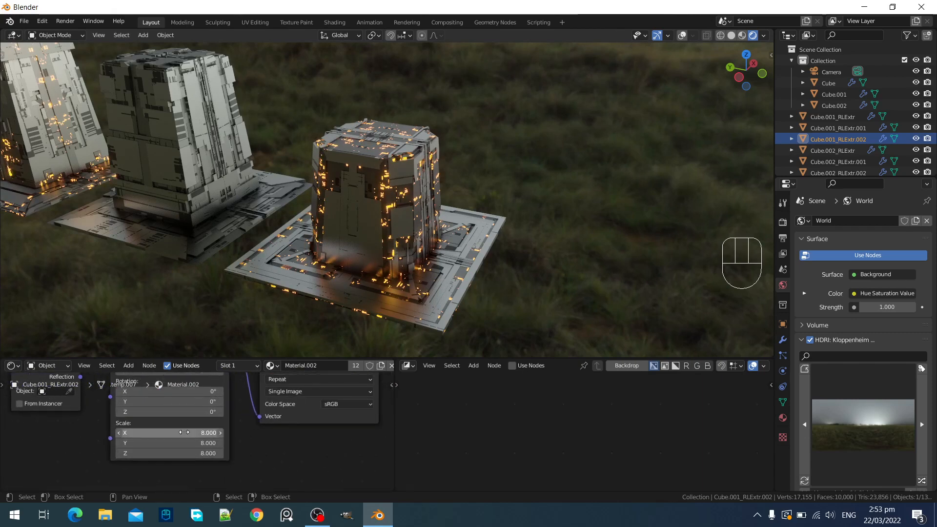
{"action": "left_click_drag", "start_coordinate": [186, 430], "coordinate": [186, 453]}
{"action": "type", "text": "4"}
{"action": "key", "text": "Return"}
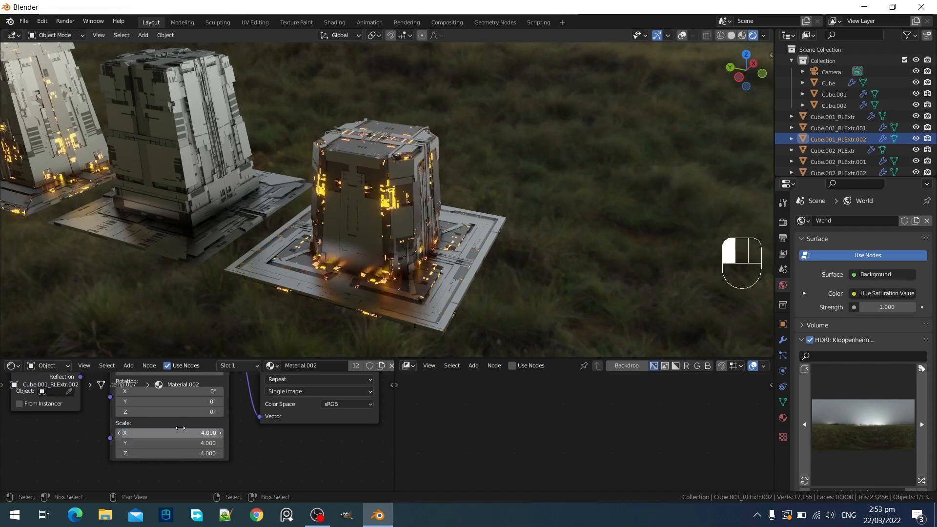
Cycle the Add node's value feeding the White Noise Texture up to 11.100 to vary which towers light up
{"action": "middle_click_drag", "start_coordinate": [303, 202], "coordinate": [397, 257], "text": "shift"}
{"action": "scroll", "coordinate": [230, 405], "scroll_direction": "down", "scroll_amount": 5}
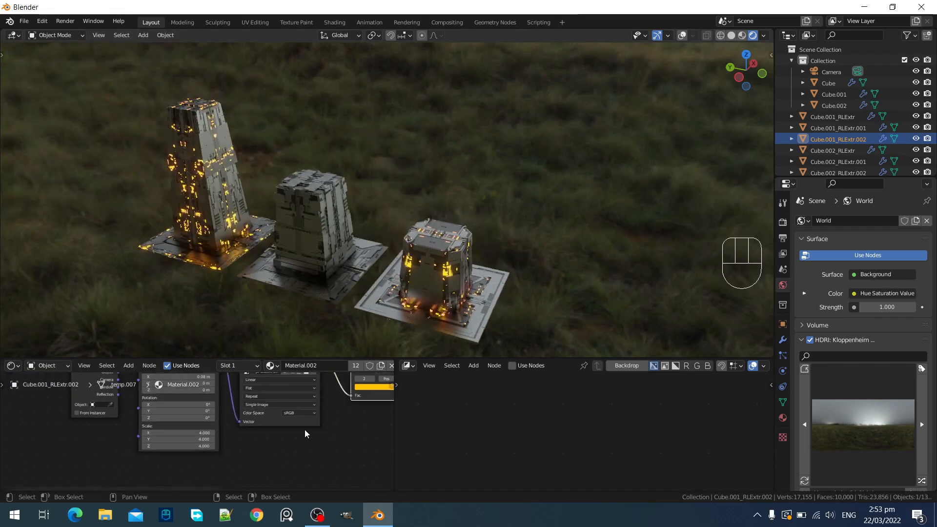
{"action": "middle_click_drag", "start_coordinate": [317, 430], "coordinate": [265, 416]}
{"action": "scroll", "coordinate": [206, 409], "scroll_direction": "up", "scroll_amount": 4}
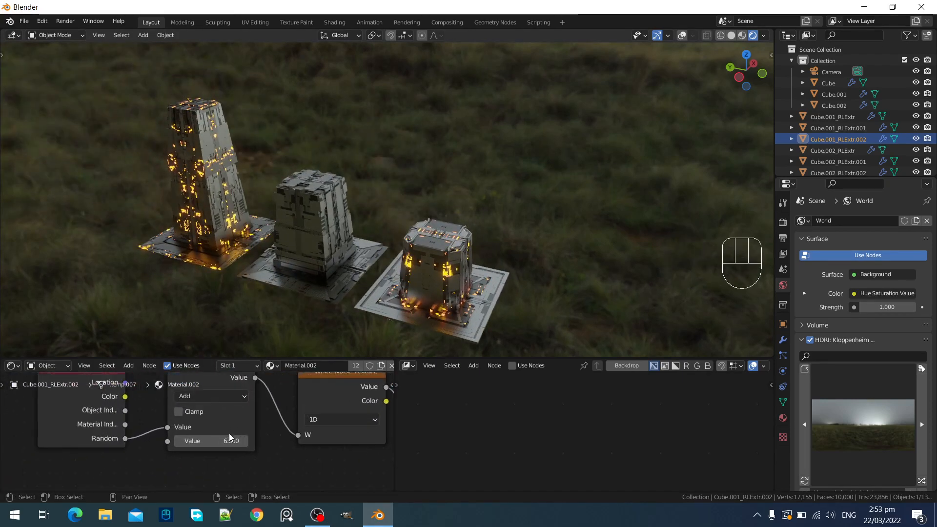
{"action": "scroll", "coordinate": [226, 441], "scroll_direction": "up", "scroll_amount": 5, "text": "ctrl"}
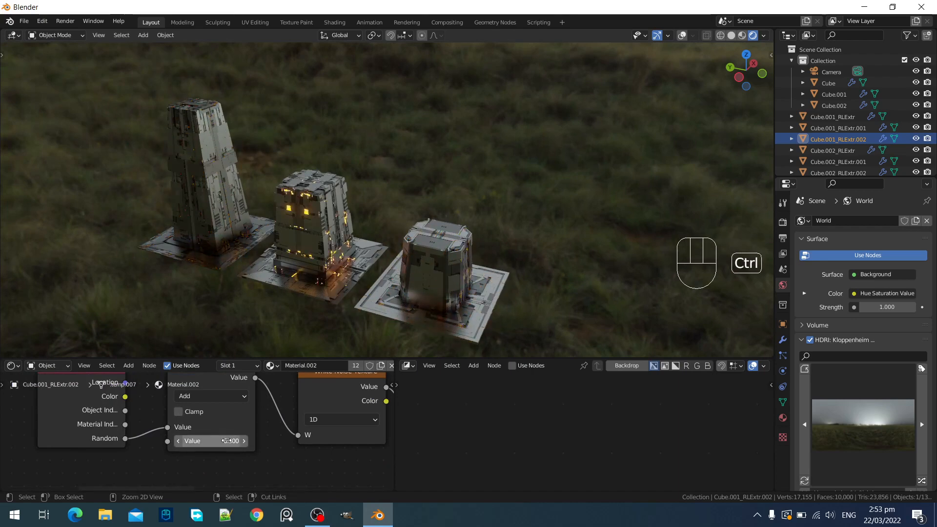
{"action": "scroll", "coordinate": [227, 440], "scroll_direction": "up", "scroll_amount": 4, "text": "ctrl"}
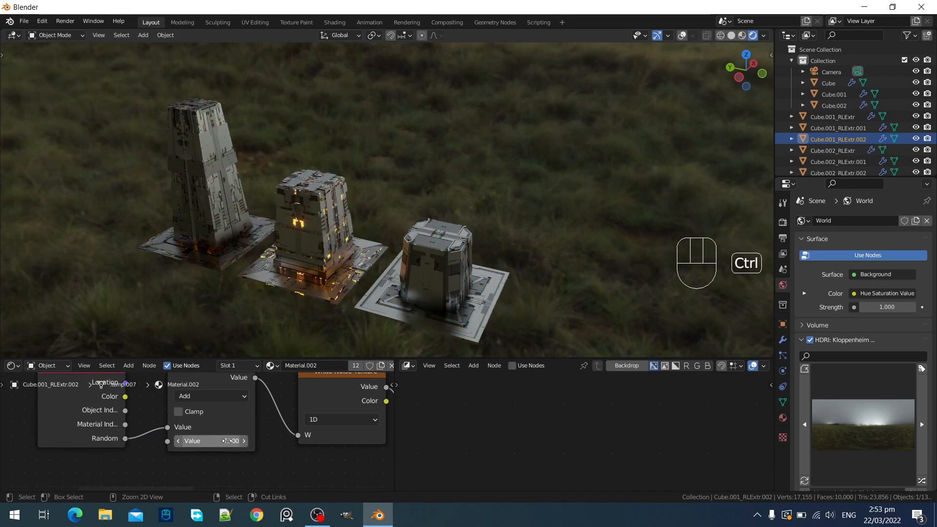
{"action": "scroll", "coordinate": [226, 440], "scroll_direction": "up", "scroll_amount": 4, "text": "ctrl"}
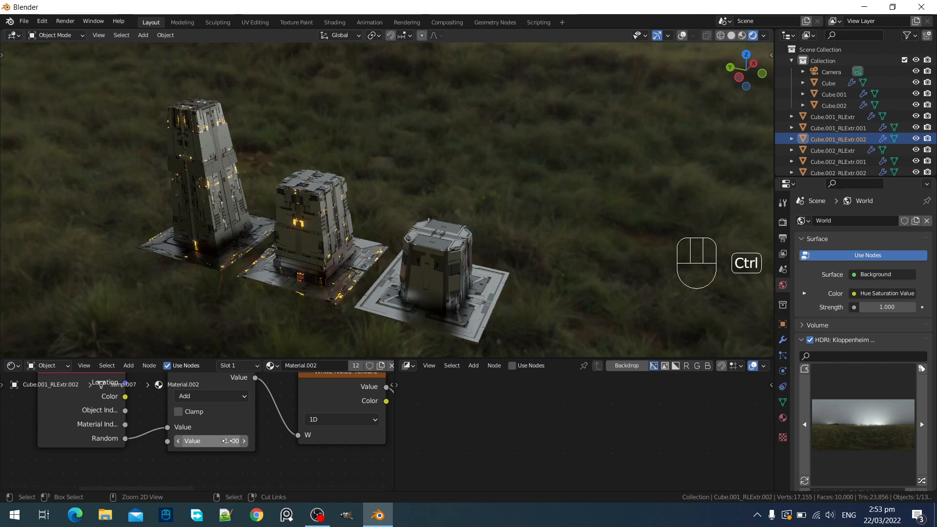
{"action": "scroll", "coordinate": [226, 441], "scroll_direction": "up", "scroll_amount": 4, "text": "ctrl"}
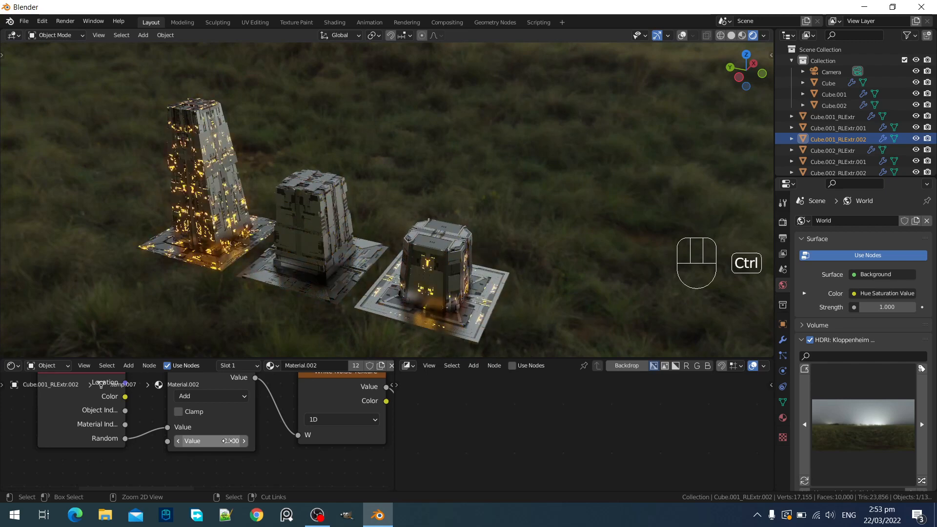
{"action": "scroll", "coordinate": [227, 440], "scroll_direction": "up", "scroll_amount": 4, "text": "ctrl"}
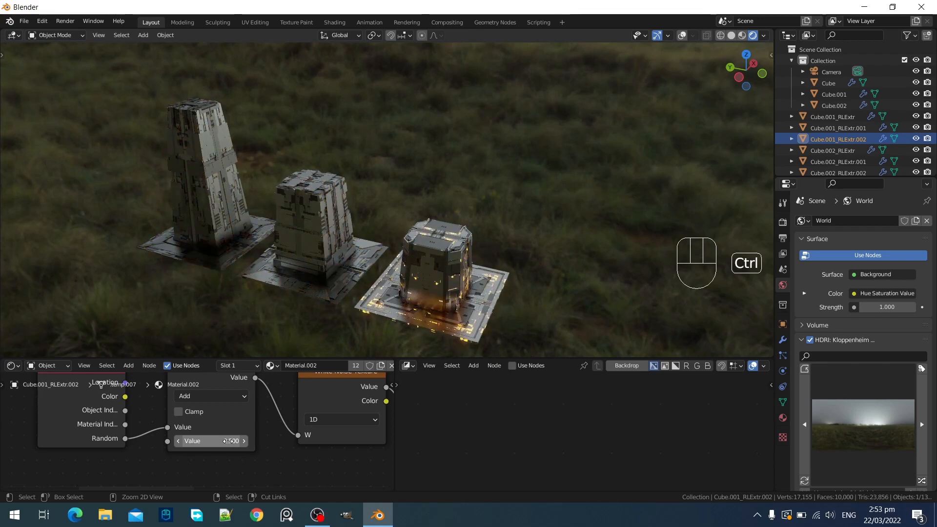
{"action": "scroll", "coordinate": [227, 441], "scroll_direction": "up", "scroll_amount": 4, "text": "ctrl"}
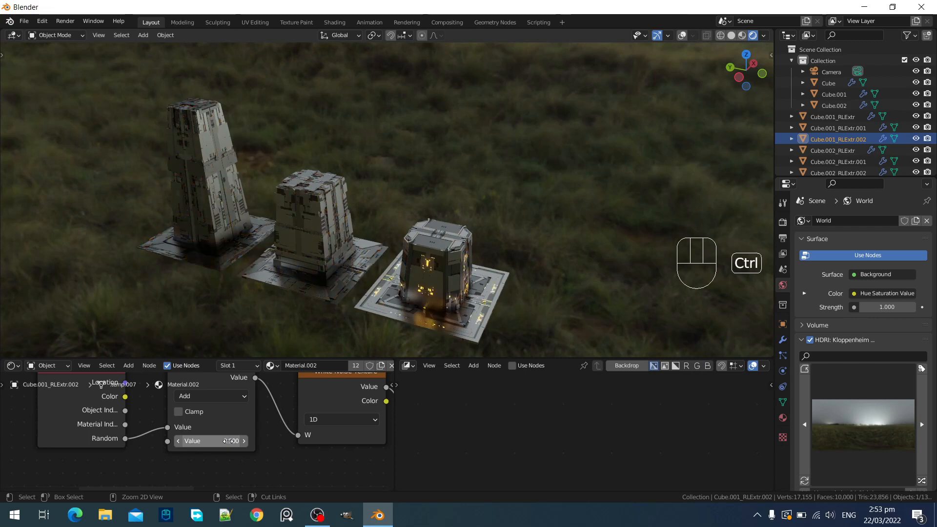
{"action": "scroll", "coordinate": [227, 441], "scroll_direction": "up", "scroll_amount": 4, "text": "ctrl"}
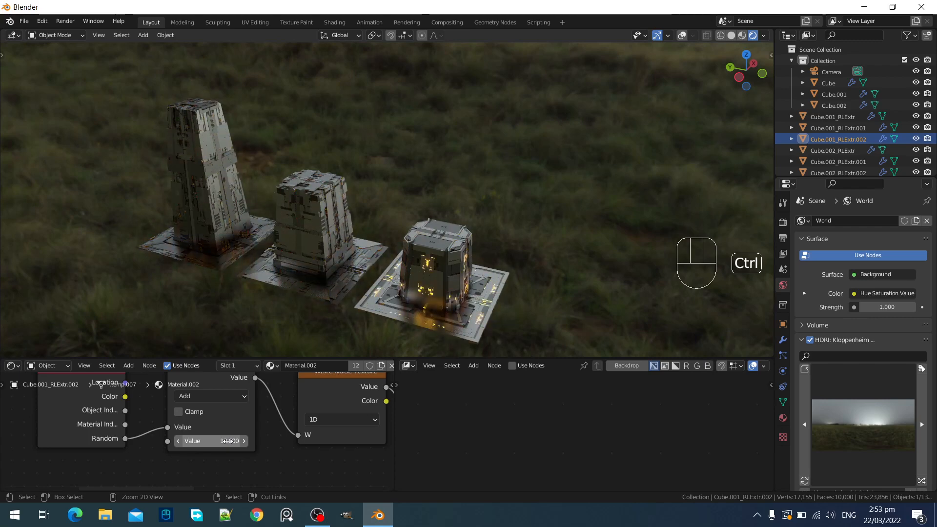
{"action": "scroll", "coordinate": [227, 441], "scroll_direction": "up", "scroll_amount": 3, "text": "ctrl"}
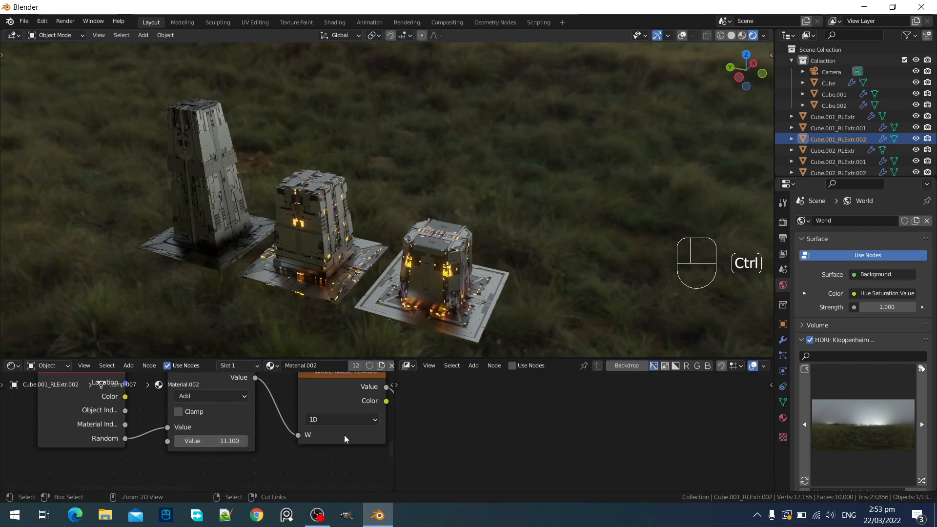
{"action": "middle_click_drag", "start_coordinate": [344, 300], "coordinate": [412, 110], "text": "shift"}
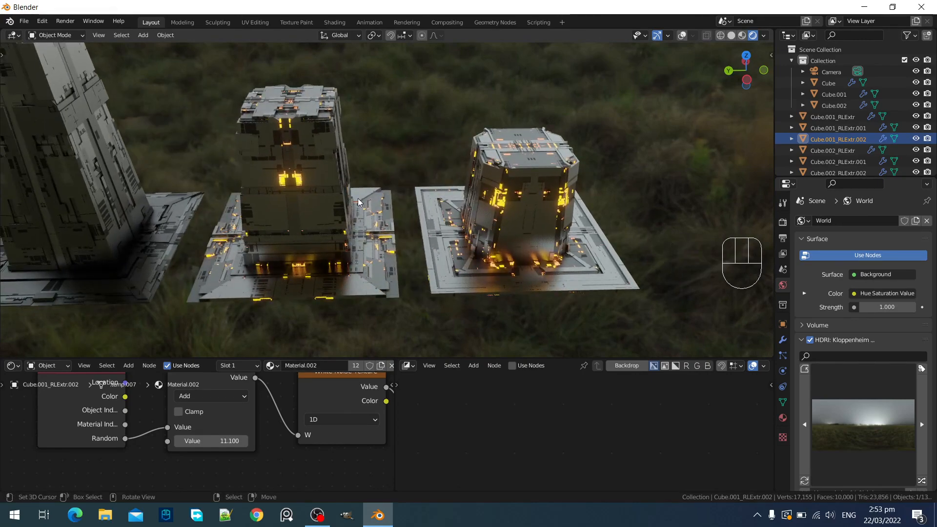
{"action": "middle_click_drag", "start_coordinate": [358, 198], "coordinate": [390, 250]}
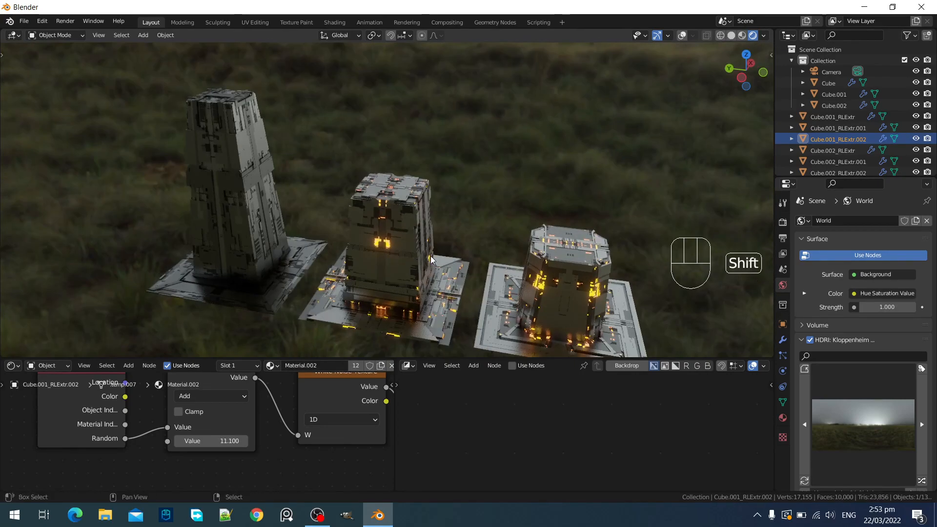
Add a Geometry input node beside the Object Info node in the maximized node editor and widen it slightly
{"action": "key", "text": "ctrl+space"}
{"action": "scroll", "coordinate": [187, 432], "scroll_direction": "down", "scroll_amount": 3}
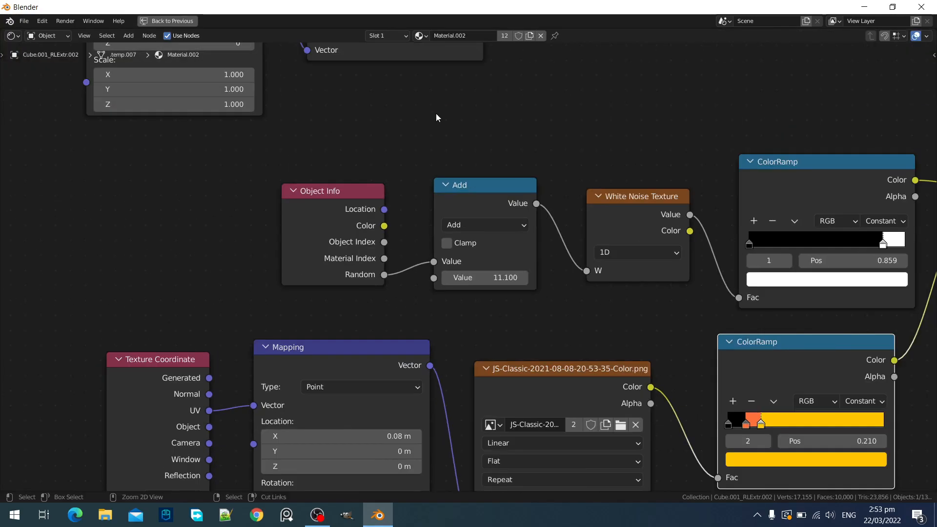
{"action": "key", "text": "ctrl+space"}
{"action": "key", "text": "ctrl+space"}
{"action": "middle_click_drag", "start_coordinate": [302, 249], "coordinate": [670, 278]}
{"action": "scroll", "coordinate": [347, 260], "scroll_direction": "up", "scroll_amount": 5}
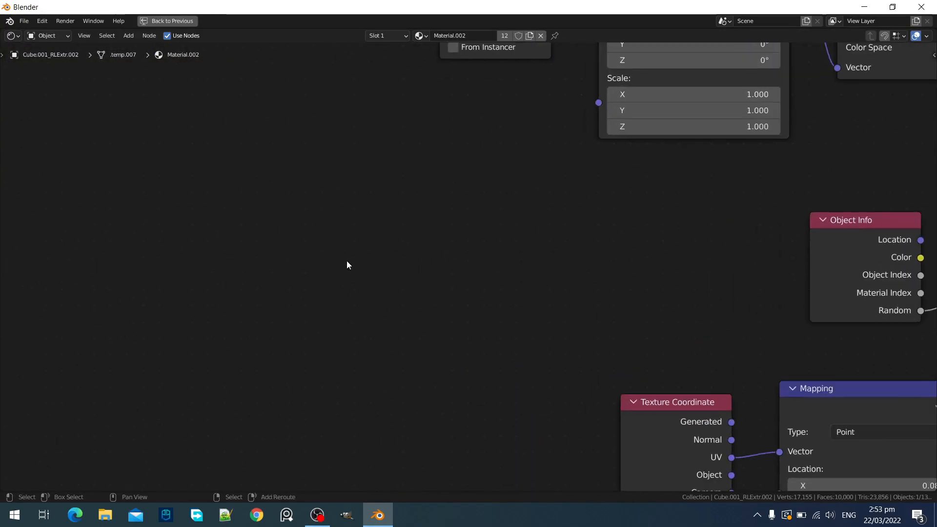
{"action": "scroll", "coordinate": [346, 261], "scroll_direction": "down", "scroll_amount": 1, "text": "shift"}
{"action": "key", "text": "shift+a"}
{"action": "middle_click_drag", "start_coordinate": [783, 290], "coordinate": [424, 285]}
{"action": "left_click_drag", "start_coordinate": [488, 202], "coordinate": [505, 195]}
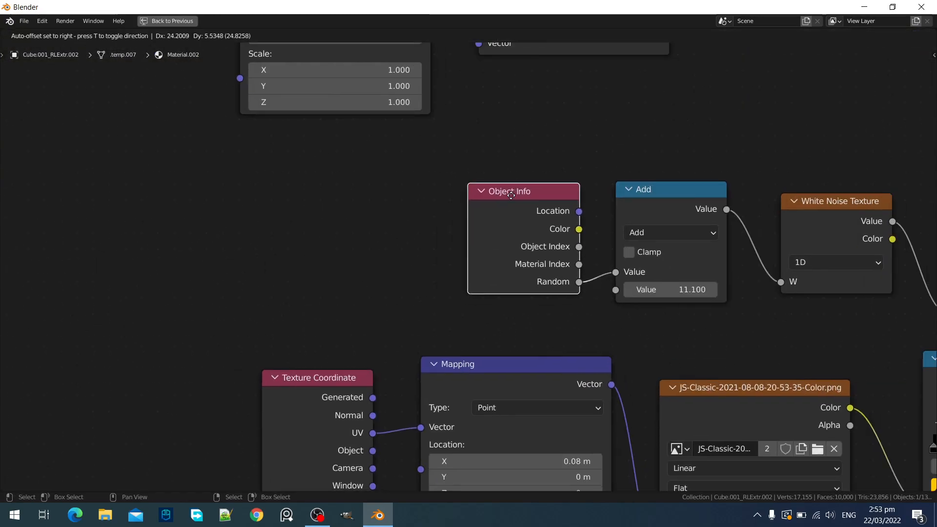
{"action": "key", "text": "shift+a"}
{"action": "mouse_move", "coordinate": [224, 159]}
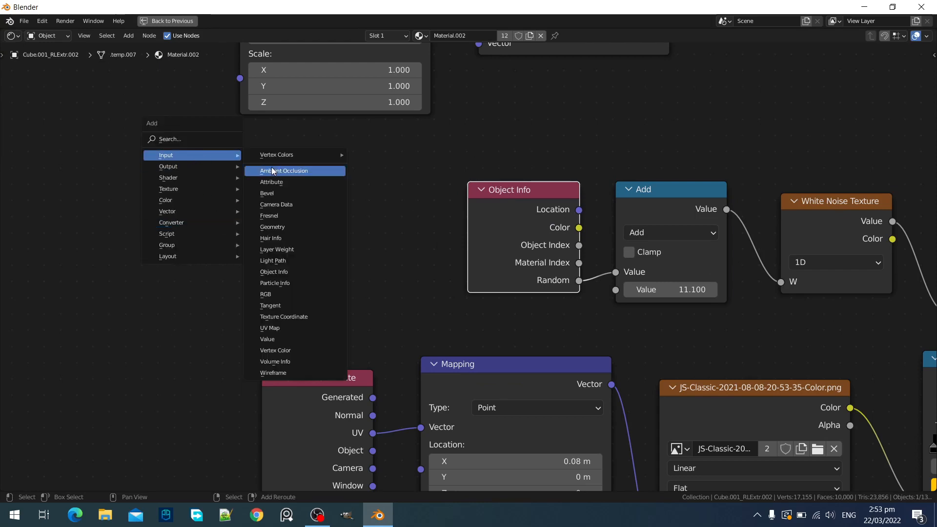
{"action": "left_click", "coordinate": [276, 227]}
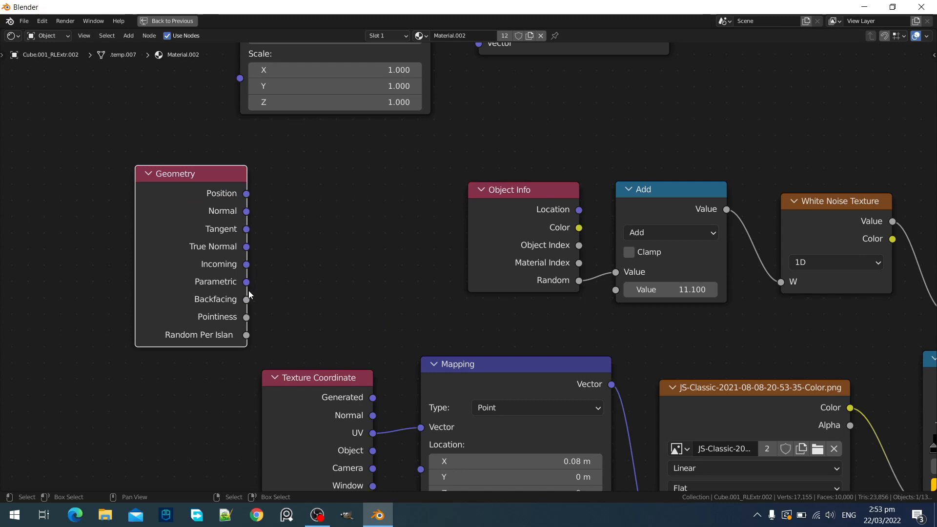
{"action": "mouse_move", "coordinate": [247, 291]}
{"action": "left_mouse_down"}
{"action": "mouse_move", "coordinate": [324, 291]}
{"action": "mouse_move", "coordinate": [250, 291]}
{"action": "left_mouse_up"}
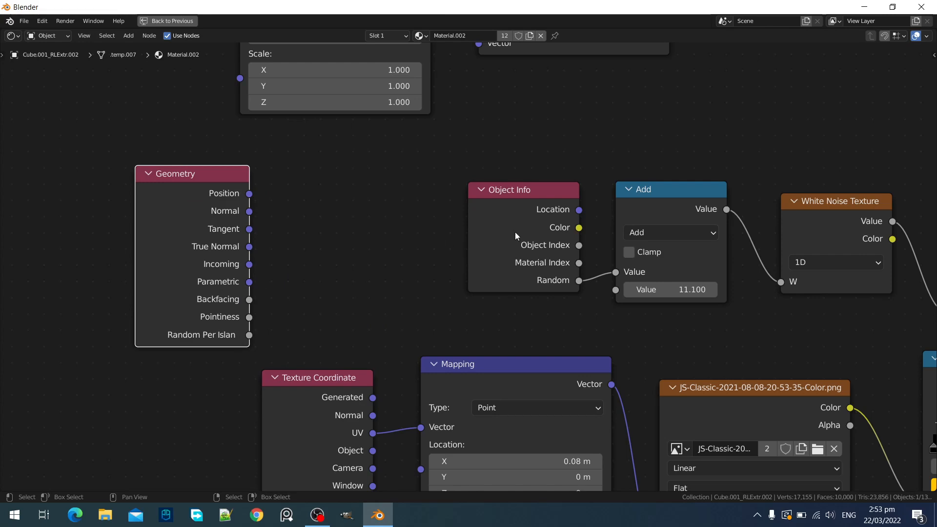
Move the Object Info node slightly away from the Add node and restore the full workspace layout
{"action": "left_click", "coordinate": [513, 206]}
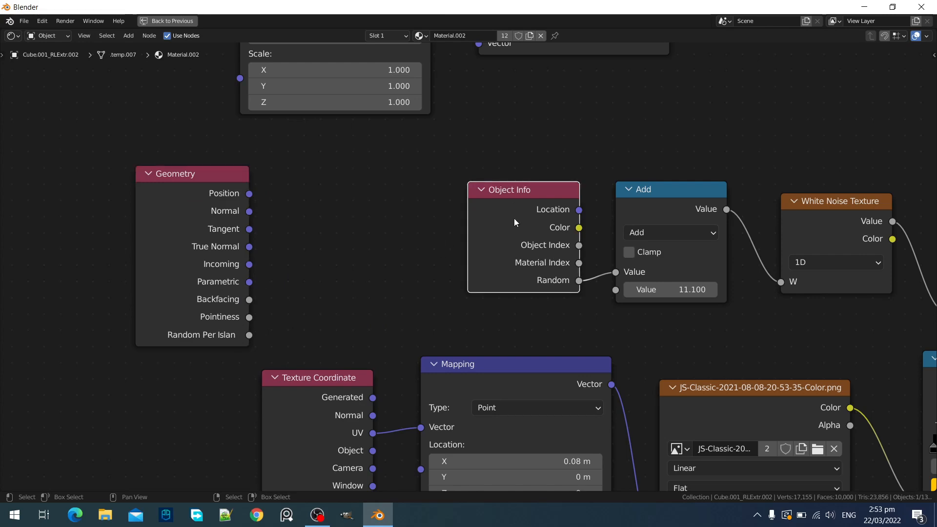
{"action": "left_click_drag", "start_coordinate": [514, 218], "coordinate": [498, 216]}
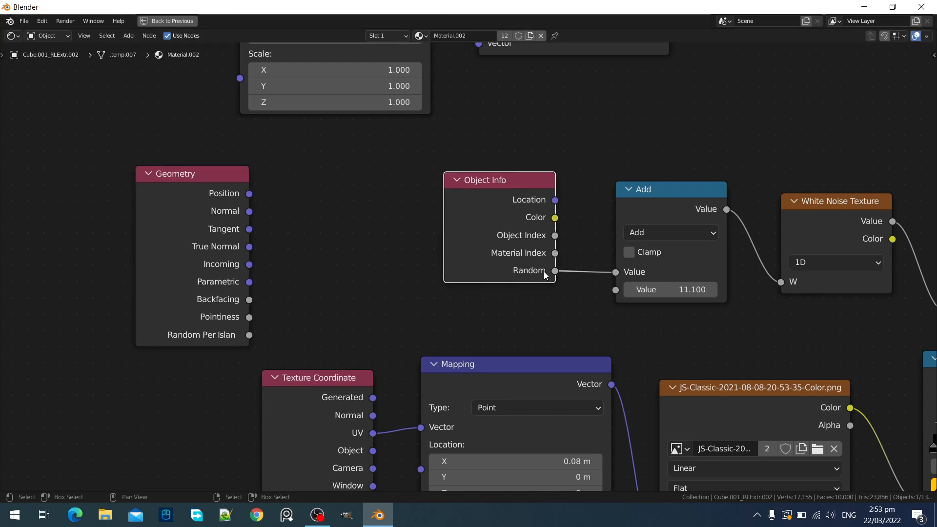
{"action": "key", "text": "ctrl+space"}
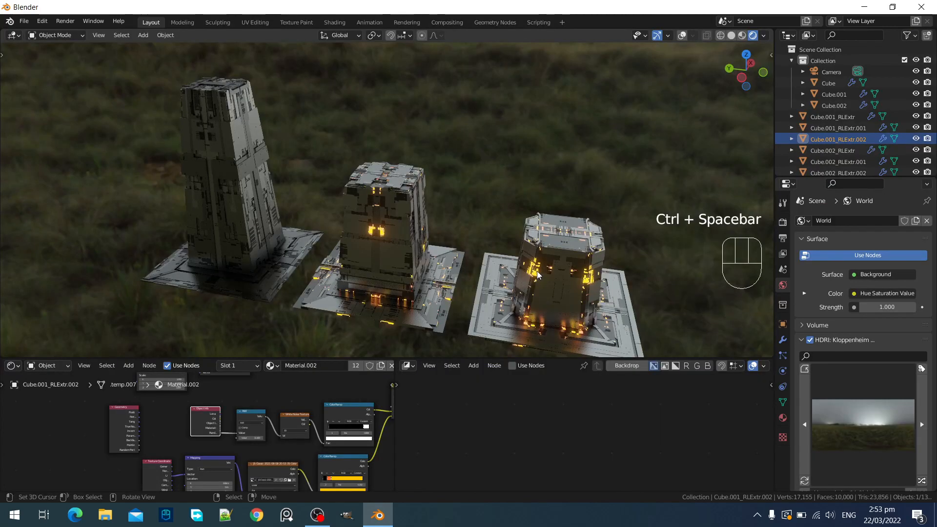
Switch the viewport to solid shading and isolate the middle tower's extruded panel object Cube.001_RLExtr
{"action": "scroll", "coordinate": [537, 271], "scroll_direction": "up", "scroll_amount": 5}
{"action": "scroll", "coordinate": [537, 275], "scroll_direction": "down", "scroll_amount": 5}
{"action": "key", "text": "z"}
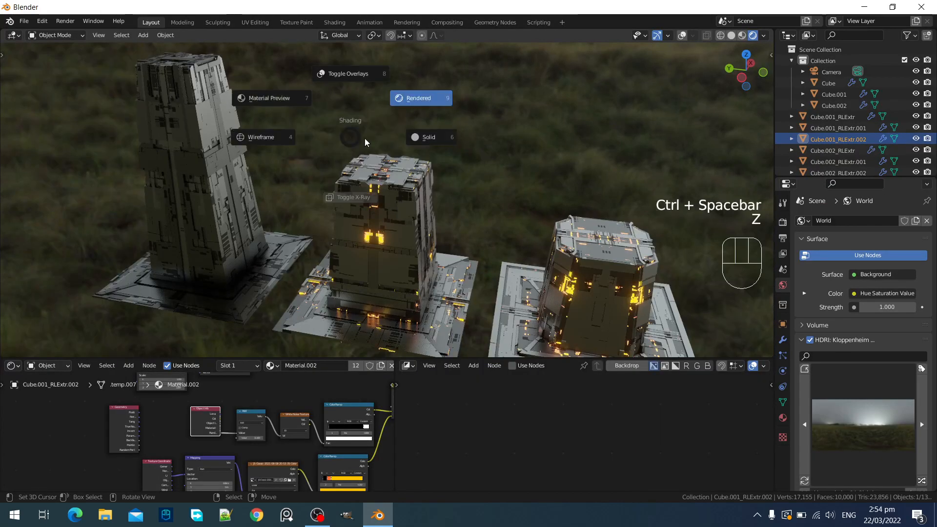
{"action": "left_click", "coordinate": [434, 137]}
{"action": "left_click", "coordinate": [405, 250]}
{"action": "key", "text": "g"}
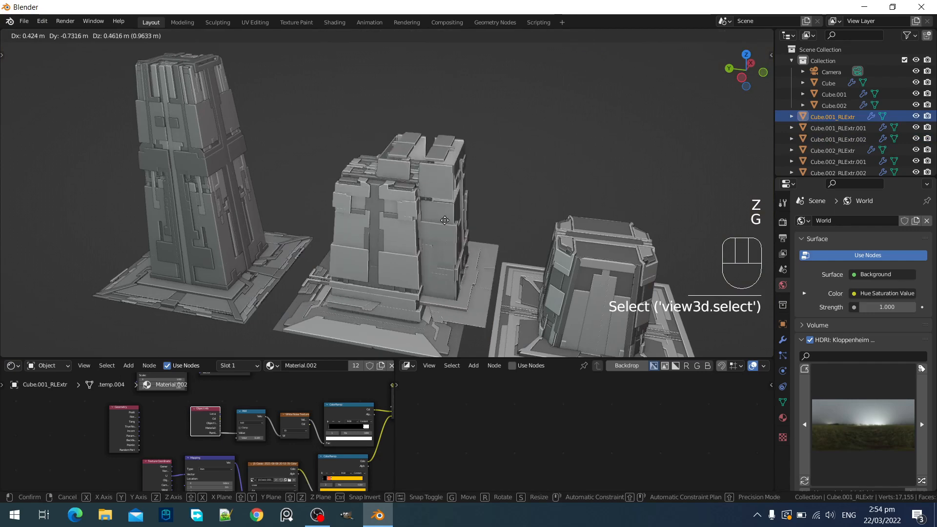
{"action": "right_click", "coordinate": [444, 224]}
{"action": "key", "text": "shift+h"}
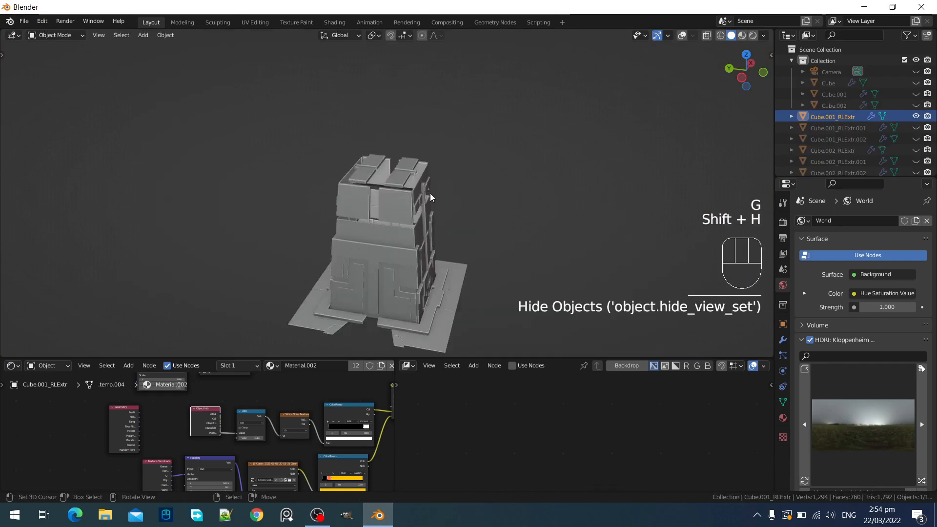
Turn on overlays and select individual linked mesh islands of the isolated panel object in Edit Mode
{"action": "key", "text": "Tab"}
{"action": "key", "text": "shift+alt+z"}
{"action": "middle_click_drag", "start_coordinate": [429, 193], "coordinate": [390, 235]}
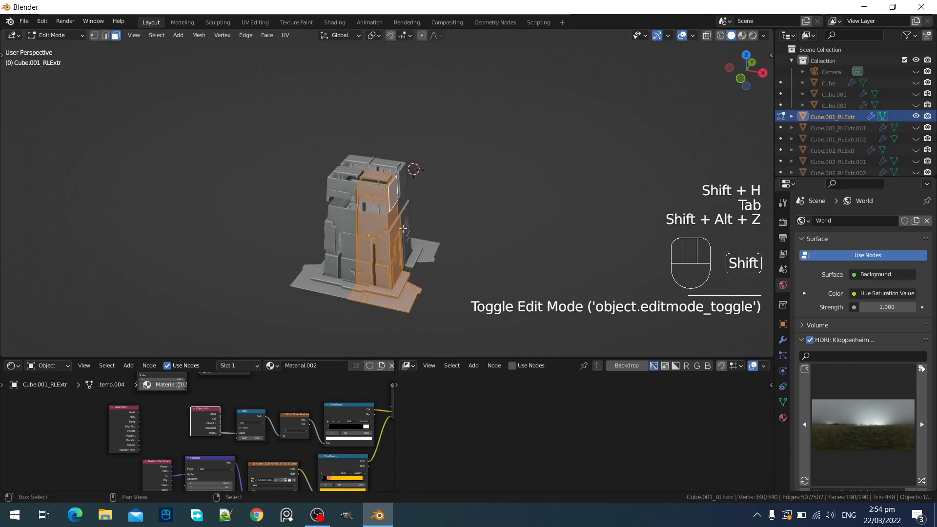
{"action": "key", "text": "alt+a"}
{"action": "key", "text": "l"}
{"action": "key", "text": "l"}
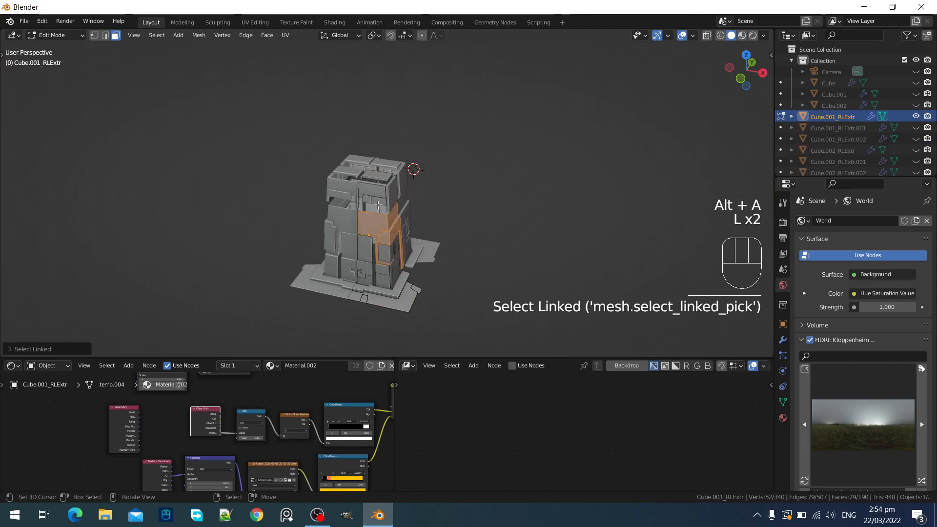
Return to Object Mode, reveal and deselect all objects, and switch the viewport back to rendered shading
{"action": "key", "text": "Tab"}
{"action": "key", "text": "alt+h"}
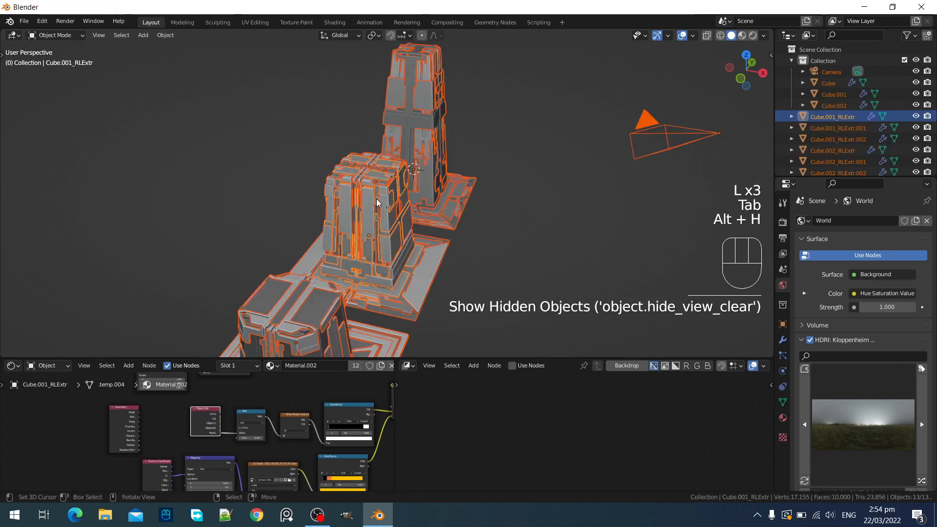
{"action": "key", "text": "alt+a"}
{"action": "mouse_move", "coordinate": [326, 219]}
{"action": "middle_mouse_down"}
{"action": "mouse_move", "coordinate": [417, 226]}
{"action": "mouse_move", "coordinate": [452, 217]}
{"action": "middle_mouse_up"}
{"action": "key", "text": "z"}
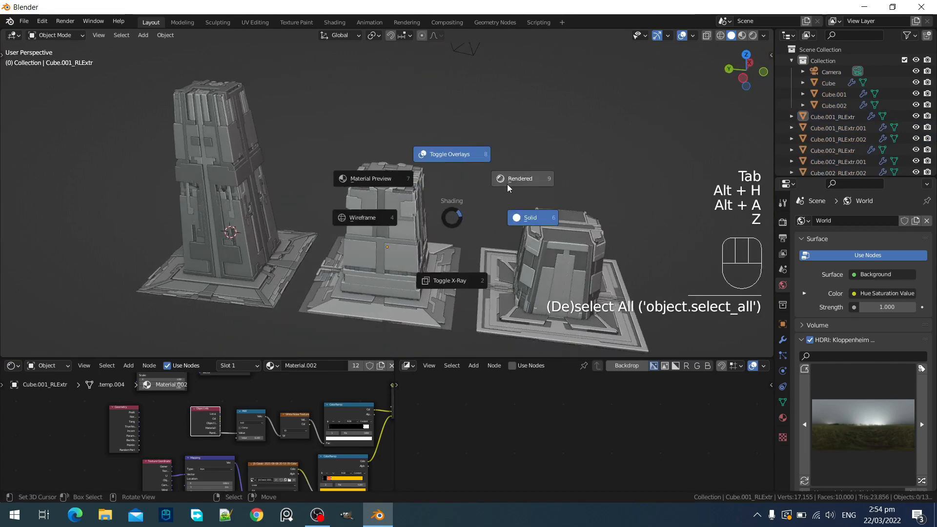
{"action": "scroll", "coordinate": [287, 409], "scroll_direction": "down", "scroll_amount": 2}
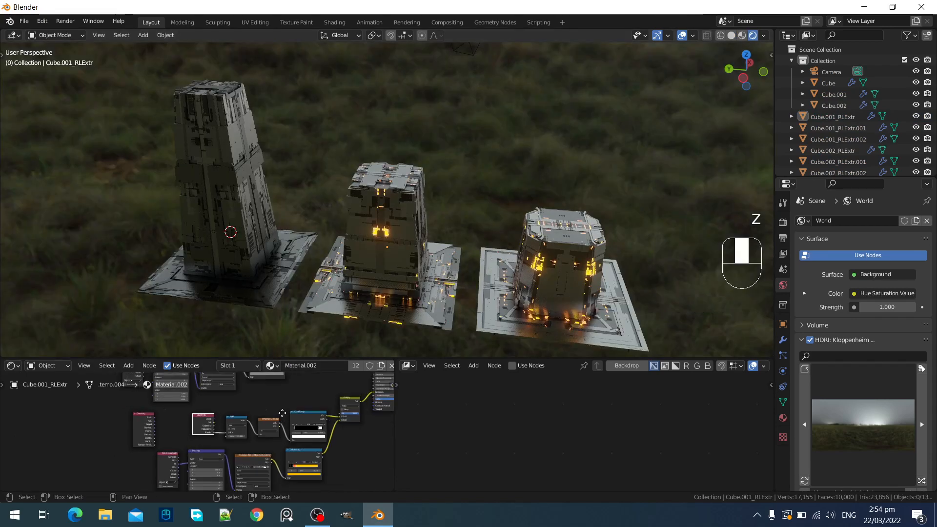
Try driving the Add node with the Geometry node's Random Per Island output instead of Object Info, and move the Geometry node closer
{"action": "scroll", "coordinate": [213, 445], "scroll_direction": "up", "scroll_amount": 14}
{"action": "key", "text": "ctrl+space"}
{"action": "scroll", "coordinate": [333, 328], "scroll_direction": "down", "scroll_amount": 4}
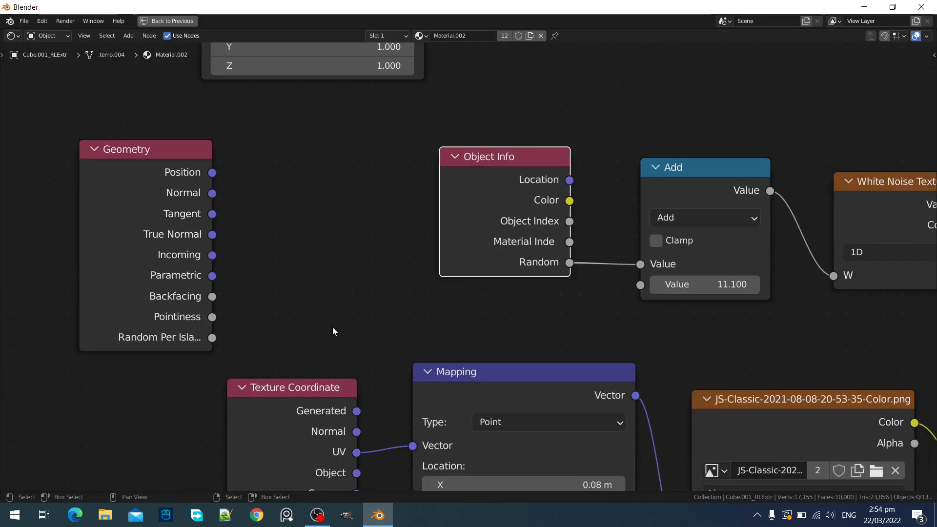
{"action": "left_click_drag", "start_coordinate": [212, 338], "coordinate": [552, 301]}
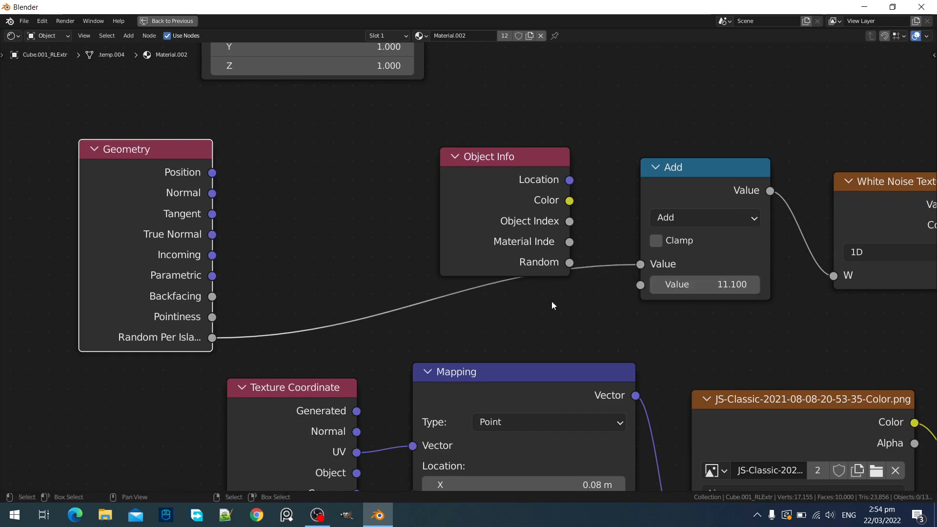
{"action": "key", "text": "ctrl+space"}
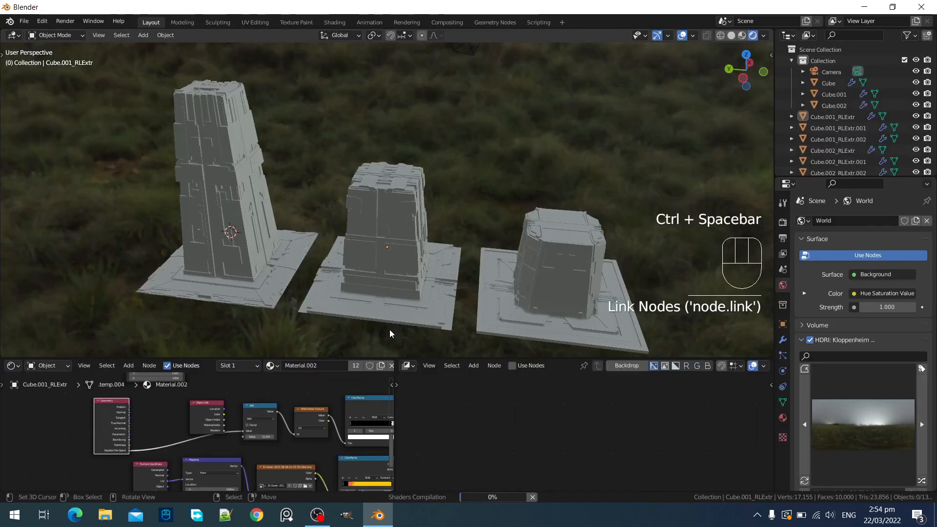
{"action": "scroll", "coordinate": [94, 423], "scroll_direction": "up", "scroll_amount": 2}
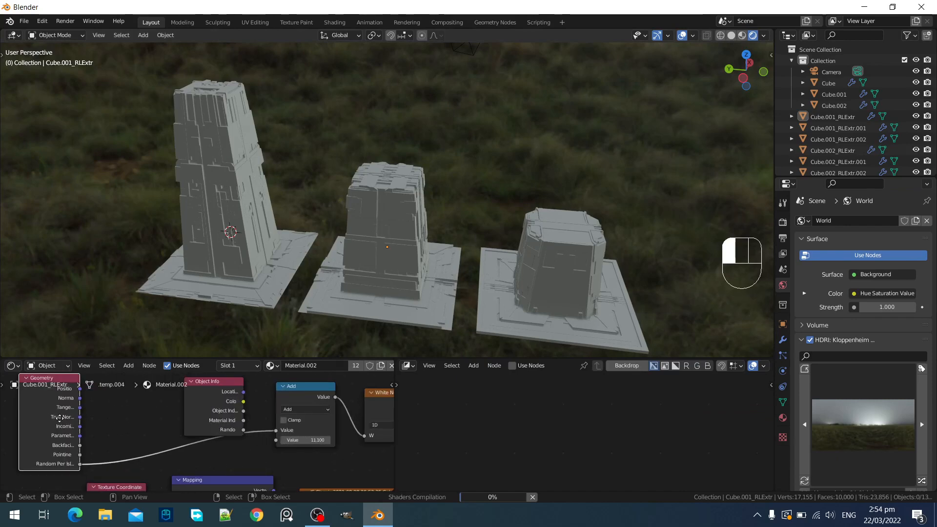
{"action": "left_click_drag", "start_coordinate": [60, 418], "coordinate": [115, 428]}
{"action": "left_click", "coordinate": [133, 449]}
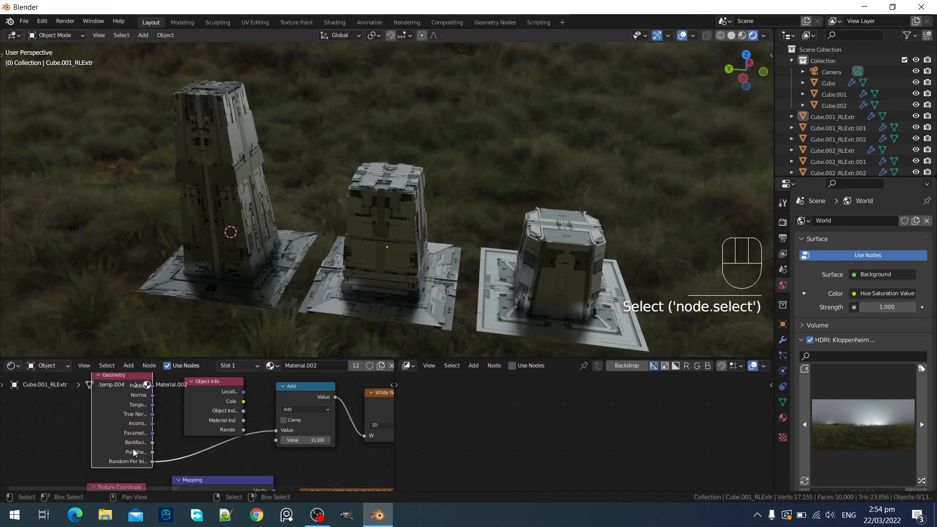
Delete the Geometry node, reconnect Object Info's Random output to the Add node, and shift the Object Info node away from it
{"action": "key", "text": "x"}
{"action": "scroll", "coordinate": [225, 437], "scroll_direction": "up", "scroll_amount": 1}
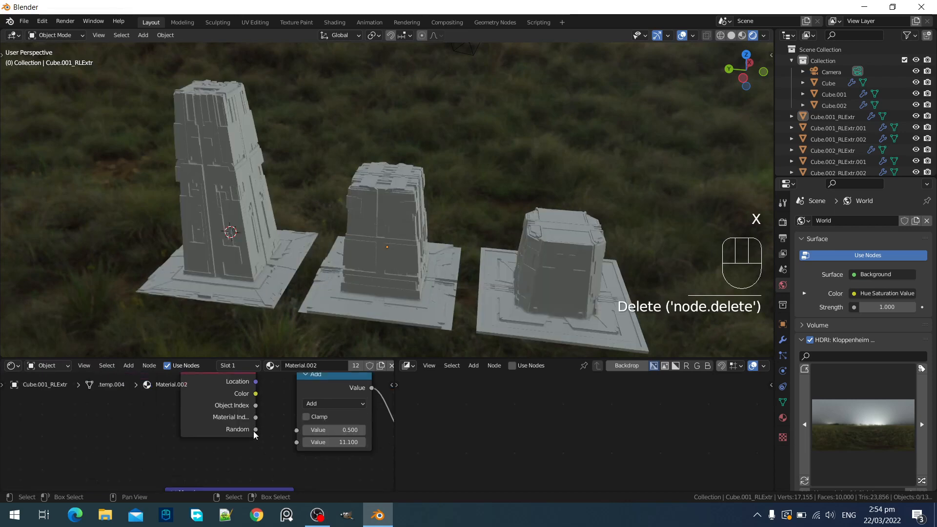
{"action": "left_click_drag", "start_coordinate": [253, 431], "coordinate": [312, 432]}
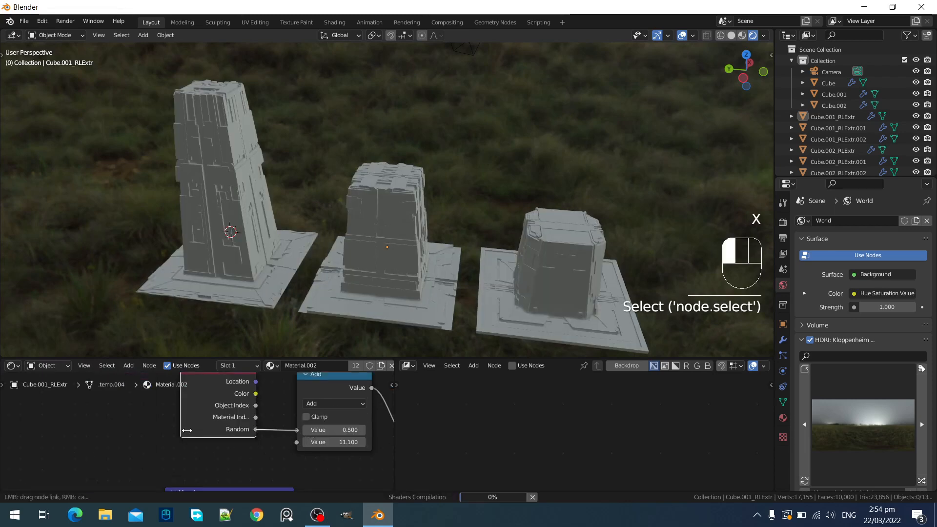
{"action": "left_click_drag", "start_coordinate": [204, 412], "coordinate": [182, 433]}
Raise the Add node's lower value step by step to 12.100 to try different random lighting patterns
{"action": "scroll", "coordinate": [258, 438], "scroll_direction": "down", "scroll_amount": 2}
{"action": "scroll", "coordinate": [258, 437], "scroll_direction": "down", "scroll_amount": 3}
{"action": "middle_click_drag", "start_coordinate": [257, 438], "coordinate": [189, 439]}
{"action": "scroll", "coordinate": [238, 426], "scroll_direction": "up", "scroll_amount": 4}
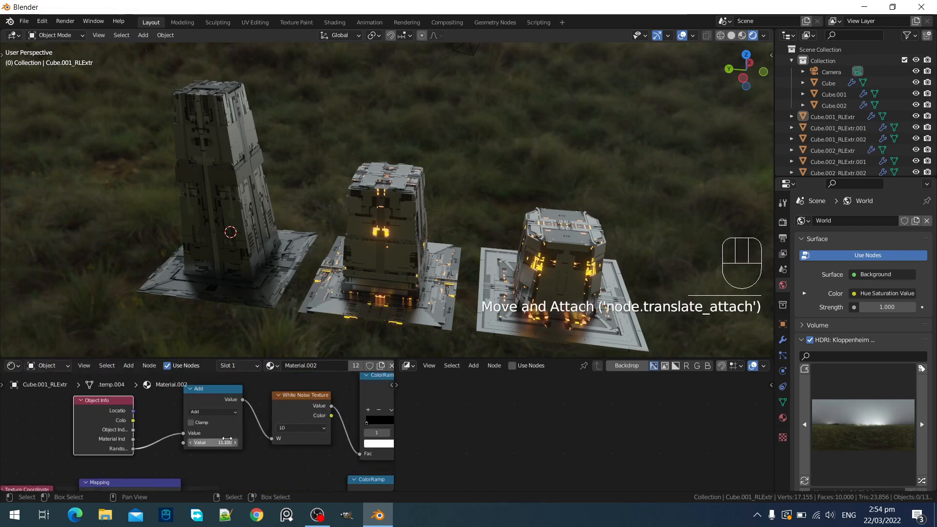
{"action": "scroll", "coordinate": [226, 442], "scroll_direction": "up", "scroll_amount": 3, "text": "ctrl"}
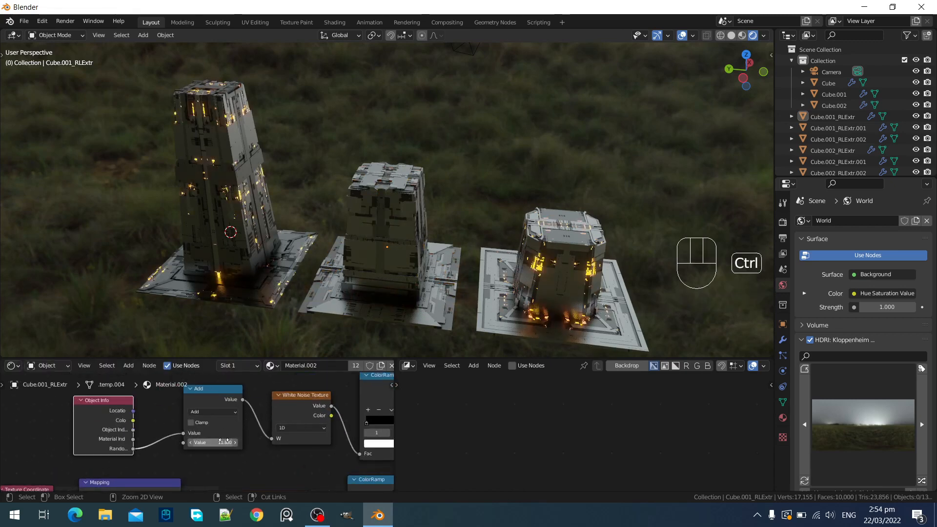
{"action": "scroll", "coordinate": [226, 442], "scroll_direction": "up", "scroll_amount": 7, "text": "ctrl"}
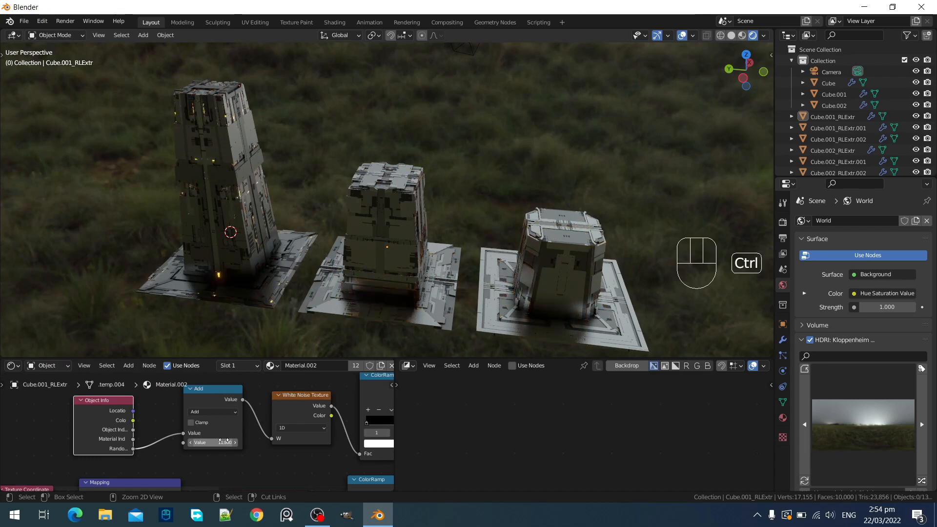
{"action": "scroll", "coordinate": [224, 440], "scroll_direction": "up", "scroll_amount": 1, "text": "ctrl"}
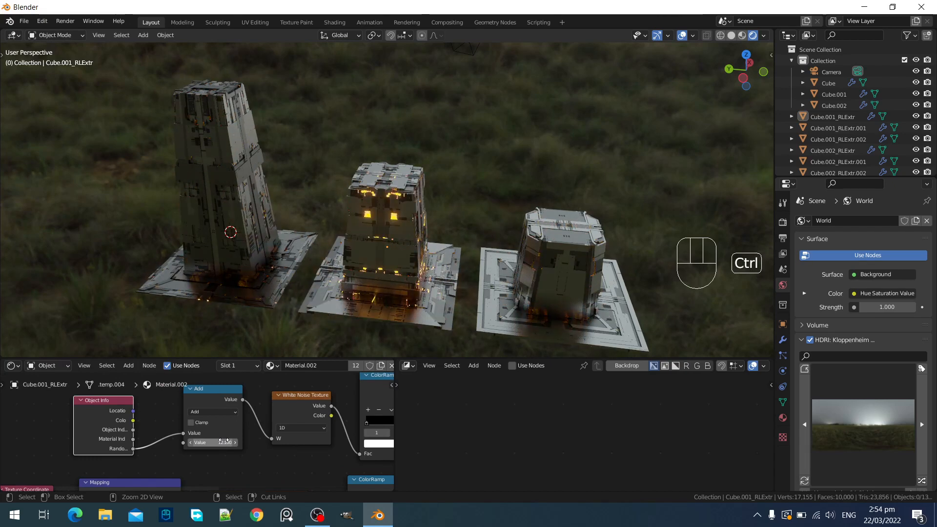
Move the white stop of the ColorRamp after the White Noise Texture to position 0.435
{"action": "scroll", "coordinate": [366, 434], "scroll_direction": "down", "scroll_amount": 1}
{"action": "middle_click_drag", "start_coordinate": [366, 435], "coordinate": [270, 439]}
{"action": "left_click_drag", "start_coordinate": [328, 429], "coordinate": [293, 429]}
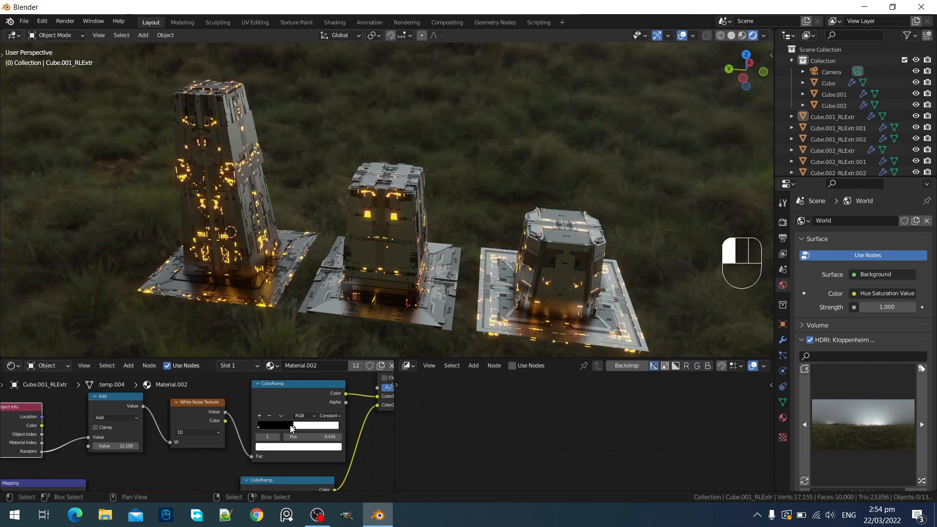
Set the Add node's lower value to 14.200 and inspect the lit towers from another angle
{"action": "middle_click_drag", "start_coordinate": [114, 443], "coordinate": [246, 446]}
{"action": "scroll", "coordinate": [246, 447], "scroll_direction": "up", "scroll_amount": 1}
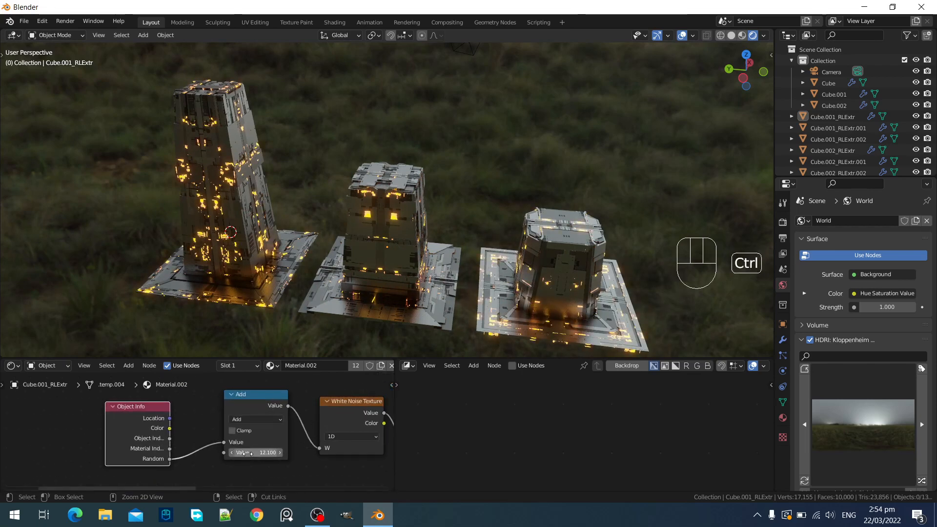
{"action": "scroll", "coordinate": [244, 454], "scroll_direction": "up", "scroll_amount": 5, "text": "ctrl"}
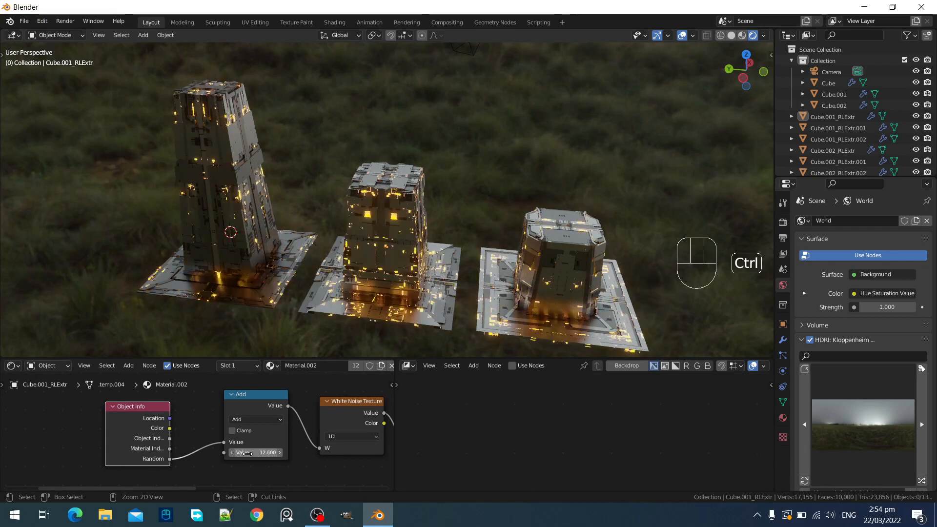
{"action": "scroll", "coordinate": [244, 453], "scroll_direction": "down", "scroll_amount": 1, "text": "ctrl"}
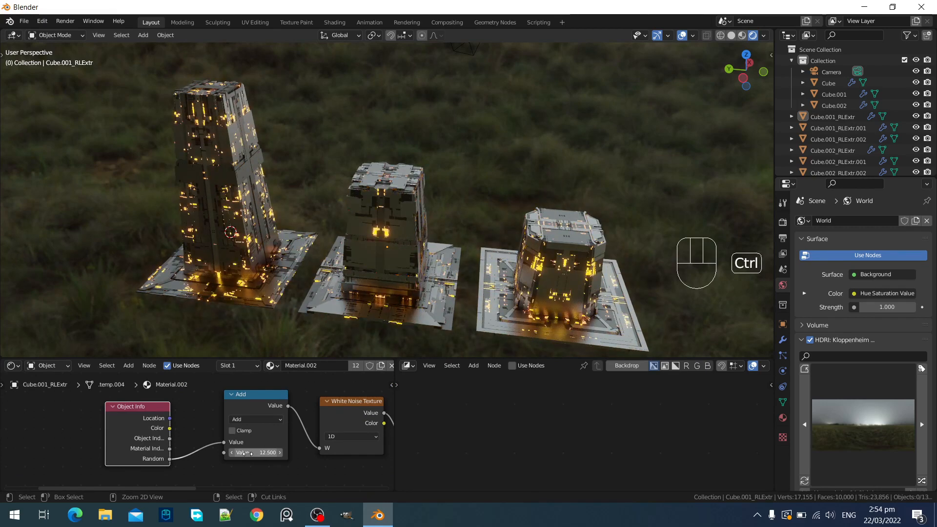
{"action": "scroll", "coordinate": [244, 453], "scroll_direction": "up", "scroll_amount": 5, "text": "ctrl"}
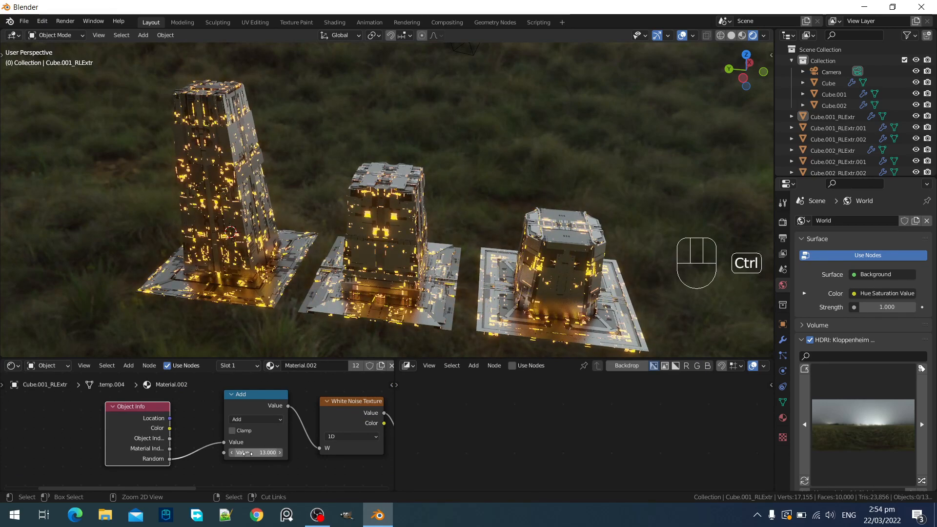
{"action": "scroll", "coordinate": [244, 454], "scroll_direction": "down", "scroll_amount": 1, "text": "ctrl"}
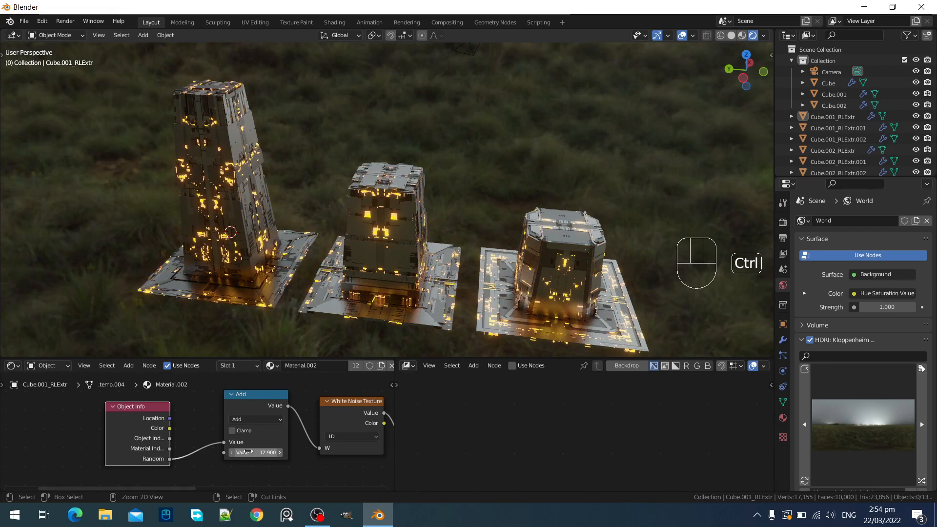
{"action": "scroll", "coordinate": [248, 452], "scroll_direction": "up", "scroll_amount": 2, "text": "ctrl"}
{"action": "scroll", "coordinate": [248, 452], "scroll_direction": "up", "scroll_amount": 6, "text": "ctrl"}
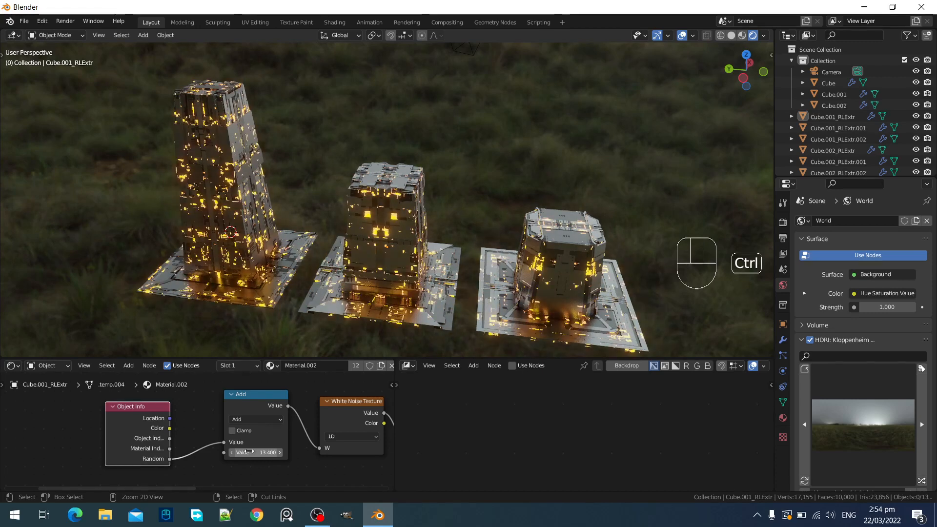
{"action": "scroll", "coordinate": [248, 452], "scroll_direction": "up", "scroll_amount": 5, "text": "ctrl"}
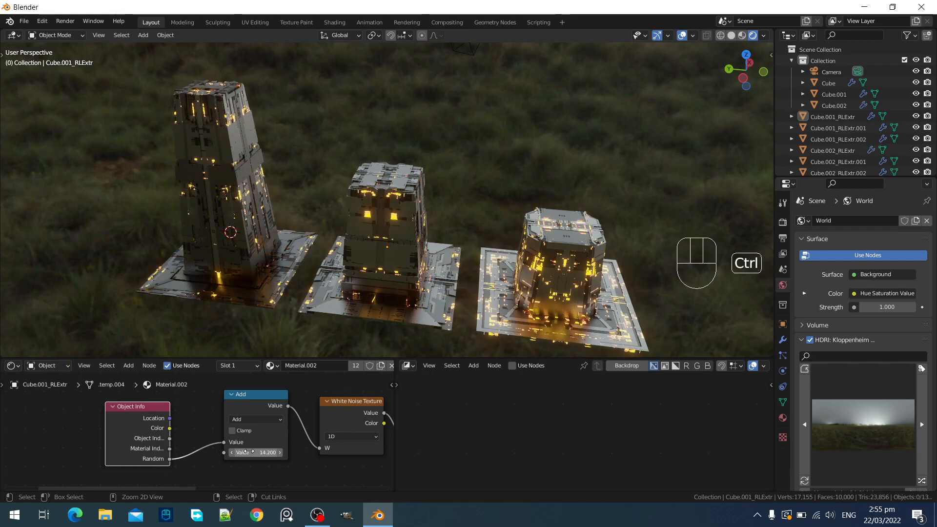
{"action": "middle_click_drag", "start_coordinate": [506, 238], "coordinate": [460, 245]}
{"action": "scroll", "coordinate": [461, 245], "scroll_direction": "down", "scroll_amount": 3}
{"action": "middle_click_drag", "start_coordinate": [492, 288], "coordinate": [458, 261], "text": "shift"}
{"action": "scroll", "coordinate": [457, 241], "scroll_direction": "up", "scroll_amount": 1}
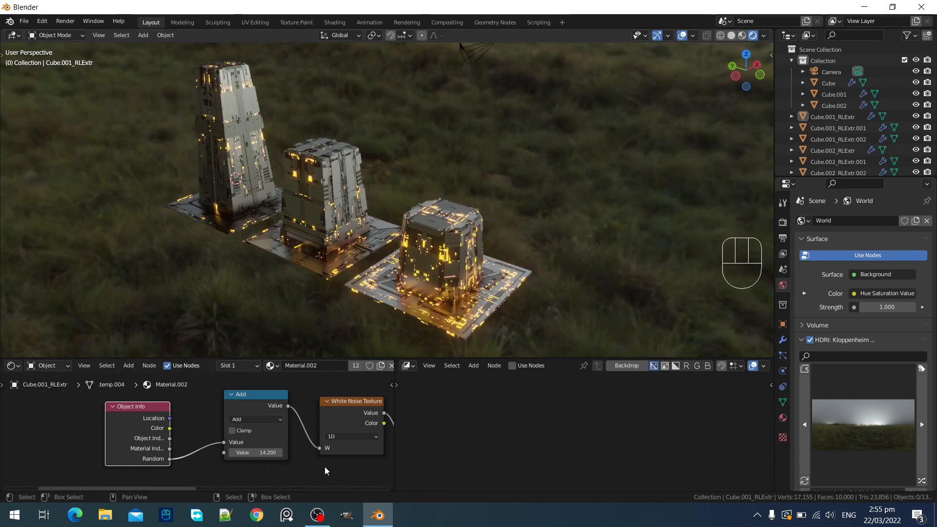
Add a Geometry input node in the empty area below the Multiply node of the emission setup
{"action": "middle_click_drag", "start_coordinate": [366, 458], "coordinate": [243, 401]}
{"action": "scroll", "coordinate": [284, 434], "scroll_direction": "down", "scroll_amount": 1}
{"action": "middle_click_drag", "start_coordinate": [330, 447], "coordinate": [266, 471]}
{"action": "key", "text": "ctrl+space"}
{"action": "scroll", "coordinate": [771, 284], "scroll_direction": "down", "scroll_amount": 9}
{"action": "middle_click_drag", "start_coordinate": [749, 305], "coordinate": [670, 388]}
{"action": "key", "text": "shift+a"}
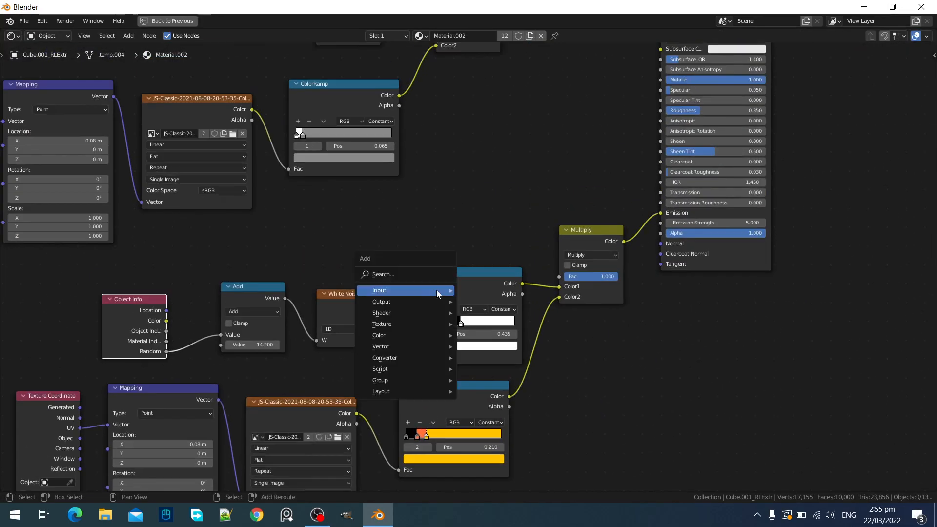
{"action": "mouse_move", "coordinate": [437, 290]}
{"action": "left_click", "coordinate": [510, 289]}
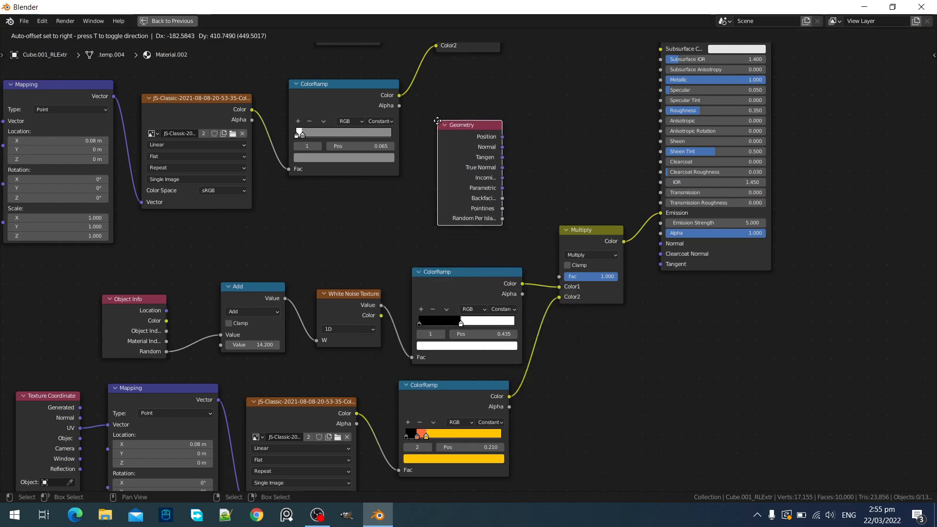
{"action": "left_click", "coordinate": [579, 378]}
Insert a duplicate of the Multiply node into the Emission link and move the Geometry node below the lower image texture
{"action": "key", "text": "shift+d"}
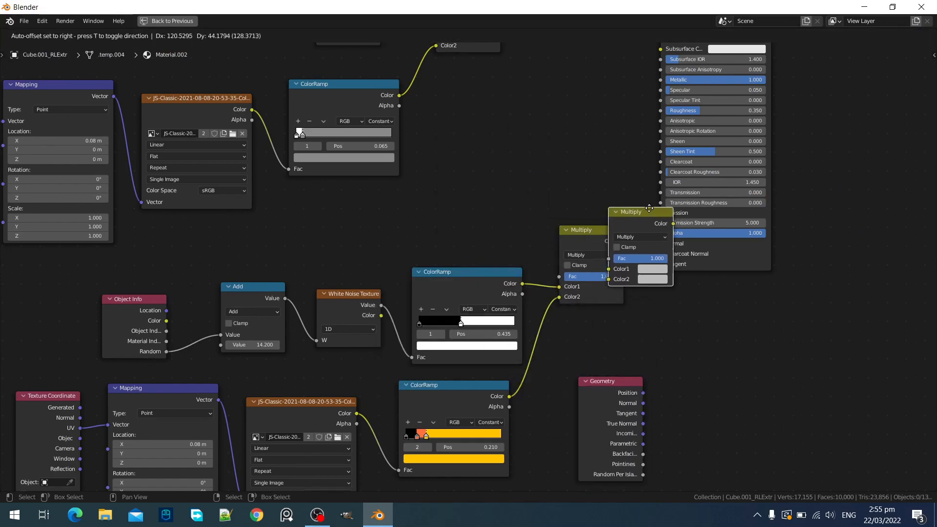
{"action": "left_click", "coordinate": [647, 217]}
{"action": "scroll", "coordinate": [588, 404], "scroll_direction": "down", "scroll_amount": 1}
{"action": "middle_click_drag", "start_coordinate": [587, 404], "coordinate": [589, 261]}
{"action": "scroll", "coordinate": [588, 262], "scroll_direction": "down", "scroll_amount": 1}
{"action": "scroll", "coordinate": [589, 253], "scroll_direction": "up", "scroll_amount": 1}
{"action": "left_click_drag", "start_coordinate": [589, 251], "coordinate": [358, 406]}
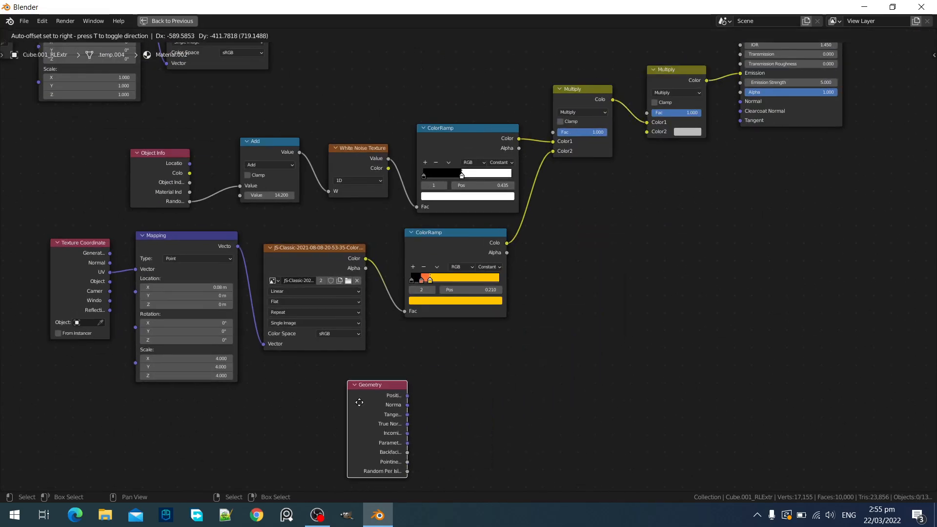
Add a Separate XYZ node beside the Geometry node and feed it with the Geometry node's Normal output
{"action": "key", "text": "shift+a"}
{"action": "mouse_move", "coordinate": [419, 421]}
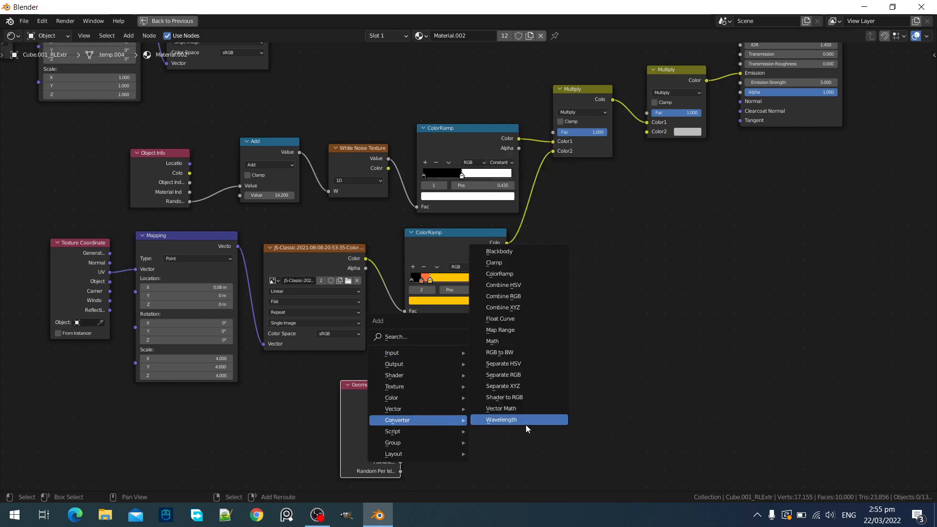
{"action": "left_click", "coordinate": [517, 386]}
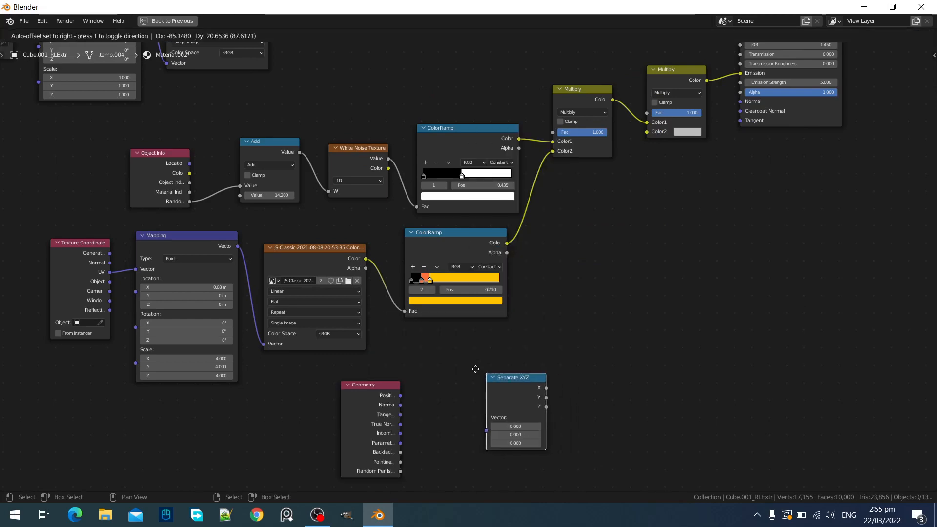
{"action": "left_click", "coordinate": [427, 377]}
{"action": "scroll", "coordinate": [405, 433], "scroll_direction": "up", "scroll_amount": 1}
{"action": "middle_click_drag", "start_coordinate": [404, 433], "coordinate": [376, 365]}
{"action": "left_click_drag", "start_coordinate": [361, 380], "coordinate": [413, 390]}
Connect the Separate XYZ node's Z output to Color2 of the second Multiply node and inspect the towers
{"action": "middle_click_drag", "start_coordinate": [476, 376], "coordinate": [398, 427]}
{"action": "scroll", "coordinate": [382, 416], "scroll_direction": "down", "scroll_amount": 1}
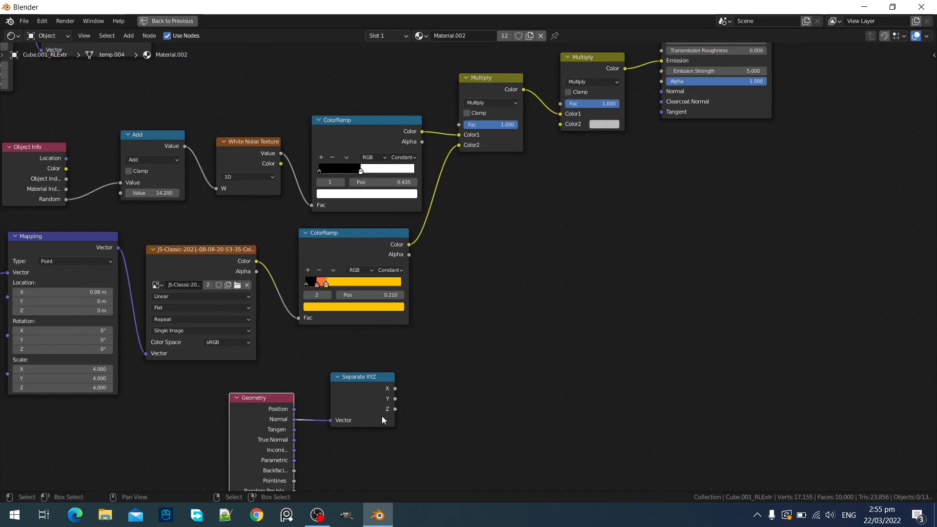
{"action": "left_click_drag", "start_coordinate": [395, 409], "coordinate": [563, 125]}
{"action": "key", "text": "ctrl+space"}
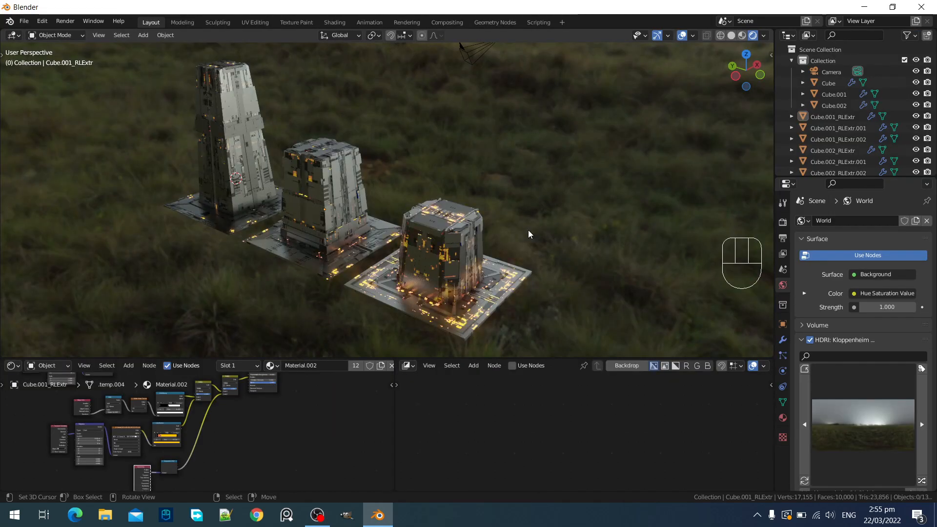
{"action": "scroll", "coordinate": [528, 230], "scroll_direction": "up", "scroll_amount": 3}
{"action": "scroll", "coordinate": [529, 230], "scroll_direction": "down", "scroll_amount": 2}
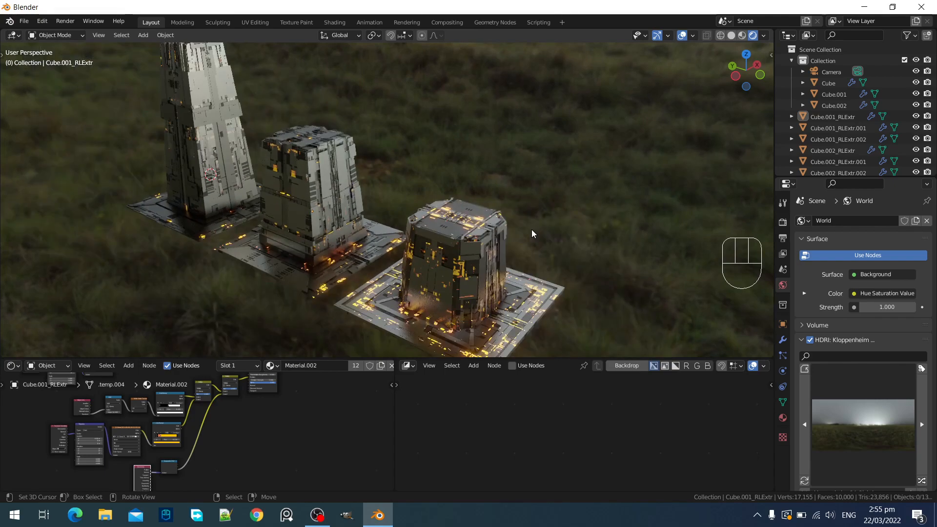
{"action": "mouse_move", "coordinate": [532, 230]}
{"action": "middle_mouse_down"}
{"action": "mouse_move", "coordinate": [513, 235]}
{"action": "mouse_move", "coordinate": [536, 242]}
{"action": "middle_mouse_up"}
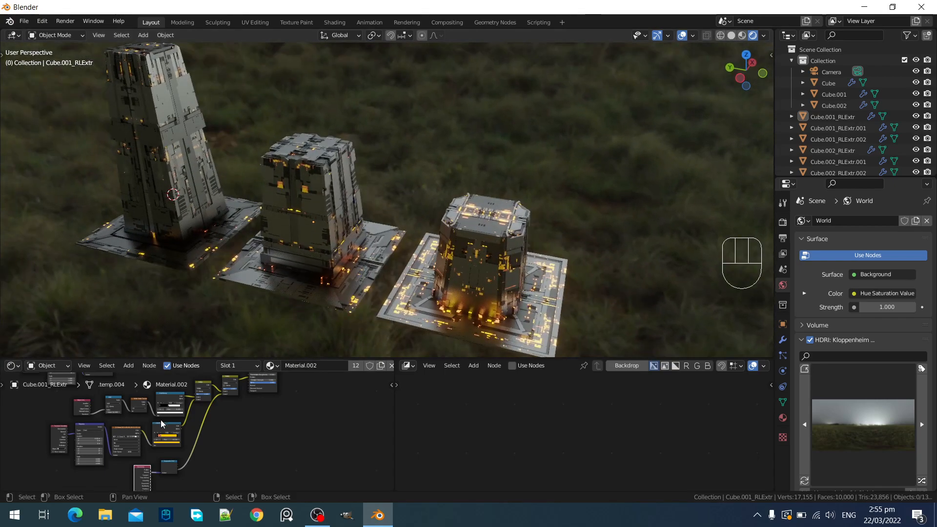
Move the Separate XYZ link from Color2 to the Fac input of the second Multiply node
{"action": "scroll", "coordinate": [202, 434], "scroll_direction": "up", "scroll_amount": 5}
{"action": "scroll", "coordinate": [253, 394], "scroll_direction": "up", "scroll_amount": 6}
{"action": "middle_click_drag", "start_coordinate": [202, 434], "coordinate": [221, 433]}
{"action": "scroll", "coordinate": [221, 433], "scroll_direction": "up", "scroll_amount": 2}
{"action": "left_click_drag", "start_coordinate": [334, 391], "coordinate": [302, 423]}
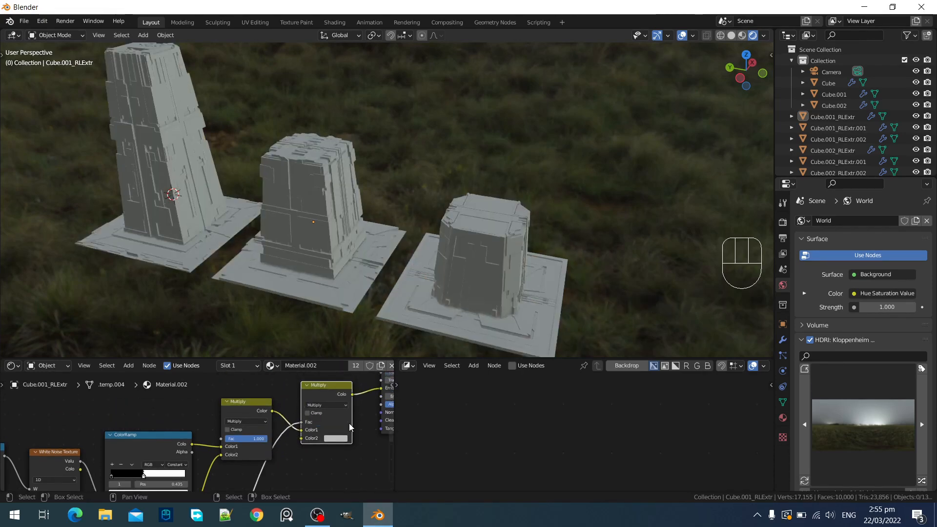
Set the second Multiply node's Color2 to black and check the towers' upward-facing surfaces from above and at an angle
{"action": "left_click", "coordinate": [328, 438]}
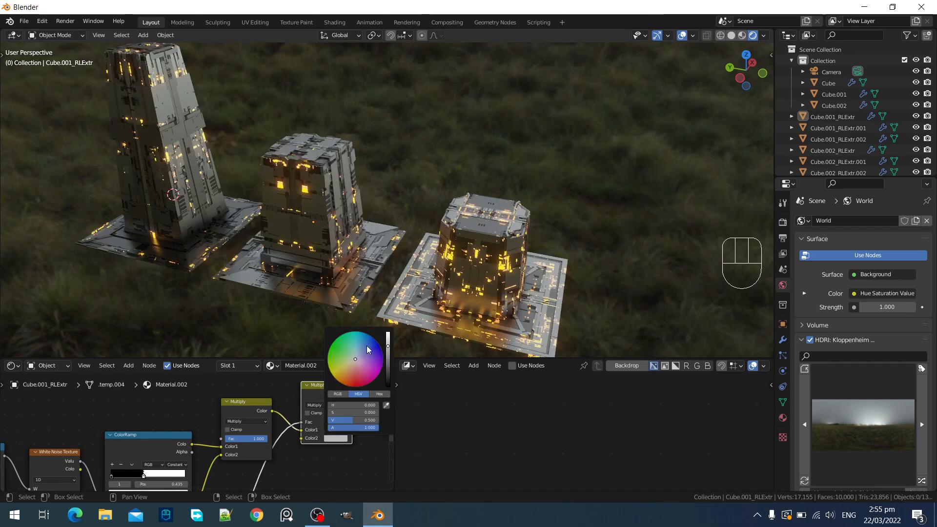
{"action": "left_click_drag", "start_coordinate": [388, 357], "coordinate": [388, 386]}
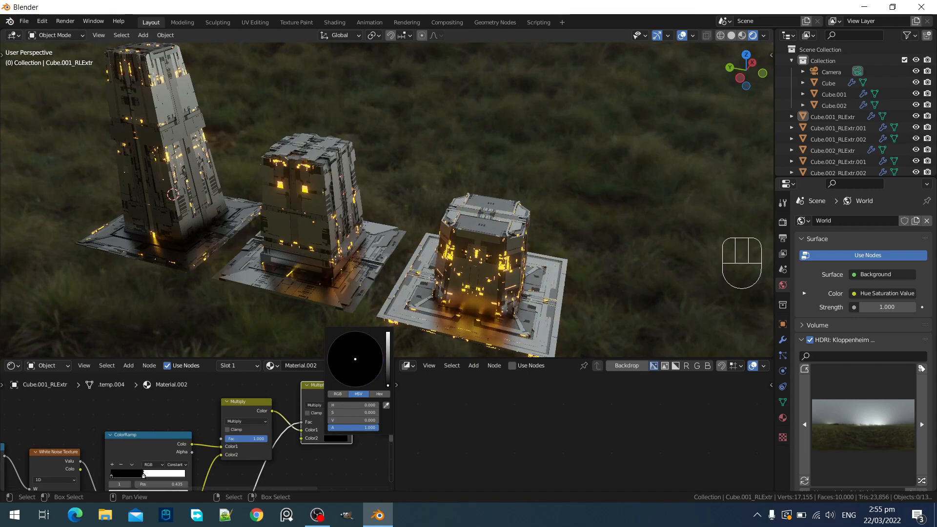
{"action": "middle_click_drag", "start_coordinate": [508, 245], "coordinate": [518, 274]}
{"action": "left_click", "coordinate": [336, 438]}
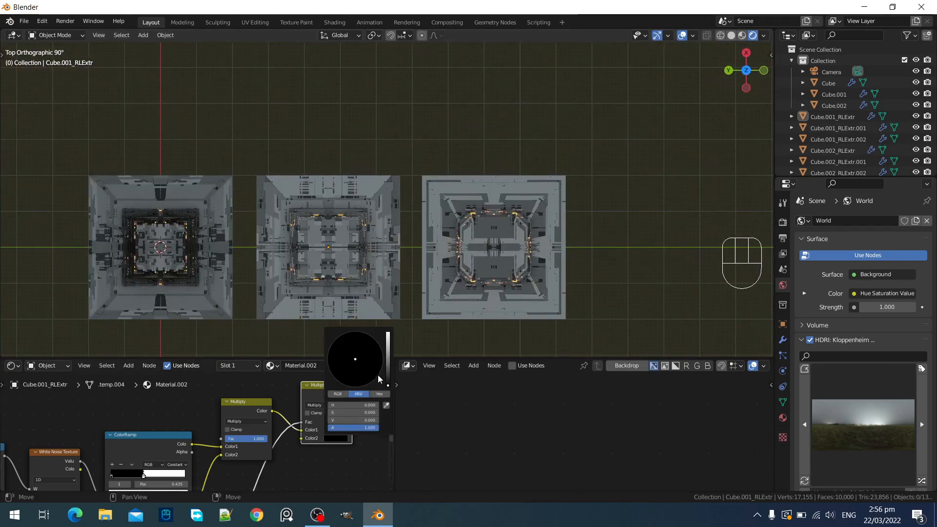
{"action": "mouse_move", "coordinate": [390, 367]}
{"action": "left_mouse_down"}
{"action": "mouse_move", "coordinate": [389, 332]}
{"action": "mouse_move", "coordinate": [388, 386]}
{"action": "left_mouse_up"}
{"action": "middle_click_drag", "start_coordinate": [564, 220], "coordinate": [482, 181]}
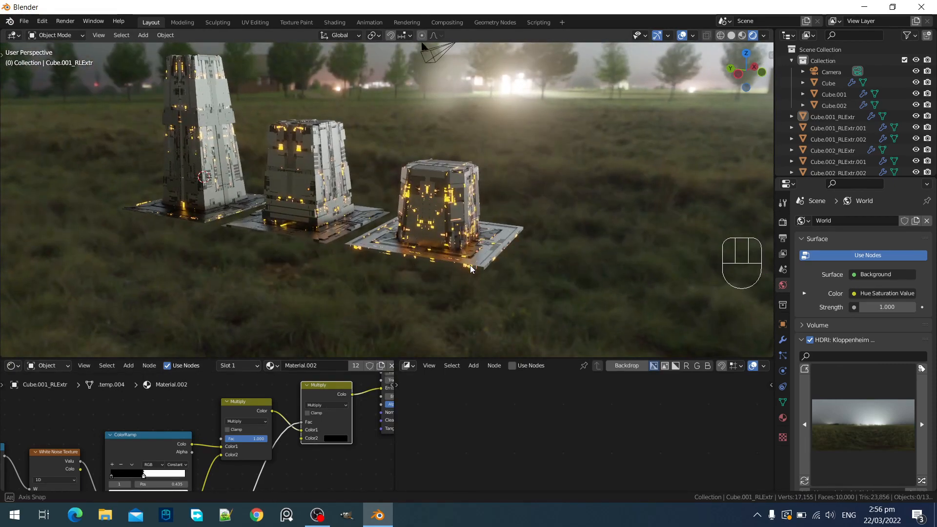
Raise the Add node's second value to 17.200 in small increments, checking how the window lights vary between the towers
{"action": "mouse_move", "coordinate": [470, 265]}
{"action": "middle_mouse_down"}
{"action": "mouse_move", "coordinate": [469, 284]}
{"action": "mouse_move", "coordinate": [461, 247]}
{"action": "mouse_move", "coordinate": [478, 263]}
{"action": "middle_mouse_up"}
{"action": "scroll", "coordinate": [88, 453], "scroll_direction": "down", "scroll_amount": 6}
{"action": "middle_click_drag", "start_coordinate": [88, 454], "coordinate": [179, 499]}
{"action": "middle_click_drag", "start_coordinate": [122, 421], "coordinate": [154, 427]}
{"action": "scroll", "coordinate": [154, 427], "scroll_direction": "up", "scroll_amount": 3}
{"action": "scroll", "coordinate": [153, 427], "scroll_direction": "up", "scroll_amount": 5}
{"action": "scroll", "coordinate": [78, 433], "scroll_direction": "down", "scroll_amount": 8}
{"action": "middle_click_drag", "start_coordinate": [229, 459], "coordinate": [205, 391]}
{"action": "scroll", "coordinate": [153, 454], "scroll_direction": "up", "scroll_amount": 3}
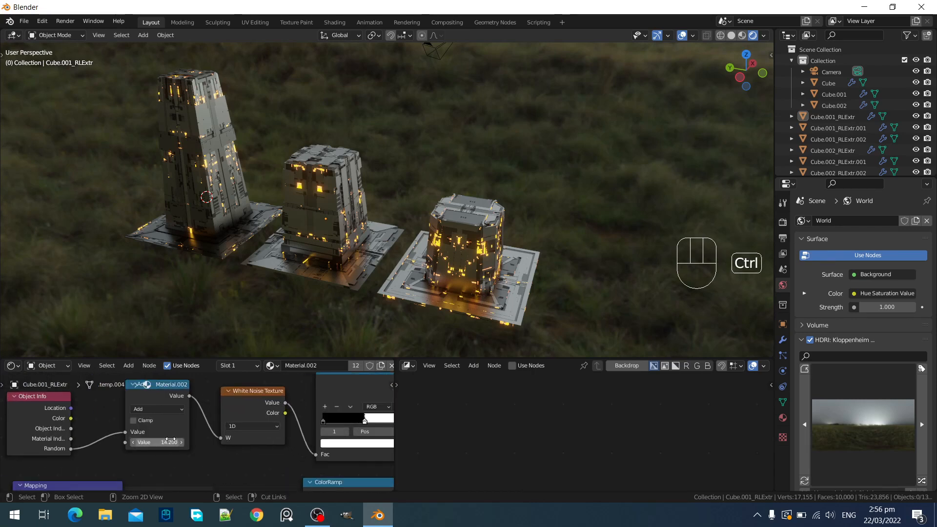
{"action": "scroll", "coordinate": [169, 441], "scroll_direction": "up", "scroll_amount": 1, "text": "ctrl"}
{"action": "scroll", "coordinate": [169, 440], "scroll_direction": "up", "scroll_amount": 7, "text": "ctrl"}
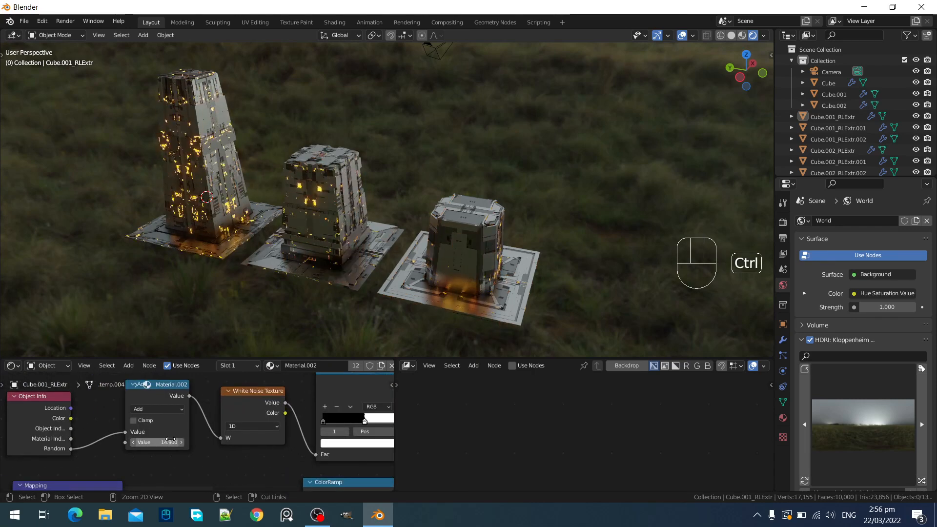
{"action": "scroll", "coordinate": [169, 441], "scroll_direction": "up", "scroll_amount": 6, "text": "ctrl"}
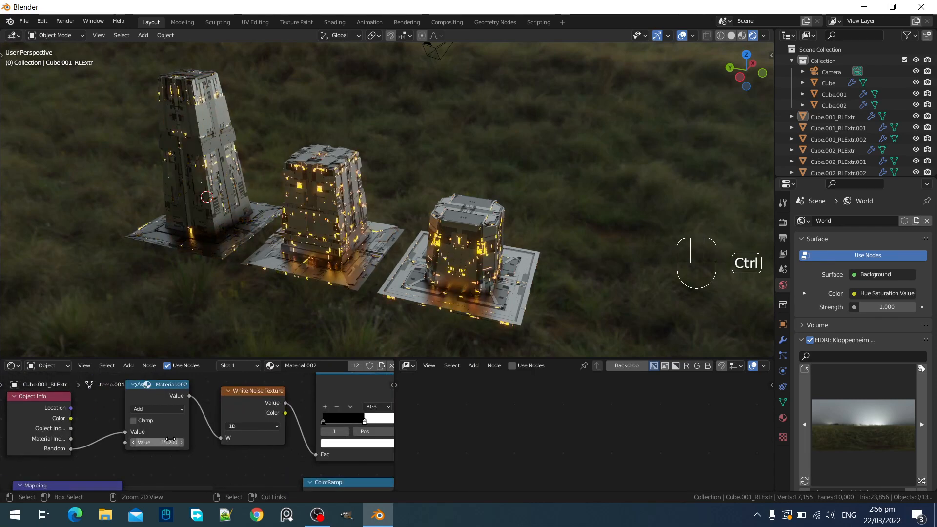
{"action": "scroll", "coordinate": [170, 440], "scroll_direction": "up", "scroll_amount": 5, "text": "ctrl"}
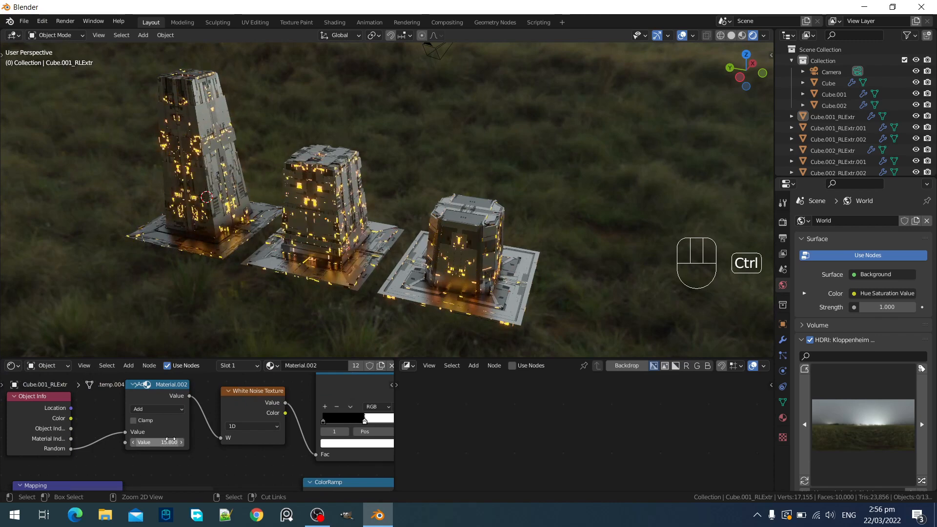
{"action": "scroll", "coordinate": [170, 441], "scroll_direction": "up", "scroll_amount": 4, "text": "ctrl"}
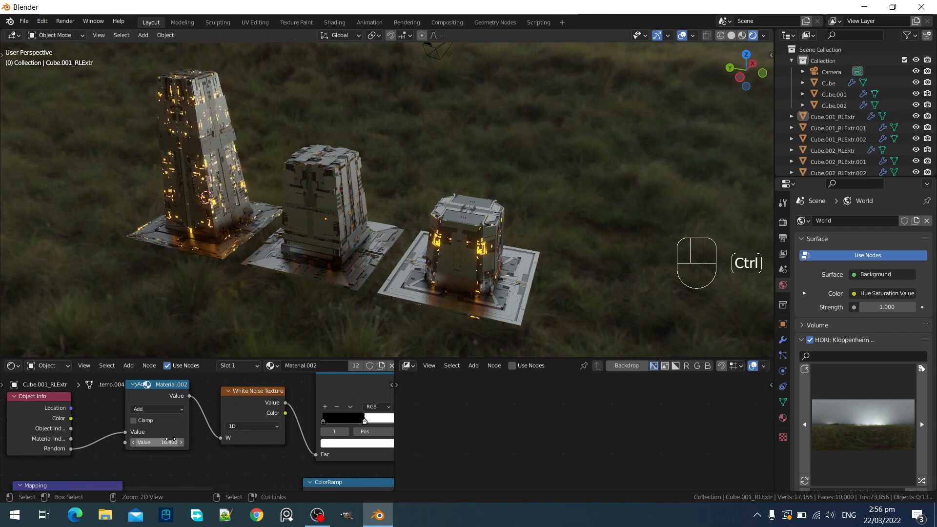
{"action": "scroll", "coordinate": [170, 440], "scroll_direction": "up", "scroll_amount": 7, "text": "ctrl"}
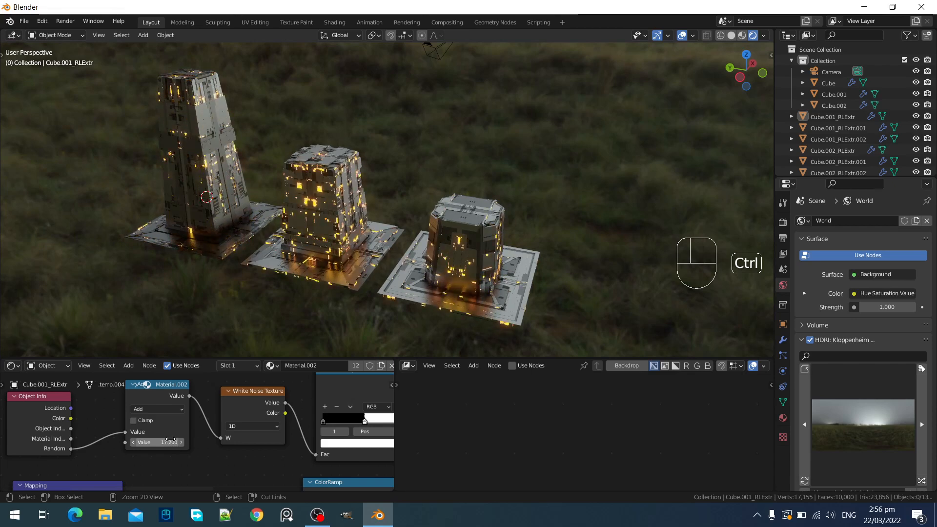
Move the white stop of the White Noise Texture's ColorRamp to 0.569 and raise the Add node's value to 19.400
{"action": "middle_click_drag", "start_coordinate": [375, 425], "coordinate": [280, 434]}
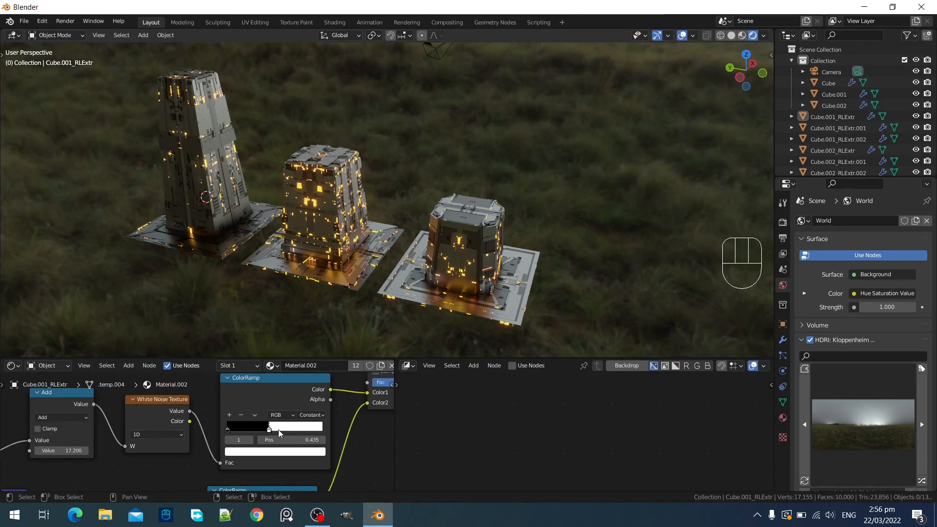
{"action": "mouse_move", "coordinate": [271, 431]}
{"action": "left_mouse_down"}
{"action": "mouse_move", "coordinate": [304, 429]}
{"action": "mouse_move", "coordinate": [286, 429]}
{"action": "left_mouse_up"}
{"action": "middle_click_drag", "start_coordinate": [116, 455], "coordinate": [200, 440]}
{"action": "scroll", "coordinate": [150, 437], "scroll_direction": "up", "scroll_amount": 3, "text": "ctrl"}
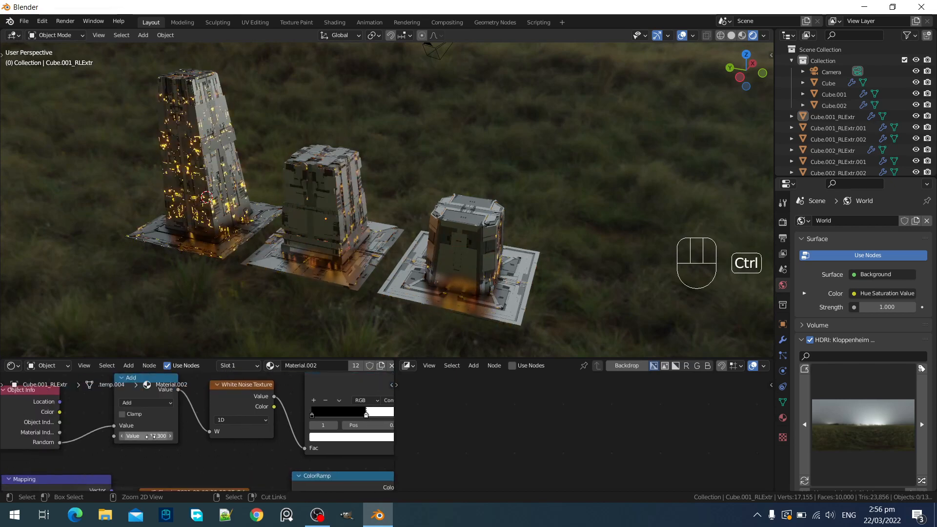
{"action": "scroll", "coordinate": [150, 436], "scroll_direction": "up", "scroll_amount": 7, "text": "ctrl"}
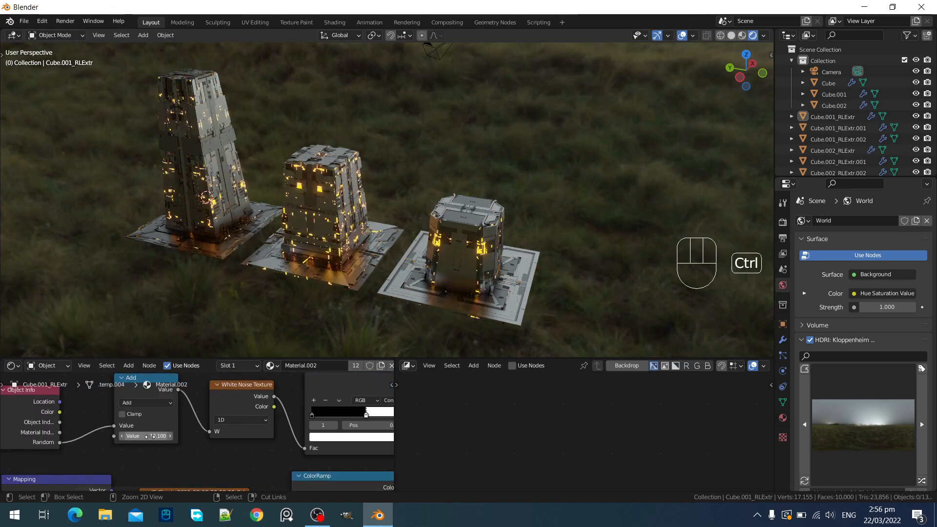
{"action": "scroll", "coordinate": [150, 436], "scroll_direction": "up", "scroll_amount": 4, "text": "ctrl"}
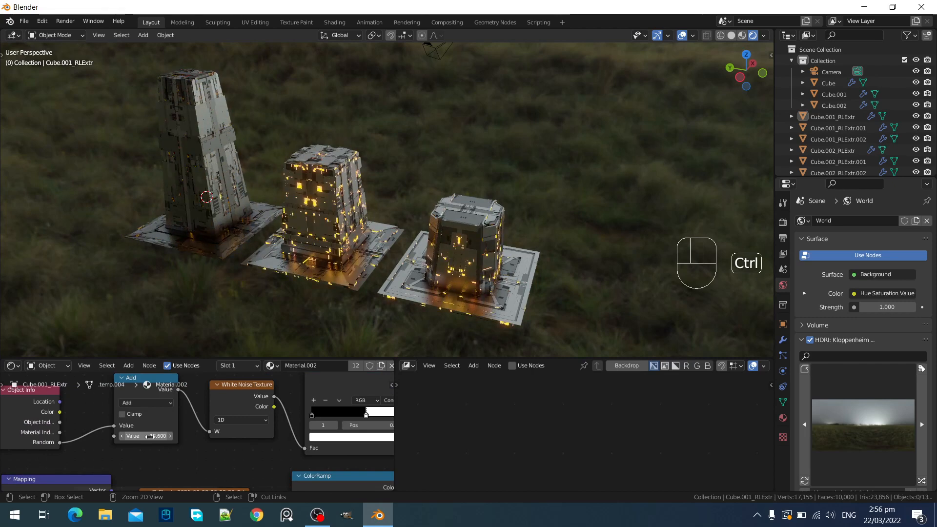
{"action": "scroll", "coordinate": [150, 437], "scroll_direction": "up", "scroll_amount": 4, "text": "ctrl"}
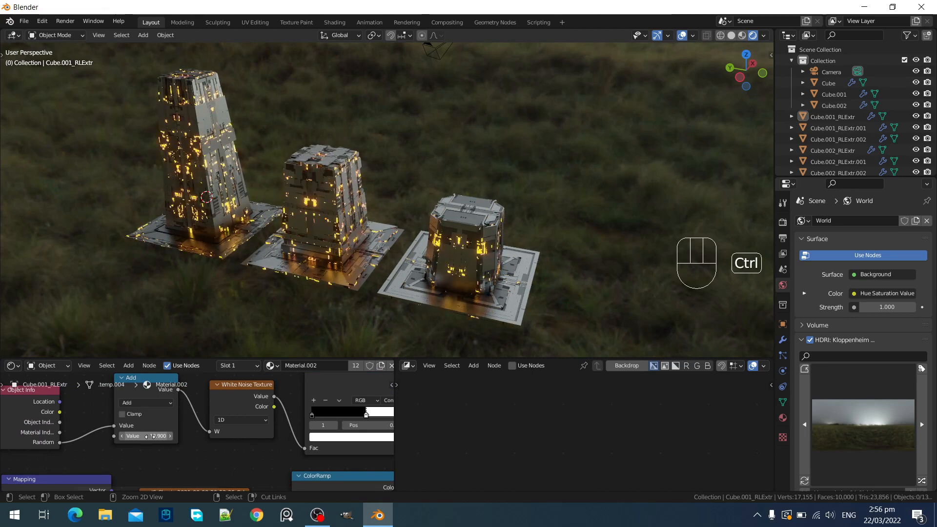
{"action": "scroll", "coordinate": [151, 436], "scroll_direction": "up", "scroll_amount": 2, "text": "ctrl"}
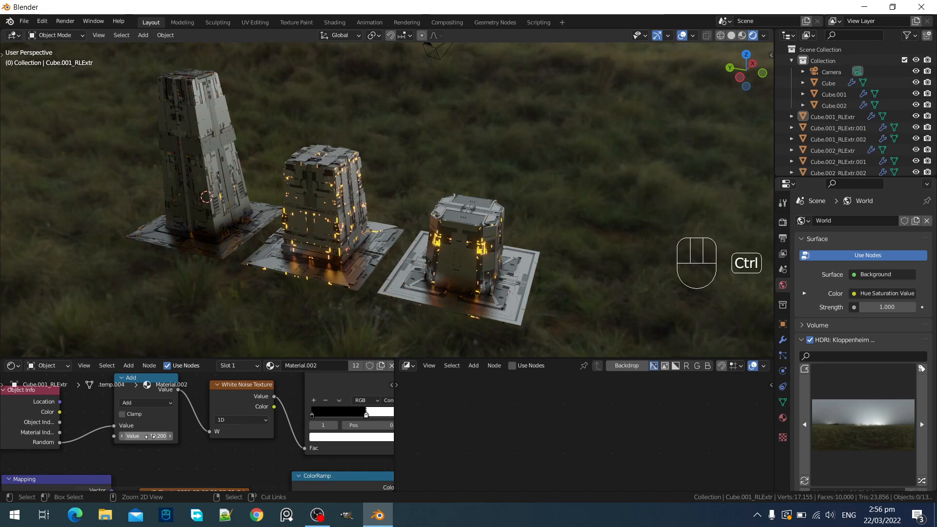
{"action": "scroll", "coordinate": [151, 437], "scroll_direction": "up", "scroll_amount": 1, "text": "ctrl"}
{"action": "scroll", "coordinate": [151, 436], "scroll_direction": "up", "scroll_amount": 1, "text": "ctrl"}
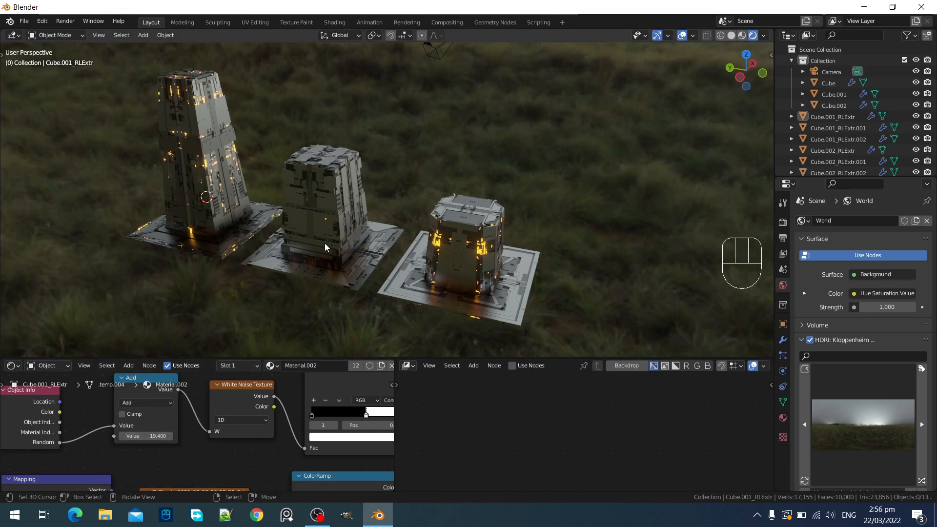
Inspect the tall tower up close and set the Add node's value to 19.800
{"action": "middle_click_drag", "start_coordinate": [327, 224], "coordinate": [376, 286], "text": "shift"}
{"action": "key", "text": "alt+a"}
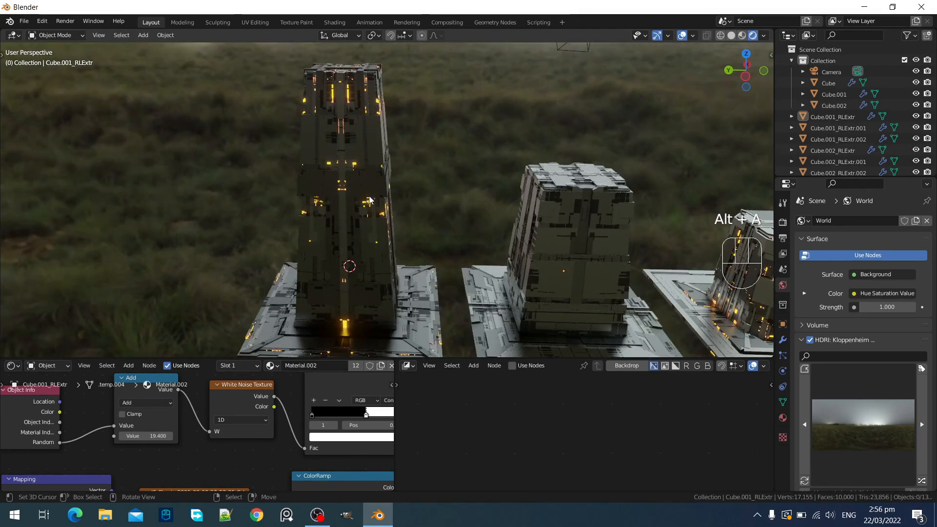
{"action": "middle_click_drag", "start_coordinate": [391, 198], "coordinate": [386, 219]}
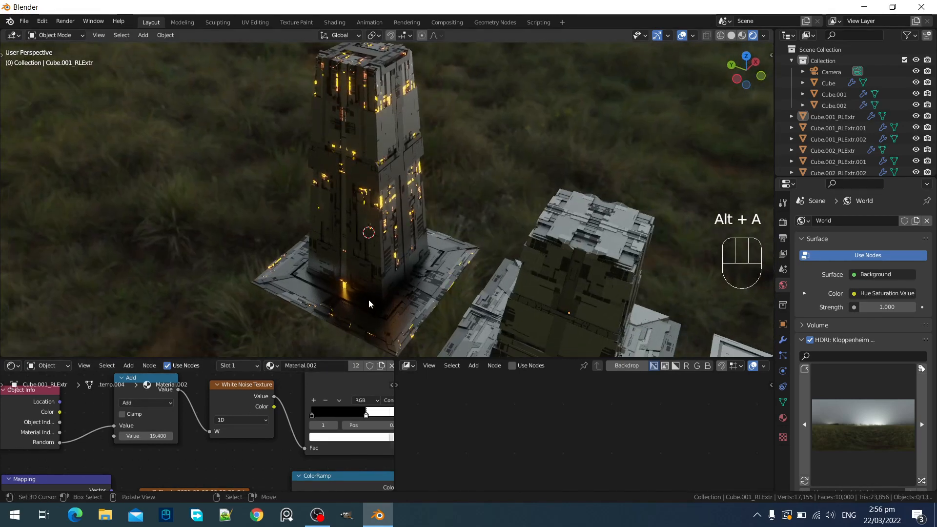
{"action": "scroll", "coordinate": [159, 435], "scroll_direction": "up", "scroll_amount": 4, "text": "ctrl"}
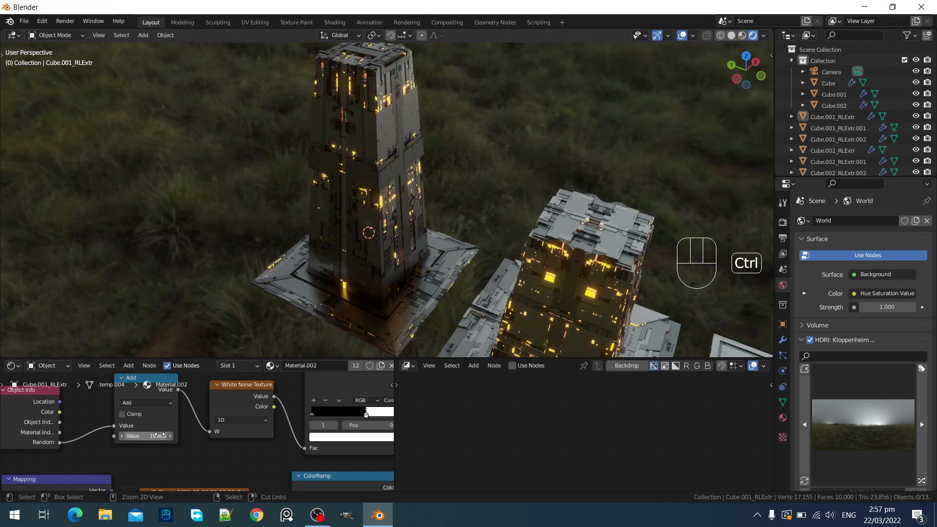
{"action": "scroll", "coordinate": [158, 435], "scroll_direction": "up", "scroll_amount": 1, "text": "ctrl"}
{"action": "scroll", "coordinate": [159, 435], "scroll_direction": "up", "scroll_amount": 1, "text": "ctrl"}
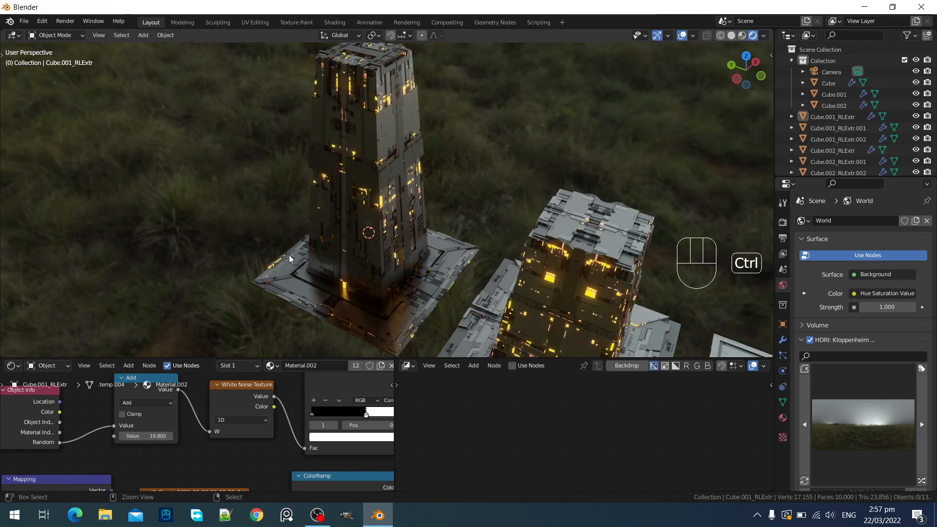
Recolor the orange stop at 0.113 in the window texture's ColorRamp to light blue
{"action": "middle_click_drag", "start_coordinate": [289, 255], "coordinate": [313, 207]}
{"action": "scroll", "coordinate": [275, 432], "scroll_direction": "down", "scroll_amount": 1}
{"action": "scroll", "coordinate": [274, 431], "scroll_direction": "down", "scroll_amount": 3}
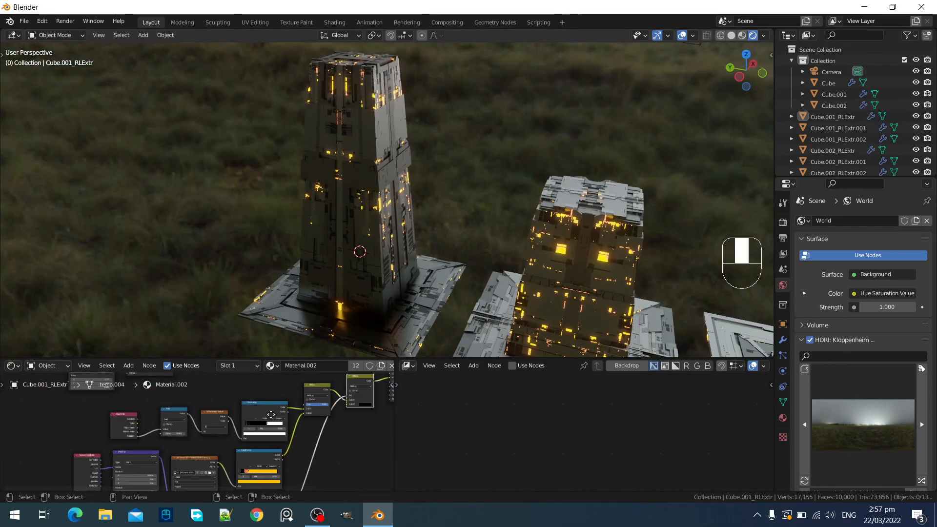
{"action": "scroll", "coordinate": [230, 383], "scroll_direction": "up", "scroll_amount": 6}
{"action": "scroll", "coordinate": [146, 393], "scroll_direction": "up", "scroll_amount": 3}
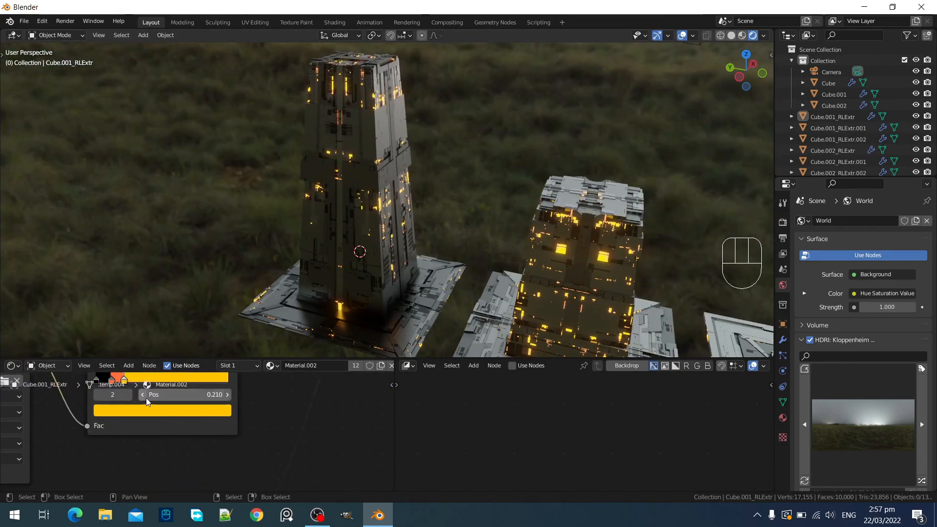
{"action": "left_click", "coordinate": [145, 432]}
{"action": "left_click", "coordinate": [169, 469]}
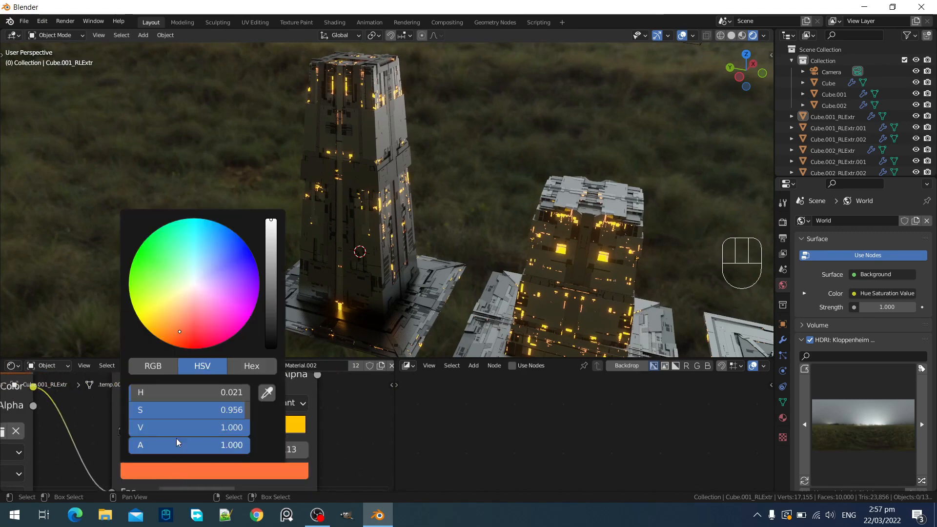
{"action": "mouse_move", "coordinate": [184, 333]}
{"action": "left_mouse_down"}
{"action": "mouse_move", "coordinate": [191, 348]}
{"action": "mouse_move", "coordinate": [220, 257]}
{"action": "mouse_move", "coordinate": [209, 259]}
{"action": "mouse_move", "coordinate": [220, 253]}
{"action": "left_mouse_up"}
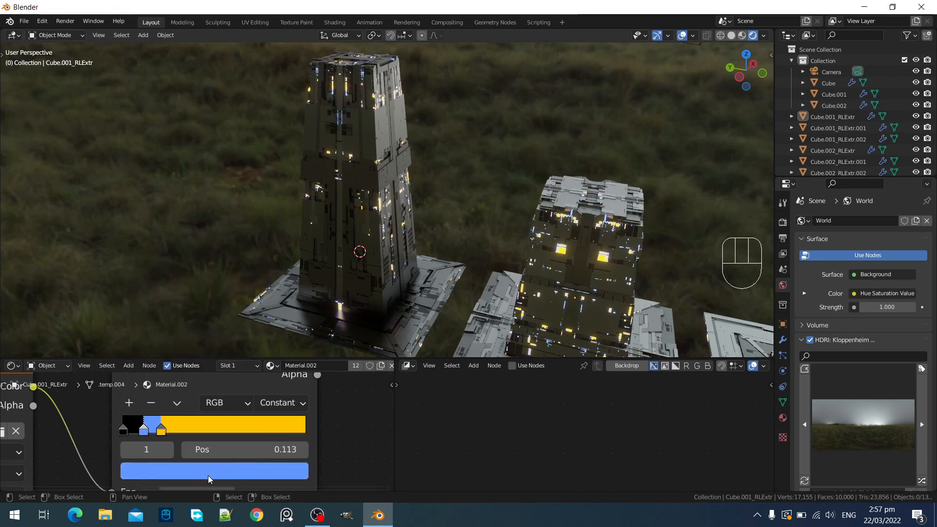
Recolor the yellow stop of the window ColorRamp to a saturated orange with hue 0.032 and check the towers
{"action": "left_click", "coordinate": [166, 430]}
{"action": "left_click", "coordinate": [180, 472]}
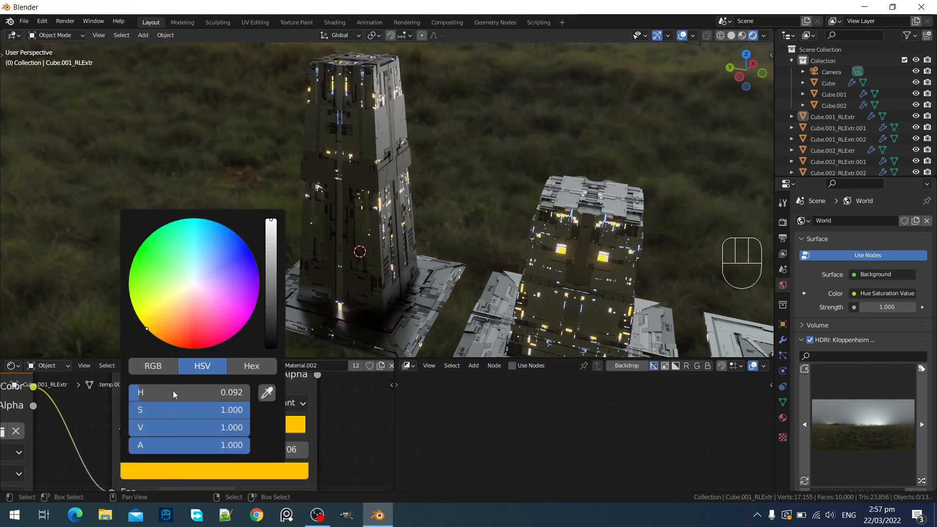
{"action": "left_click_drag", "start_coordinate": [168, 331], "coordinate": [168, 344]}
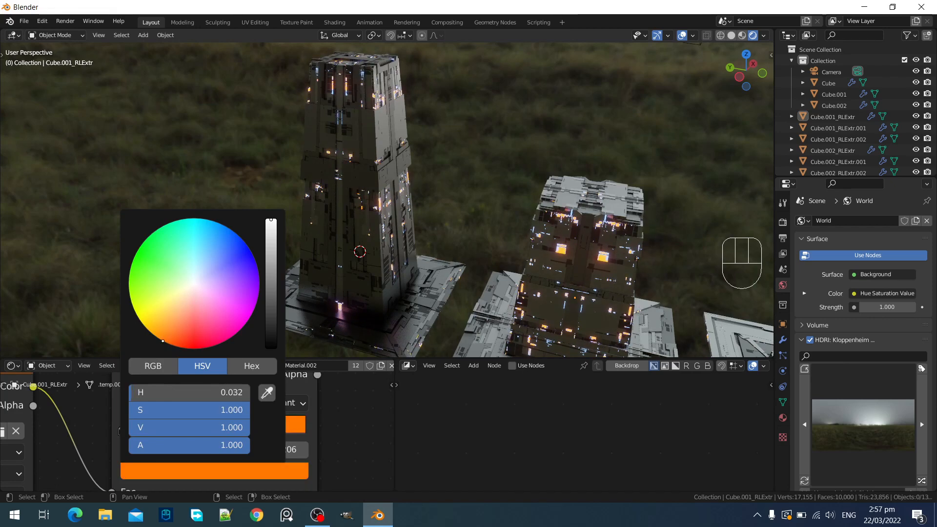
{"action": "mouse_move", "coordinate": [529, 182]}
{"action": "middle_mouse_down"}
{"action": "mouse_move", "coordinate": [485, 178]}
{"action": "mouse_move", "coordinate": [518, 185]}
{"action": "middle_mouse_up"}
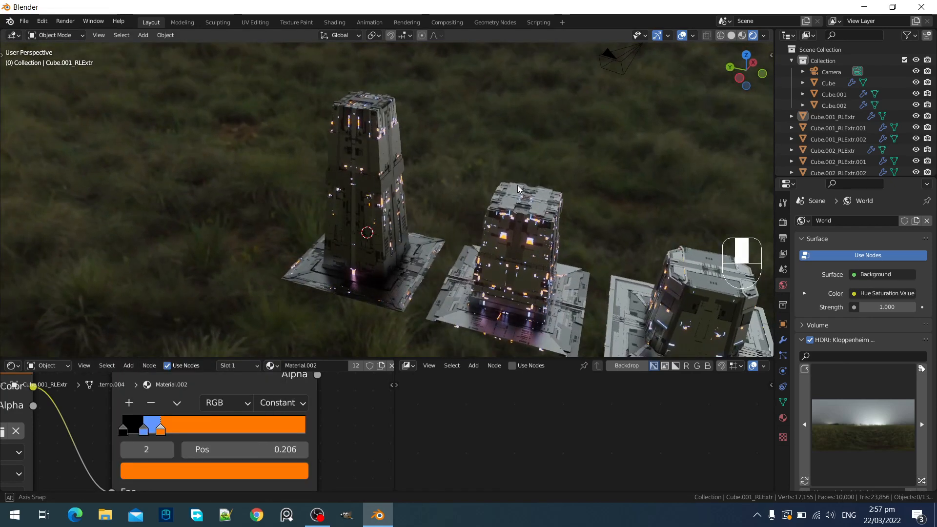
{"action": "middle_click_drag", "start_coordinate": [461, 215], "coordinate": [485, 215], "text": "shift"}
Try shifting the white stop of the ColorRamp connected to the White Noise Texture
{"action": "scroll", "coordinate": [184, 444], "scroll_direction": "down", "scroll_amount": 4}
{"action": "scroll", "coordinate": [185, 444], "scroll_direction": "down", "scroll_amount": 5}
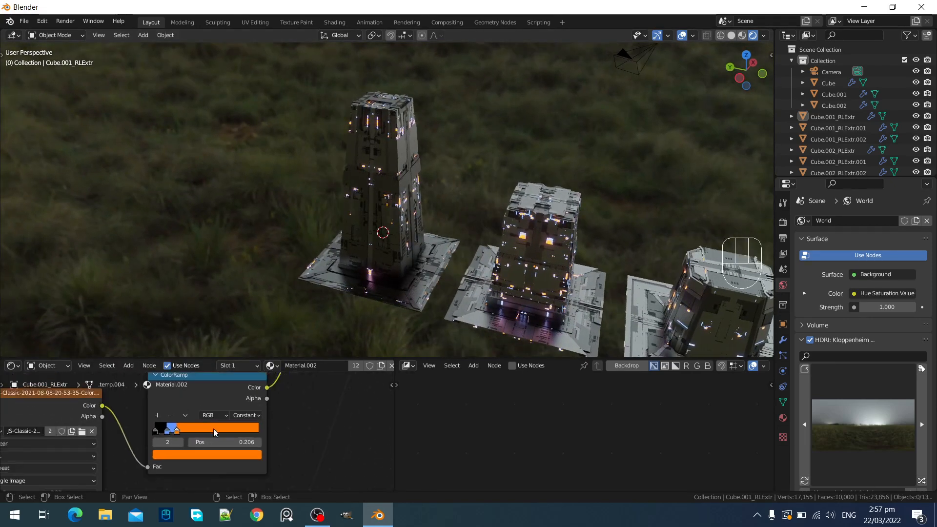
{"action": "scroll", "coordinate": [198, 420], "scroll_direction": "up", "scroll_amount": 2}
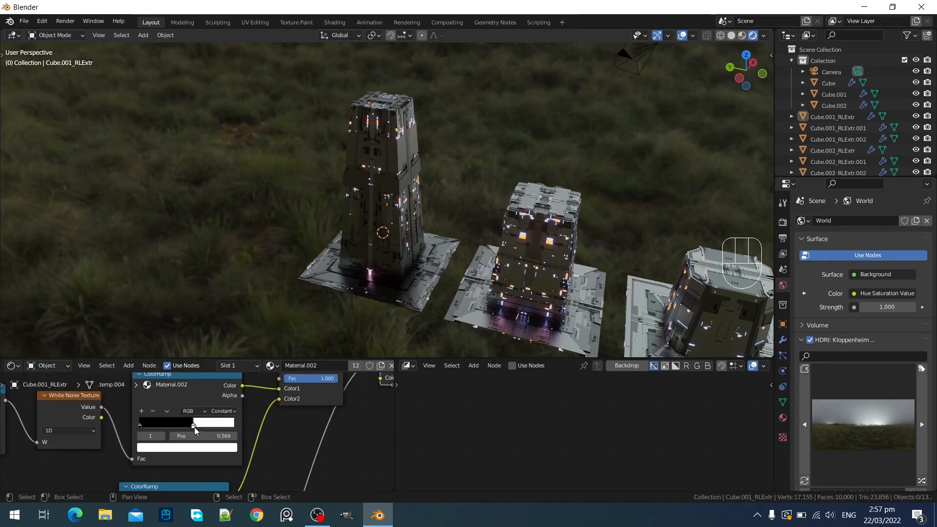
{"action": "left_click_drag", "start_coordinate": [164, 426], "coordinate": [195, 421]}
{"action": "scroll", "coordinate": [194, 423], "scroll_direction": "down", "scroll_amount": 5}
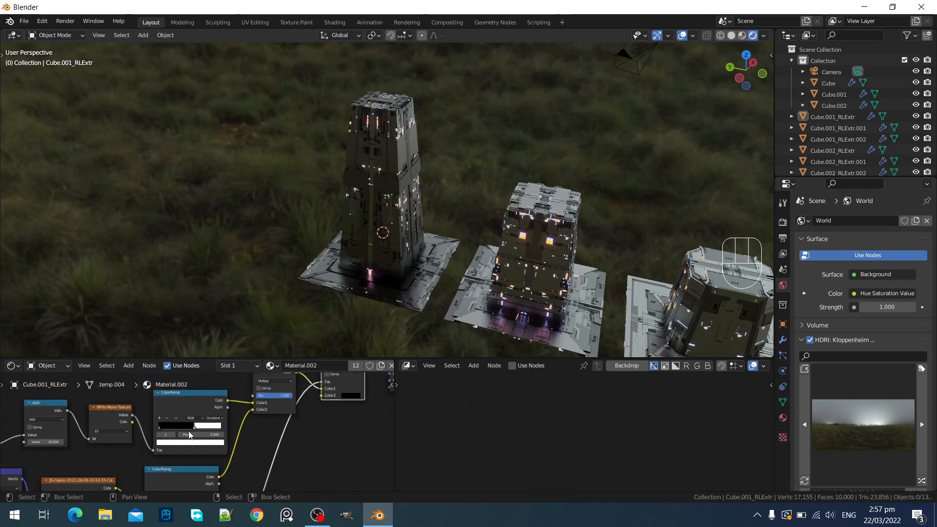
Try widening the blue band of the window ColorRamp by moving its stop to about 0.040
{"action": "middle_click_drag", "start_coordinate": [195, 423], "coordinate": [212, 342]}
{"action": "scroll", "coordinate": [209, 453], "scroll_direction": "up", "scroll_amount": 6}
{"action": "middle_click_drag", "start_coordinate": [189, 403], "coordinate": [189, 446]}
{"action": "scroll", "coordinate": [194, 439], "scroll_direction": "up", "scroll_amount": 2}
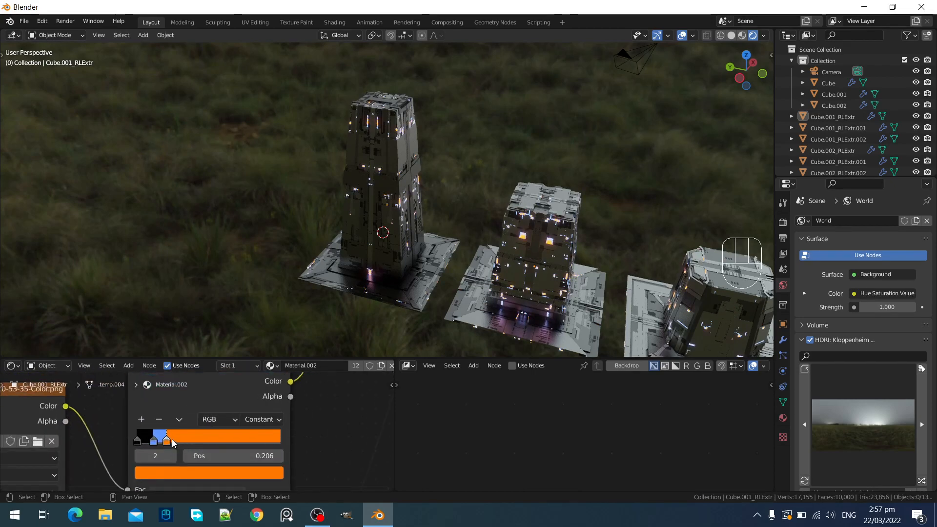
{"action": "left_click", "coordinate": [157, 441]}
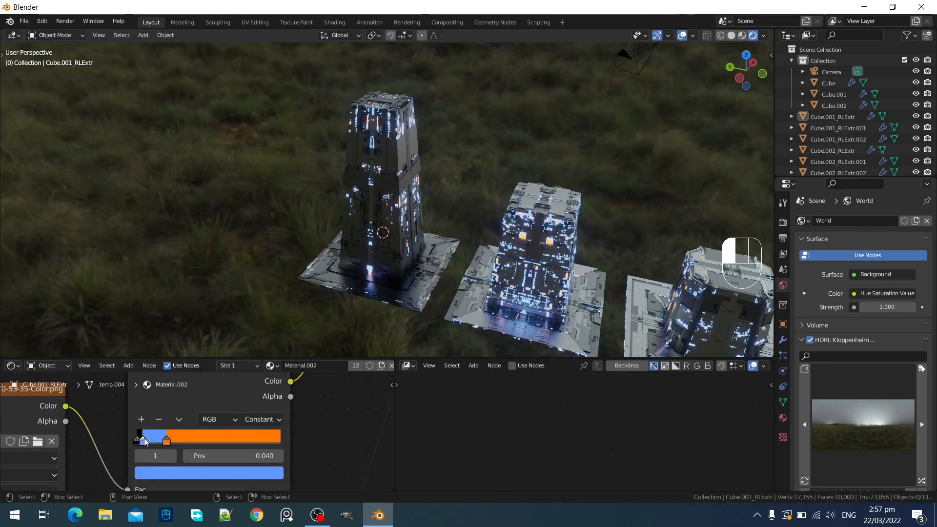
Recolor the window ColorRamp's blue stop at 0.113 to a fully saturated red and check the towers' glow
{"action": "scroll", "coordinate": [403, 200], "scroll_direction": "up", "scroll_amount": 3}
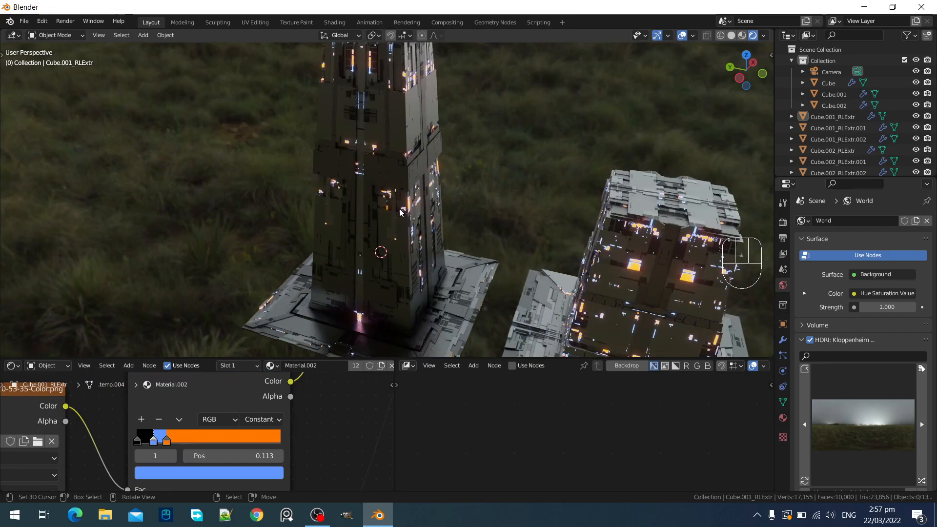
{"action": "left_click", "coordinate": [197, 473]}
{"action": "left_click_drag", "start_coordinate": [188, 371], "coordinate": [195, 377]}
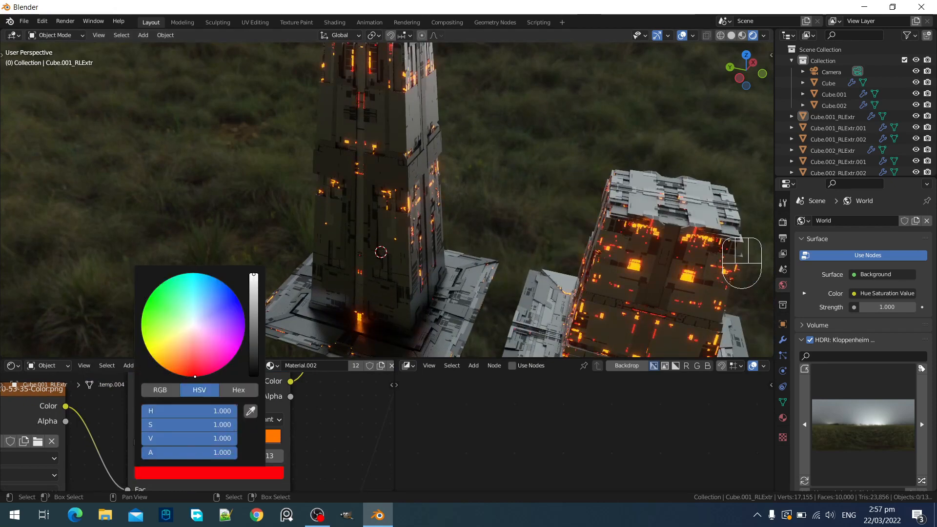
{"action": "scroll", "coordinate": [417, 166], "scroll_direction": "down", "scroll_amount": 3}
{"action": "mouse_move", "coordinate": [419, 167]}
{"action": "middle_mouse_down", "text": "shift"}
{"action": "mouse_move", "coordinate": [438, 186]}
{"action": "mouse_move", "coordinate": [421, 162]}
{"action": "mouse_move", "coordinate": [505, 185]}
{"action": "mouse_move", "coordinate": [545, 181]}
{"action": "mouse_move", "coordinate": [508, 196]}
{"action": "mouse_move", "coordinate": [437, 186]}
{"action": "mouse_move", "coordinate": [554, 219]}
{"action": "mouse_move", "coordinate": [457, 177]}
{"action": "middle_mouse_up", "text": "shift"}
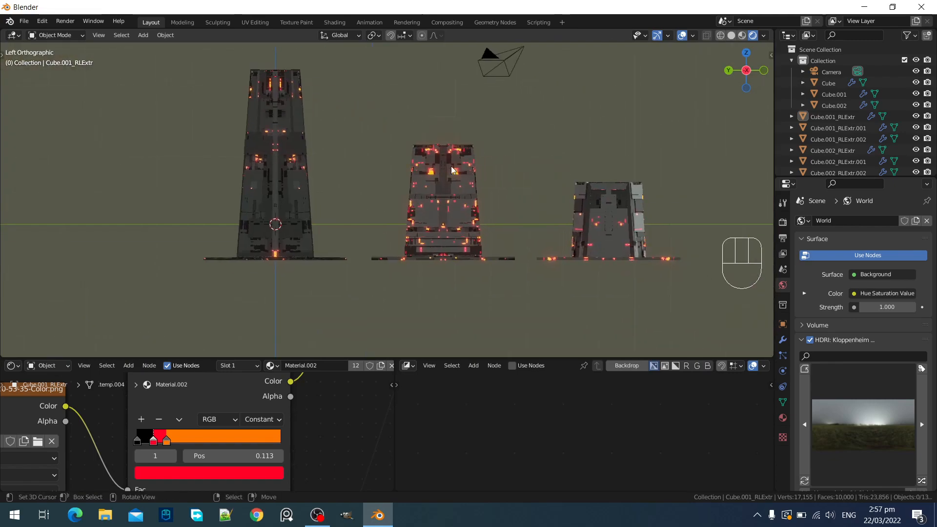
Box-select all parts of the middle tower in wireframe shading, and narrow the selection to Cube.001_RLExtr.002 in rendered shading
{"action": "key", "text": "a"}
{"action": "key", "text": "shift+z"}
{"action": "key", "text": "alt+a"}
{"action": "key", "text": "shift+z"}
{"action": "mouse_move", "coordinate": [490, 137]}
{"action": "middle_mouse_down"}
{"action": "mouse_move", "coordinate": [488, 171]}
{"action": "mouse_move", "coordinate": [438, 142]}
{"action": "middle_mouse_up"}
{"action": "key", "text": "shift+z"}
{"action": "left_click_drag", "start_coordinate": [409, 113], "coordinate": [488, 282]}
{"action": "key", "text": "shift+z"}
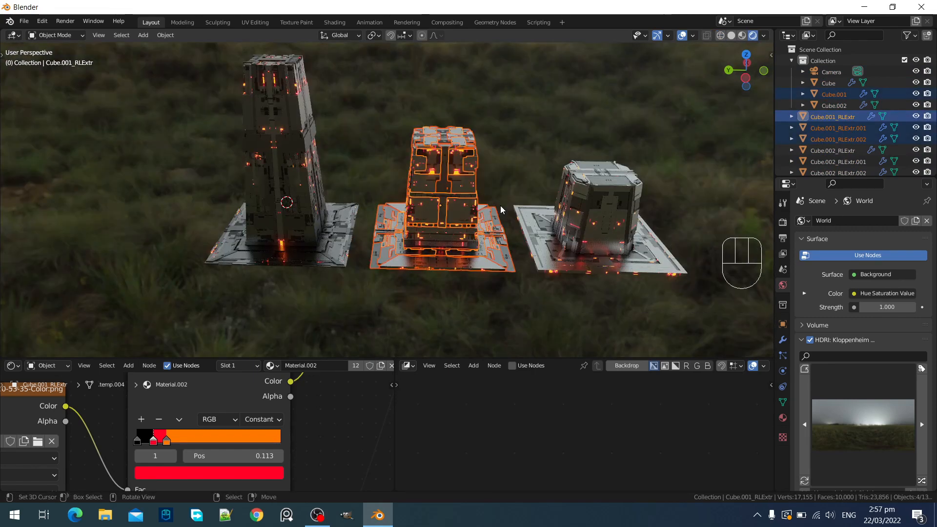
{"action": "scroll", "coordinate": [499, 206], "scroll_direction": "up", "scroll_amount": 3}
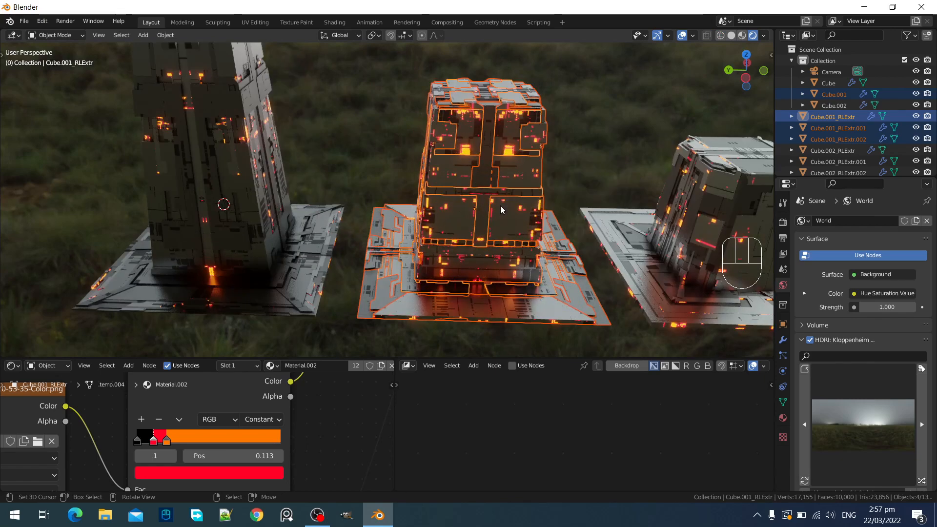
{"action": "left_click", "coordinate": [532, 170]}
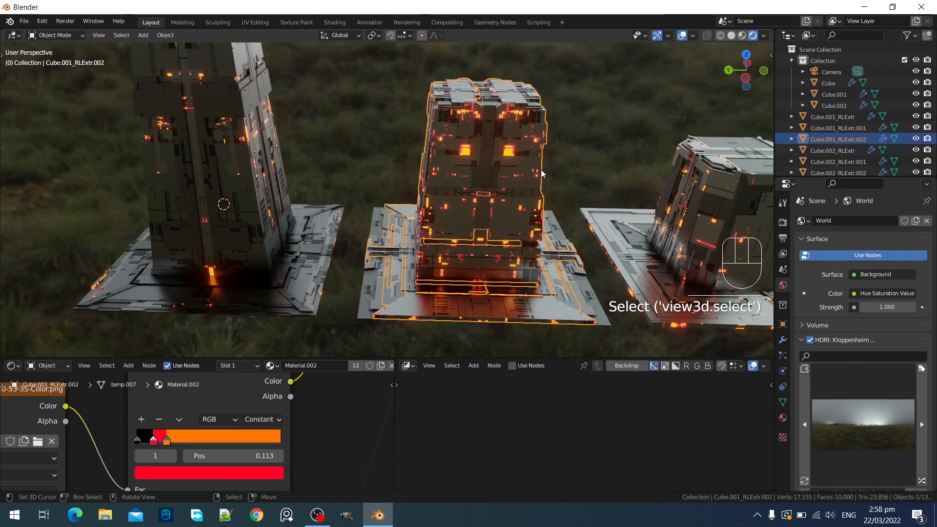
Duplicate the material on the middle tower's Cube.001_RLExtr part so it has its own copy
{"action": "middle_click_drag", "start_coordinate": [532, 170], "coordinate": [502, 217], "text": "shift"}
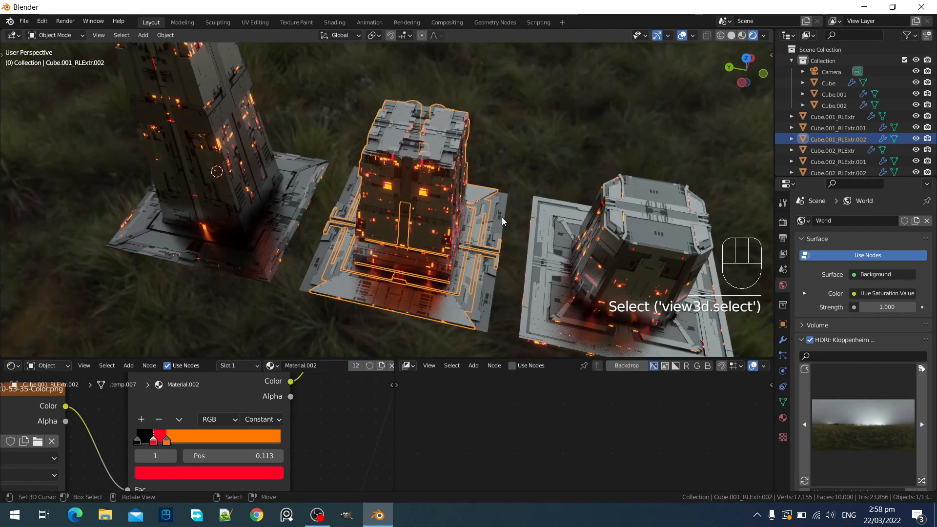
{"action": "key", "text": "g"}
{"action": "key", "text": "Escape"}
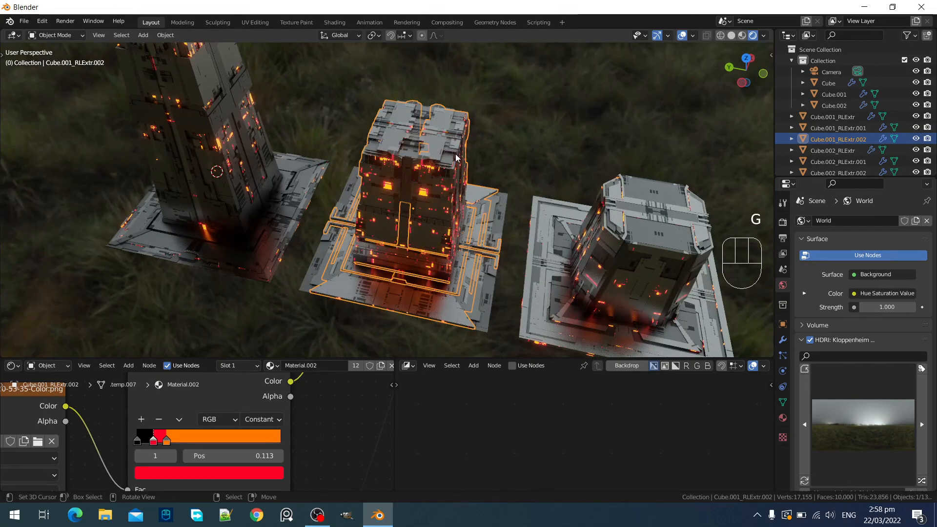
{"action": "left_click", "coordinate": [440, 122]}
{"action": "key", "text": "alt+x"}
{"action": "left_click", "coordinate": [560, 168]}
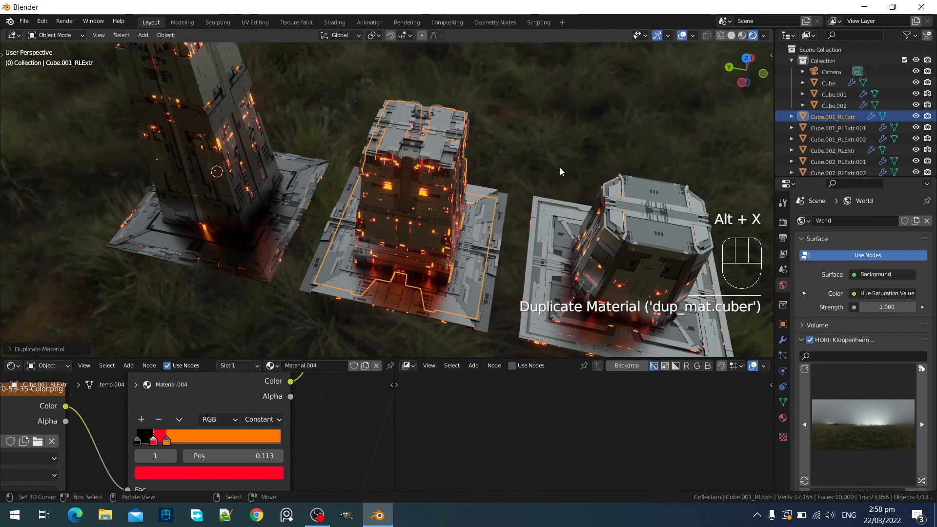
Select all parts of the middle tower and assign Material.004 to them from the material palette
{"action": "middle_click_drag", "start_coordinate": [556, 168], "coordinate": [380, 132]}
{"action": "left_click_drag", "start_coordinate": [364, 122], "coordinate": [431, 317]}
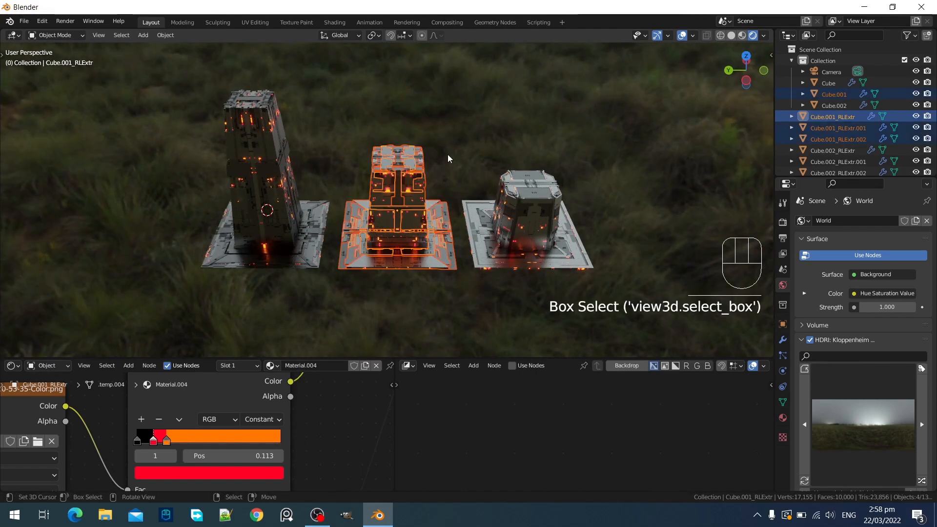
{"action": "scroll", "coordinate": [445, 160], "scroll_direction": "up", "scroll_amount": 1}
{"action": "key", "text": "alt+x"}
{"action": "left_click", "coordinate": [547, 205]}
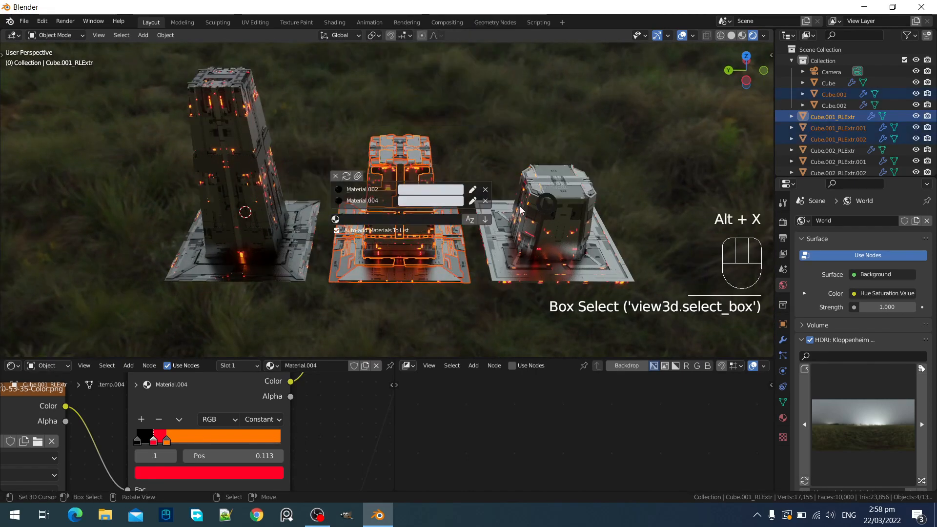
{"action": "left_click", "coordinate": [364, 202]}
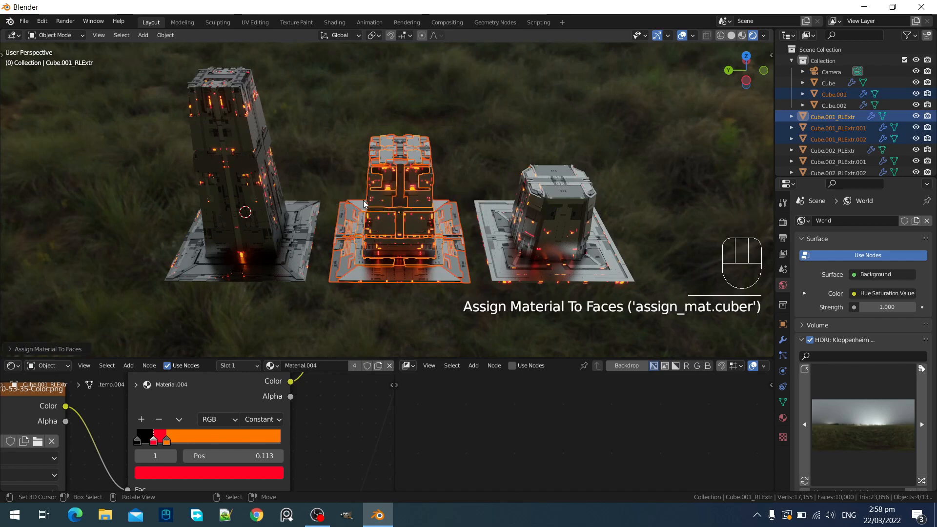
Clear the selection and set the Add node's value in Material.004 to 20.500 to vary the middle tower's windows
{"action": "key", "text": "alt+a"}
{"action": "middle_click_drag", "start_coordinate": [429, 222], "coordinate": [471, 221]}
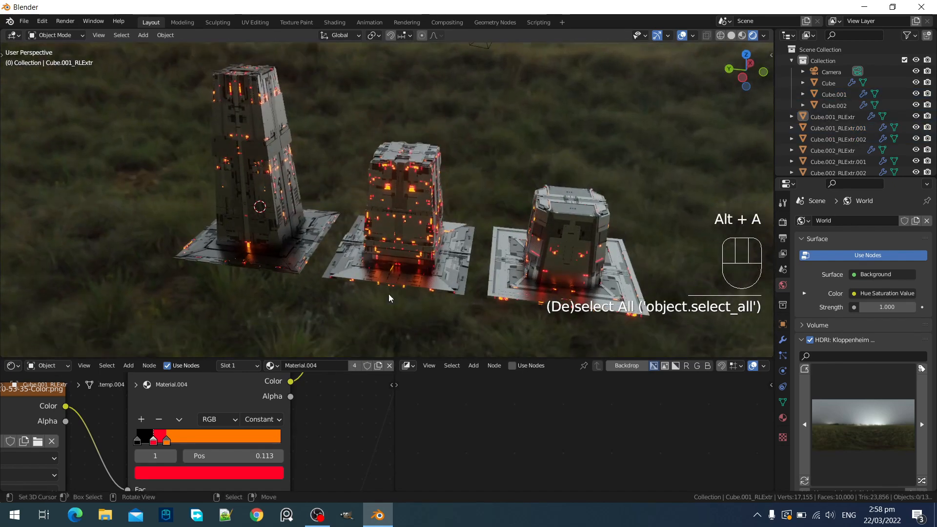
{"action": "scroll", "coordinate": [142, 456], "scroll_direction": "down", "scroll_amount": 5}
{"action": "scroll", "coordinate": [142, 456], "scroll_direction": "up", "scroll_amount": 4}
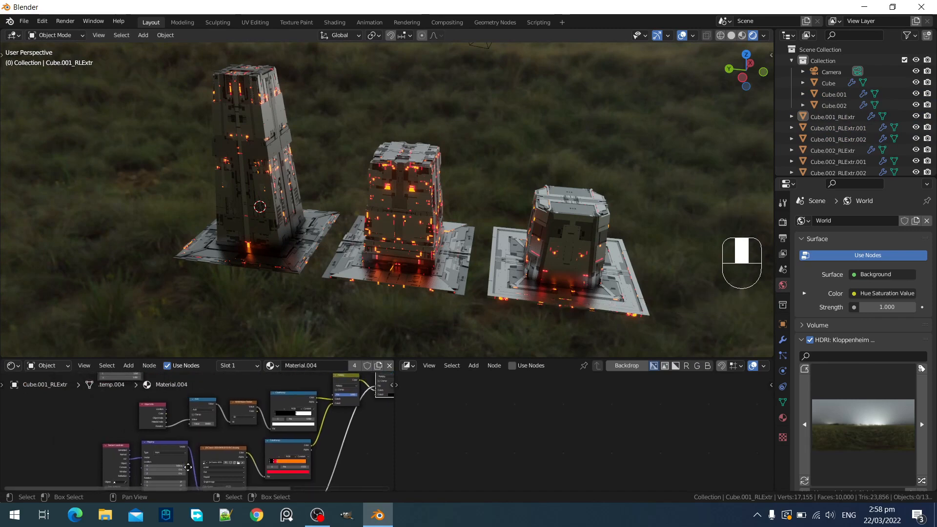
{"action": "scroll", "coordinate": [211, 432], "scroll_direction": "up", "scroll_amount": 2}
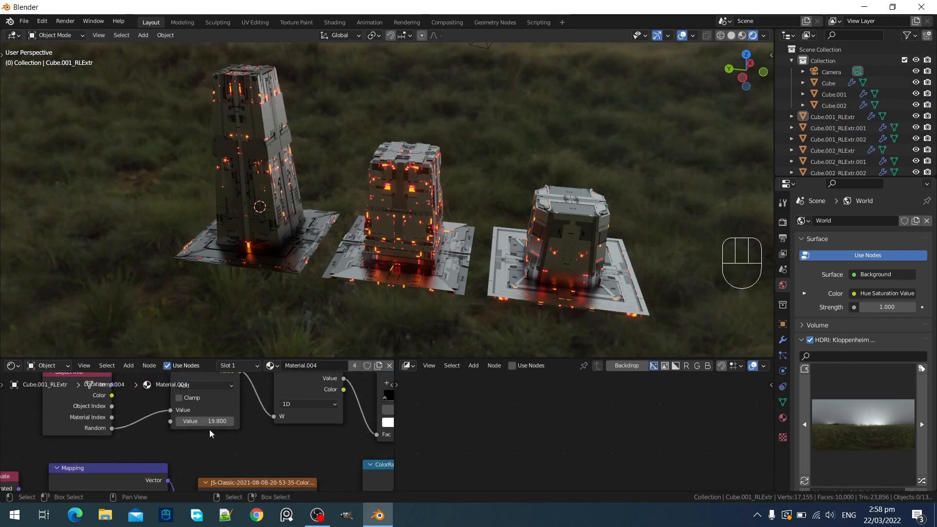
{"action": "scroll", "coordinate": [208, 421], "scroll_direction": "up", "scroll_amount": 1, "text": "ctrl"}
{"action": "scroll", "coordinate": [209, 421], "scroll_direction": "up", "scroll_amount": 5, "text": "ctrl"}
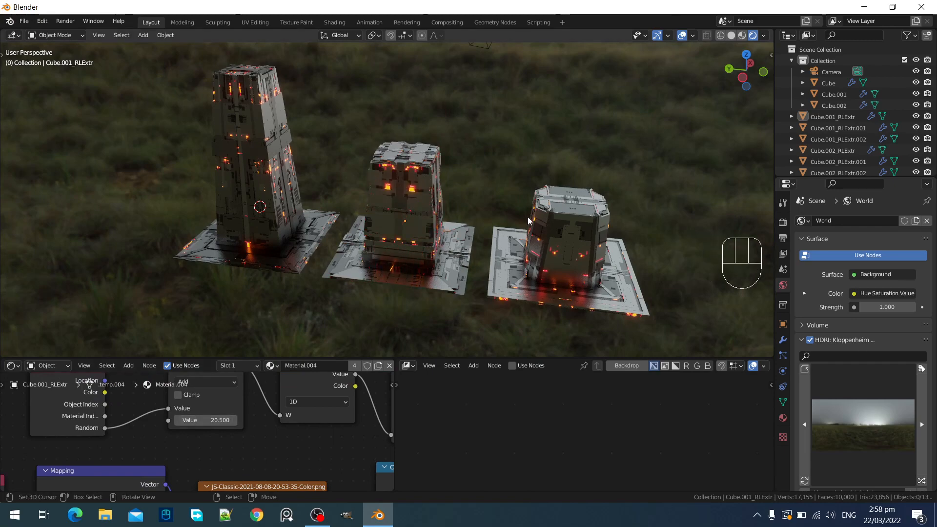
With overlays hidden, try a different Add node value in the shortest tower's Material.002, and undo it
{"action": "middle_click_drag", "start_coordinate": [498, 253], "coordinate": [467, 242]}
{"action": "middle_click_drag", "start_coordinate": [467, 242], "coordinate": [442, 212], "text": "shift"}
{"action": "scroll", "coordinate": [384, 213], "scroll_direction": "up", "scroll_amount": 3}
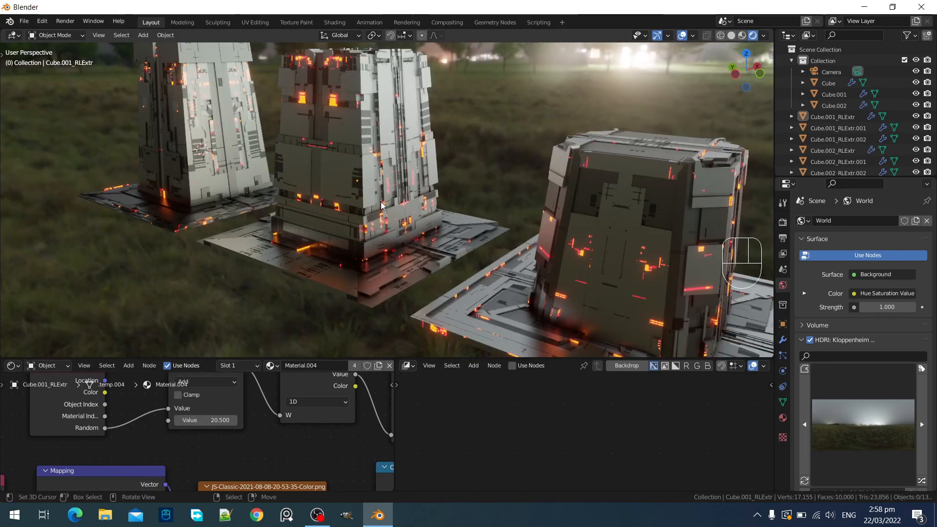
{"action": "scroll", "coordinate": [382, 206], "scroll_direction": "down", "scroll_amount": 3}
{"action": "middle_click_drag", "start_coordinate": [383, 205], "coordinate": [503, 262]}
{"action": "left_click", "coordinate": [503, 262]}
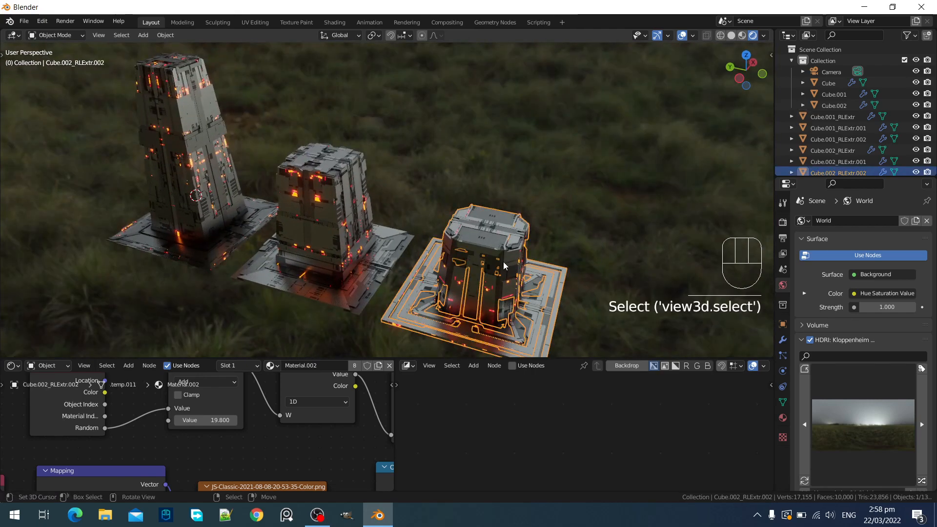
{"action": "key", "text": "alt+a"}
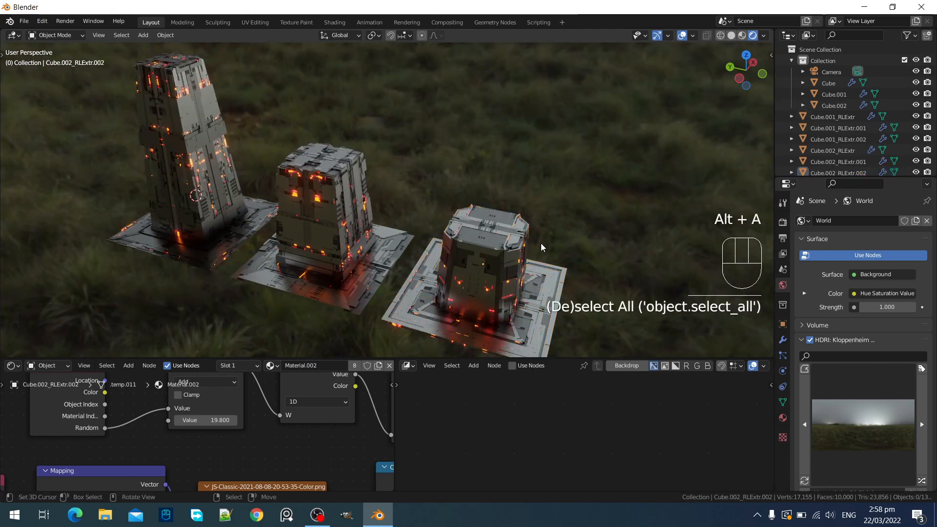
{"action": "key", "text": "shift+alt+z"}
{"action": "left_click", "coordinate": [511, 264], "text": "alt+shift"}
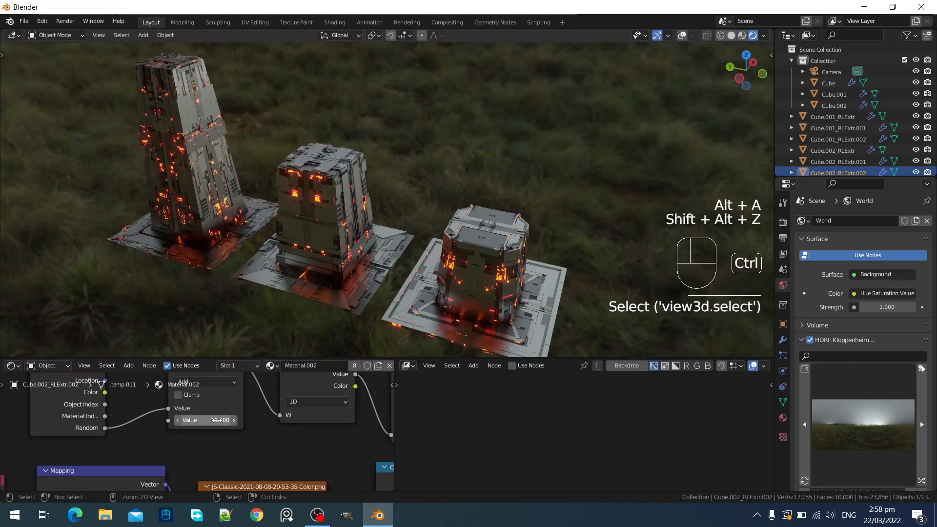
{"action": "key", "text": "ctrl+z"}
{"action": "scroll", "coordinate": [519, 248], "scroll_direction": "down", "scroll_amount": 3}
{"action": "scroll", "coordinate": [519, 248], "scroll_direction": "up", "scroll_amount": 2}
{"action": "middle_click_drag", "start_coordinate": [486, 263], "coordinate": [489, 203], "text": "shift"}
{"action": "key", "text": "alt+a"}
{"action": "left_click_drag", "start_coordinate": [397, 142], "coordinate": [464, 283]}
{"action": "middle_click_drag", "start_coordinate": [464, 282], "coordinate": [506, 215]}
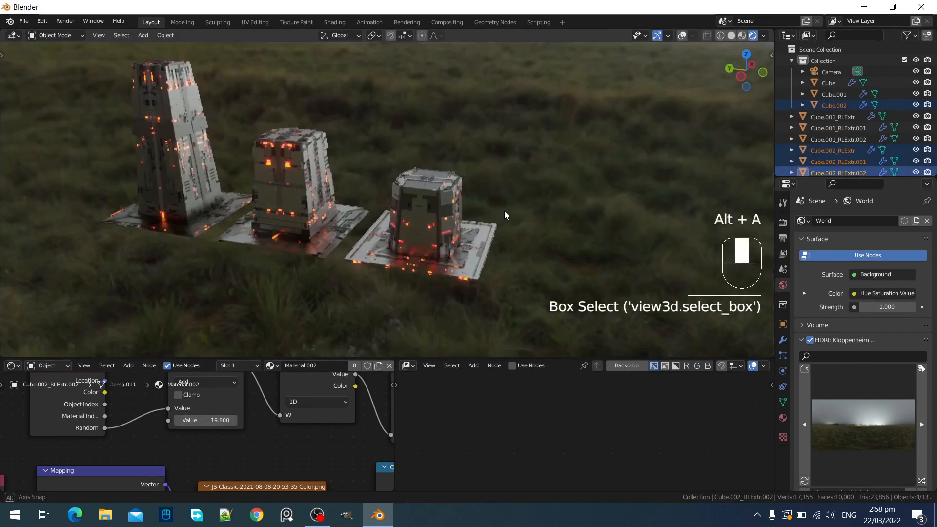
{"action": "key", "text": "alt+a"}
Select the shortest tower's Cube.002_RLExtr part, show the overlays again and duplicate its material
{"action": "left_click", "coordinate": [486, 227]}
{"action": "key", "text": "shift+alt+z"}
{"action": "scroll", "coordinate": [494, 190], "scroll_direction": "up", "scroll_amount": 2}
{"action": "key", "text": "alt+x"}
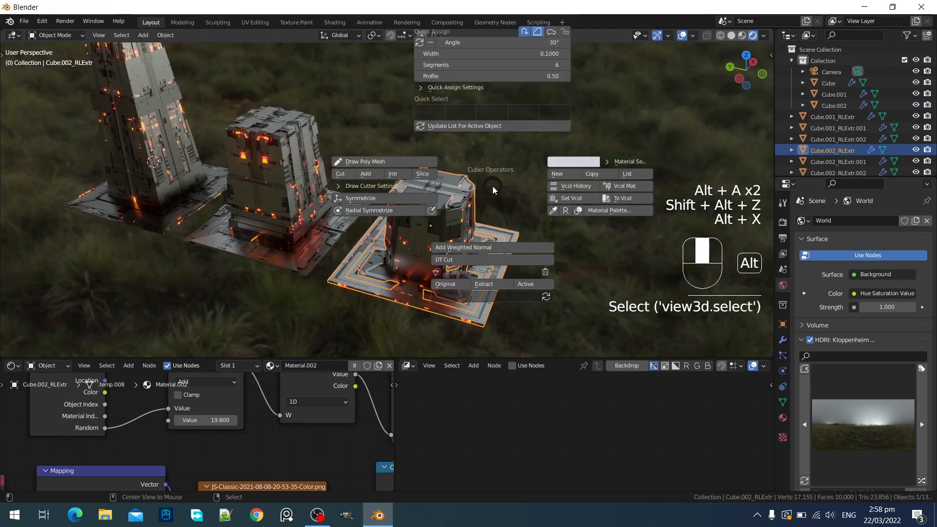
{"action": "left_click", "coordinate": [592, 174]}
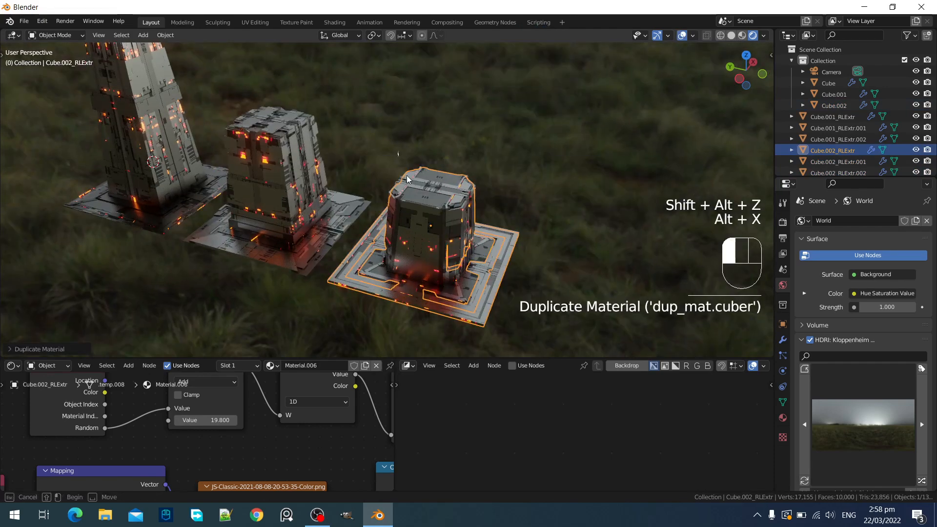
Assign Material.006 to all parts of the shortest tower from the material palette, and clear the selection
{"action": "left_click_drag", "start_coordinate": [407, 179], "coordinate": [464, 335]}
{"action": "key", "text": "alt+x"}
{"action": "left_click", "coordinate": [488, 245]}
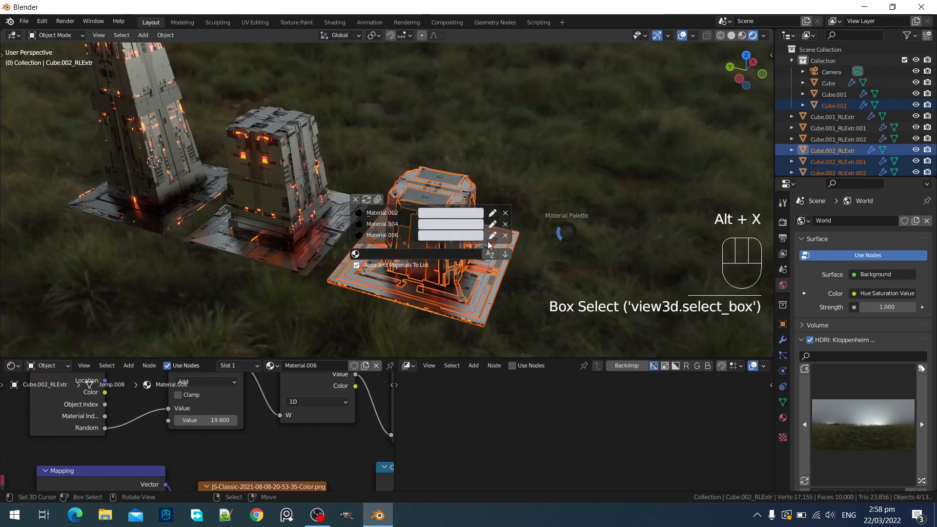
{"action": "left_click", "coordinate": [390, 238]}
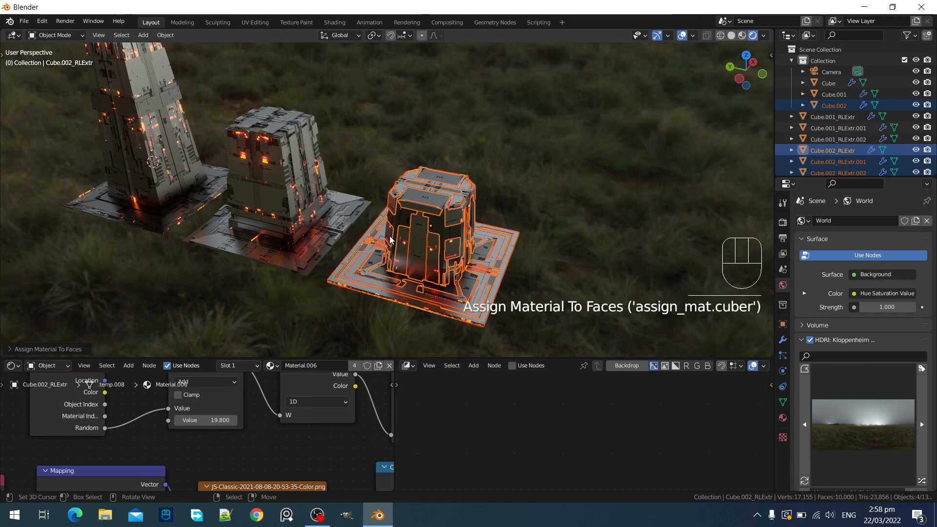
{"action": "key", "text": "alt+x"}
{"action": "key", "text": "alt+a"}
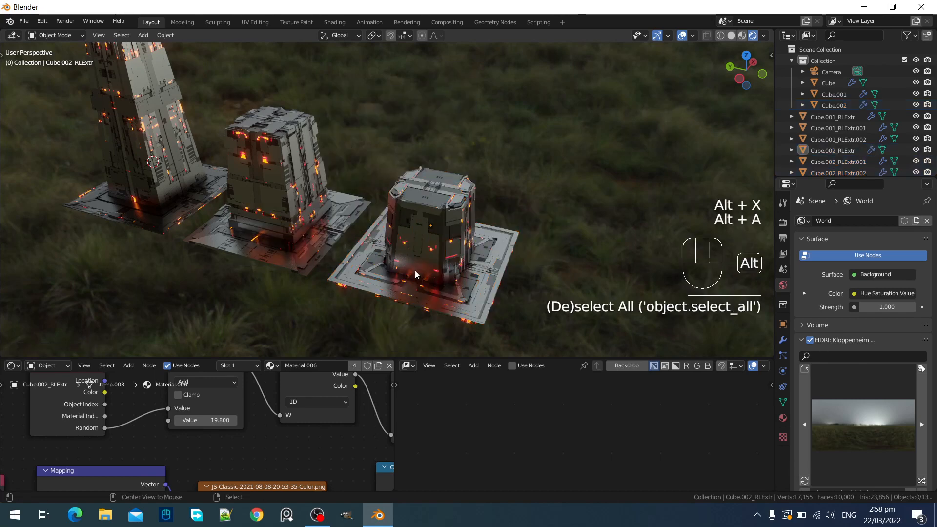
Raise the Add node's value in Material.006 to 22.000, comparing the shortest tower's window patterns along the way
{"action": "scroll", "coordinate": [207, 419], "scroll_direction": "up", "scroll_amount": 7, "text": "ctrl"}
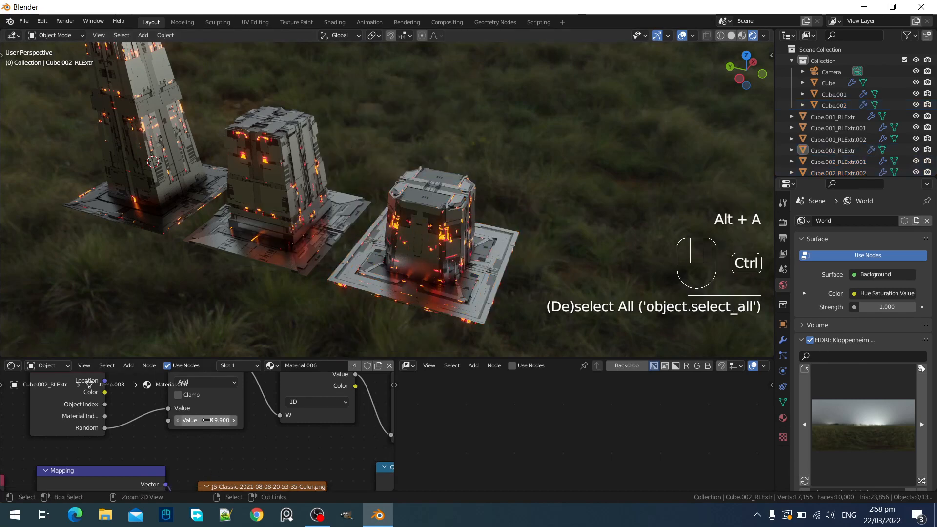
{"action": "scroll", "coordinate": [207, 419], "scroll_direction": "up", "scroll_amount": 3, "text": "ctrl"}
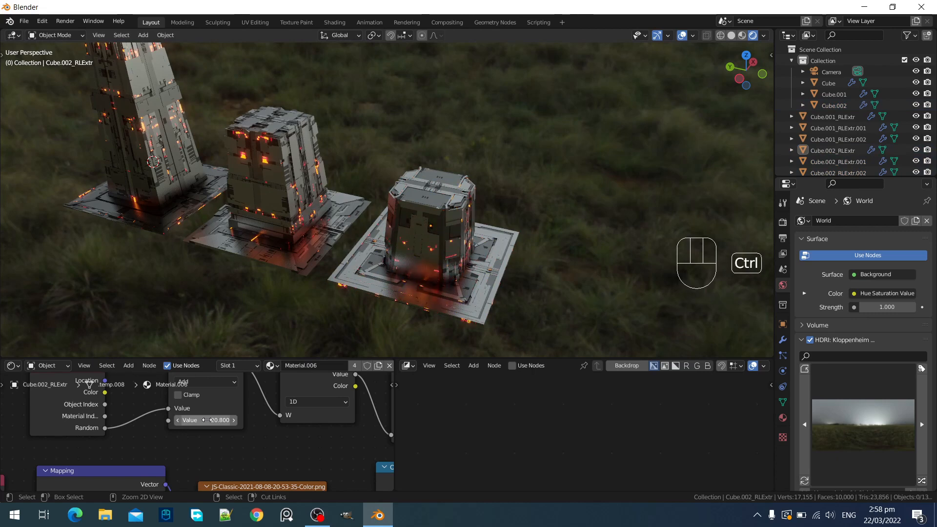
{"action": "scroll", "coordinate": [207, 420], "scroll_direction": "up", "scroll_amount": 1, "text": "ctrl"}
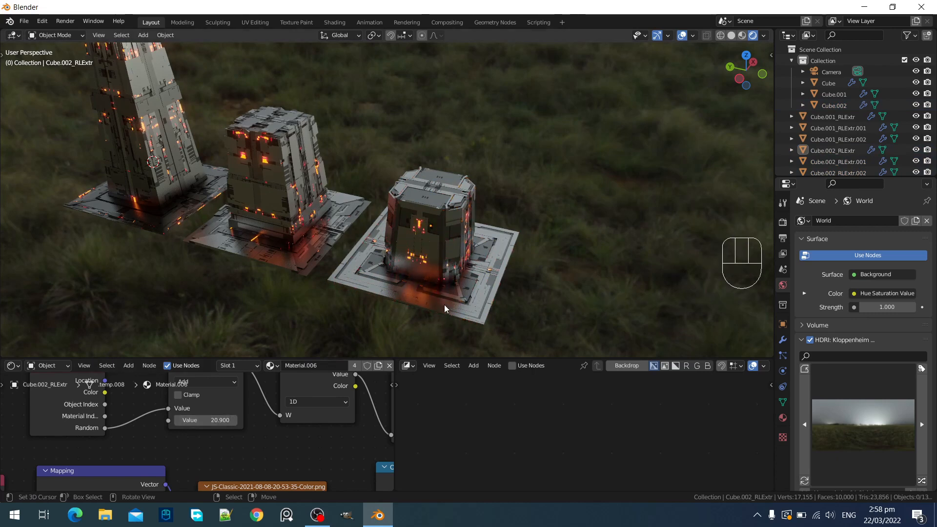
{"action": "middle_click_drag", "start_coordinate": [444, 305], "coordinate": [409, 299]}
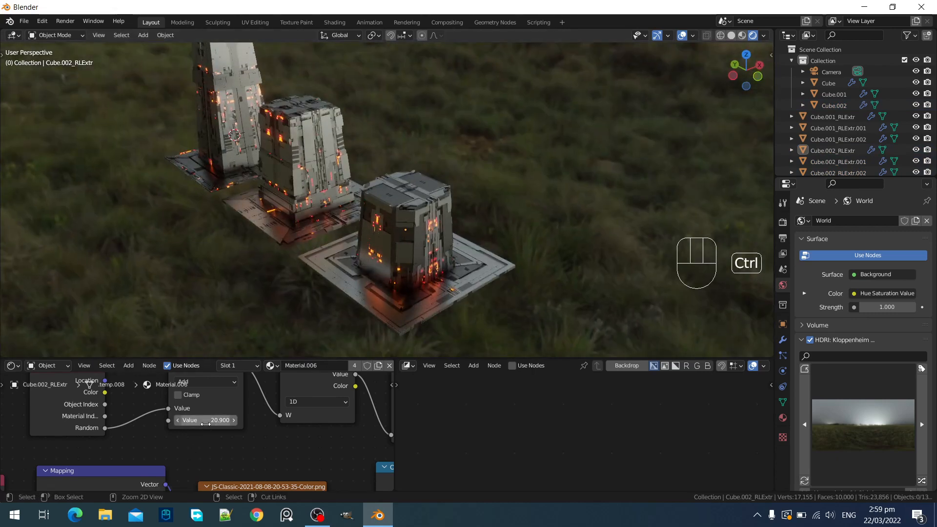
{"action": "scroll", "coordinate": [207, 421], "scroll_direction": "up", "scroll_amount": 2, "text": "ctrl"}
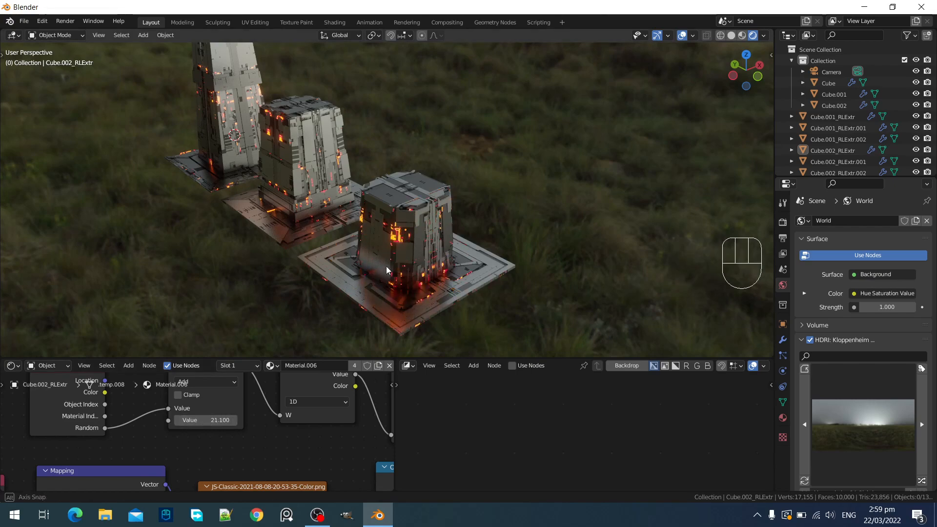
{"action": "middle_click_drag", "start_coordinate": [385, 265], "coordinate": [482, 292]}
{"action": "scroll", "coordinate": [433, 280], "scroll_direction": "down", "scroll_amount": 1}
{"action": "scroll", "coordinate": [211, 420], "scroll_direction": "up", "scroll_amount": 2, "text": "ctrl"}
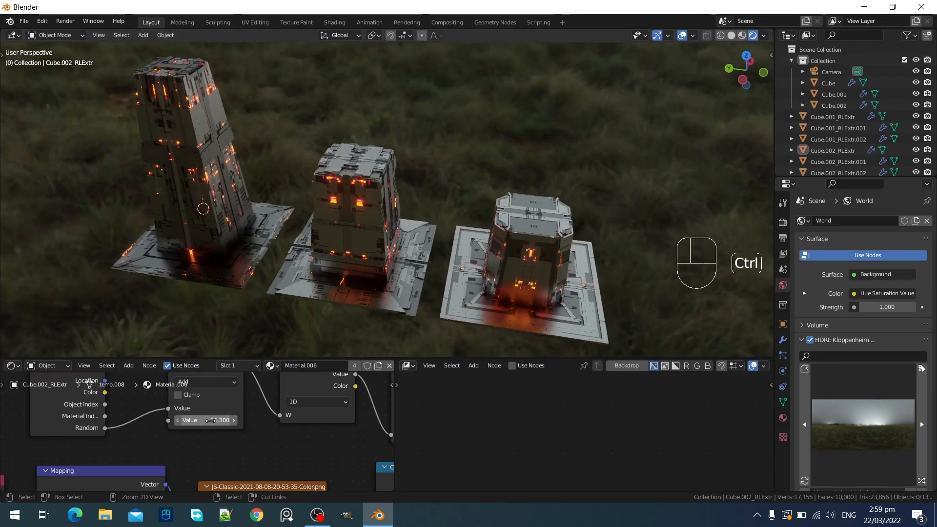
{"action": "scroll", "coordinate": [210, 420], "scroll_direction": "up", "scroll_amount": 5, "text": "ctrl"}
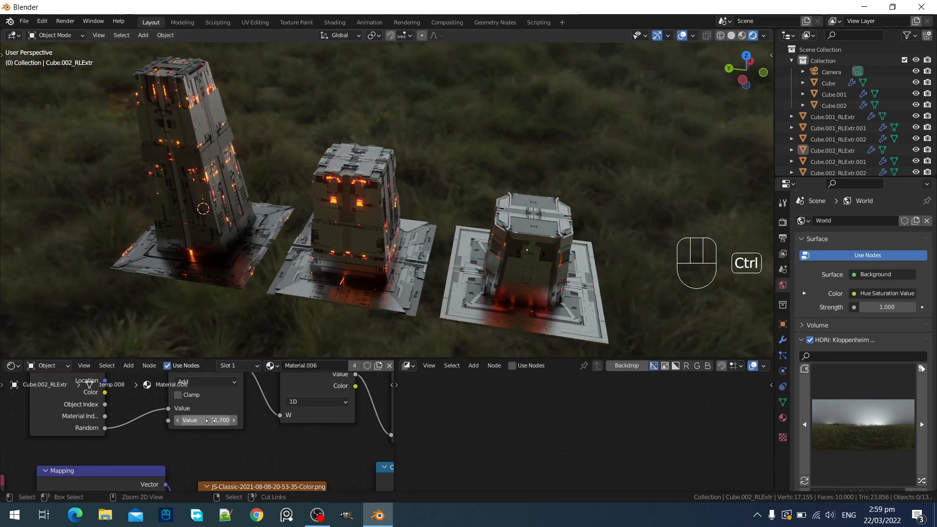
{"action": "scroll", "coordinate": [210, 420], "scroll_direction": "up", "scroll_amount": 3, "text": "ctrl"}
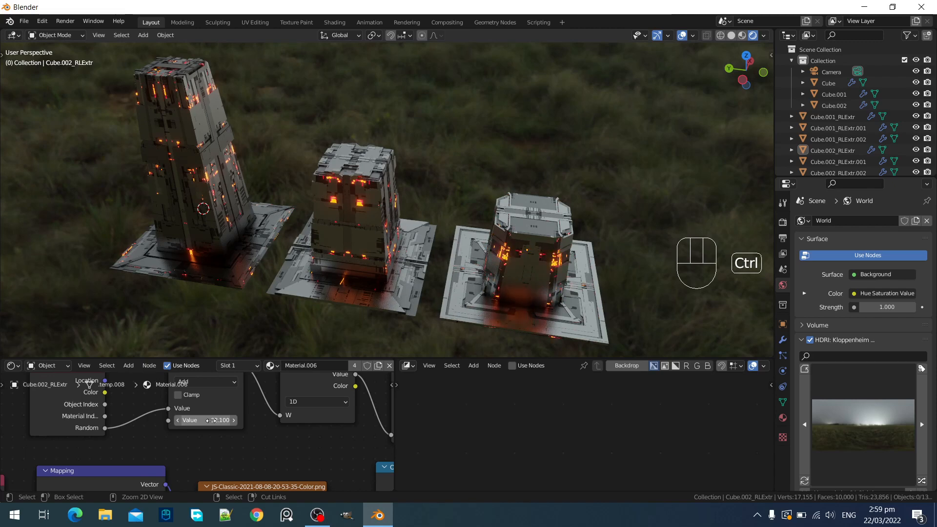
Give the shortest tower's Cube.002_RLExtr part a new single-user copy of Material.006 in its material properties
{"action": "scroll", "coordinate": [534, 146], "scroll_direction": "up", "scroll_amount": 2}
{"action": "middle_click_drag", "start_coordinate": [675, 194], "coordinate": [453, 181], "text": "shift"}
{"action": "left_click", "coordinate": [376, 168]}
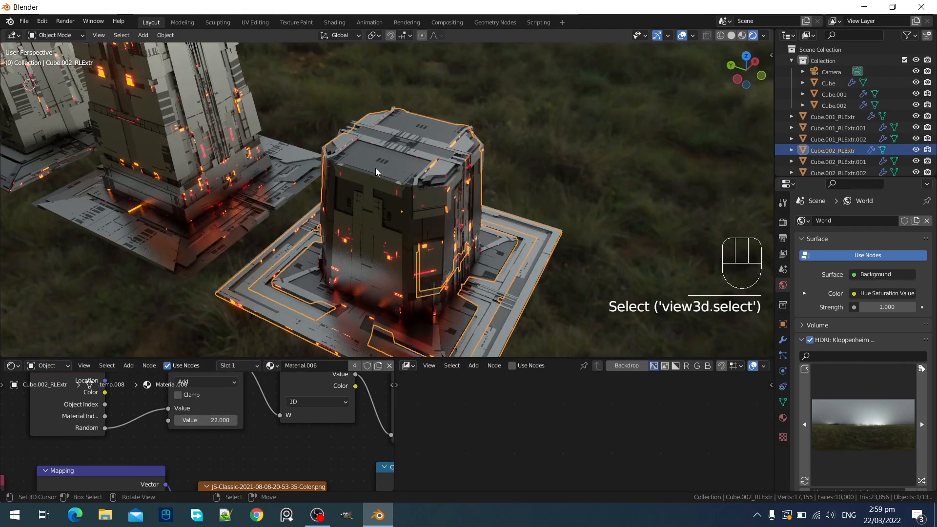
{"action": "left_click", "coordinate": [783, 416]}
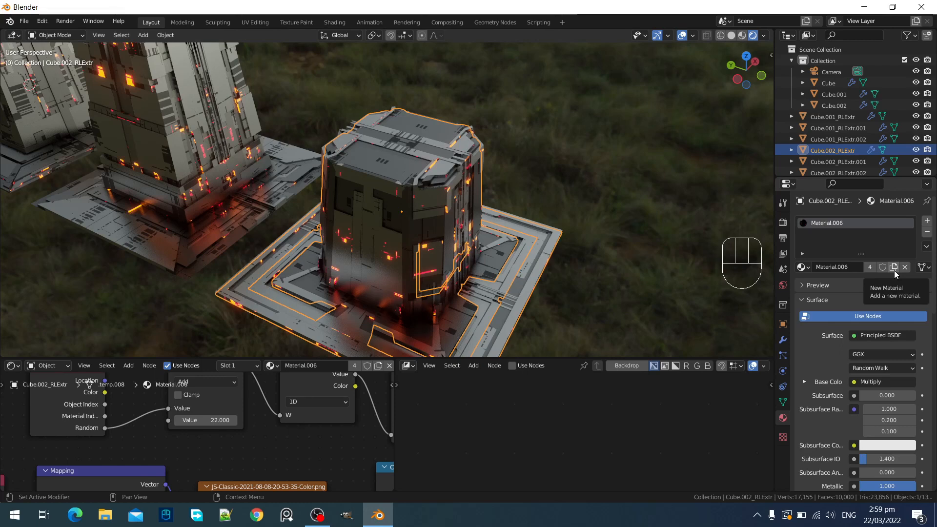
{"action": "left_click", "coordinate": [380, 367]}
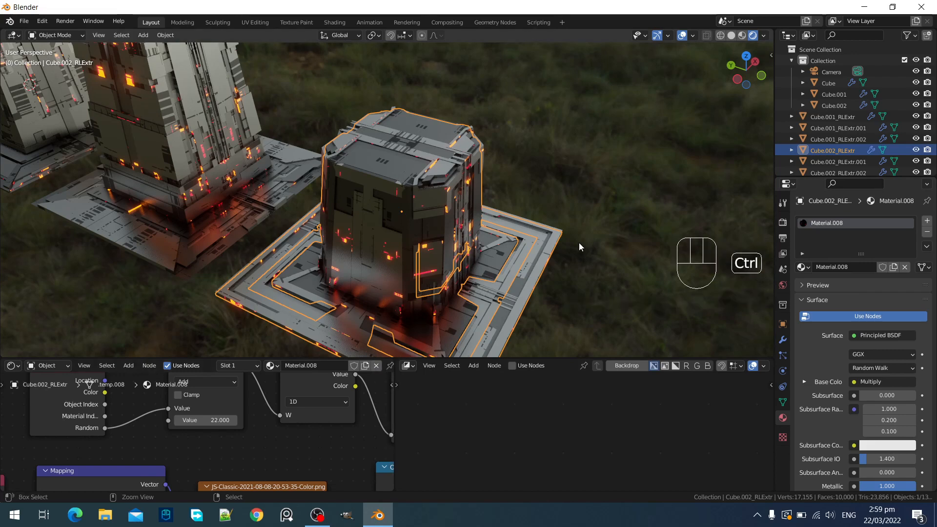
{"action": "key", "text": "ctrl+z"}
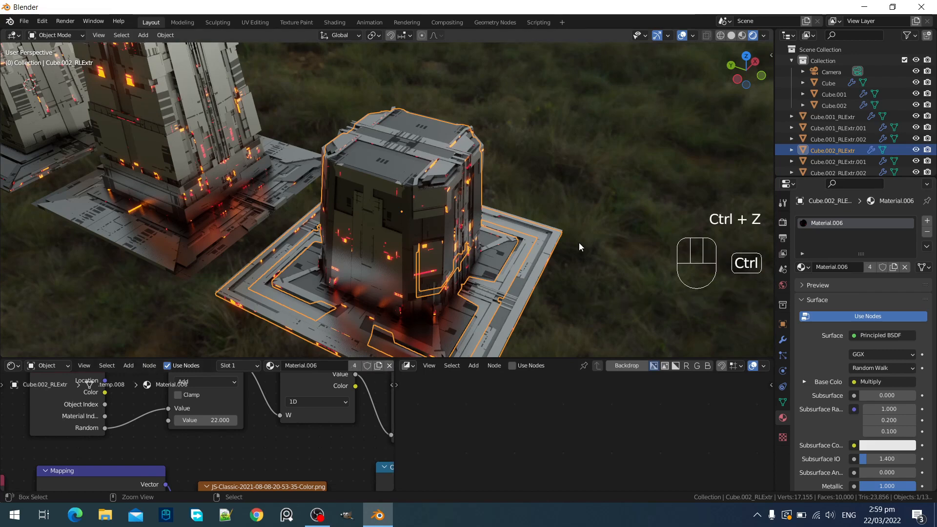
{"action": "left_click", "coordinate": [893, 267]}
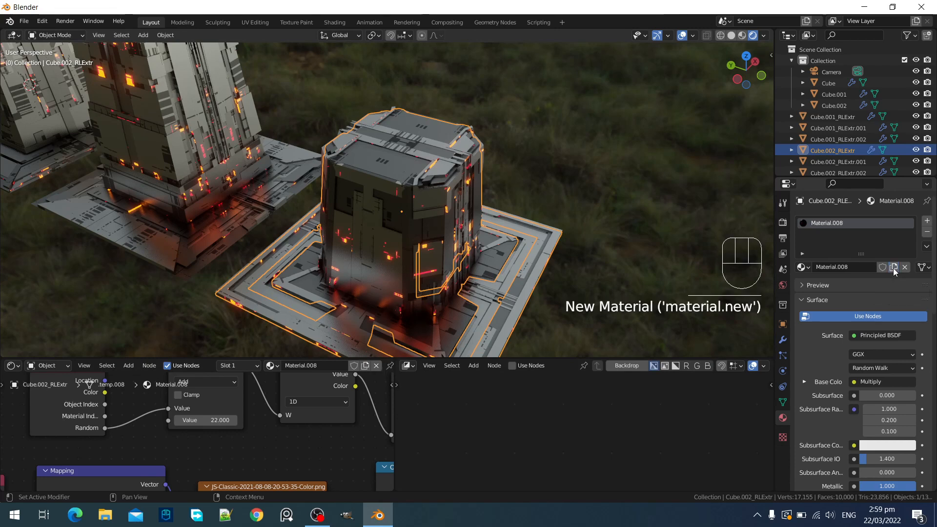
Select all parts of the shortest tower in wireframe shading, copy Material.008 to them, and clear the selection
{"action": "scroll", "coordinate": [391, 138], "scroll_direction": "down", "scroll_amount": 3}
{"action": "middle_click_drag", "start_coordinate": [390, 138], "coordinate": [414, 130]}
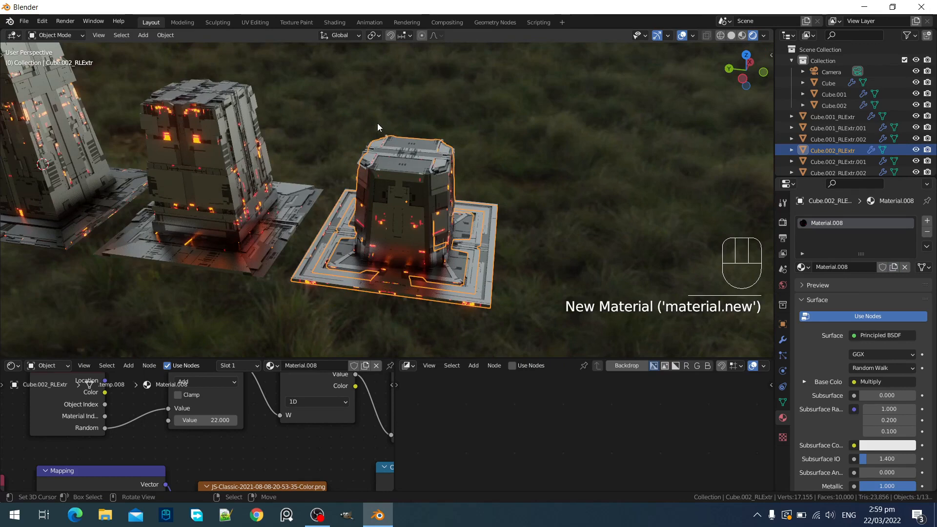
{"action": "key", "text": "b"}
{"action": "key", "text": "shift+b"}
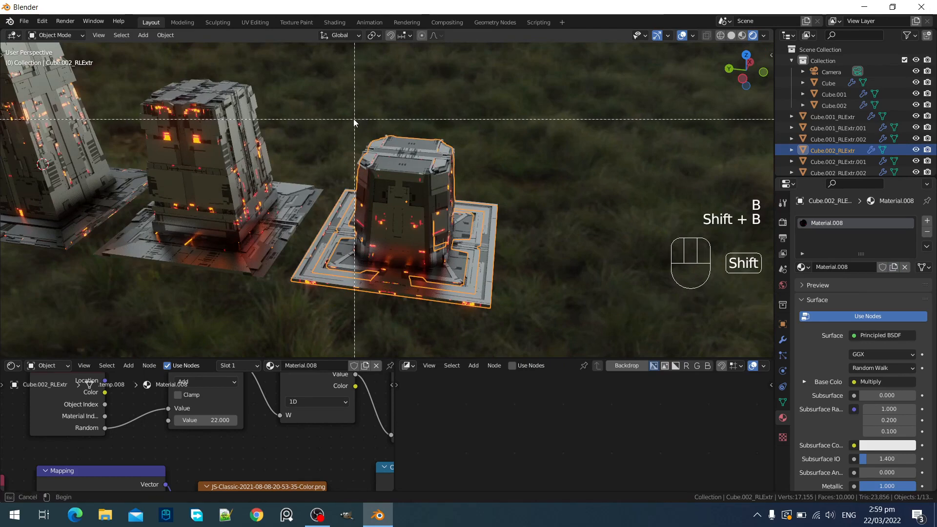
{"action": "left_click_drag", "start_coordinate": [351, 142], "coordinate": [478, 344]}
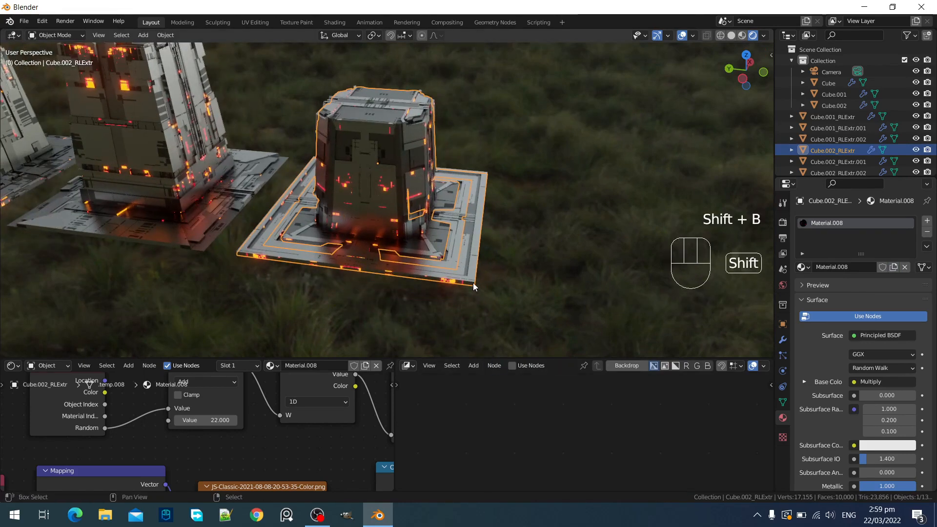
{"action": "key", "text": "shift+z"}
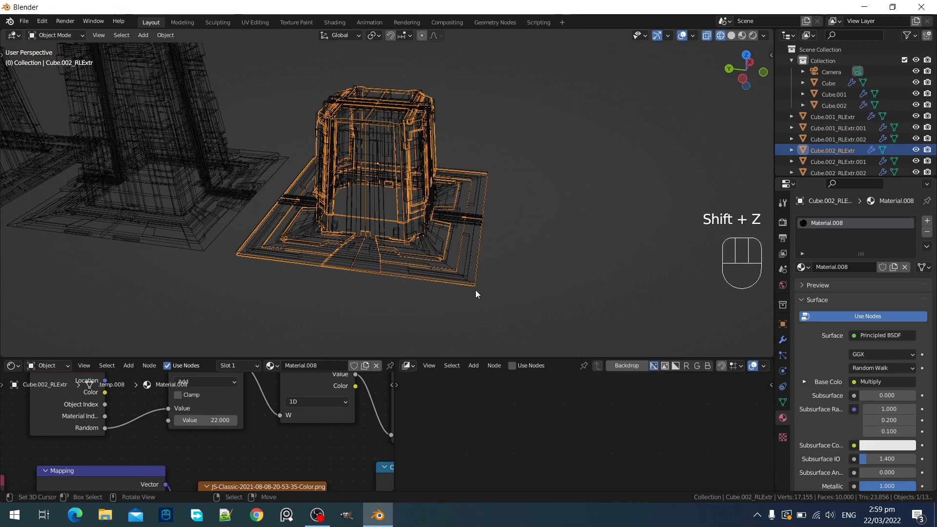
{"action": "key", "text": "g"}
{"action": "right_click", "coordinate": [546, 256]}
{"action": "scroll", "coordinate": [484, 210], "scroll_direction": "down", "scroll_amount": 2}
{"action": "middle_click_drag", "start_coordinate": [459, 178], "coordinate": [473, 195], "text": "shift"}
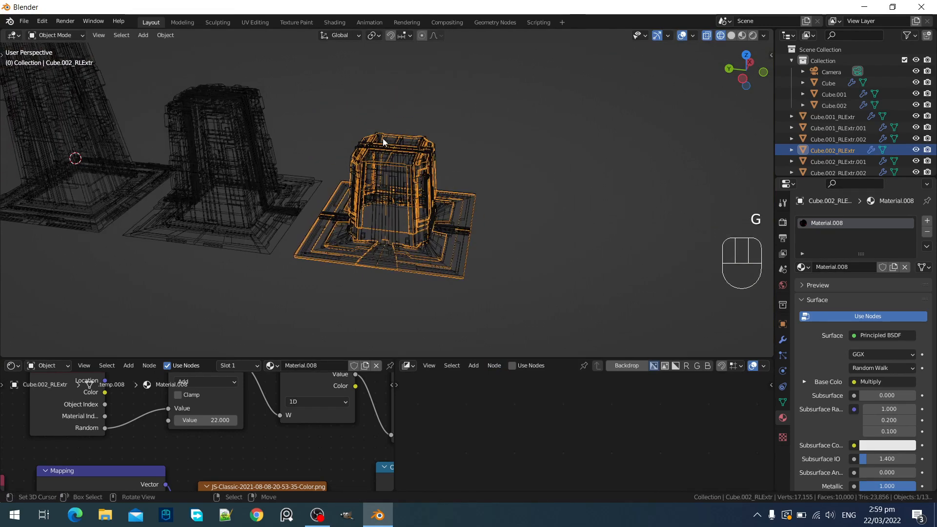
{"action": "left_click_drag", "start_coordinate": [352, 116], "coordinate": [436, 298]}
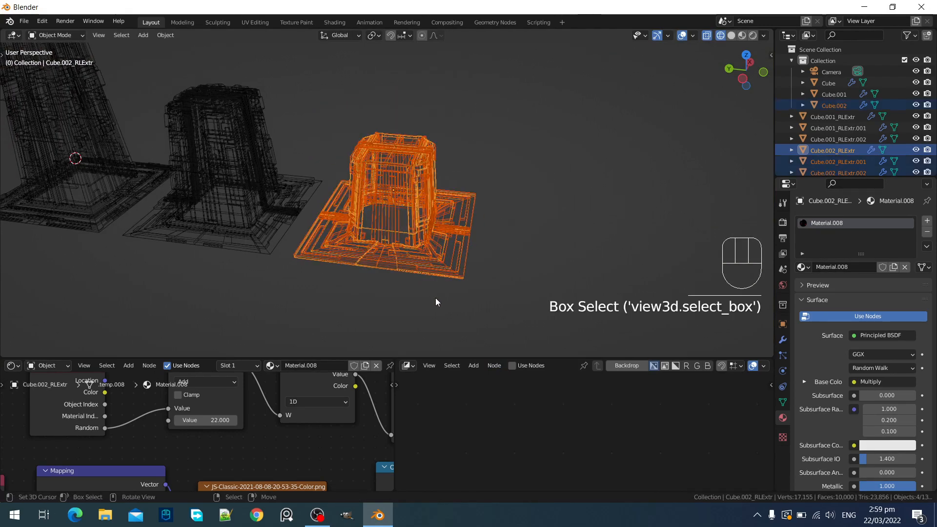
{"action": "left_click", "coordinate": [925, 249]}
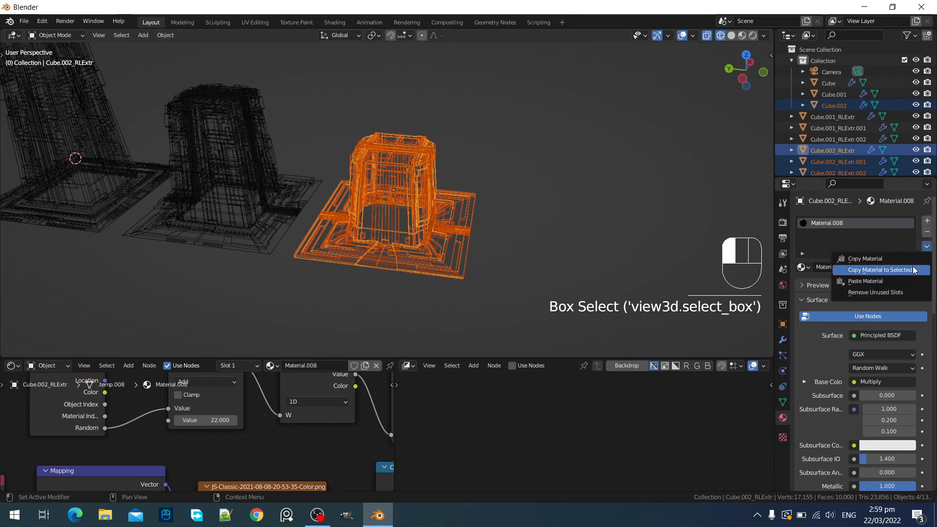
{"action": "left_click", "coordinate": [914, 270]}
{"action": "key", "text": "alt+a"}
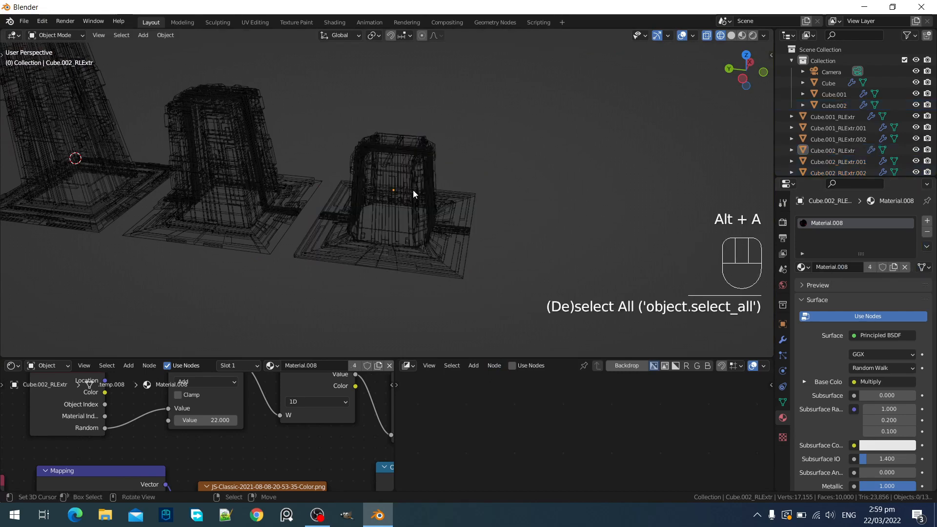
Return to rendered shading without overlays, select the shortest tower's Cube.002_RLExtr.001 part, and raise Material.008's Add node value to 22.600
{"action": "key", "text": "shift+z"}
{"action": "left_click", "coordinate": [436, 199], "text": "shift"}
{"action": "key", "text": "shift+alt+z"}
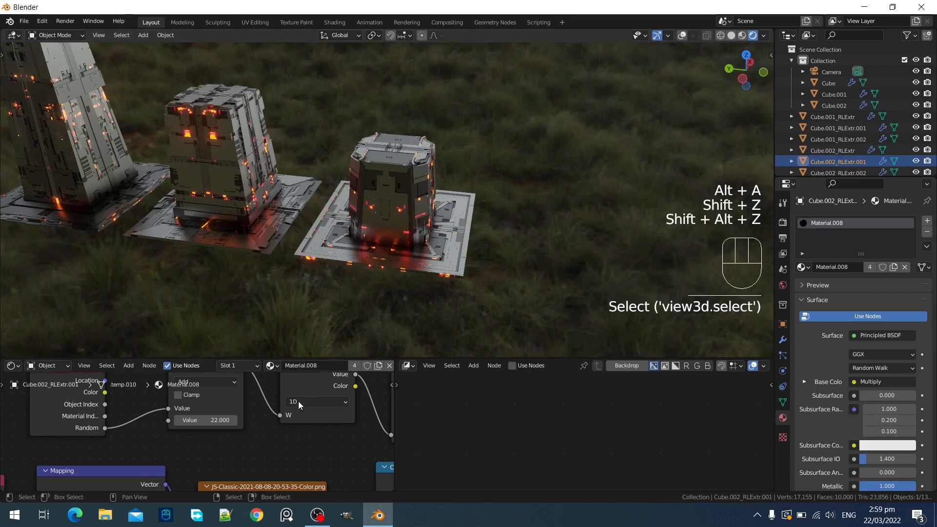
{"action": "scroll", "coordinate": [218, 419], "scroll_direction": "up", "scroll_amount": 3, "text": "ctrl"}
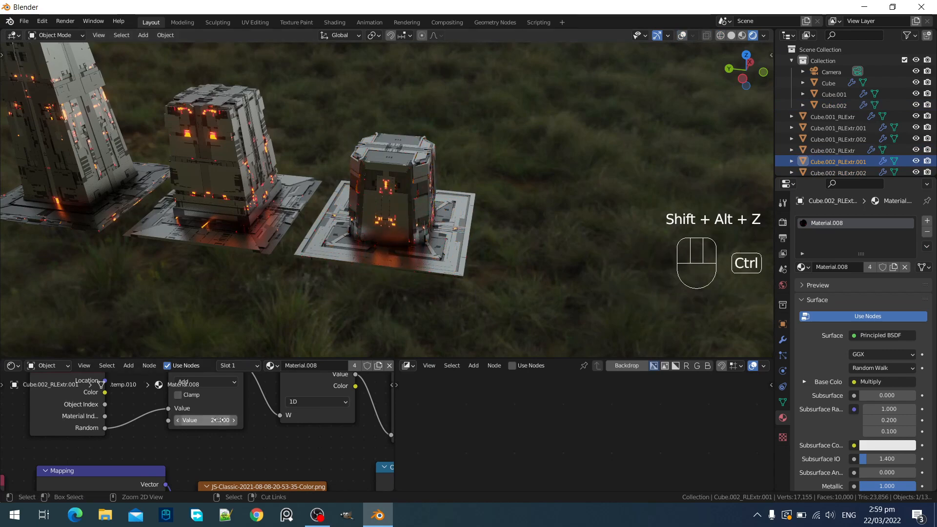
{"action": "scroll", "coordinate": [218, 419], "scroll_direction": "up", "scroll_amount": 2, "text": "ctrl"}
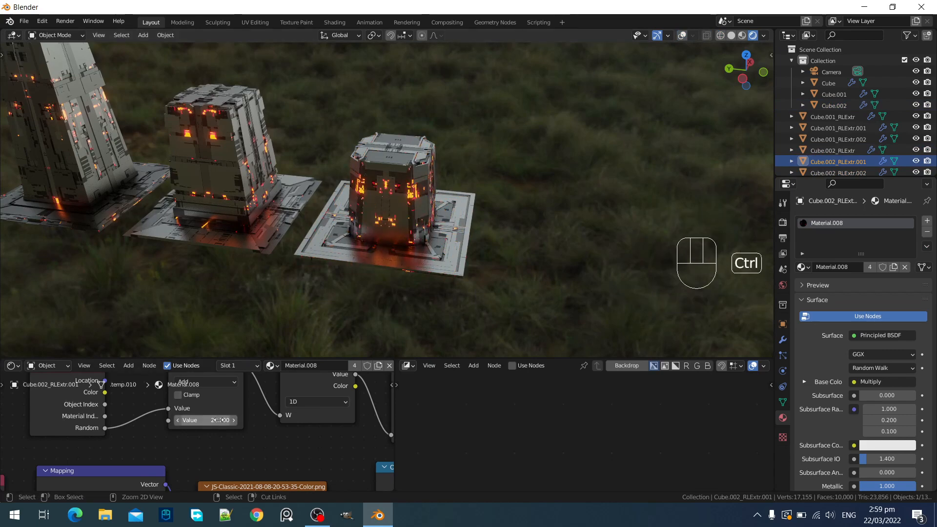
{"action": "scroll", "coordinate": [218, 420], "scroll_direction": "up", "scroll_amount": 3, "text": "ctrl"}
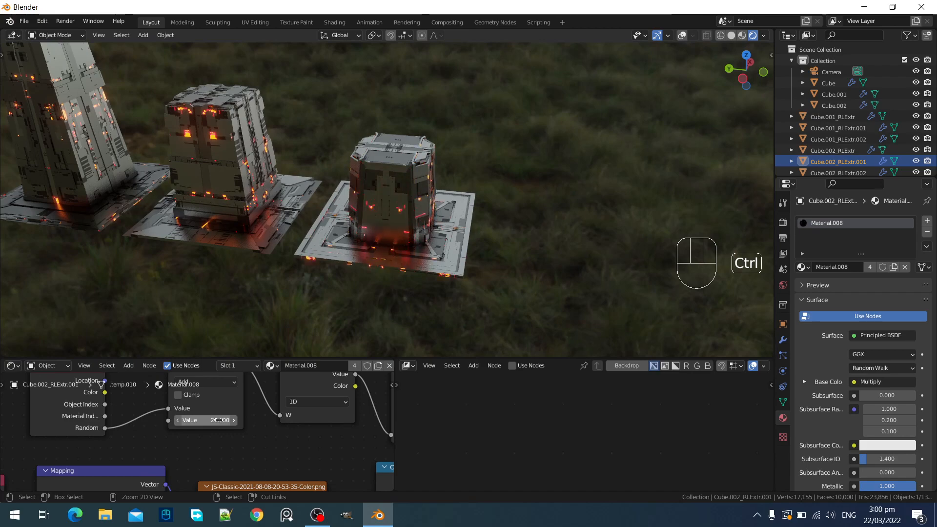
{"action": "middle_click_drag", "start_coordinate": [498, 193], "coordinate": [561, 214]}
{"action": "middle_click_drag", "start_coordinate": [391, 215], "coordinate": [465, 187], "text": "shift"}
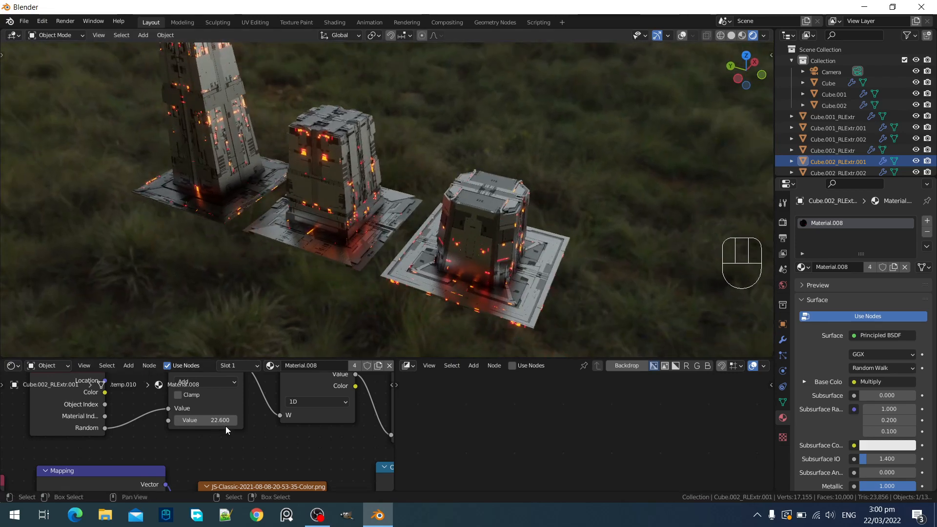
Set the Add node's value in Material.008 to 23.000, comparing the shortest tower's window patterns along the way
{"action": "scroll", "coordinate": [223, 422], "scroll_direction": "up", "scroll_amount": 2, "text": "ctrl"}
{"action": "scroll", "coordinate": [224, 423], "scroll_direction": "up", "scroll_amount": 2, "text": "ctrl"}
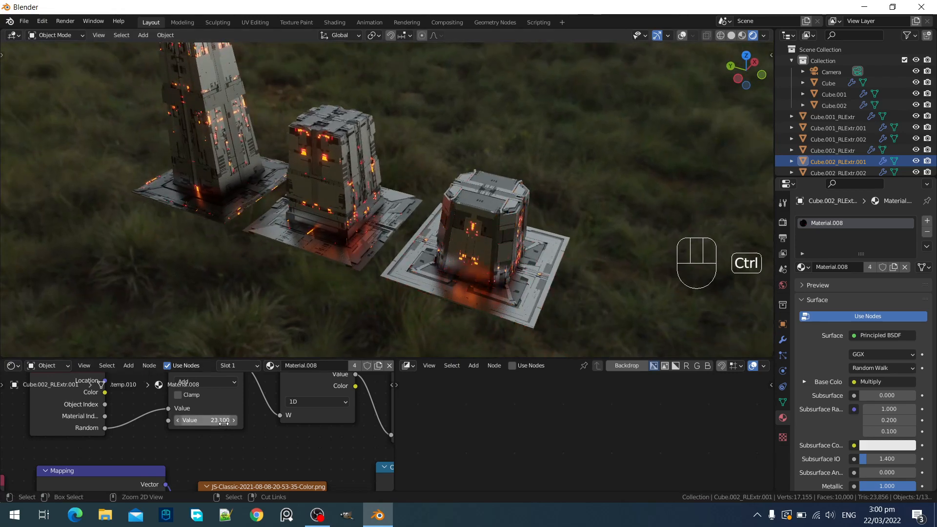
{"action": "scroll", "coordinate": [223, 422], "scroll_direction": "up", "scroll_amount": 4, "text": "ctrl"}
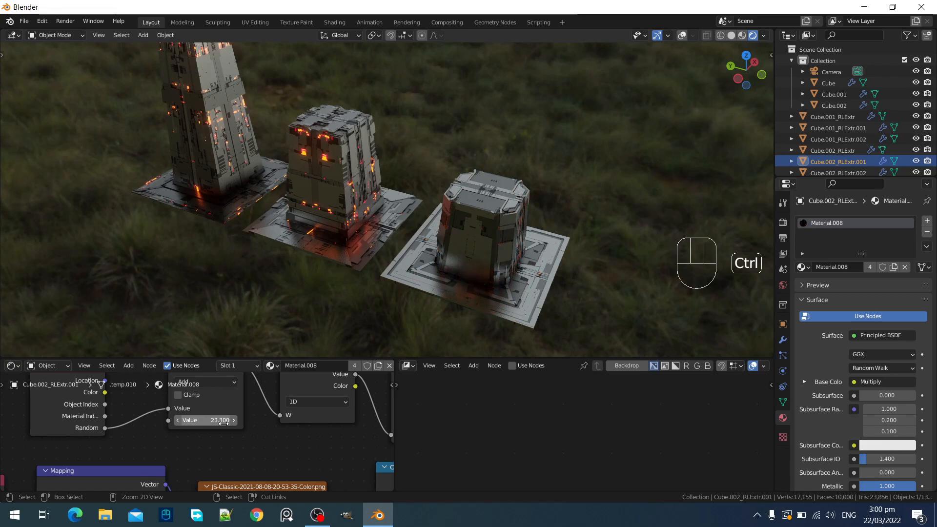
{"action": "scroll", "coordinate": [223, 422], "scroll_direction": "down", "scroll_amount": 3, "text": "ctrl"}
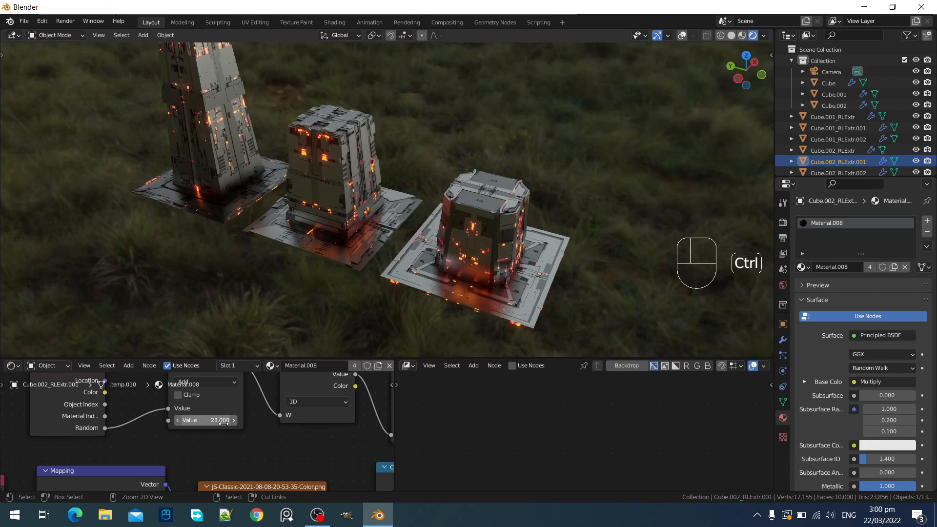
{"action": "scroll", "coordinate": [223, 422], "scroll_direction": "up", "scroll_amount": 1, "text": "ctrl"}
Select all parts of the tallest tower in wireframe shading and use Random Flow's Apply Mesh with Join Objects to join them into Cube
{"action": "middle_click_drag", "start_coordinate": [371, 215], "coordinate": [385, 186]}
{"action": "scroll", "coordinate": [388, 194], "scroll_direction": "down", "scroll_amount": 1}
{"action": "middle_click_drag", "start_coordinate": [314, 183], "coordinate": [386, 261], "text": "shift"}
{"action": "scroll", "coordinate": [334, 229], "scroll_direction": "up", "scroll_amount": 2}
{"action": "middle_click_drag", "start_coordinate": [334, 229], "coordinate": [290, 160]}
{"action": "scroll", "coordinate": [290, 160], "scroll_direction": "down", "scroll_amount": 1}
{"action": "key", "text": "shift+z"}
{"action": "left_click_drag", "start_coordinate": [227, 114], "coordinate": [339, 326]}
{"action": "key", "text": "shift+z"}
{"action": "middle_click_drag", "start_coordinate": [345, 252], "coordinate": [405, 184]}
{"action": "key", "text": "shift+q"}
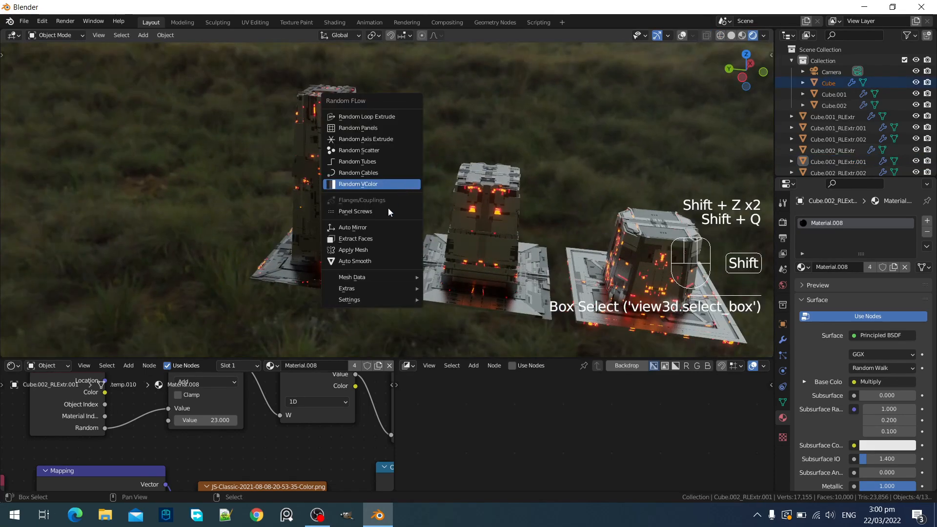
{"action": "left_click", "coordinate": [361, 250]}
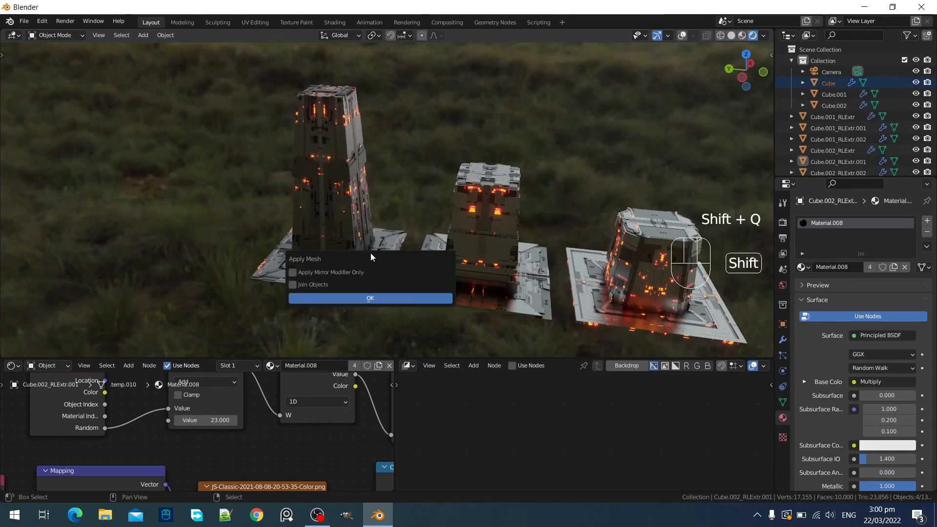
{"action": "left_click", "coordinate": [373, 207]}
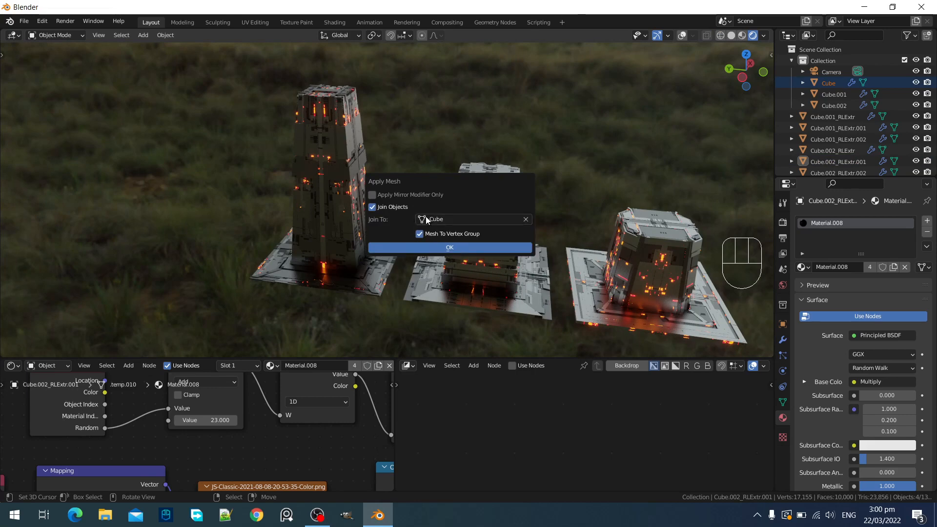
{"action": "left_click", "coordinate": [443, 248]}
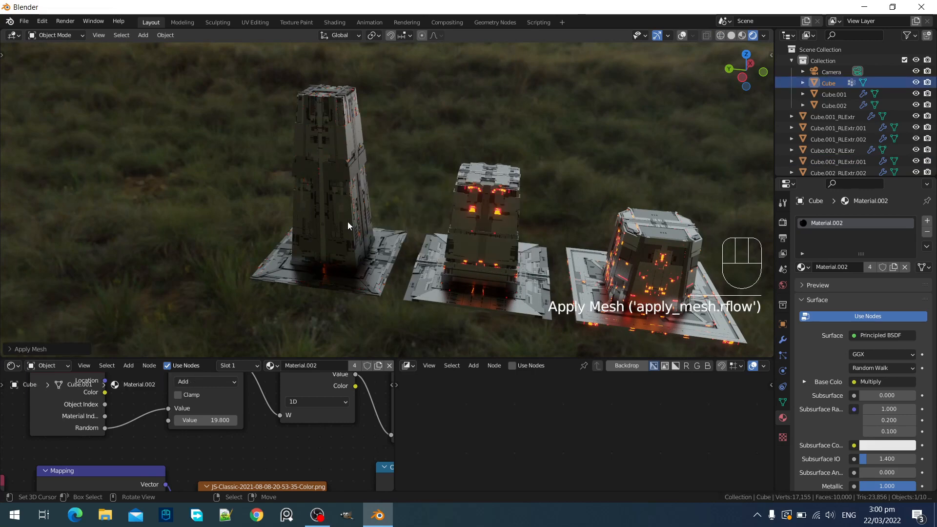
Try moving the joined tallest tower as a single object
{"action": "left_click", "coordinate": [323, 165]}
{"action": "scroll", "coordinate": [324, 164], "scroll_direction": "up", "scroll_amount": 2}
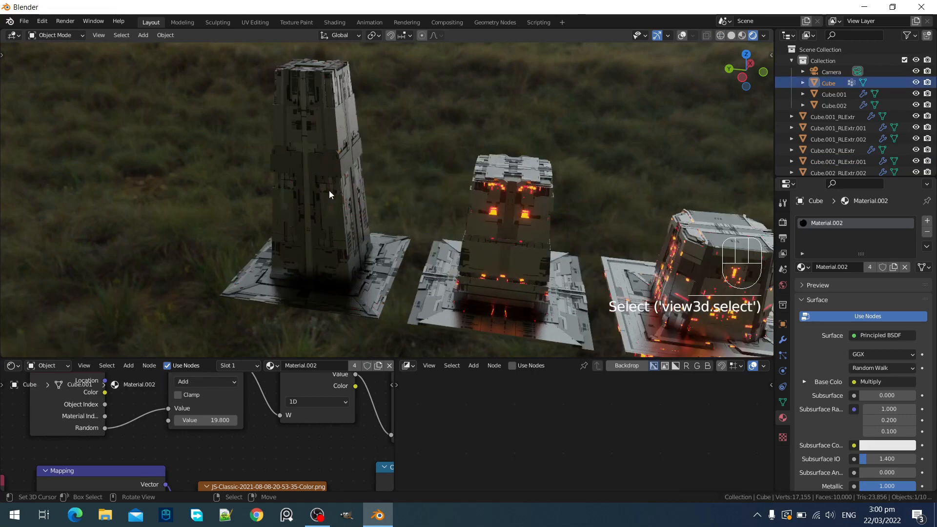
{"action": "middle_click_drag", "start_coordinate": [320, 245], "coordinate": [373, 254]}
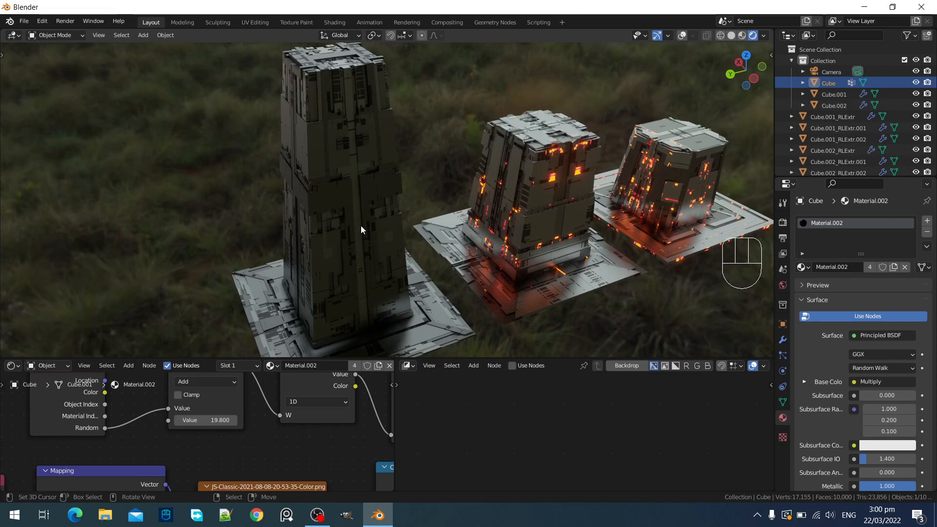
{"action": "key", "text": "g"}
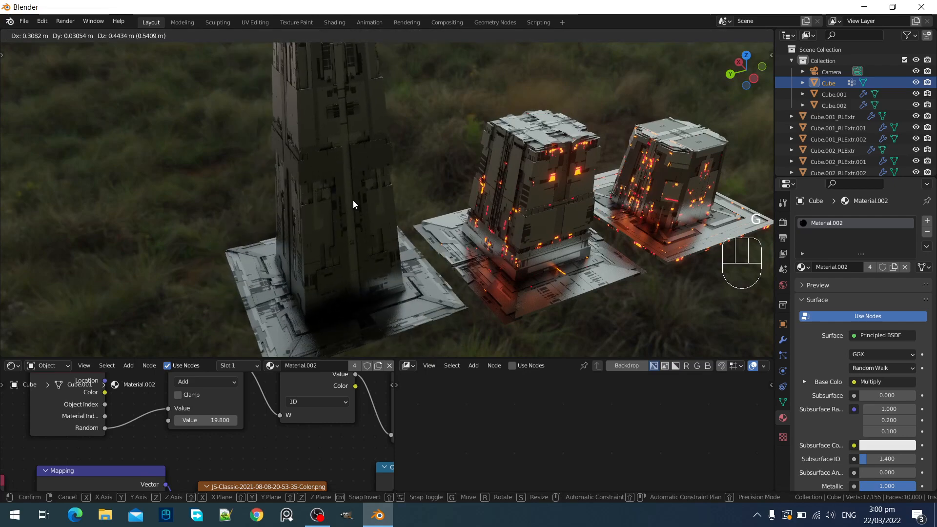
{"action": "right_click", "coordinate": [352, 200]}
{"action": "middle_click_drag", "start_coordinate": [353, 200], "coordinate": [371, 234]}
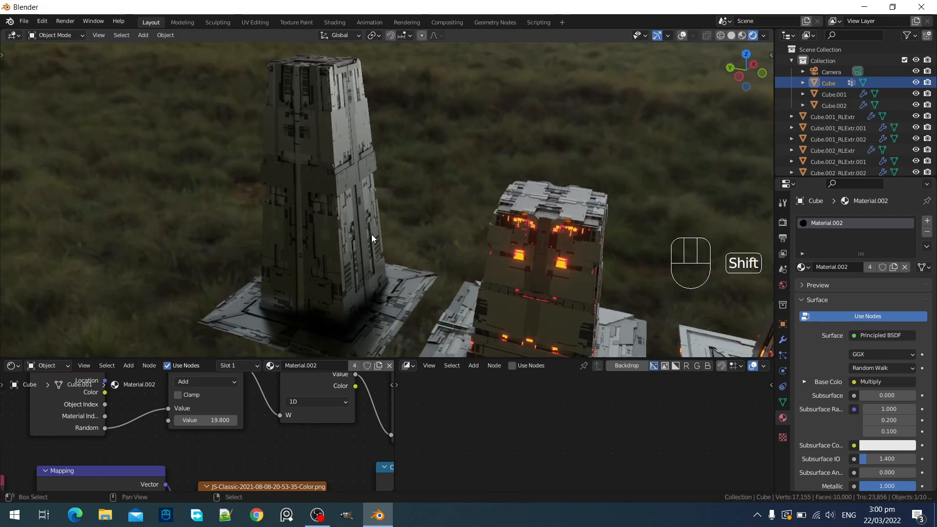
Replace the Object Info node in Material.002 with a Geometry node, linking its Random Per Island output to the Add node's first value
{"action": "key", "text": "ctrl+space"}
{"action": "scroll", "coordinate": [317, 306], "scroll_direction": "down", "scroll_amount": 3}
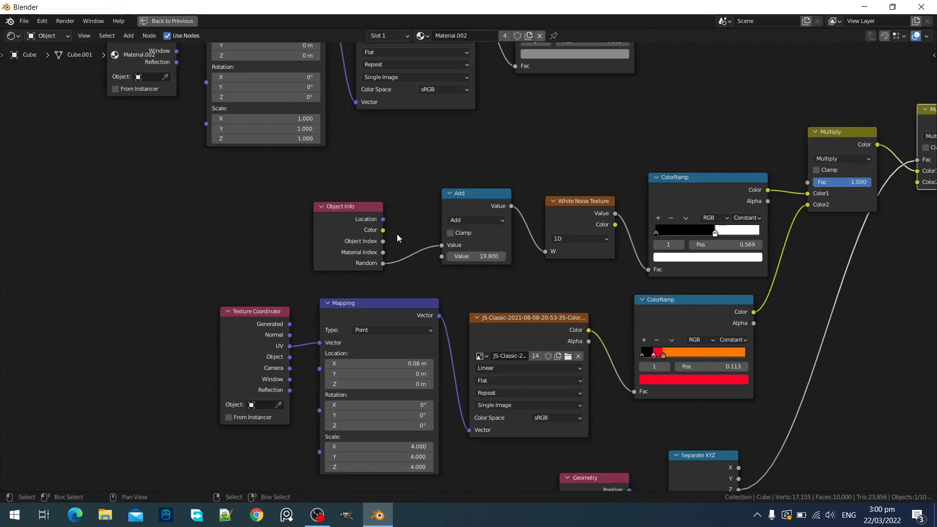
{"action": "left_click", "coordinate": [347, 240]}
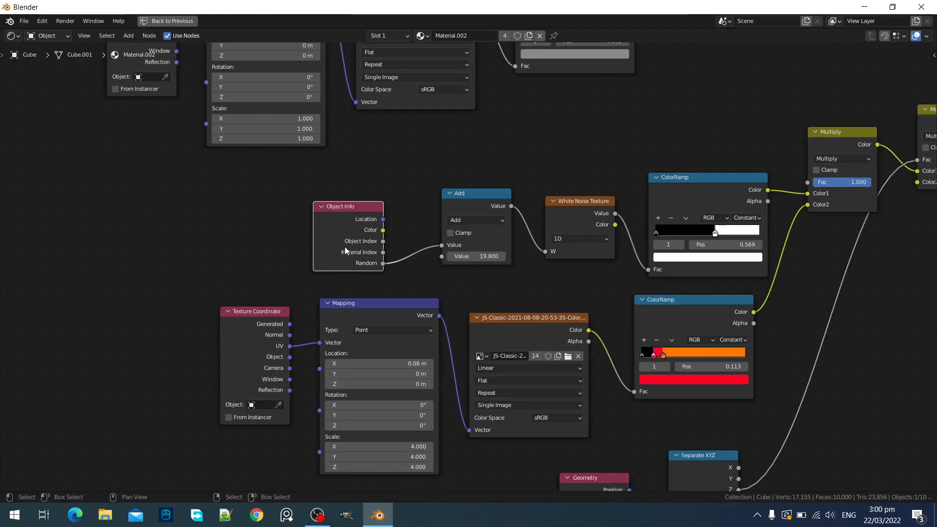
{"action": "key", "text": "x"}
{"action": "key", "text": "shift+a"}
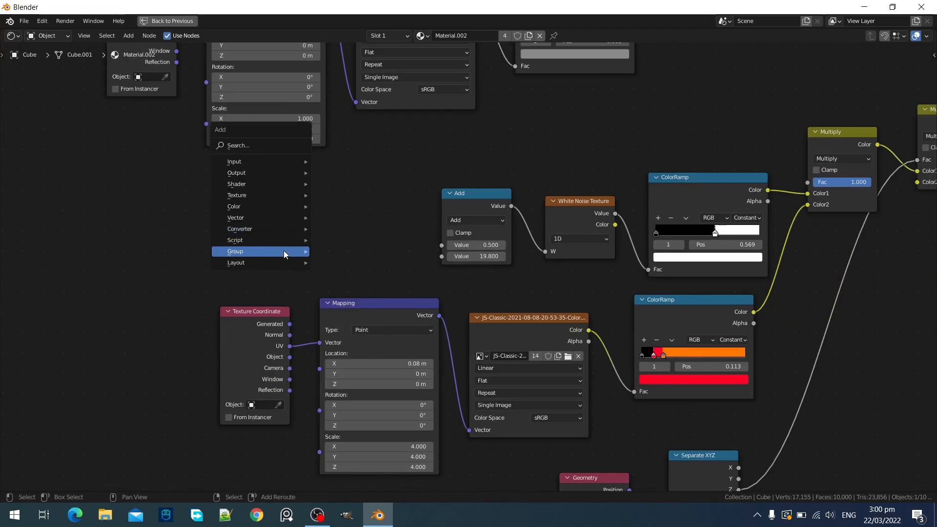
{"action": "mouse_move", "coordinate": [256, 162]}
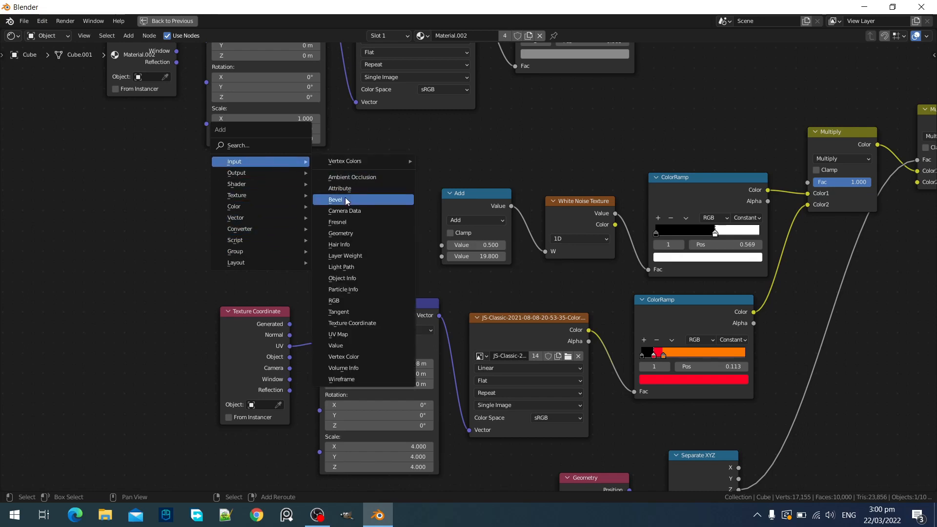
{"action": "left_click", "coordinate": [344, 233]}
{"action": "left_click", "coordinate": [302, 165]}
{"action": "left_click_drag", "start_coordinate": [371, 271], "coordinate": [408, 274]}
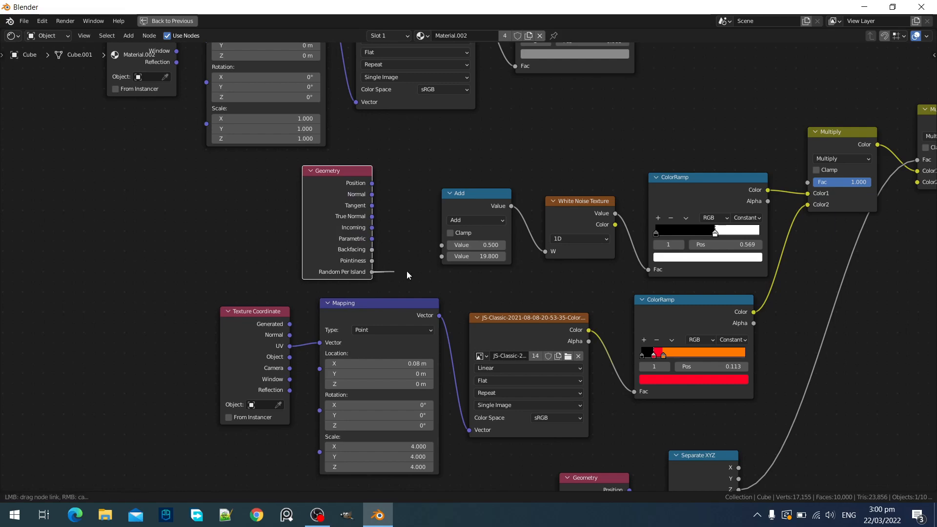
{"action": "left_click_drag", "start_coordinate": [446, 245], "coordinate": [442, 245]}
{"action": "key", "text": "ctrl+space"}
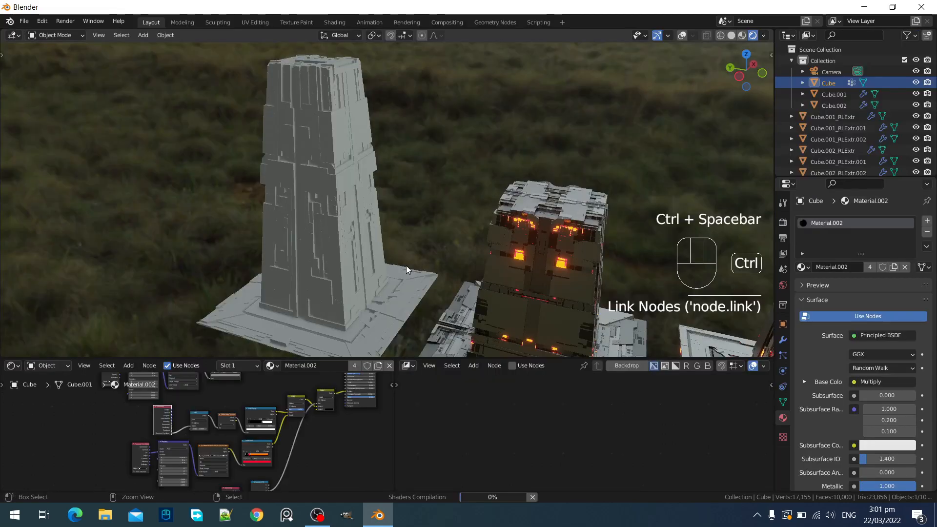
Try different values on the Add node in Material.002 while comparing the window patterns on the joined tallest tower
{"action": "scroll", "coordinate": [407, 265], "scroll_direction": "down", "scroll_amount": 4}
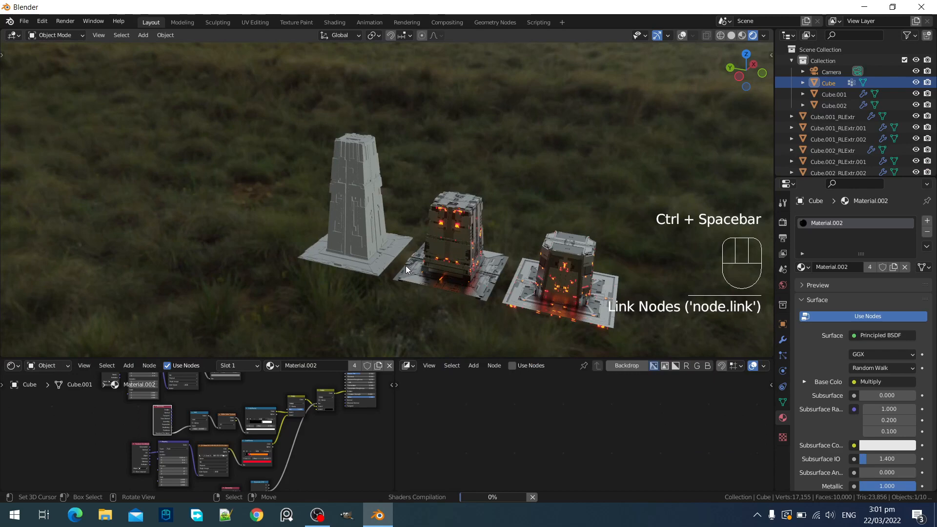
{"action": "scroll", "coordinate": [406, 265], "scroll_direction": "up", "scroll_amount": 9}
{"action": "scroll", "coordinate": [480, 220], "scroll_direction": "down", "scroll_amount": 6}
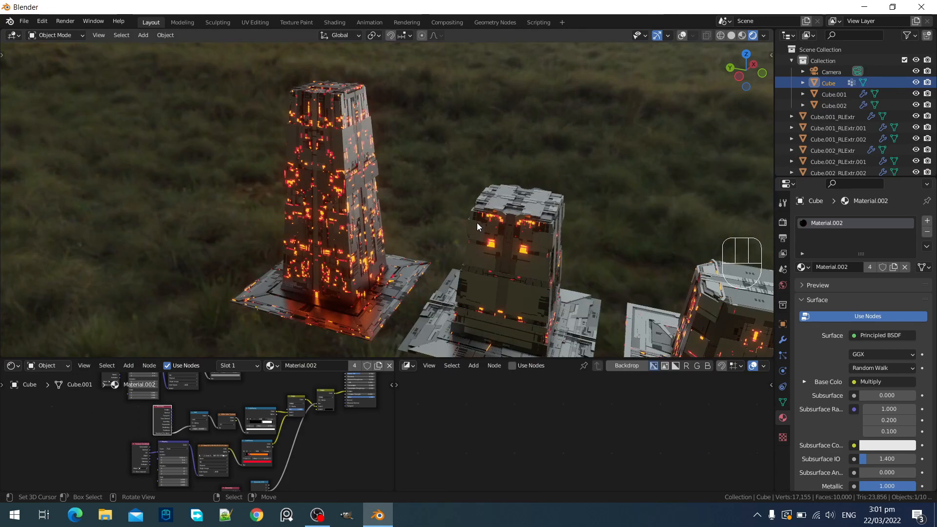
{"action": "scroll", "coordinate": [476, 223], "scroll_direction": "up", "scroll_amount": 2}
{"action": "scroll", "coordinate": [250, 430], "scroll_direction": "up", "scroll_amount": 4}
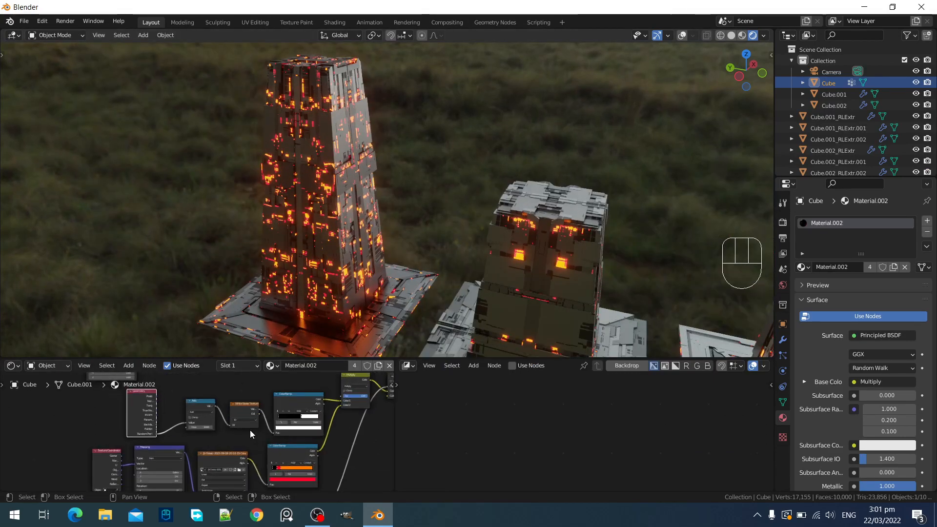
{"action": "scroll", "coordinate": [250, 434], "scroll_direction": "up", "scroll_amount": 2}
{"action": "scroll", "coordinate": [215, 423], "scroll_direction": "up", "scroll_amount": 1, "text": "ctrl"}
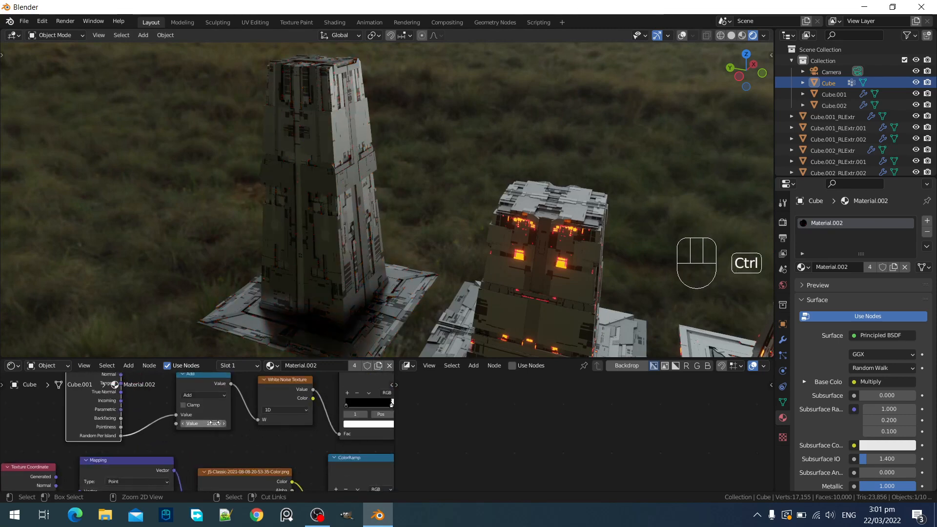
{"action": "scroll", "coordinate": [215, 423], "scroll_direction": "down", "scroll_amount": 3, "text": "ctrl"}
{"action": "scroll", "coordinate": [214, 423], "scroll_direction": "up", "scroll_amount": 1, "text": "ctrl"}
{"action": "scroll", "coordinate": [214, 423], "scroll_direction": "down", "scroll_amount": 1, "text": "ctrl"}
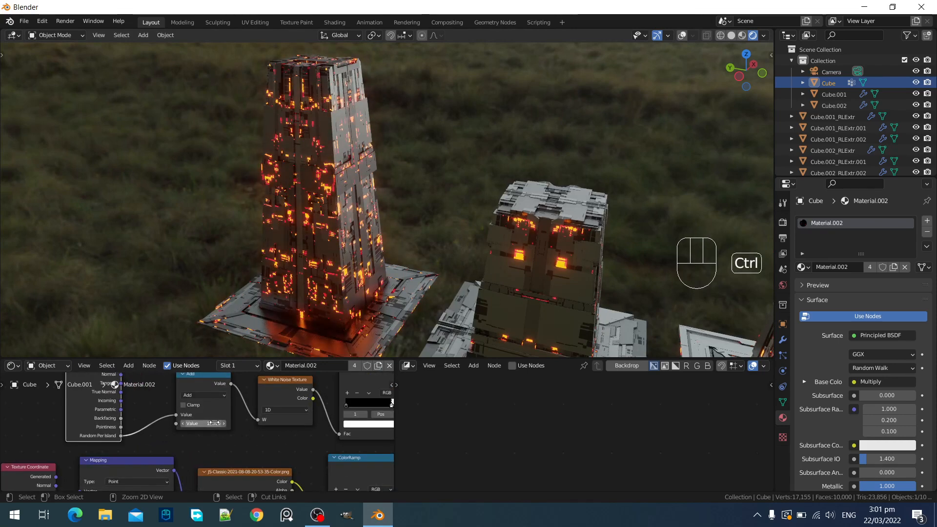
{"action": "middle_click_drag", "start_coordinate": [322, 420], "coordinate": [332, 418]}
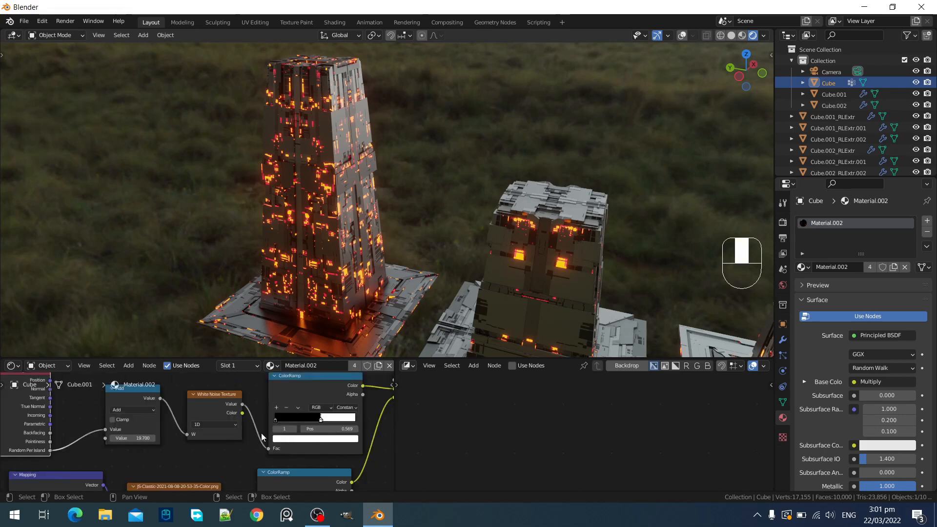
{"action": "mouse_move", "coordinate": [327, 418]}
{"action": "left_mouse_down"}
{"action": "mouse_move", "coordinate": [315, 420]}
{"action": "mouse_move", "coordinate": [339, 421]}
{"action": "left_mouse_up"}
{"action": "middle_click_drag", "start_coordinate": [136, 452], "coordinate": [238, 439]}
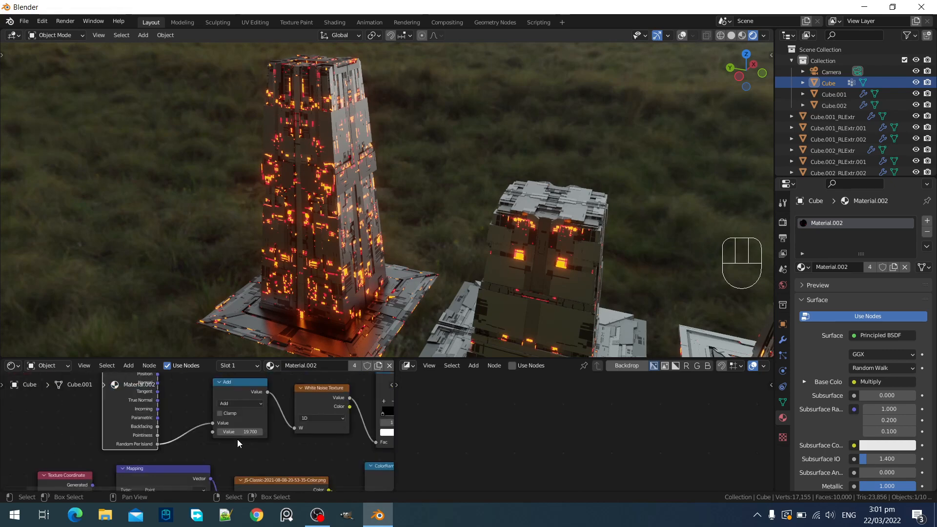
Reset the Add node's value in Material.002 to 1, and adjust it in small increments to 1.400
{"action": "left_click", "coordinate": [240, 432]}
{"action": "type", "text": "1"}
{"action": "left_click", "coordinate": [247, 446]}
{"action": "scroll", "coordinate": [242, 429], "scroll_direction": "up", "scroll_amount": 1, "text": "ctrl"}
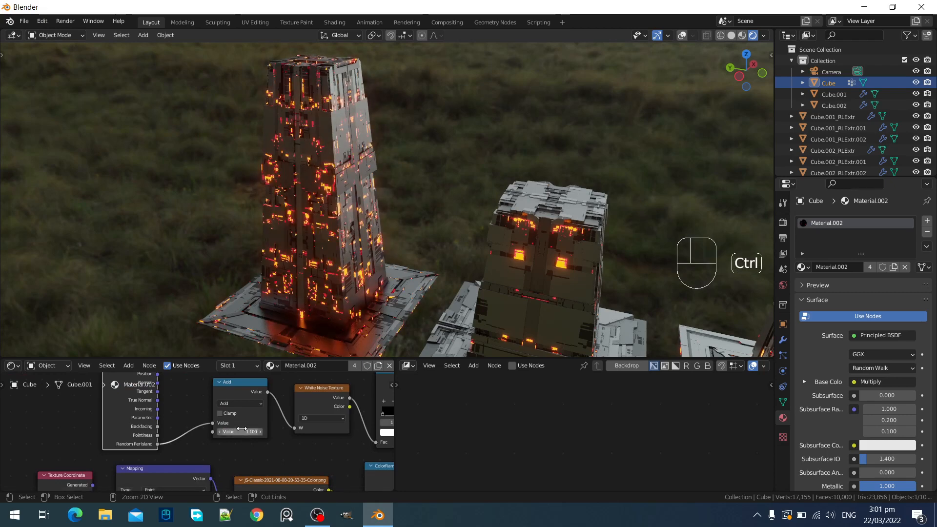
{"action": "scroll", "coordinate": [241, 429], "scroll_direction": "up", "scroll_amount": 4, "text": "ctrl"}
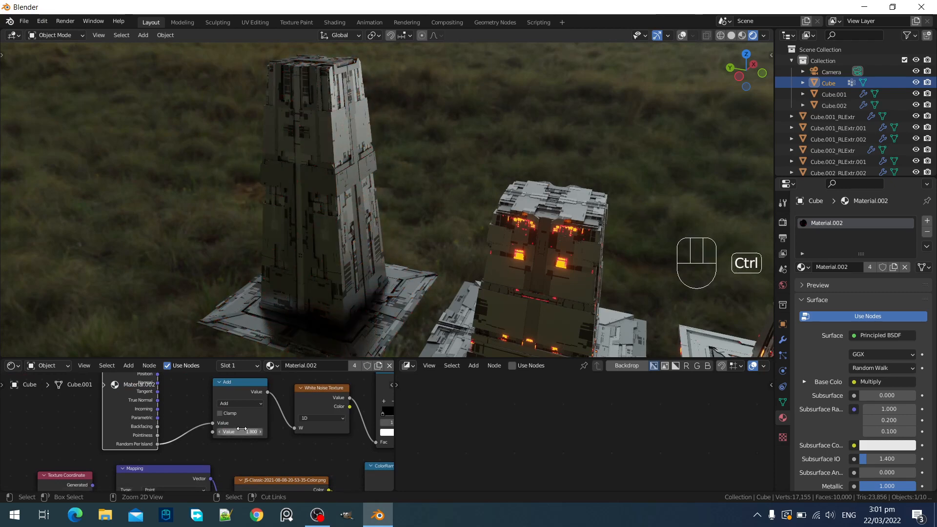
{"action": "scroll", "coordinate": [242, 429], "scroll_direction": "down", "scroll_amount": 2, "text": "ctrl"}
Hide every object except the tallest tower and set the render engine to Cycles
{"action": "scroll", "coordinate": [476, 206], "scroll_direction": "down", "scroll_amount": 4}
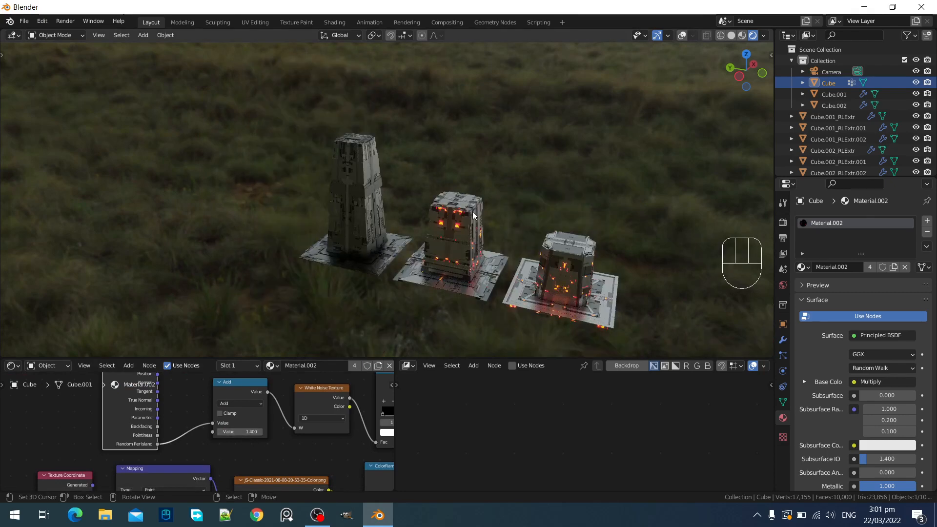
{"action": "key", "text": "shift+h"}
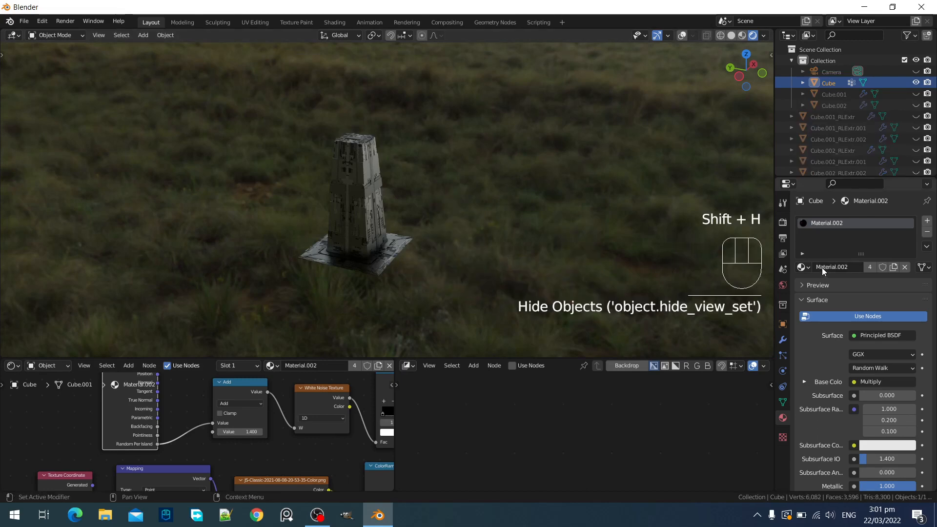
{"action": "left_click", "coordinate": [784, 223]}
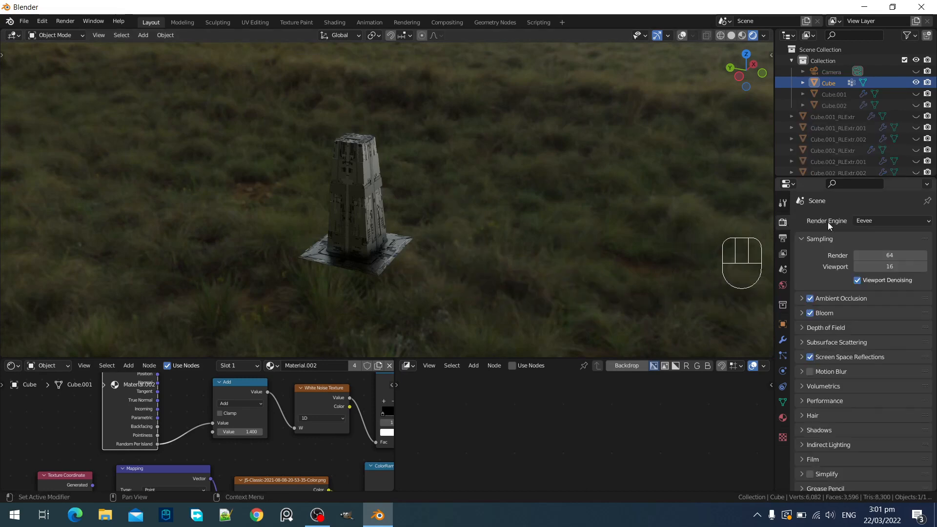
{"action": "left_click", "coordinate": [866, 221]}
{"action": "left_click", "coordinate": [864, 249]}
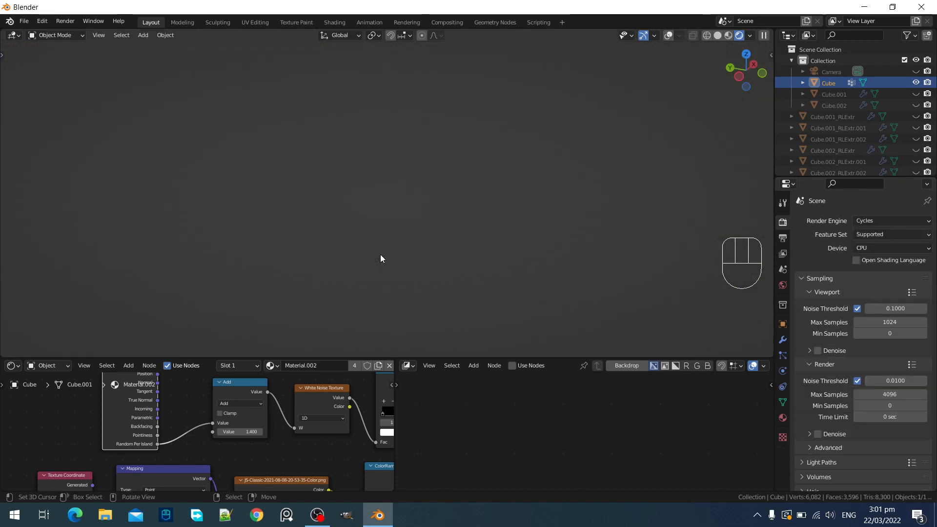
Switch the viewport to solid shading and set the Cycles device to GPU Compute
{"action": "key", "text": "z"}
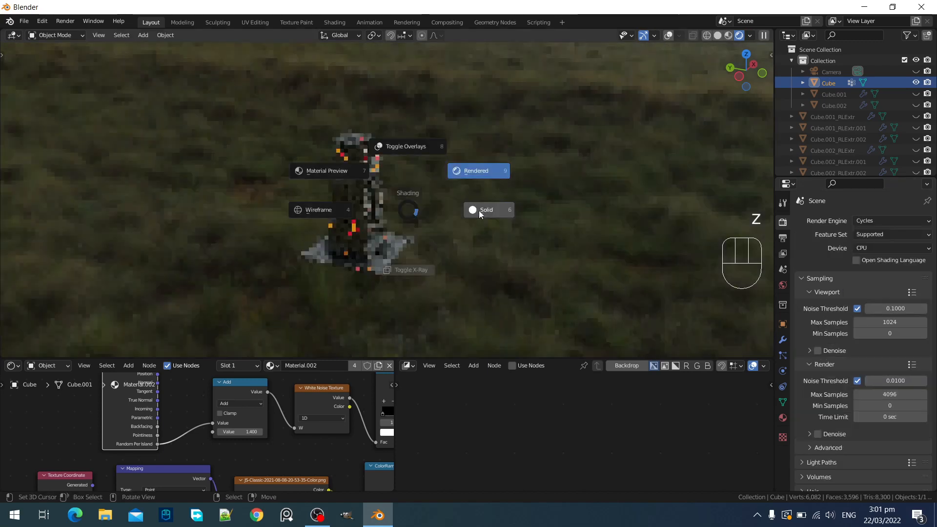
{"action": "left_click", "coordinate": [478, 210]}
{"action": "left_click", "coordinate": [876, 249]}
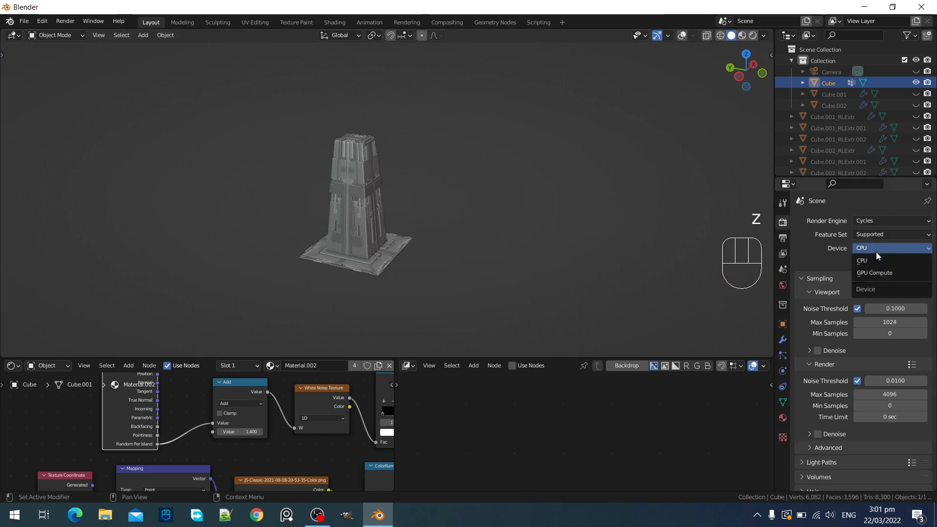
{"action": "left_click", "coordinate": [873, 271]}
Set a render region closely around the tower and preview it in rendered shading
{"action": "scroll", "coordinate": [346, 225], "scroll_direction": "up", "scroll_amount": 1}
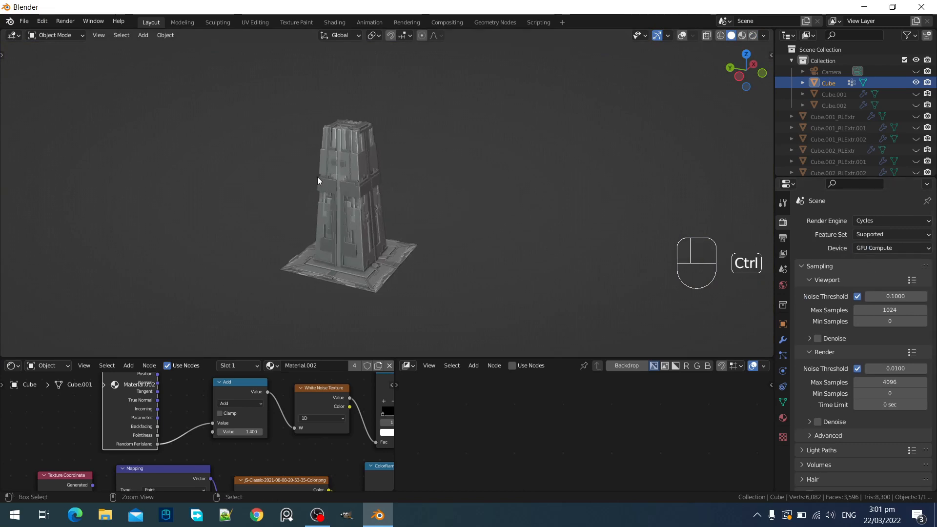
{"action": "key", "text": "ctrl+b"}
{"action": "left_click_drag", "start_coordinate": [252, 102], "coordinate": [443, 309]}
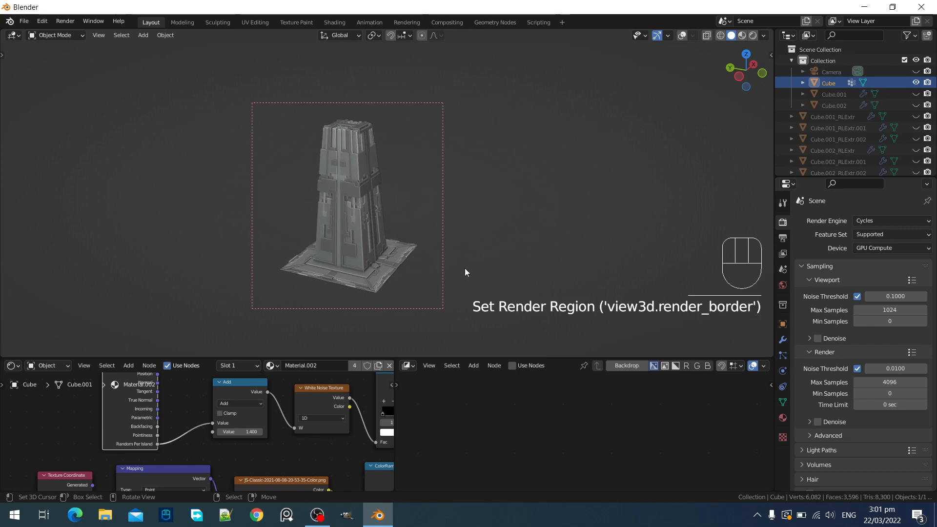
{"action": "key", "text": "z"}
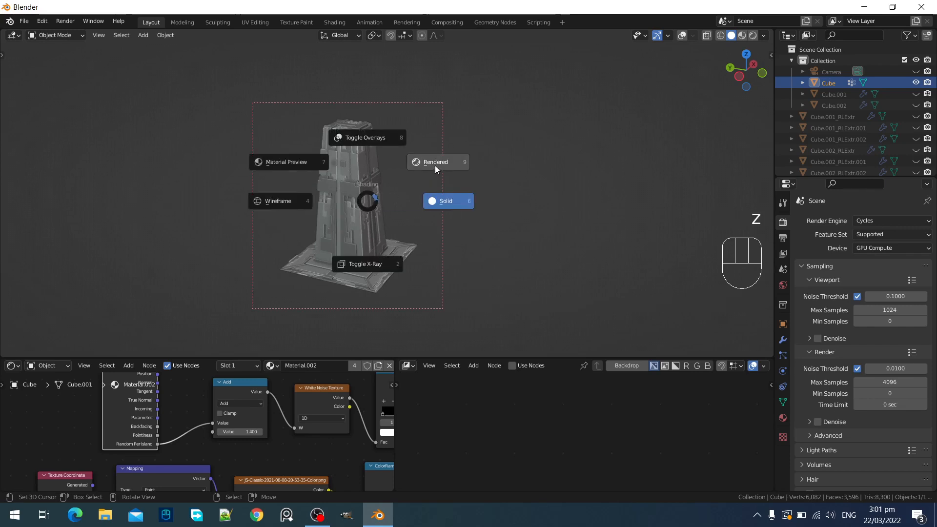
{"action": "left_click", "coordinate": [435, 167]}
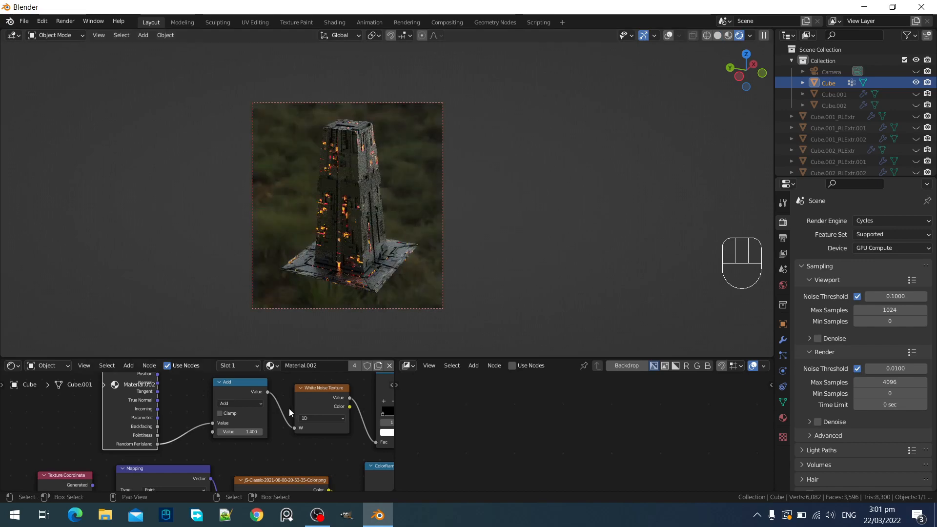
Try to redraw a larger render region around the tower, and raise the Add node's value to 1.700
{"action": "scroll", "coordinate": [385, 249], "scroll_direction": "up", "scroll_amount": 2}
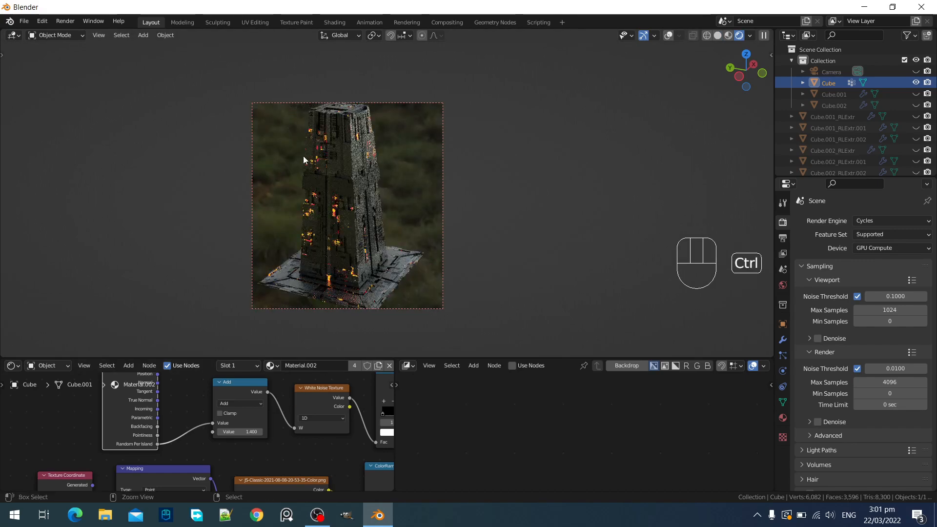
{"action": "key", "text": "ctrl+b"}
{"action": "left_click_drag", "start_coordinate": [225, 82], "coordinate": [467, 338]}
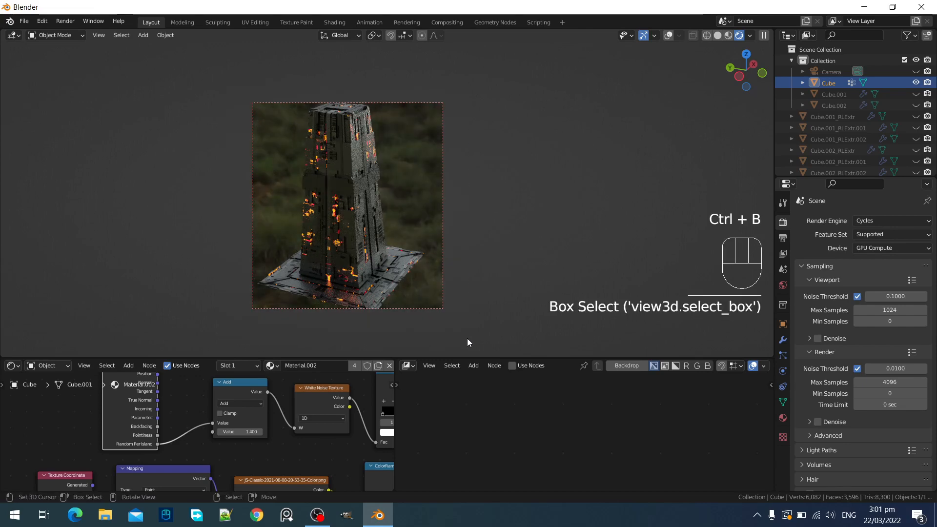
{"action": "key", "text": "ctrl"}
{"action": "scroll", "coordinate": [251, 433], "scroll_direction": "up", "scroll_amount": 3, "text": "ctrl"}
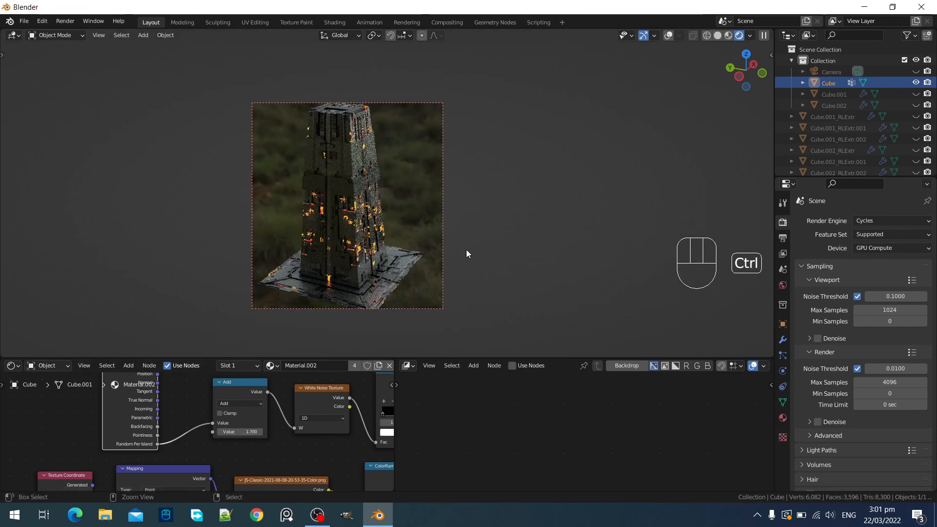
Return the viewport to solid shading and clear the render region
{"action": "key", "text": "z"}
{"action": "left_click", "coordinate": [548, 228]}
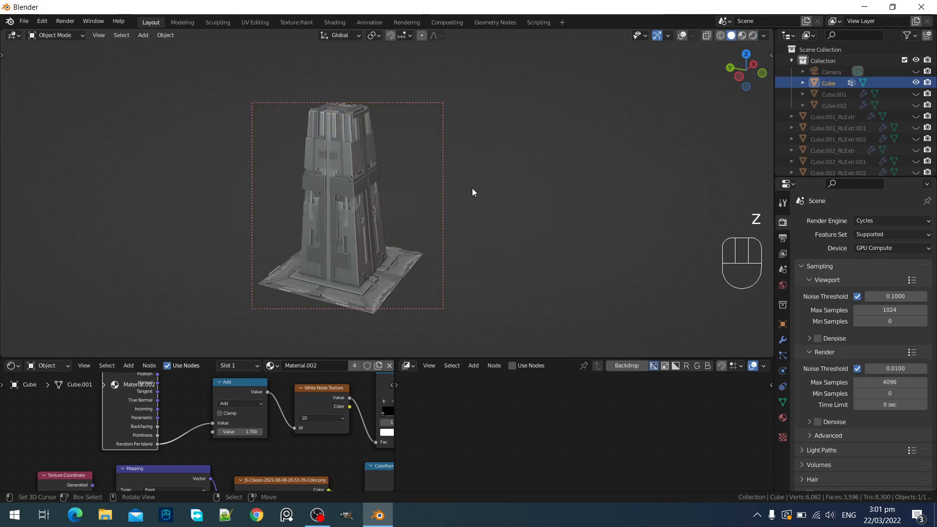
{"action": "key", "text": "ctrl+b"}
{"action": "key", "text": "ctrl+alt+b"}
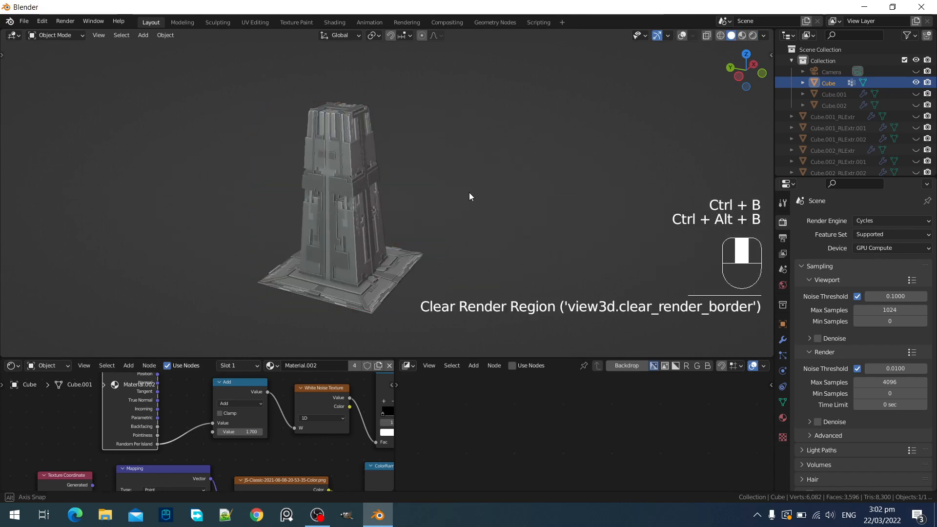
Mirror the joined tower on the X and Y axes with Random Flow's Auto Mirror
{"action": "key", "text": "shift+q"}
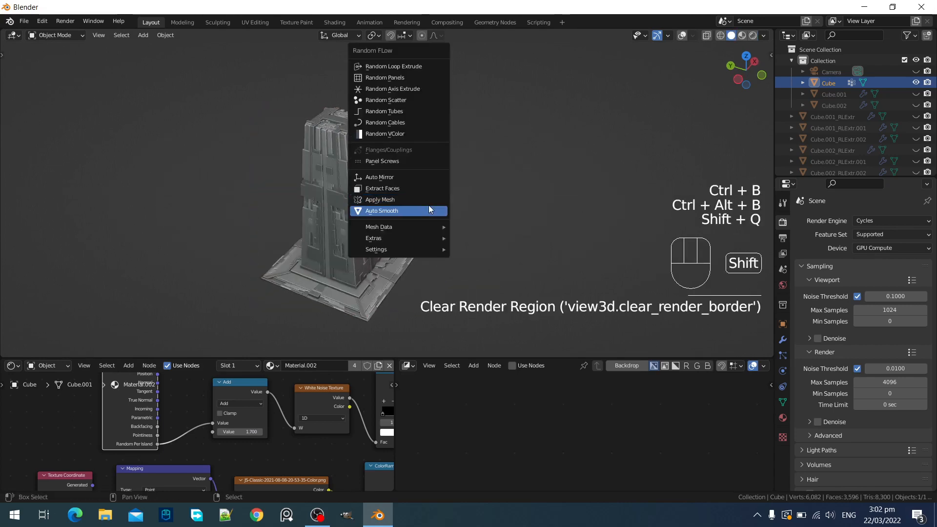
{"action": "left_click", "coordinate": [414, 177]}
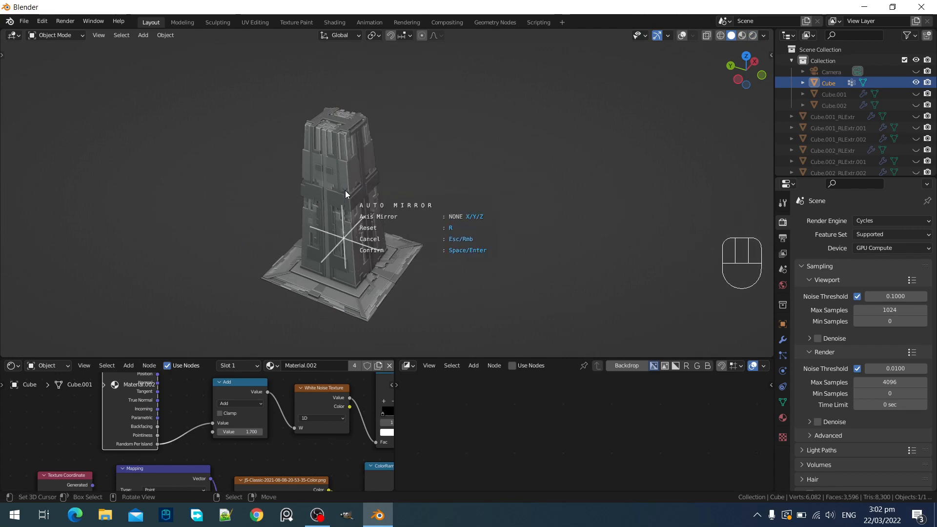
{"action": "scroll", "coordinate": [374, 201], "scroll_direction": "up", "scroll_amount": 4}
{"action": "key", "text": "x"}
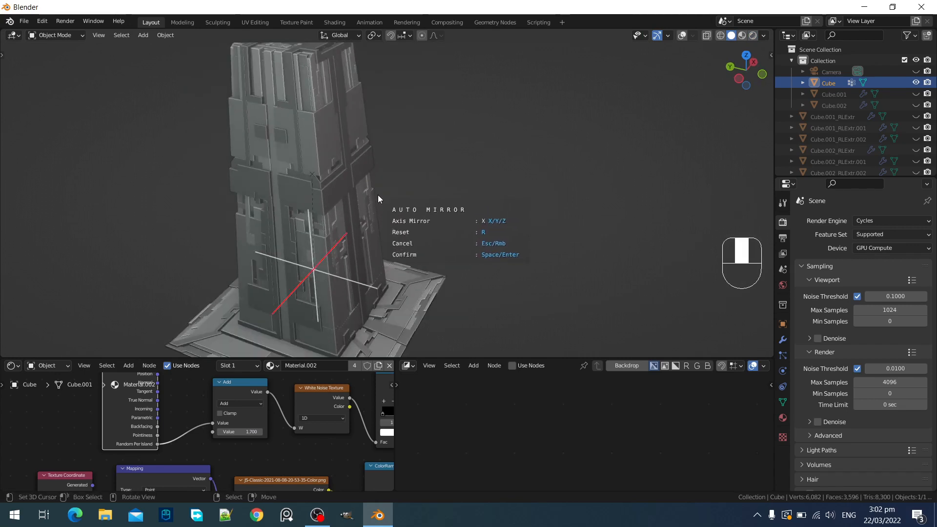
{"action": "key", "text": "y"}
{"action": "key", "text": "space"}
Inspect the mirrored tower's mesh in Edit Mode, turn on the viewport overlays and return to Object Mode
{"action": "key", "text": "Tab"}
{"action": "scroll", "coordinate": [377, 194], "scroll_direction": "down", "scroll_amount": 3}
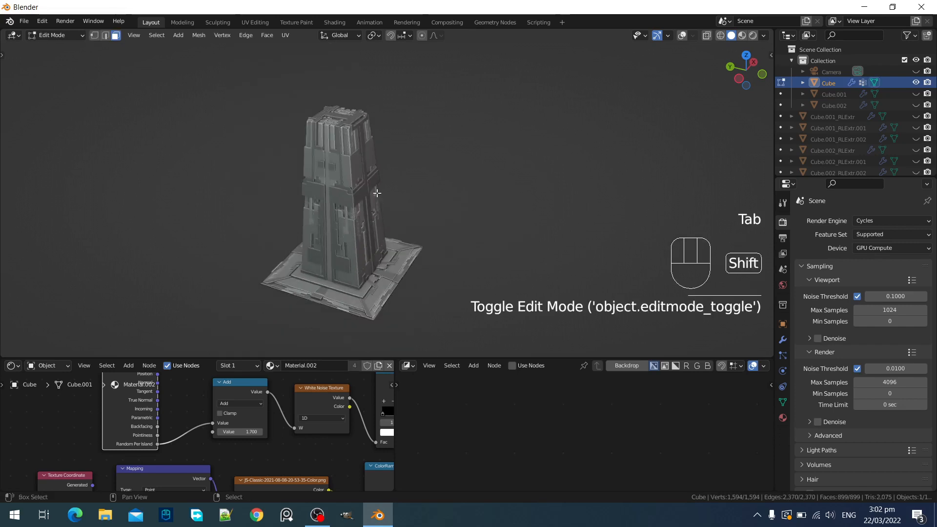
{"action": "key", "text": "shift+alt+z"}
{"action": "key", "text": "Tab"}
{"action": "key", "text": "shift+q"}
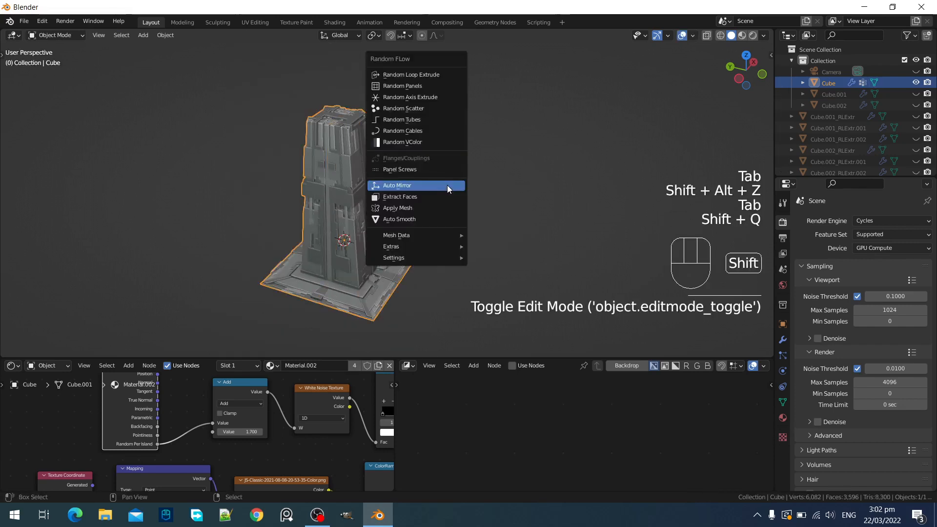
{"action": "key", "text": "z"}
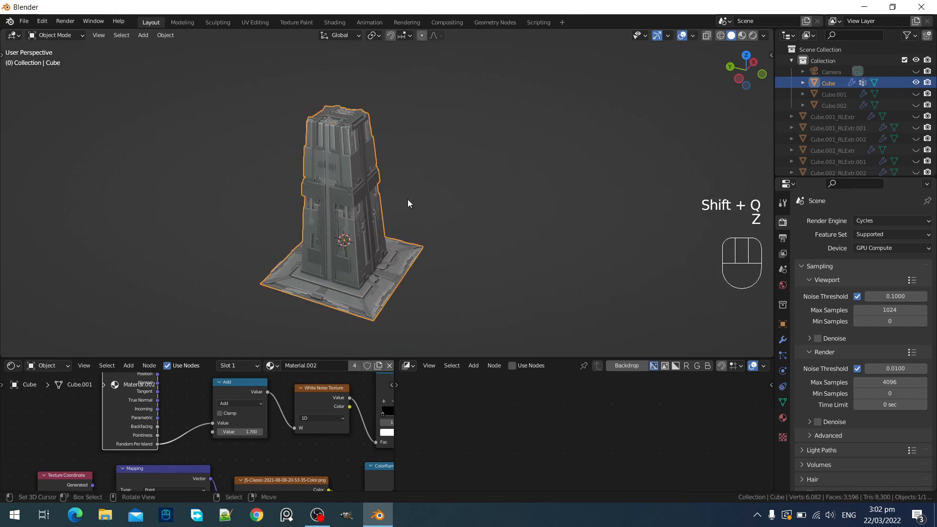
Set a render region around the whole mirrored tower and show it in rendered shading with overlays hidden
{"action": "key", "text": "ctrl+b"}
{"action": "mouse_move", "coordinate": [238, 85]}
{"action": "left_mouse_down"}
{"action": "mouse_move", "coordinate": [410, 346]}
{"action": "mouse_move", "coordinate": [461, 344]}
{"action": "mouse_move", "coordinate": [449, 348]}
{"action": "left_mouse_up"}
{"action": "key", "text": "z"}
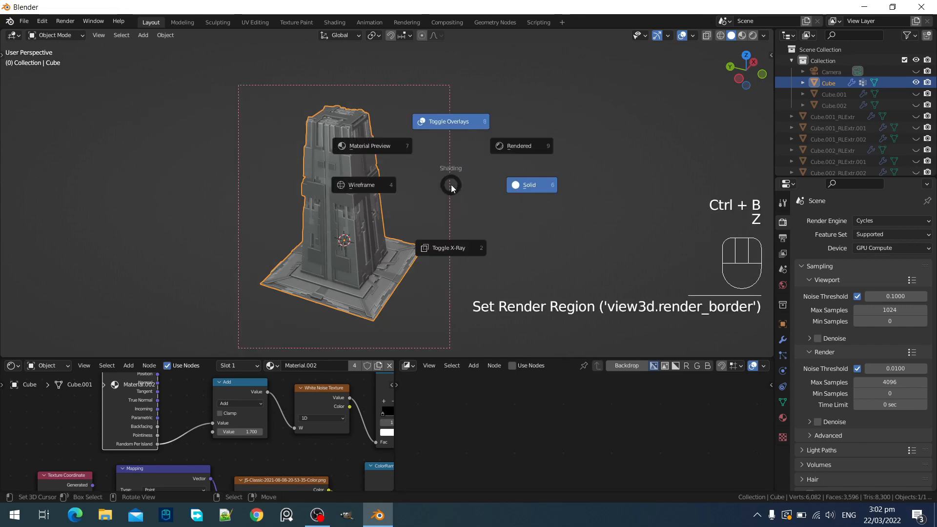
{"action": "left_click", "coordinate": [516, 149]}
{"action": "key", "text": "shift+alt+z"}
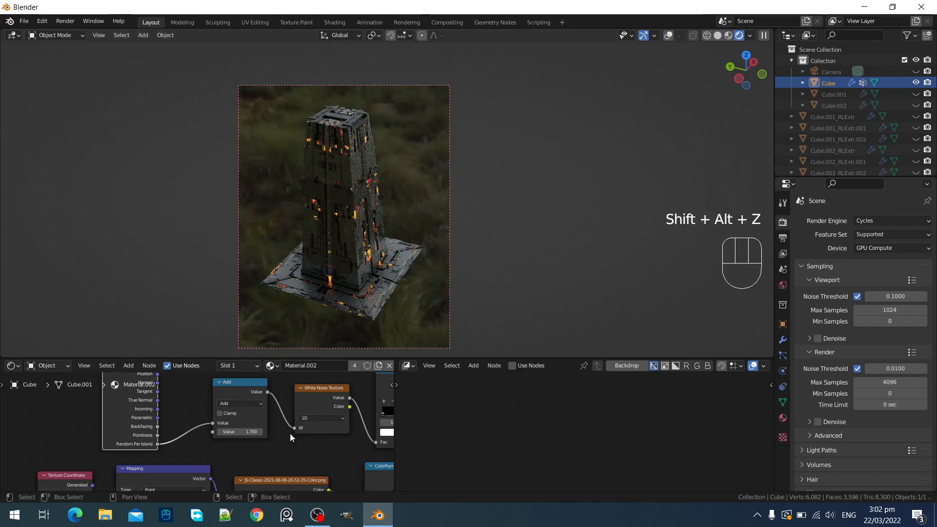
Raise the Add node's value in Material.002 step by step to 2.400, comparing the mirrored tower's window patterns
{"action": "scroll", "coordinate": [249, 431], "scroll_direction": "up", "scroll_amount": 2, "text": "ctrl"}
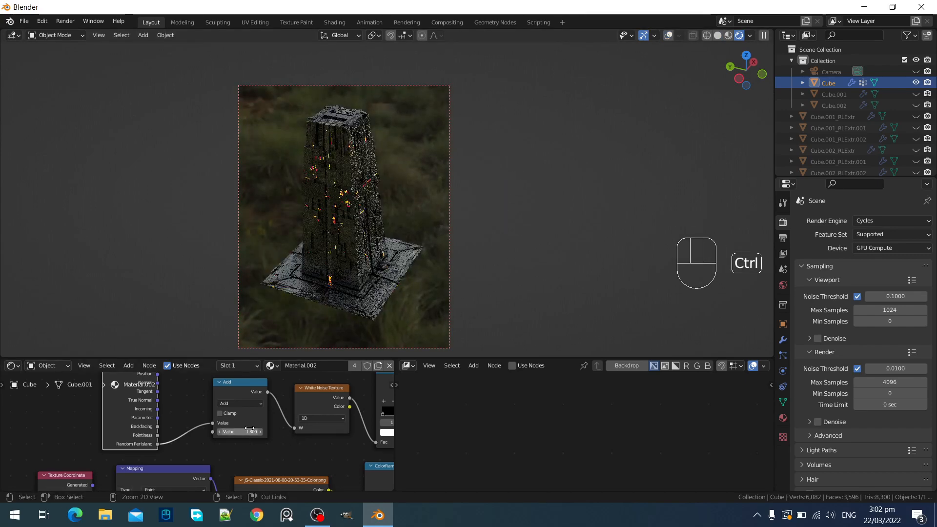
{"action": "scroll", "coordinate": [249, 429], "scroll_direction": "up", "scroll_amount": 1, "text": "ctrl"}
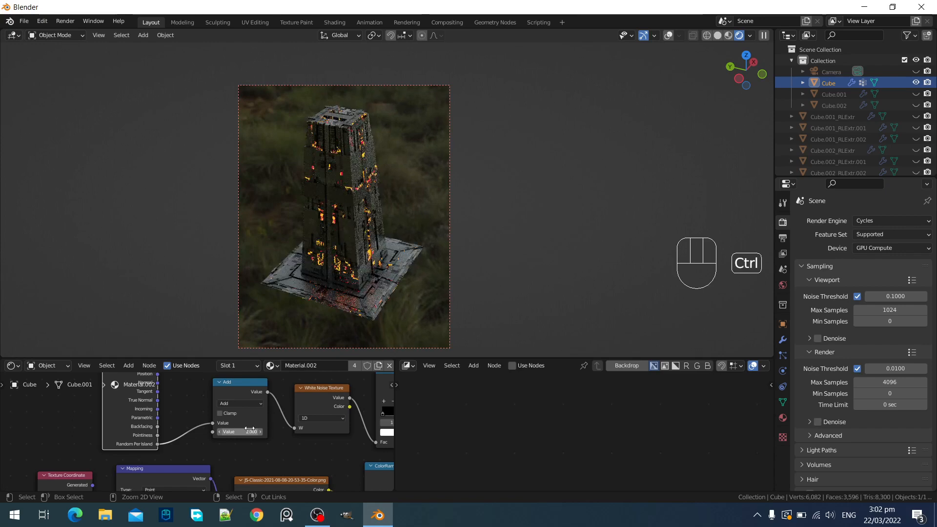
{"action": "scroll", "coordinate": [249, 428], "scroll_direction": "up", "scroll_amount": 1, "text": "ctrl"}
{"action": "scroll", "coordinate": [249, 428], "scroll_direction": "up", "scroll_amount": 3, "text": "ctrl"}
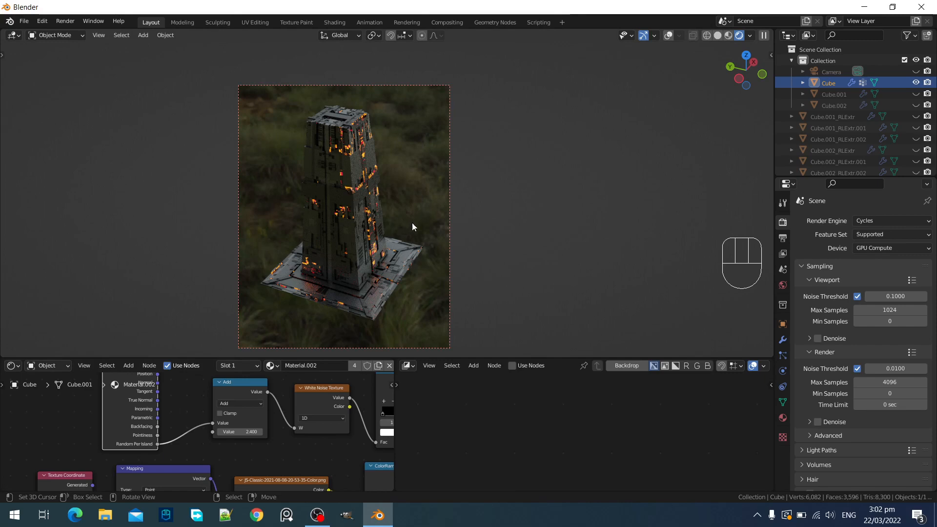
Inspect the rendered tower from other angles, clear the render region and switch the viewport to solid shading
{"action": "middle_click_drag", "start_coordinate": [412, 222], "coordinate": [399, 210]}
{"action": "middle_click_drag", "start_coordinate": [514, 215], "coordinate": [412, 231]}
{"action": "middle_click_drag", "start_coordinate": [458, 250], "coordinate": [322, 250]}
{"action": "middle_click_drag", "start_coordinate": [511, 250], "coordinate": [421, 248], "text": "shift"}
{"action": "scroll", "coordinate": [421, 249], "scroll_direction": "up", "scroll_amount": 1}
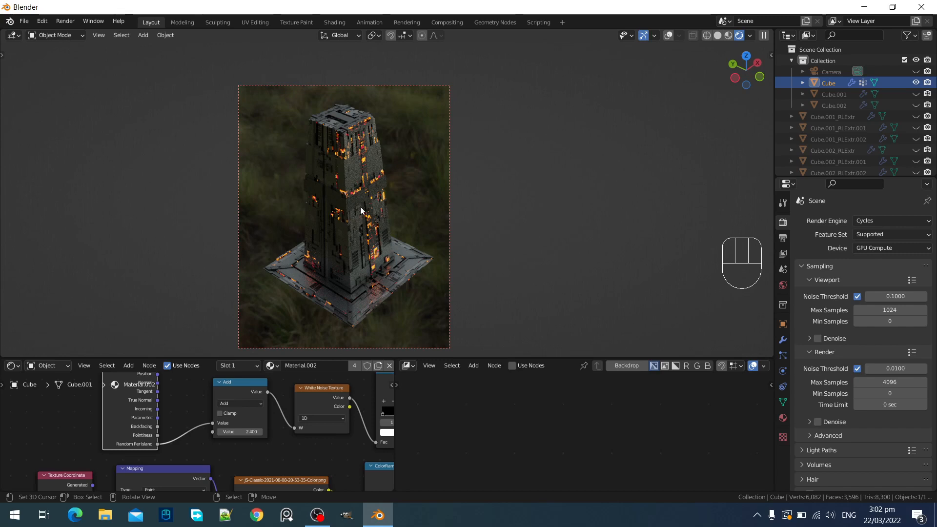
{"action": "key", "text": "ctrl+alt+b"}
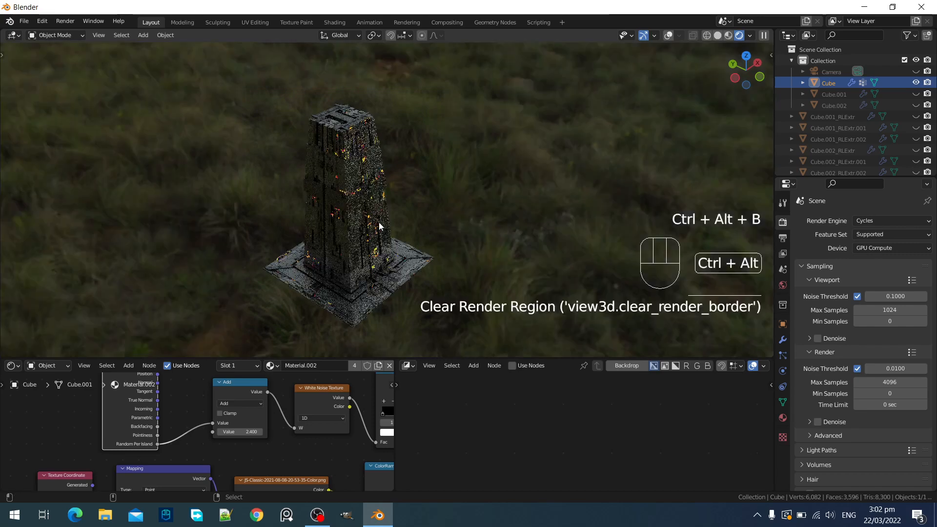
{"action": "key", "text": "z"}
{"action": "left_click", "coordinate": [455, 226]}
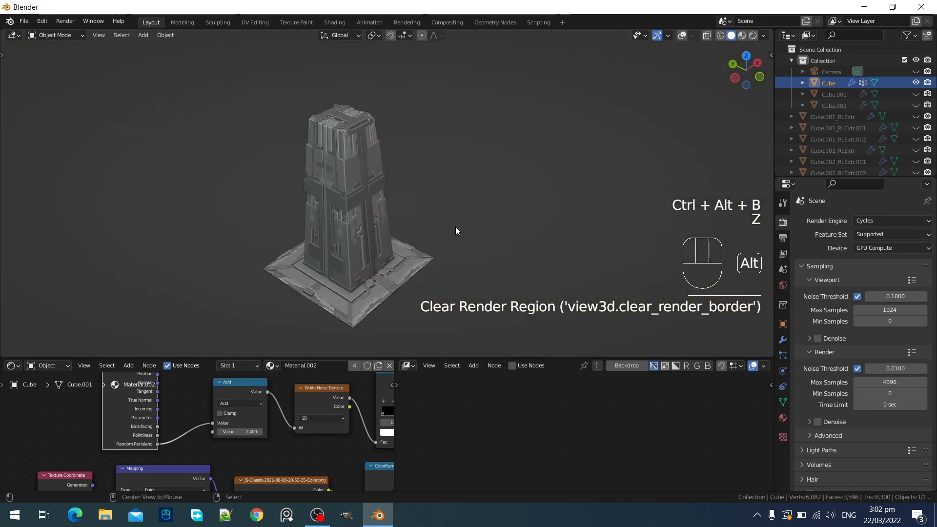
Reveal all hidden towers, turn the overlays on and check the tallest tower's mesh in Edit Mode before returning to Object Mode
{"action": "key", "text": "alt+h"}
{"action": "key", "text": "alt+a"}
{"action": "middle_click_drag", "start_coordinate": [407, 244], "coordinate": [359, 238]}
{"action": "key", "text": "Tab"}
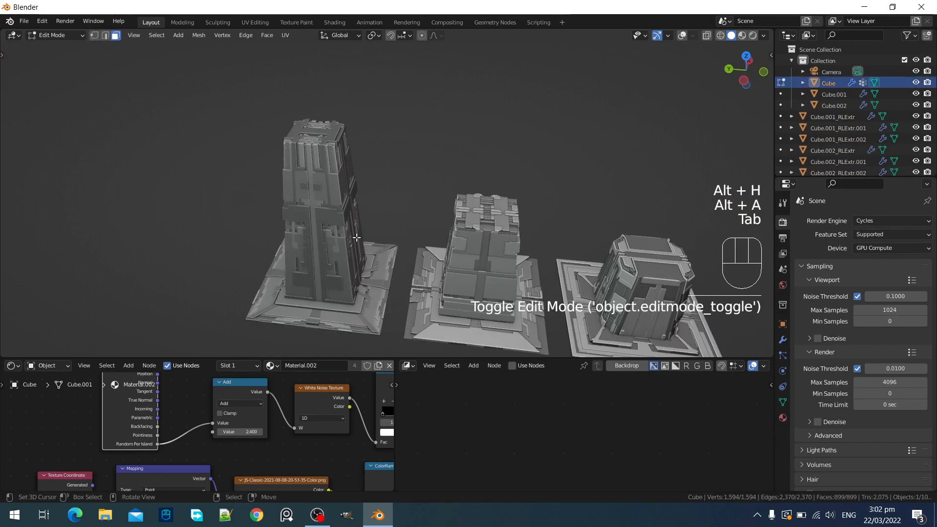
{"action": "left_click", "coordinate": [357, 237], "text": "alt+shift"}
{"action": "key", "text": "shift+alt+z"}
{"action": "key", "text": "alt+a"}
{"action": "key", "text": "Tab"}
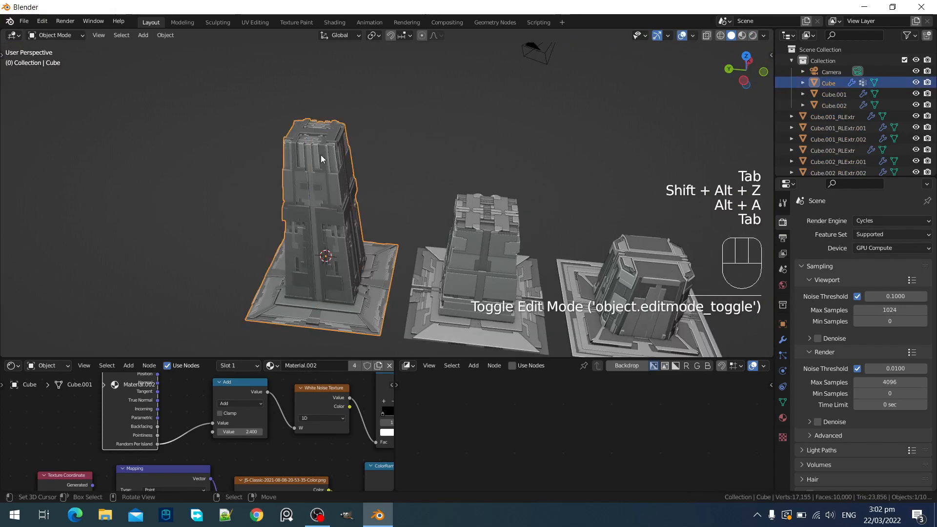
{"action": "key", "text": "Tab"}
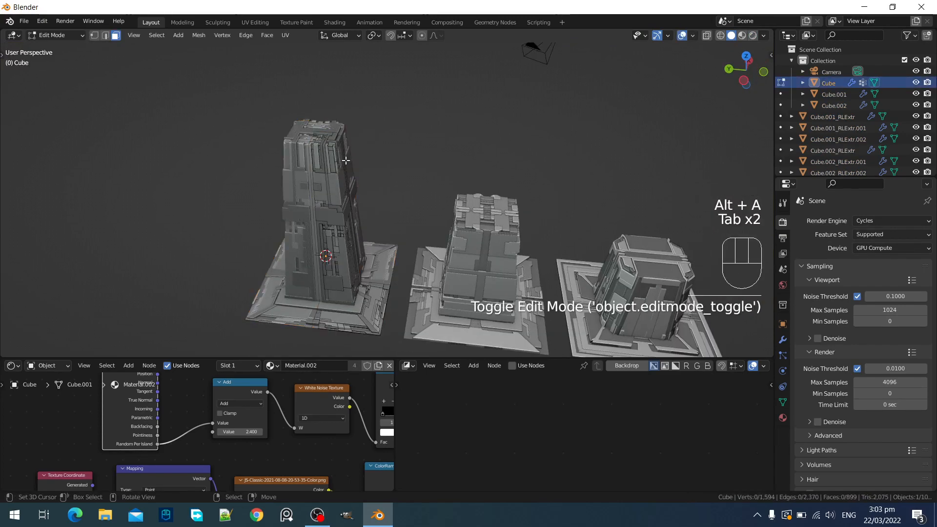
{"action": "key", "text": "Tab"}
{"action": "scroll", "coordinate": [397, 221], "scroll_direction": "down", "scroll_amount": 2}
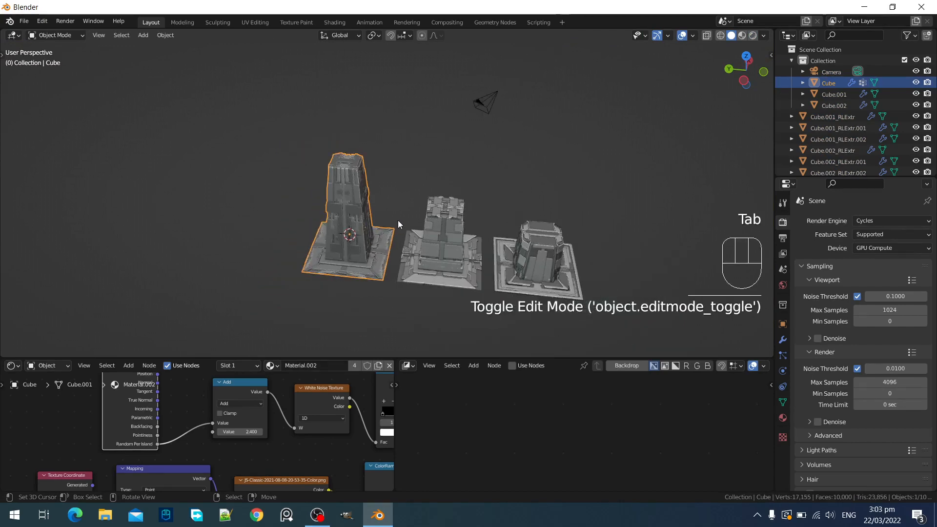
Isolate one panel object from each of the two shorter towers to inspect them, and reveal all objects again
{"action": "left_click", "coordinate": [463, 239]}
{"action": "left_click", "coordinate": [562, 258], "text": "shift"}
{"action": "key", "text": "shift+h"}
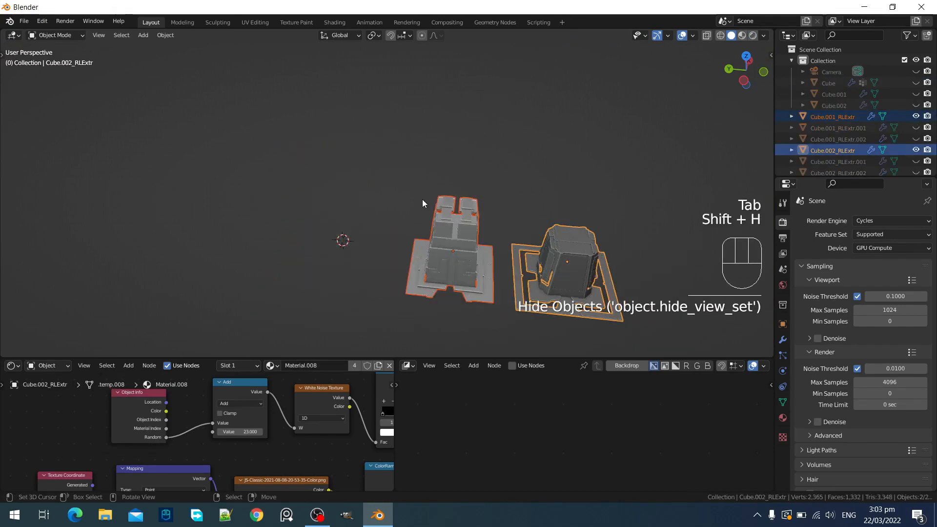
{"action": "key", "text": "alt+h"}
{"action": "key", "text": "alt+a"}
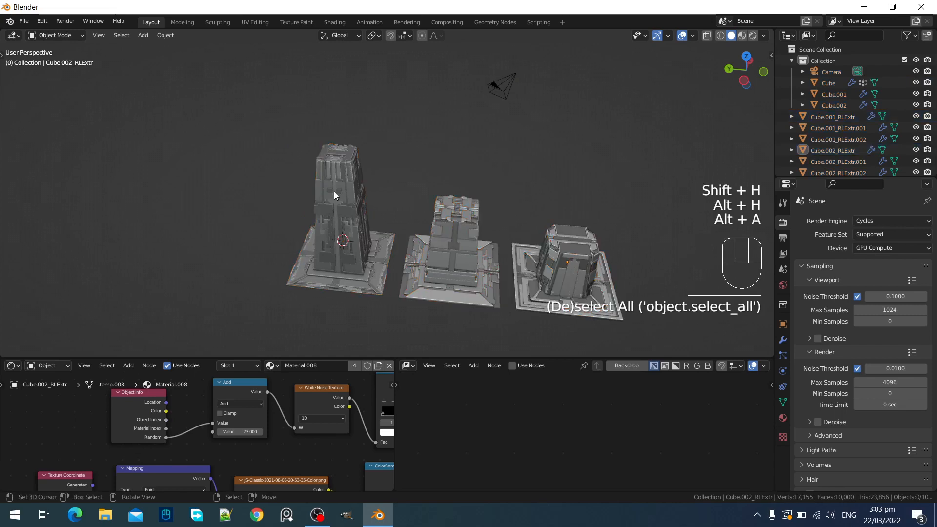
Isolate the tallest tower, set a render region around it and show it in rendered shading with overlays hidden
{"action": "left_click", "coordinate": [334, 191], "text": "shift"}
{"action": "key", "text": "shift+h"}
{"action": "key", "text": "ctrl+b"}
{"action": "left_click_drag", "start_coordinate": [252, 120], "coordinate": [415, 325]}
{"action": "key", "text": "z"}
{"action": "left_click", "coordinate": [437, 166]}
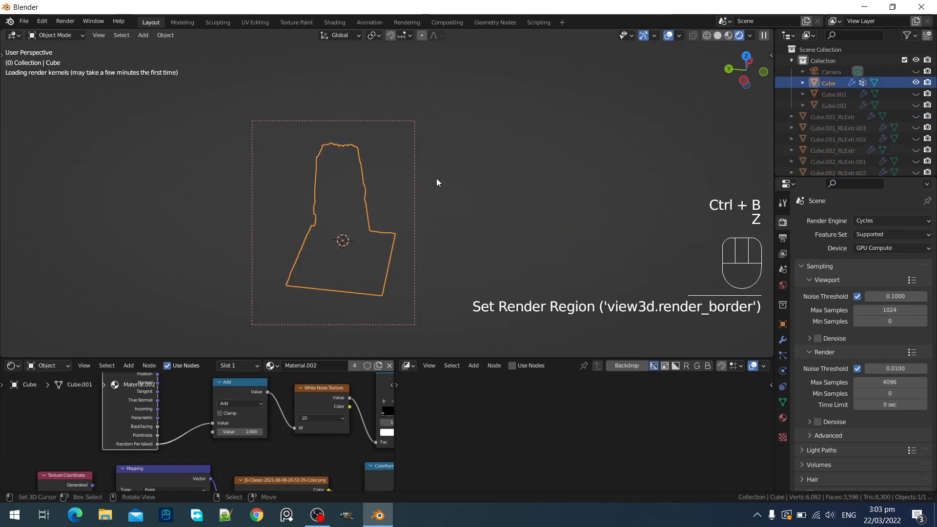
{"action": "key", "text": "shift+alt+z"}
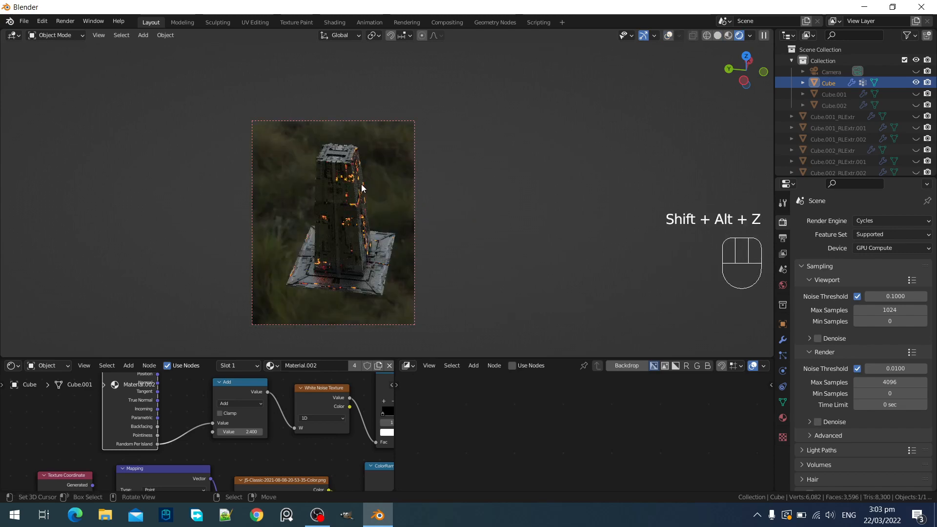
Adjust the white stop on the White Noise ColorRamp in Material.002 around position 0.786
{"action": "middle_click_drag", "start_coordinate": [423, 247], "coordinate": [398, 253]}
{"action": "scroll", "coordinate": [201, 449], "scroll_direction": "down", "scroll_amount": 3}
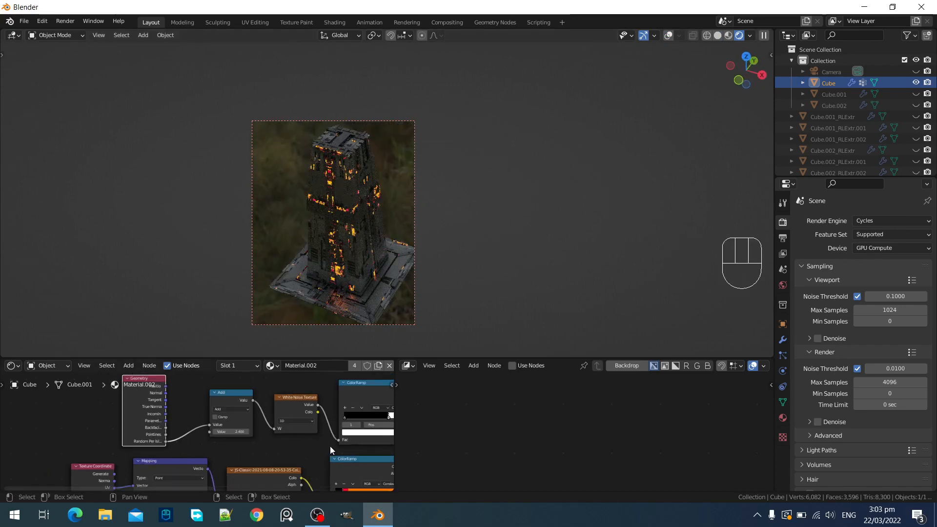
{"action": "middle_click_drag", "start_coordinate": [337, 441], "coordinate": [212, 448]}
{"action": "scroll", "coordinate": [212, 448], "scroll_direction": "up", "scroll_amount": 3}
{"action": "left_click_drag", "start_coordinate": [277, 419], "coordinate": [286, 423]}
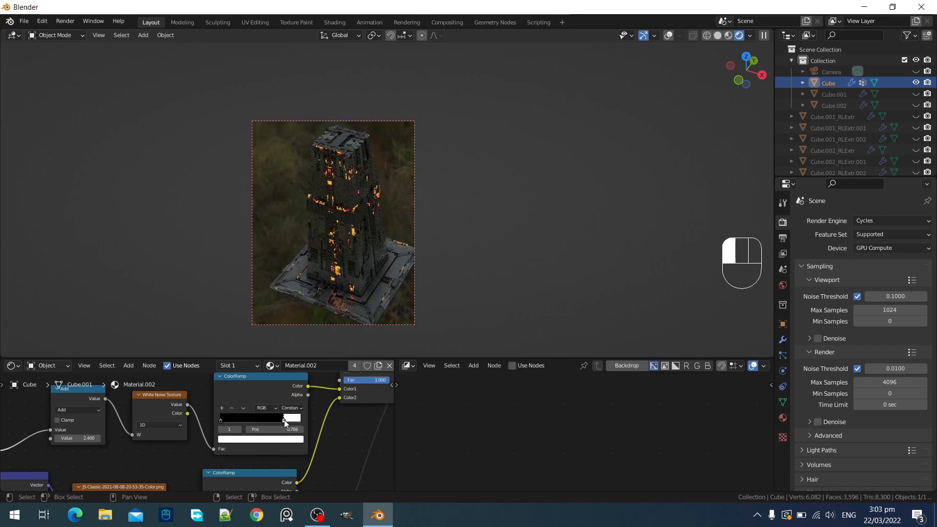
Set the Mapping node's Scale to 1 on all three axes in Material.002
{"action": "scroll", "coordinate": [284, 420], "scroll_direction": "down", "scroll_amount": 4}
{"action": "middle_click_drag", "start_coordinate": [139, 458], "coordinate": [228, 372]}
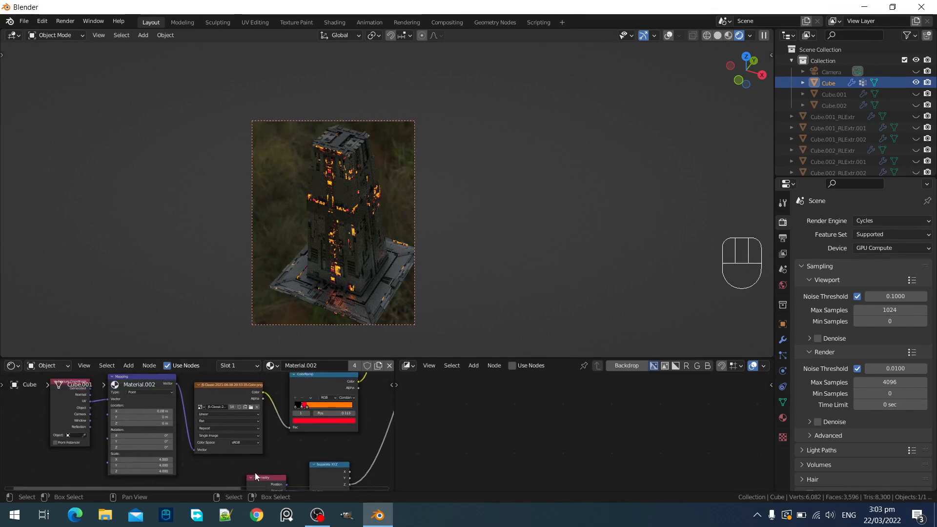
{"action": "scroll", "coordinate": [256, 442], "scroll_direction": "up", "scroll_amount": 6}
{"action": "middle_click_drag", "start_coordinate": [171, 458], "coordinate": [278, 403]}
{"action": "left_click_drag", "start_coordinate": [215, 421], "coordinate": [215, 439]}
{"action": "type", "text": "1"}
{"action": "key", "text": "Return"}
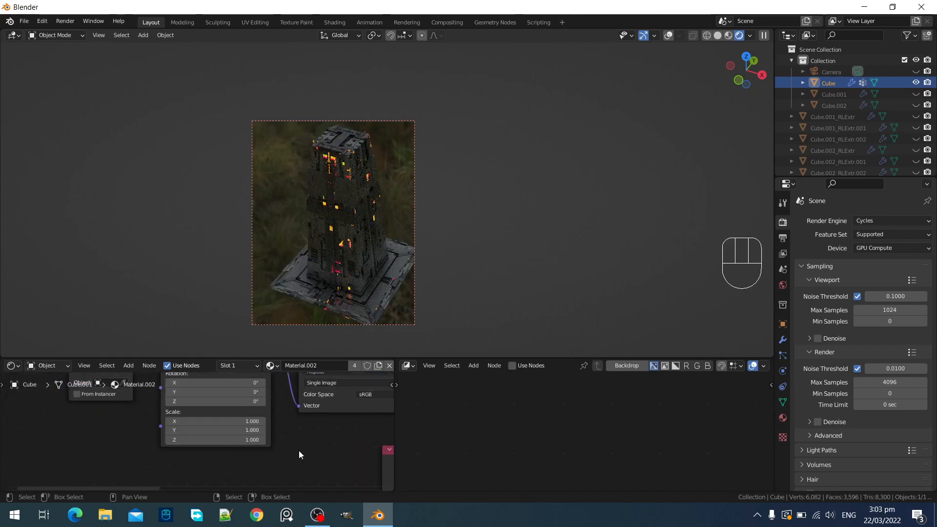
Set the Mapping node's Scale to 4 on all three axes in Material.002
{"action": "mouse_move", "coordinate": [317, 259]}
{"action": "middle_mouse_down"}
{"action": "mouse_move", "coordinate": [377, 235]}
{"action": "mouse_move", "coordinate": [390, 246]}
{"action": "mouse_move", "coordinate": [390, 208]}
{"action": "mouse_move", "coordinate": [254, 250]}
{"action": "mouse_move", "coordinate": [406, 221]}
{"action": "mouse_move", "coordinate": [329, 254]}
{"action": "middle_mouse_up"}
{"action": "left_click", "coordinate": [254, 421]}
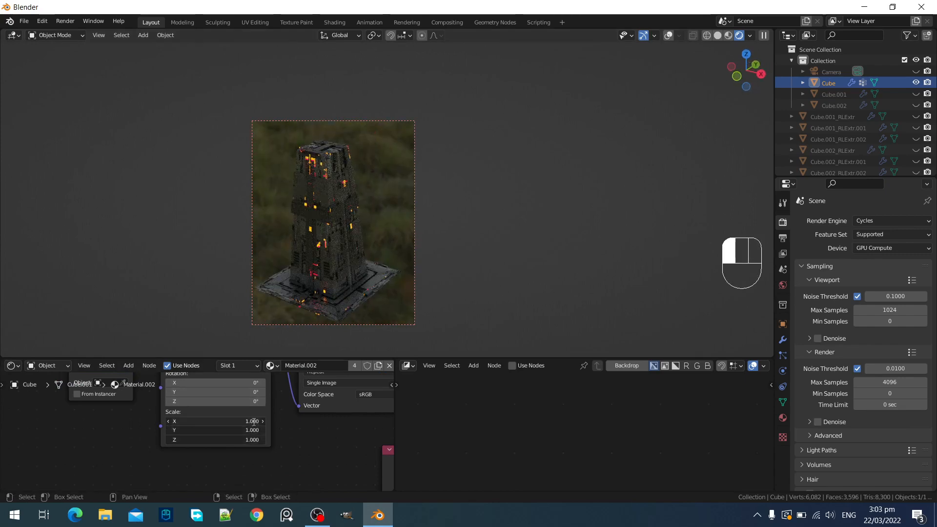
{"action": "type", "text": "4"}
{"action": "key", "text": "Return"}
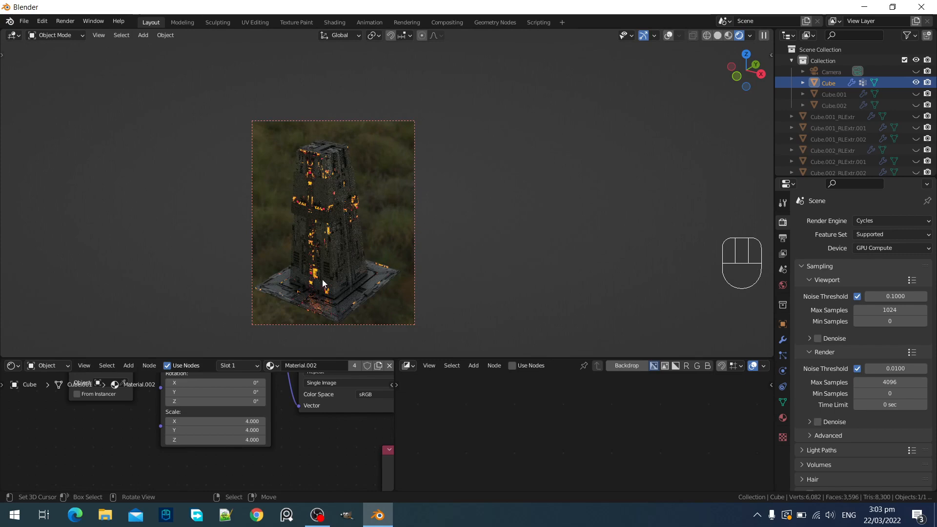
Reveal all hidden objects and set a render region around all three towers to view them together in rendered shading
{"action": "mouse_move", "coordinate": [338, 292]}
{"action": "middle_mouse_down"}
{"action": "mouse_move", "coordinate": [397, 286]}
{"action": "mouse_move", "coordinate": [403, 250]}
{"action": "mouse_move", "coordinate": [389, 265]}
{"action": "middle_mouse_up"}
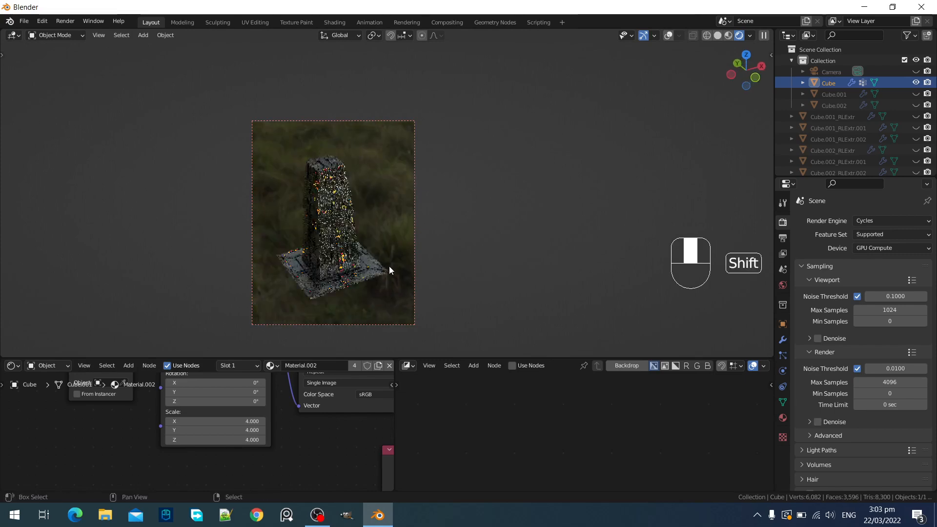
{"action": "key", "text": "z"}
{"action": "left_click", "coordinate": [450, 272]}
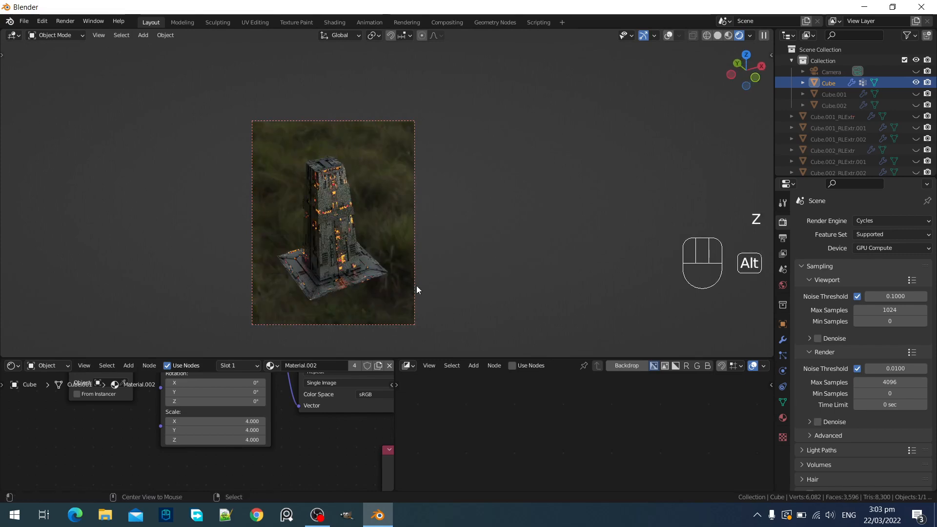
{"action": "key", "text": "alt+h"}
{"action": "middle_click_drag", "start_coordinate": [490, 241], "coordinate": [401, 224], "text": "shift"}
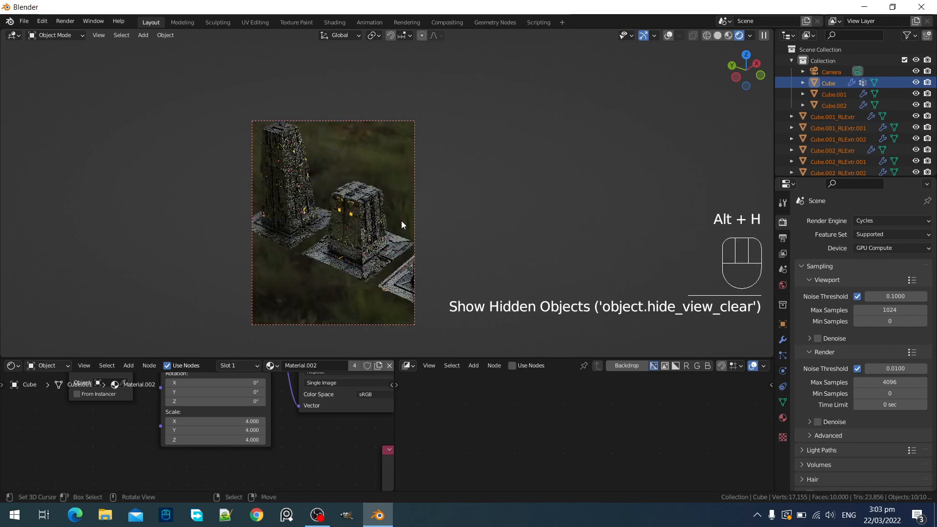
{"action": "key", "text": "ctrl+b"}
{"action": "left_click_drag", "start_coordinate": [205, 108], "coordinate": [534, 350]}
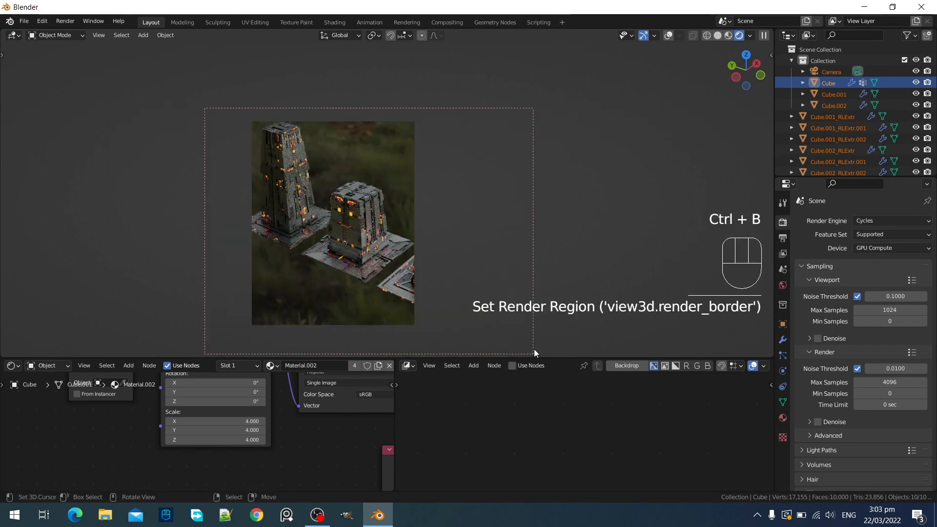
{"action": "middle_click_drag", "start_coordinate": [479, 320], "coordinate": [487, 289]}
{"action": "scroll", "coordinate": [492, 291], "scroll_direction": "up", "scroll_amount": 1}
{"action": "scroll", "coordinate": [488, 289], "scroll_direction": "down", "scroll_amount": 1}
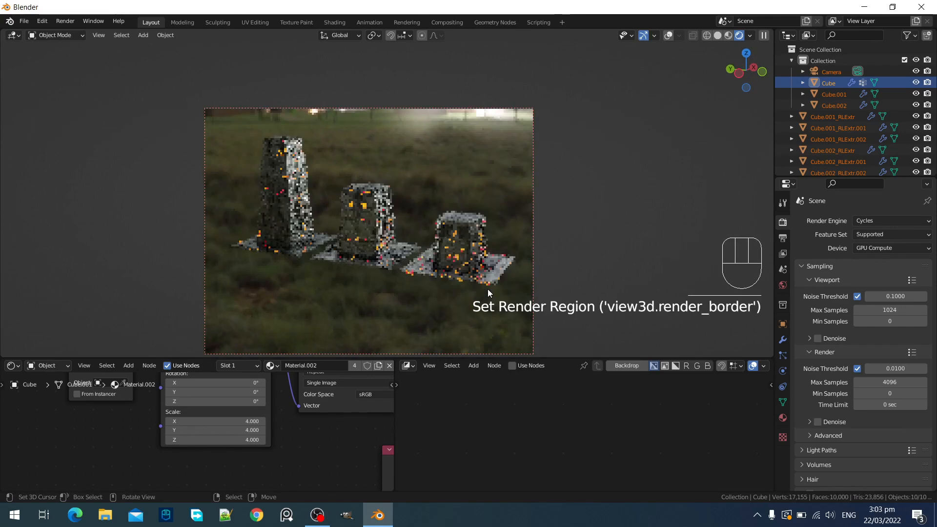
Switch the three-tower view to solid shading and clear its render region
{"action": "key", "text": "z"}
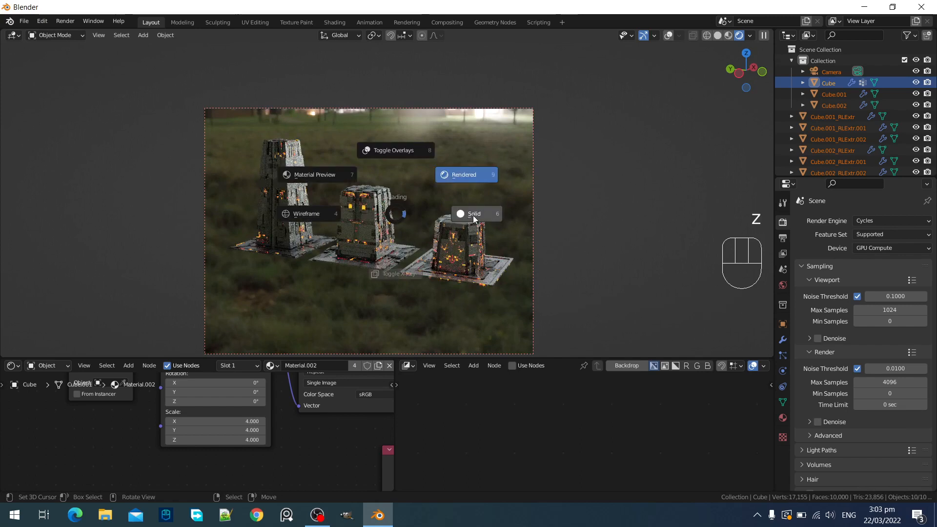
{"action": "left_click", "coordinate": [473, 215]}
{"action": "key", "text": "alt+b"}
{"action": "key", "text": "alt+b"}
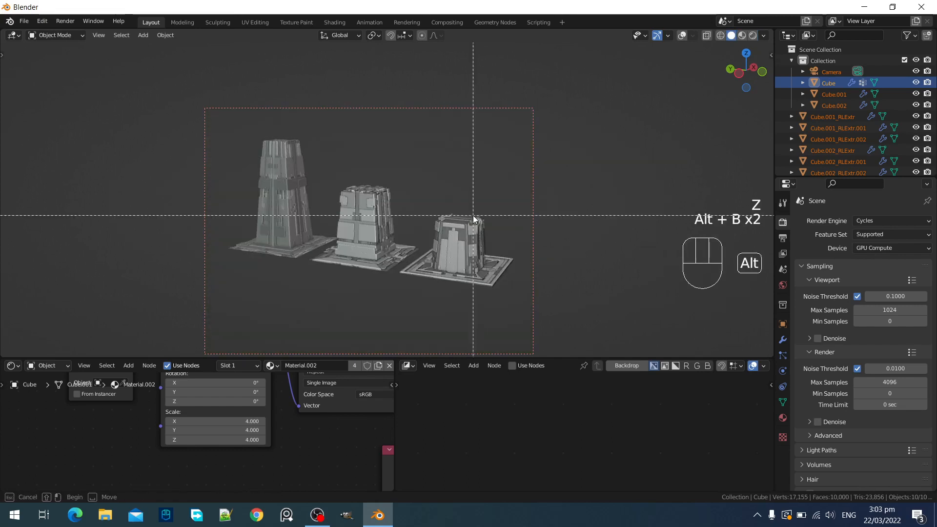
{"action": "key", "text": "Escape"}
{"action": "key", "text": "alt+b"}
{"action": "key", "text": "Escape"}
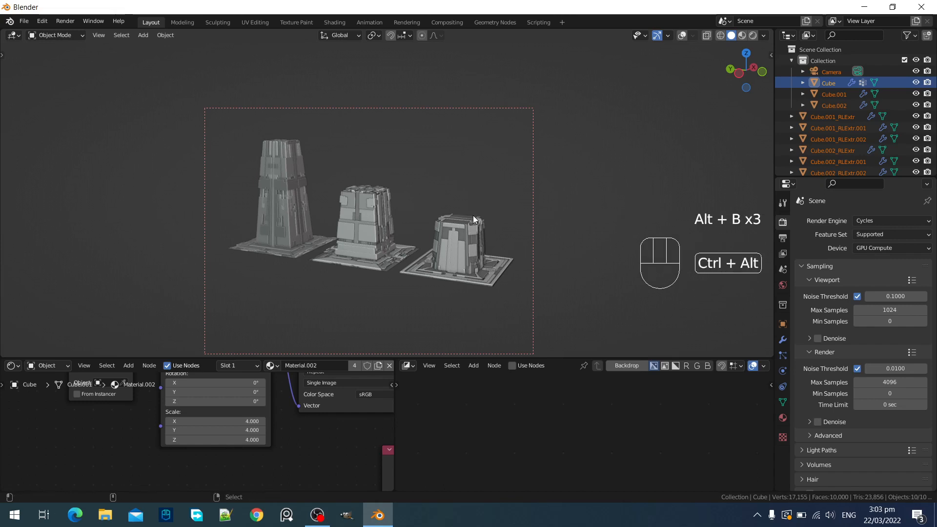
{"action": "key", "text": "ctrl+alt+b"}
Select all parts of the middle tower in wireframe and merge them with Random Flow's Apply Mesh, using Join Objects
{"action": "middle_click_drag", "start_coordinate": [473, 215], "coordinate": [381, 156]}
{"action": "key", "text": "alt+a"}
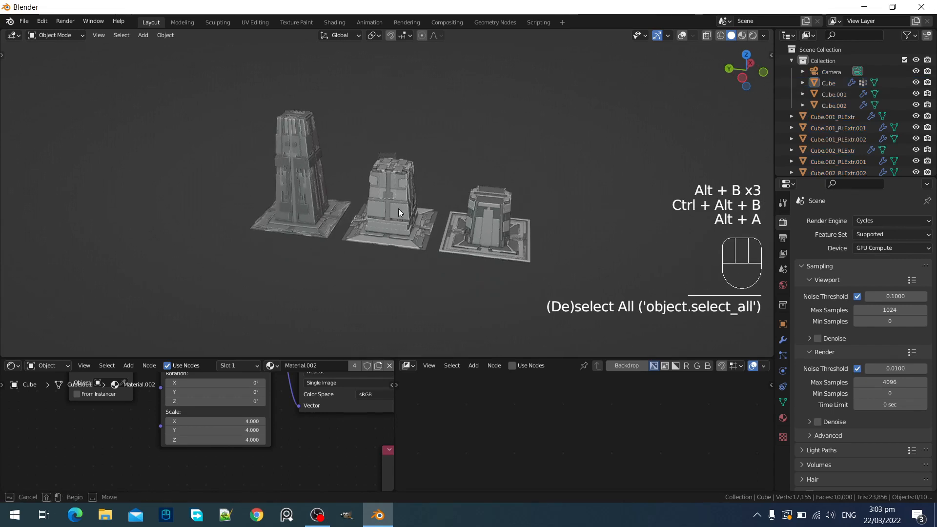
{"action": "left_click_drag", "start_coordinate": [398, 212], "coordinate": [400, 215]}
{"action": "key", "text": "shift+z"}
{"action": "key", "text": "shift+q"}
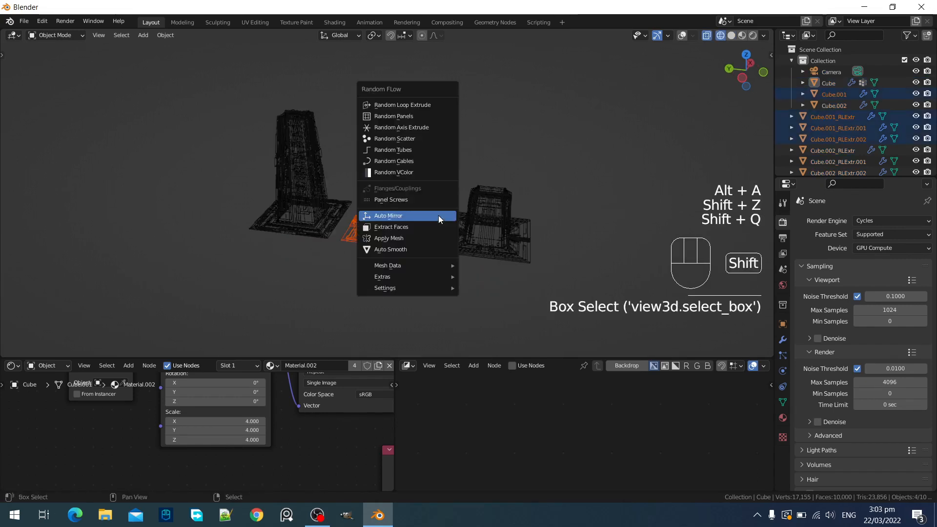
{"action": "left_click", "coordinate": [431, 240]}
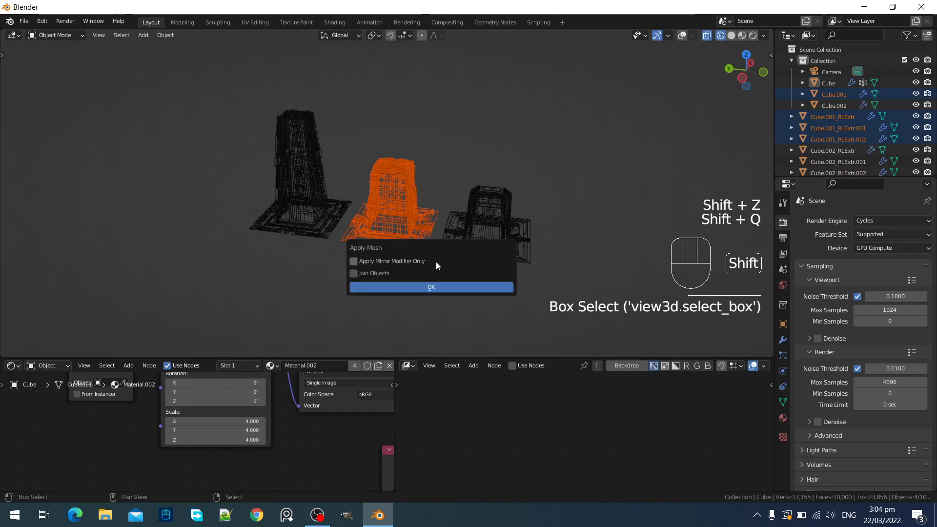
{"action": "left_click", "coordinate": [393, 273]}
{"action": "left_click", "coordinate": [438, 315]}
{"action": "key", "text": "alt+a"}
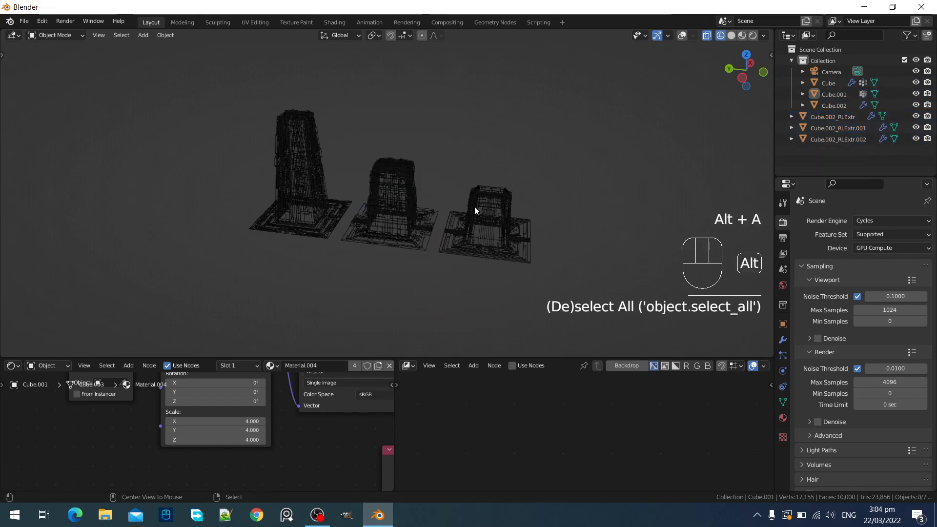
Select all parts of the shortest tower and merge them with Random Flow's Apply Mesh, using Join Objects
{"action": "left_click_drag", "start_coordinate": [474, 206], "coordinate": [509, 257]}
{"action": "middle_click_drag", "start_coordinate": [508, 258], "coordinate": [491, 210], "text": "shift"}
{"action": "key", "text": "shift+q"}
{"action": "left_click", "coordinate": [490, 211]}
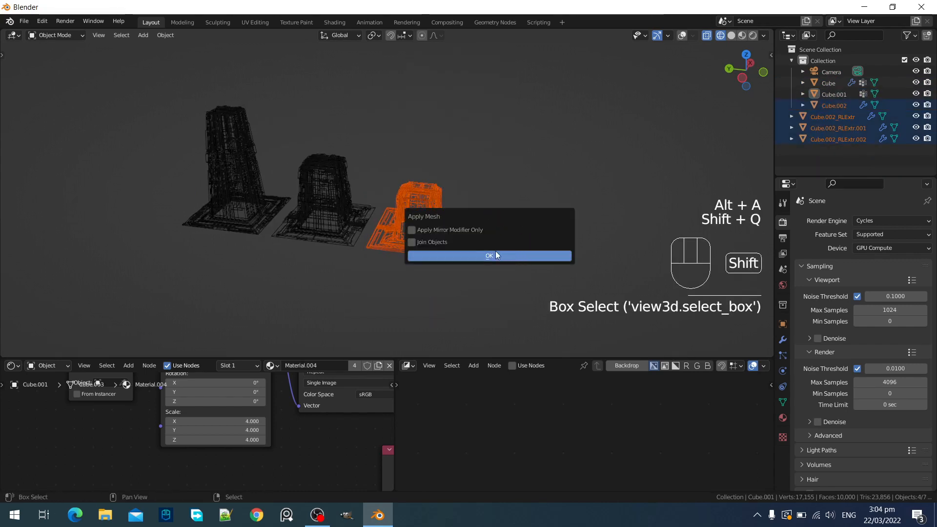
{"action": "left_click", "coordinate": [452, 244]}
{"action": "left_click", "coordinate": [487, 282]}
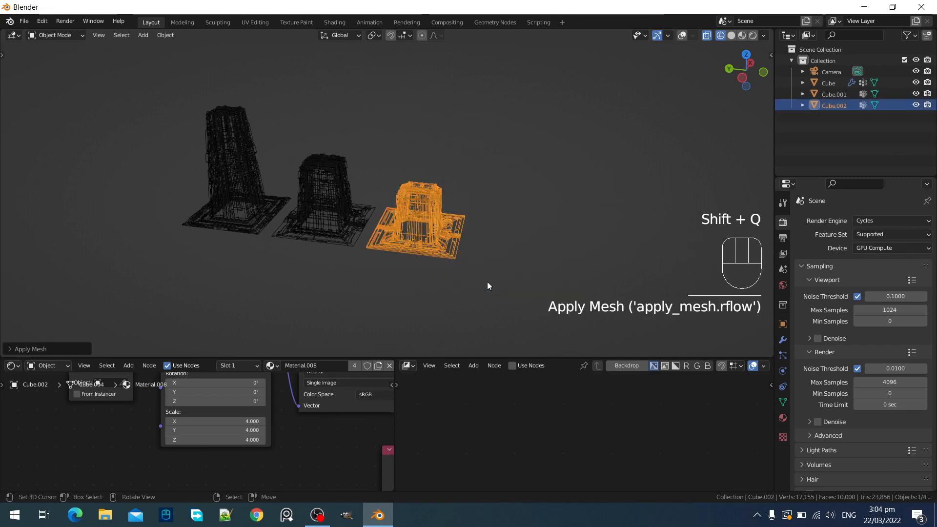
Return to solid shading and review the Apply Mesh options on the shortest tower without applying them
{"action": "key", "text": "alt+a"}
{"action": "key", "text": "shift+z"}
{"action": "left_click", "coordinate": [430, 216]}
{"action": "key", "text": "shift+q"}
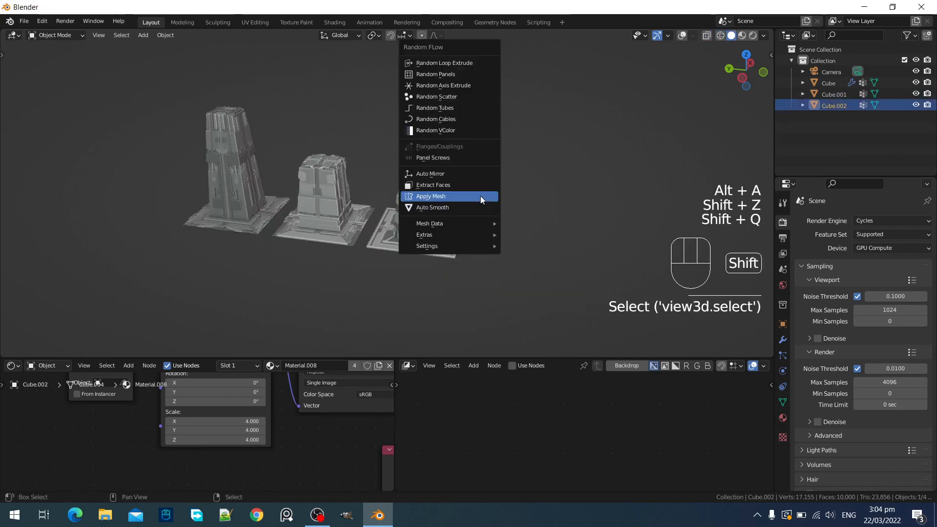
{"action": "left_click", "coordinate": [480, 195]}
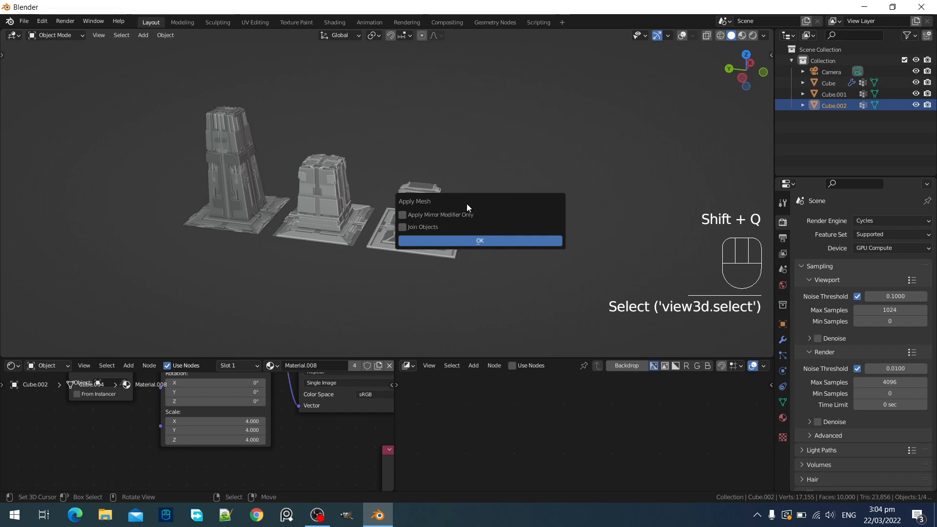
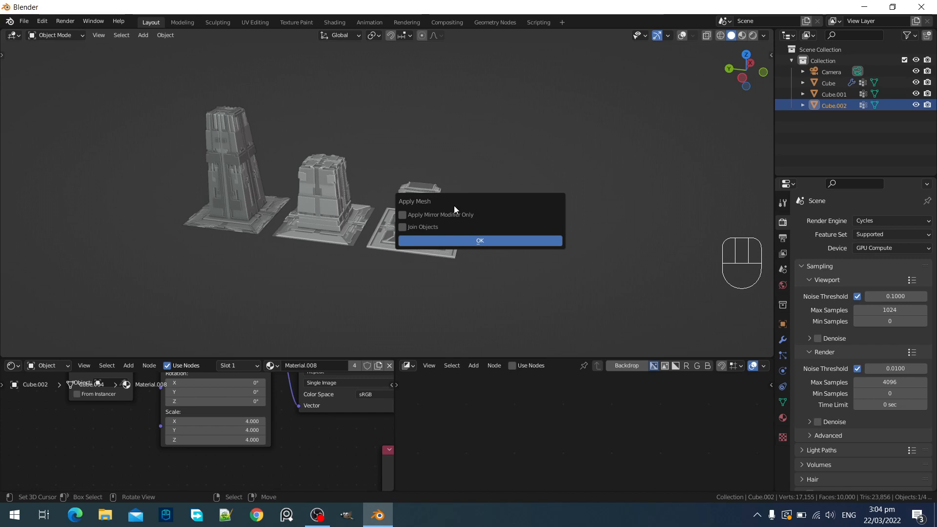
{"action": "scroll", "coordinate": [327, 205], "scroll_direction": "up", "scroll_amount": 3}
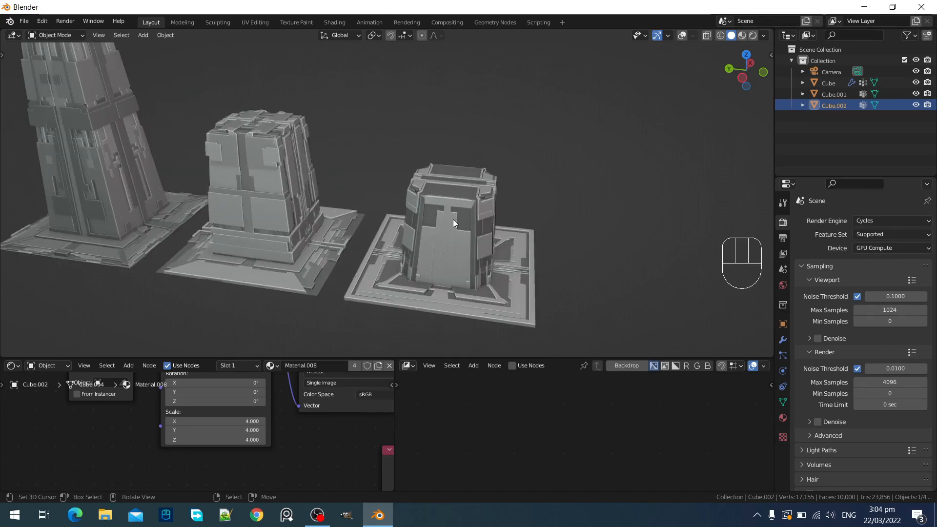
Turn the viewport overlays back on and assign Material.002 to the middle tower from Cuber's material palette
{"action": "key", "text": "shift+alt+z"}
{"action": "key", "text": "Tab"}
{"action": "key", "text": "Tab"}
{"action": "scroll", "coordinate": [342, 185], "scroll_direction": "down", "scroll_amount": 3}
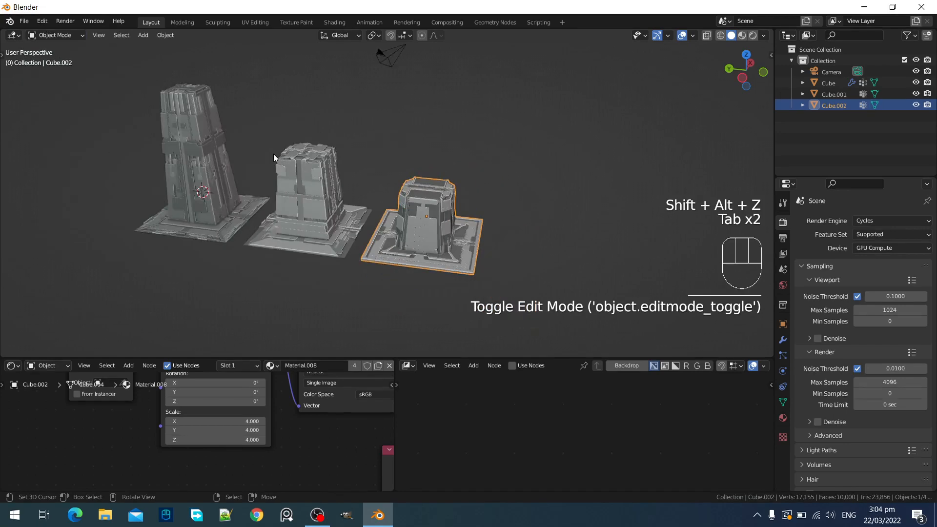
{"action": "left_click", "coordinate": [213, 143]}
{"action": "key", "text": "alt+x"}
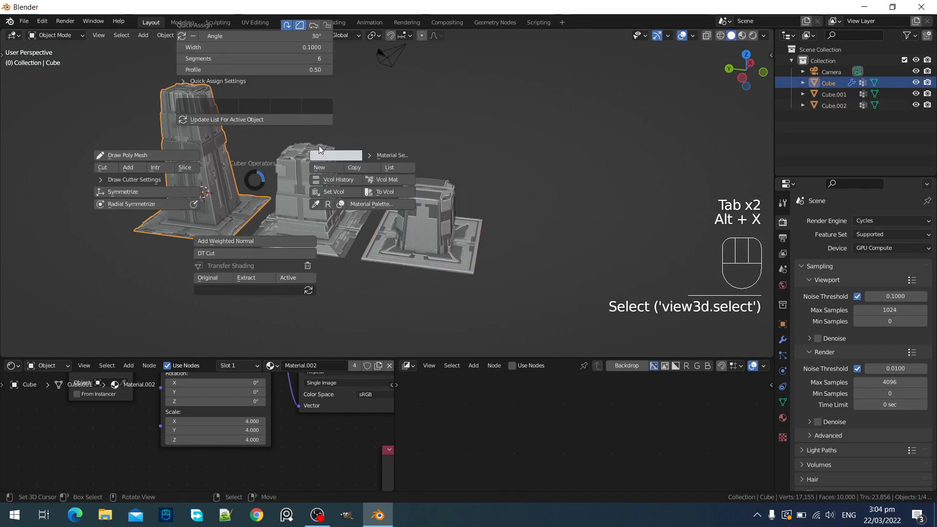
{"action": "left_click", "coordinate": [382, 169]}
{"action": "left_click", "coordinate": [274, 180]}
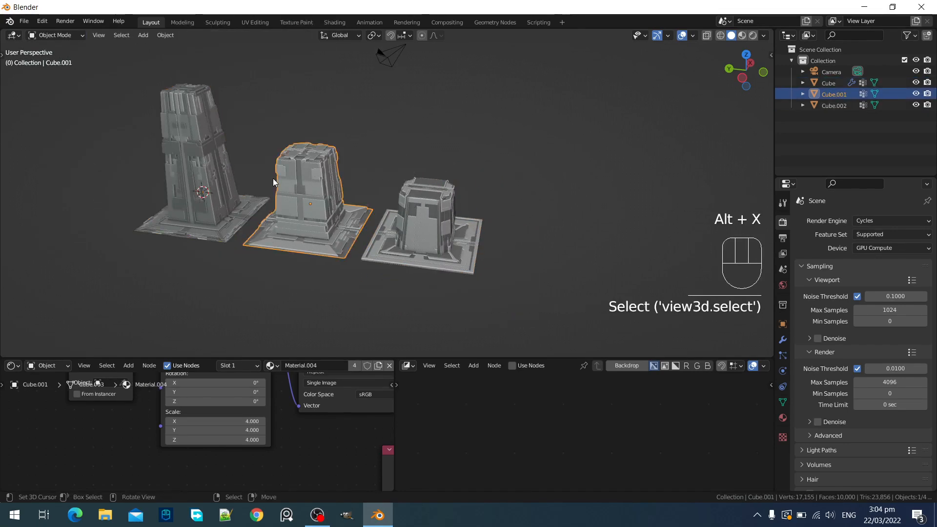
{"action": "left_click", "coordinate": [219, 168]}
{"action": "left_click", "coordinate": [301, 183]}
{"action": "key", "text": "alt+x"}
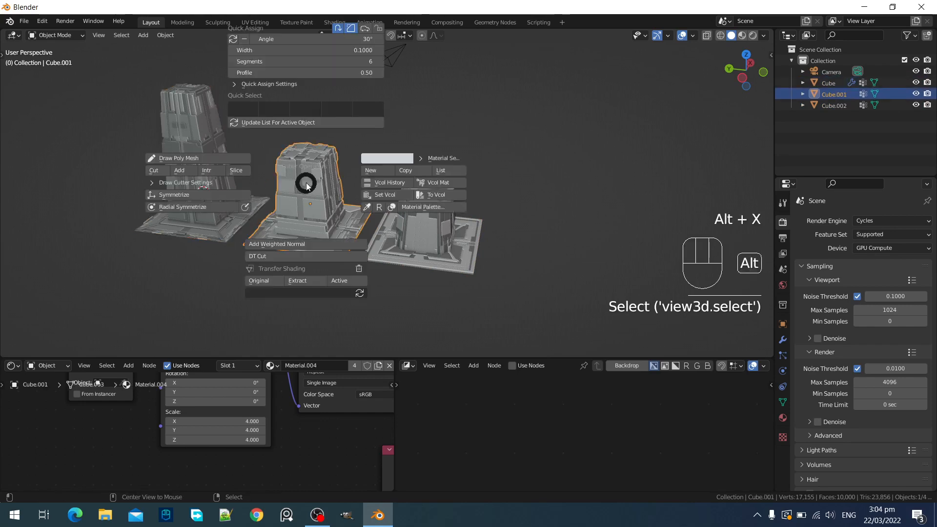
{"action": "left_click", "coordinate": [425, 207]}
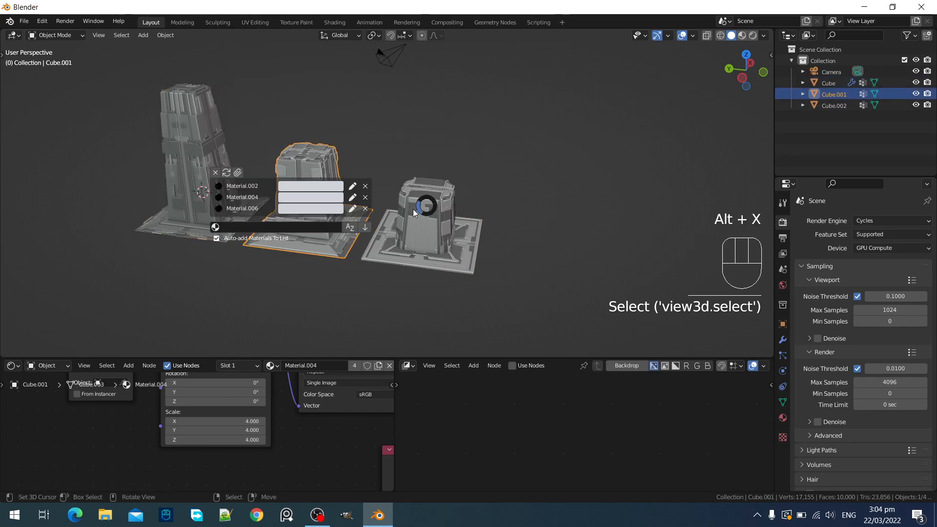
{"action": "left_click", "coordinate": [256, 186]}
Assign Material.002 to the shortest tower from Cuber's material palette
{"action": "left_click", "coordinate": [443, 210]}
{"action": "key", "text": "alt+x"}
{"action": "left_click", "coordinate": [550, 234]}
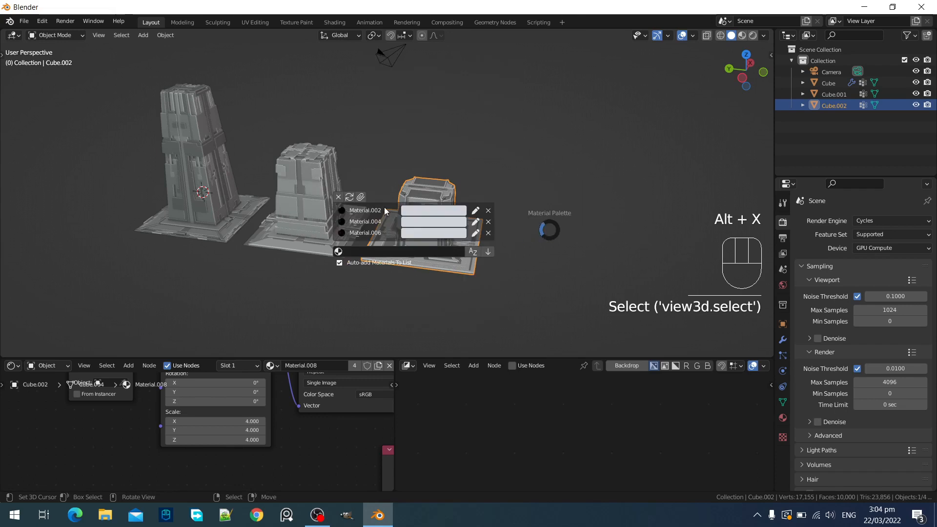
{"action": "left_click", "coordinate": [385, 207]}
{"action": "middle_click_drag", "start_coordinate": [377, 207], "coordinate": [400, 192], "text": "shift"}
Set a render region around the three towers and inspect them in rendered shading
{"action": "scroll", "coordinate": [216, 418], "scroll_direction": "down", "scroll_amount": 8}
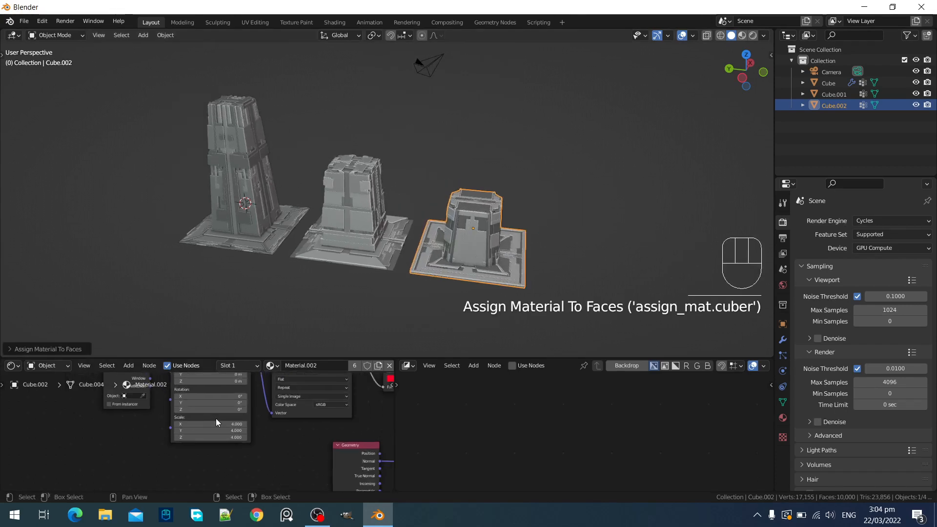
{"action": "middle_click_drag", "start_coordinate": [284, 431], "coordinate": [213, 406]}
{"action": "key", "text": "ctrl+b"}
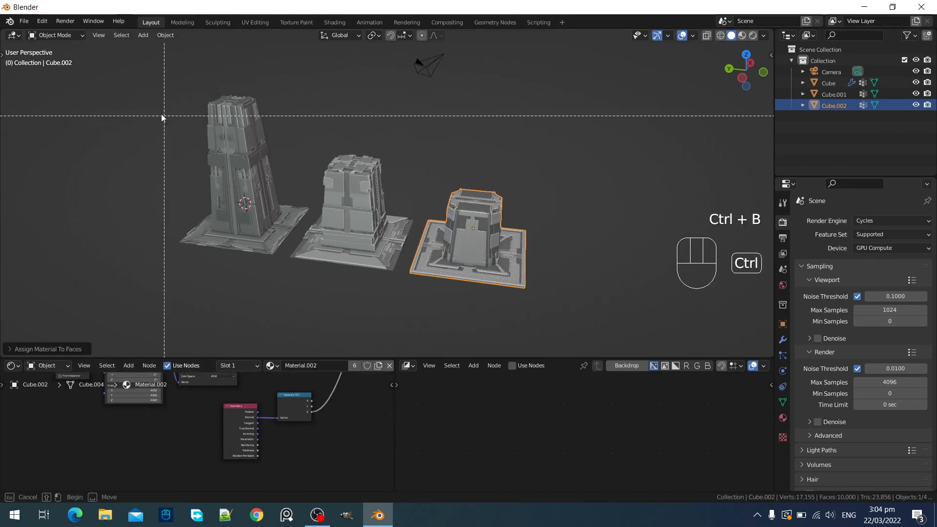
{"action": "mouse_move", "coordinate": [104, 67]}
{"action": "left_mouse_down"}
{"action": "mouse_move", "coordinate": [736, 316]}
{"action": "mouse_move", "coordinate": [666, 323]}
{"action": "left_mouse_up"}
{"action": "key", "text": "z"}
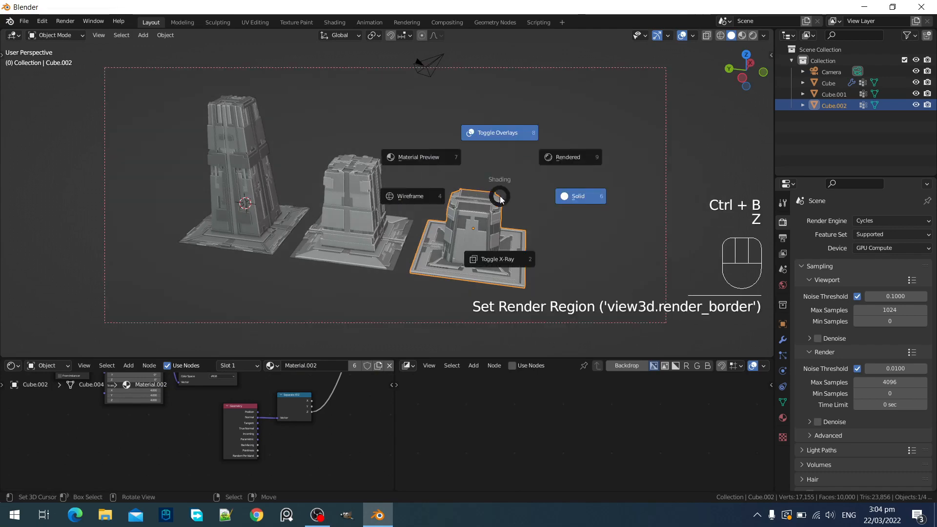
{"action": "left_click", "coordinate": [565, 162]}
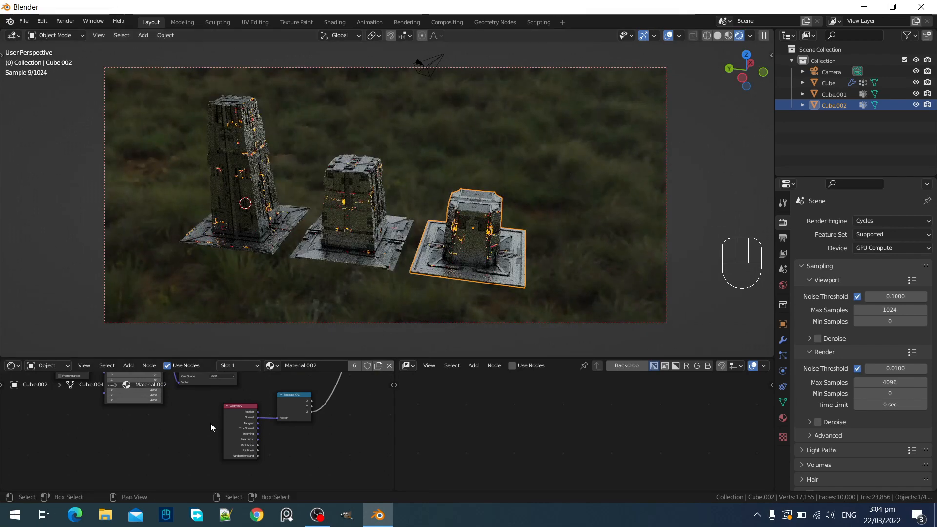
{"action": "middle_click_drag", "start_coordinate": [334, 325], "coordinate": [532, 247]}
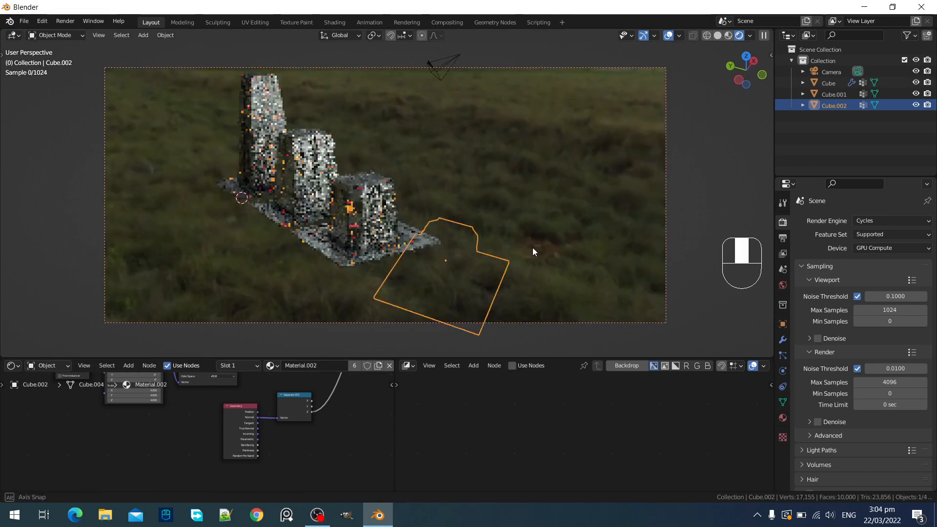
Return the viewport to solid shading and clear the render region
{"action": "key", "text": "shift+z"}
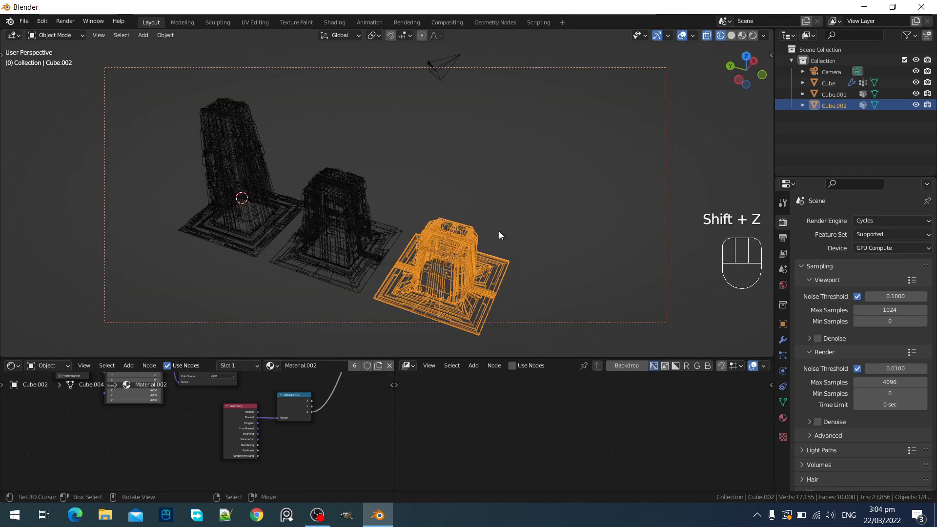
{"action": "key", "text": "z"}
{"action": "left_click", "coordinate": [544, 233]}
{"action": "mouse_move", "coordinate": [543, 234]}
{"action": "middle_mouse_down"}
{"action": "mouse_move", "coordinate": [480, 295]}
{"action": "mouse_move", "coordinate": [467, 269]}
{"action": "middle_mouse_up"}
{"action": "key", "text": "alt+b"}
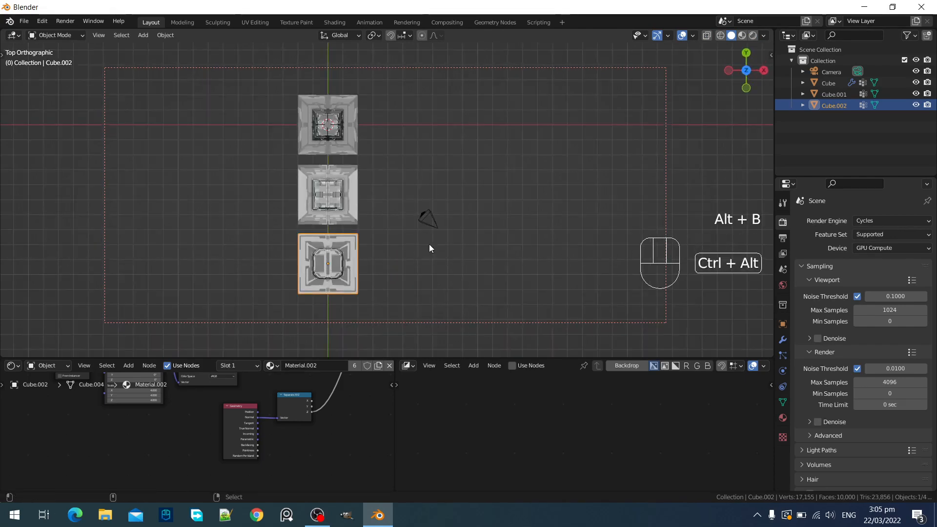
{"action": "key", "text": "ctrl+alt+b"}
Move the shortest tower along the Y axis until its base meets the middle tower's base
{"action": "middle_click_drag", "start_coordinate": [429, 244], "coordinate": [443, 216]}
{"action": "right_click", "coordinate": [432, 288]}
{"action": "scroll", "coordinate": [443, 215], "scroll_direction": "up", "scroll_amount": 1}
{"action": "key", "text": "g"}
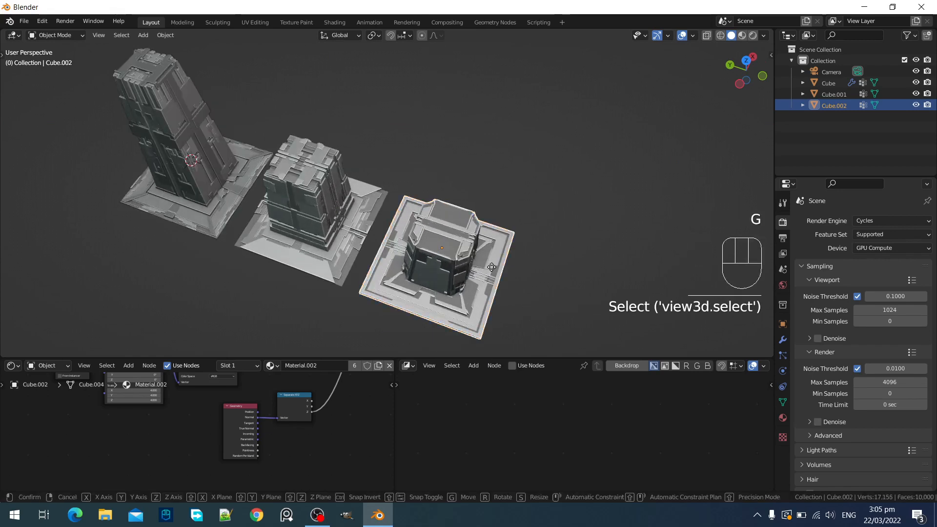
{"action": "key", "text": "y"}
{"action": "left_click", "coordinate": [476, 260]}
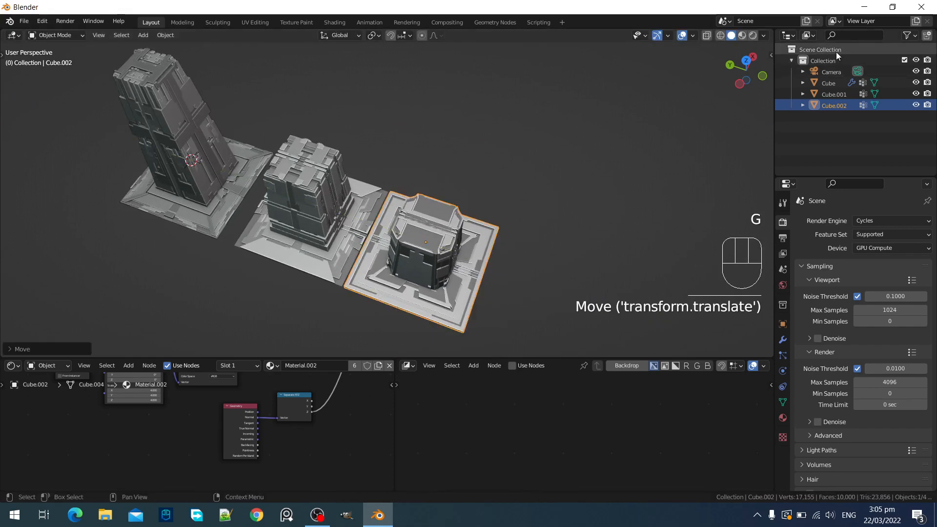
Move the tallest tower along the Y axis until its base meets the middle tower's base
{"action": "right_click", "coordinate": [233, 180]}
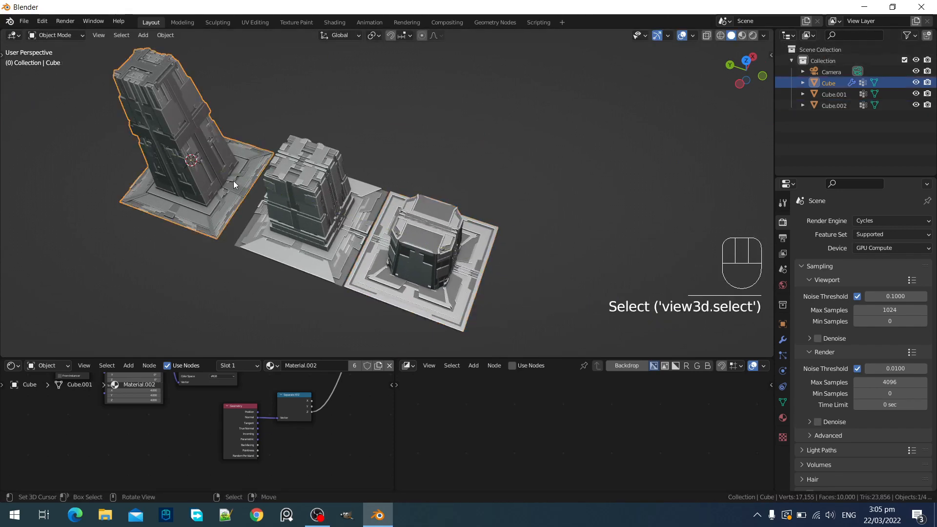
{"action": "middle_click_drag", "start_coordinate": [233, 180], "coordinate": [302, 190]}
{"action": "key", "text": "g"}
{"action": "key", "text": "y"}
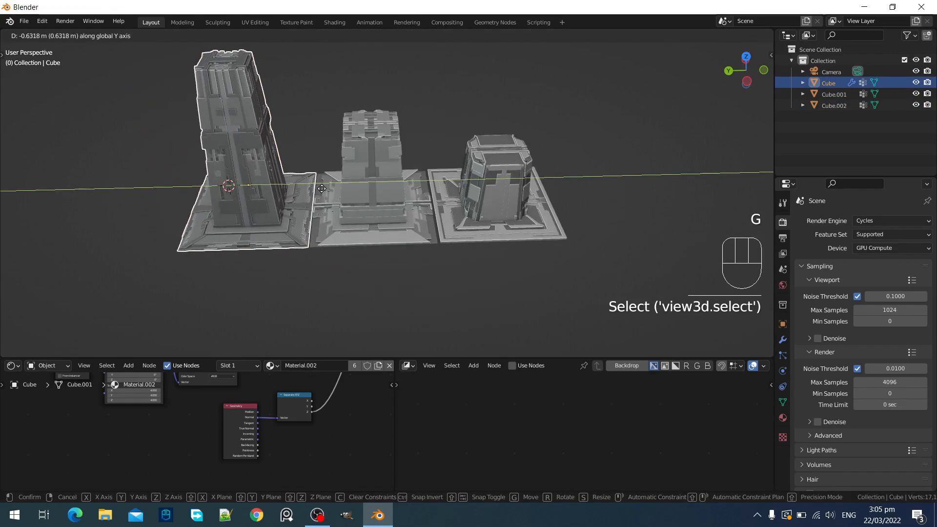
{"action": "left_click", "coordinate": [371, 182]}
From the top view, duplicate the middle tower and place the copy beside the tallest tower, starting a second column on the +X side
{"action": "middle_click_drag", "start_coordinate": [371, 181], "coordinate": [330, 265]}
{"action": "left_click", "coordinate": [364, 186]}
{"action": "key", "text": "shift+d"}
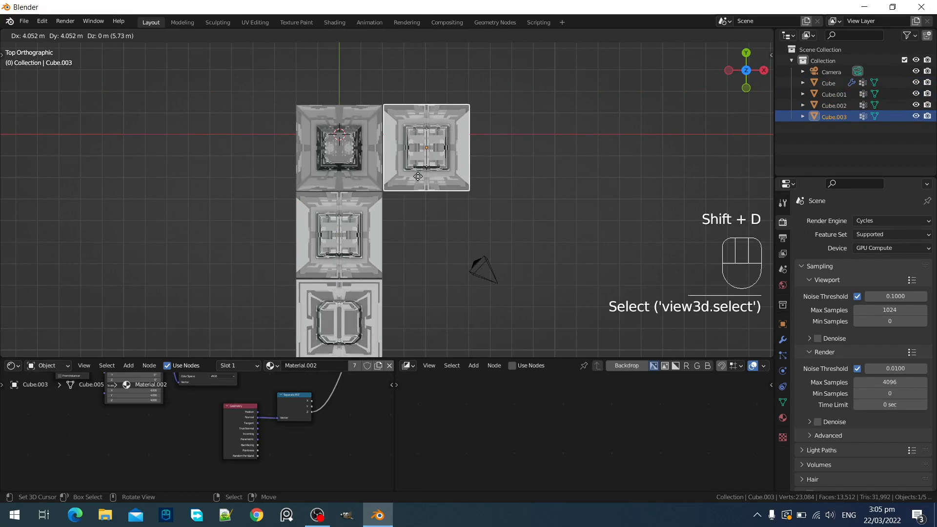
{"action": "left_click", "coordinate": [399, 211]}
Duplicate the shortest tower and place the copy in the second column, beside the original middle tower
{"action": "left_click", "coordinate": [356, 235]}
{"action": "scroll", "coordinate": [380, 242], "scroll_direction": "down", "scroll_amount": 2}
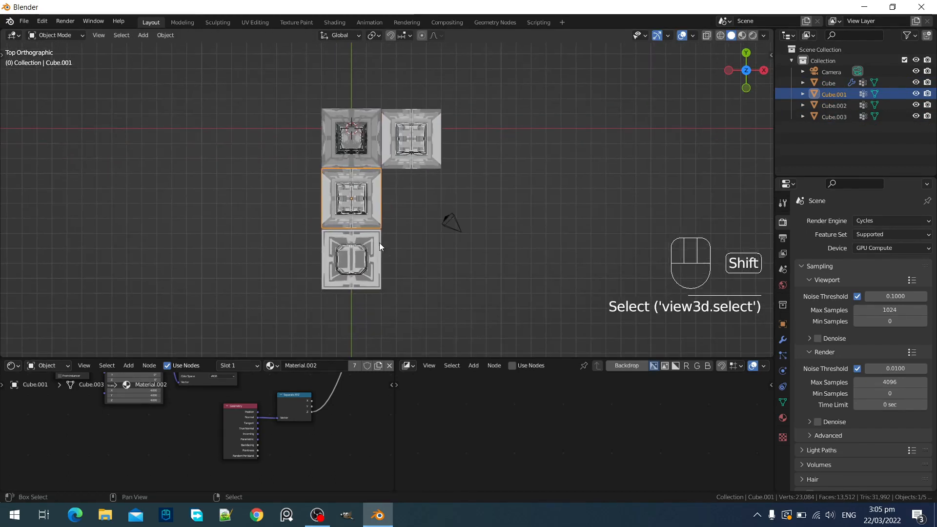
{"action": "left_click", "coordinate": [359, 260]}
{"action": "key", "text": "shift+d"}
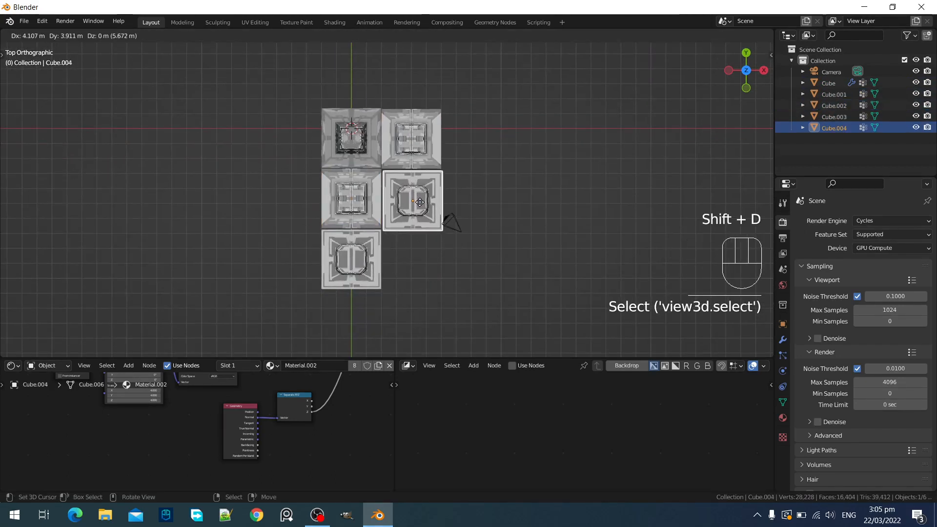
{"action": "left_click", "coordinate": [419, 200]}
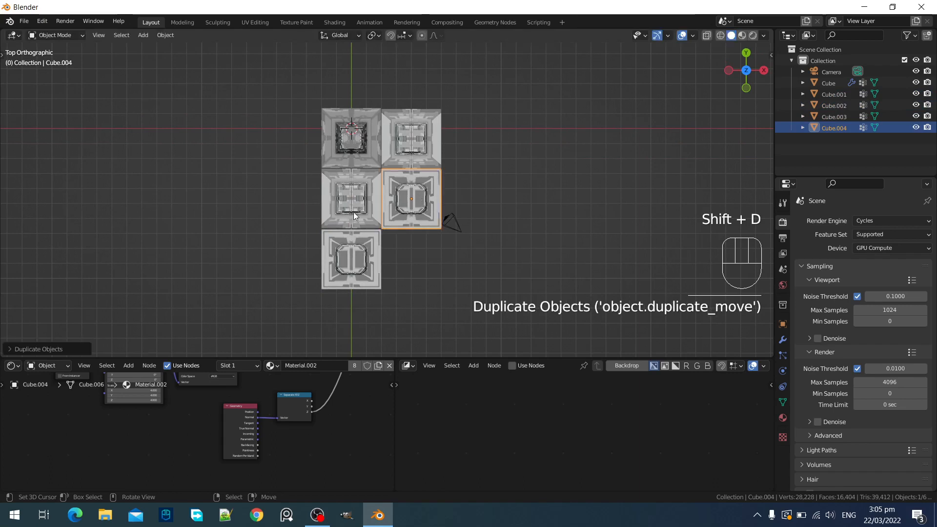
Duplicate the tallest tower and place the copy in the second column, beside the original shortest tower
{"action": "left_click", "coordinate": [343, 126]}
{"action": "key", "text": "shift+d"}
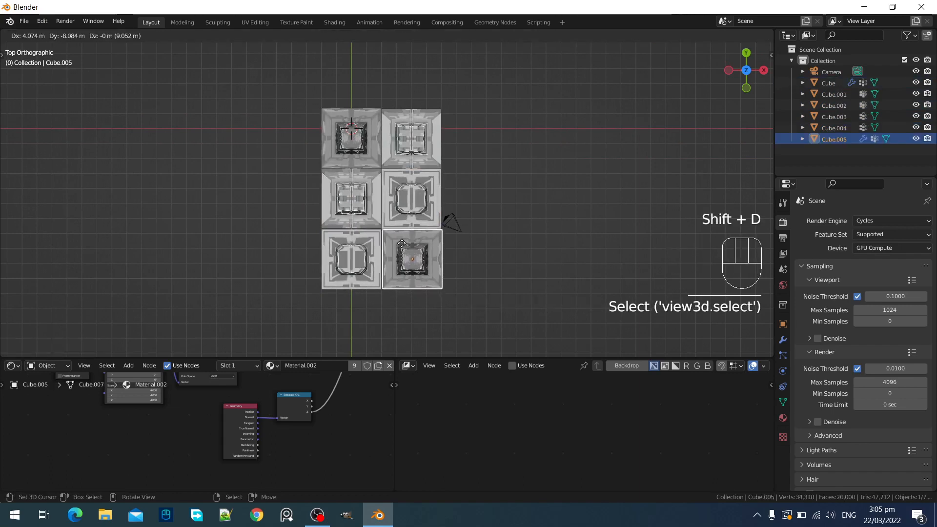
{"action": "left_click", "coordinate": [410, 253]}
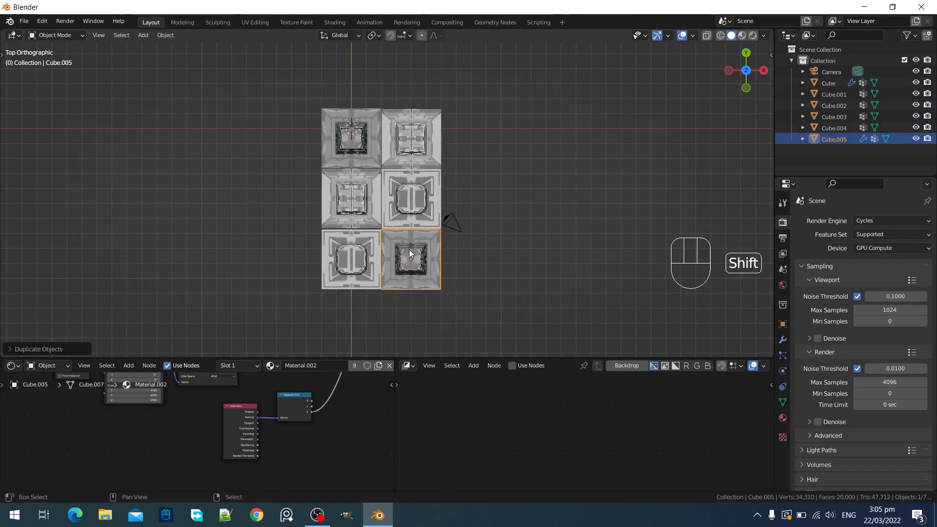
Duplicate the original shortest tower and place the copy in a third column, in the middle row
{"action": "left_click", "coordinate": [441, 220]}
{"action": "key", "text": "shift+d"}
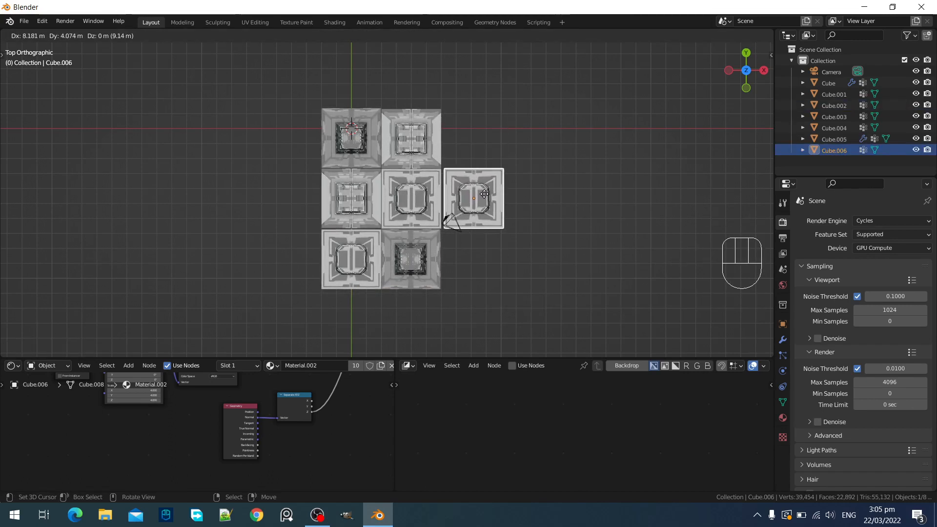
{"action": "key", "text": "shift"}
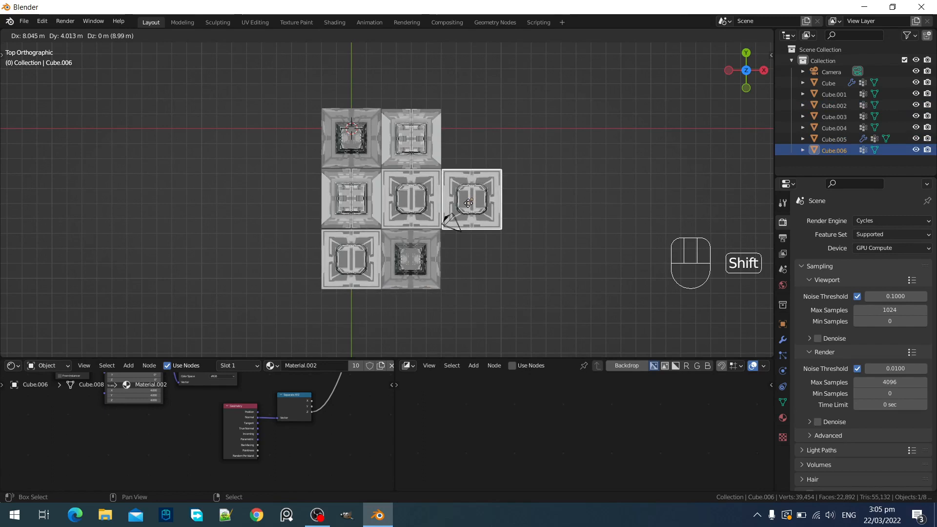
{"action": "left_click", "coordinate": [468, 203]}
Duplicate the original middle tower and place the copy in the third column, in the tallest tower's row
{"action": "left_click", "coordinate": [363, 199]}
{"action": "key", "text": "shift+d"}
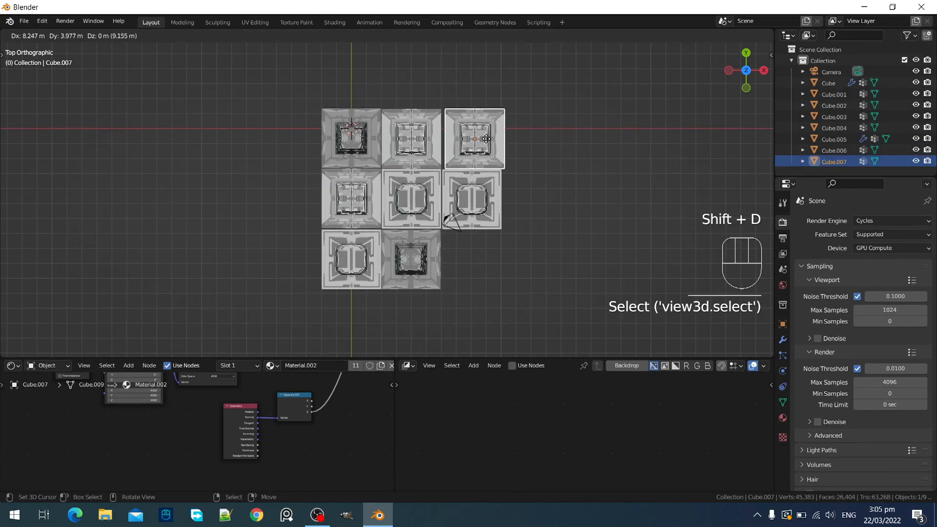
{"action": "key", "text": "shift"}
{"action": "left_click", "coordinate": [481, 139]}
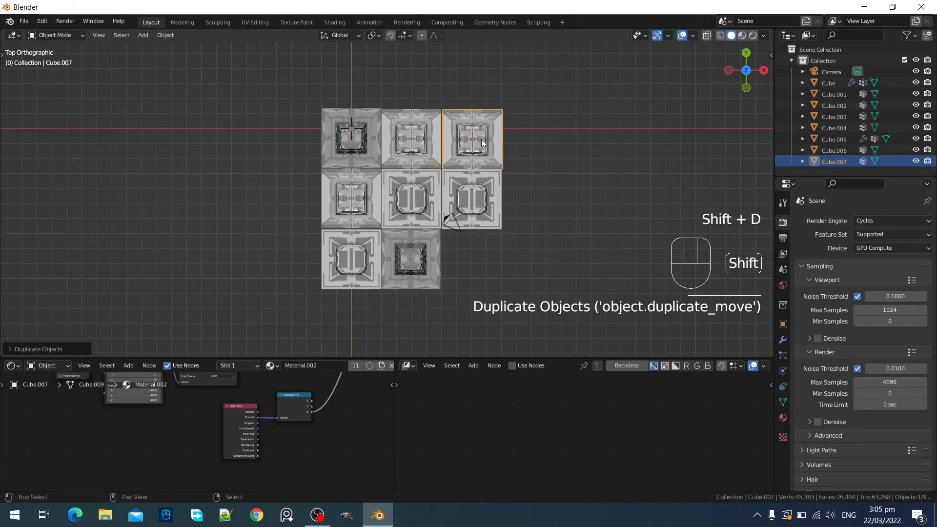
Duplicate the original tallest tower and place the copy in the last open spot of the three-by-three grid
{"action": "left_click", "coordinate": [361, 149]}
{"action": "key", "text": "shift+d"}
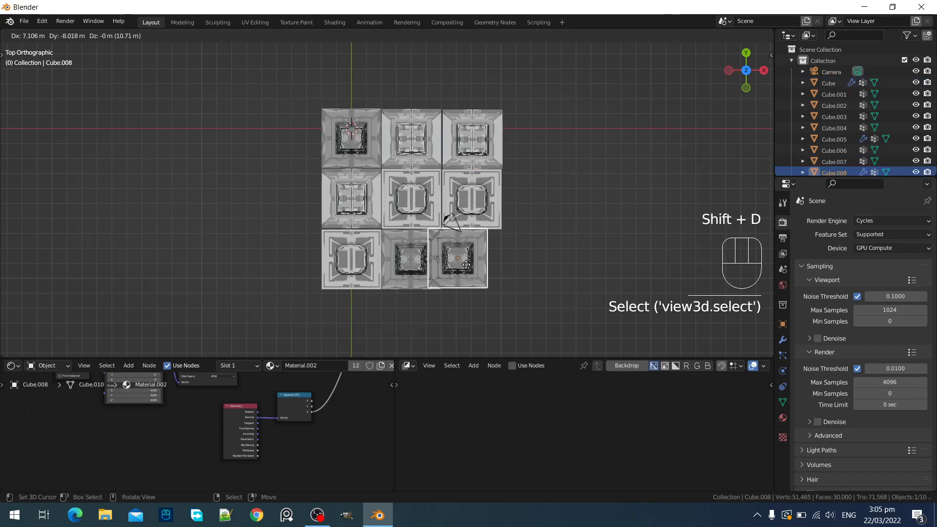
{"action": "left_click", "coordinate": [482, 265]}
Hide the overlays, set a render region around the nine towers, and review them from several angles in rendered shading
{"action": "middle_click_drag", "start_coordinate": [481, 265], "coordinate": [488, 193]}
{"action": "key", "text": "shift+alt+z"}
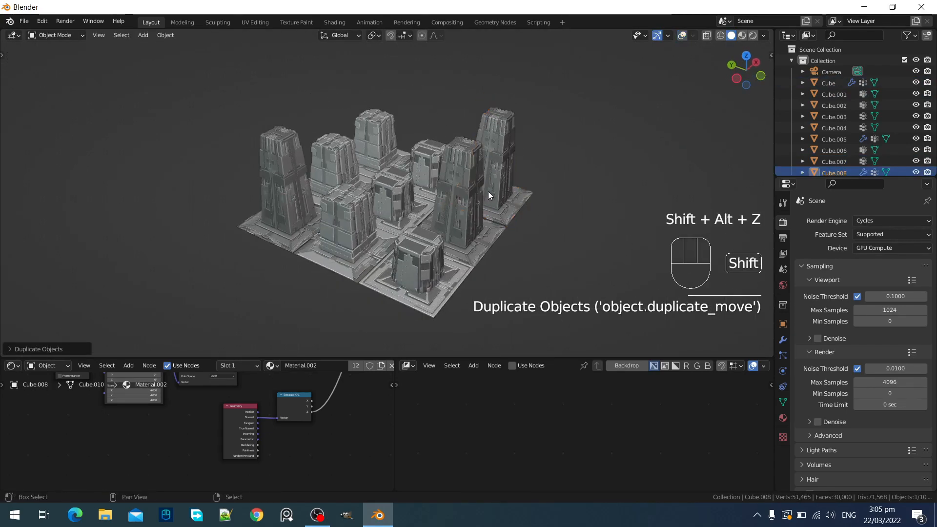
{"action": "key", "text": "ctrl+b"}
{"action": "mouse_move", "coordinate": [194, 66]}
{"action": "left_mouse_down"}
{"action": "mouse_move", "coordinate": [658, 316]}
{"action": "mouse_move", "coordinate": [626, 342]}
{"action": "left_mouse_up"}
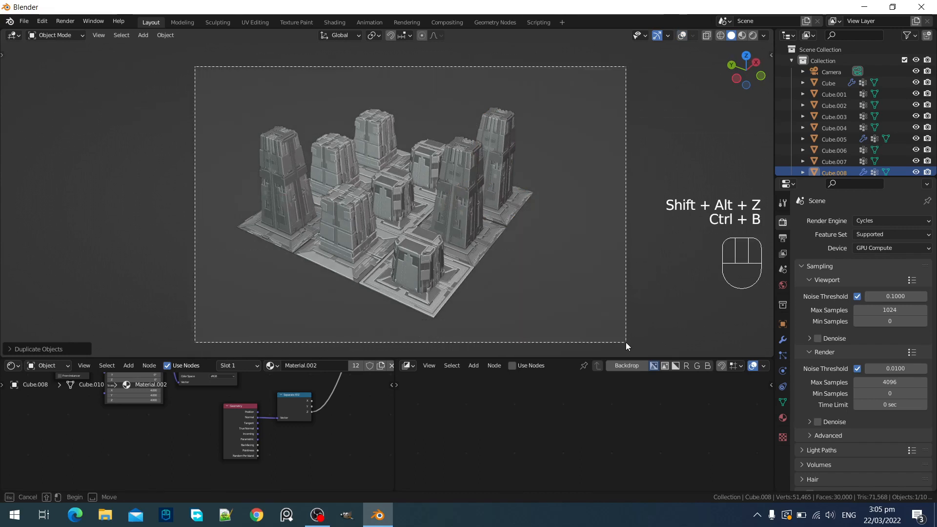
{"action": "key", "text": "z"}
{"action": "left_click", "coordinate": [645, 185]}
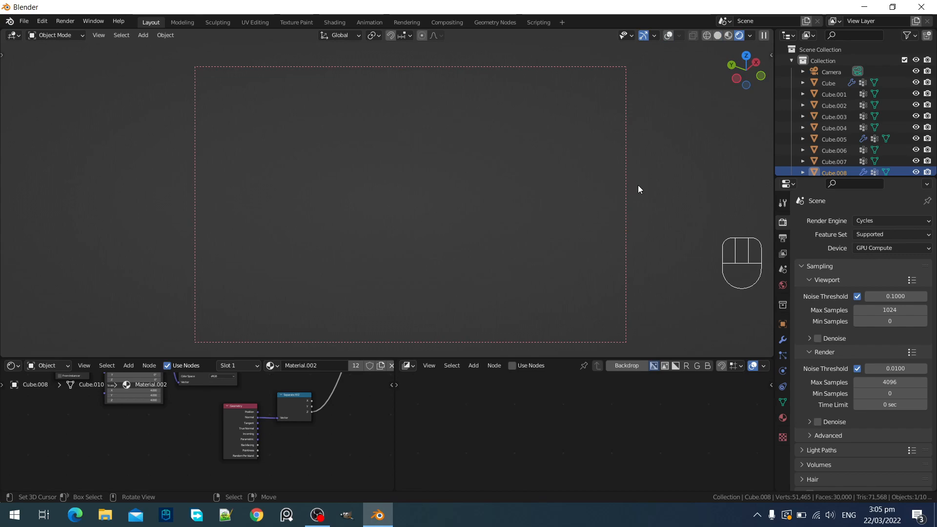
{"action": "mouse_move", "coordinate": [539, 236]}
{"action": "middle_mouse_down"}
{"action": "mouse_move", "coordinate": [531, 209]}
{"action": "mouse_move", "coordinate": [537, 241]}
{"action": "middle_mouse_up"}
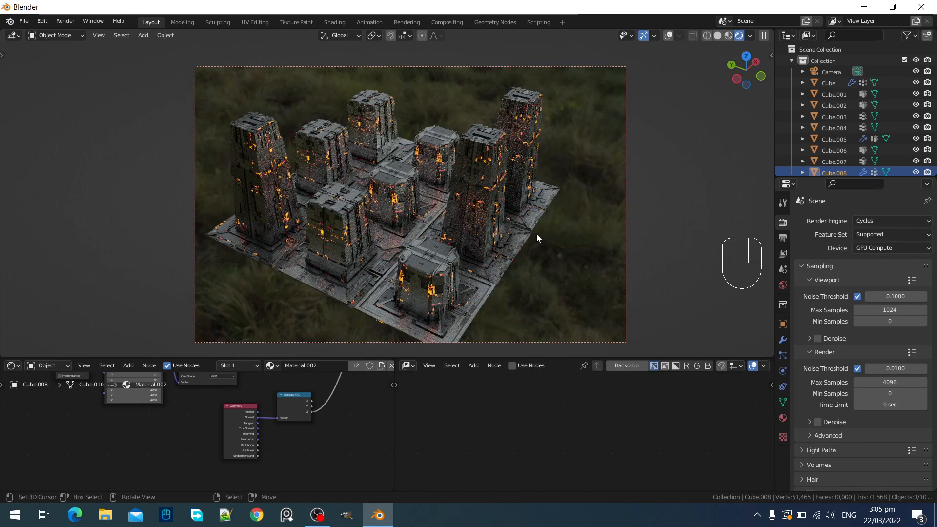
{"action": "middle_click_drag", "start_coordinate": [414, 268], "coordinate": [517, 240]}
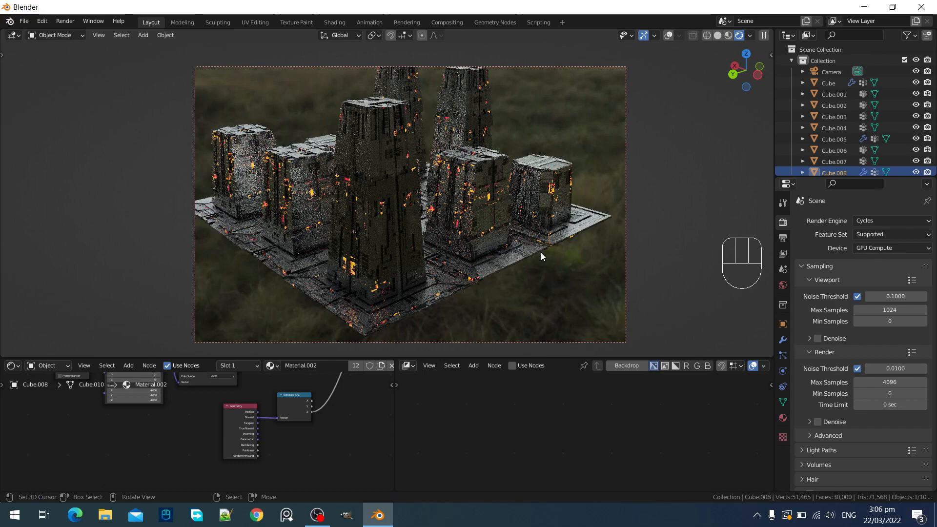
{"action": "middle_click_drag", "start_coordinate": [543, 253], "coordinate": [499, 231]}
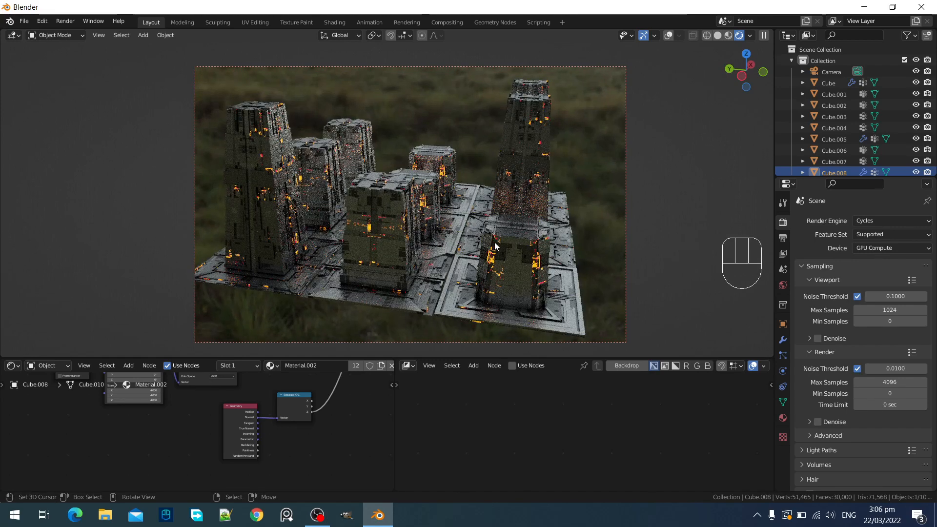
{"action": "middle_click_drag", "start_coordinate": [545, 278], "coordinate": [483, 282]}
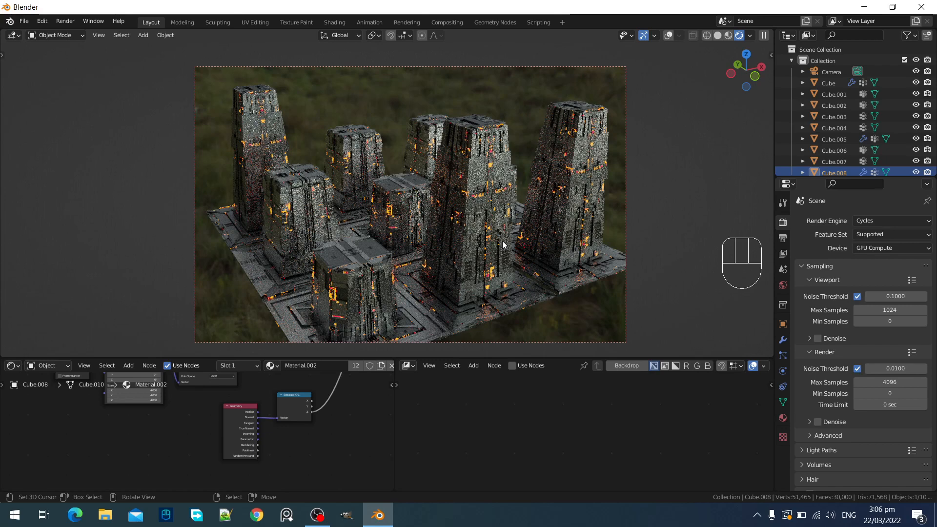
Set the Add value feeding the White Noise Texture to 2.6 in the tower material to reshuffle the glowing windows
{"action": "right_click", "coordinate": [465, 262]}
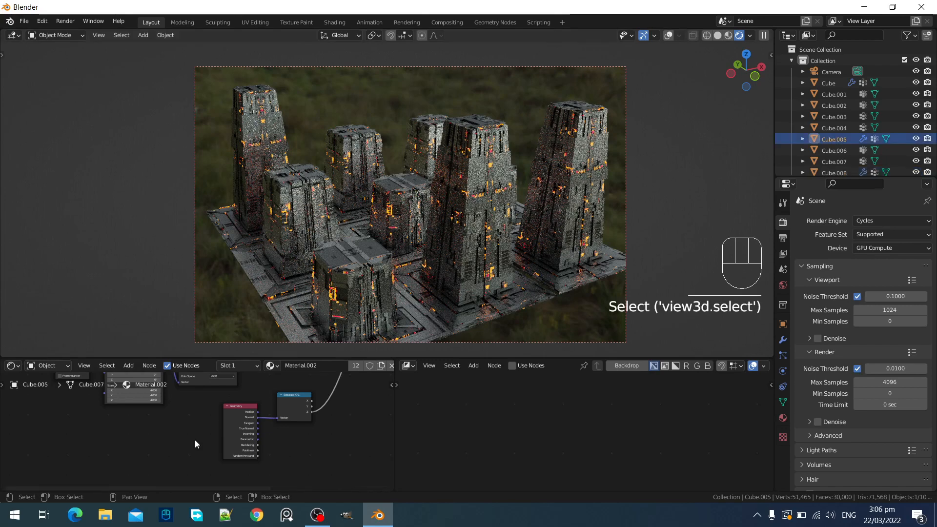
{"action": "scroll", "coordinate": [195, 440], "scroll_direction": "down", "scroll_amount": 7}
{"action": "middle_click_drag", "start_coordinate": [211, 390], "coordinate": [236, 460]}
{"action": "scroll", "coordinate": [236, 460], "scroll_direction": "up", "scroll_amount": 10}
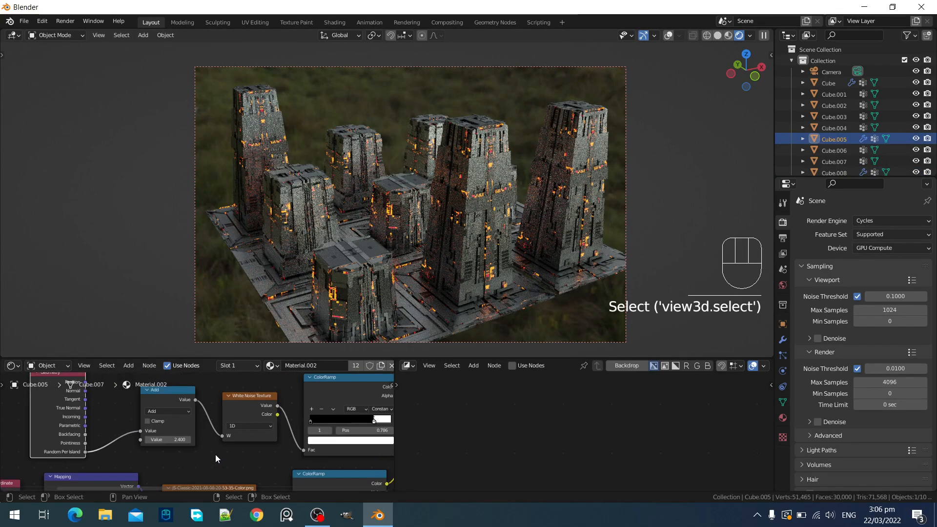
{"action": "scroll", "coordinate": [202, 437], "scroll_direction": "up", "scroll_amount": 2}
{"action": "scroll", "coordinate": [157, 441], "scroll_direction": "up", "scroll_amount": 1, "text": "ctrl"}
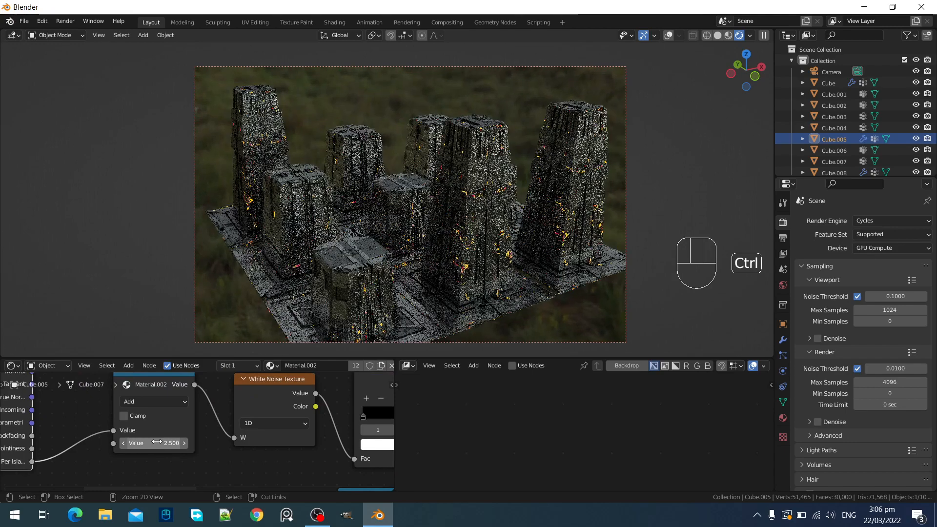
{"action": "scroll", "coordinate": [157, 441], "scroll_direction": "up", "scroll_amount": 1, "text": "ctrl"}
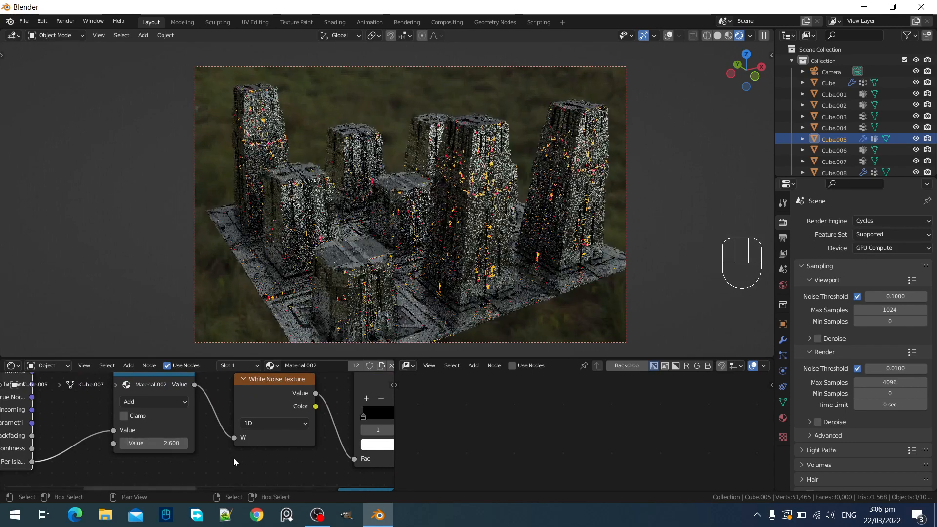
Try a mapping scale of 2 on X, Y and Z for the window texture in the tower material
{"action": "middle_click_drag", "start_coordinate": [98, 463], "coordinate": [259, 427]}
{"action": "scroll", "coordinate": [212, 452], "scroll_direction": "down", "scroll_amount": 7}
{"action": "scroll", "coordinate": [210, 471], "scroll_direction": "up", "scroll_amount": 2}
{"action": "scroll", "coordinate": [259, 428], "scroll_direction": "up", "scroll_amount": 1}
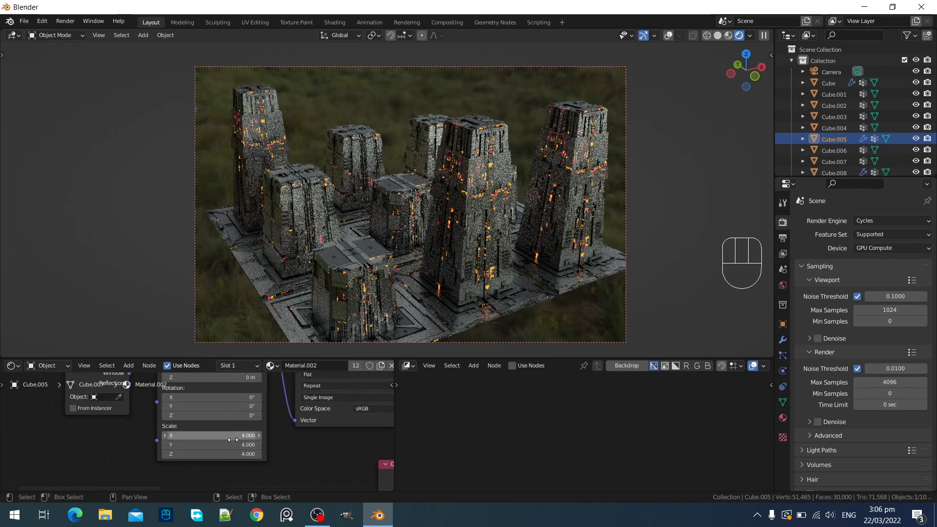
{"action": "left_click_drag", "start_coordinate": [235, 437], "coordinate": [236, 454]}
{"action": "type", "text": "2"}
{"action": "key", "text": "Return"}
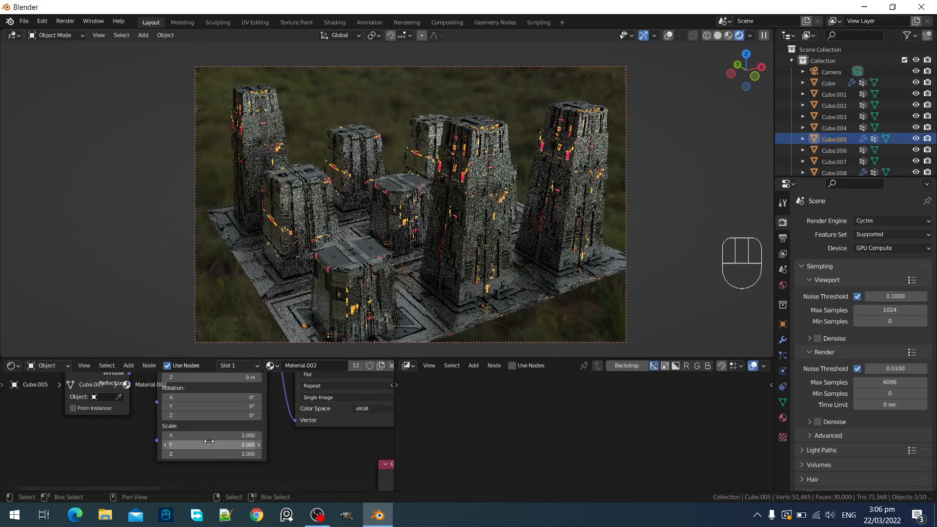
Try a mapping scale of 8 on all axes, check the towers from another angle, and return the scale to 4
{"action": "left_click_drag", "start_coordinate": [205, 436], "coordinate": [205, 454]}
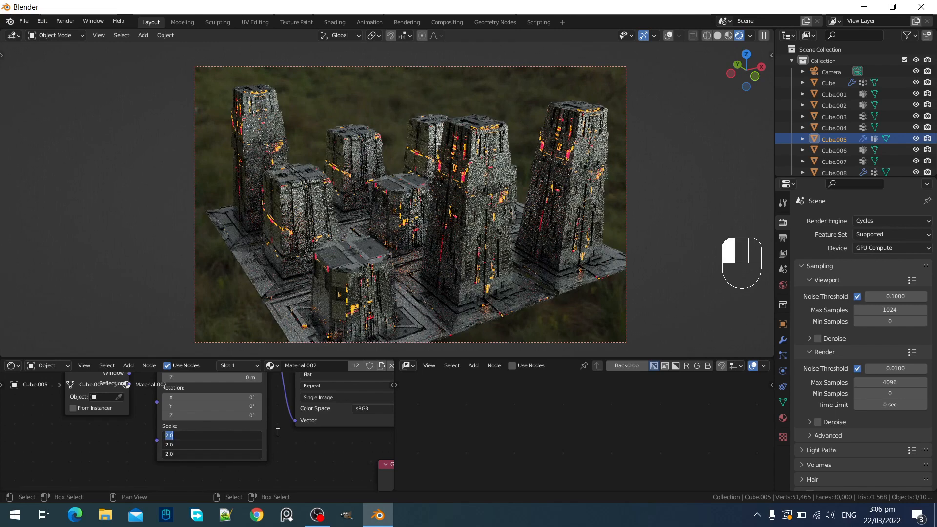
{"action": "type", "text": "8"}
{"action": "key", "text": "Return"}
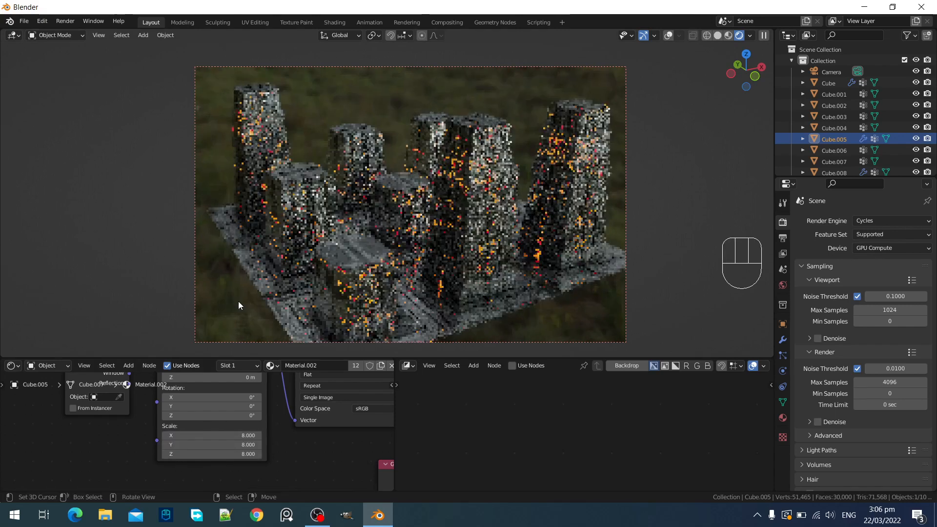
{"action": "middle_click_drag", "start_coordinate": [346, 216], "coordinate": [379, 223]}
{"action": "mouse_move", "coordinate": [451, 188]}
{"action": "middle_mouse_down", "text": "shift"}
{"action": "mouse_move", "coordinate": [429, 195]}
{"action": "mouse_move", "coordinate": [442, 200]}
{"action": "middle_mouse_up", "text": "shift"}
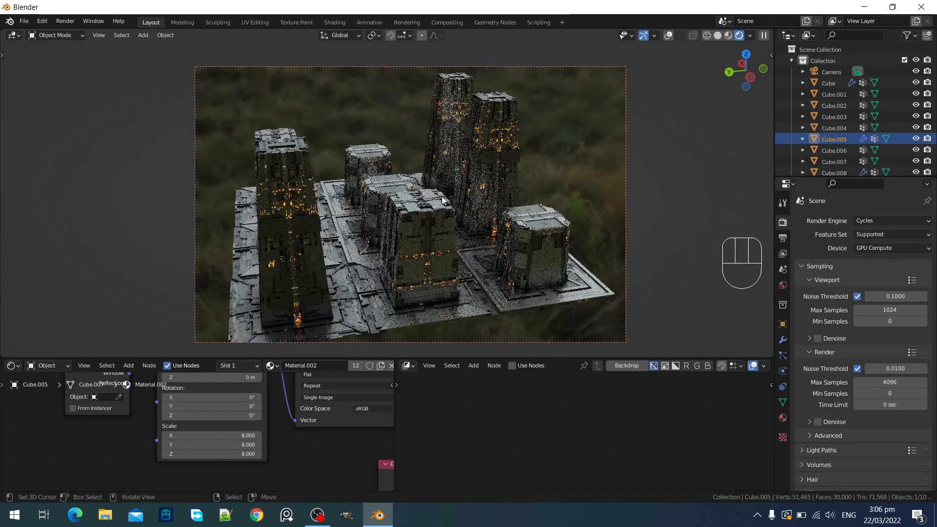
{"action": "left_click", "coordinate": [202, 436]}
{"action": "key", "text": "Return"}
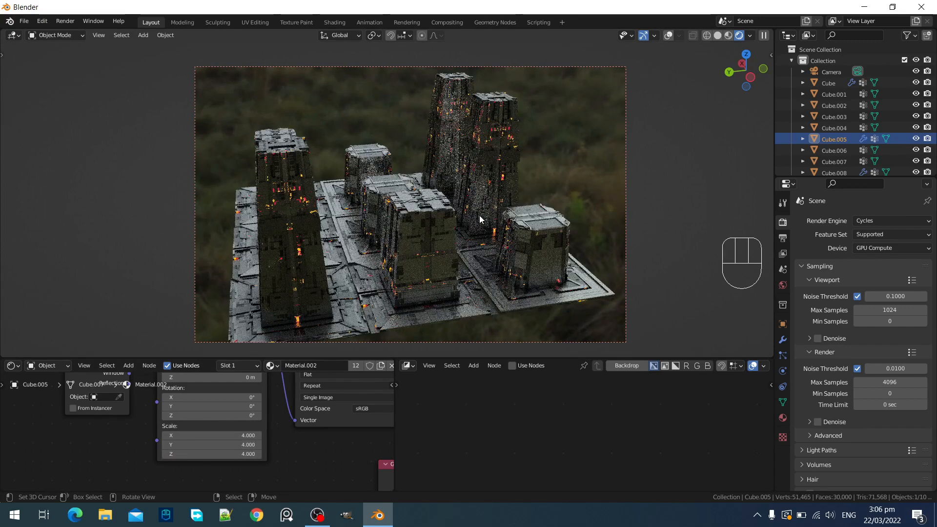
Set the Emission Strength of the tower material's Principled BSDF to 10
{"action": "scroll", "coordinate": [319, 425], "scroll_direction": "down", "scroll_amount": 10}
{"action": "middle_click_drag", "start_coordinate": [322, 428], "coordinate": [88, 459]}
{"action": "middle_click_drag", "start_coordinate": [344, 444], "coordinate": [287, 400]}
{"action": "scroll", "coordinate": [286, 400], "scroll_direction": "up", "scroll_amount": 4}
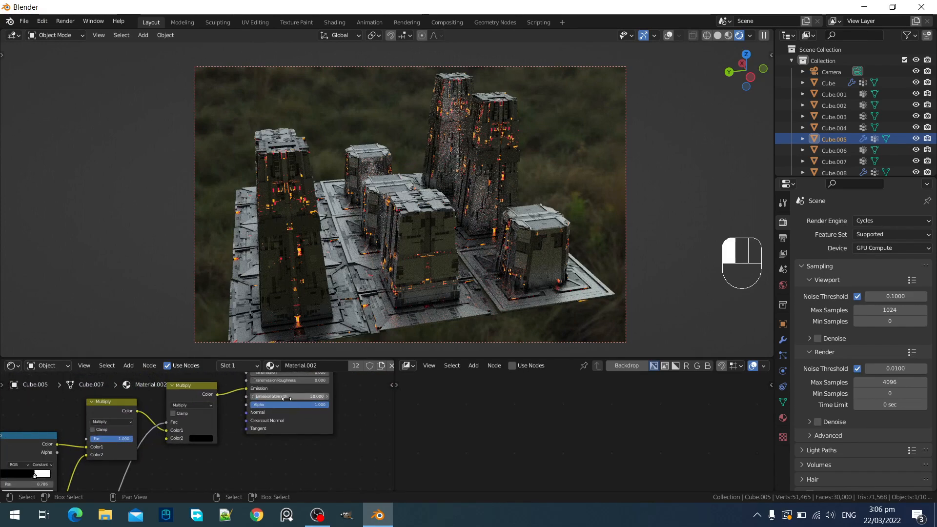
{"action": "left_click", "coordinate": [287, 399]}
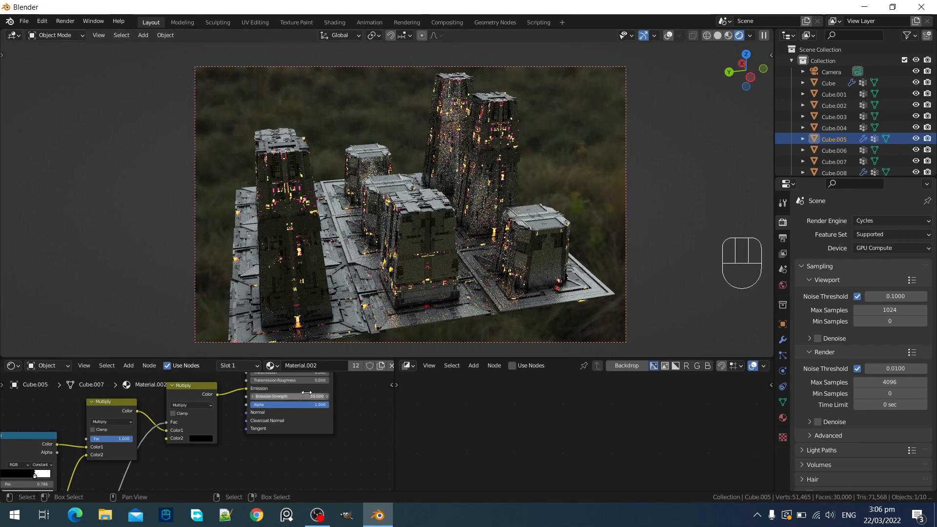
{"action": "left_click", "coordinate": [288, 397]}
{"action": "type", "text": "10"}
{"action": "key", "text": "Return"}
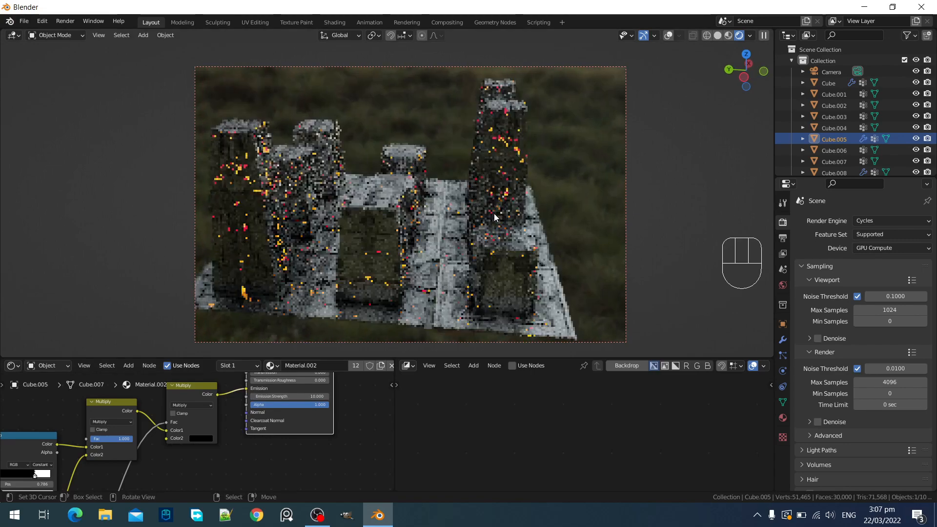
Try the abandoned greenhouse HDRI as the world lighting and review the towers in rendered shading
{"action": "key", "text": "z"}
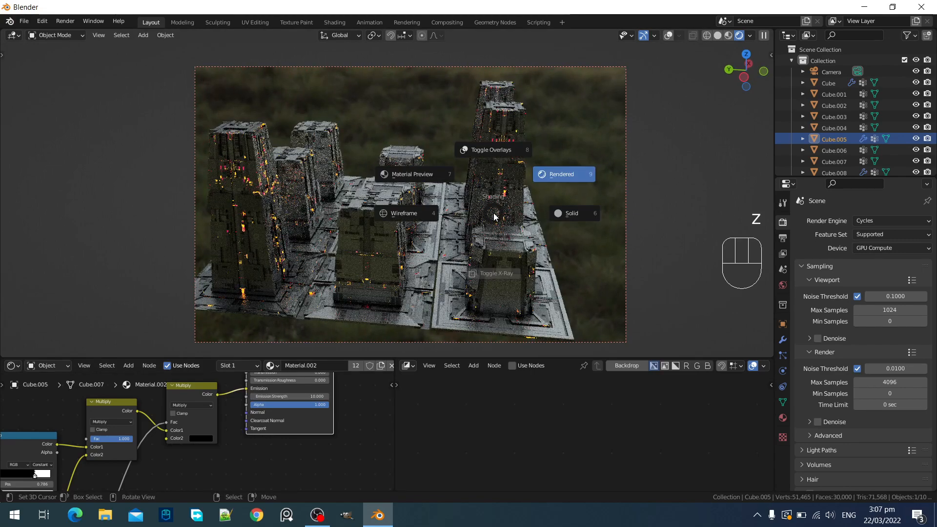
{"action": "left_click", "coordinate": [508, 209]}
{"action": "left_click", "coordinate": [784, 288]}
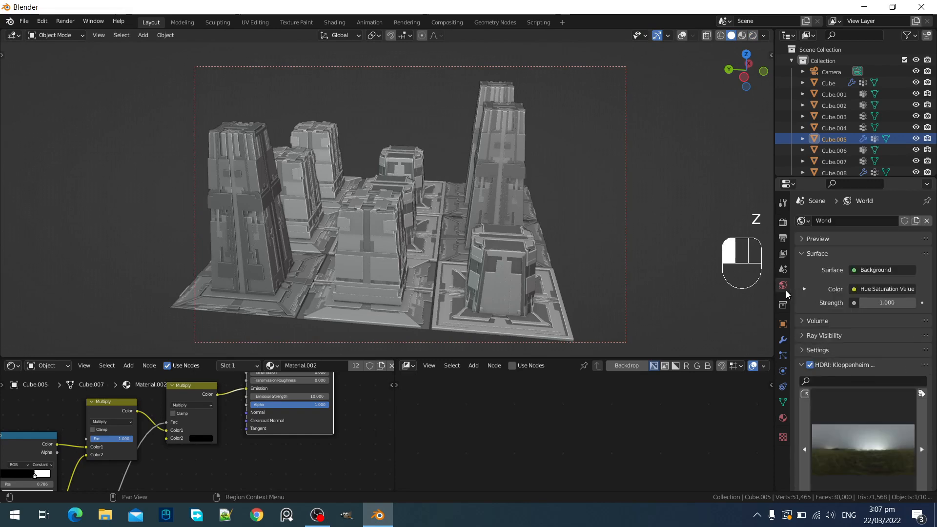
{"action": "left_click", "coordinate": [865, 420]}
{"action": "left_click", "coordinate": [511, 230]}
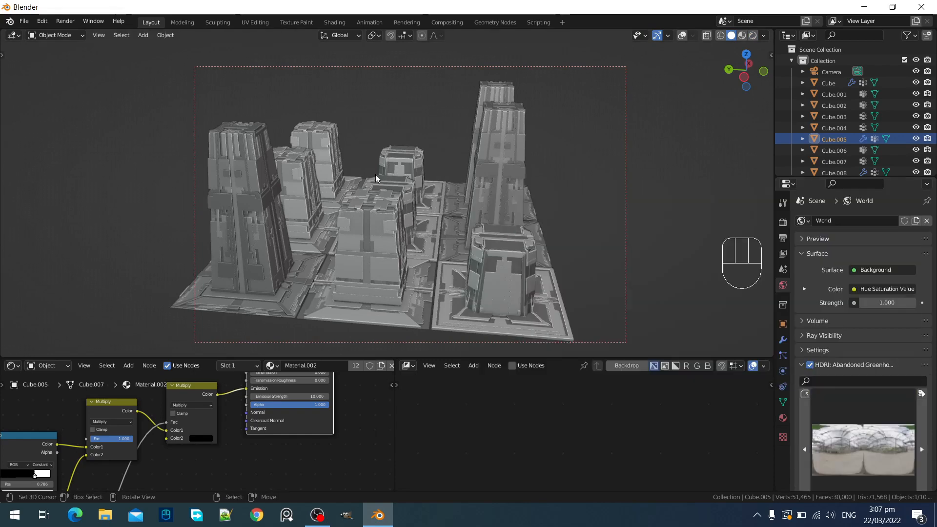
{"action": "key", "text": "z"}
{"action": "key", "text": "z"}
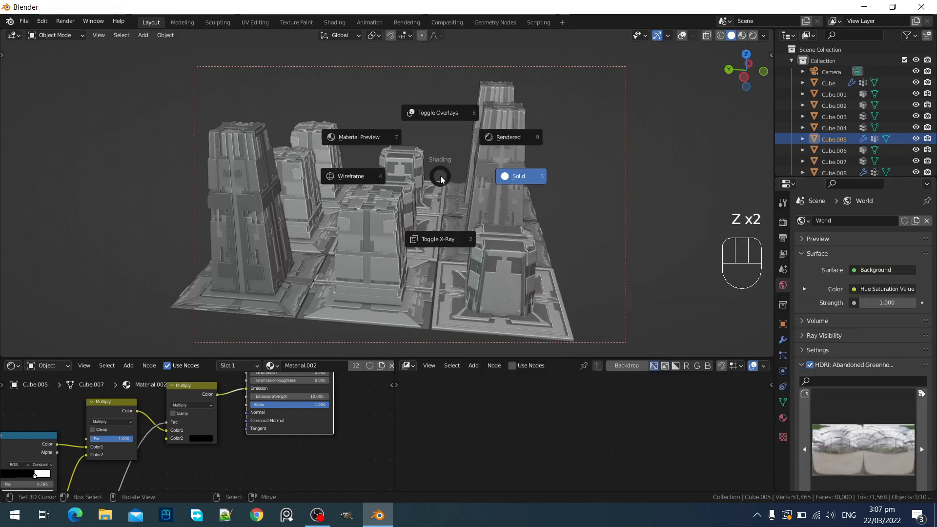
{"action": "left_click", "coordinate": [499, 136]}
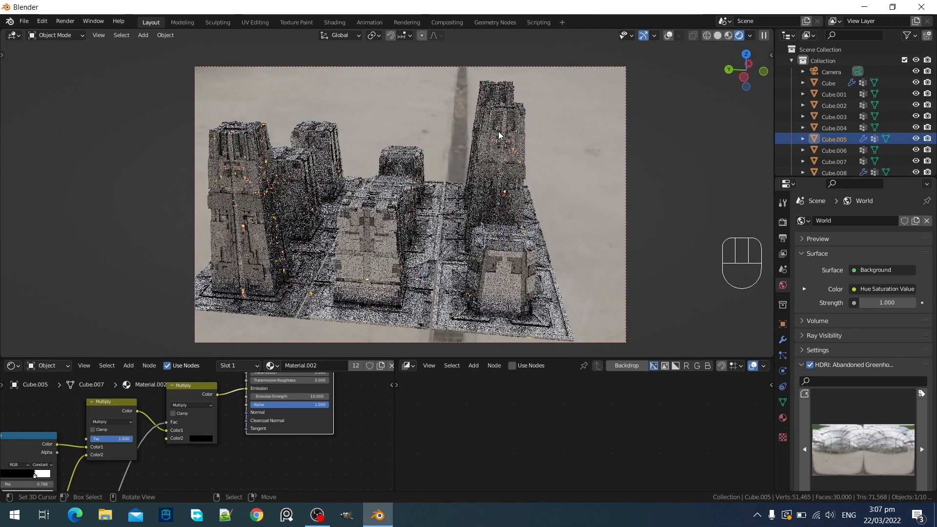
{"action": "middle_click_drag", "start_coordinate": [492, 194], "coordinate": [493, 205]}
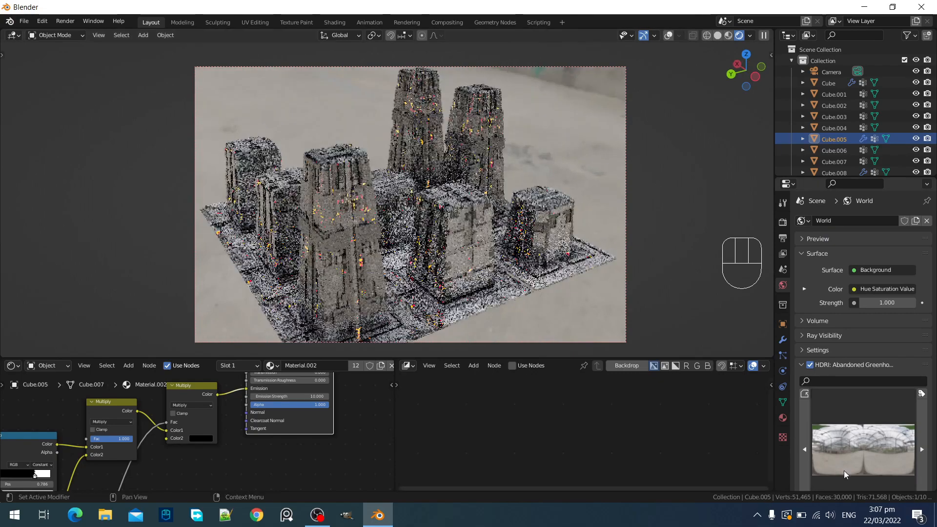
Try the moonless_golf HDRI as the world lighting and restore the kloppenheim_04 HDRI
{"action": "left_click", "coordinate": [872, 466]}
{"action": "left_click", "coordinate": [827, 223]}
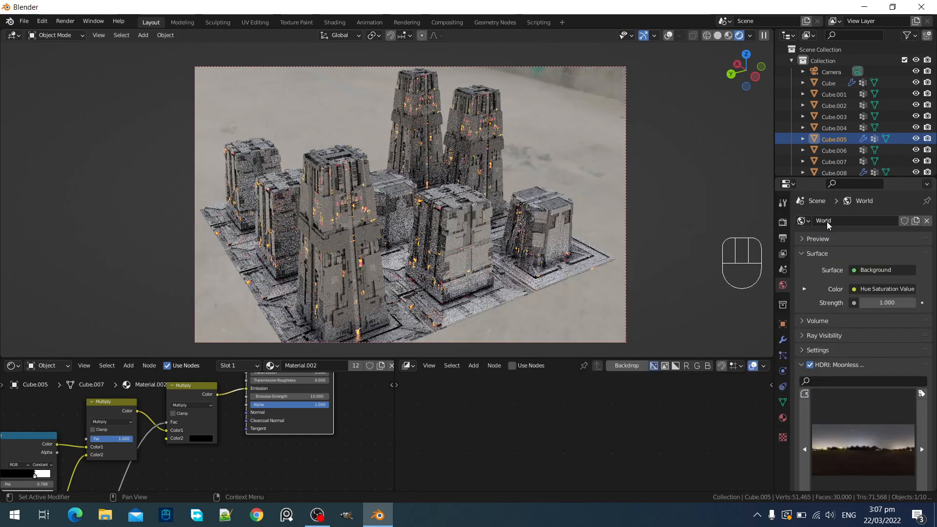
{"action": "left_click", "coordinate": [864, 448]}
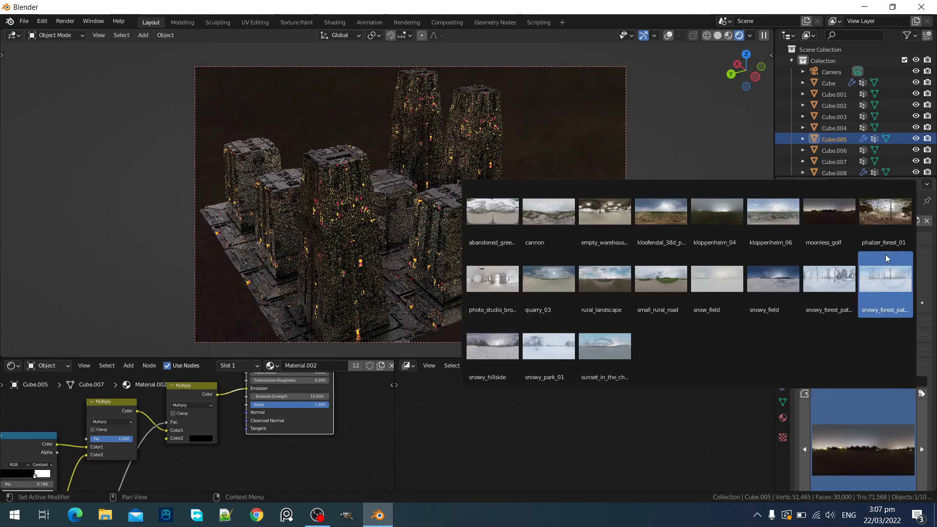
{"action": "left_click", "coordinate": [715, 230]}
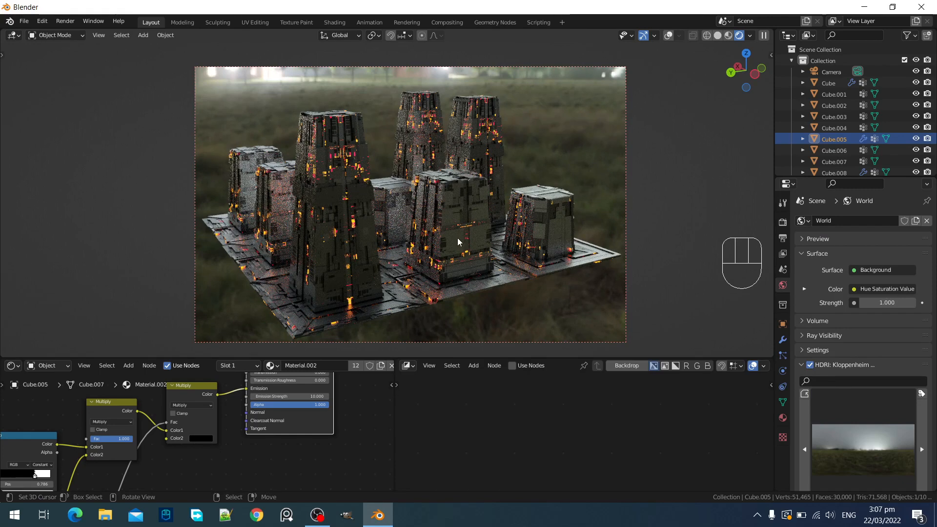
Switch to solid shading, select the front tall tower, and inspect the tower grid from above
{"action": "key", "text": "z"}
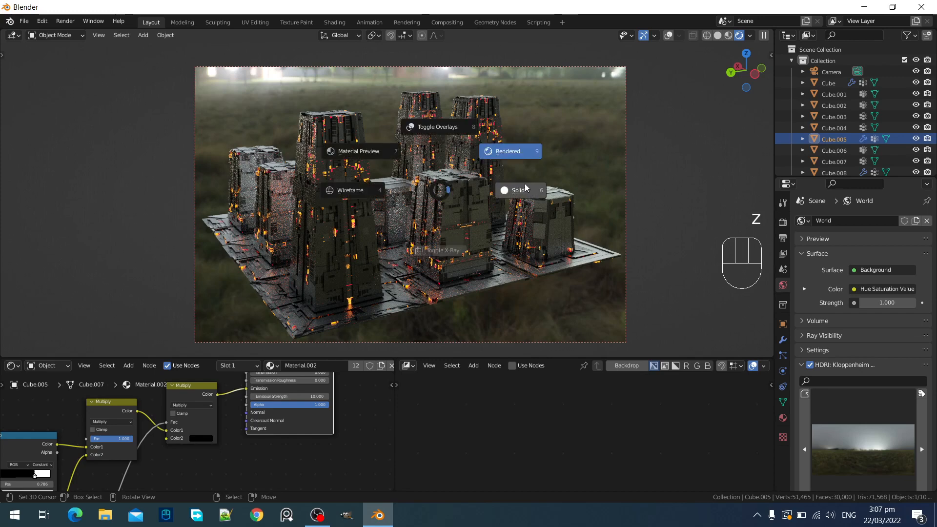
{"action": "left_click", "coordinate": [526, 188]}
{"action": "left_click", "coordinate": [365, 194]}
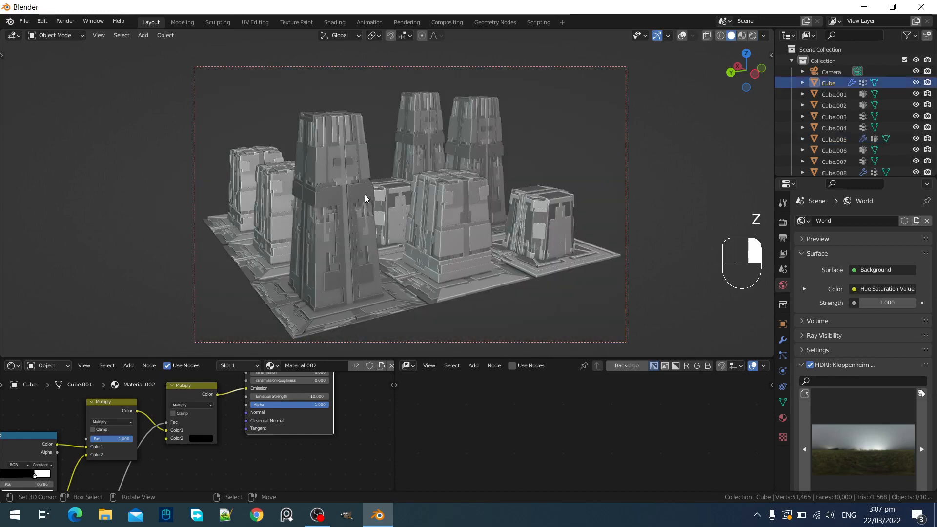
{"action": "key", "text": "Tab"}
{"action": "middle_click_drag", "start_coordinate": [414, 184], "coordinate": [401, 201]}
{"action": "key", "text": "Tab"}
{"action": "left_click", "coordinate": [312, 193]}
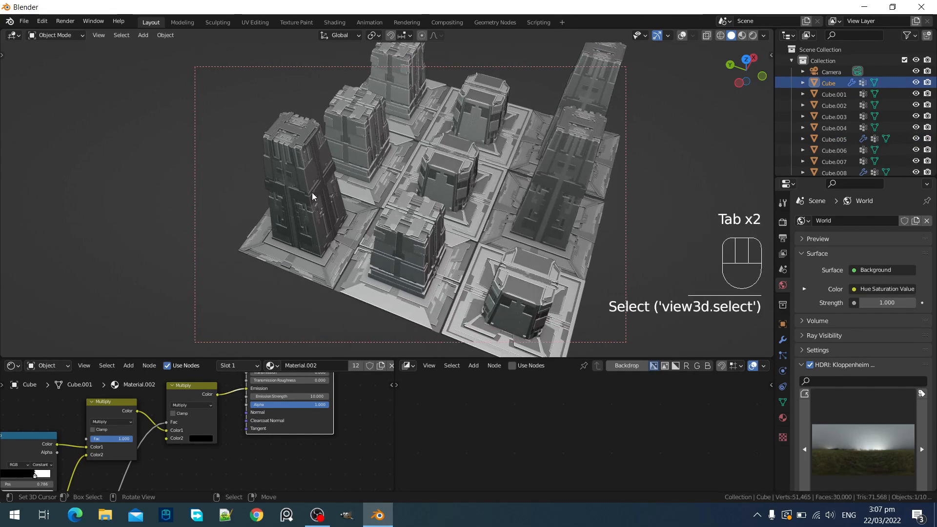
{"action": "key", "text": "g"}
{"action": "right_click", "coordinate": [340, 230]}
{"action": "key", "text": "shift+q"}
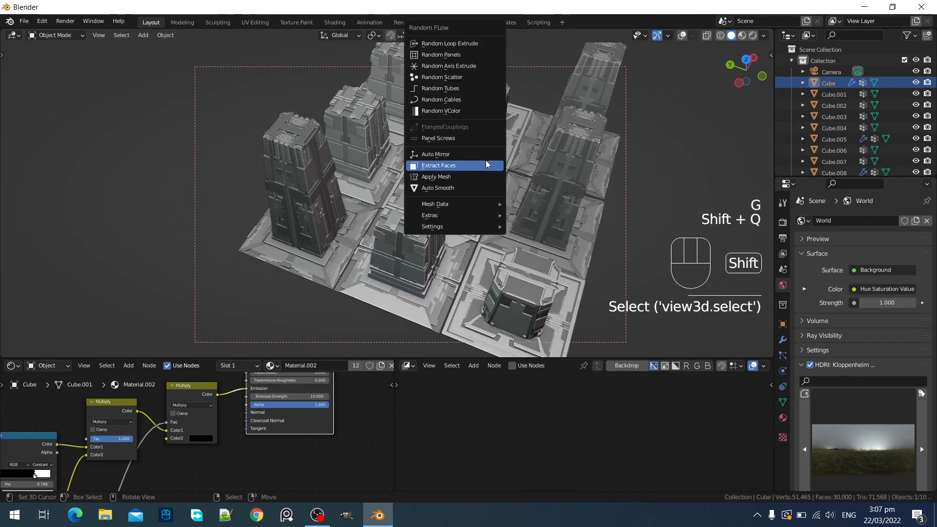
{"action": "left_click", "coordinate": [399, 266]}
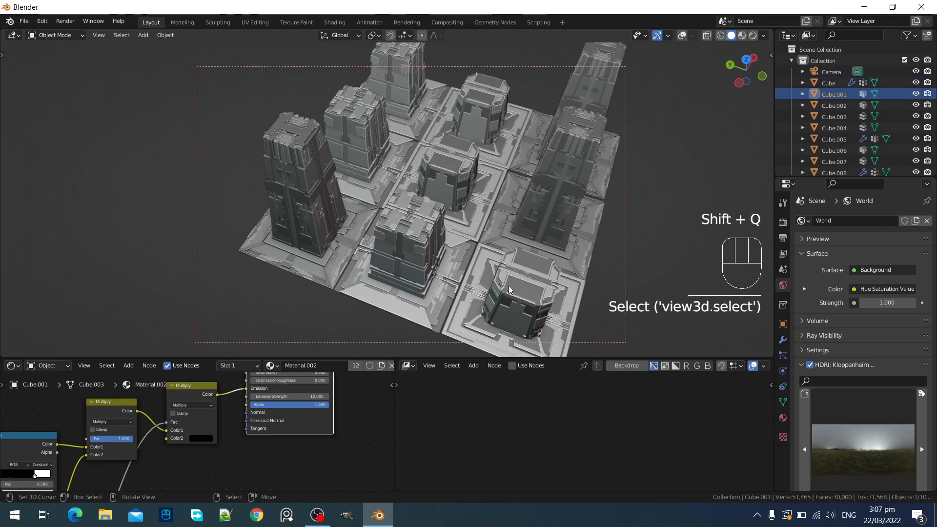
{"action": "middle_click_drag", "start_coordinate": [449, 285], "coordinate": [462, 227]}
{"action": "key", "text": "g"}
{"action": "right_click", "coordinate": [421, 260]}
{"action": "right_click", "coordinate": [500, 287]}
{"action": "key", "text": "g"}
{"action": "right_click", "coordinate": [502, 275]}
Maximize the node editor, examine the image texture, mapping and color ramp nodes of the tower material, and restore the layout
{"action": "scroll", "coordinate": [244, 420], "scroll_direction": "down", "scroll_amount": 6}
{"action": "middle_click_drag", "start_coordinate": [256, 419], "coordinate": [320, 451]}
{"action": "key", "text": "ctrl+space"}
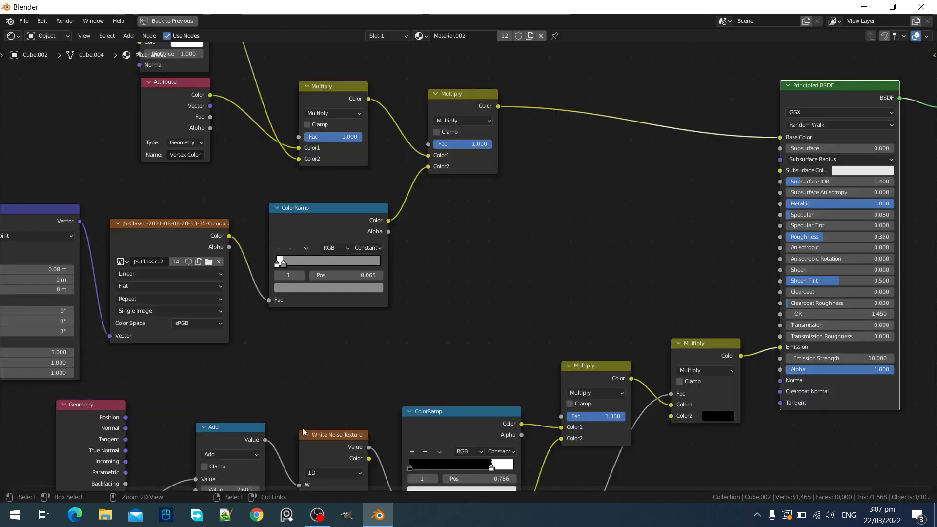
{"action": "scroll", "coordinate": [318, 259], "scroll_direction": "down", "scroll_amount": 5}
{"action": "middle_click_drag", "start_coordinate": [319, 259], "coordinate": [417, 285]}
{"action": "scroll", "coordinate": [409, 283], "scroll_direction": "up", "scroll_amount": 5}
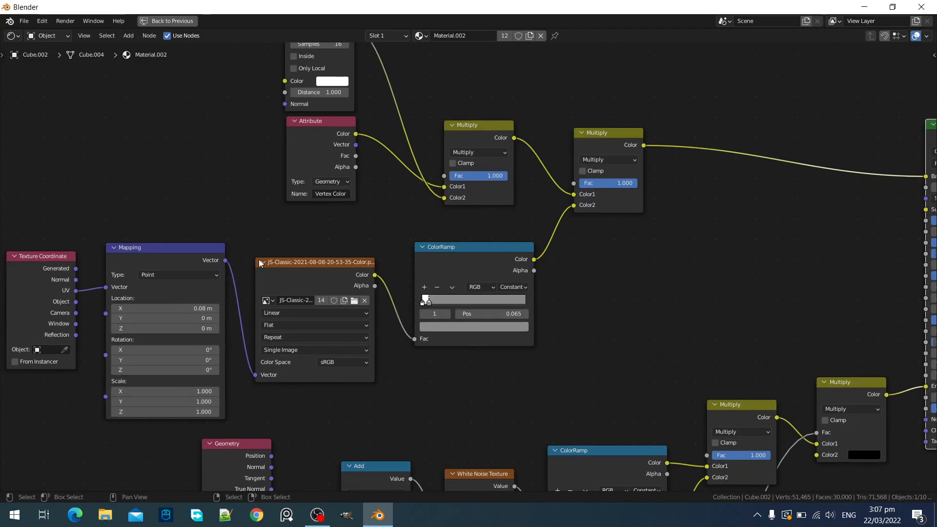
{"action": "key", "text": "ctrl+space"}
Switch to material preview shading and examine the panel texture on the towers up close
{"action": "key", "text": "z"}
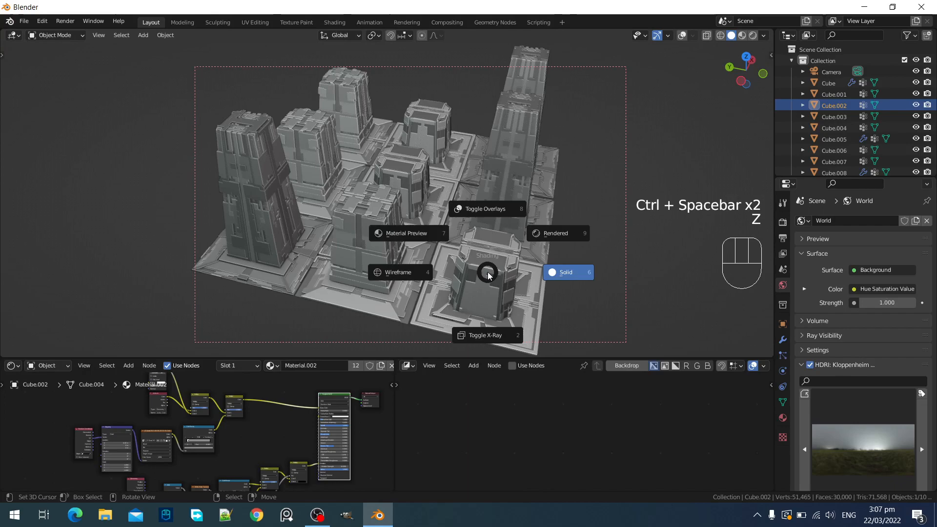
{"action": "left_click", "coordinate": [420, 236]}
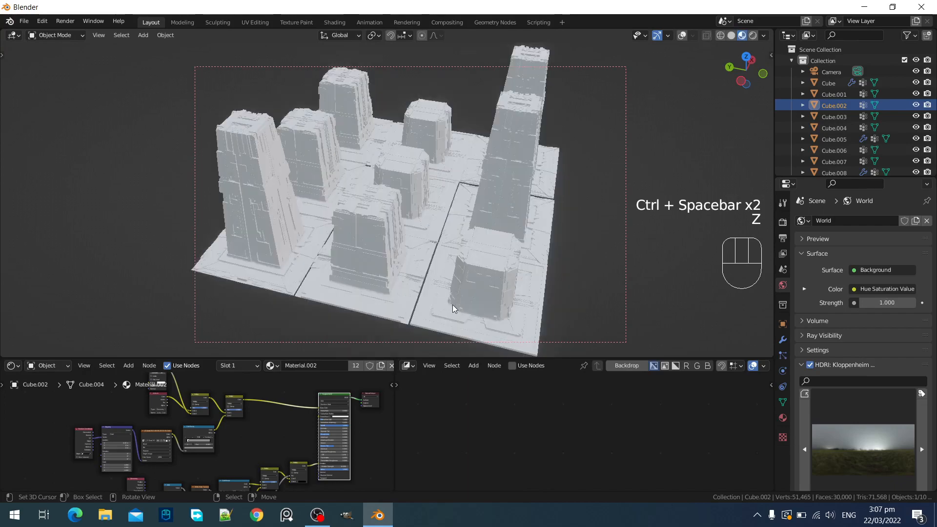
{"action": "scroll", "coordinate": [447, 241], "scroll_direction": "up", "scroll_amount": 5}
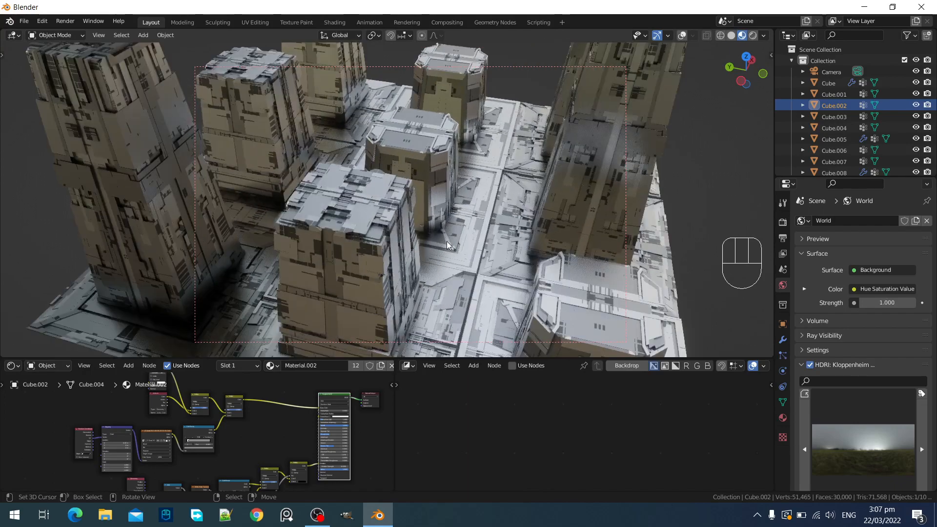
{"action": "middle_click_drag", "start_coordinate": [447, 241], "coordinate": [435, 203]}
{"action": "scroll", "coordinate": [304, 203], "scroll_direction": "down", "scroll_amount": 4}
{"action": "scroll", "coordinate": [333, 195], "scroll_direction": "up", "scroll_amount": 3}
{"action": "middle_click_drag", "start_coordinate": [358, 183], "coordinate": [378, 234], "text": "shift"}
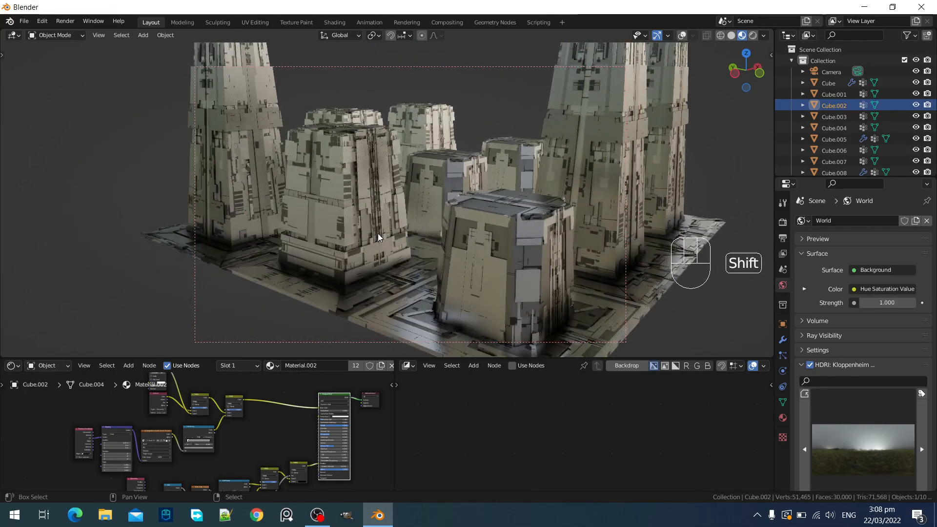
Move the panel texture's color ramp stop to position 0.056 and review the whole block in material preview
{"action": "scroll", "coordinate": [144, 468], "scroll_direction": "up", "scroll_amount": 5}
{"action": "scroll", "coordinate": [196, 437], "scroll_direction": "up", "scroll_amount": 2}
{"action": "mouse_move", "coordinate": [162, 464]}
{"action": "left_mouse_down"}
{"action": "mouse_move", "coordinate": [186, 461]}
{"action": "mouse_move", "coordinate": [175, 455]}
{"action": "mouse_move", "coordinate": [162, 458]}
{"action": "mouse_move", "coordinate": [268, 461]}
{"action": "mouse_move", "coordinate": [191, 470]}
{"action": "left_mouse_up"}
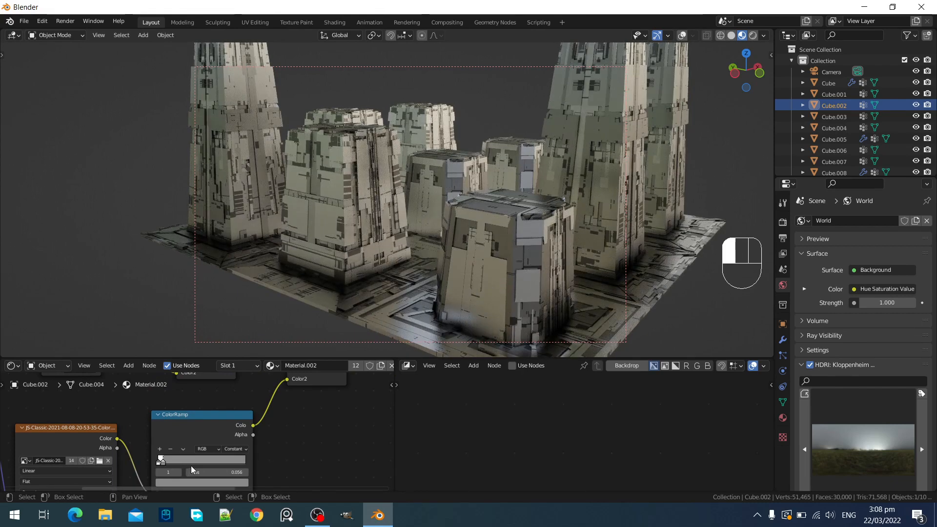
{"action": "scroll", "coordinate": [317, 215], "scroll_direction": "down", "scroll_amount": 5}
{"action": "middle_click_drag", "start_coordinate": [318, 215], "coordinate": [420, 224]}
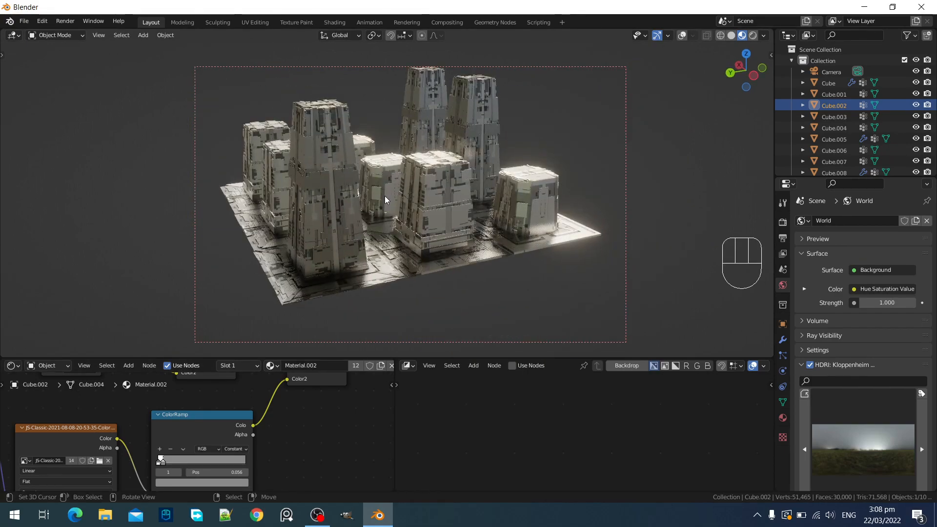
Move the panel texture's color ramp stop to position 0.073, judging the towers from a closer, rotated view
{"action": "middle_click_drag", "start_coordinate": [339, 162], "coordinate": [350, 174]}
{"action": "middle_click_drag", "start_coordinate": [335, 222], "coordinate": [415, 239]}
{"action": "scroll", "coordinate": [415, 239], "scroll_direction": "up", "scroll_amount": 3}
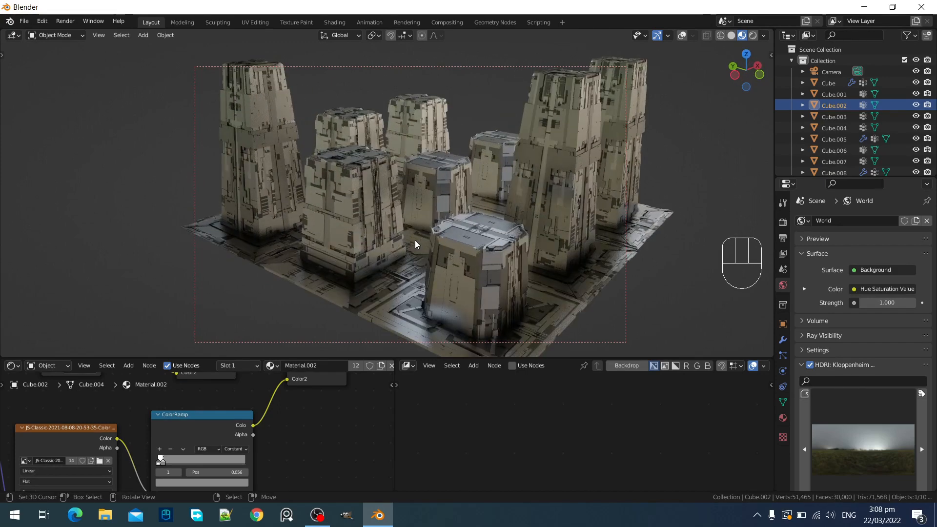
{"action": "middle_click_drag", "start_coordinate": [227, 463], "coordinate": [276, 431]}
{"action": "scroll", "coordinate": [273, 429], "scroll_direction": "up", "scroll_amount": 4}
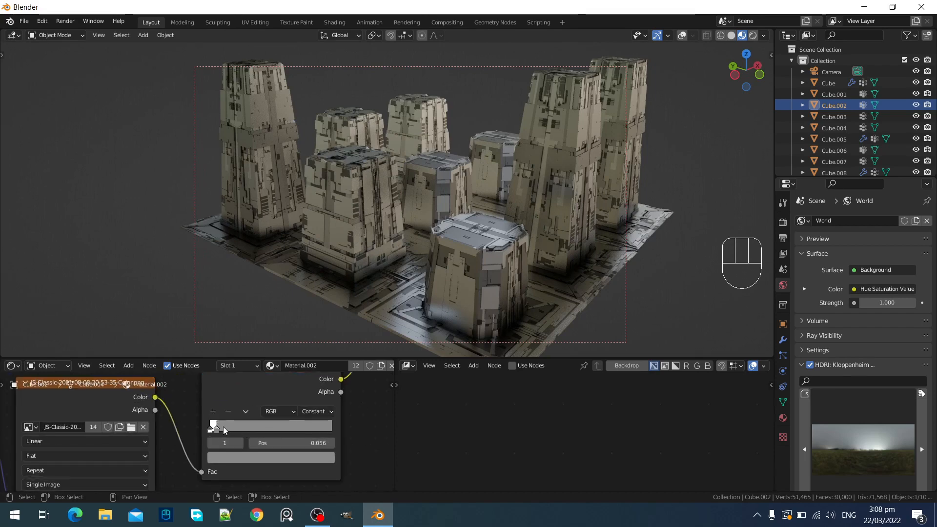
{"action": "mouse_move", "coordinate": [218, 428]}
{"action": "left_mouse_down", "text": "shift"}
{"action": "mouse_move", "coordinate": [238, 429]}
{"action": "mouse_move", "coordinate": [221, 432]}
{"action": "left_mouse_up", "text": "shift"}
{"action": "mouse_move", "coordinate": [432, 210]}
{"action": "middle_mouse_down", "text": "shift"}
{"action": "mouse_move", "coordinate": [442, 213]}
{"action": "mouse_move", "coordinate": [427, 212]}
{"action": "middle_mouse_up", "text": "shift"}
{"action": "scroll", "coordinate": [179, 454], "scroll_direction": "down", "scroll_amount": 3}
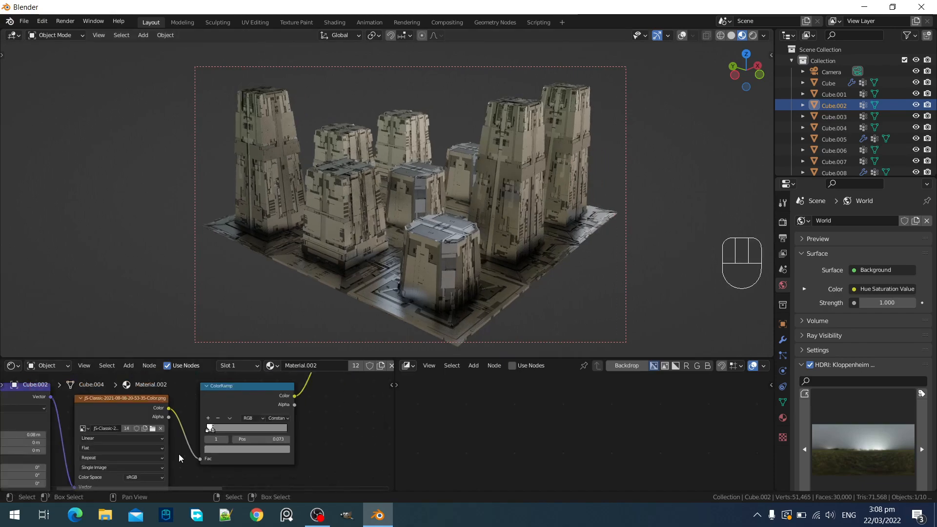
Maximize the node editor, examine the base color and emission branches of the tower material, and restore the layout
{"action": "key", "text": "ctrl+space"}
{"action": "scroll", "coordinate": [309, 374], "scroll_direction": "down", "scroll_amount": 4}
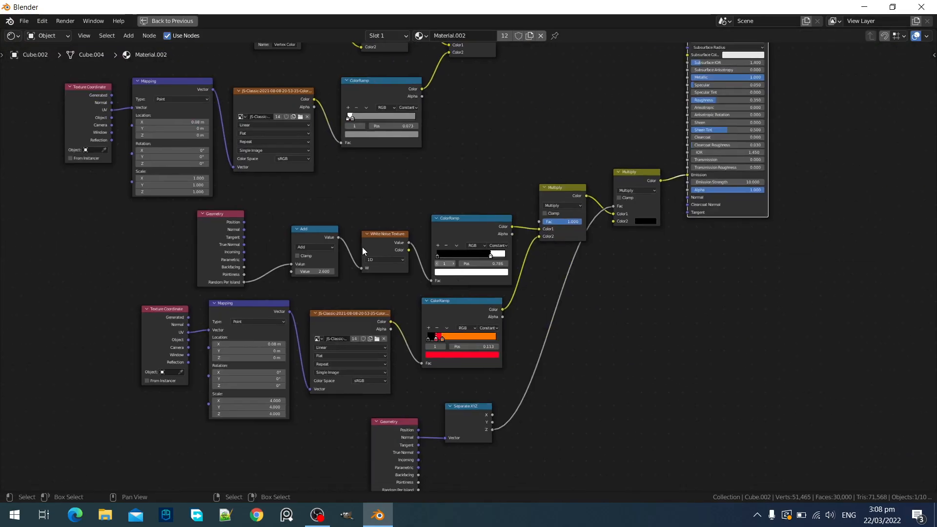
{"action": "middle_click_drag", "start_coordinate": [553, 249], "coordinate": [519, 347]}
{"action": "scroll", "coordinate": [518, 347], "scroll_direction": "down", "scroll_amount": 1}
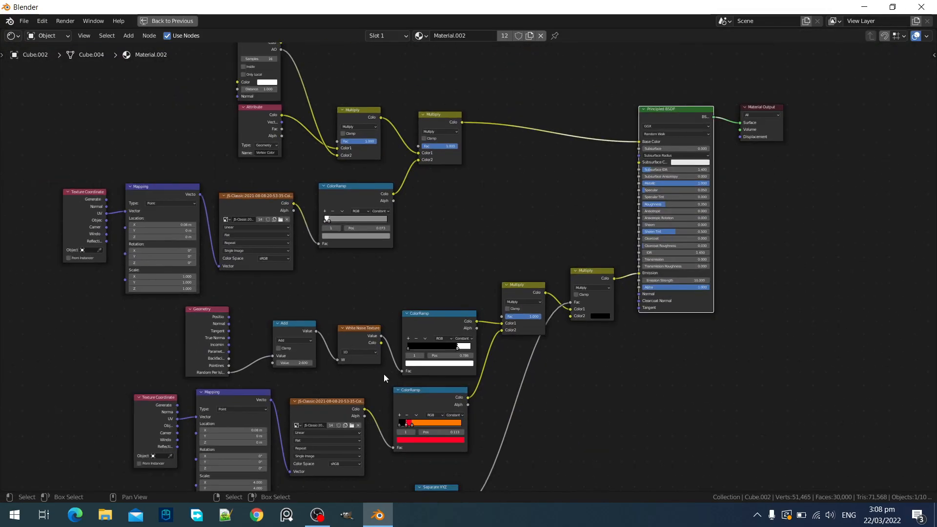
{"action": "key", "text": "ctrl+space"}
Try moving the tall corner tower and the shorter tower beside it, cancel both moves, and deselect everything
{"action": "mouse_move", "coordinate": [347, 278]}
{"action": "middle_mouse_down"}
{"action": "mouse_move", "coordinate": [420, 282]}
{"action": "mouse_move", "coordinate": [433, 320]}
{"action": "mouse_move", "coordinate": [379, 291]}
{"action": "mouse_move", "coordinate": [344, 292]}
{"action": "middle_mouse_up"}
{"action": "left_click", "coordinate": [292, 195]}
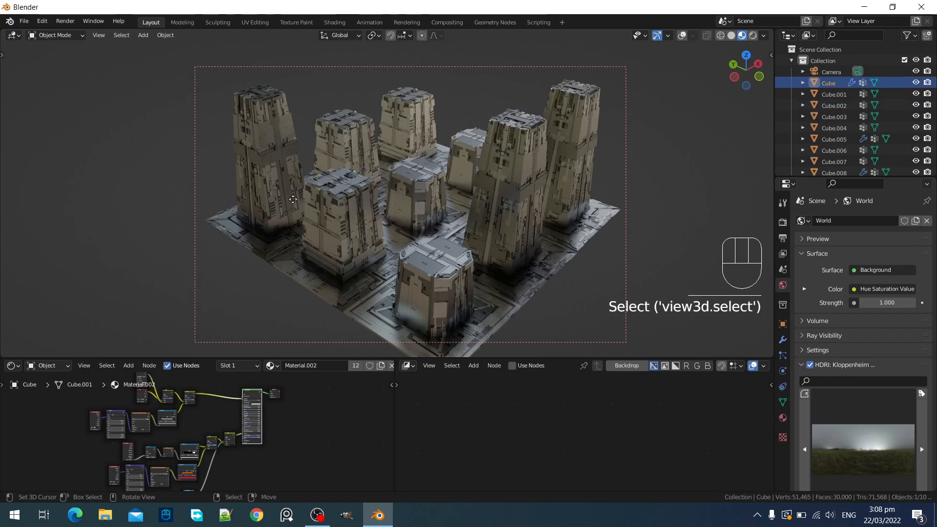
{"action": "key", "text": "g"}
{"action": "right_click", "coordinate": [298, 199]}
{"action": "right_click", "coordinate": [333, 229]}
{"action": "key", "text": "g"}
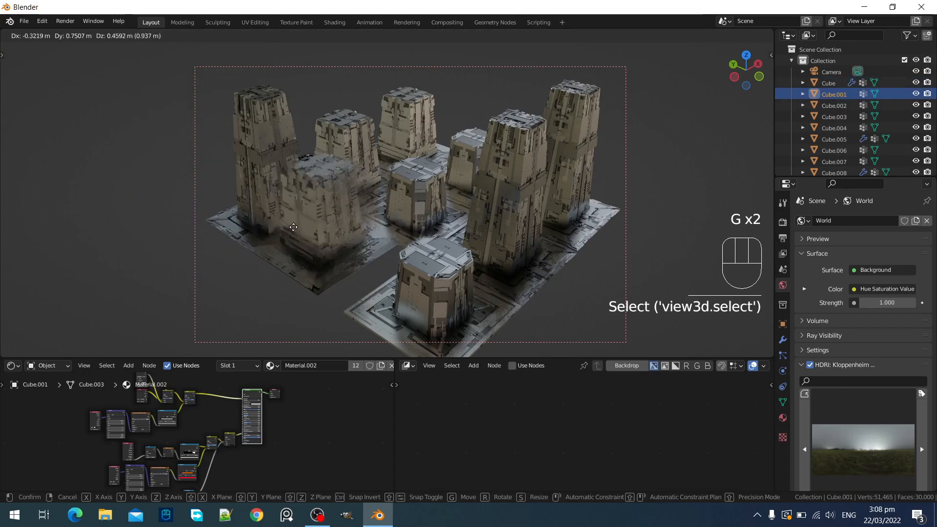
{"action": "right_click", "coordinate": [302, 227]}
{"action": "key", "text": "alt+a"}
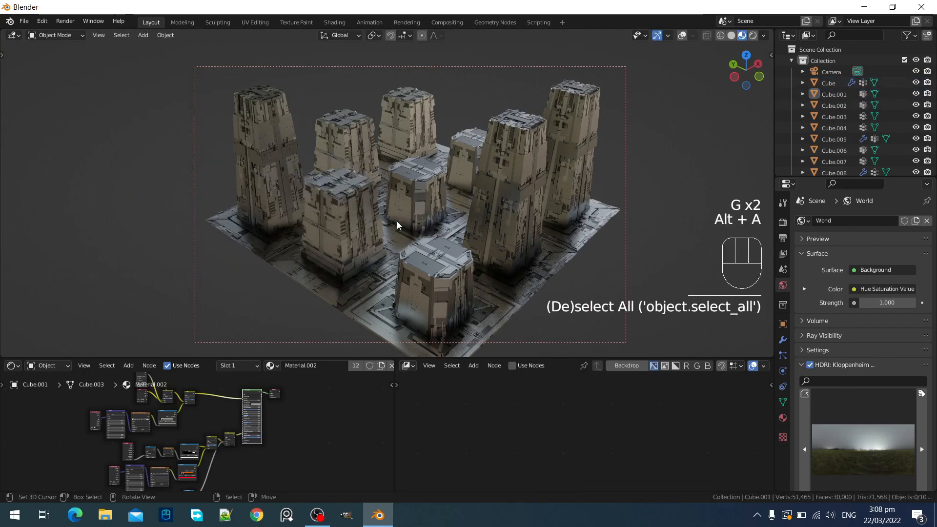
{"action": "key", "text": "ctrl+space"}
{"action": "scroll", "coordinate": [283, 411], "scroll_direction": "up", "scroll_amount": 5}
{"action": "middle_click_drag", "start_coordinate": [182, 409], "coordinate": [426, 293]}
{"action": "scroll", "coordinate": [426, 294], "scroll_direction": "up", "scroll_amount": 5}
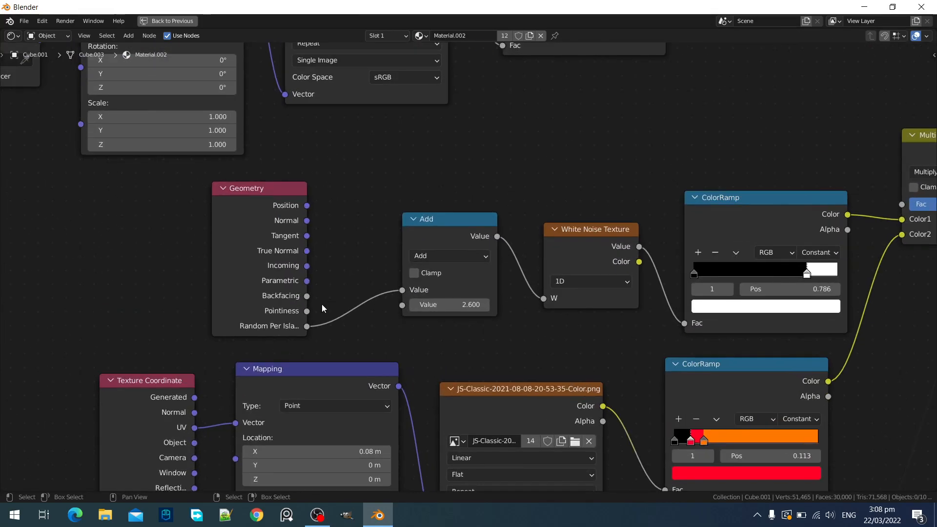
{"action": "key", "text": "shift+a"}
{"action": "mouse_move", "coordinate": [142, 261]}
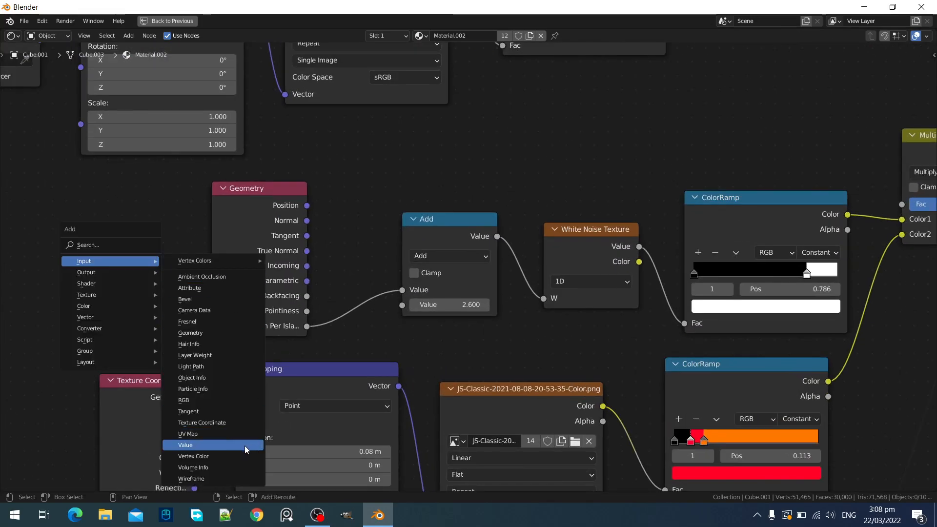
{"action": "left_click", "coordinate": [192, 378]}
{"action": "right_click", "coordinate": [217, 212]}
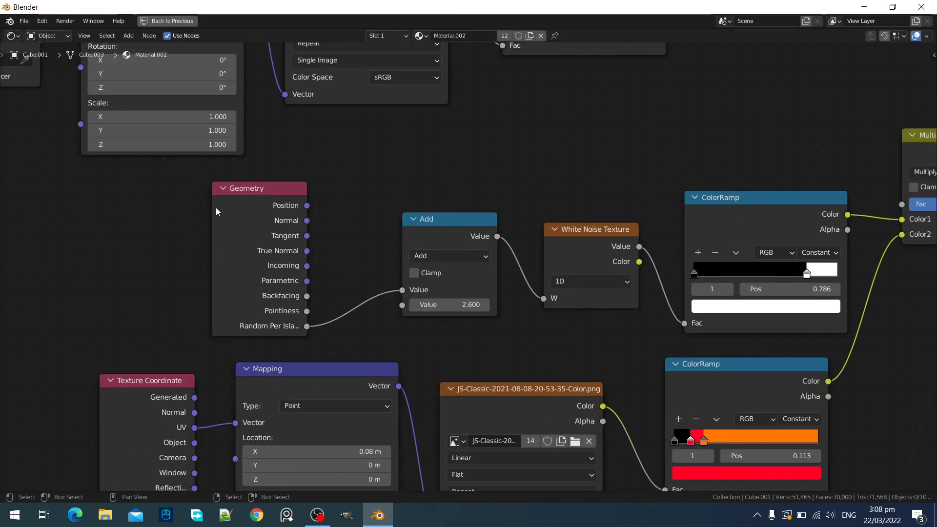
{"action": "left_click", "coordinate": [217, 211]}
{"action": "key", "text": "shift+a"}
{"action": "mouse_move", "coordinate": [217, 212]}
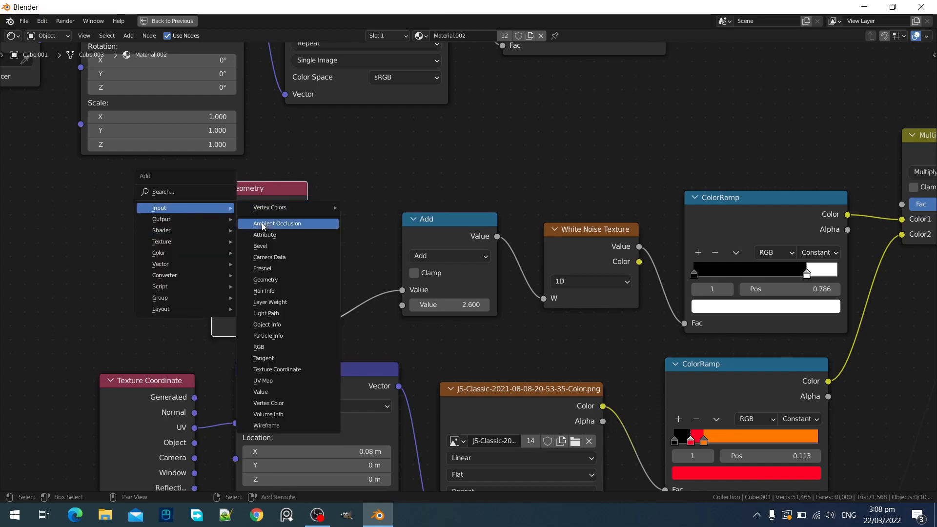
{"action": "left_click", "coordinate": [266, 280]}
{"action": "left_click", "coordinate": [100, 209]}
{"action": "key", "text": "x"}
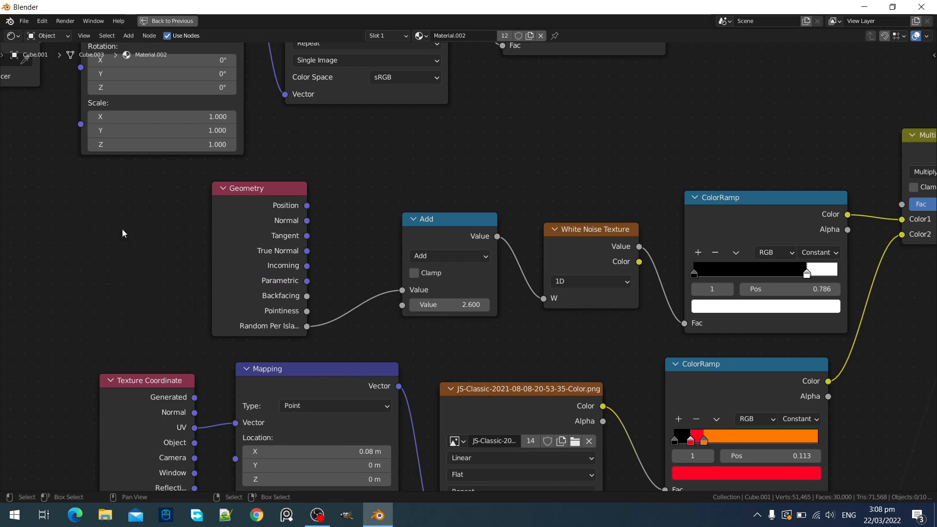
{"action": "key", "text": "ctrl+space"}
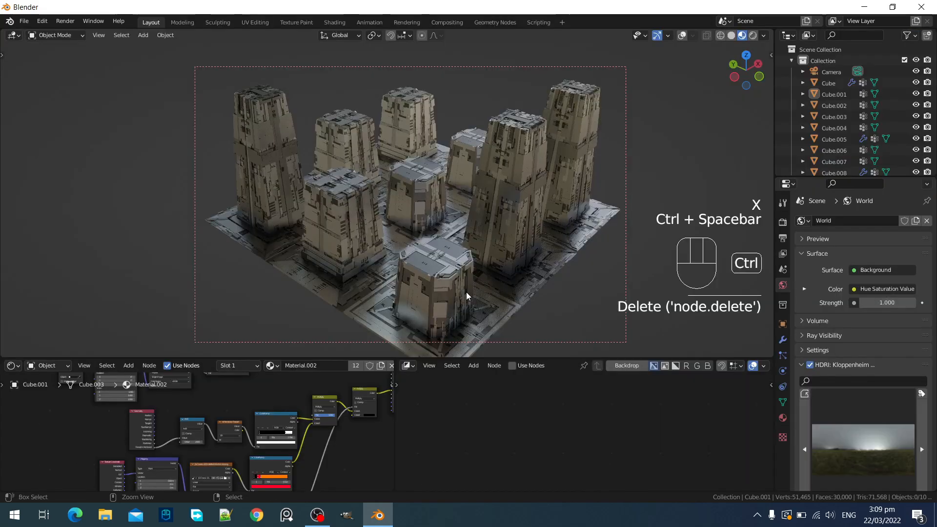
Switch to rendered shading and inspect the glowing windows on the towers from several angles
{"action": "key", "text": "z"}
{"action": "left_click", "coordinate": [441, 182]}
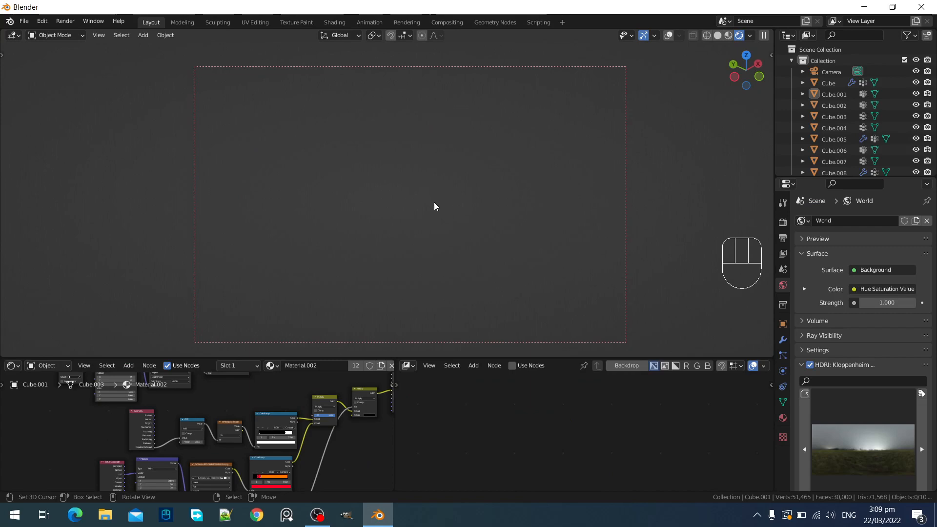
{"action": "middle_click_drag", "start_coordinate": [434, 202], "coordinate": [478, 243]}
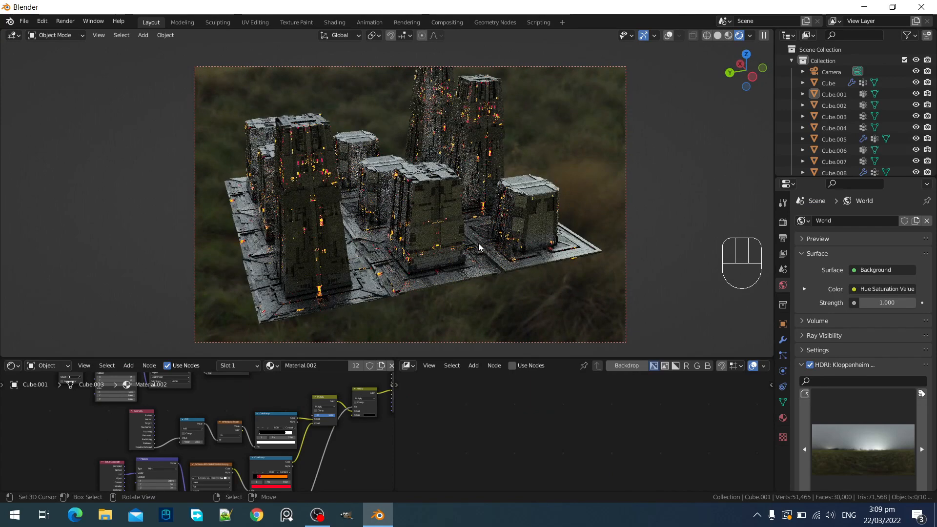
{"action": "middle_click_drag", "start_coordinate": [534, 268], "coordinate": [463, 274]}
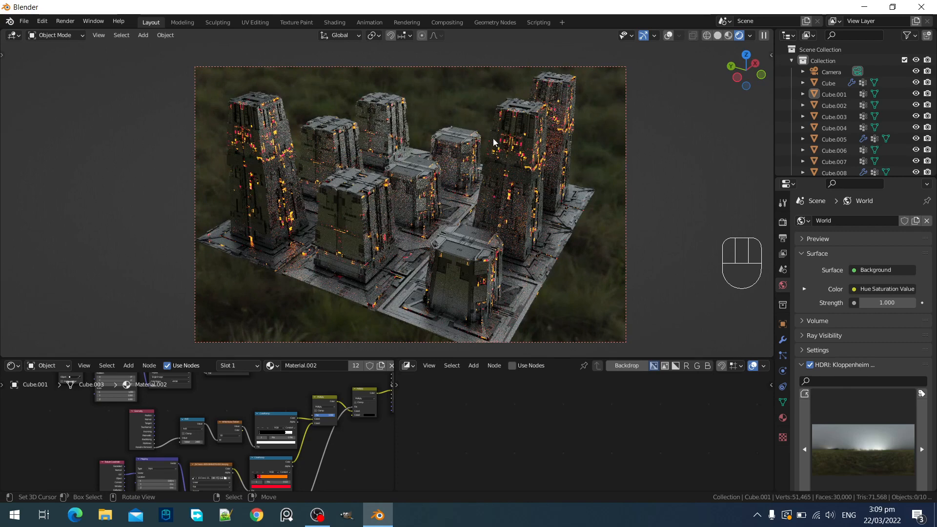
Try different values, such as 2.700, in the Add node feeding the White Noise Texture to vary the lit windows
{"action": "scroll", "coordinate": [187, 460], "scroll_direction": "up", "scroll_amount": 5}
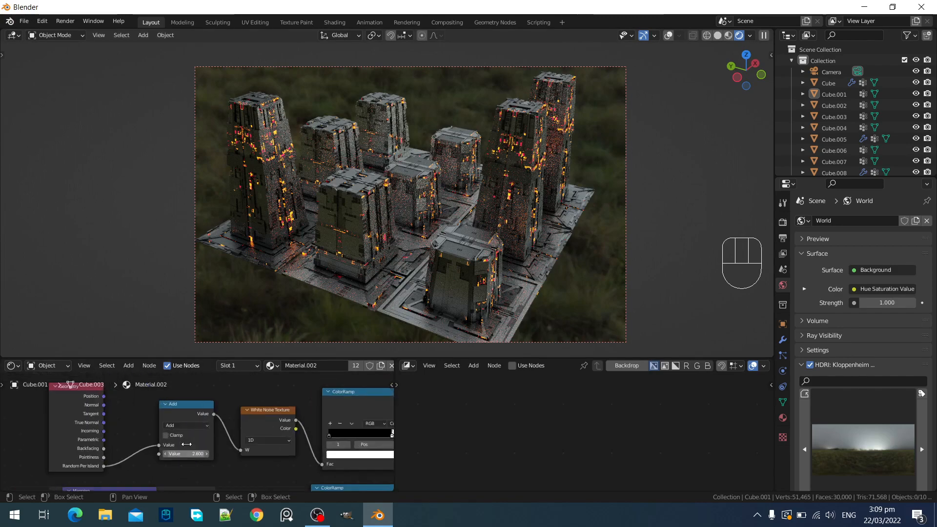
{"action": "scroll", "coordinate": [187, 459], "scroll_direction": "up", "scroll_amount": 1, "text": "ctrl"}
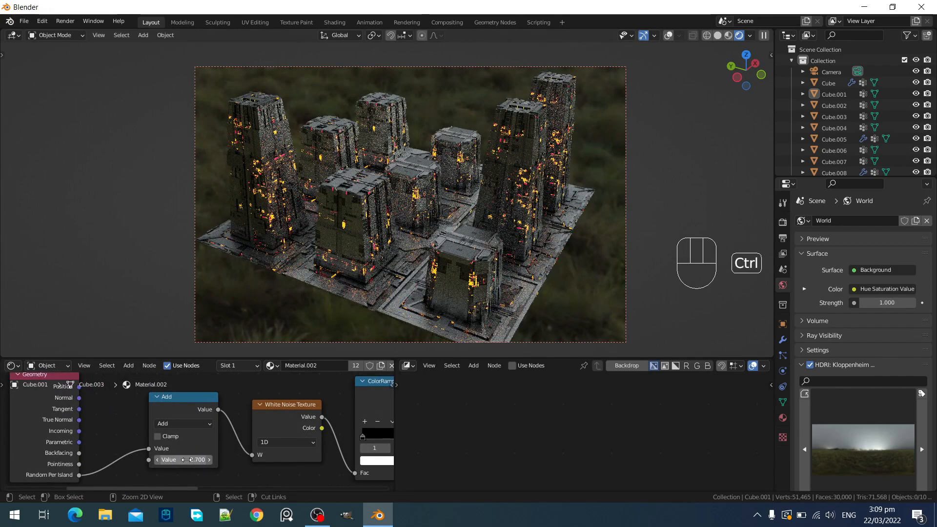
{"action": "scroll", "coordinate": [187, 460], "scroll_direction": "up", "scroll_amount": 19, "text": "ctrl"}
Reframe the block from a higher angle and set a wider viewport render region around all the towers
{"action": "middle_click_drag", "start_coordinate": [467, 211], "coordinate": [542, 193]}
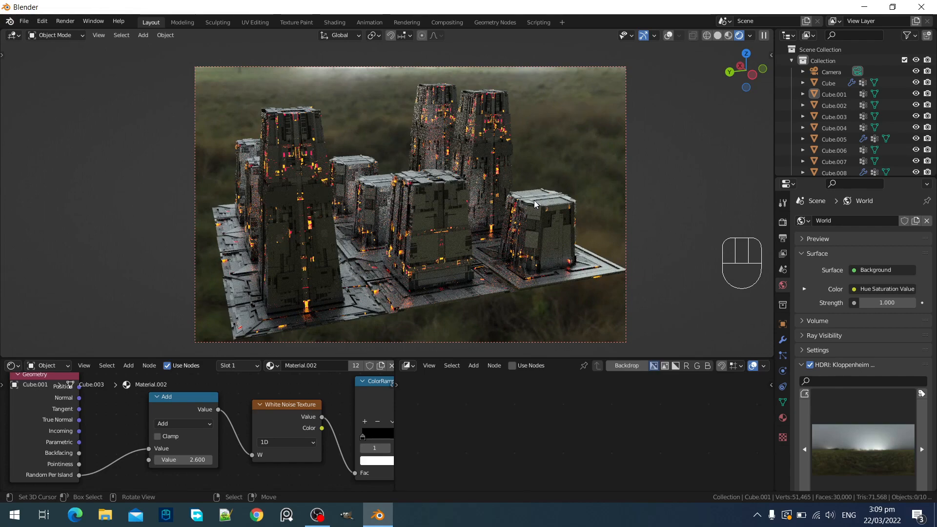
{"action": "middle_click_drag", "start_coordinate": [534, 200], "coordinate": [412, 225]}
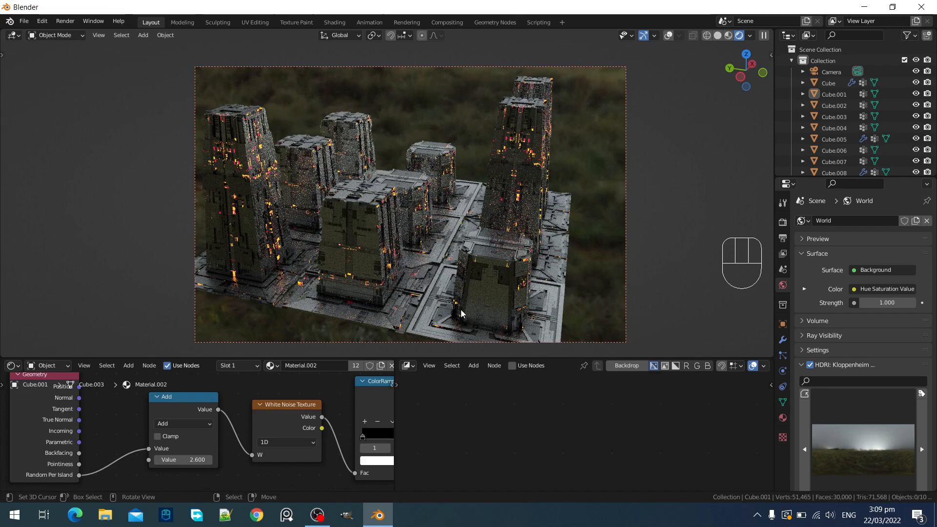
{"action": "key", "text": "ctrl+b"}
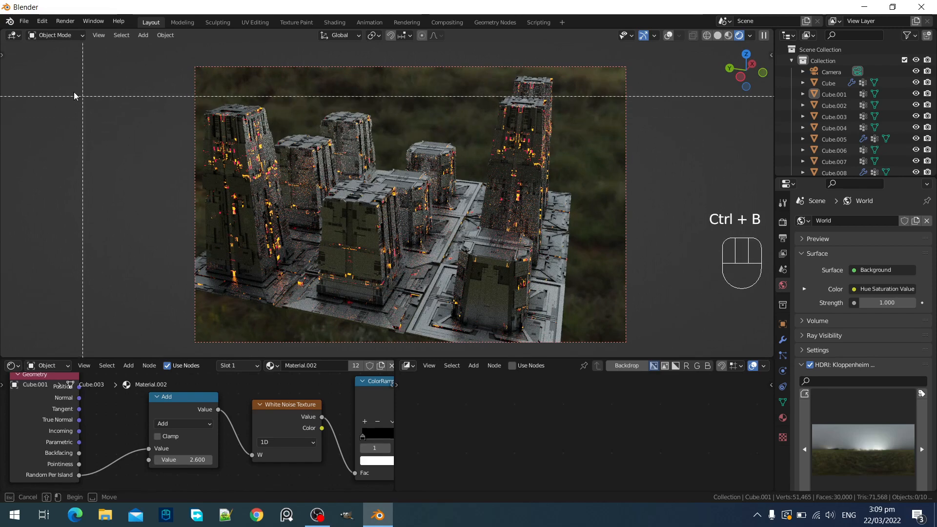
{"action": "left_click_drag", "start_coordinate": [66, 84], "coordinate": [705, 349]}
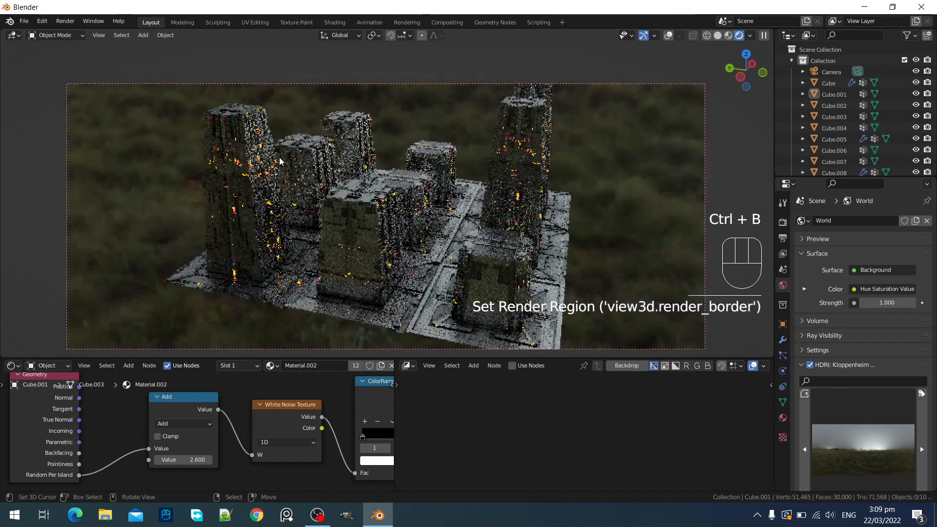
{"action": "key", "text": "ctrl+b"}
{"action": "left_click_drag", "start_coordinate": [103, 64], "coordinate": [647, 350]}
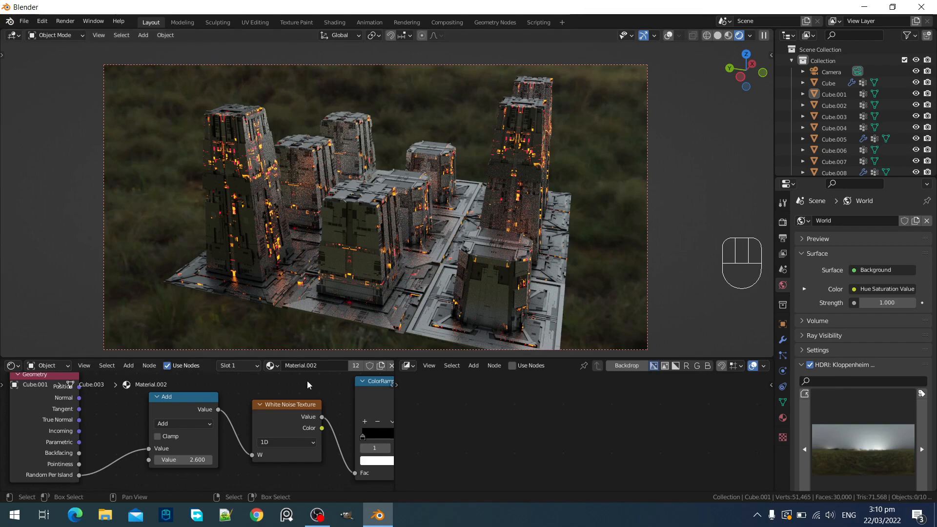
Step the Add node's value ahead of the White Noise Texture up to 3.200 to reshuffle the lit windows
{"action": "scroll", "coordinate": [242, 422], "scroll_direction": "down", "scroll_amount": 7}
{"action": "scroll", "coordinate": [215, 437], "scroll_direction": "up", "scroll_amount": 6}
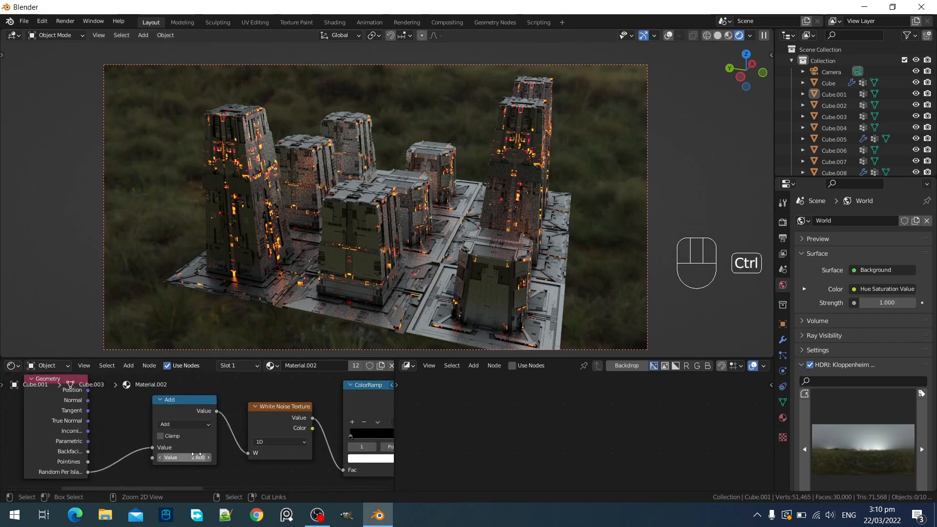
{"action": "scroll", "coordinate": [196, 455], "scroll_direction": "up", "scroll_amount": 1, "text": "ctrl"}
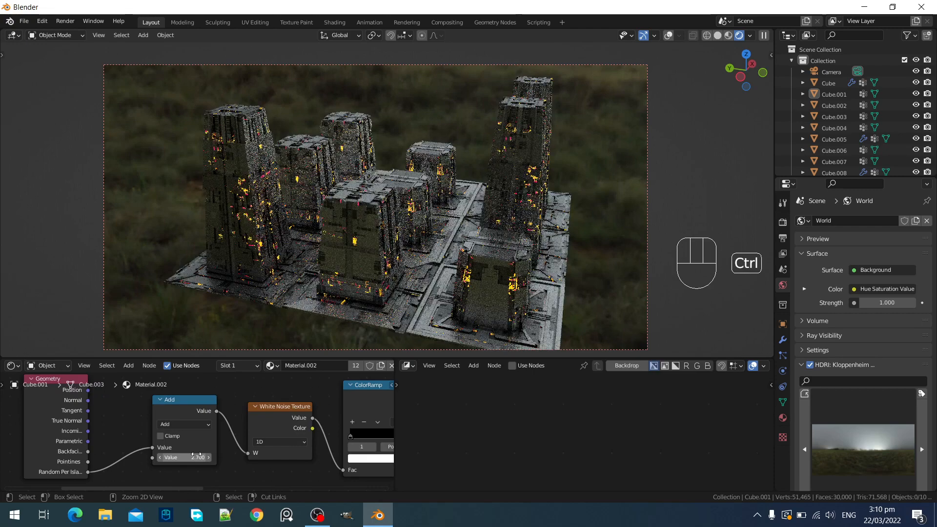
{"action": "scroll", "coordinate": [196, 455], "scroll_direction": "up", "scroll_amount": 1, "text": "ctrl"}
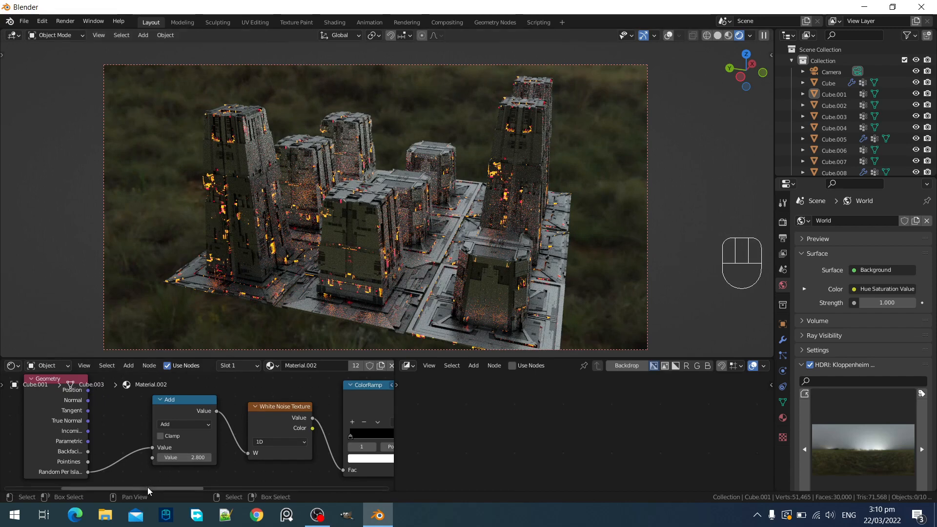
{"action": "scroll", "coordinate": [190, 457], "scroll_direction": "up", "scroll_amount": 1, "text": "ctrl"}
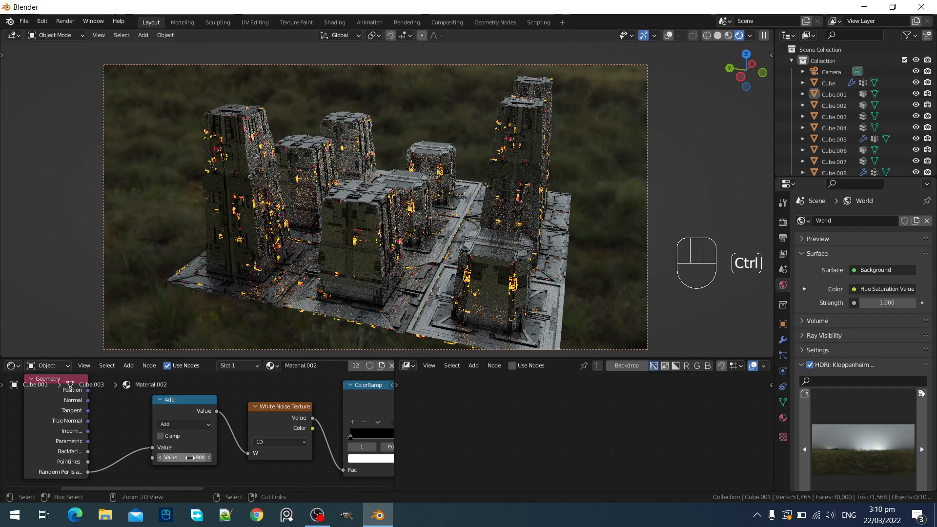
{"action": "scroll", "coordinate": [190, 458], "scroll_direction": "up", "scroll_amount": 1, "text": "ctrl"}
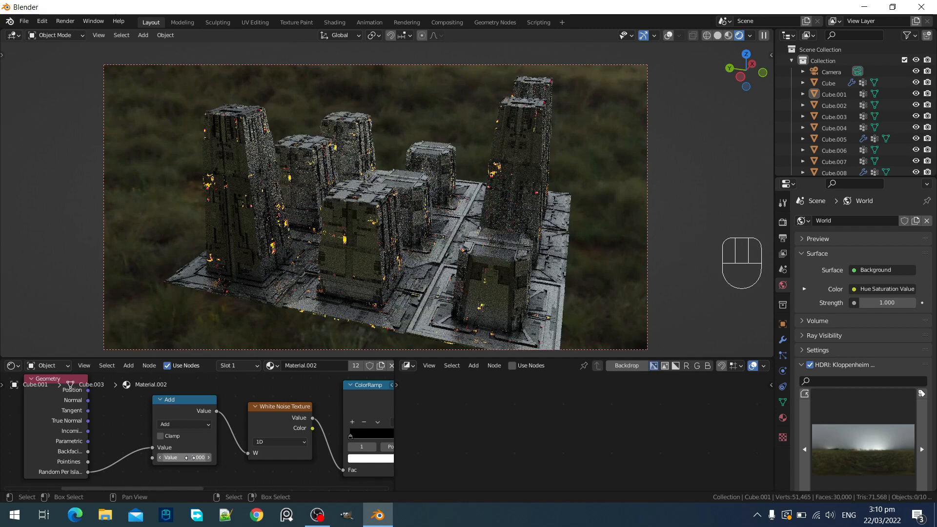
{"action": "scroll", "coordinate": [190, 457], "scroll_direction": "up", "scroll_amount": 1, "text": "ctrl"}
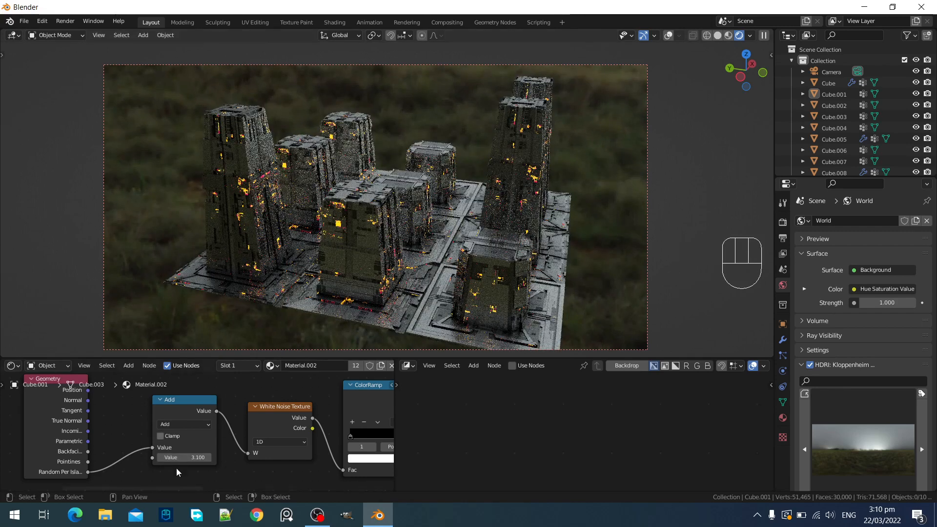
{"action": "scroll", "coordinate": [183, 461], "scroll_direction": "up", "scroll_amount": 1, "text": "ctrl"}
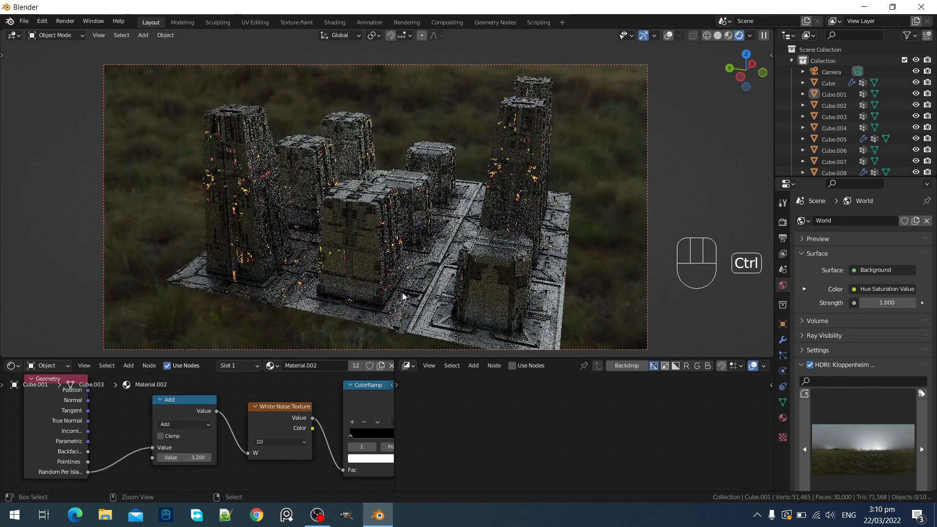
Switch to solid shading and select the image texture node that feeds the red and orange color ramp
{"action": "middle_click_drag", "start_coordinate": [420, 272], "coordinate": [470, 269]}
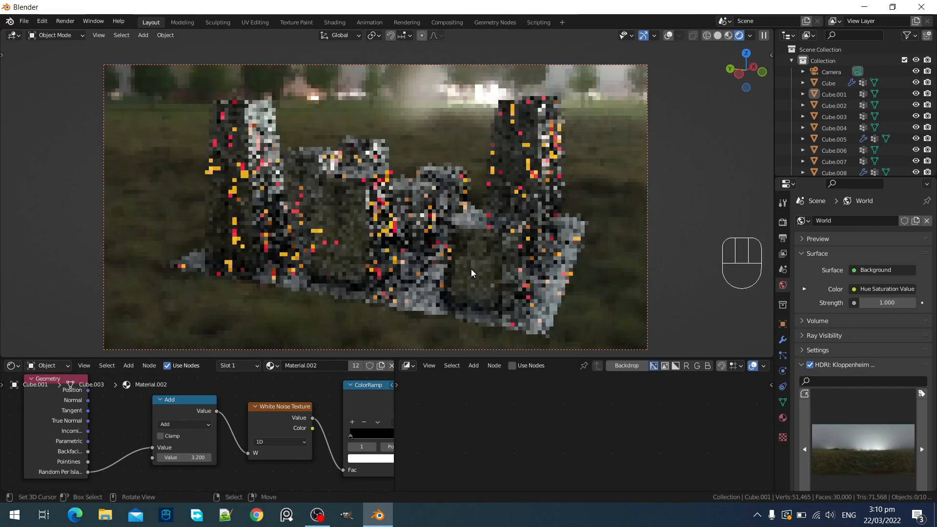
{"action": "key", "text": "z"}
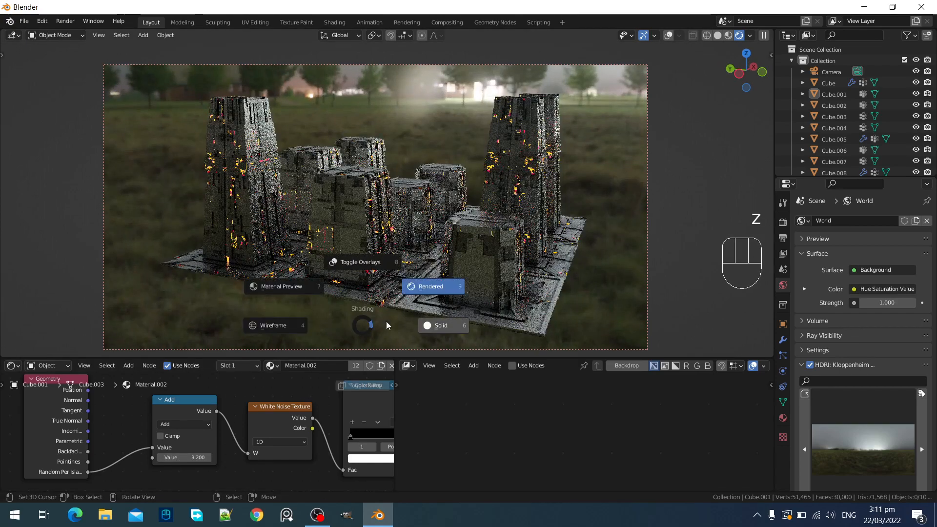
{"action": "left_click", "coordinate": [428, 318]}
{"action": "scroll", "coordinate": [183, 439], "scroll_direction": "down", "scroll_amount": 6}
{"action": "middle_click_drag", "start_coordinate": [202, 481], "coordinate": [196, 428]}
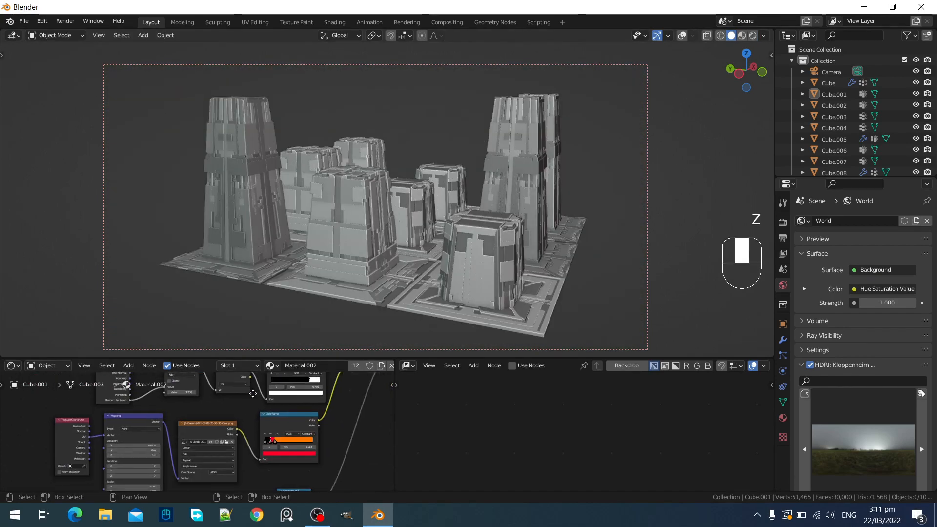
{"action": "scroll", "coordinate": [227, 449], "scroll_direction": "up", "scroll_amount": 2}
{"action": "left_click", "coordinate": [233, 447]}
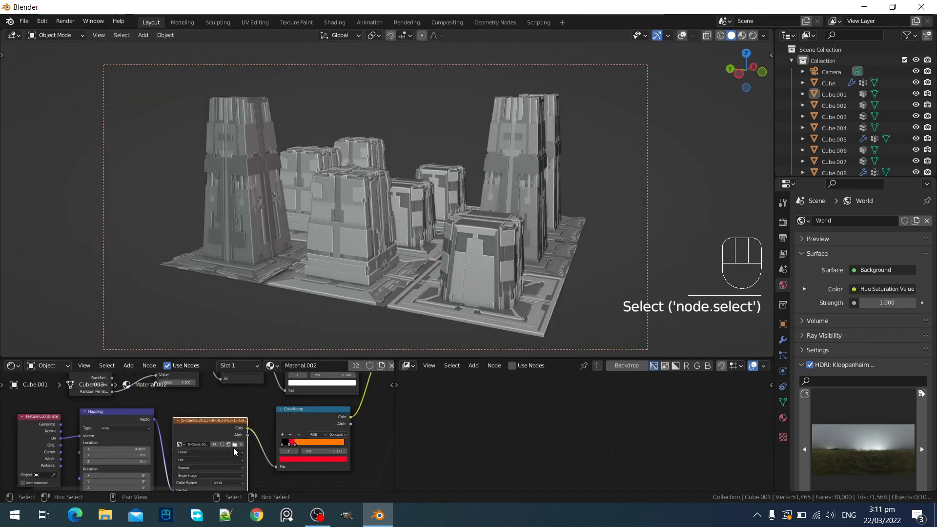
{"action": "left_click", "coordinate": [234, 444]}
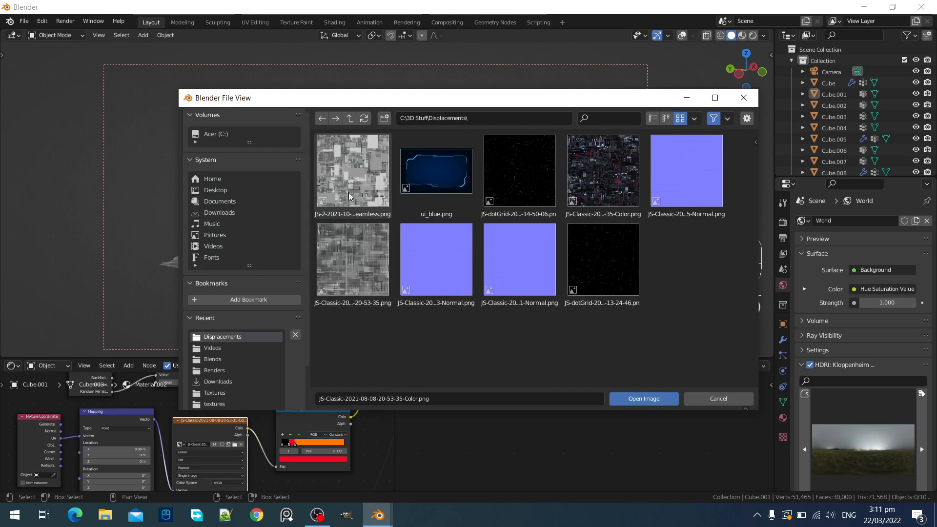
{"action": "double_click", "coordinate": [353, 254]}
{"action": "key", "text": "z"}
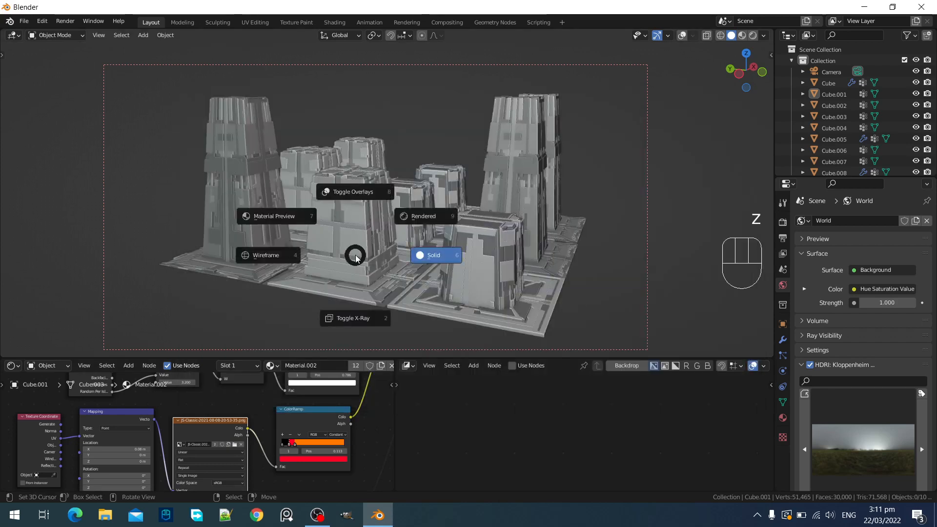
{"action": "left_click", "coordinate": [414, 224]}
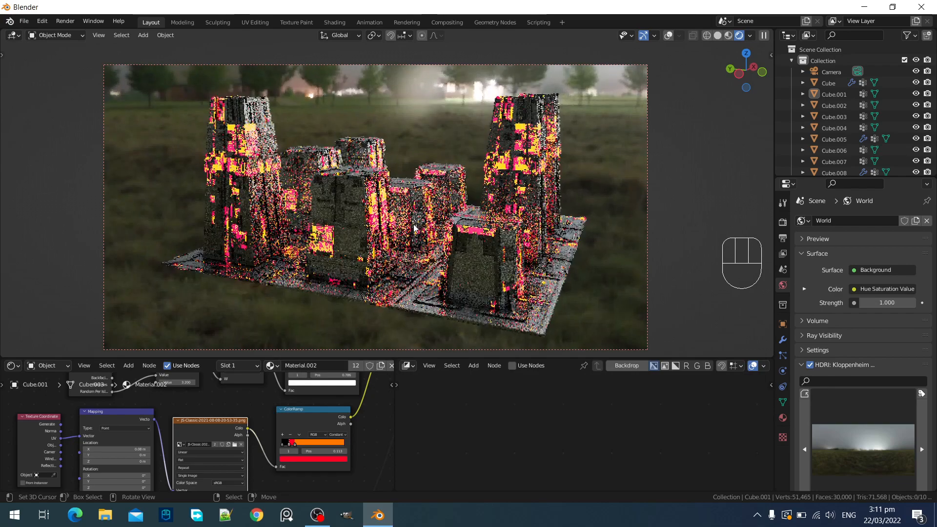
{"action": "middle_click_drag", "start_coordinate": [414, 224], "coordinate": [421, 235]}
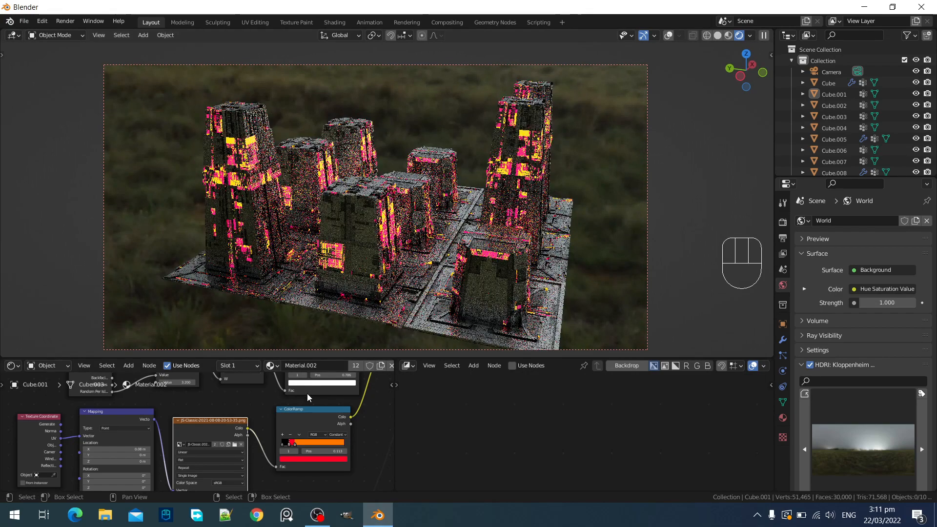
{"action": "key", "text": "z"}
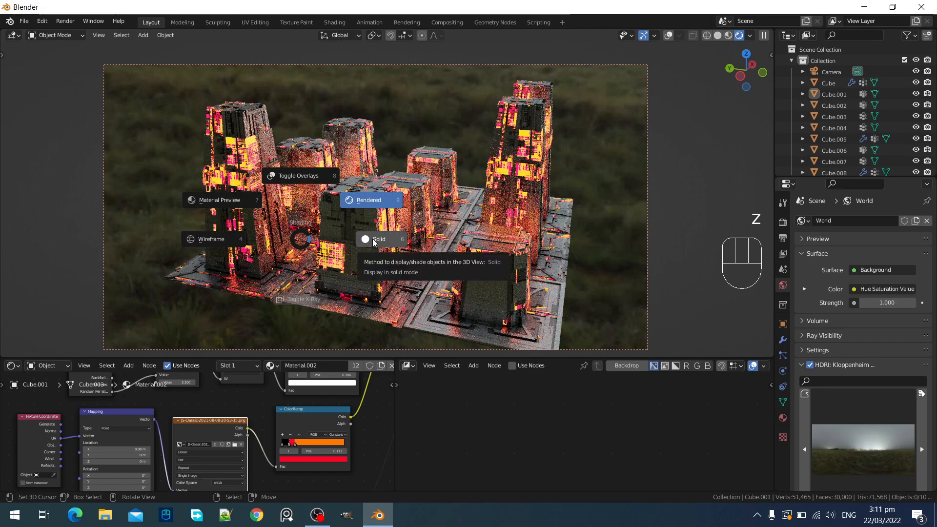
On the color ramp fed by the image texture, move the red stop to 0.496 and the orange stop to 0.641
{"action": "middle_click_drag", "start_coordinate": [298, 444], "coordinate": [247, 439]}
{"action": "scroll", "coordinate": [247, 439], "scroll_direction": "up", "scroll_amount": 3}
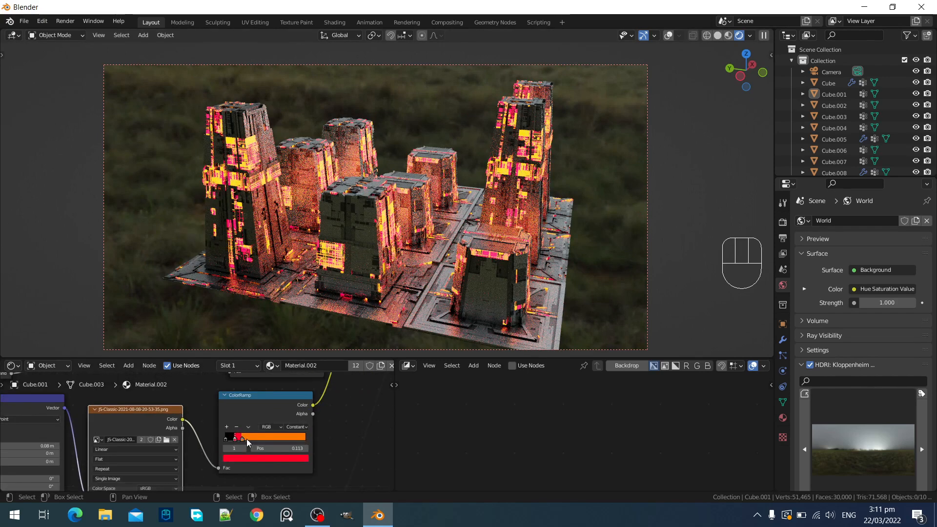
{"action": "left_click_drag", "start_coordinate": [247, 439], "coordinate": [344, 436]}
{"action": "scroll", "coordinate": [232, 439], "scroll_direction": "up", "scroll_amount": 2}
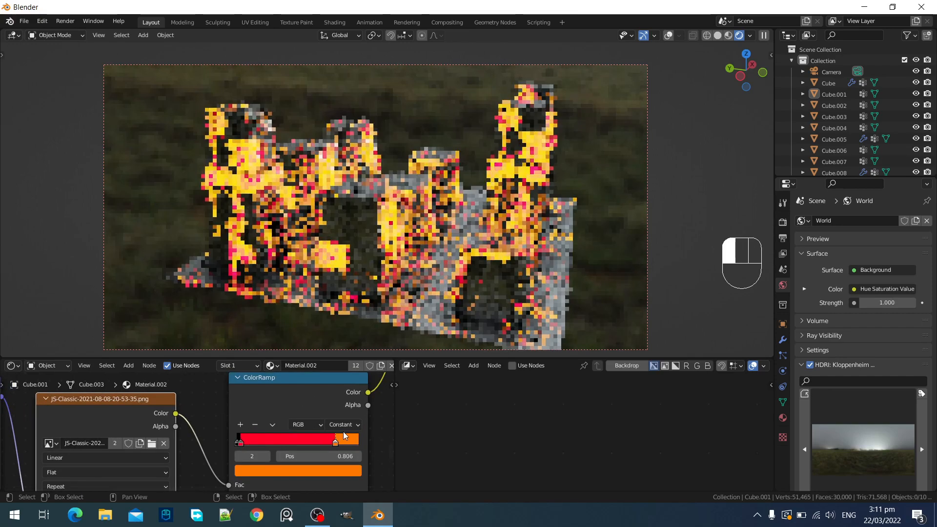
{"action": "left_click_drag", "start_coordinate": [240, 442], "coordinate": [307, 442]}
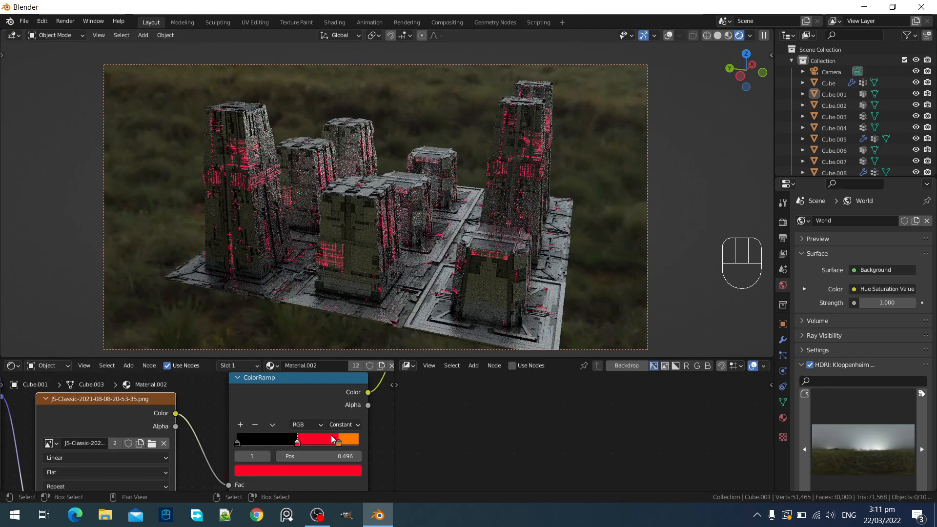
{"action": "left_click_drag", "start_coordinate": [338, 442], "coordinate": [316, 445]}
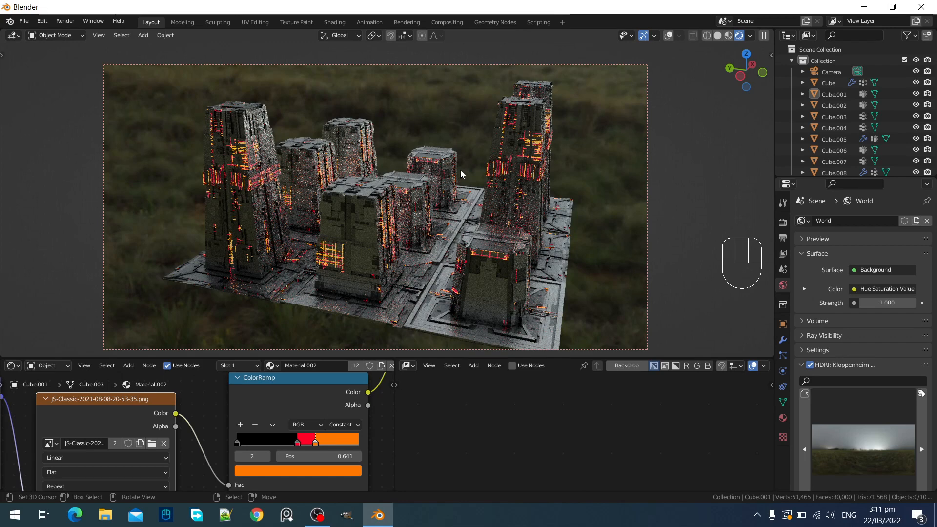
Set the white stop of the color ramp after the White Noise Texture to 0.431 to light more windows
{"action": "scroll", "coordinate": [262, 394], "scroll_direction": "down", "scroll_amount": 3}
{"action": "middle_click_drag", "start_coordinate": [262, 393], "coordinate": [253, 469]}
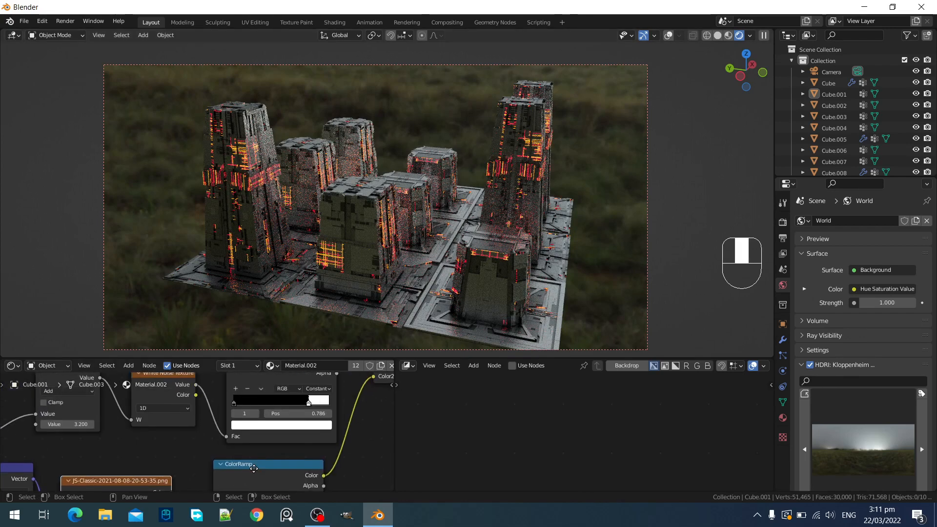
{"action": "left_click_drag", "start_coordinate": [309, 405], "coordinate": [252, 414]}
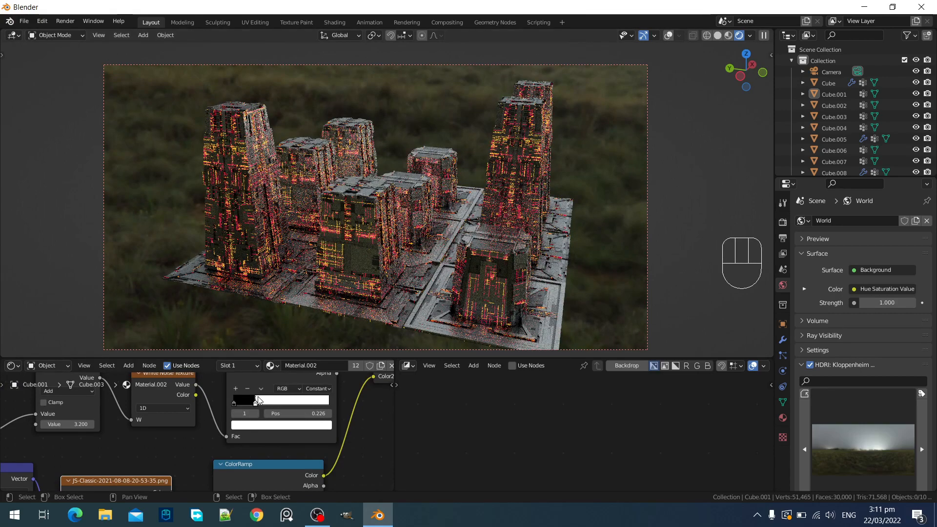
{"action": "left_click_drag", "start_coordinate": [256, 403], "coordinate": [277, 411]}
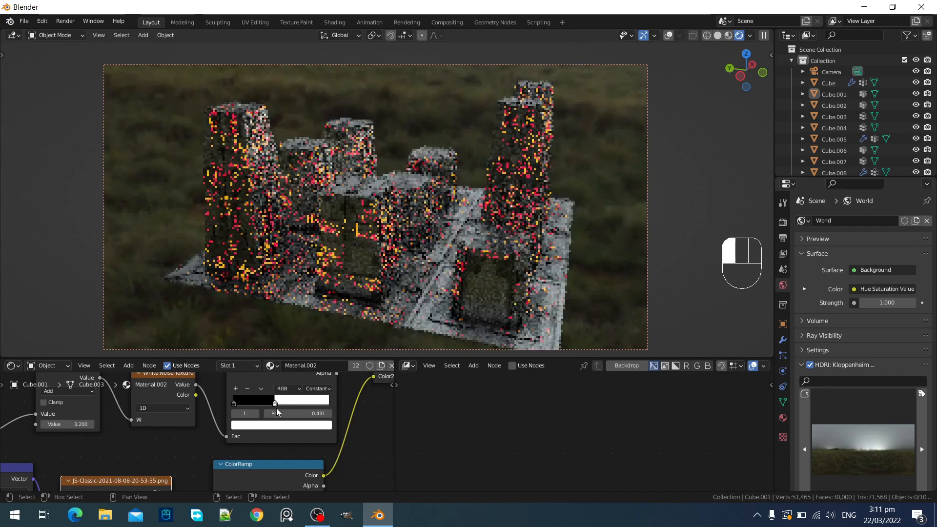
{"action": "key", "text": "z"}
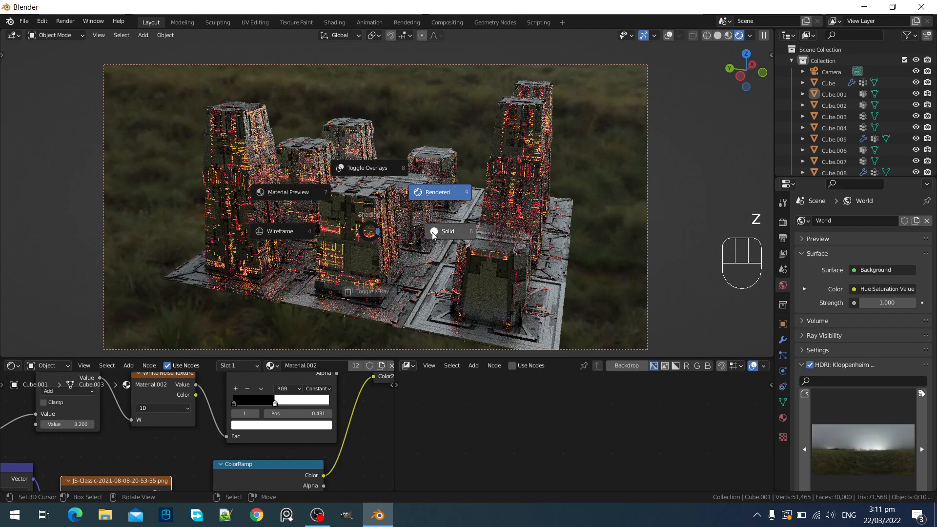
{"action": "left_click", "coordinate": [442, 191]}
{"action": "scroll", "coordinate": [147, 450], "scroll_direction": "down", "scroll_amount": 3}
{"action": "scroll", "coordinate": [146, 450], "scroll_direction": "up", "scroll_amount": 3}
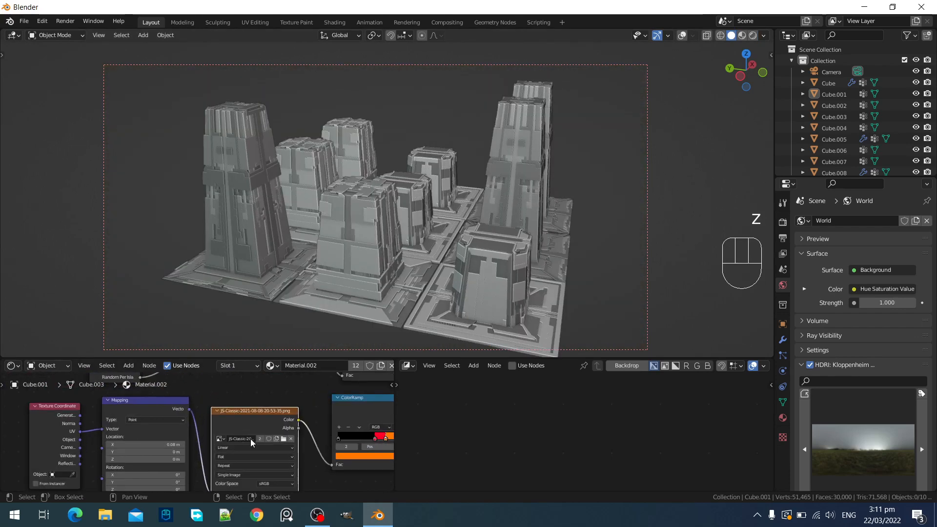
{"action": "left_click", "coordinate": [283, 438]}
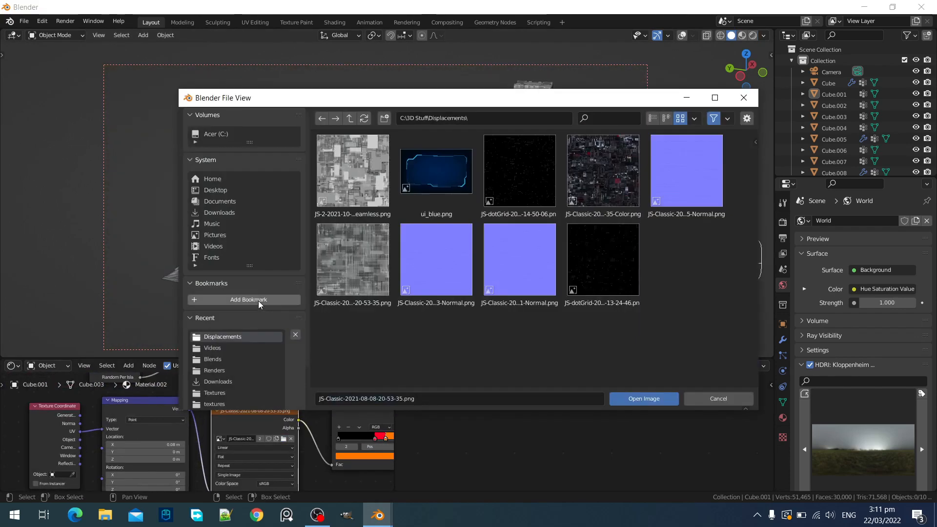
{"action": "double_click", "coordinate": [496, 201]}
{"action": "key", "text": "z"}
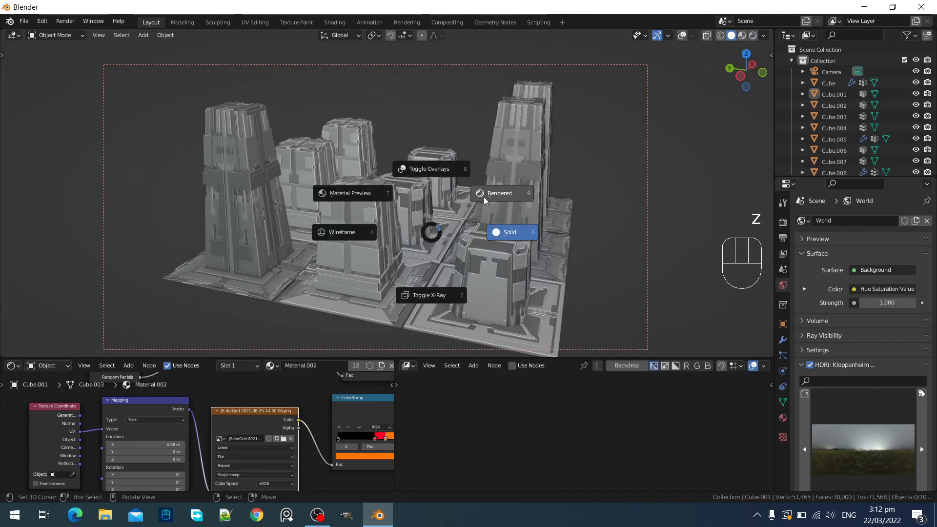
{"action": "left_click", "coordinate": [484, 197]}
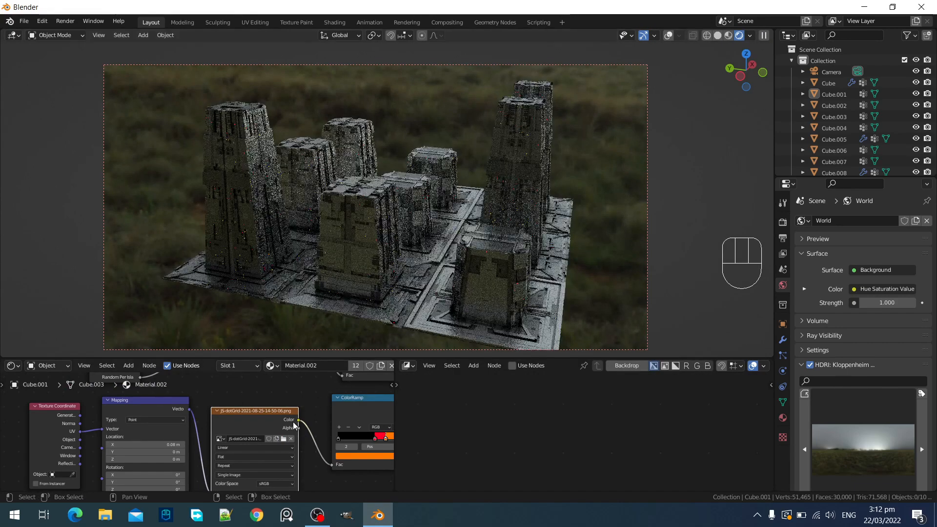
Set the Mapping node's X, Y and Z scale to 1.000 for the window texture
{"action": "middle_click_drag", "start_coordinate": [293, 422], "coordinate": [324, 453]}
{"action": "scroll", "coordinate": [216, 452], "scroll_direction": "up", "scroll_amount": 3}
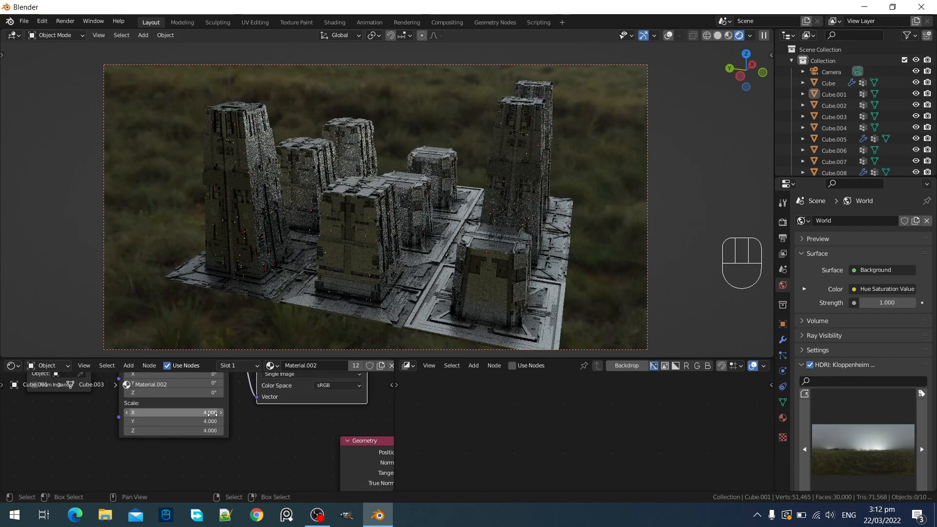
{"action": "left_click_drag", "start_coordinate": [212, 414], "coordinate": [211, 430]}
{"action": "type", "text": "1"}
{"action": "key", "text": "Return"}
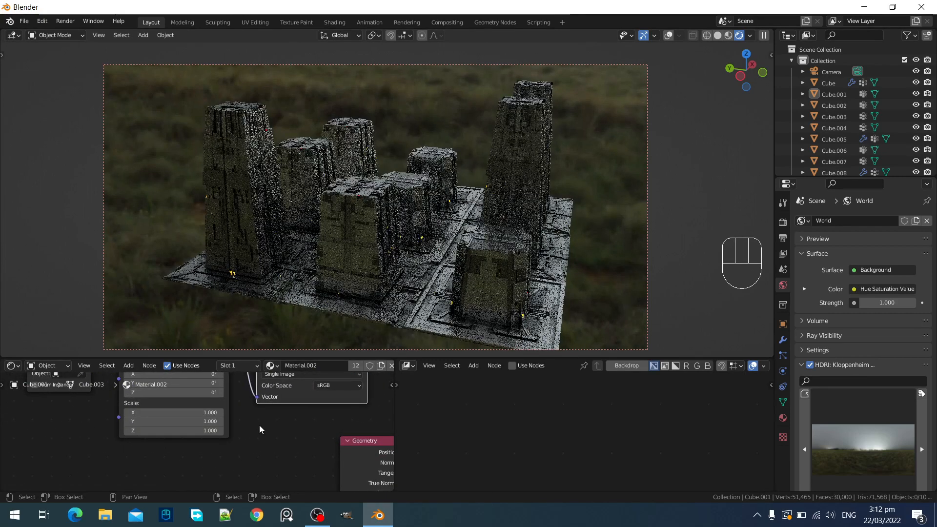
On the red and orange color ramp, shift the red stop close to the black one and the orange stop to 0.214
{"action": "scroll", "coordinate": [260, 425], "scroll_direction": "down", "scroll_amount": 3}
{"action": "middle_click_drag", "start_coordinate": [348, 424], "coordinate": [245, 397]}
{"action": "scroll", "coordinate": [314, 415], "scroll_direction": "up", "scroll_amount": 3}
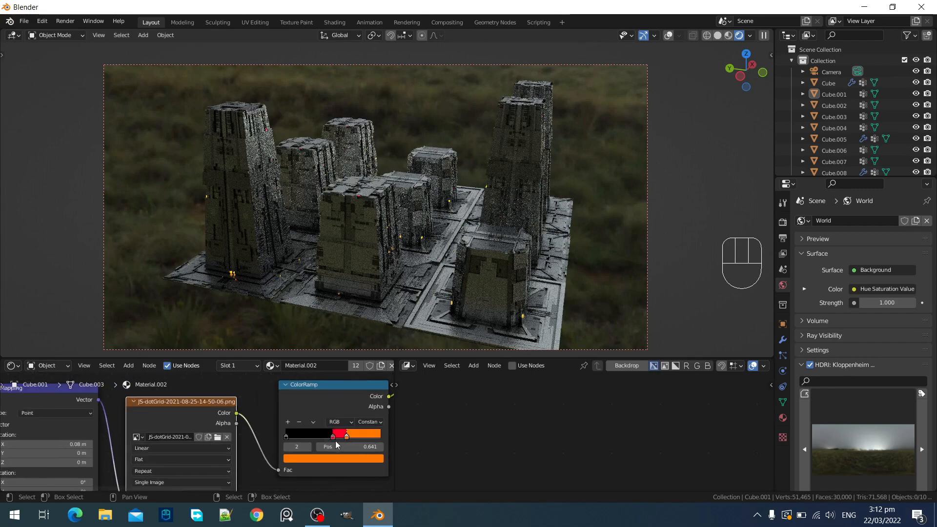
{"action": "left_click_drag", "start_coordinate": [325, 432], "coordinate": [300, 427]}
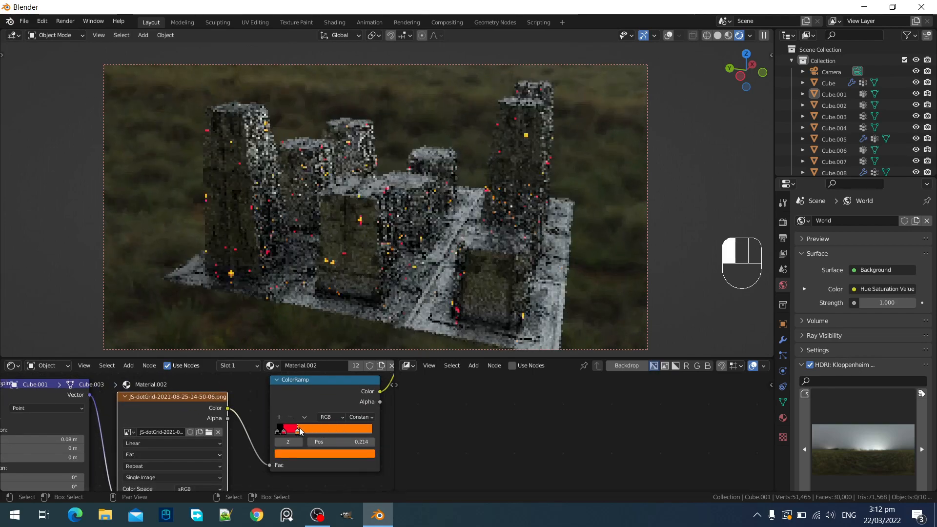
Lower the white stop of the White Noise color ramp to 0.185 and check the dot lights from another angle
{"action": "scroll", "coordinate": [322, 430], "scroll_direction": "down", "scroll_amount": 2}
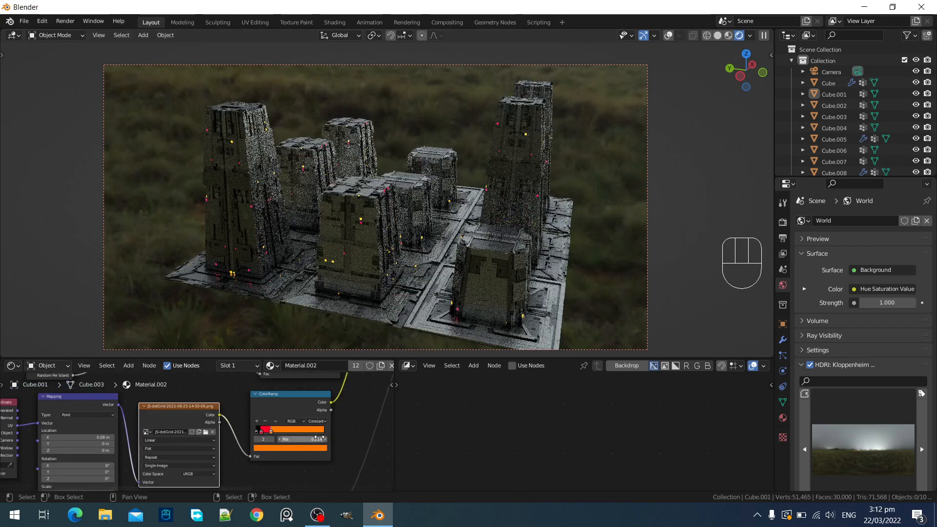
{"action": "middle_click_drag", "start_coordinate": [310, 413], "coordinate": [293, 468]}
{"action": "scroll", "coordinate": [293, 469], "scroll_direction": "up", "scroll_amount": 4}
{"action": "left_click_drag", "start_coordinate": [305, 393], "coordinate": [276, 393]}
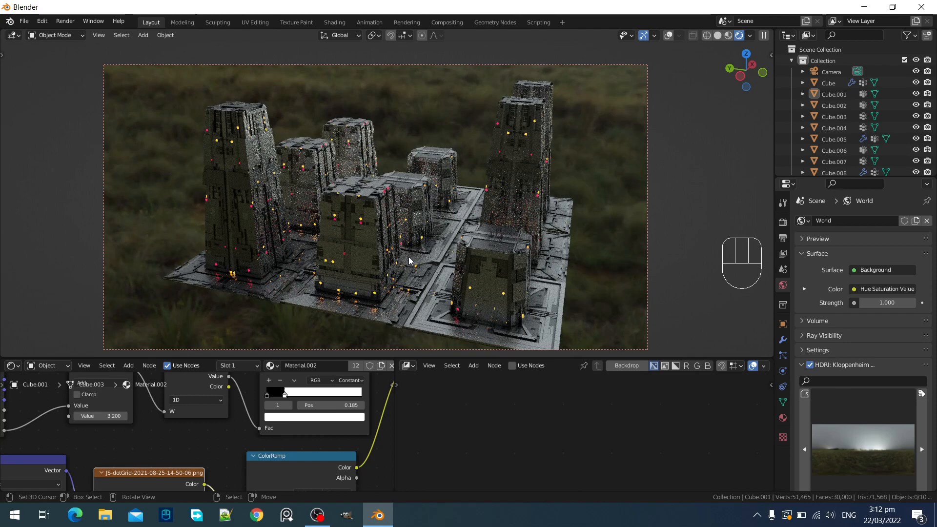
{"action": "middle_click_drag", "start_coordinate": [409, 259], "coordinate": [412, 248]}
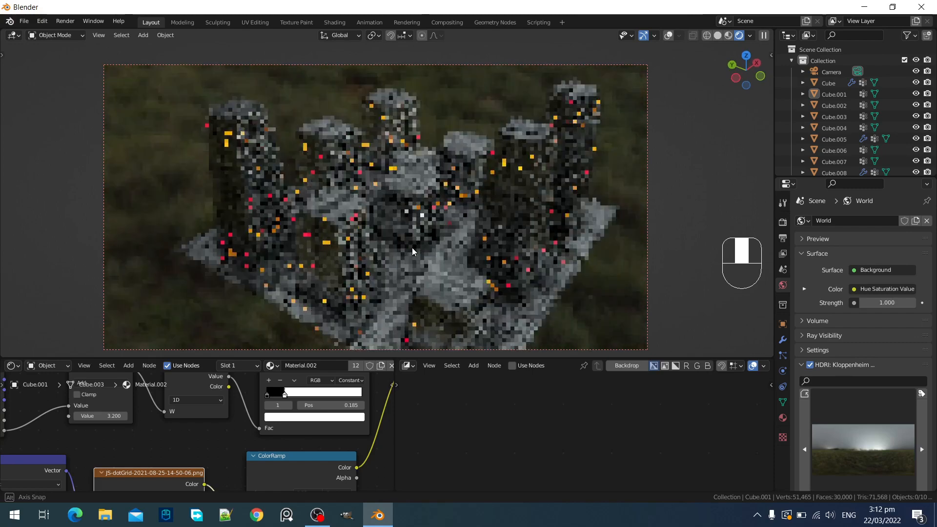
{"action": "key", "text": "z"}
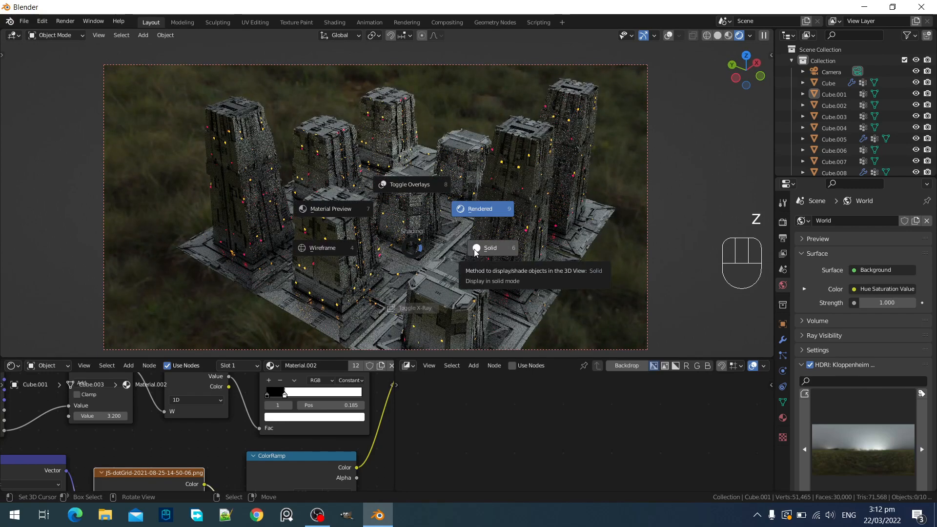
{"action": "left_click", "coordinate": [475, 249]}
{"action": "middle_click_drag", "start_coordinate": [435, 264], "coordinate": [361, 287]}
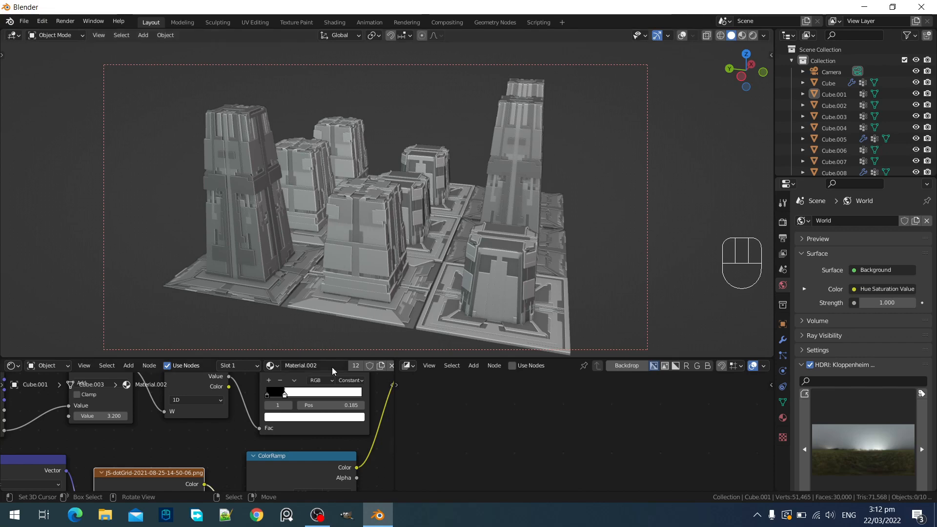
{"action": "scroll", "coordinate": [247, 425], "scroll_direction": "down", "scroll_amount": 7}
{"action": "middle_click_drag", "start_coordinate": [173, 453], "coordinate": [256, 426]}
{"action": "scroll", "coordinate": [220, 426], "scroll_direction": "up", "scroll_amount": 5}
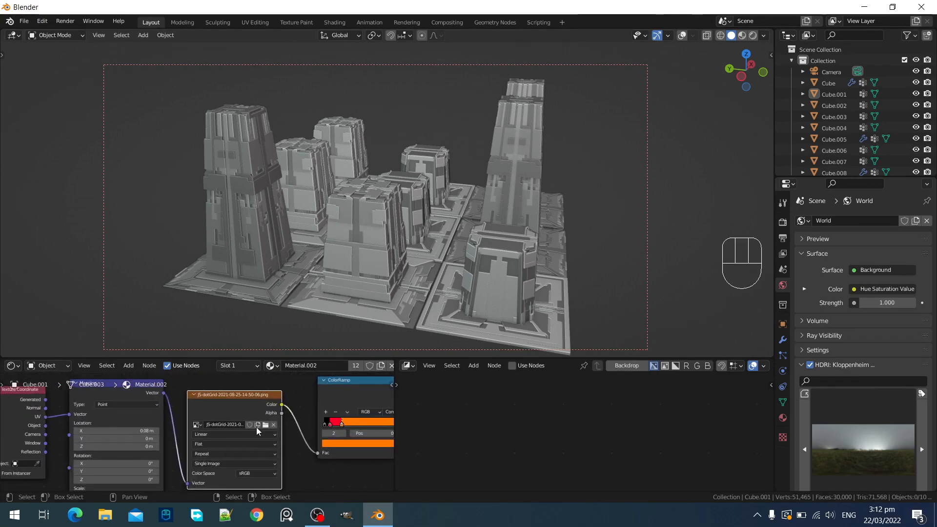
{"action": "left_click", "coordinate": [265, 425]}
{"action": "left_click", "coordinate": [576, 181]}
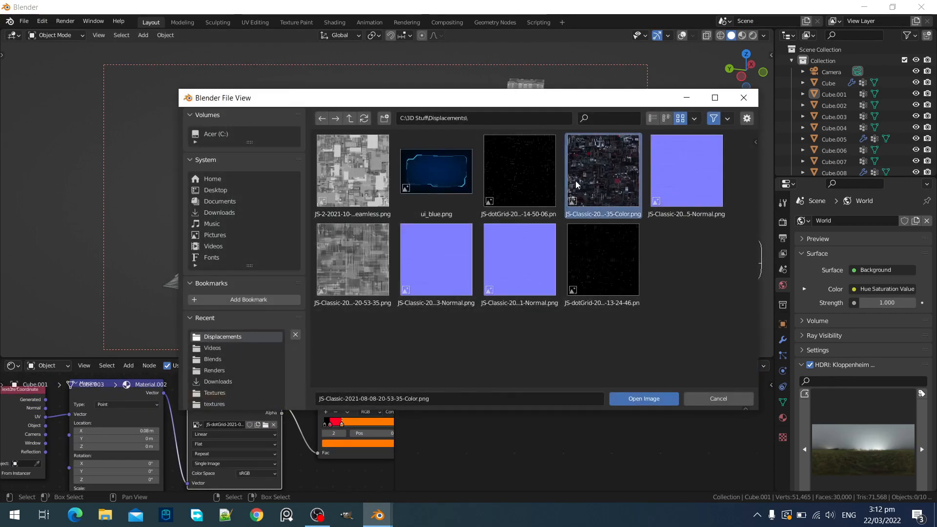
{"action": "double_click", "coordinate": [575, 181]}
{"action": "key", "text": "z"}
{"action": "left_click", "coordinate": [536, 162]}
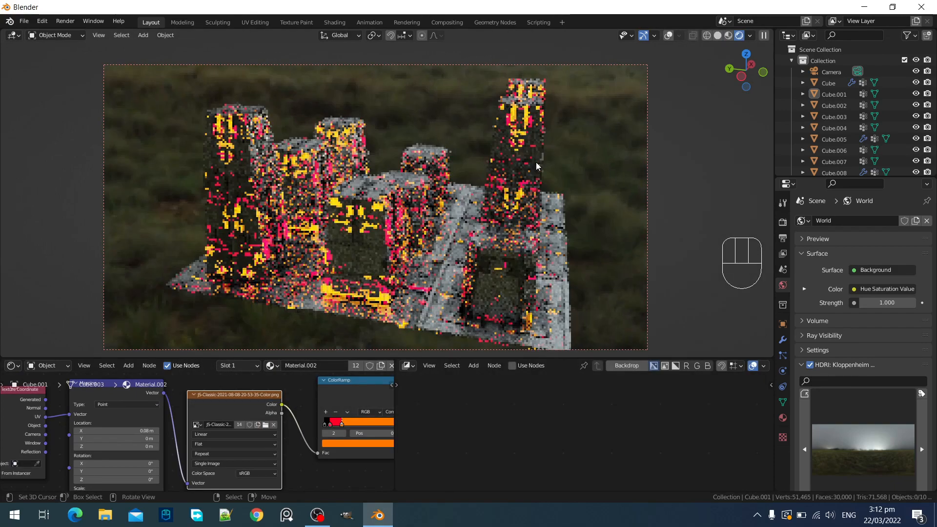
Raise the white stop of the color ramp after the White Noise Texture to 0.802 so fewer windows glow
{"action": "scroll", "coordinate": [296, 457], "scroll_direction": "down", "scroll_amount": 1}
{"action": "scroll", "coordinate": [297, 457], "scroll_direction": "down", "scroll_amount": 3}
{"action": "middle_click_drag", "start_coordinate": [312, 457], "coordinate": [245, 394]}
{"action": "scroll", "coordinate": [234, 415], "scroll_direction": "up", "scroll_amount": 4}
{"action": "left_click_drag", "start_coordinate": [216, 429], "coordinate": [267, 428]}
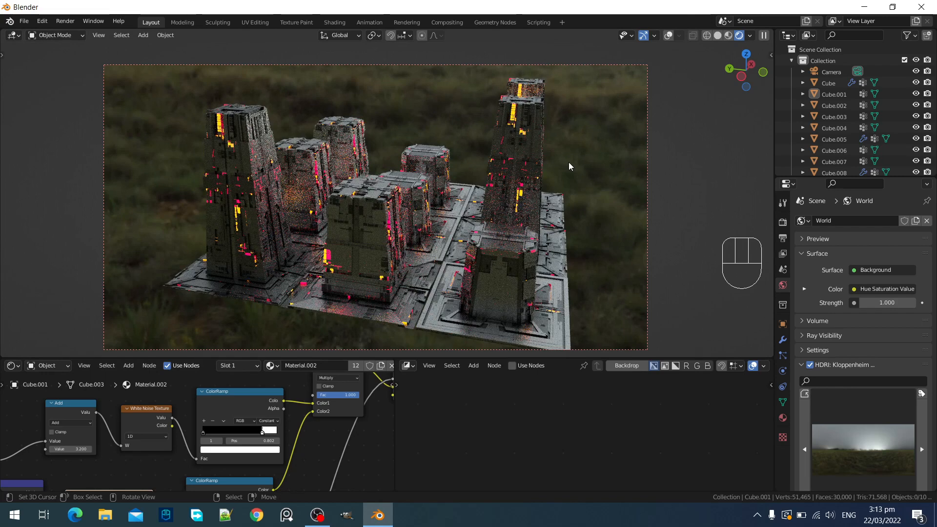
Examine the glowing windows from street level and from above, and return the viewport to solid shading
{"action": "middle_click_drag", "start_coordinate": [403, 281], "coordinate": [453, 291]}
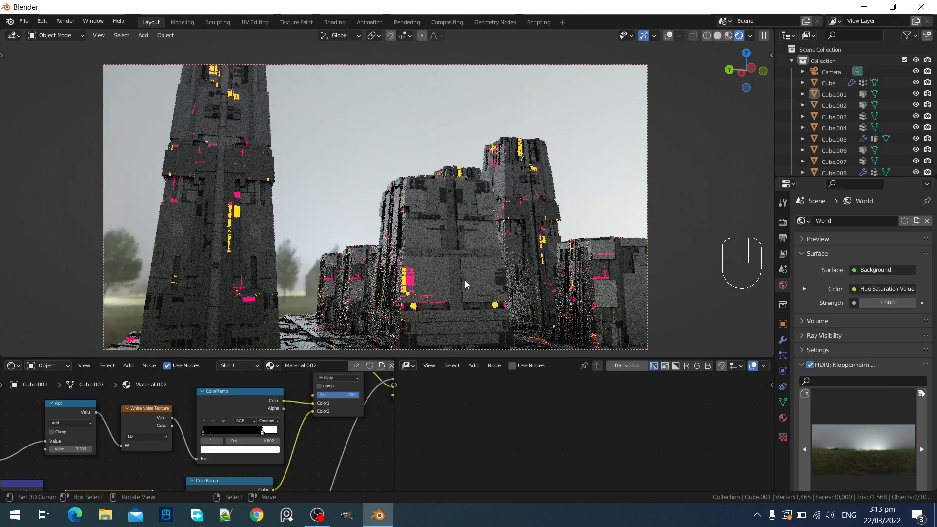
{"action": "mouse_move", "coordinate": [516, 275]}
{"action": "middle_mouse_down"}
{"action": "mouse_move", "coordinate": [484, 261]}
{"action": "mouse_move", "coordinate": [499, 268]}
{"action": "mouse_move", "coordinate": [494, 244]}
{"action": "mouse_move", "coordinate": [506, 269]}
{"action": "middle_mouse_up"}
{"action": "scroll", "coordinate": [484, 260], "scroll_direction": "down", "scroll_amount": 1}
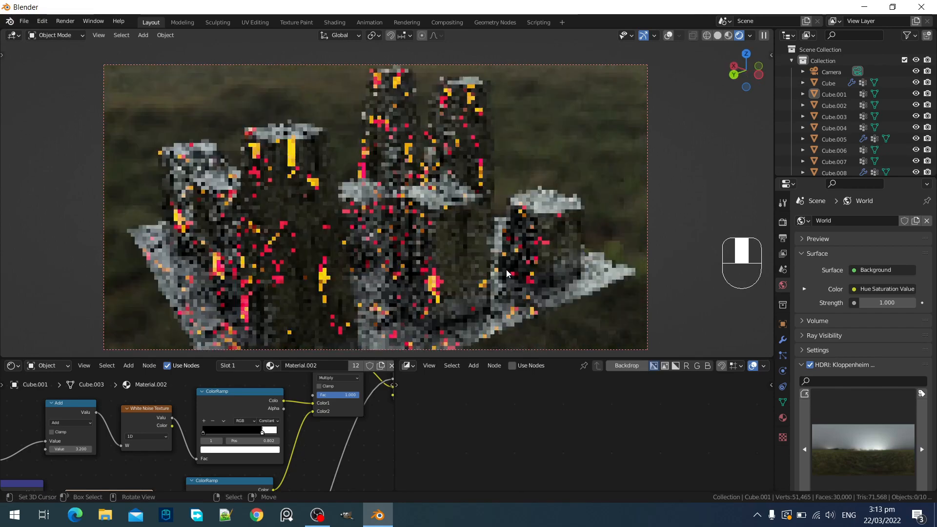
{"action": "key", "text": "z"}
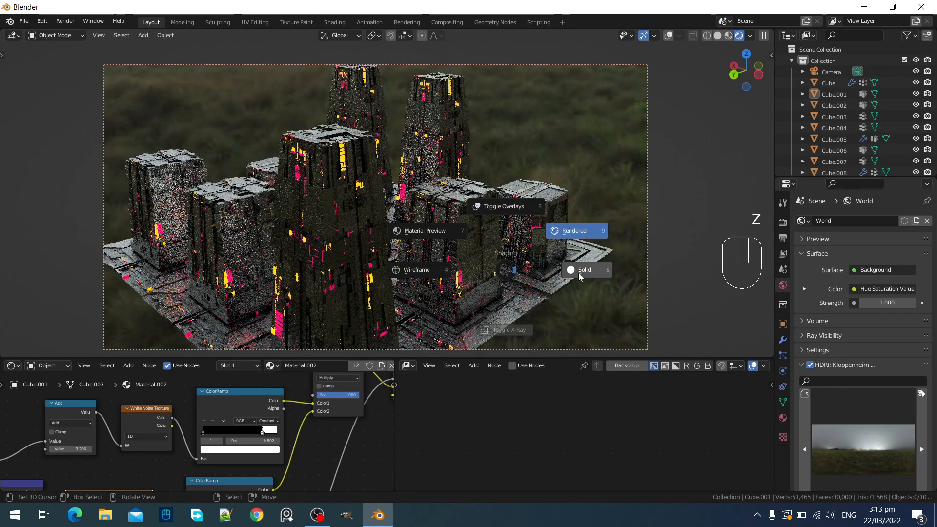
{"action": "left_click", "coordinate": [533, 272]}
{"action": "mouse_move", "coordinate": [532, 268]}
{"action": "middle_mouse_down"}
{"action": "mouse_move", "coordinate": [449, 280]}
{"action": "mouse_move", "coordinate": [458, 256]}
{"action": "middle_mouse_up"}
{"action": "key", "text": "z"}
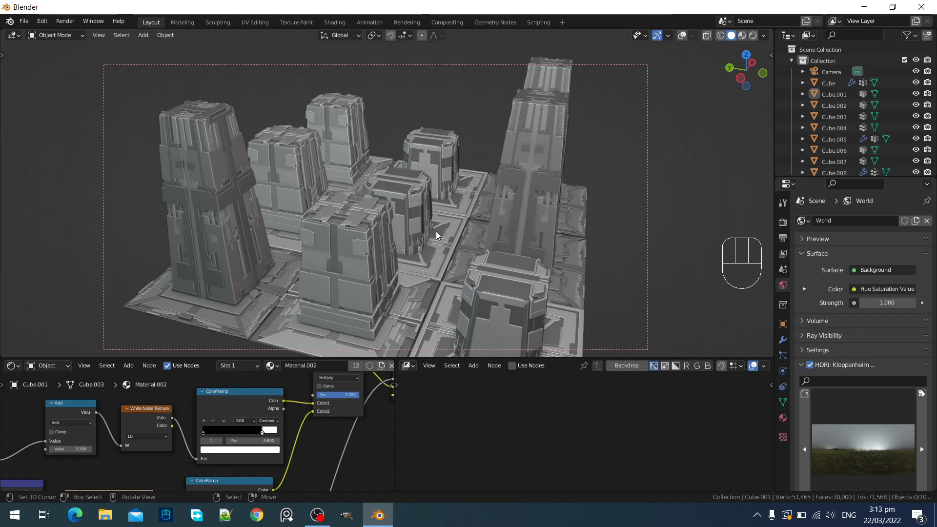
{"action": "key", "text": "alt"}
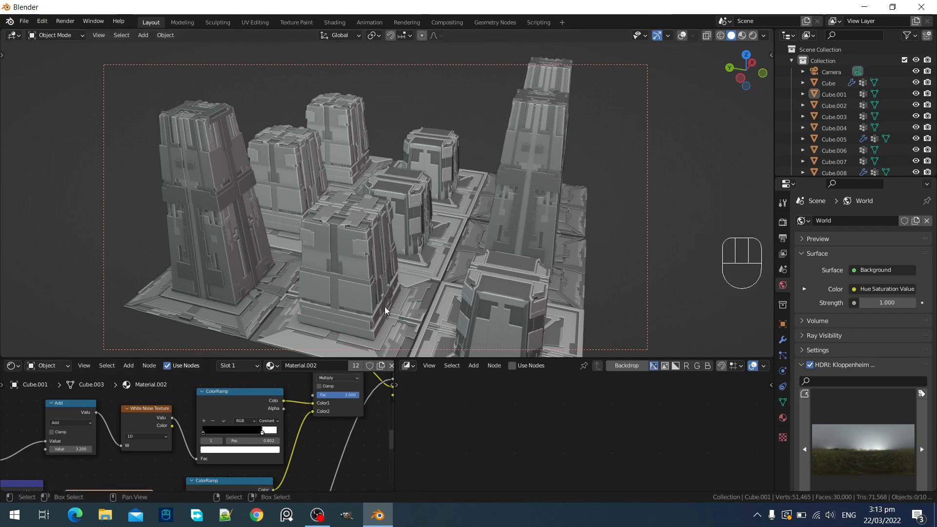